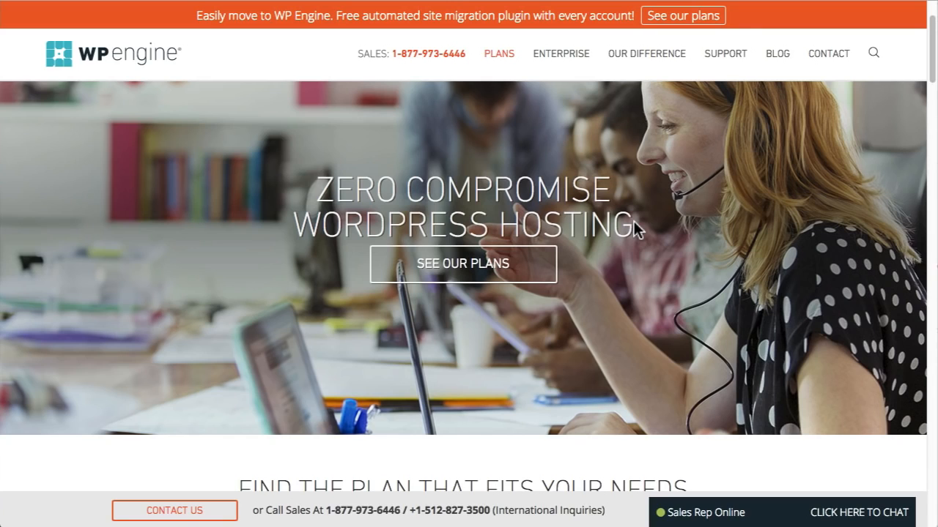
- Review the WP Engine hosting plans, comparing installs, visits, storage and monthly pricing
scroll(757, 249, down, 3)
scroll(753, 248, down, 7)
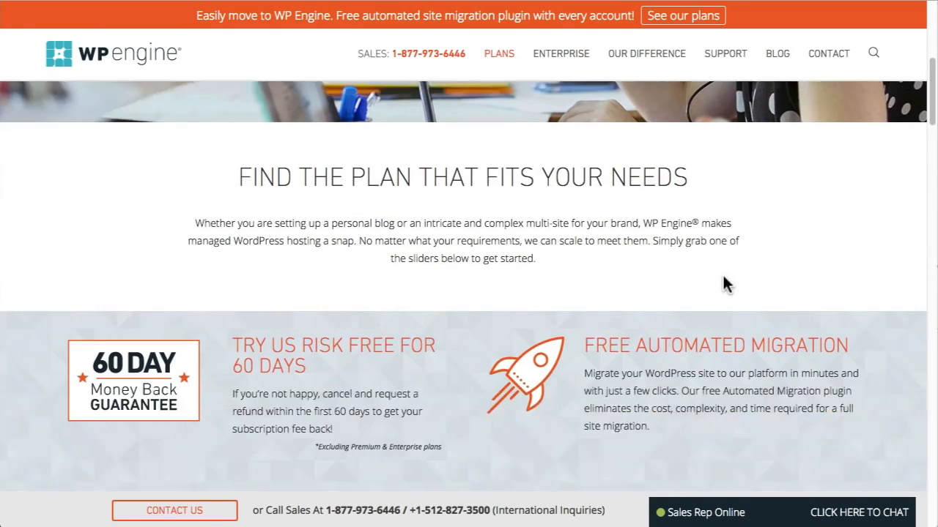
scroll(755, 234, down, 2)
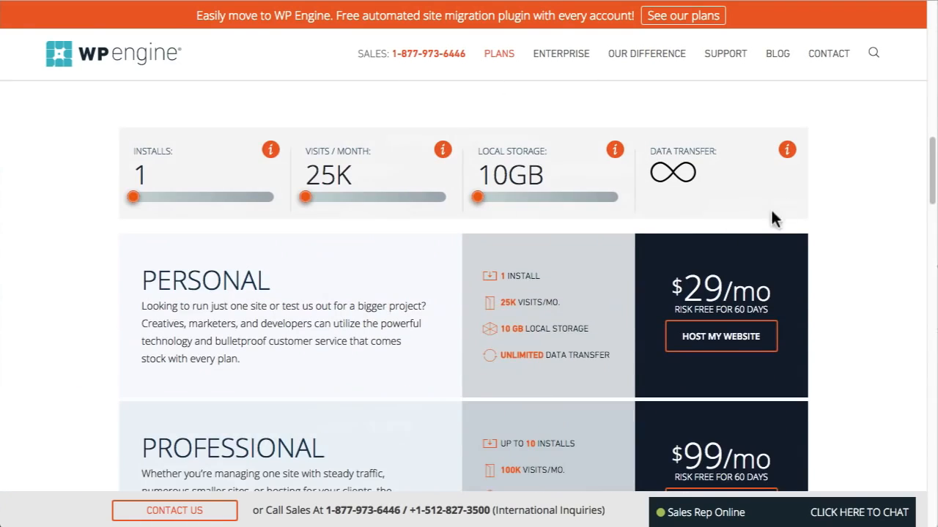
scroll(775, 192, down, 3)
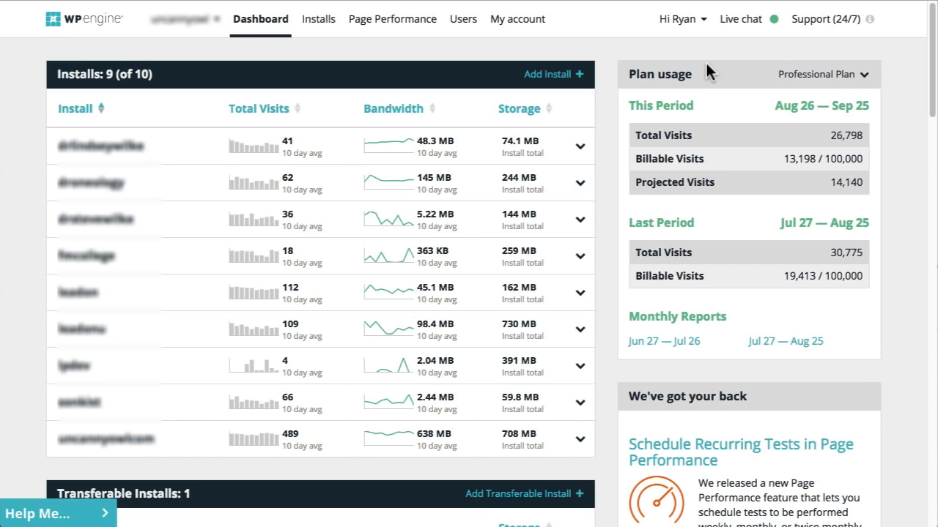
- Create a new WordPress install named uoscreencast in the WP Engine account
click(553, 75)
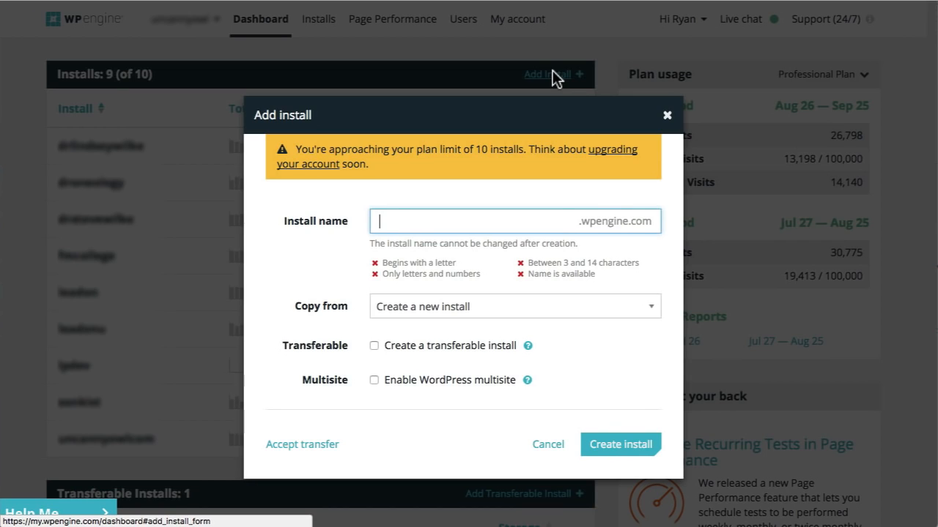
text(uosc)
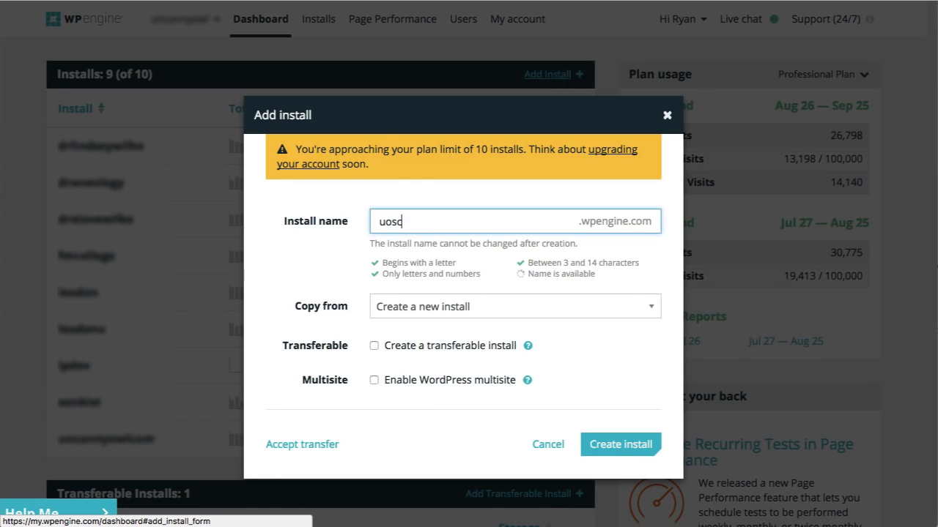
text(reencast)
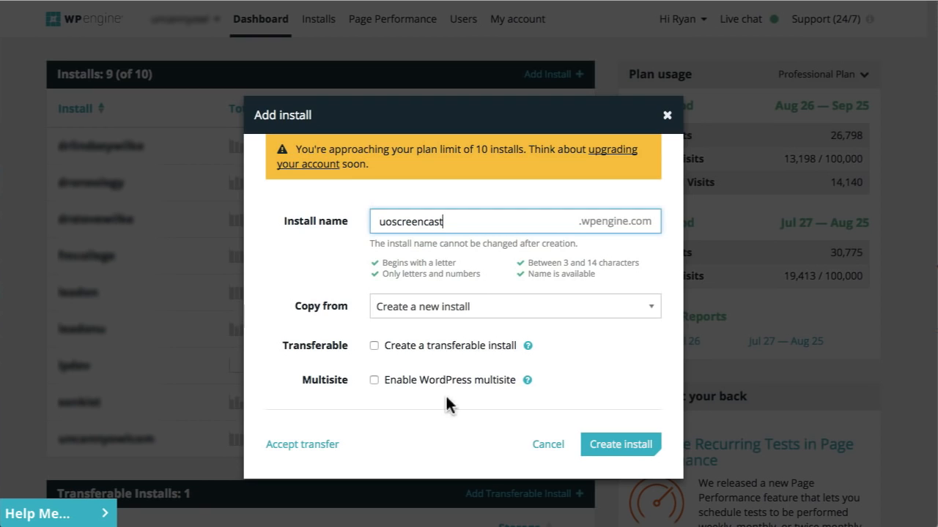
click(614, 444)
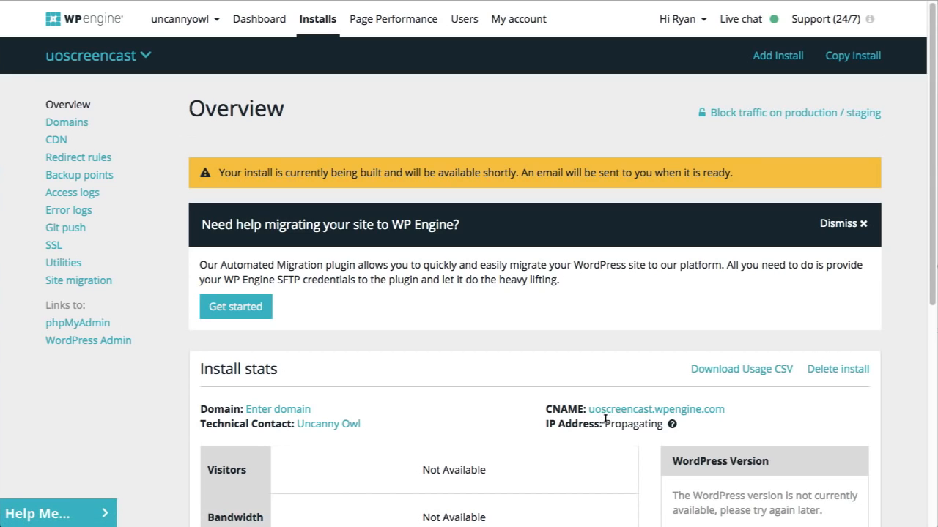
- Add the domain screencast.uncannycloud.com to the uoscreencast install, copying its subdomain name, and return to the install overview
drag(605, 419, 663, 423)
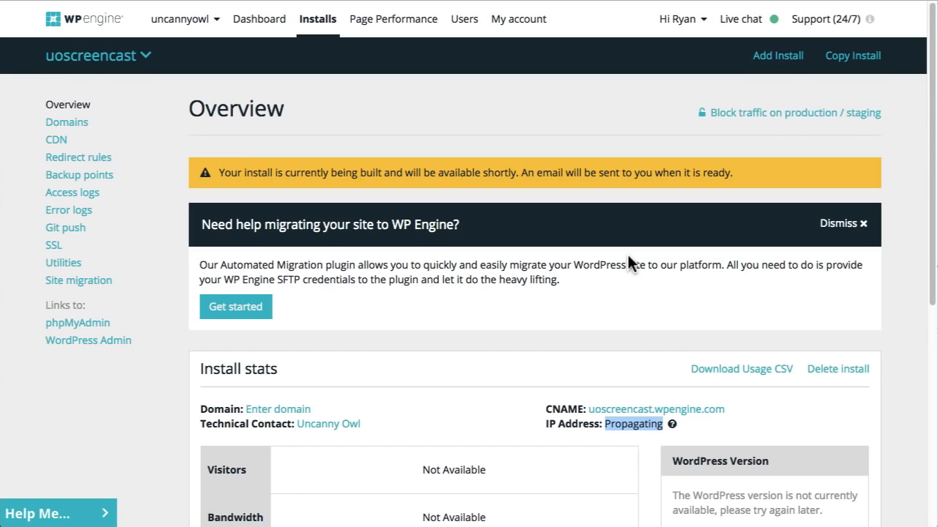
click(284, 410)
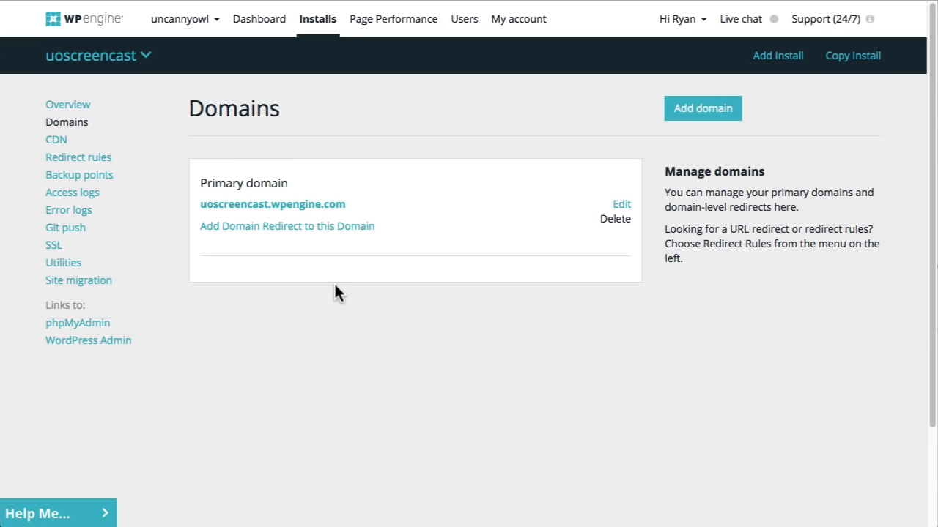
click(710, 110)
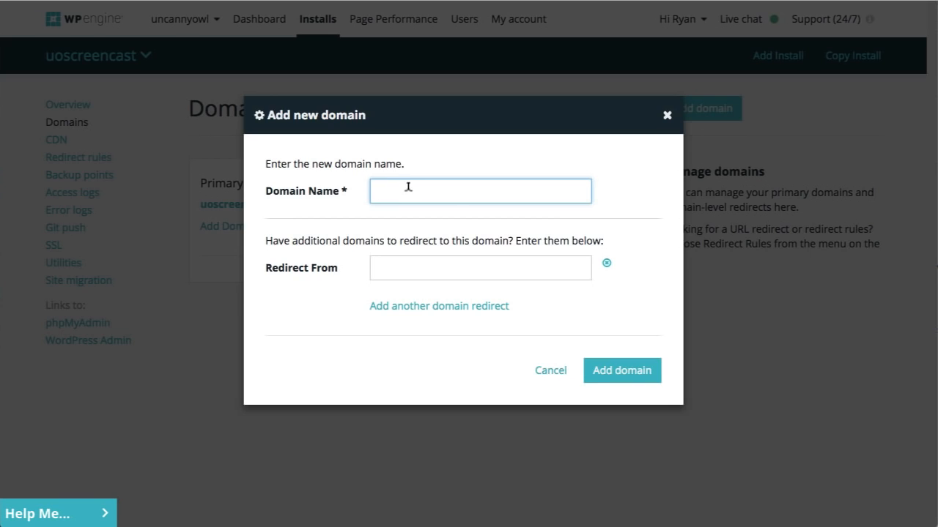
text(screencast.uncannycloud.com)
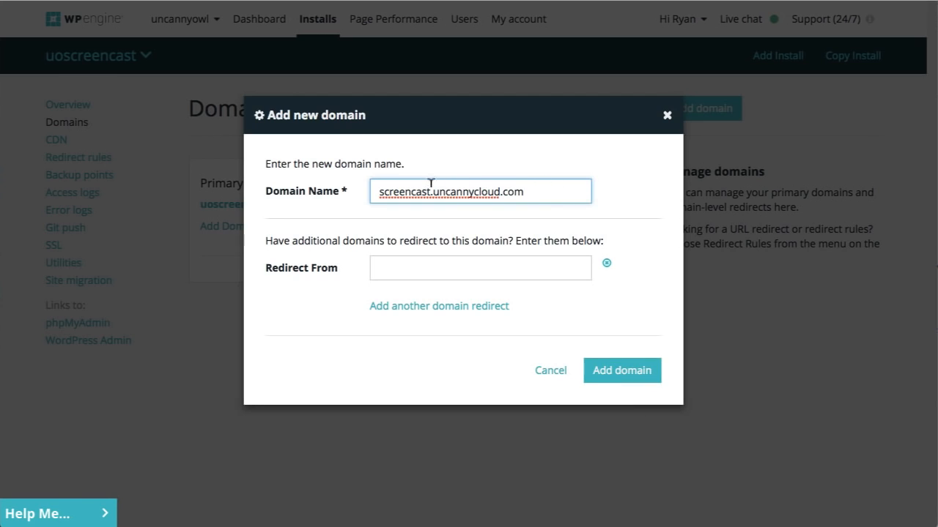
drag(430, 184, 369, 183)
key(super+c)
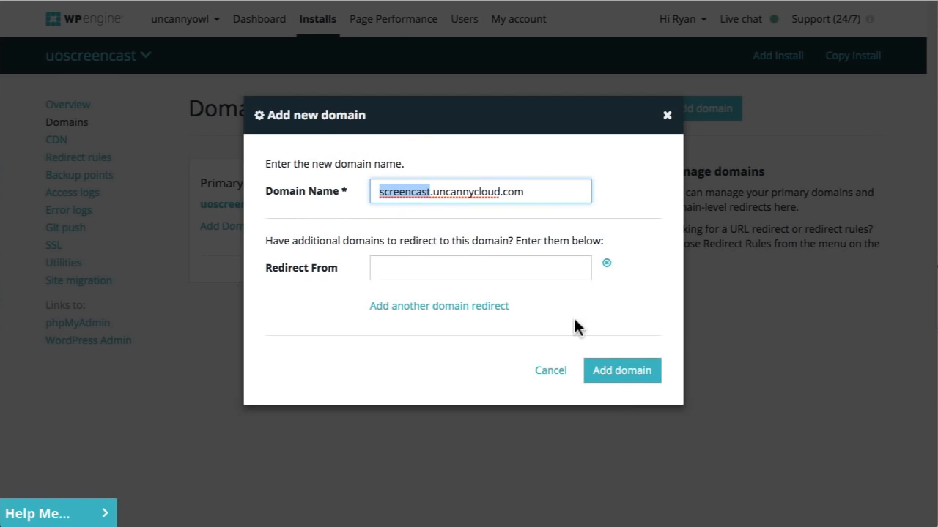
click(626, 377)
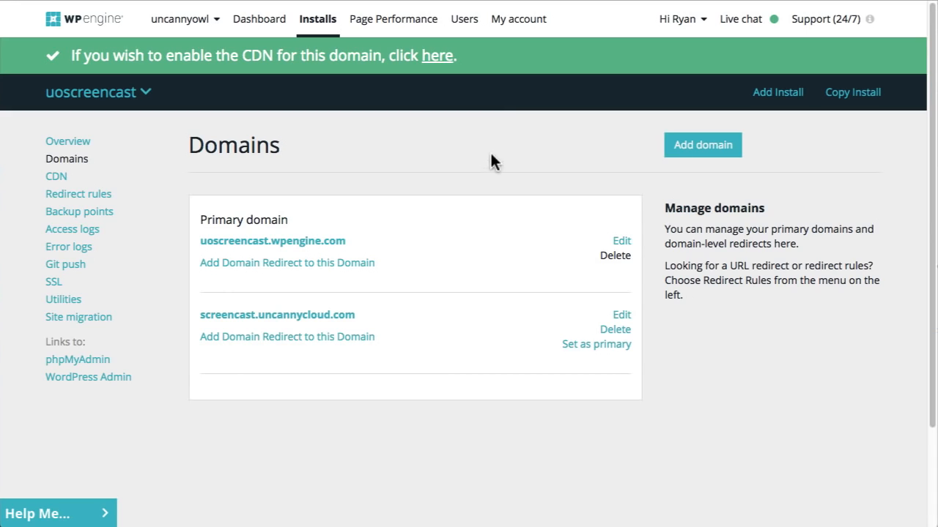
click(76, 144)
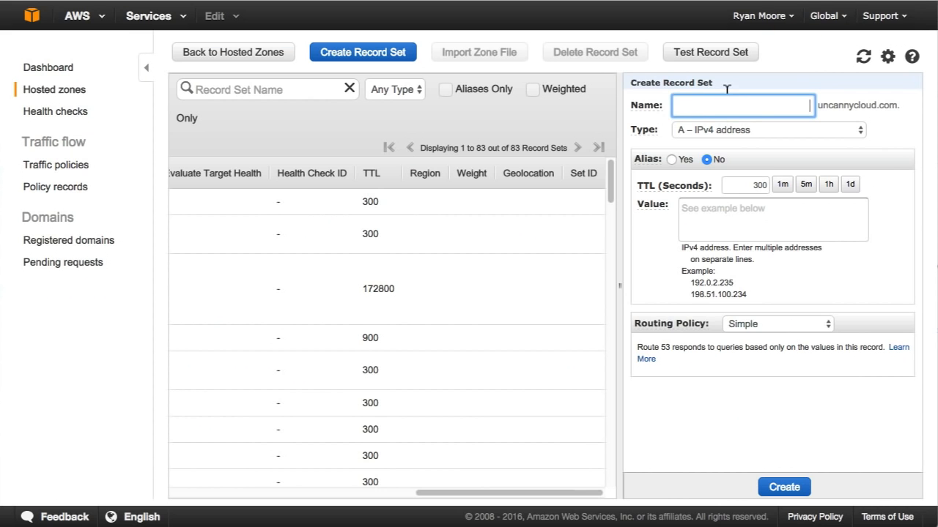
- In Amazon Route 53, name the new uncannycloud.com record set screencast and set its type to CNAME – Canonical name
key(super+v)
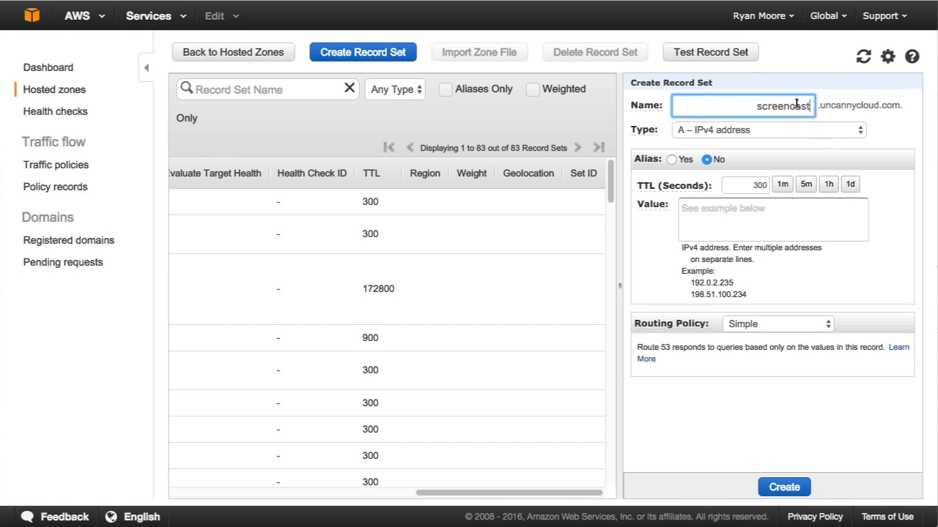
click(796, 130)
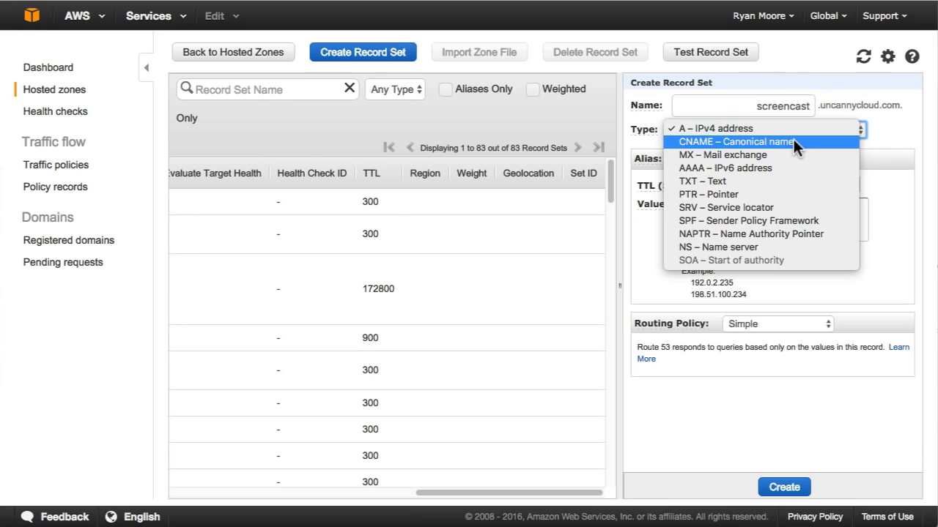
click(793, 141)
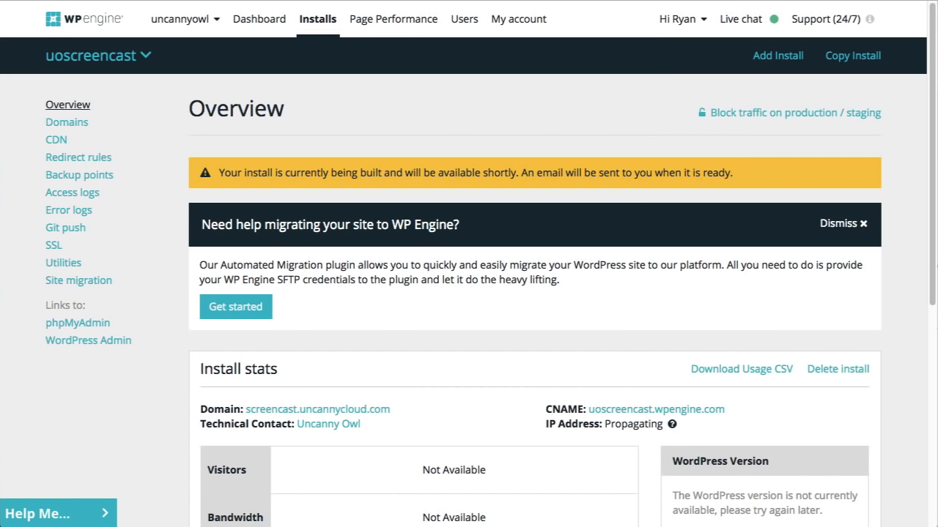
- Copy the install's CNAME address from WP Engine, use uoscreencast.wpengine.com as the record's value in Route 53, and create the record set
scroll(621, 327, down, 1)
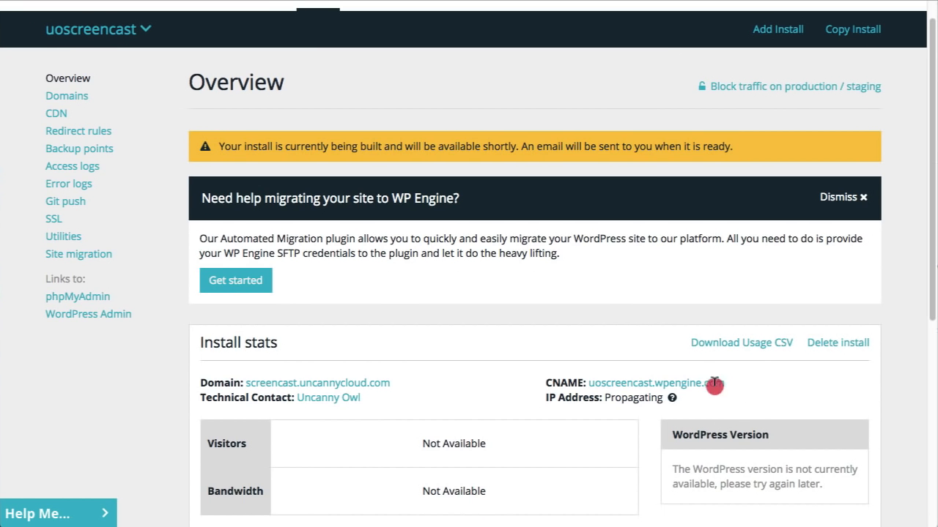
drag(724, 382, 587, 381)
key(ctrl+c)
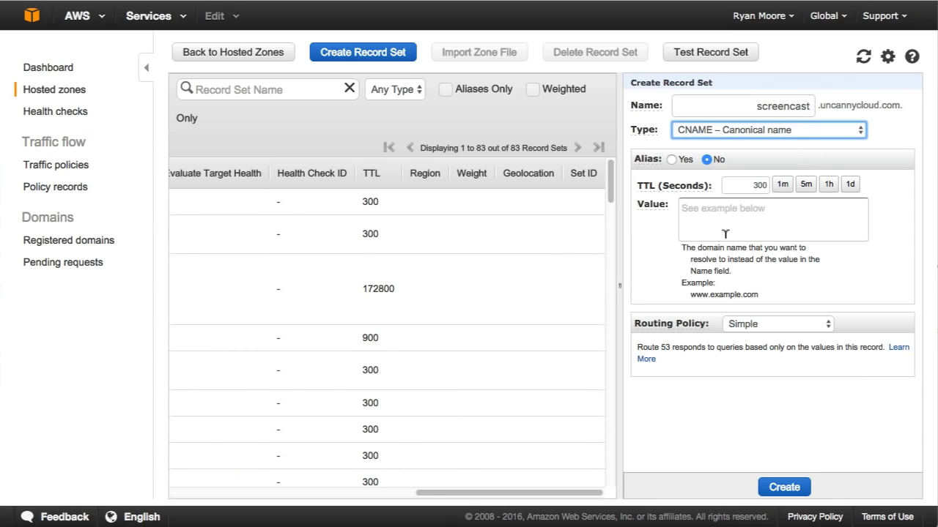
click(726, 220)
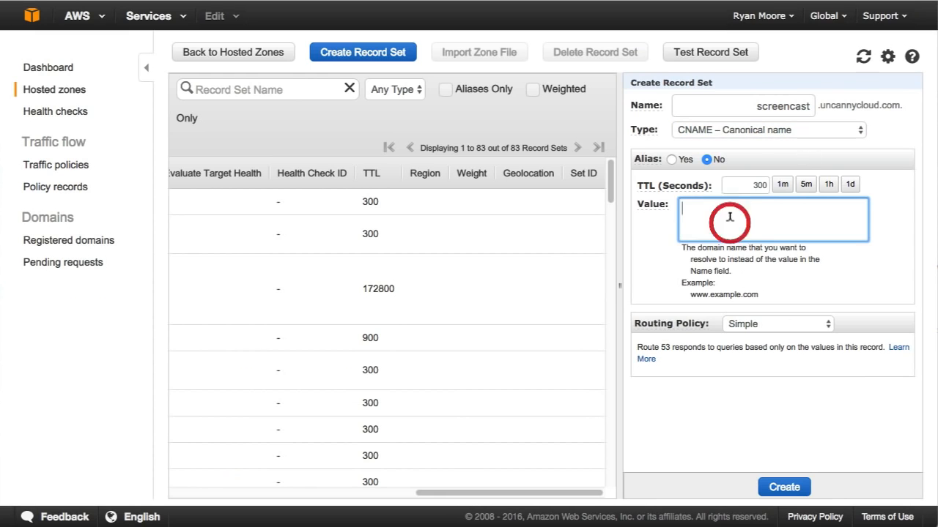
key(ctrl+v)
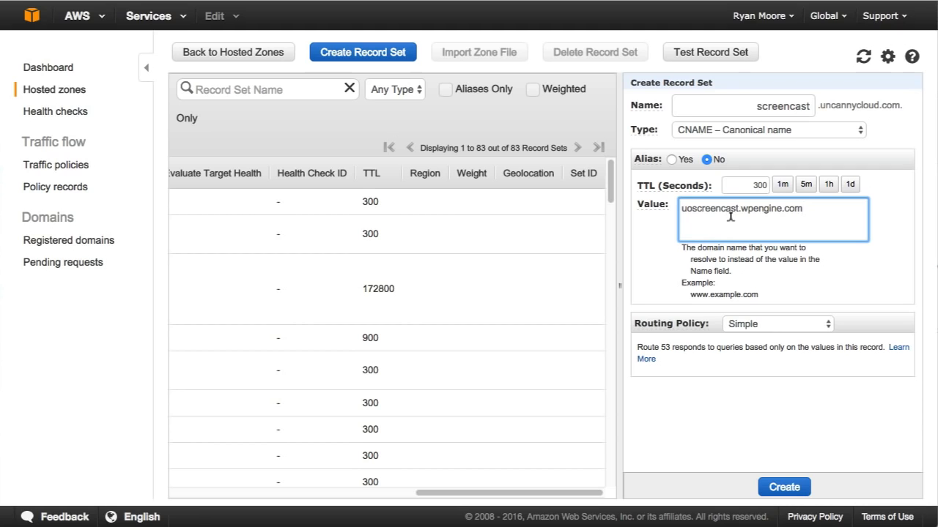
click(785, 490)
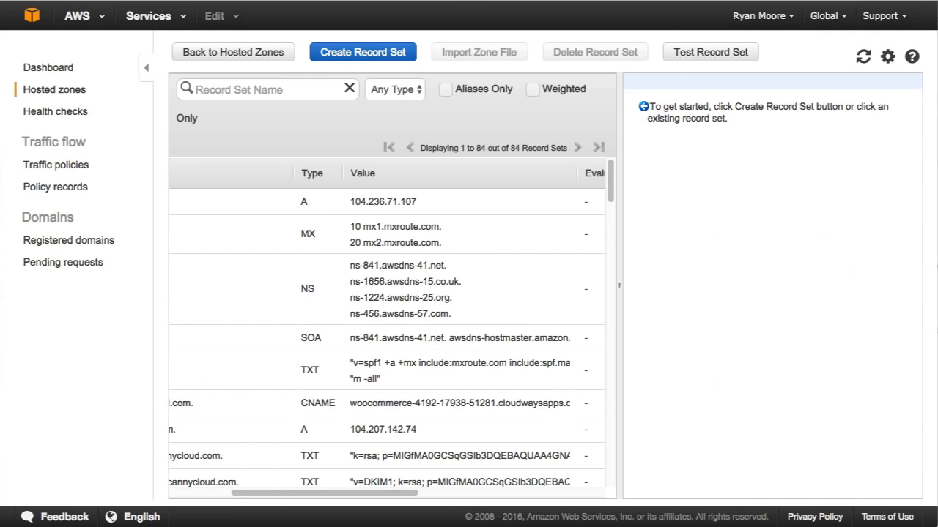
- Return to the WP Engine install overview and reload it to check the build status and IP address
click(373, 1)
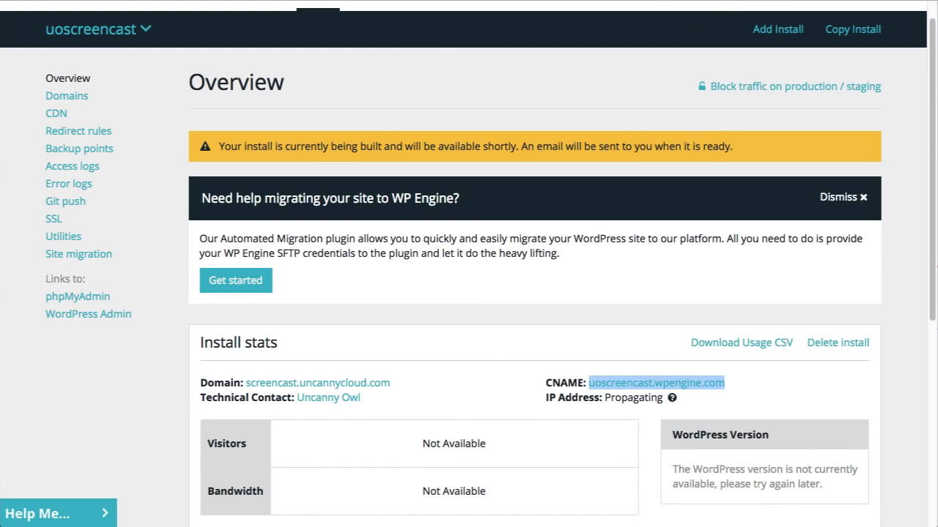
click(52, 1)
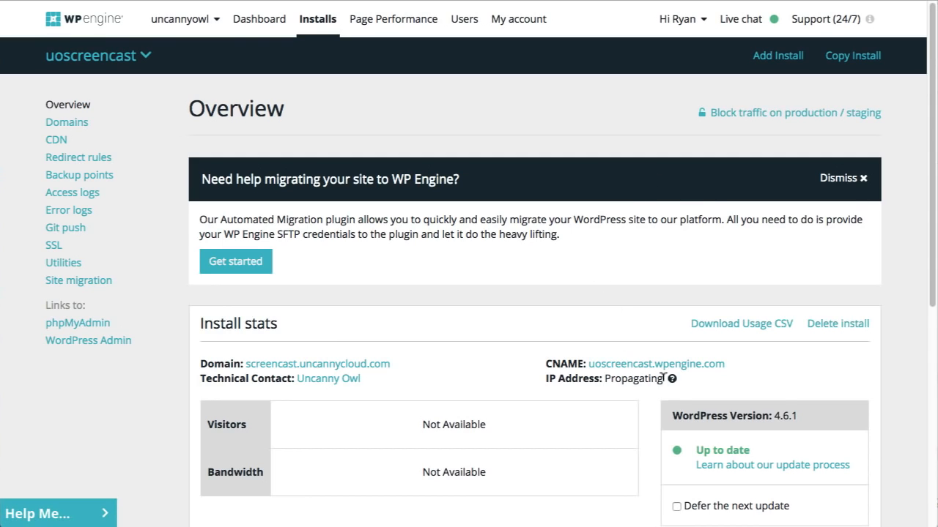
mouse_move(668, 379)
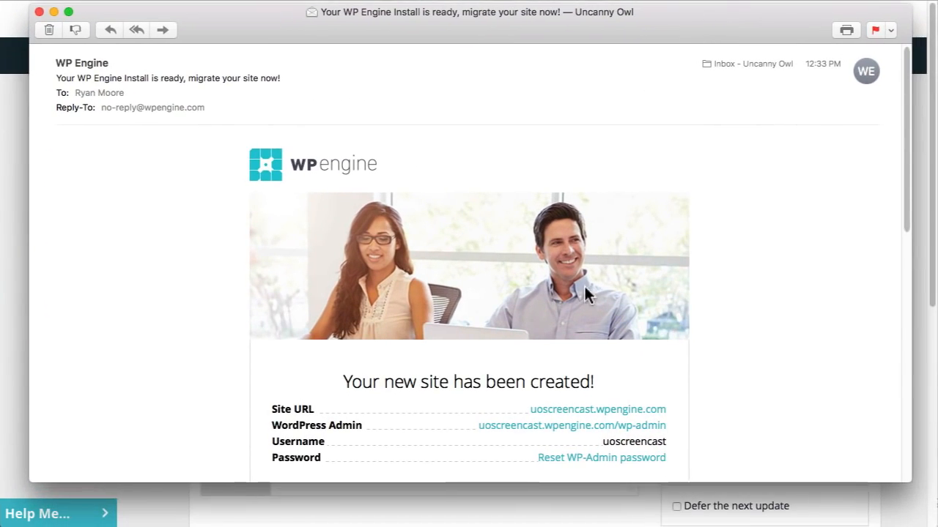
- Follow the WP-Admin password reset link in the WP Engine email and request a new password for the username uoscreencast
scroll(526, 299, down, 4)
click(585, 311)
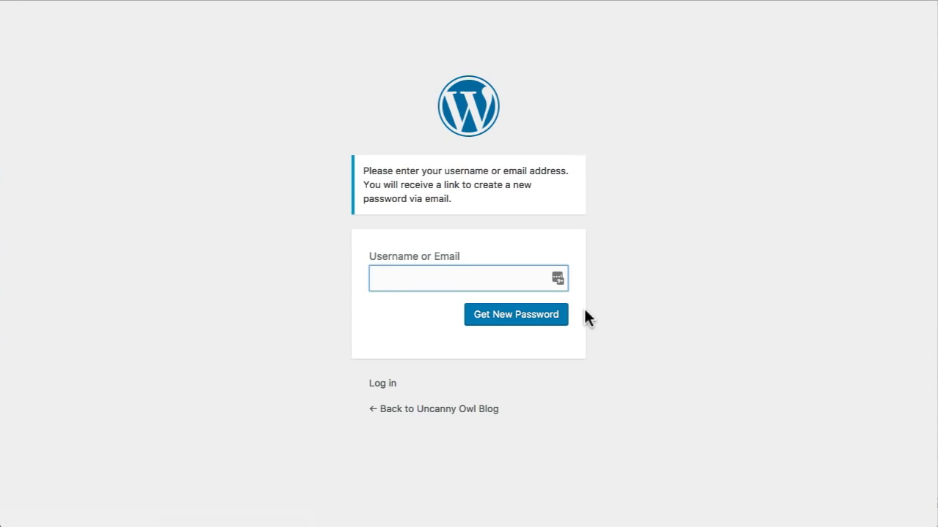
click(410, 271)
text(uoscreencas)
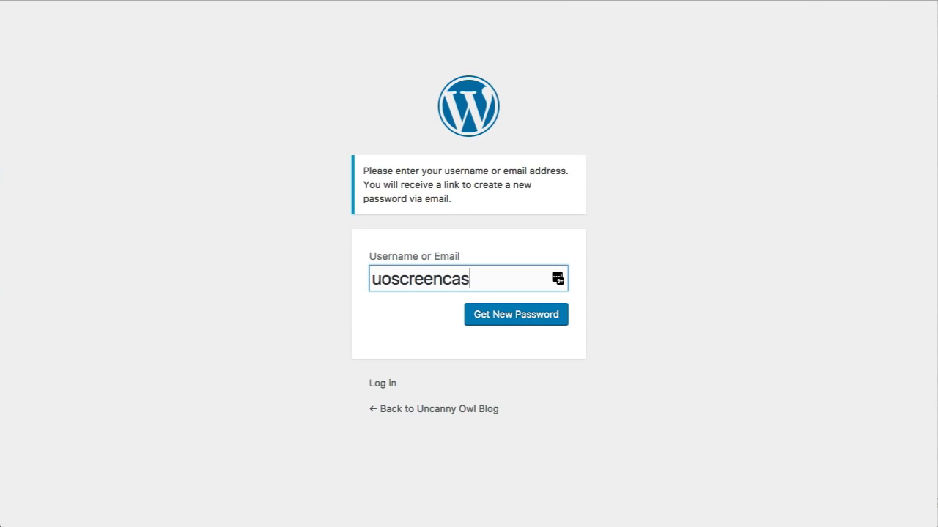
text(t)
click(508, 322)
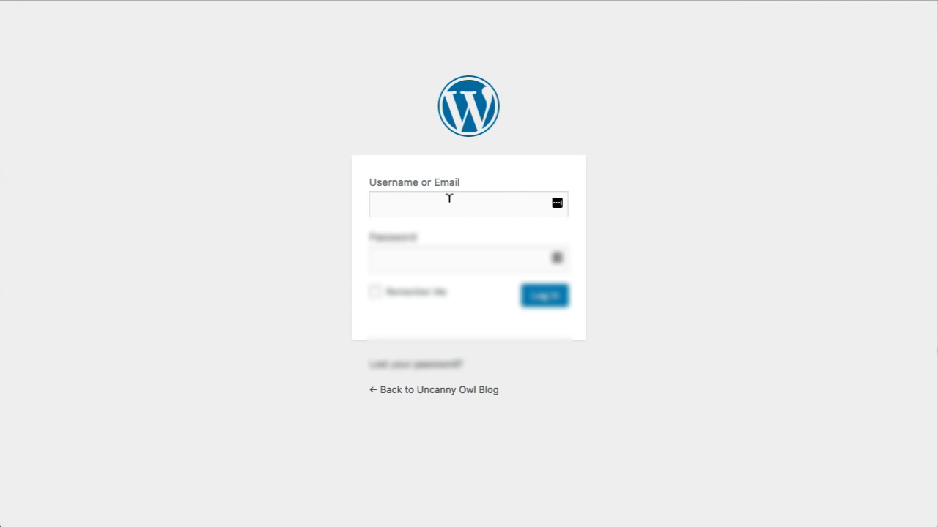
- Log in to the WordPress admin with the username uoscreencast and the account password
click(447, 203)
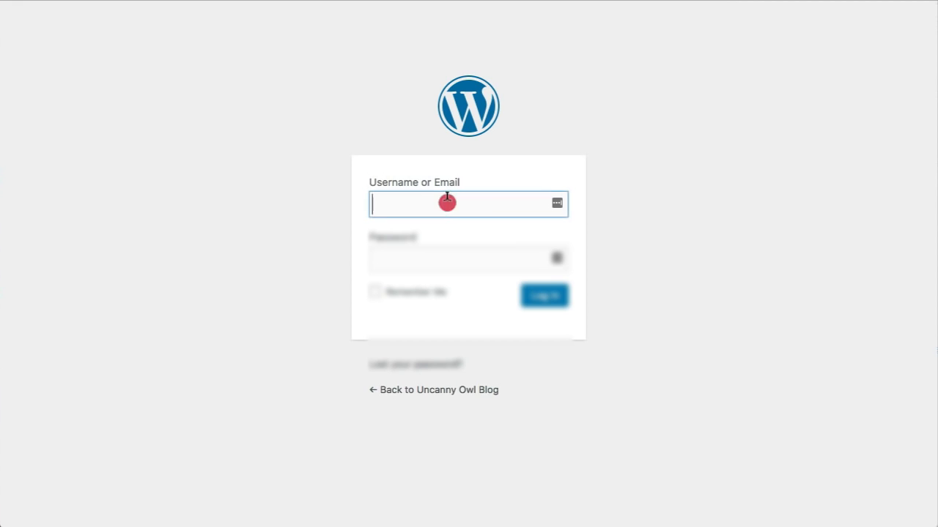
text(uoscreen)
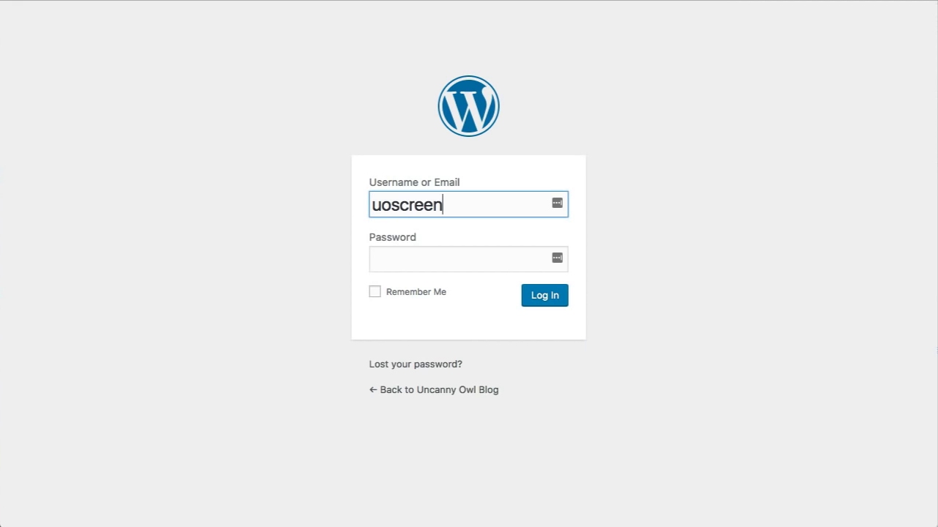
text(cast)
key(Tab)
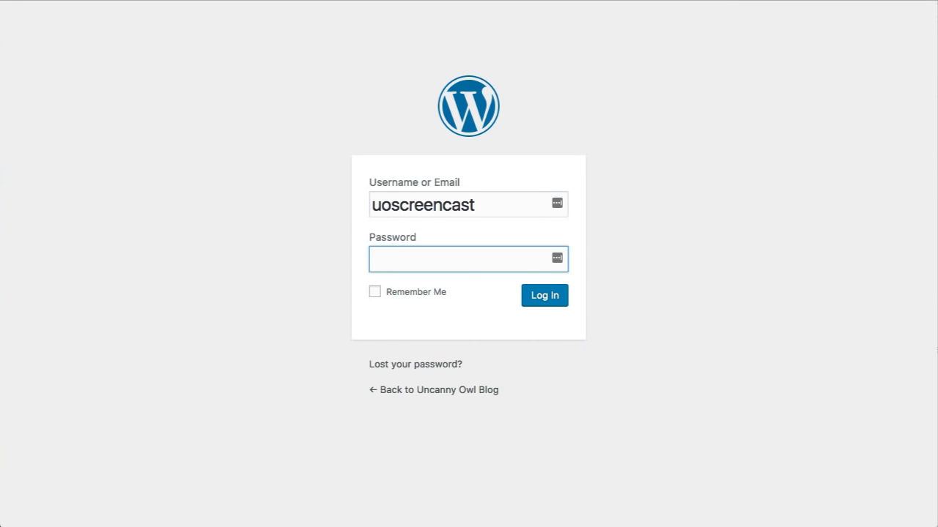
key(super+v)
key(Tab)
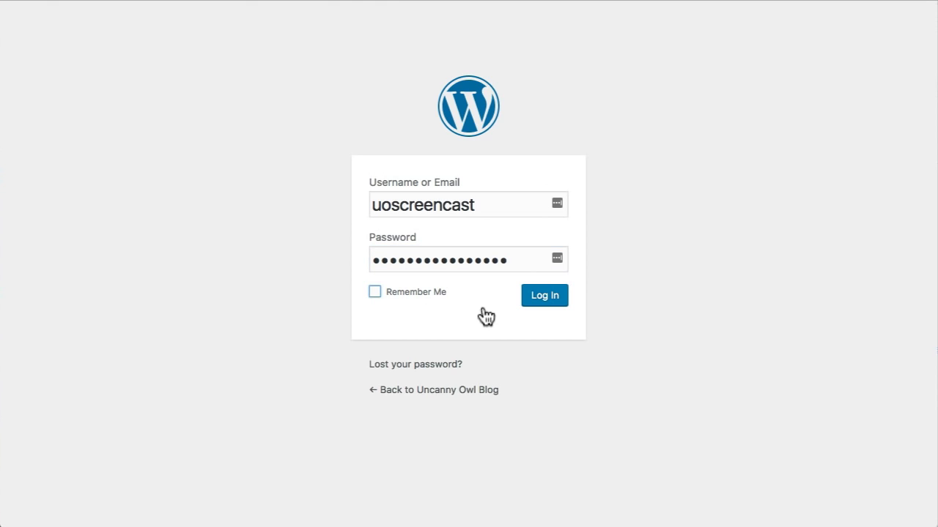
click(449, 293)
click(544, 297)
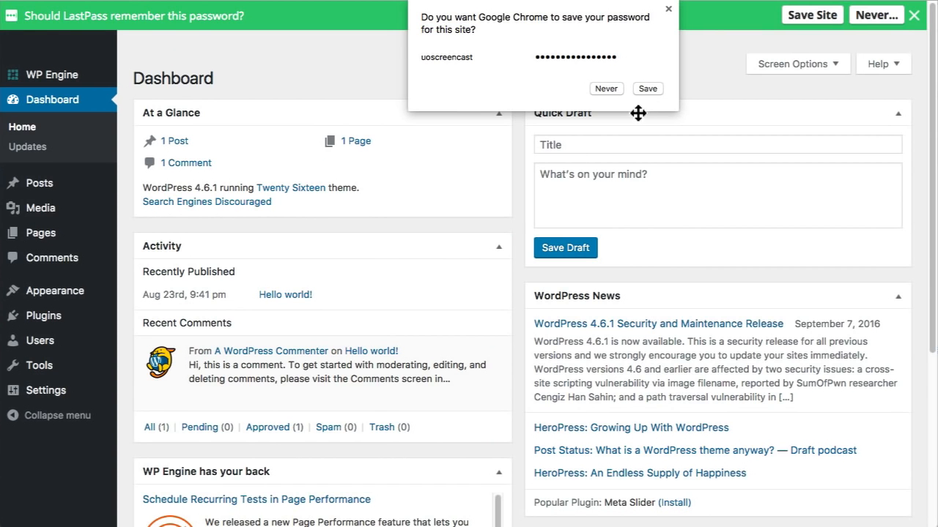
- Save the site login in Chrome, dismiss the LastPass prompt, and return to the WP Engine install overview
click(648, 88)
click(914, 15)
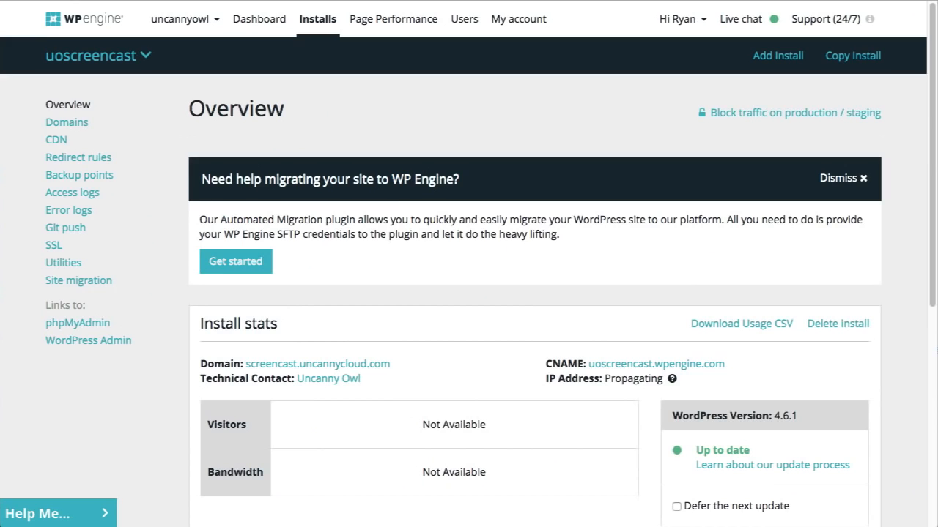
click(55, 0)
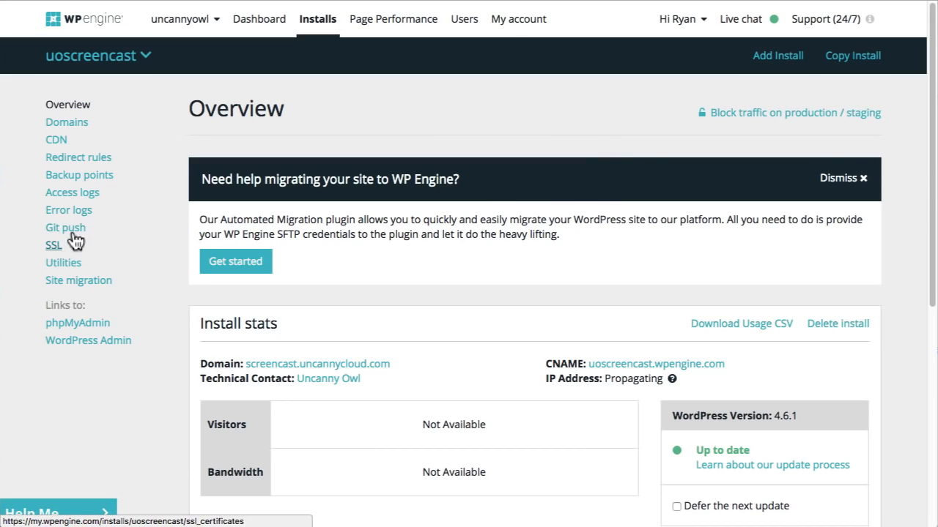
- Create a production backup point for the uoscreencast install described as "Before Updates", and select the 4:33:47 PM Initial install backup
click(90, 185)
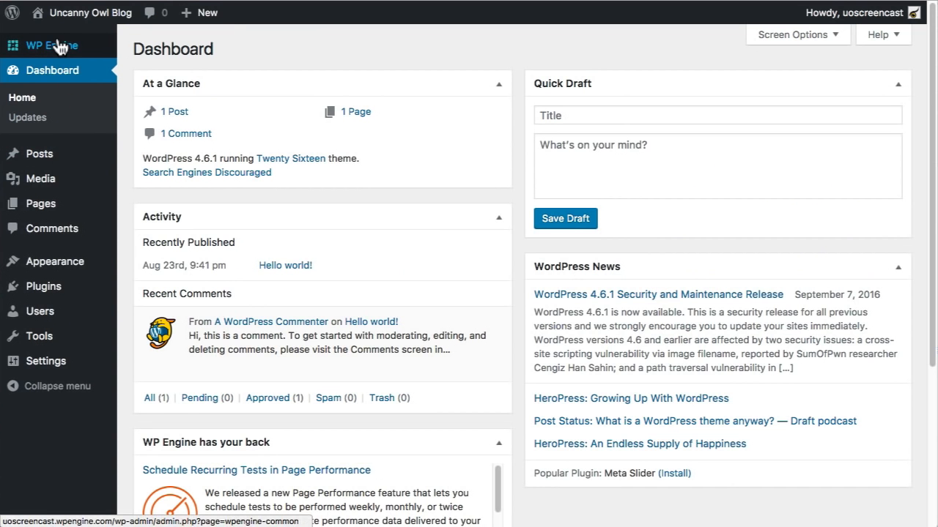
mouse_move(63, 42)
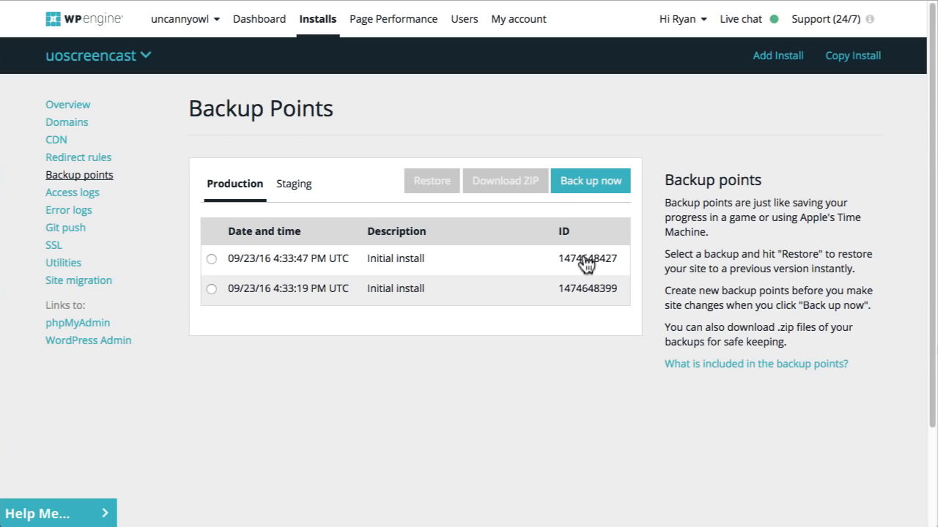
click(592, 182)
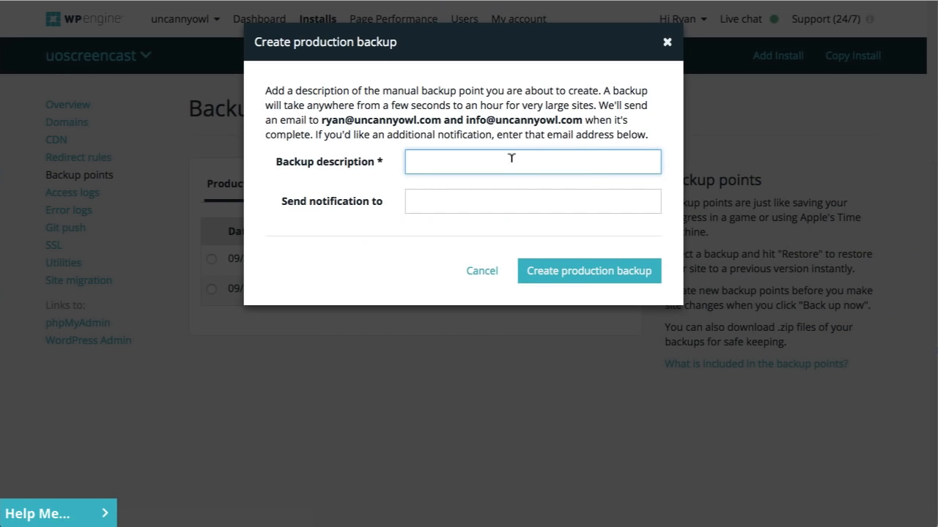
text(Before Updates)
click(569, 272)
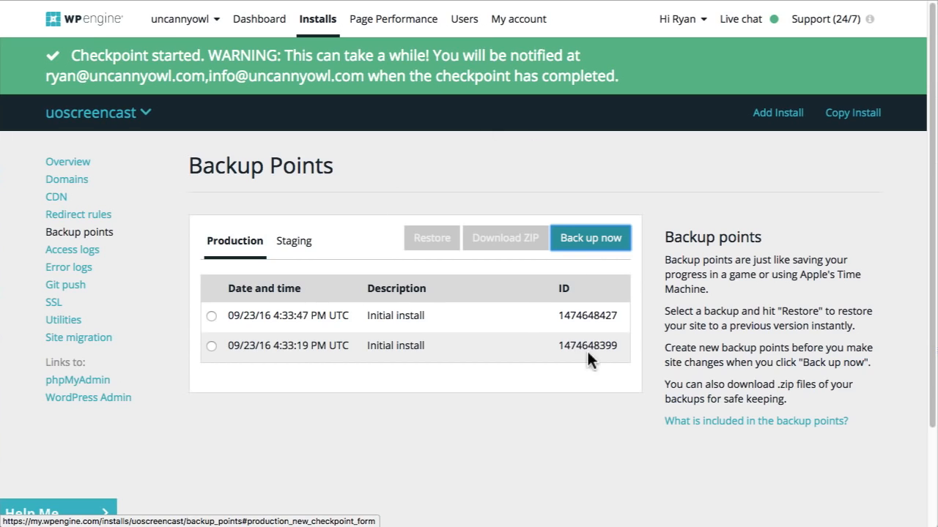
click(211, 315)
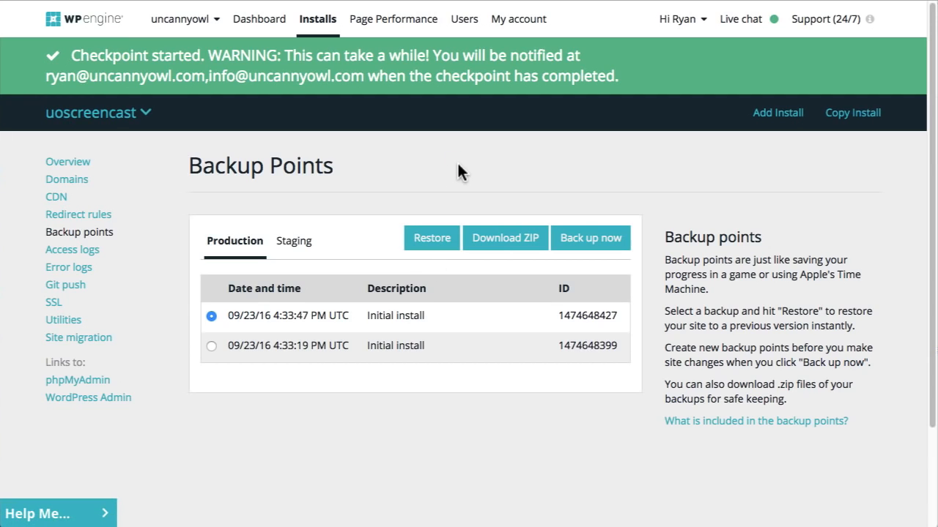
- Review the install's utilities, from password protection and file permissions through multisite conversion to the cache options
click(63, 322)
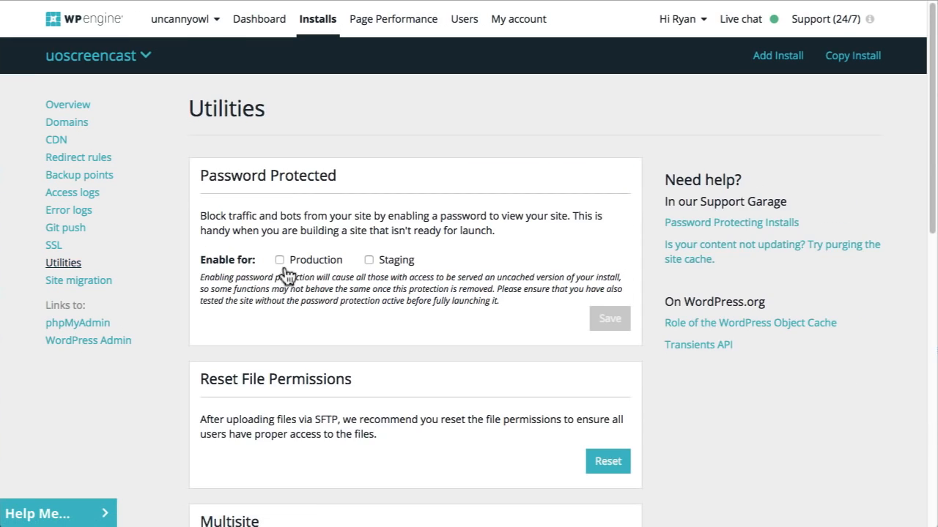
scroll(502, 393, down, 1)
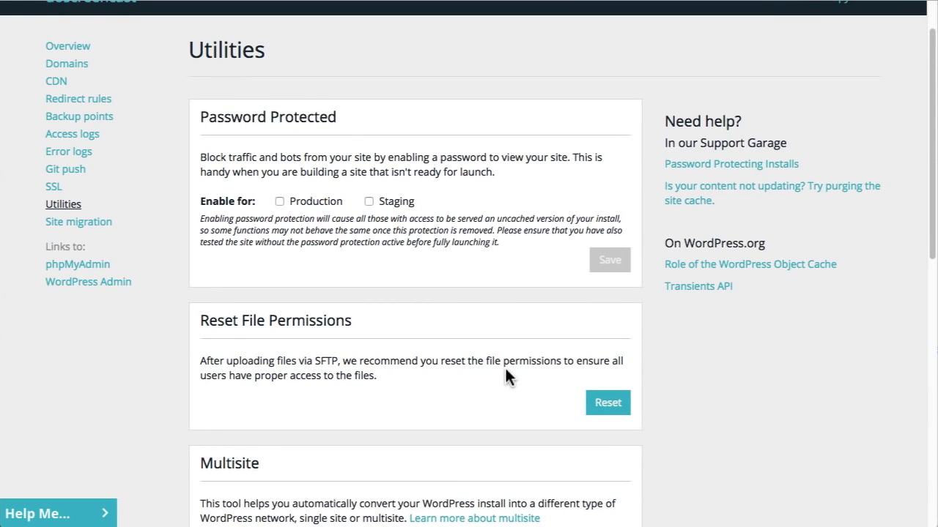
scroll(506, 369, down, 1)
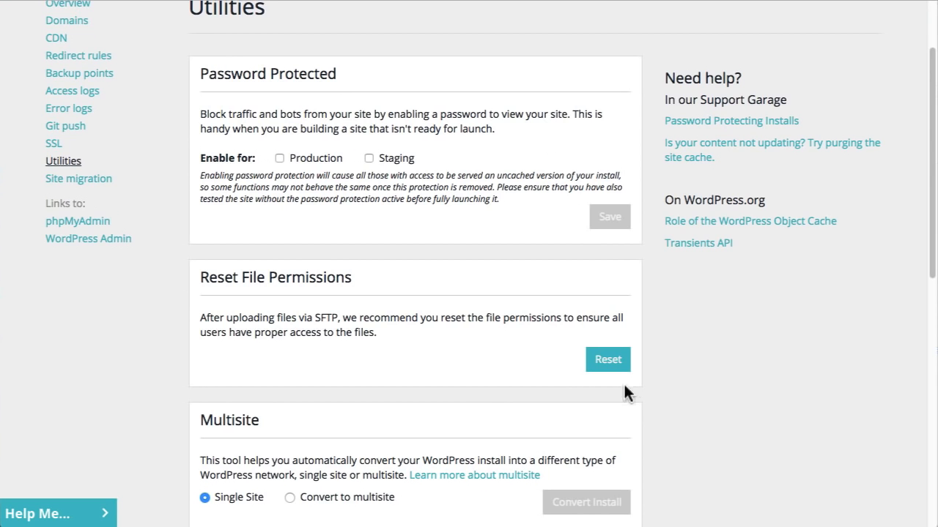
scroll(517, 304, down, 8)
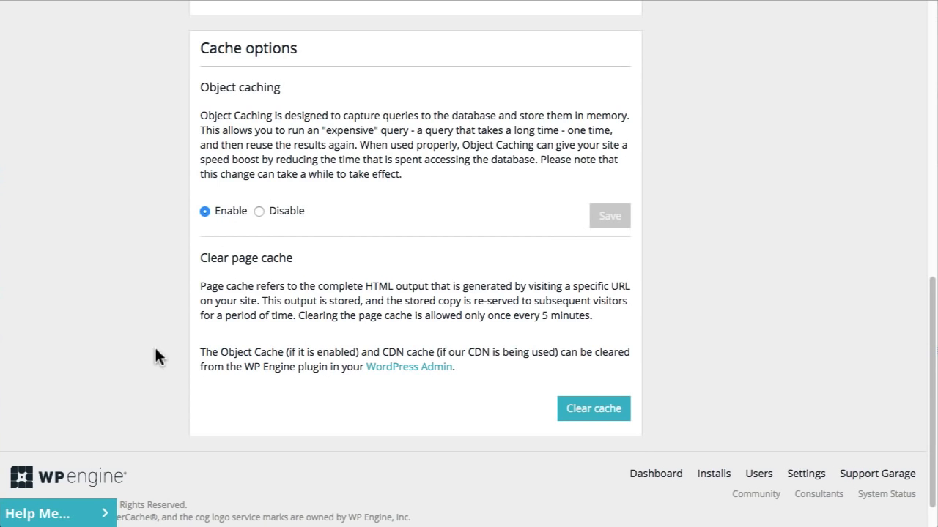
scroll(162, 359, up, 1)
scroll(230, 396, up, 7)
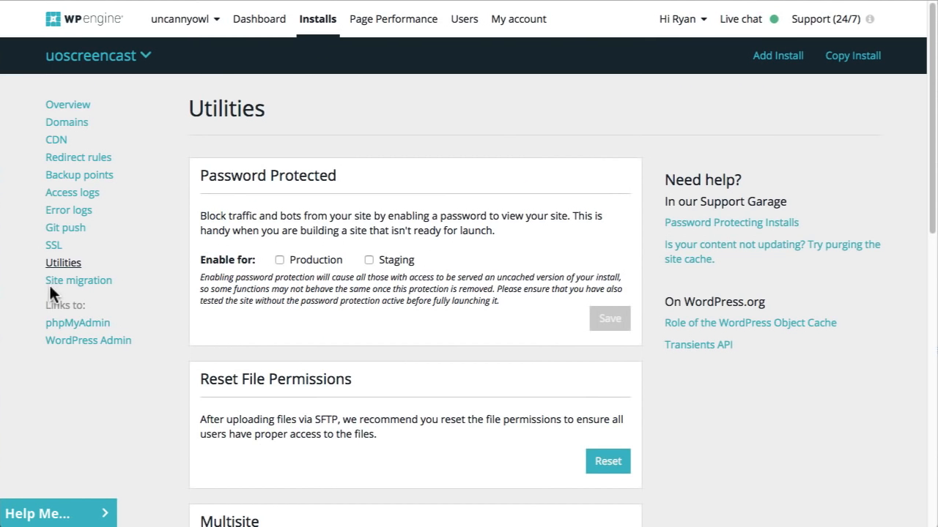
- Check the install's CDN settings, and set screencast.uncannycloud.com as the primary domain
click(54, 143)
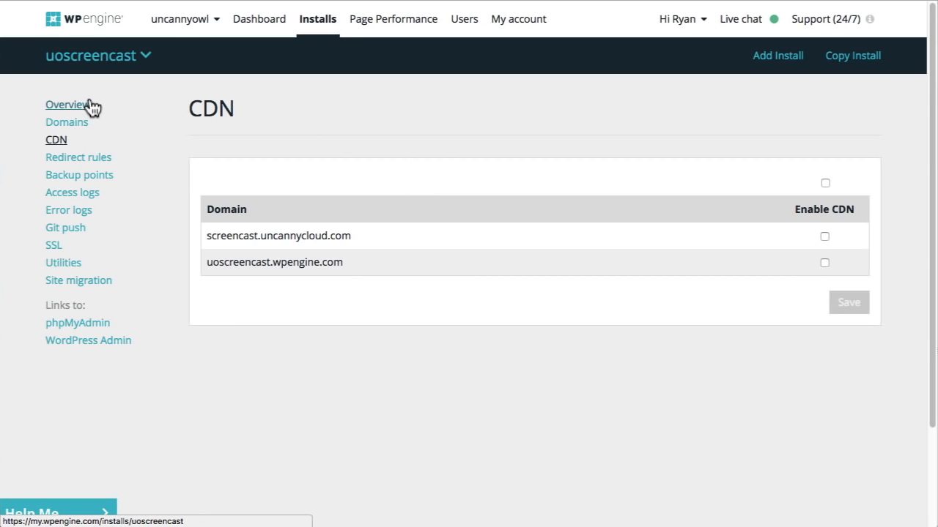
click(77, 123)
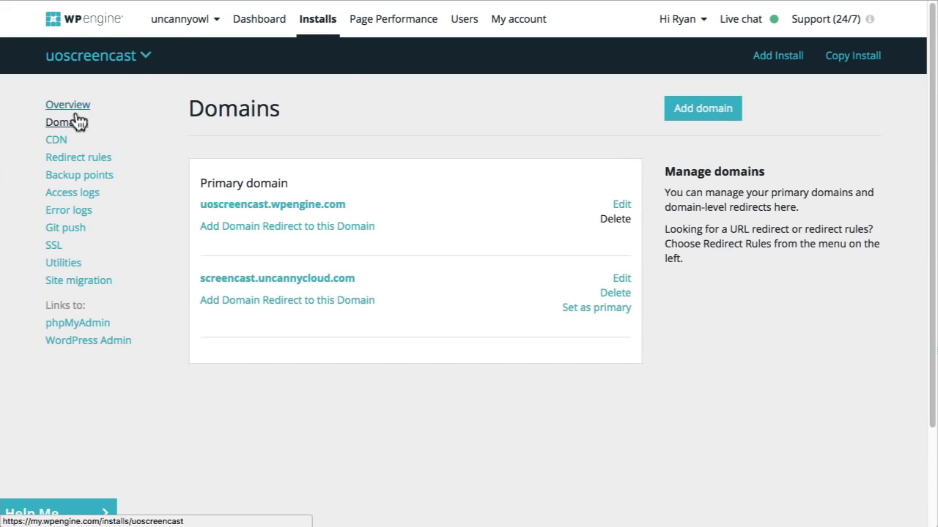
click(73, 109)
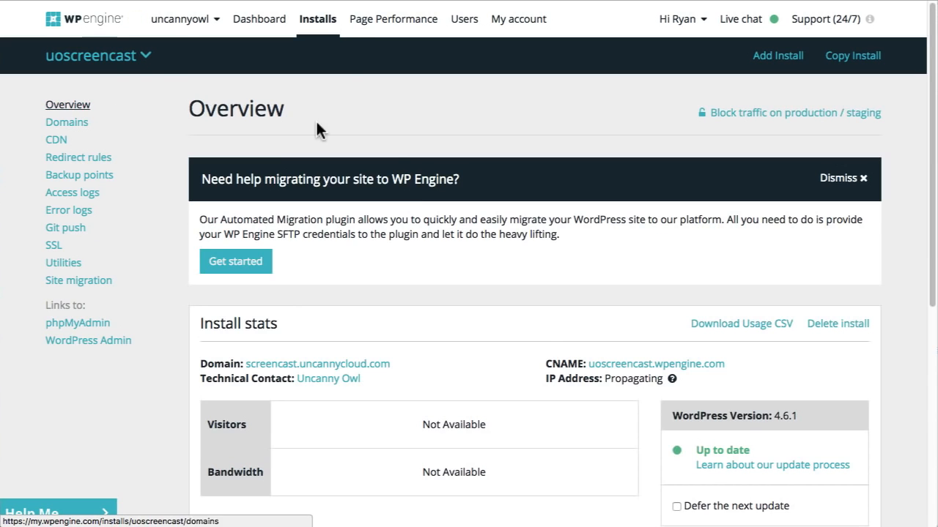
click(66, 125)
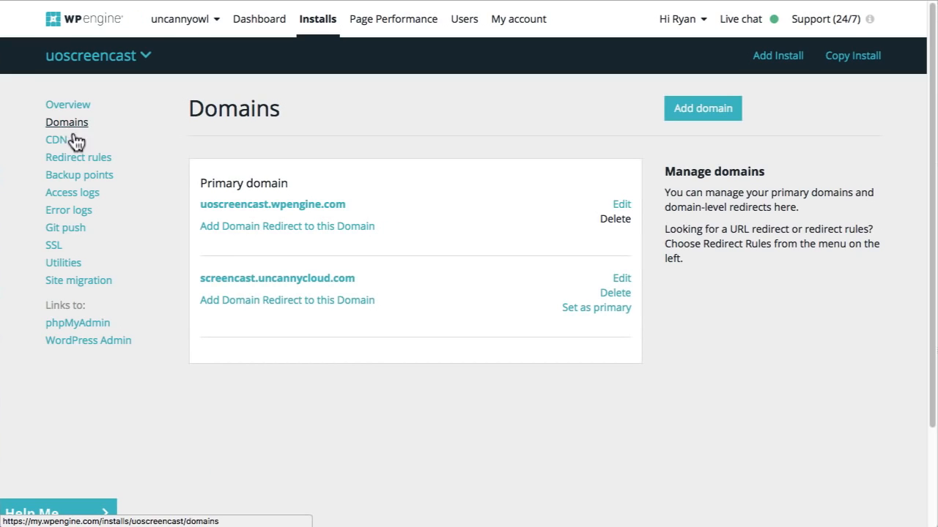
click(589, 311)
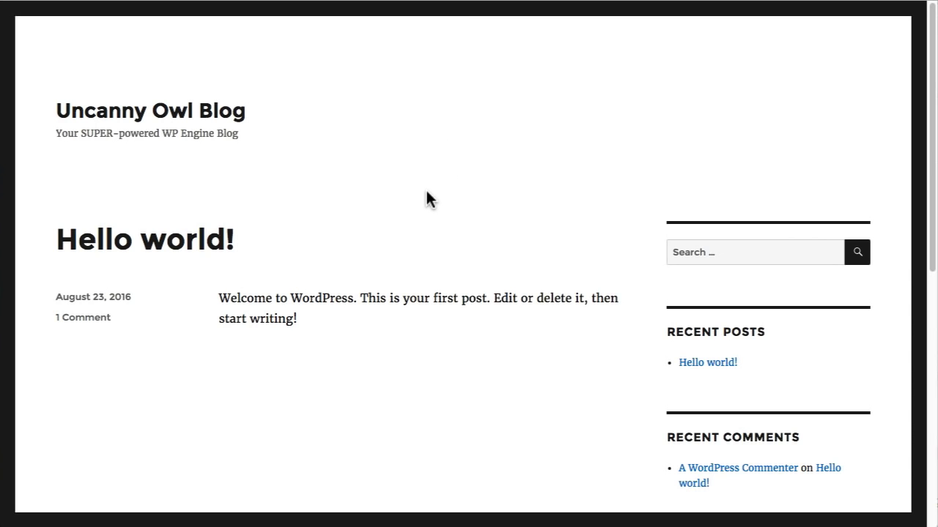
- Look over the Uncanny Owl Blog front page and open the WordPress login page from its Meta section
scroll(432, 205, down, 4)
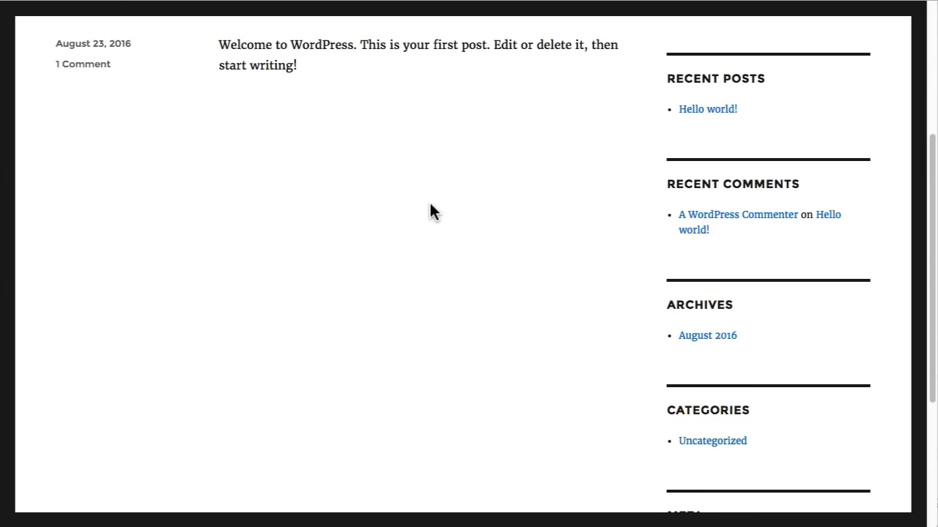
scroll(432, 210, up, 4)
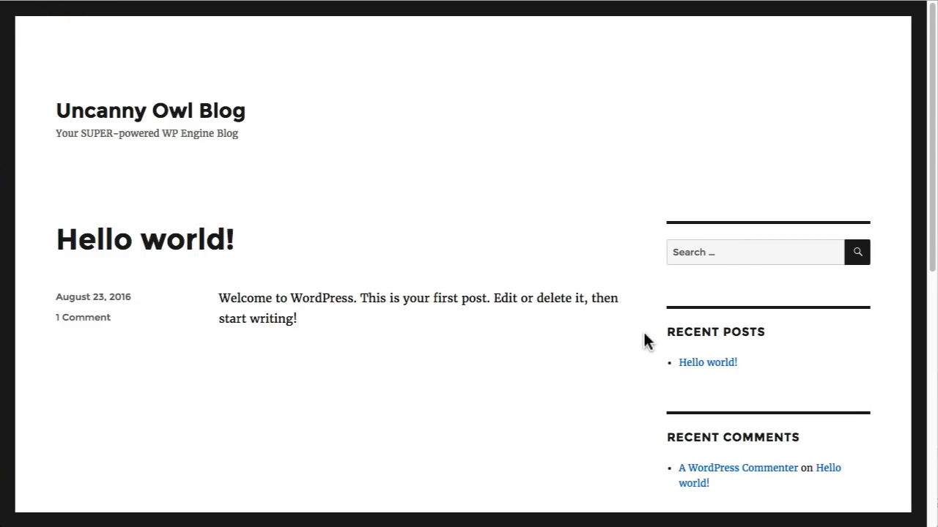
scroll(653, 378, down, 6)
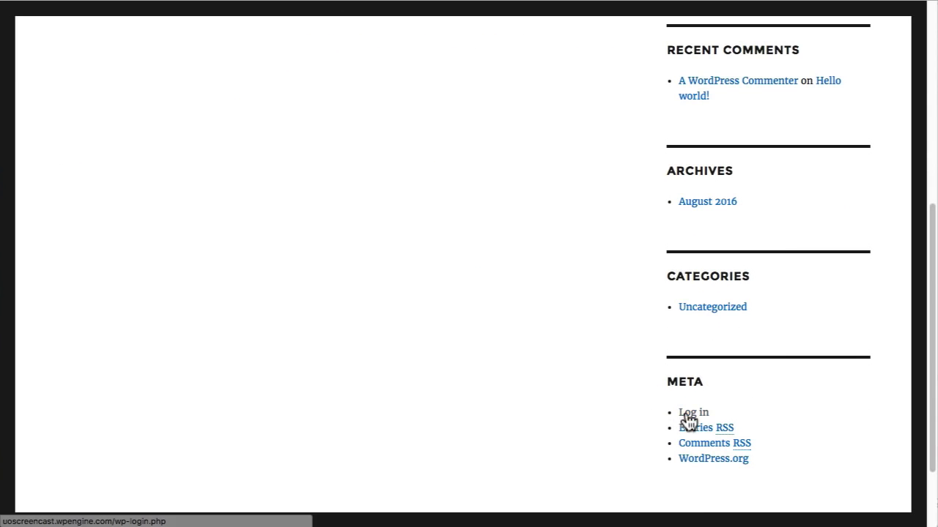
click(691, 413)
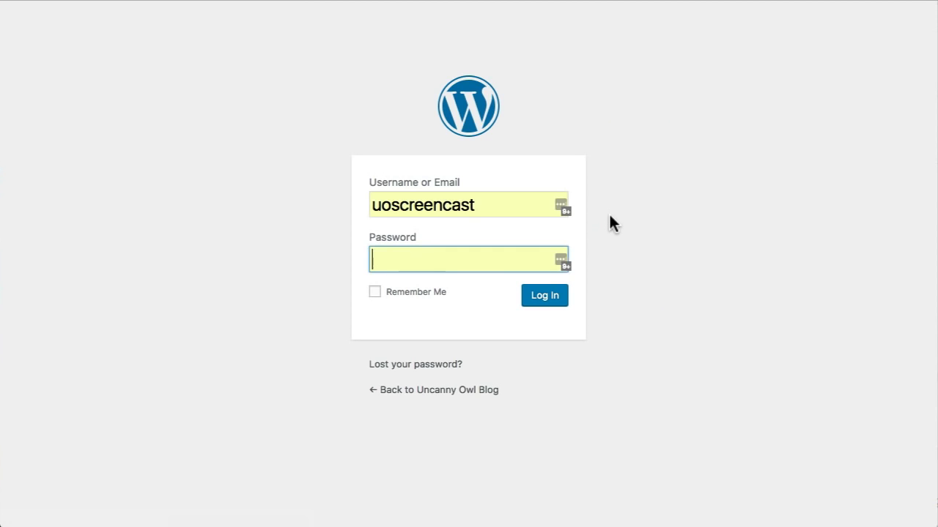
- Log in to WordPress with the username uoscreencast and the account password, with Remember Me enabled
text(uoscr)
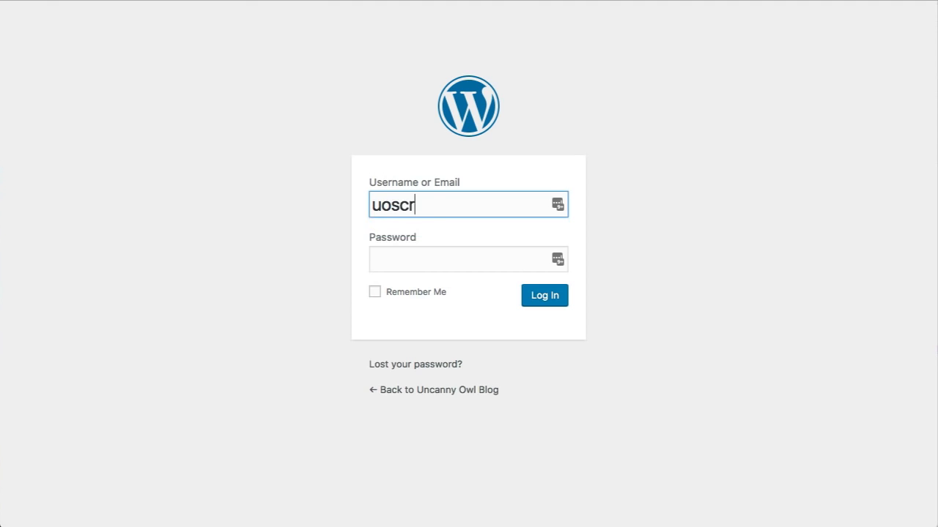
text(eencast)
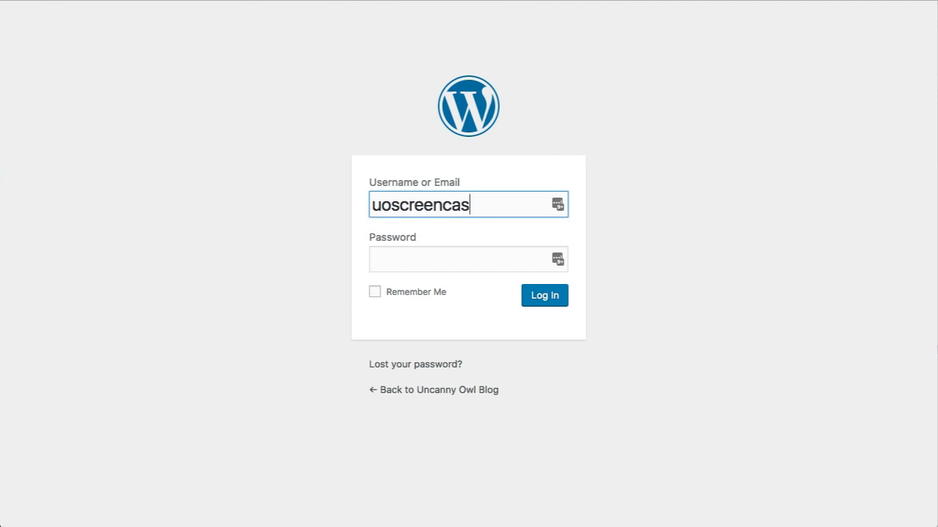
key(Tab)
key(ctrl+v)
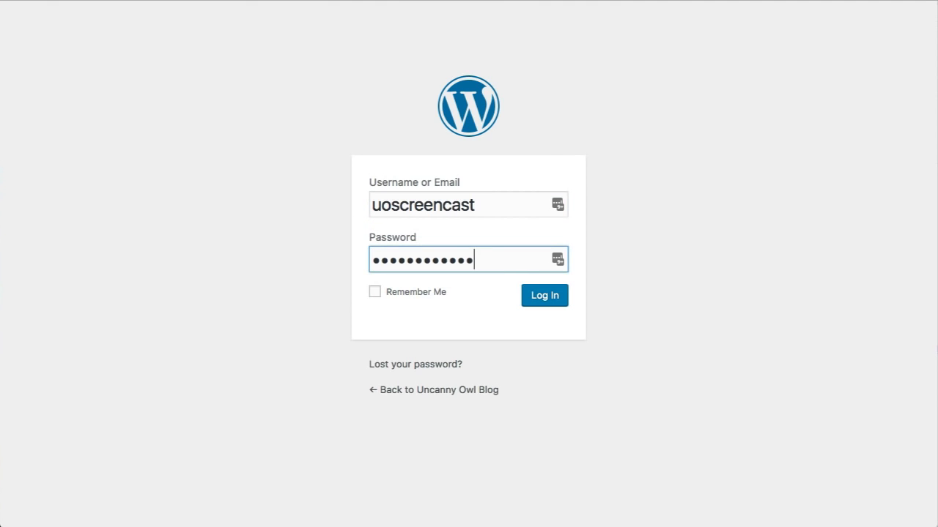
click(402, 304)
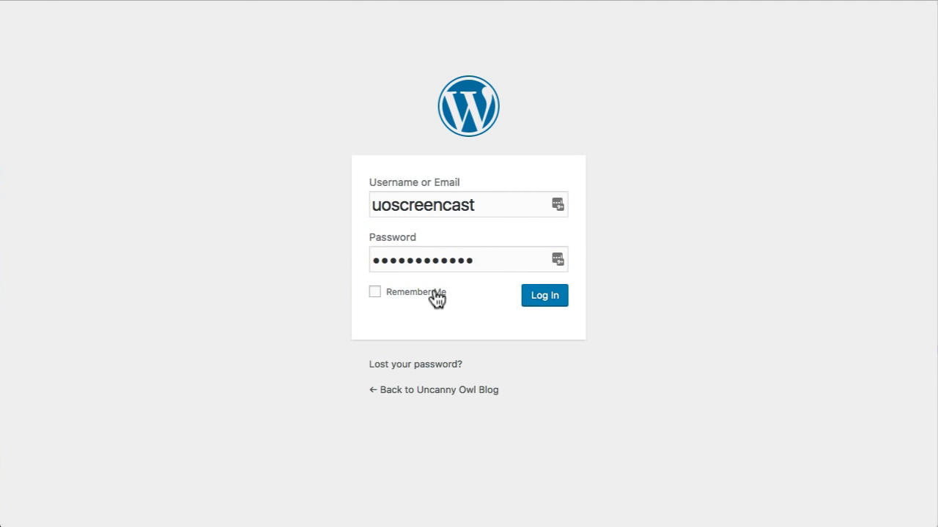
click(375, 293)
click(546, 295)
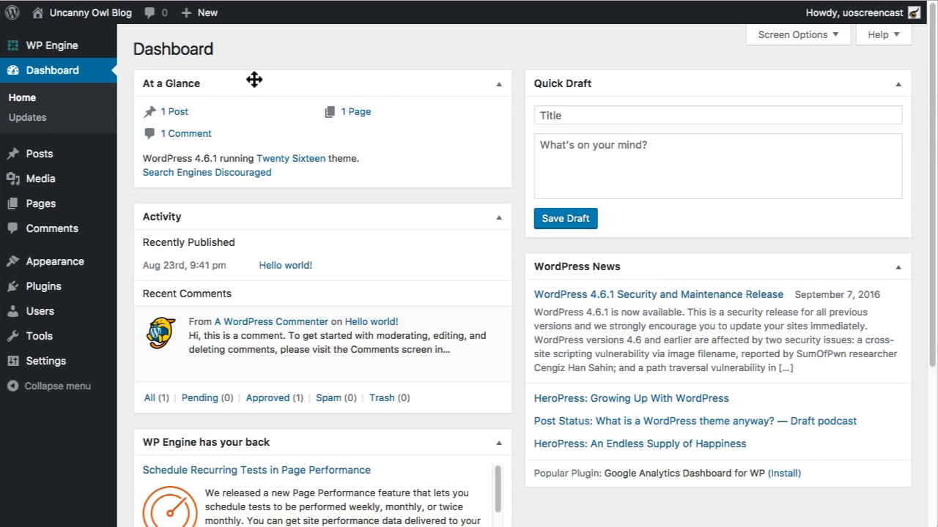
- Go to the installed themes and open the upload form for adding a theme from a .zip file
mouse_move(63, 268)
click(146, 266)
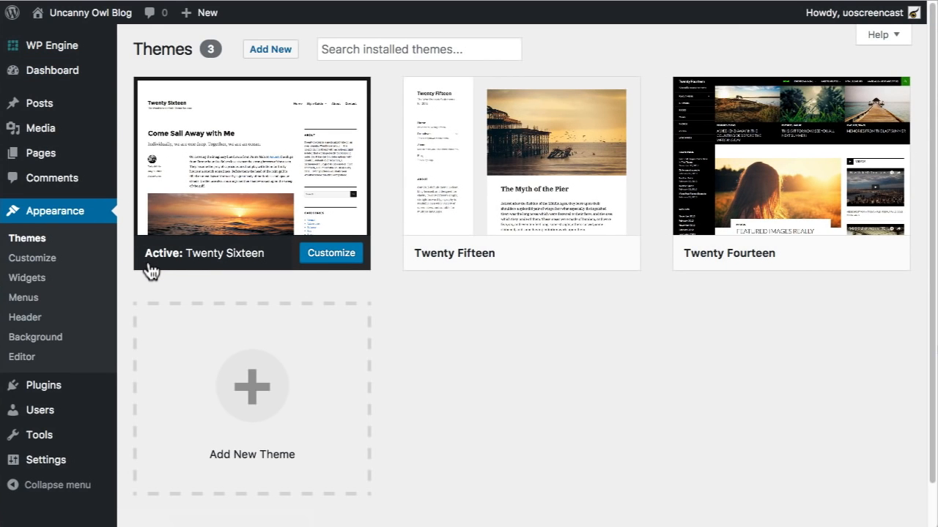
click(272, 53)
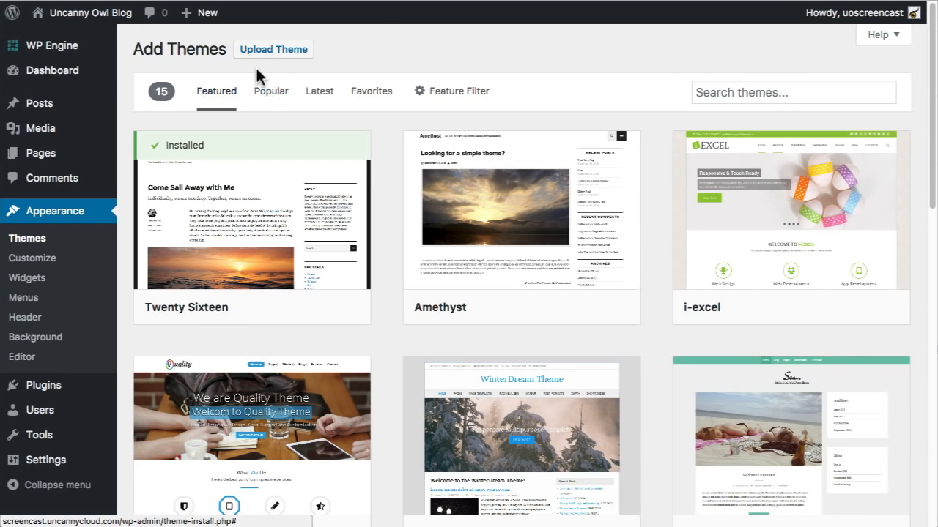
click(274, 51)
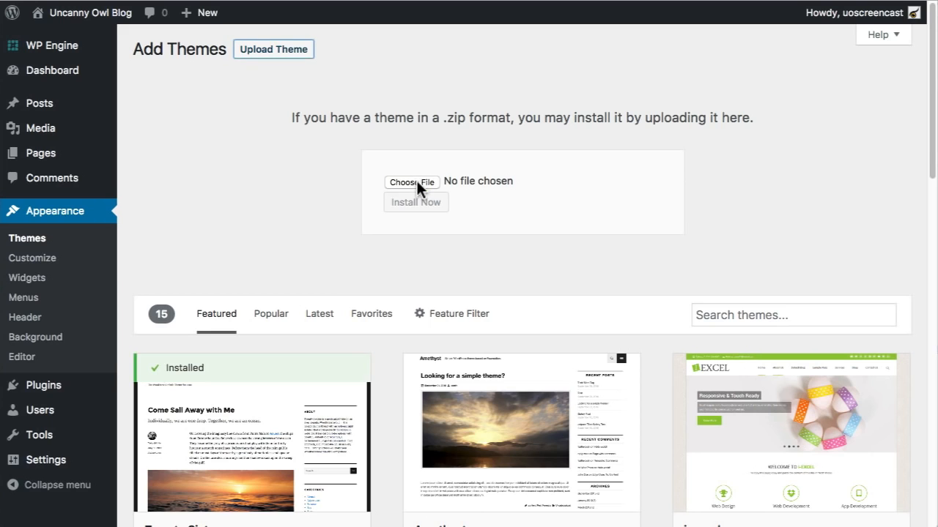
- Install university-2.0.17.zip from the theme folder inside Installation Files, and activate the University theme
click(416, 181)
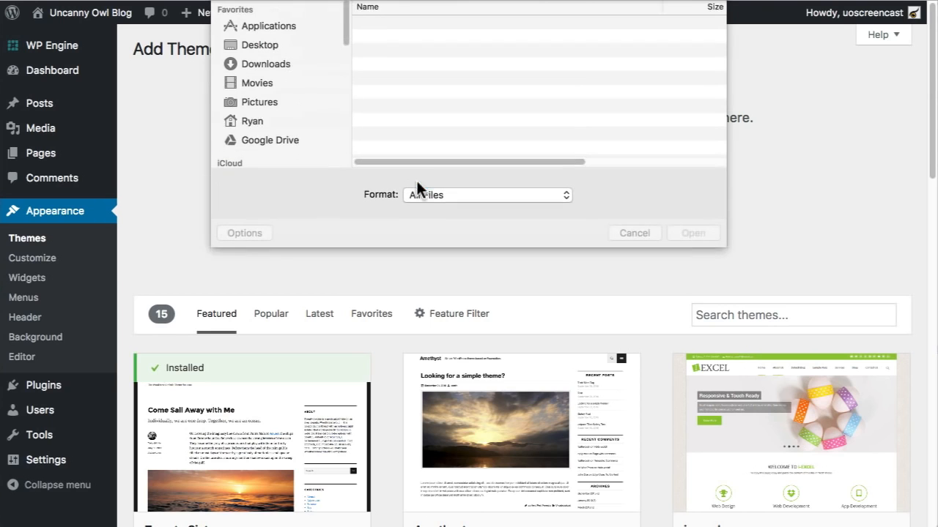
double_click(416, 53)
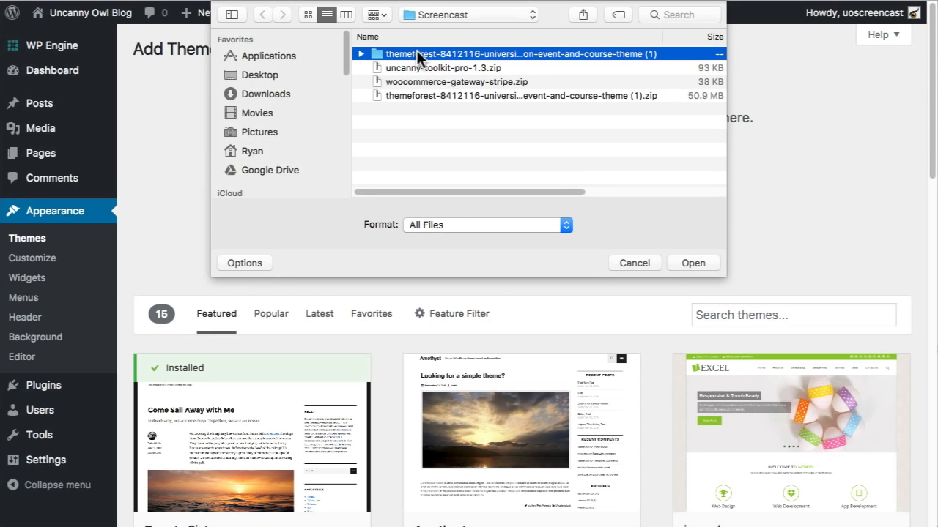
double_click(434, 66)
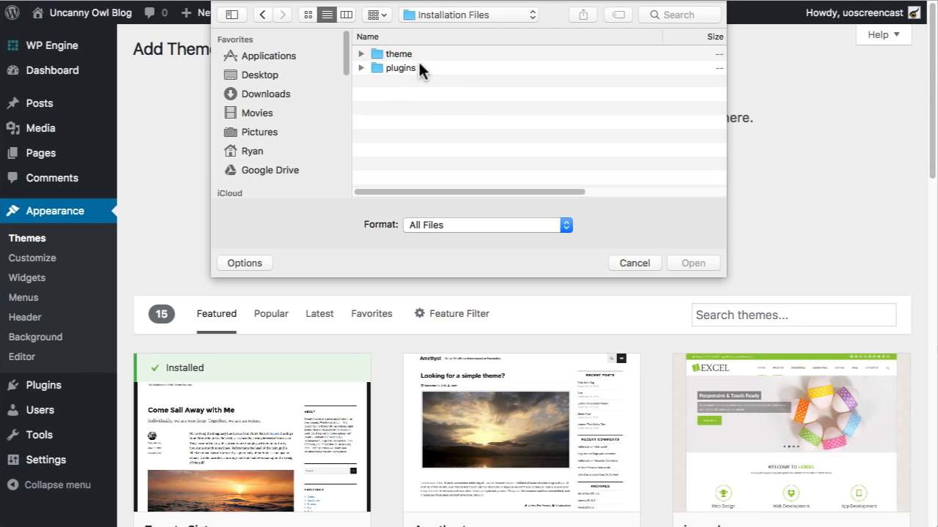
double_click(403, 54)
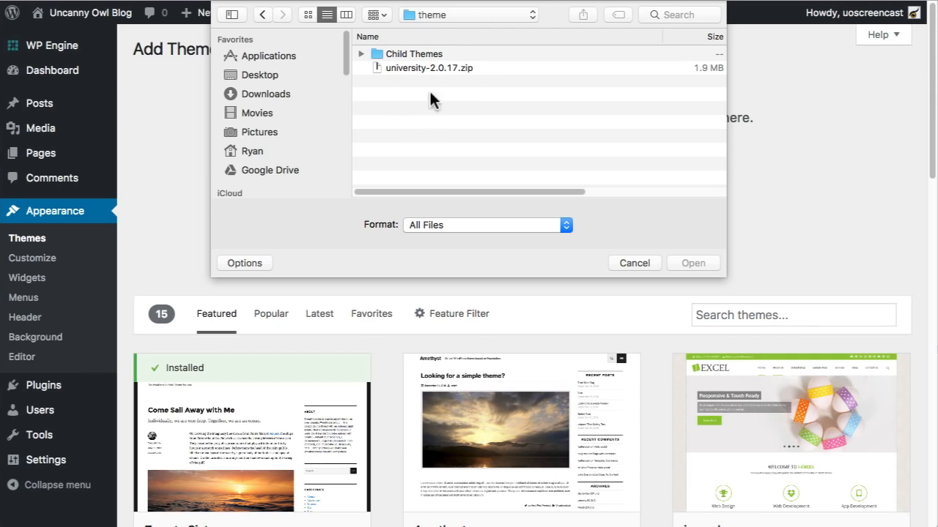
click(436, 67)
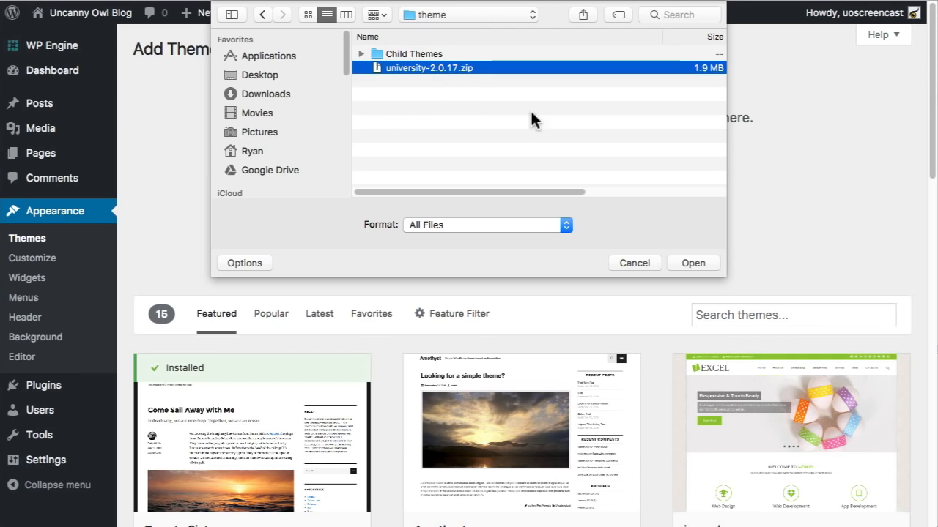
click(693, 263)
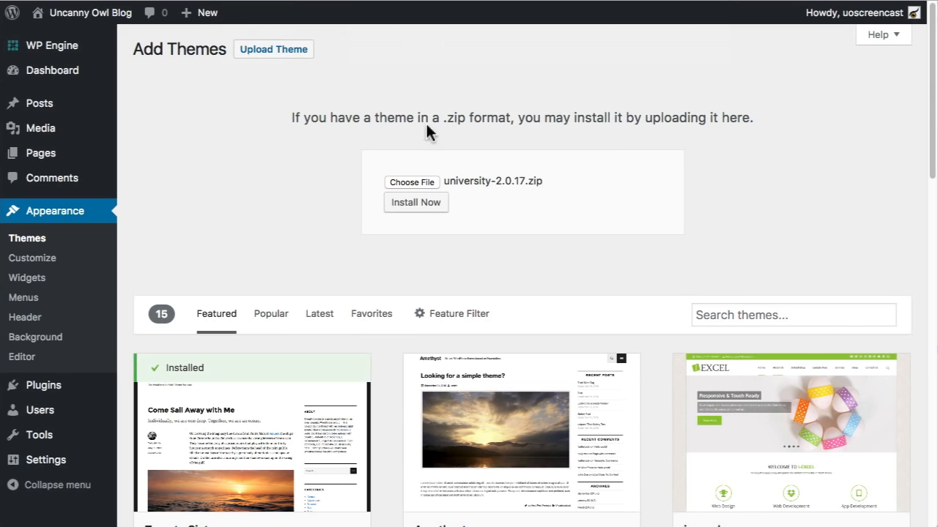
click(416, 205)
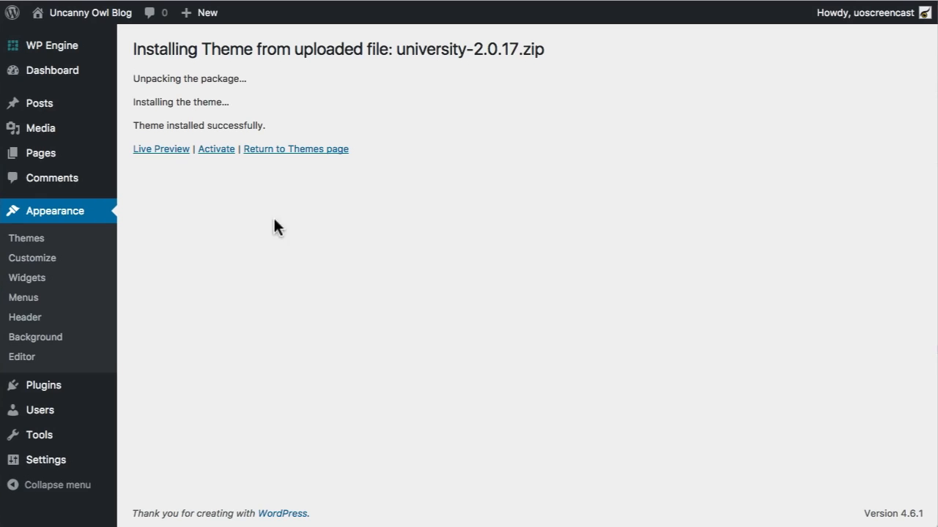
click(216, 150)
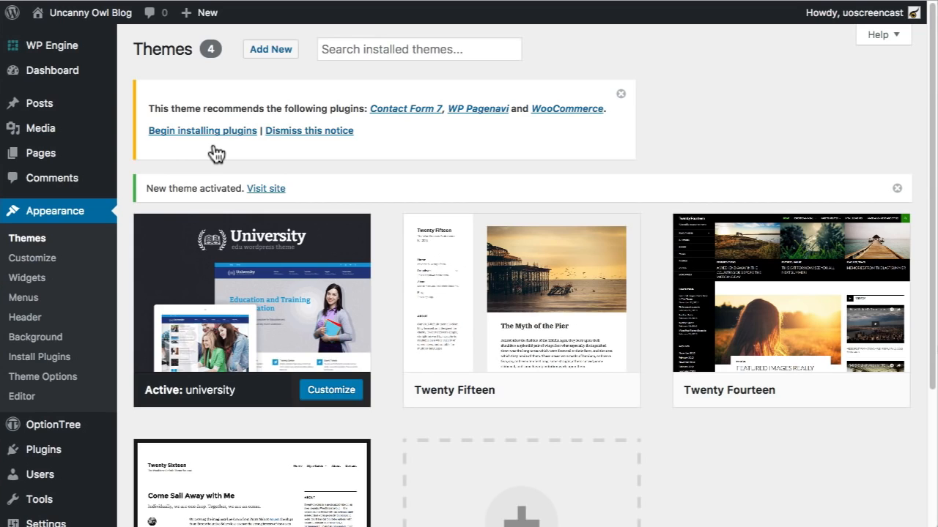
- Install the theme's recommended plugins Contact Form 7, WP Pagenavi and WooCommerce one by one
click(198, 132)
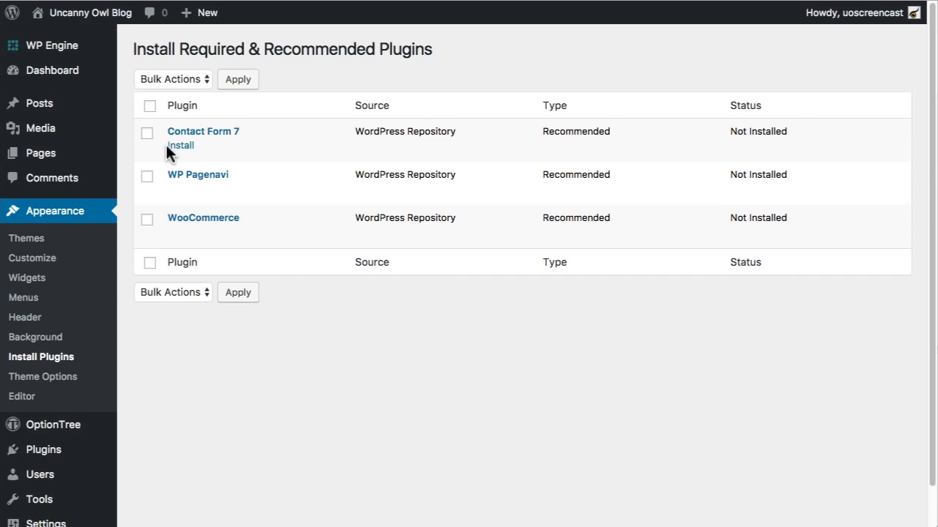
click(181, 146)
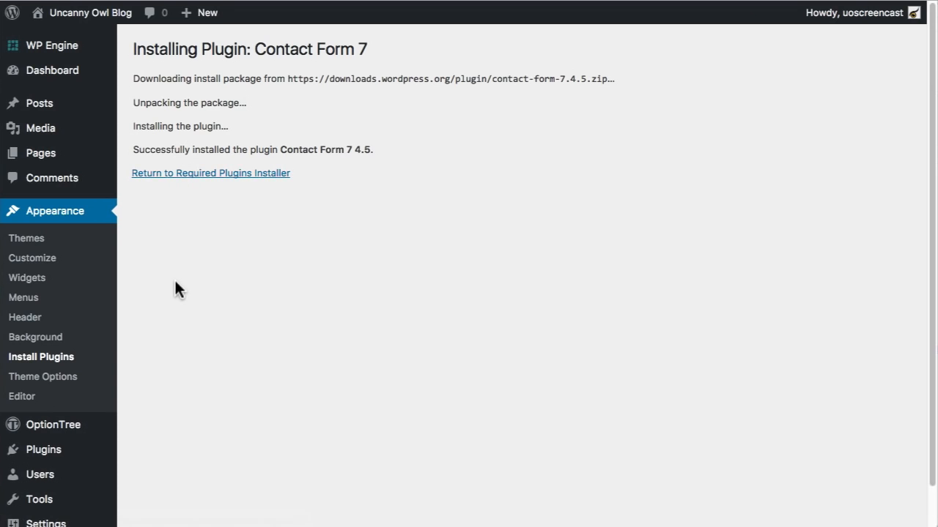
click(192, 174)
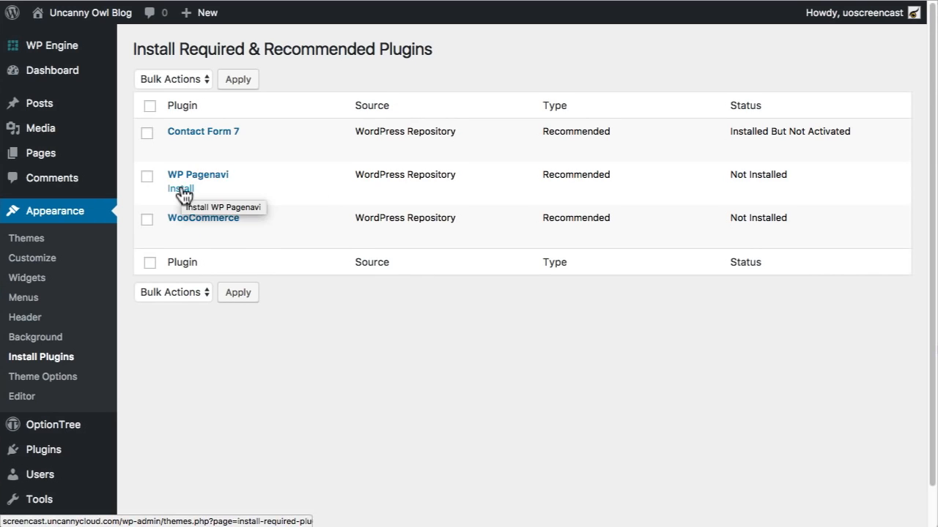
click(181, 190)
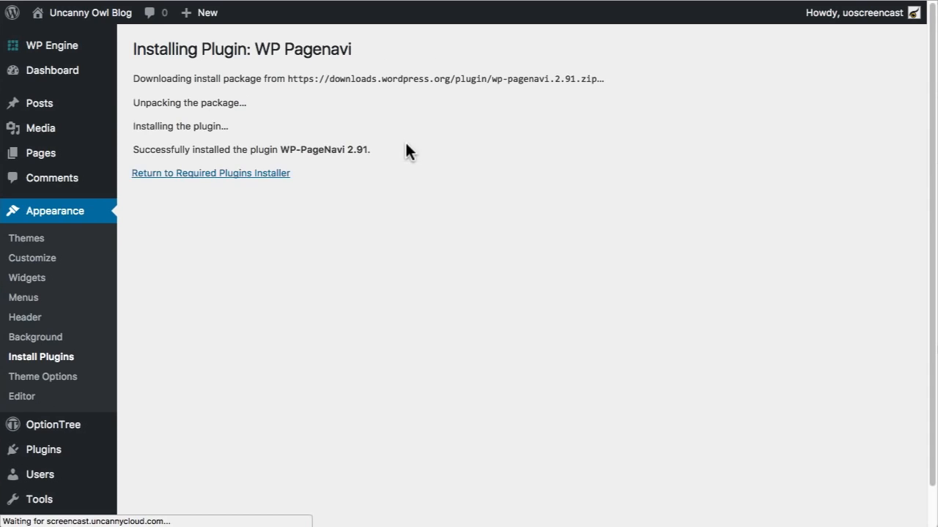
click(255, 175)
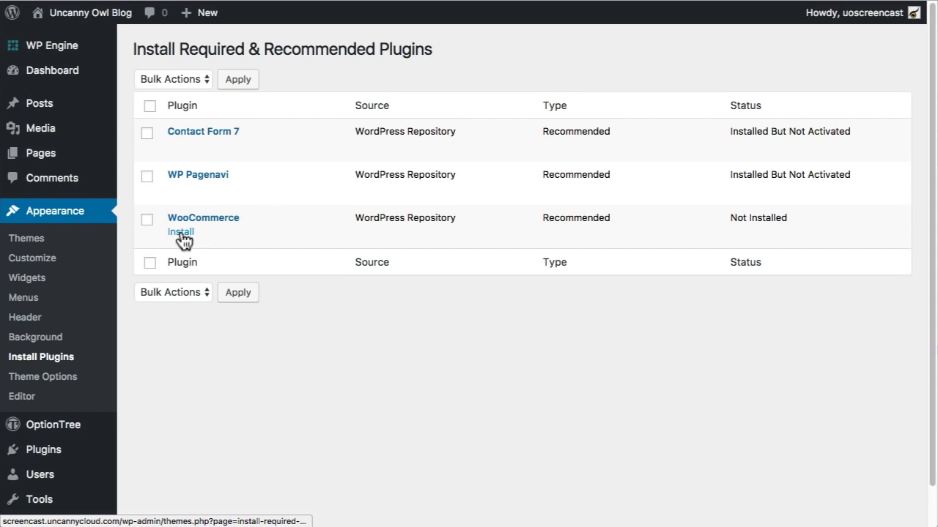
click(181, 233)
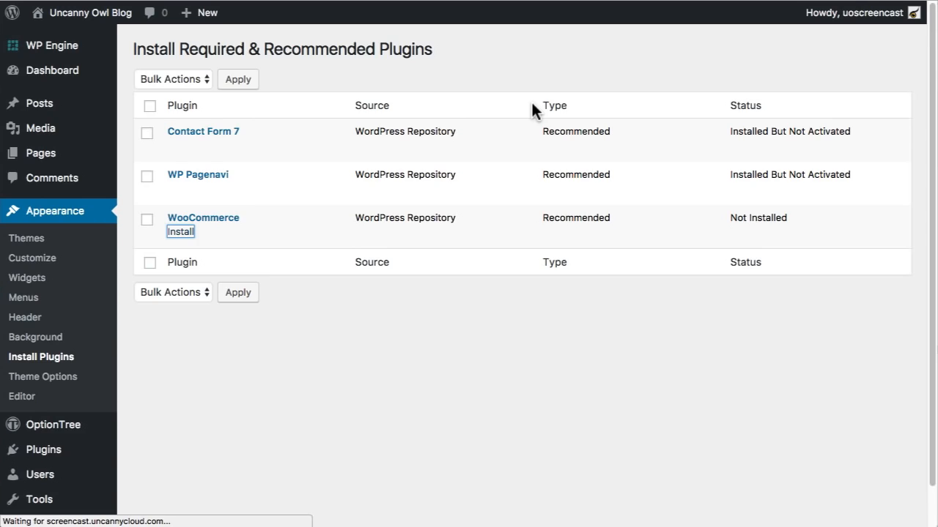
click(179, 176)
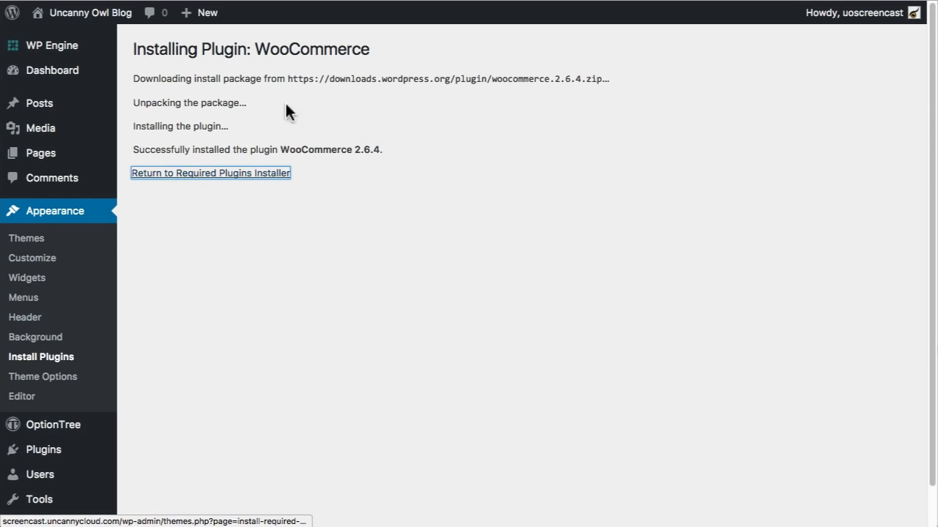
- Activate Contact Form 7, WP Pagenavi and WooCommerce together with a bulk action
click(149, 108)
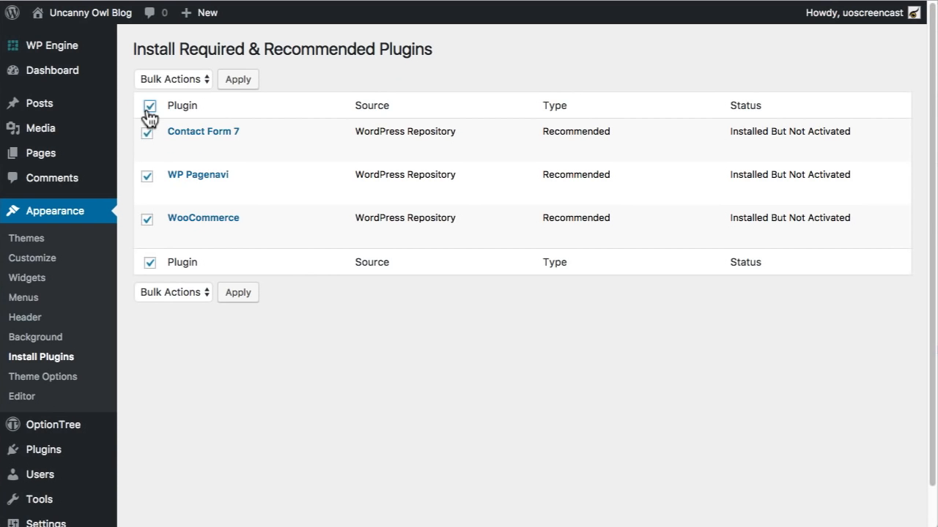
click(173, 293)
click(172, 320)
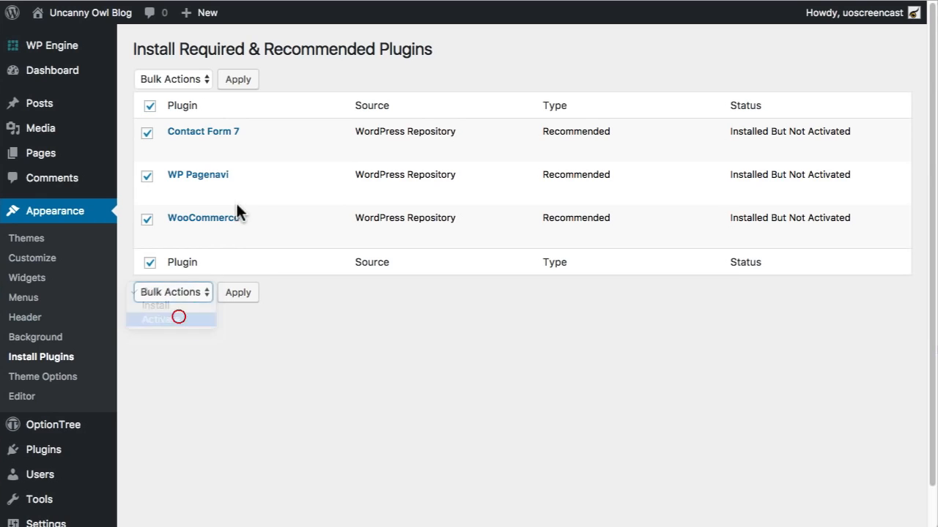
click(242, 296)
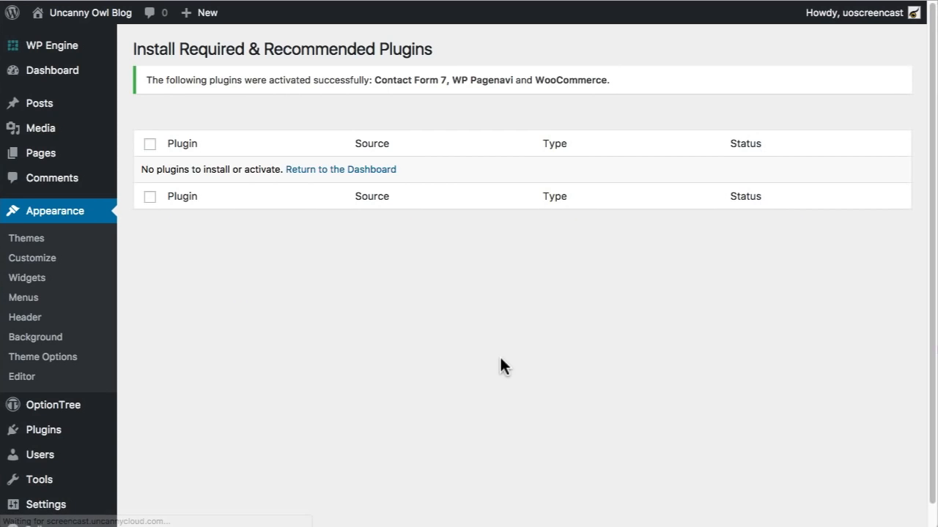
- View the site's front page and examine how it looks with the University theme, down to the footer
click(97, 16)
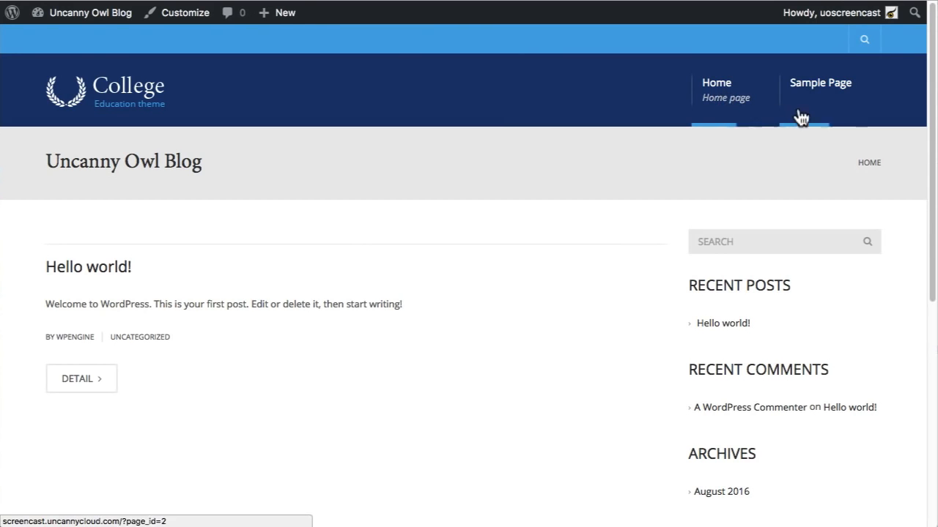
scroll(575, 264, down, 5)
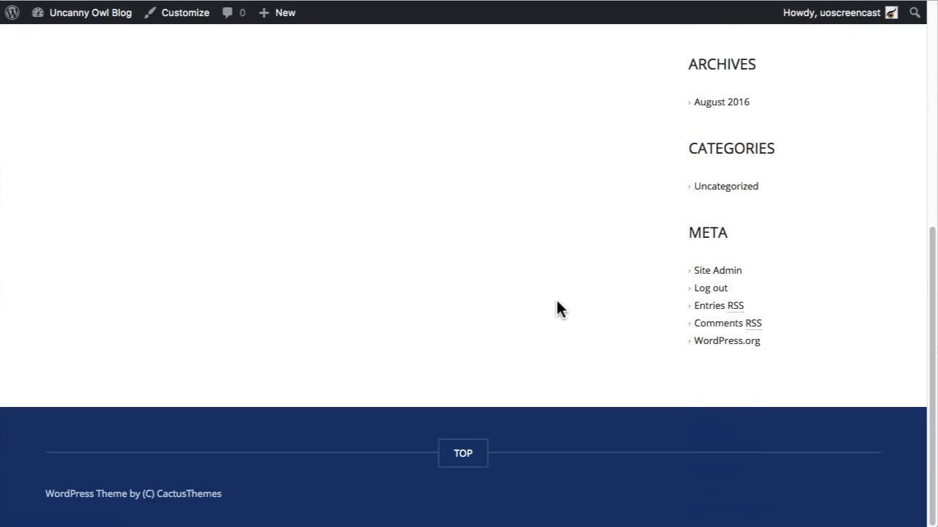
scroll(556, 309, up, 10)
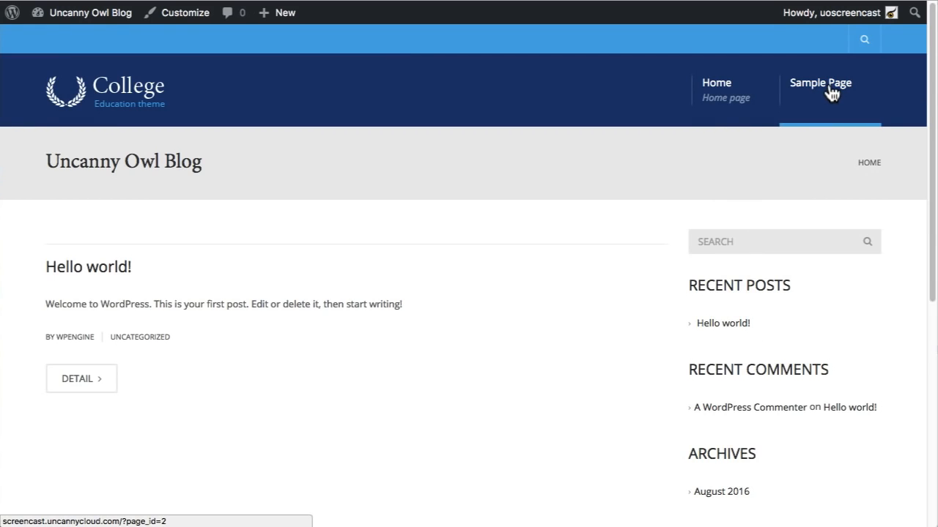
- Return to the site's admin area, start the WooCommerce setup wizard and accept creation of the Shop, Cart, Checkout and My Account pages
click(85, 21)
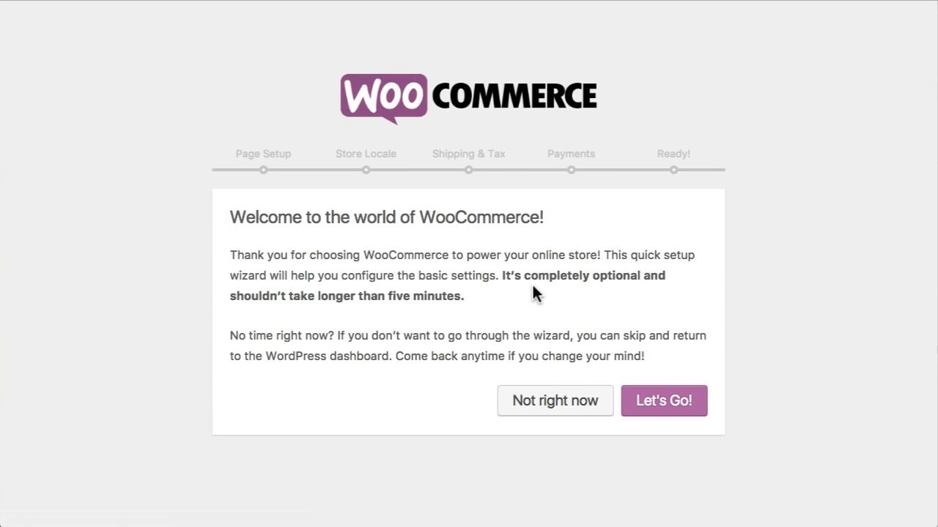
click(667, 407)
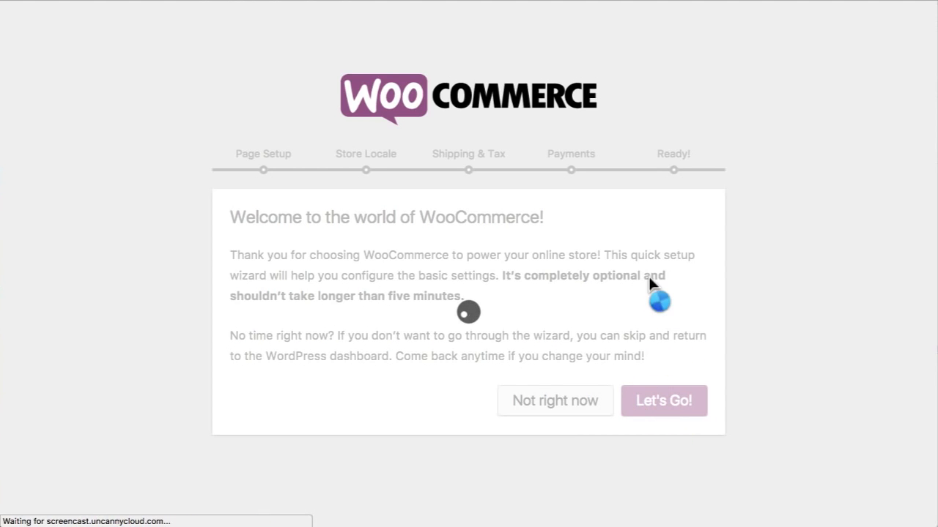
scroll(612, 322, down, 3)
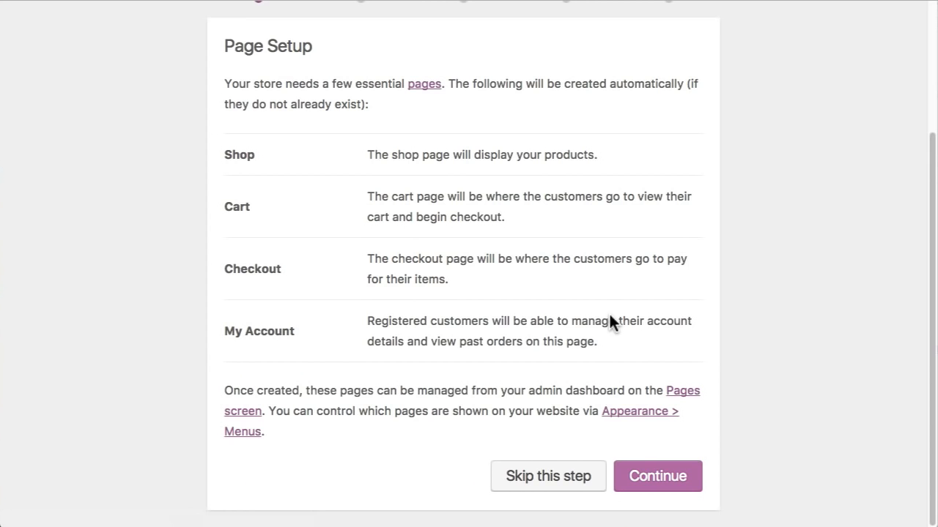
click(652, 477)
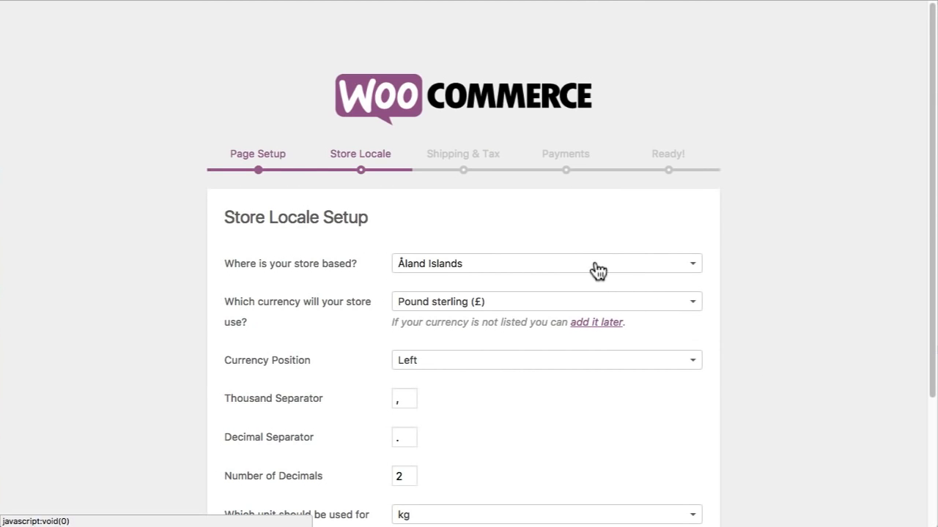
- Set the store location to United States (US) — California, accept the remaining locale settings, and continue with shipping and sales tax disabled
click(595, 268)
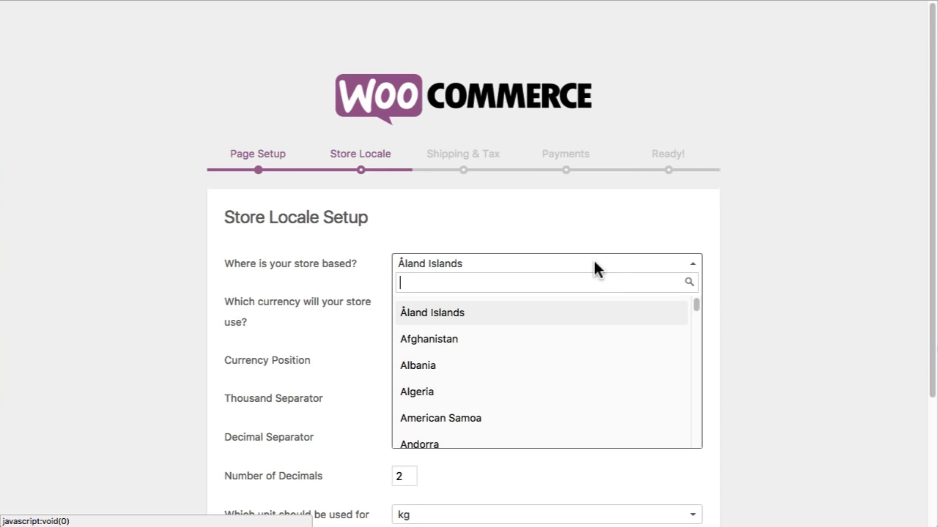
text(unite)
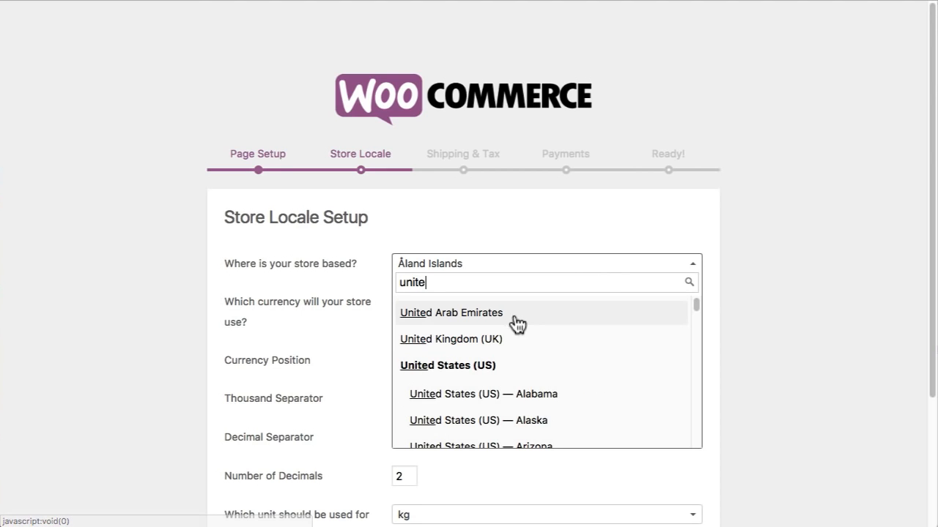
scroll(440, 407, down, 3)
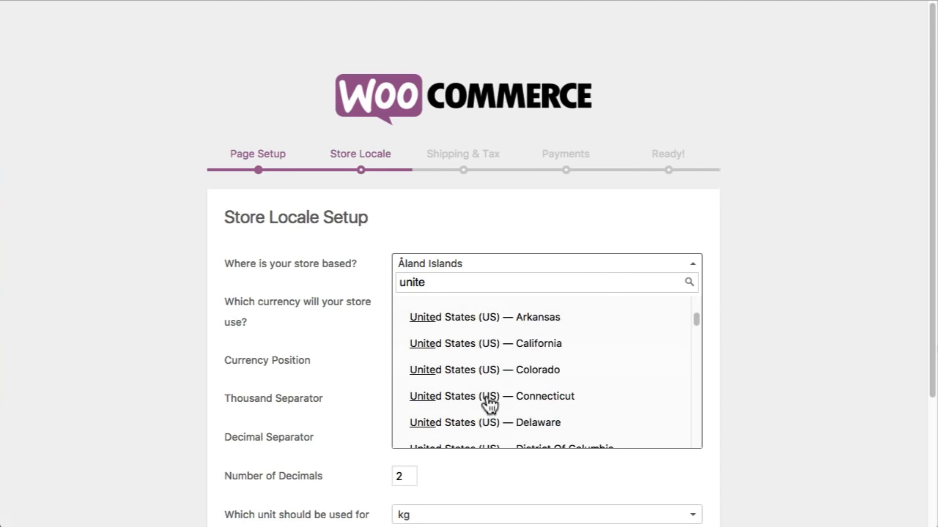
click(488, 344)
scroll(446, 359, down, 1)
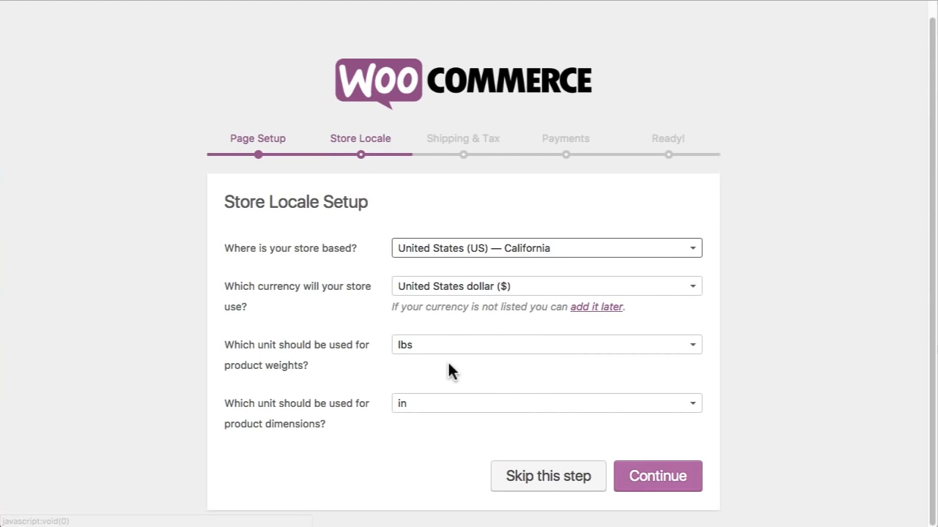
click(665, 480)
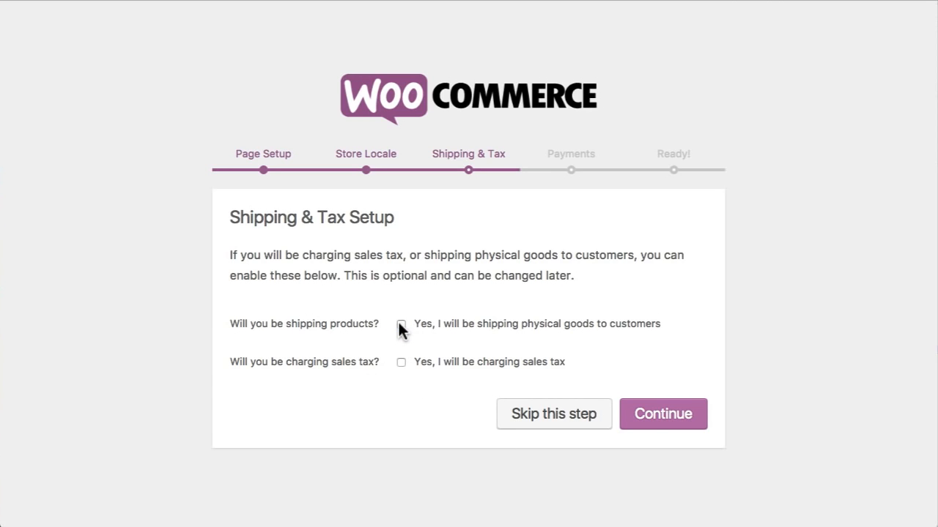
click(682, 414)
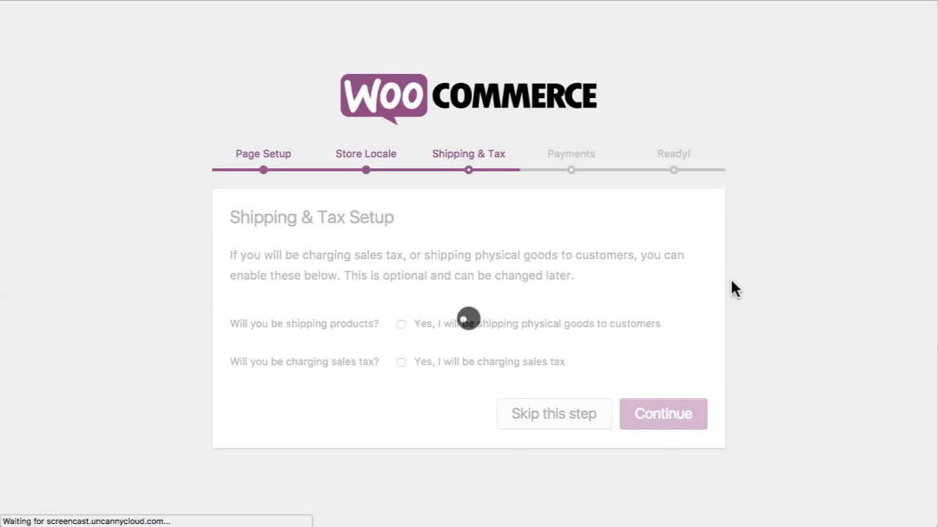
- Enable Stripe as the only payment method, and finish the WooCommerce wizard by declining diagnostic data collection and returning to the dashboard
scroll(799, 339, down, 1)
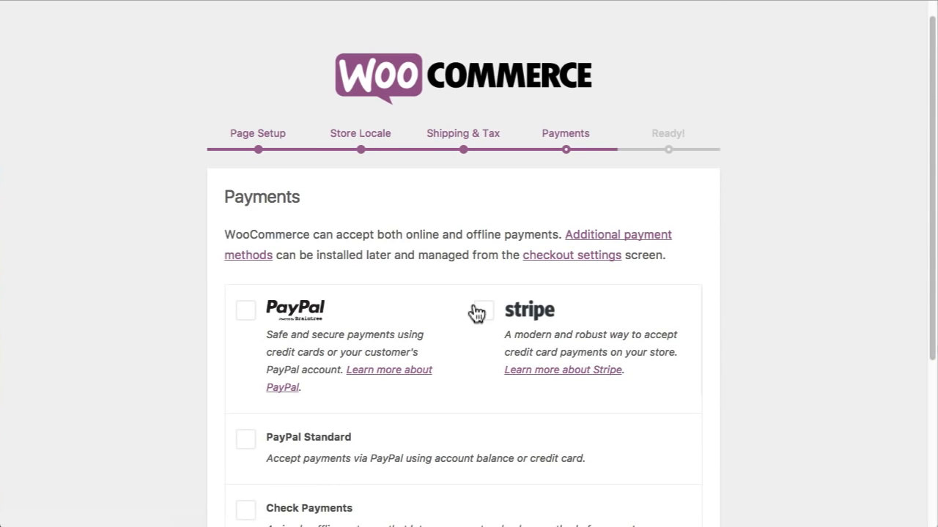
click(477, 311)
scroll(782, 357, down, 3)
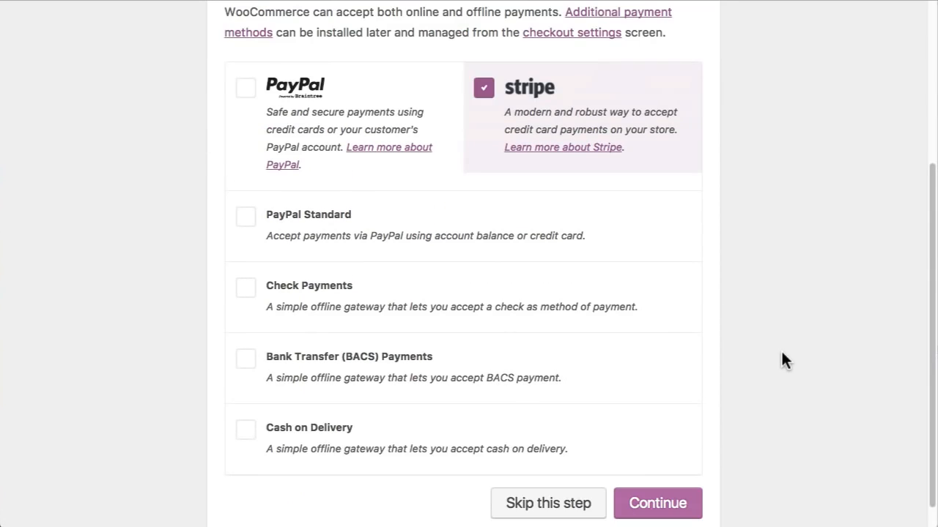
scroll(776, 362, down, 1)
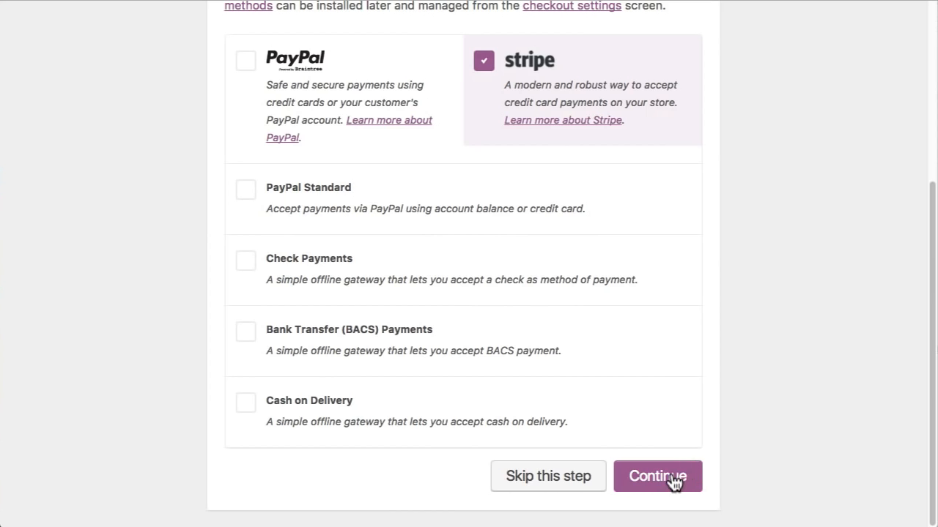
click(671, 480)
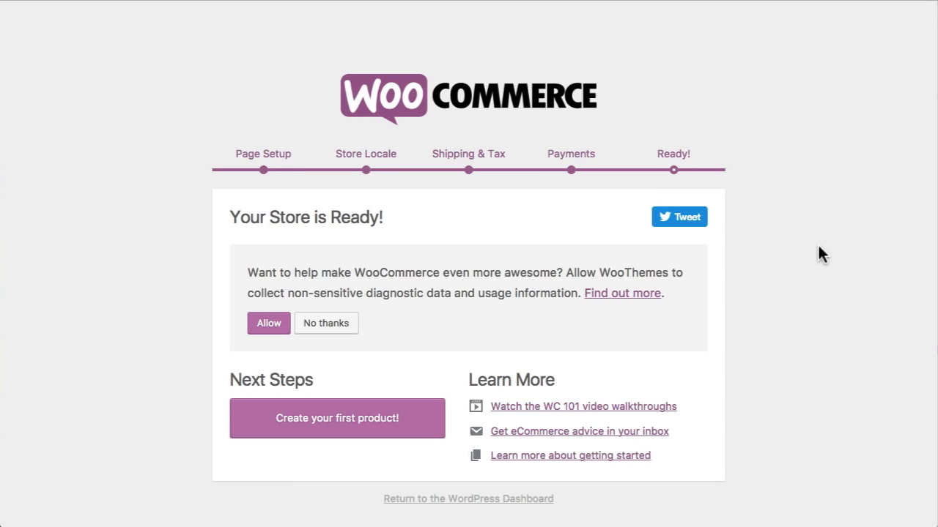
click(315, 330)
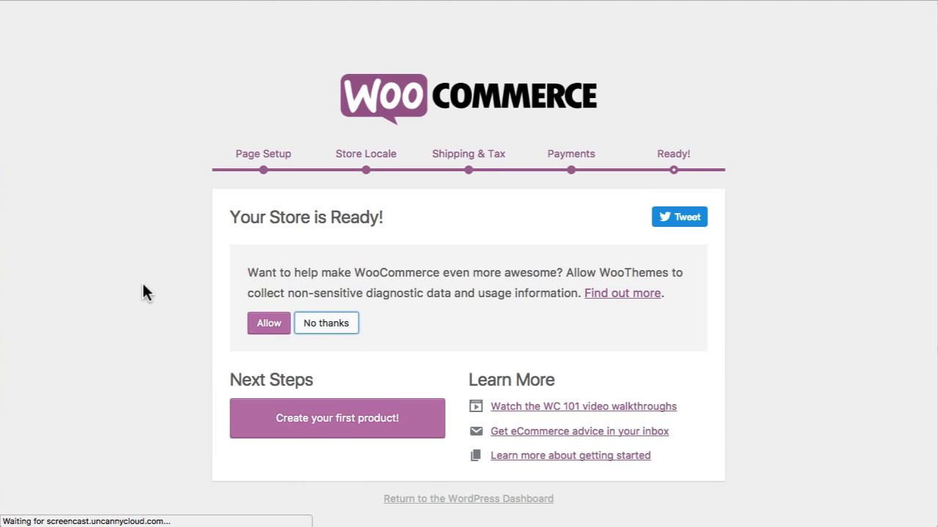
click(471, 376)
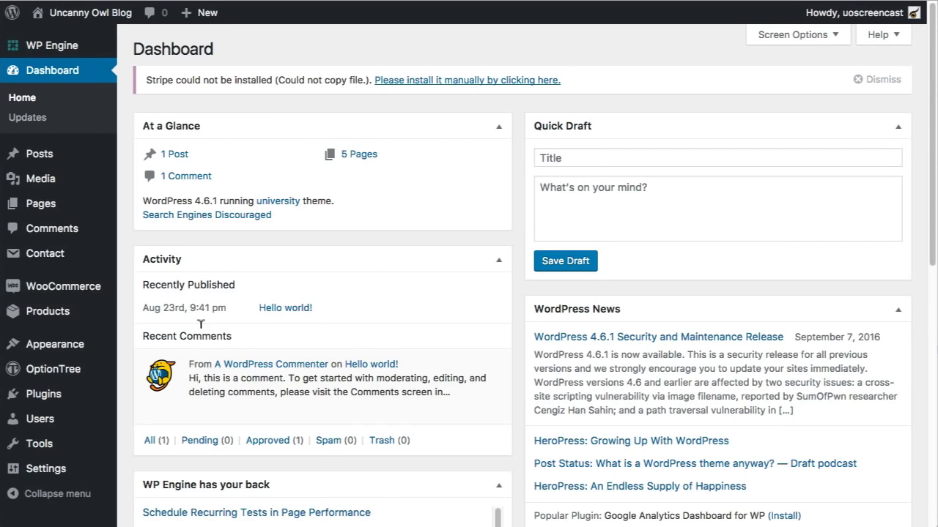
- Install the WooCommerce Stripe Payment Gateway plugin manually from the dashboard notice and activate it
click(495, 81)
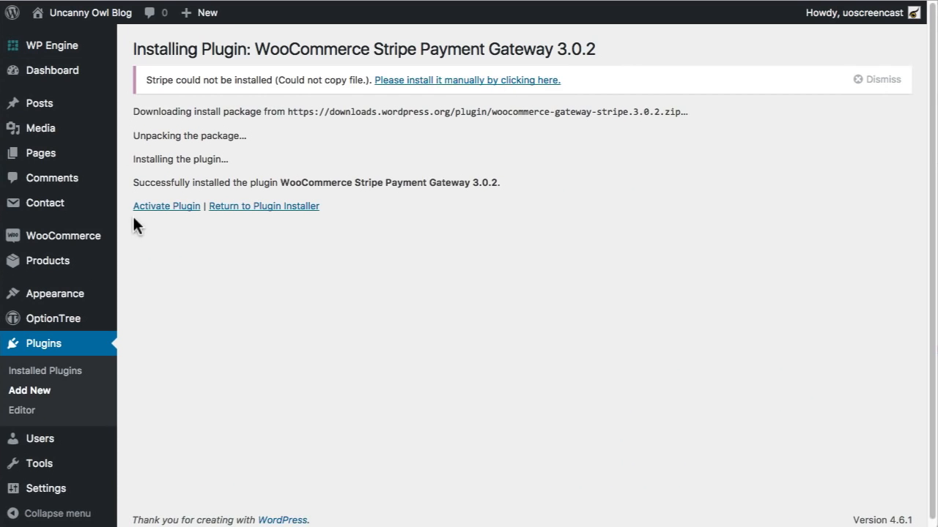
click(162, 207)
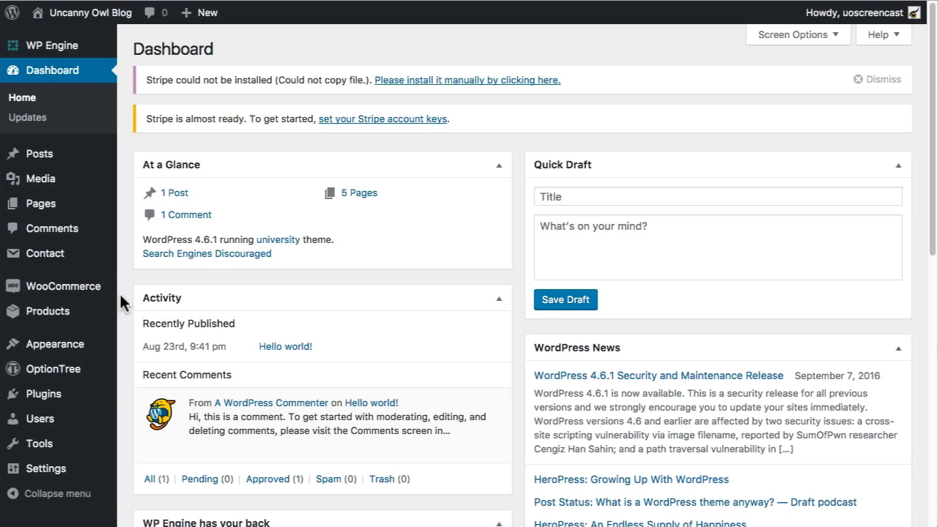
- Go to the installed plugins and open the upload form for adding a plugin from a .zip file
mouse_move(60, 287)
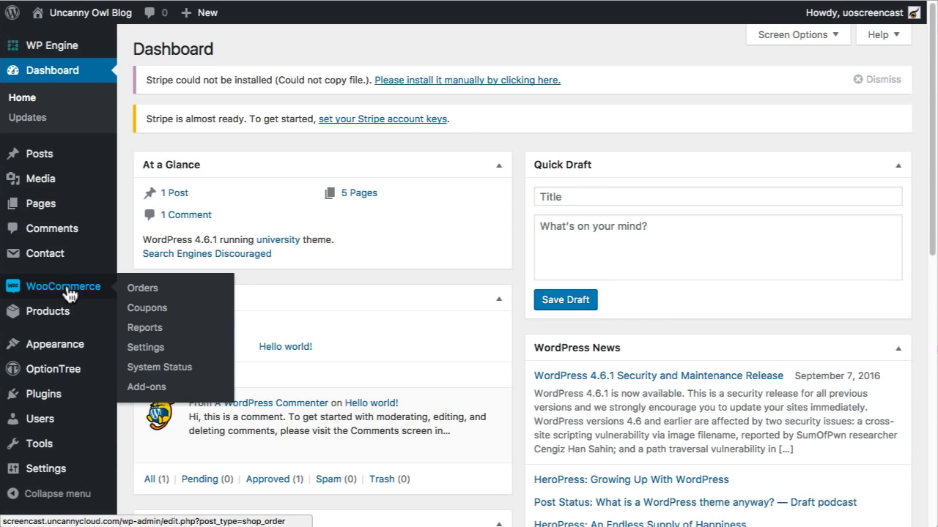
mouse_move(57, 399)
click(152, 398)
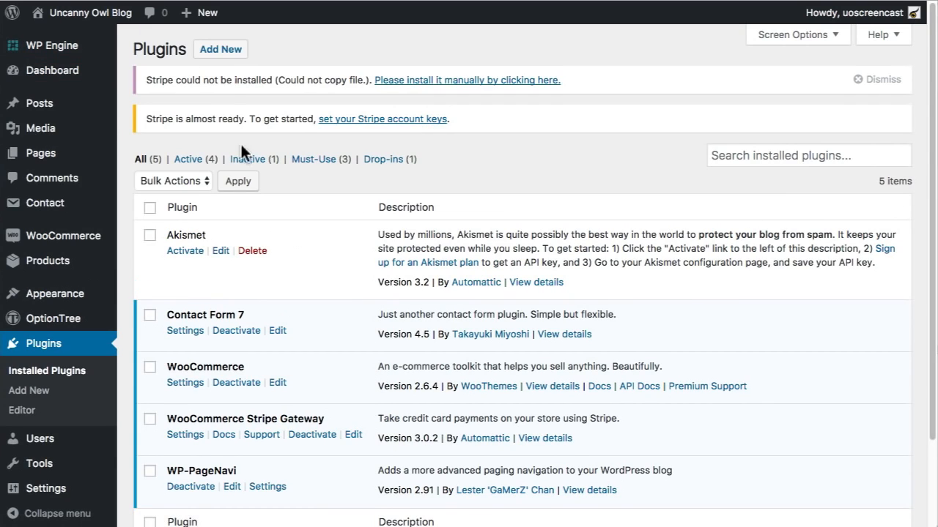
click(230, 52)
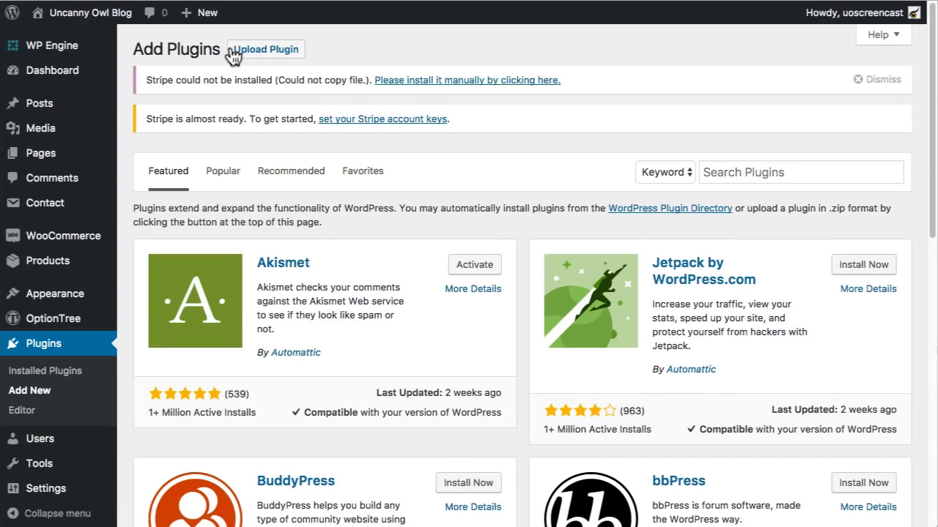
click(268, 50)
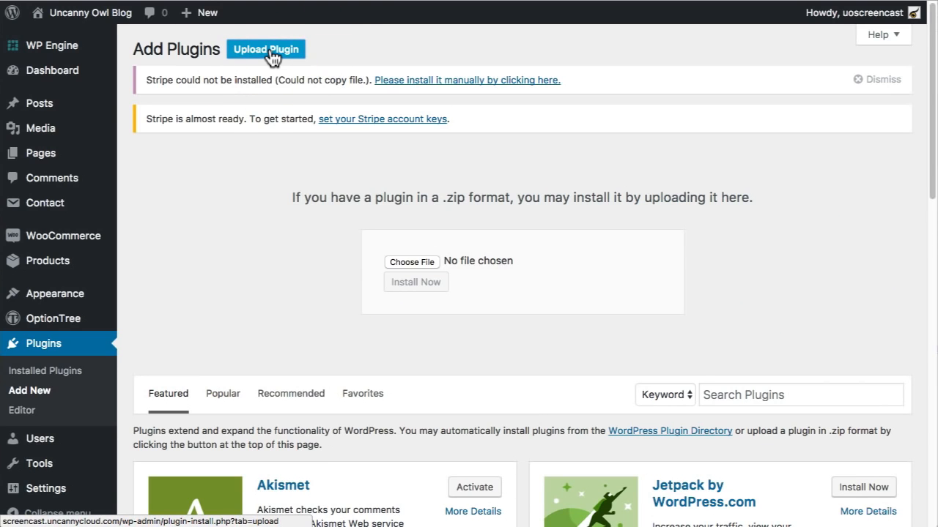
- Upload revolution-slider-5.2.5.zip from the plugins folder in Installation Files, install it and activate it
click(416, 261)
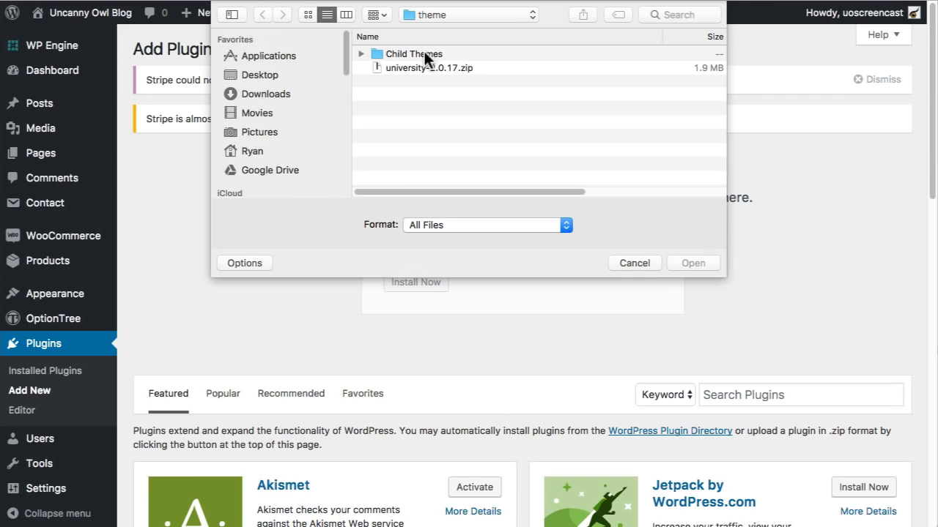
click(440, 15)
click(444, 29)
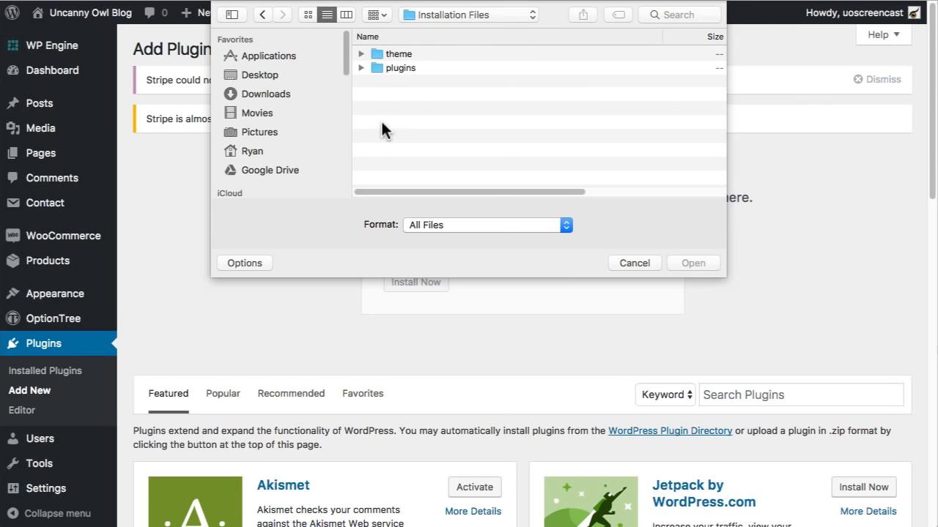
double_click(414, 68)
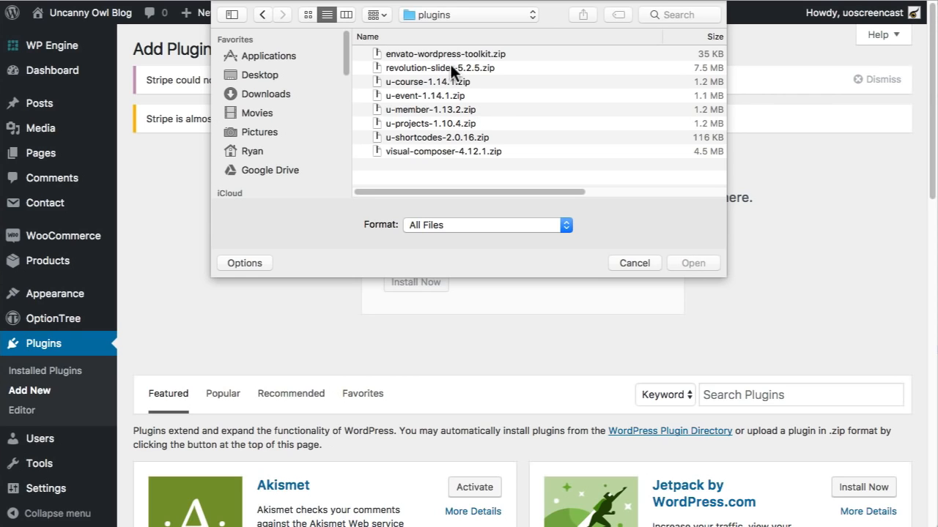
double_click(430, 67)
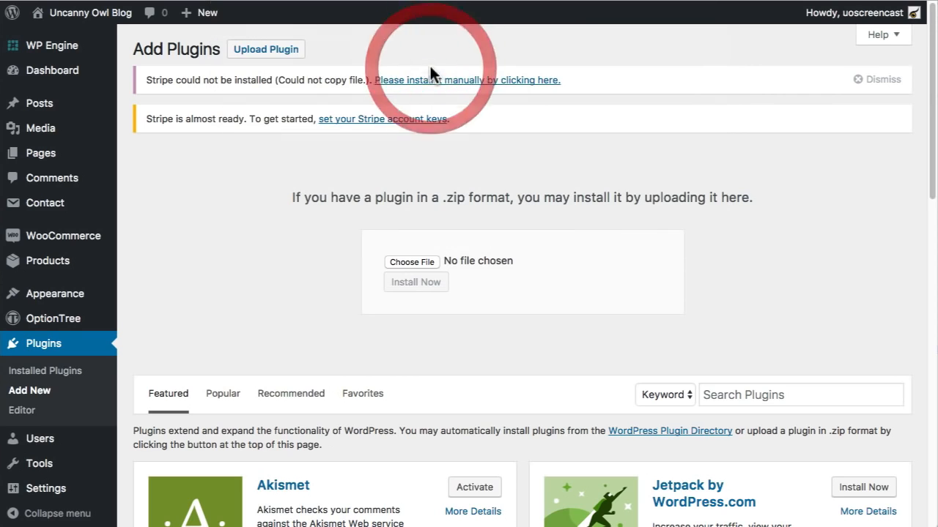
click(427, 287)
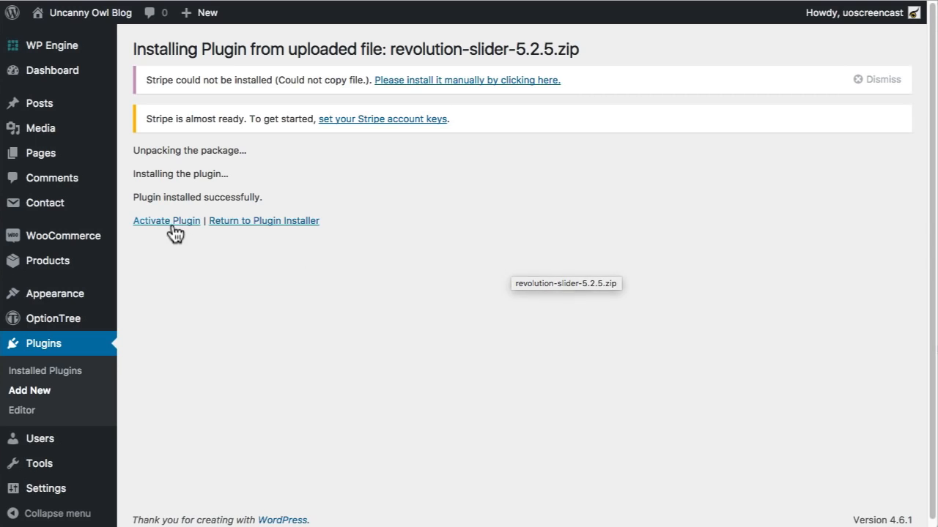
click(169, 223)
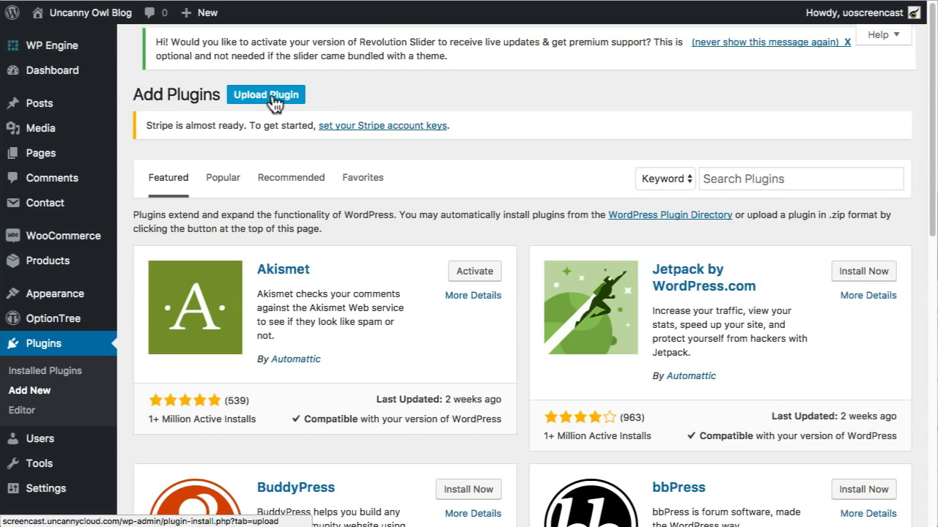
- Upload, install and activate the u-course-1.14.1.zip plugin, and permanently dismiss the Revolution Slider activation notice
click(270, 97)
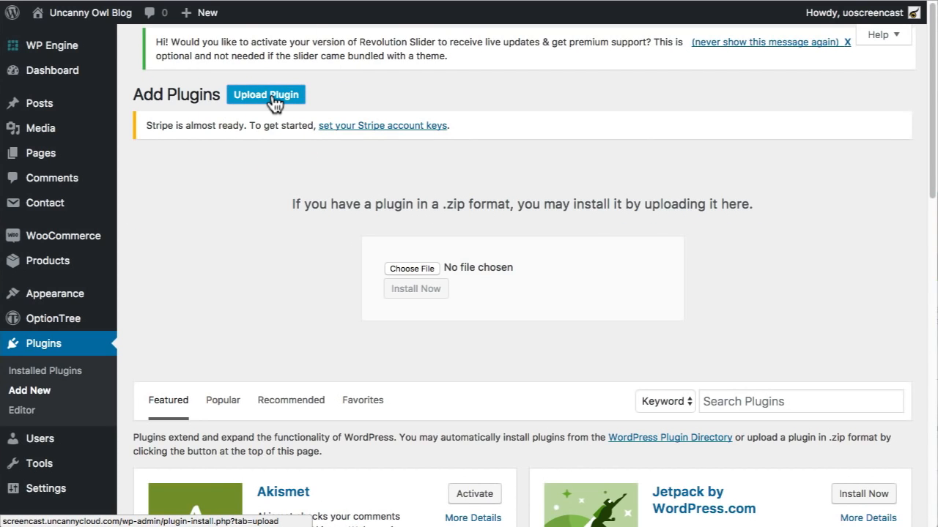
click(412, 269)
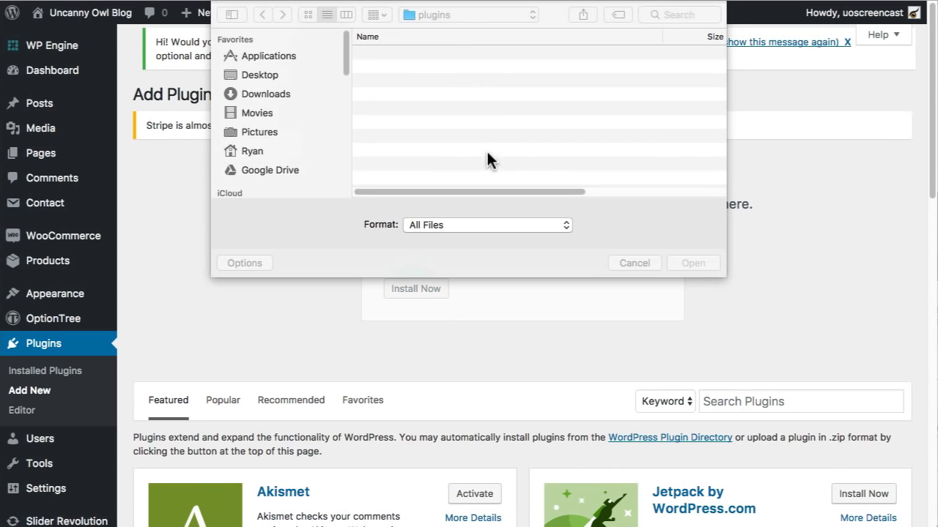
click(439, 82)
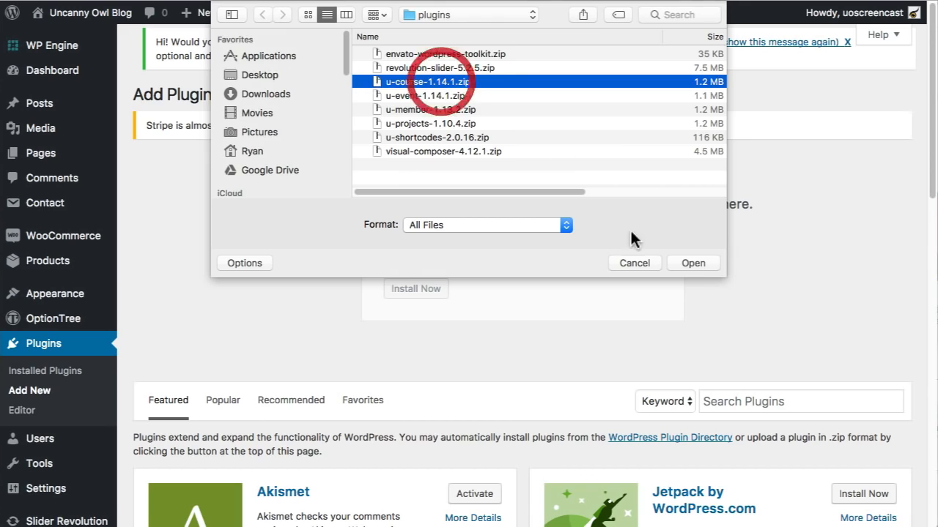
click(692, 263)
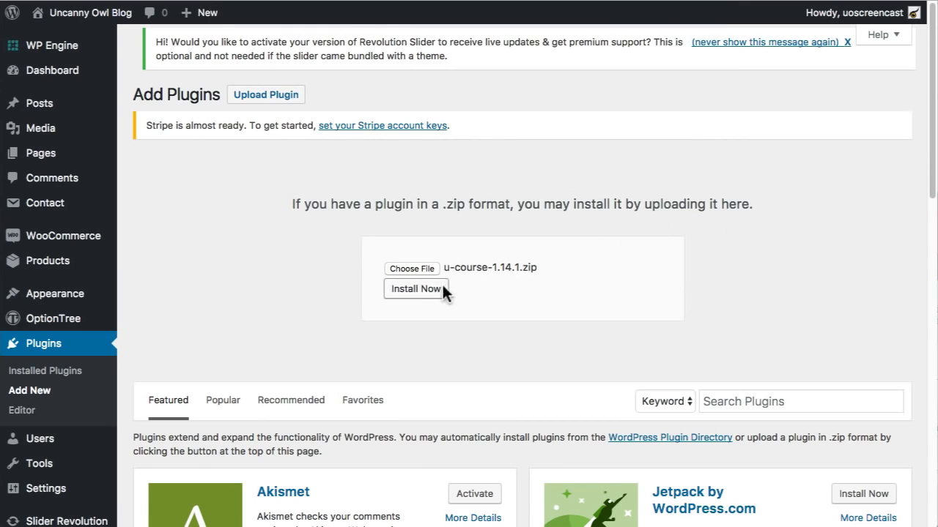
click(413, 292)
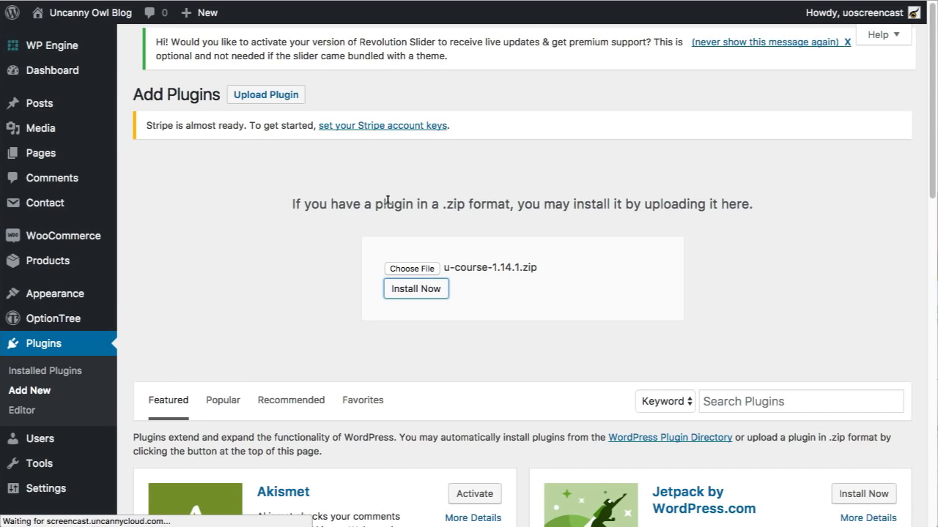
click(185, 231)
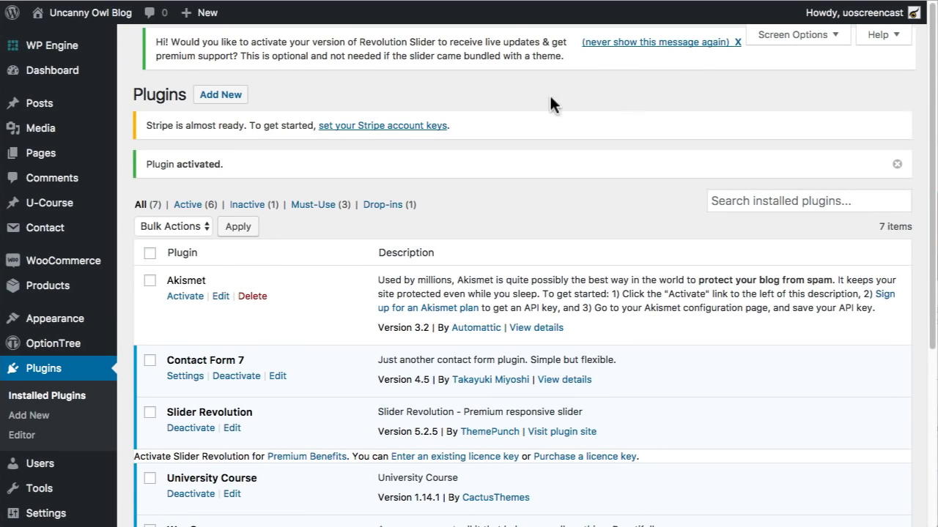
click(674, 46)
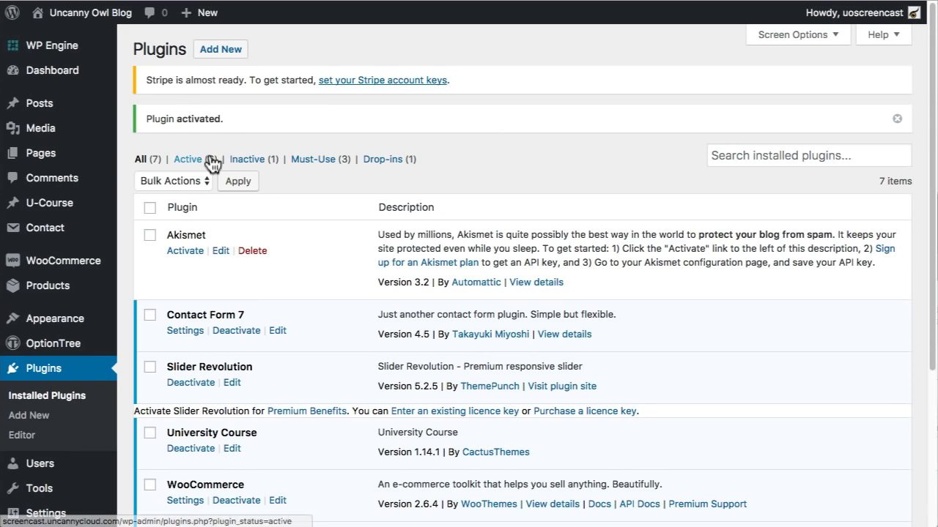
- Add the u-event-1.14.1.zip plugin by uploading it, then install and activate it
click(224, 51)
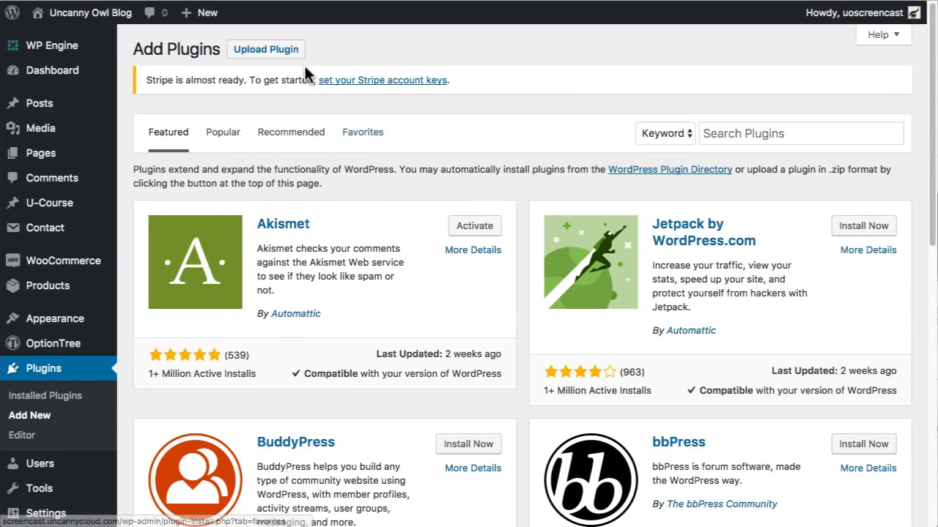
click(291, 50)
click(426, 222)
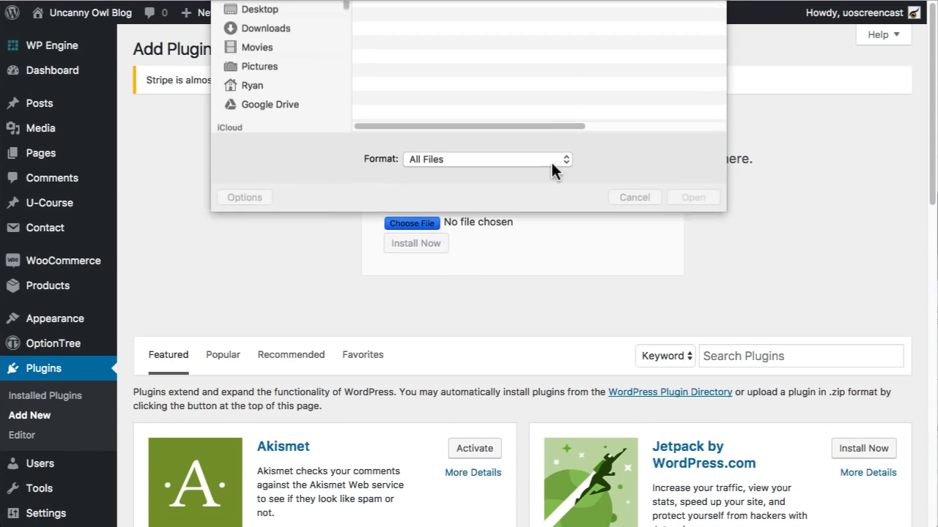
double_click(429, 95)
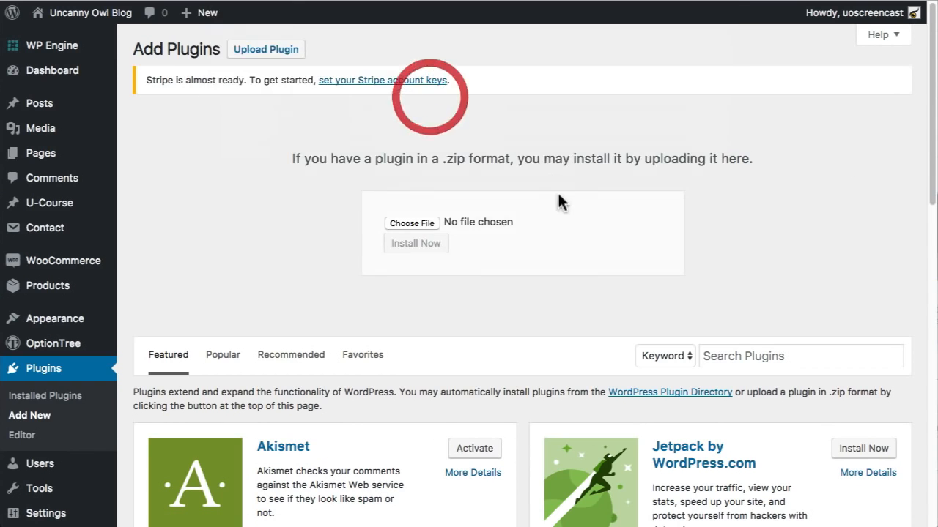
click(428, 245)
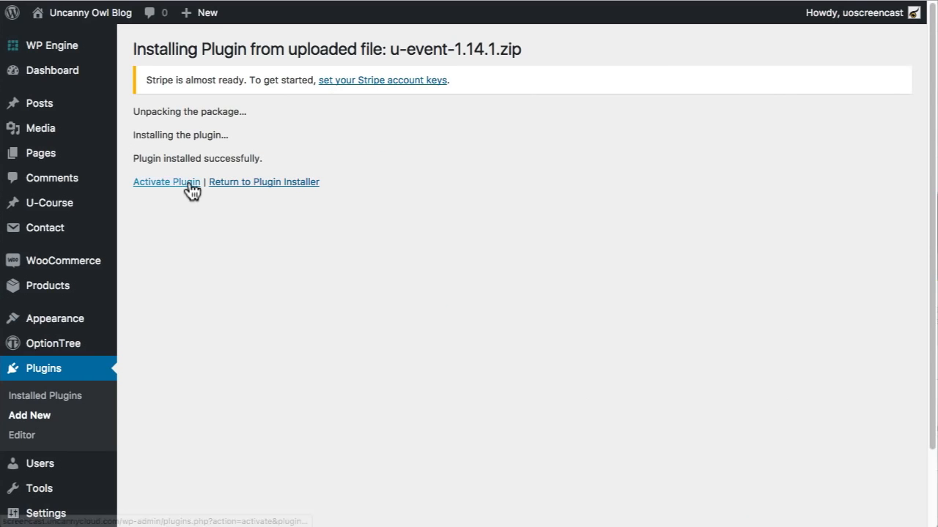
click(187, 184)
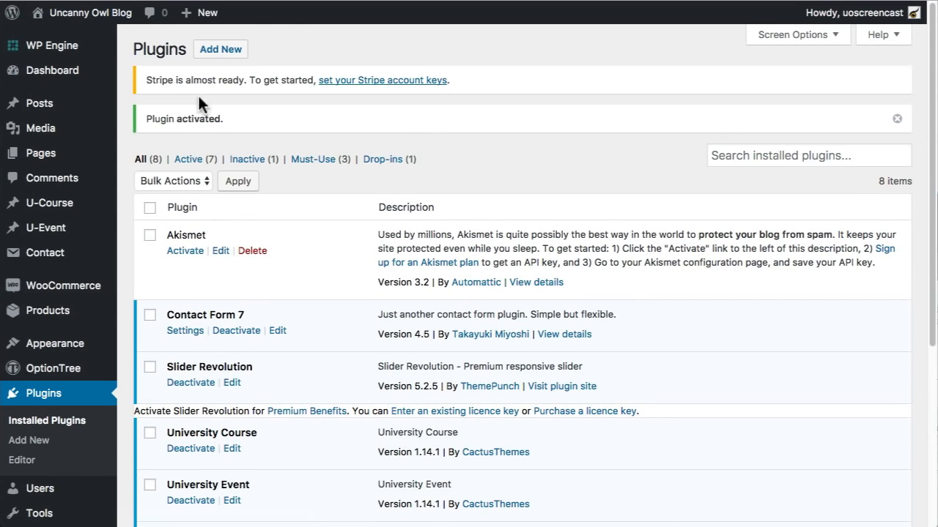
- Add the u-member-1.13.2.zip plugin by uploading it, then install and activate it
click(223, 52)
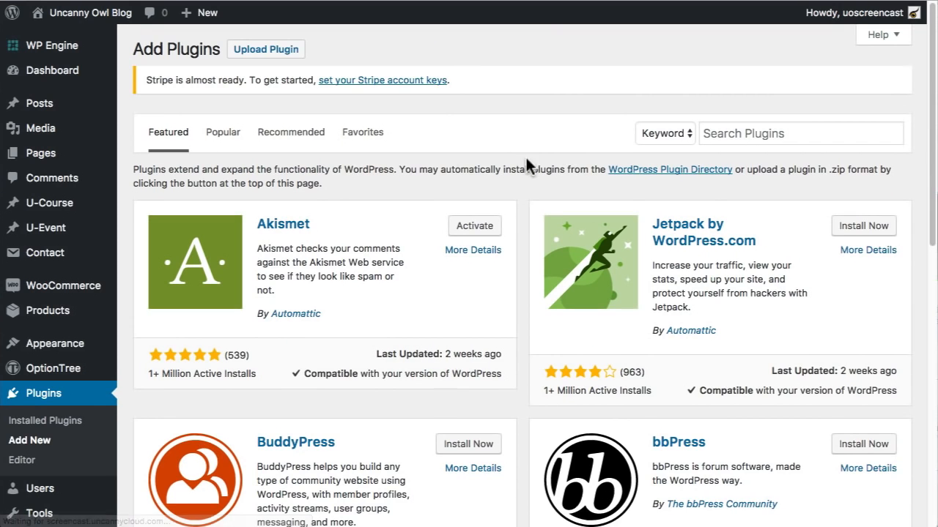
click(293, 49)
click(431, 223)
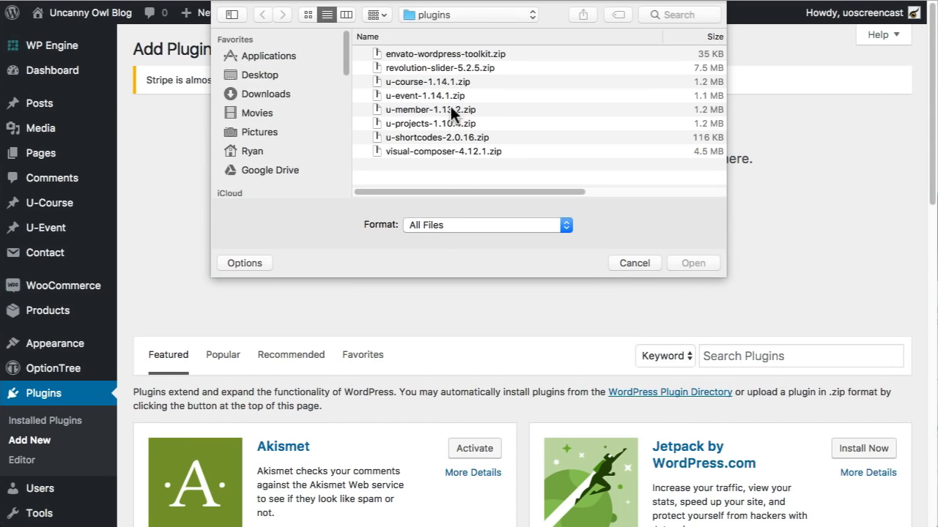
click(451, 109)
click(693, 263)
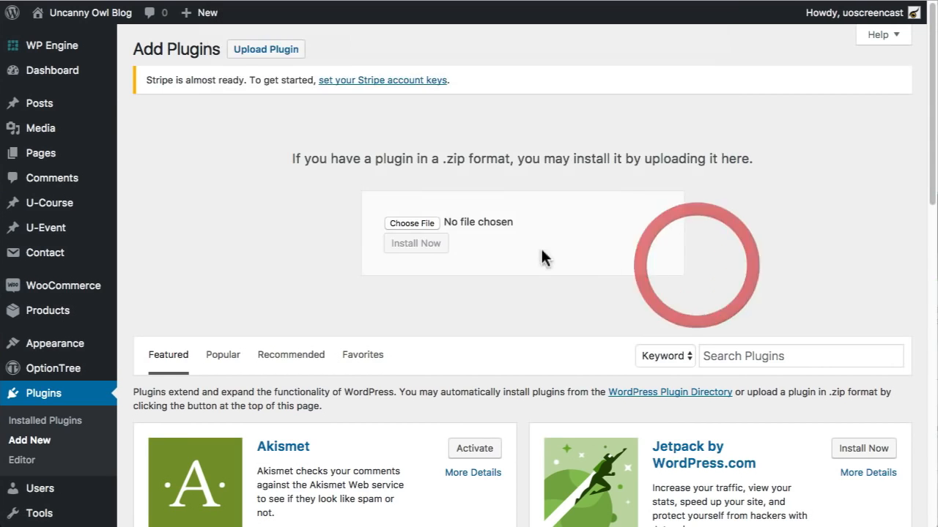
click(445, 244)
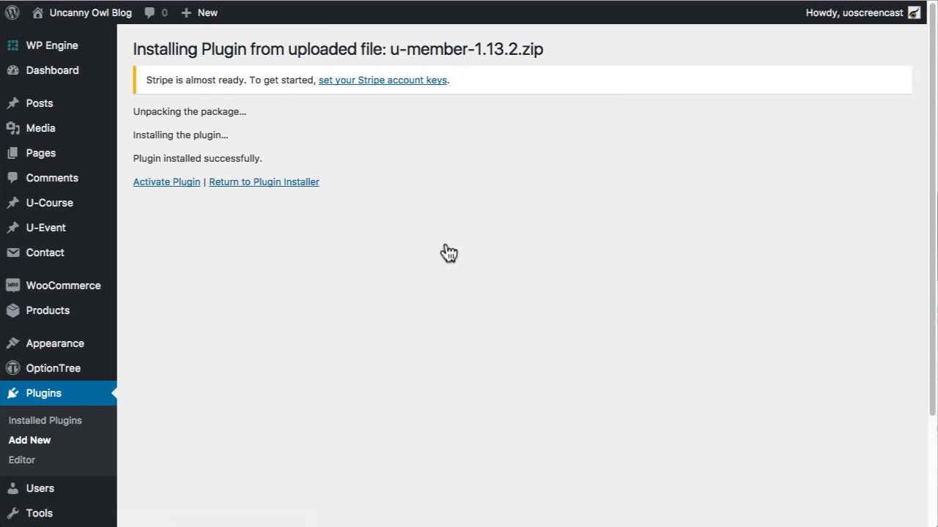
click(167, 183)
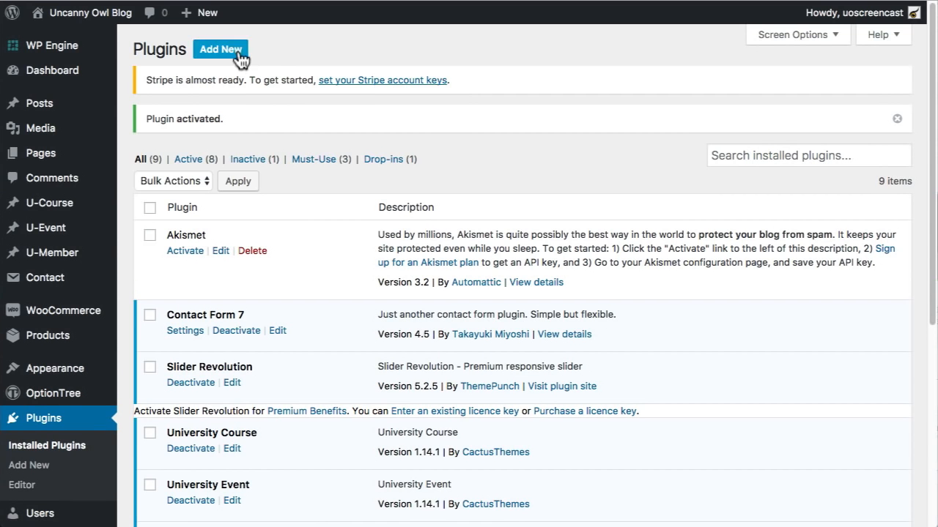
- Try to upload and install u-member-1.13.2.zip a second time, and return to the plugin installer
click(238, 51)
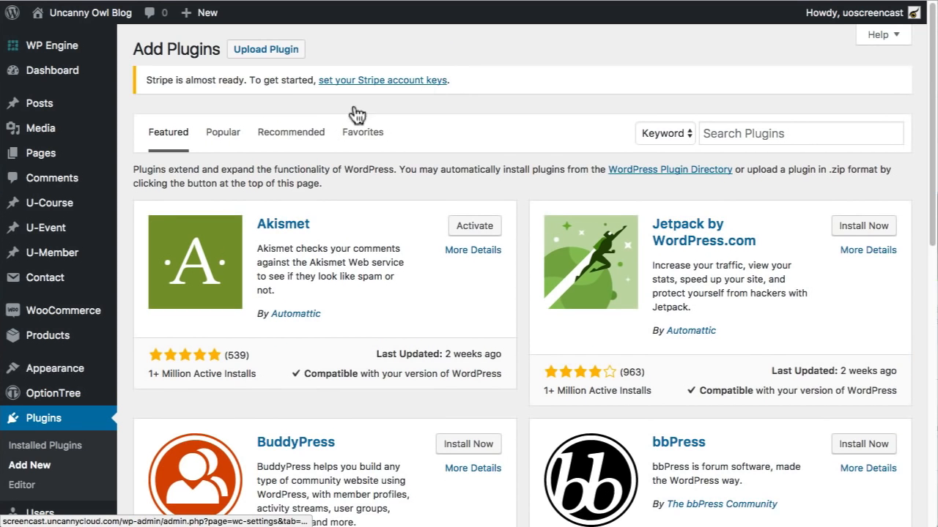
click(286, 53)
click(405, 221)
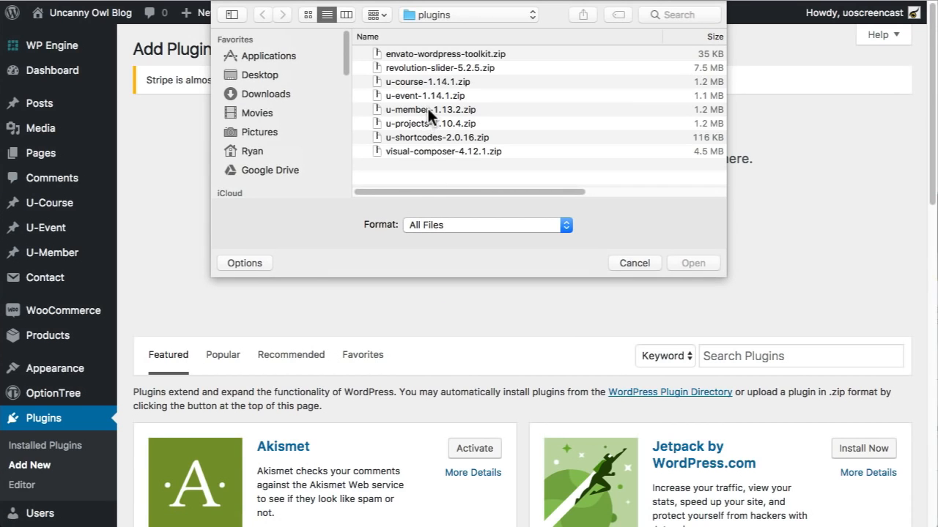
double_click(428, 109)
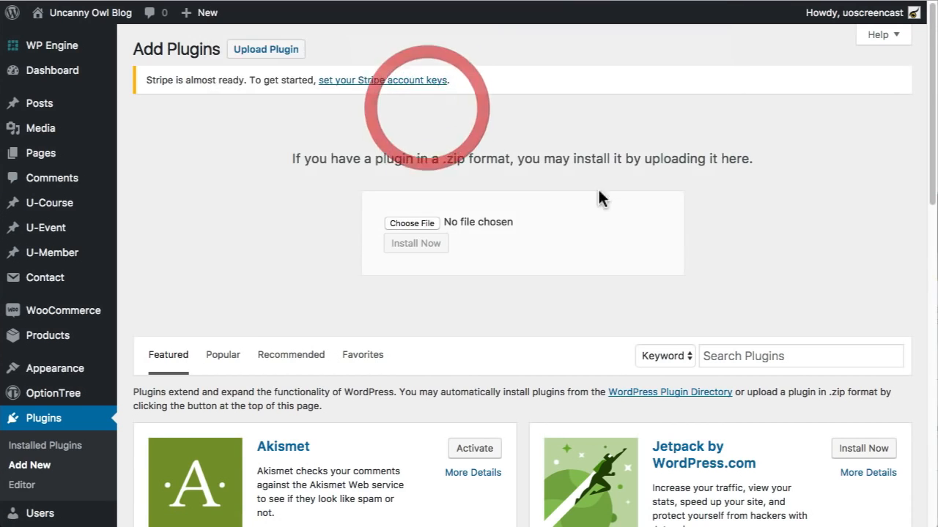
click(437, 244)
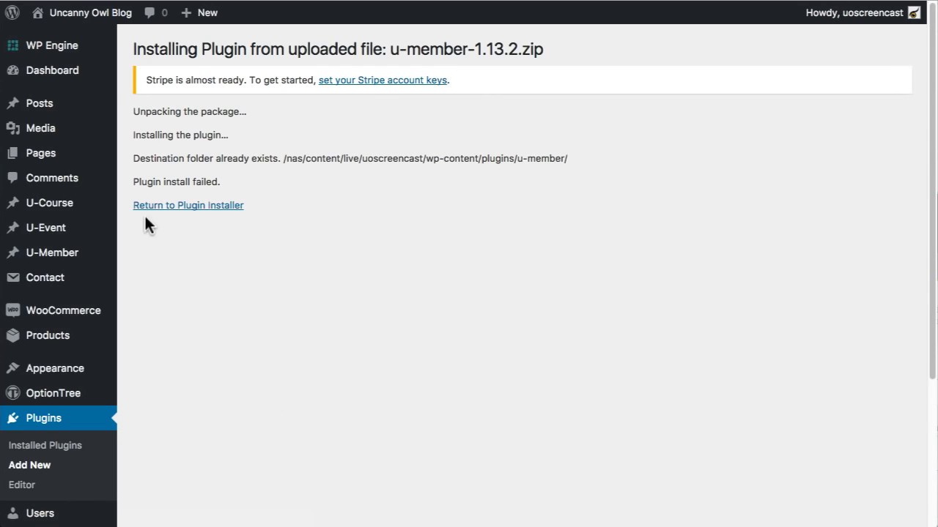
click(187, 206)
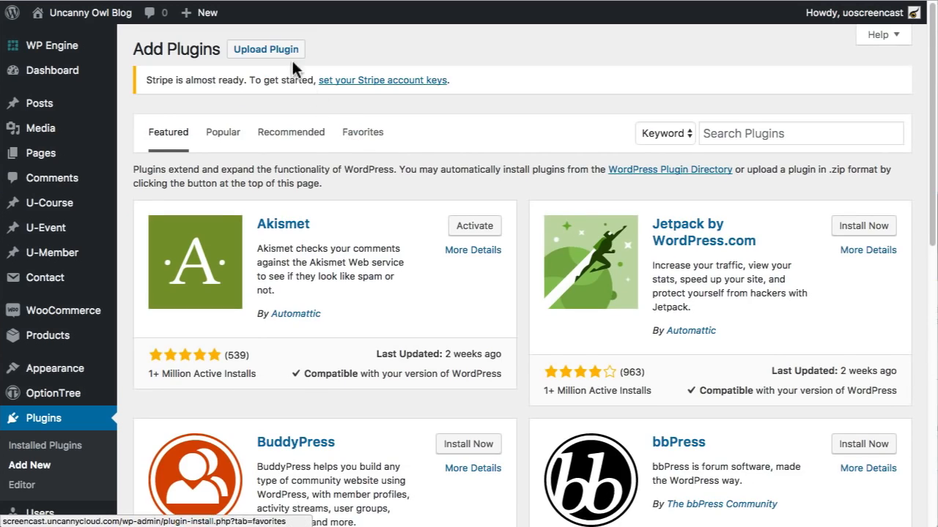
- Upload u-projects-1.10.4.zip as a new plugin, install it and activate it
click(290, 53)
click(415, 223)
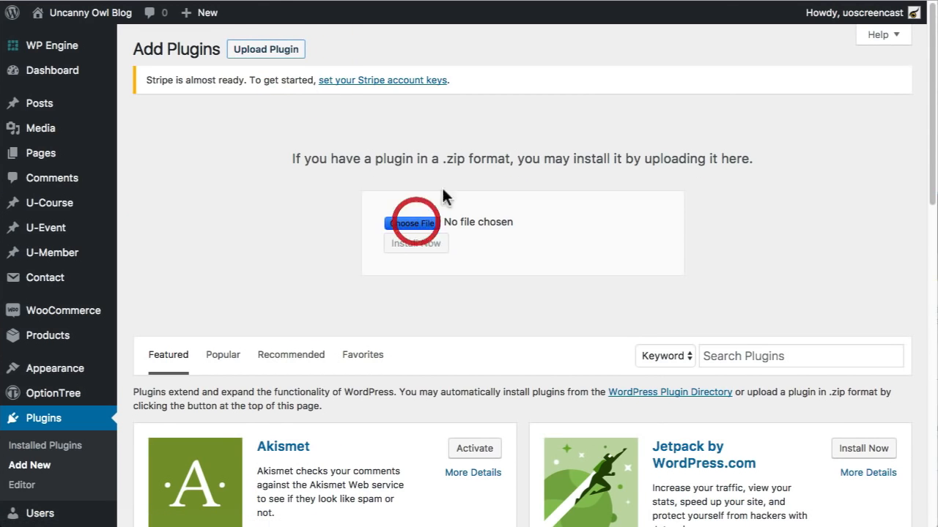
double_click(447, 124)
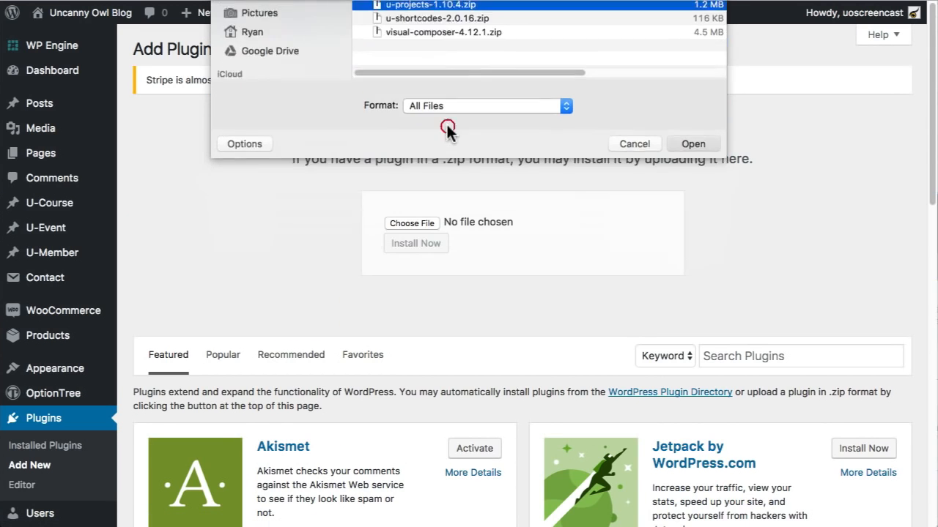
click(416, 244)
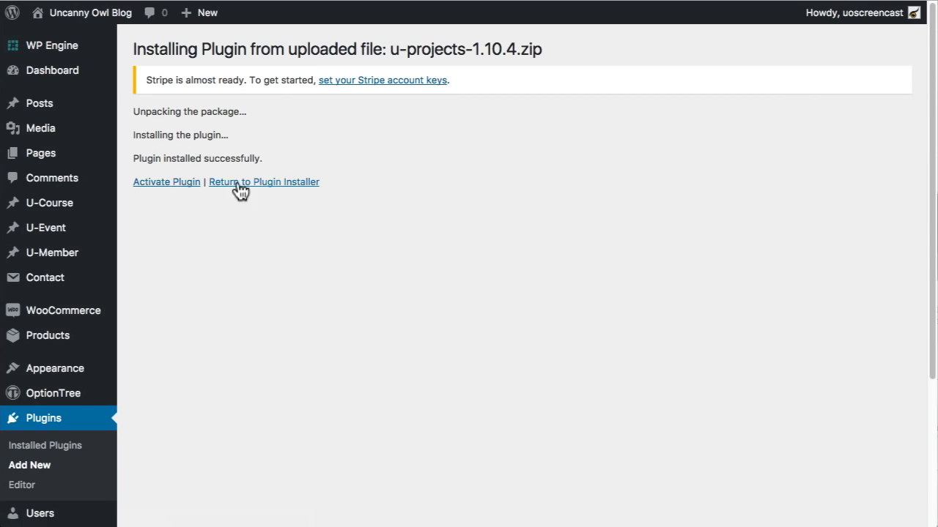
click(176, 183)
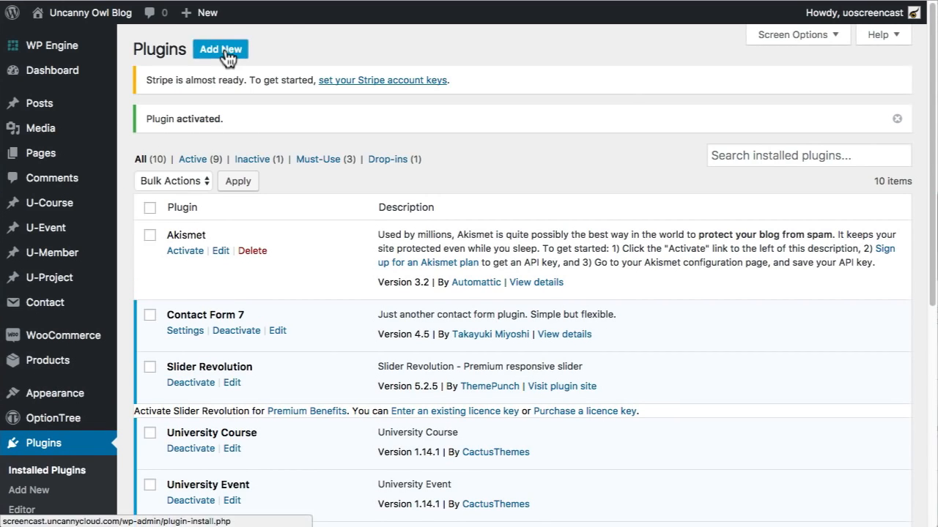
- Upload u-shortcodes-2.0.16.zip as a new plugin, then install and activate it
click(225, 52)
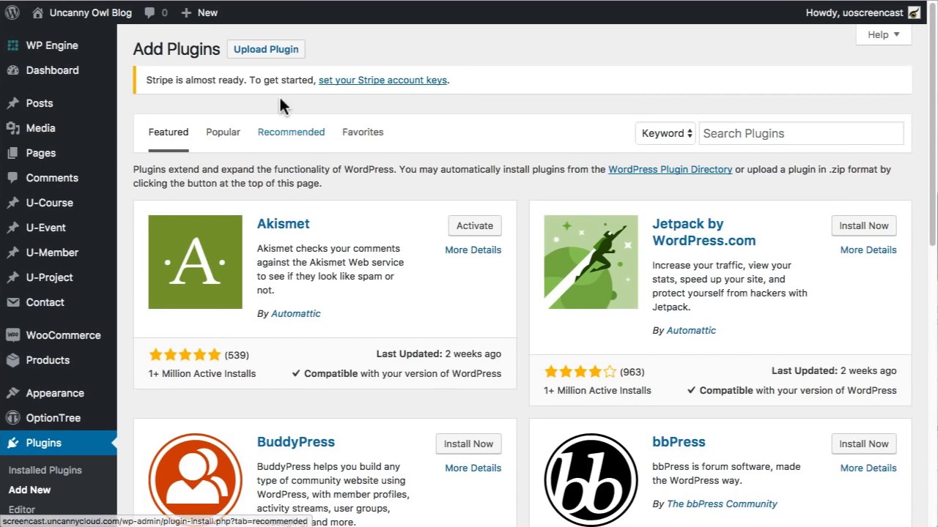
click(267, 50)
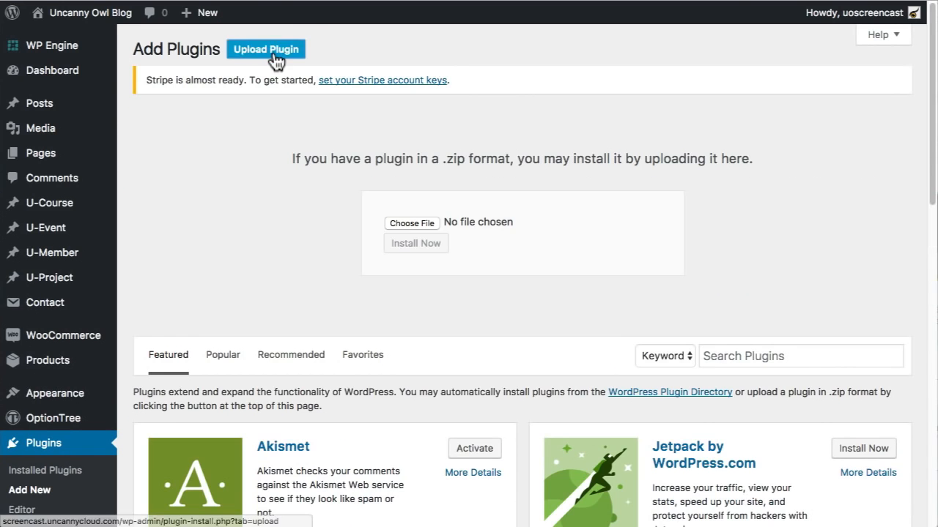
click(427, 224)
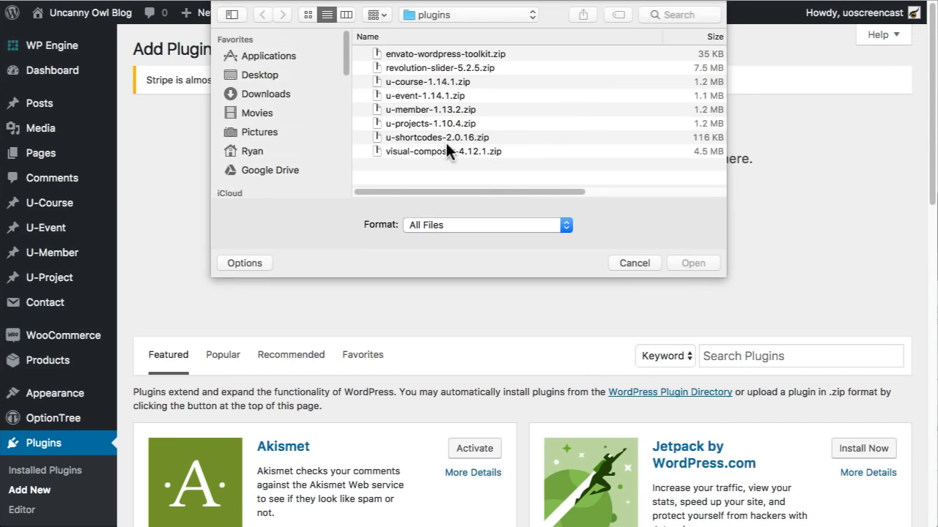
double_click(448, 136)
click(424, 253)
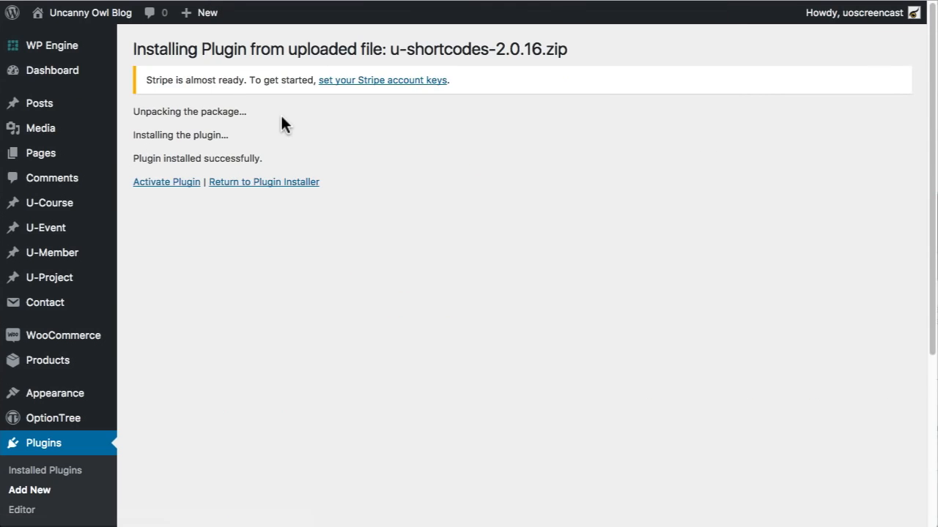
click(187, 182)
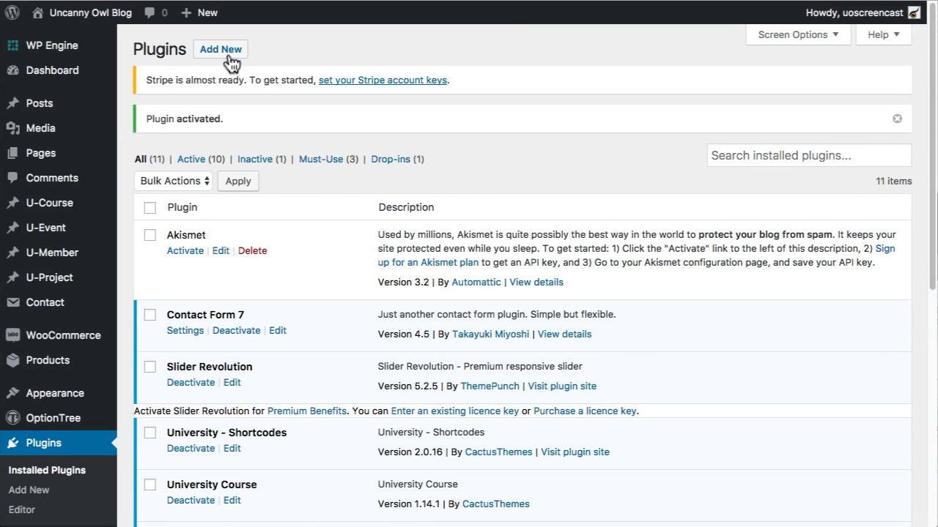
- Upload visual-composer-4.12.1.zip as a new plugin, then install and activate it
click(229, 50)
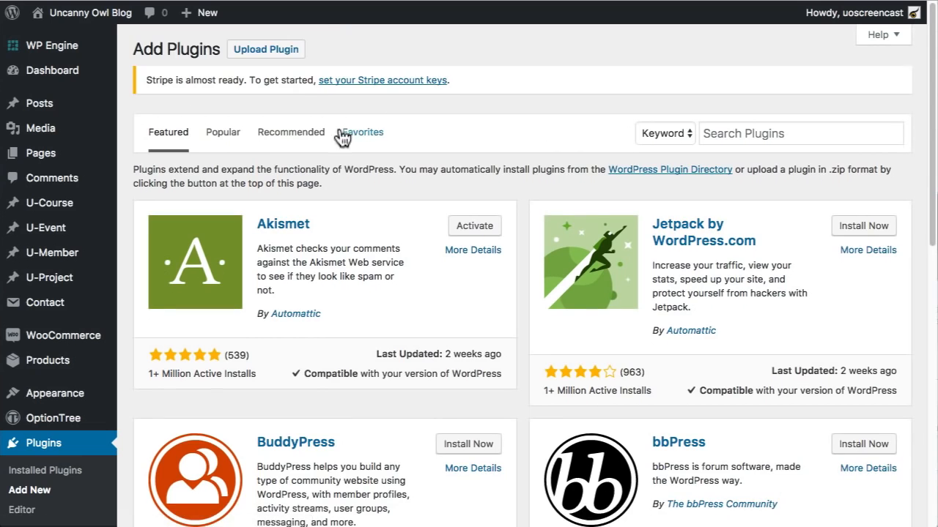
click(284, 51)
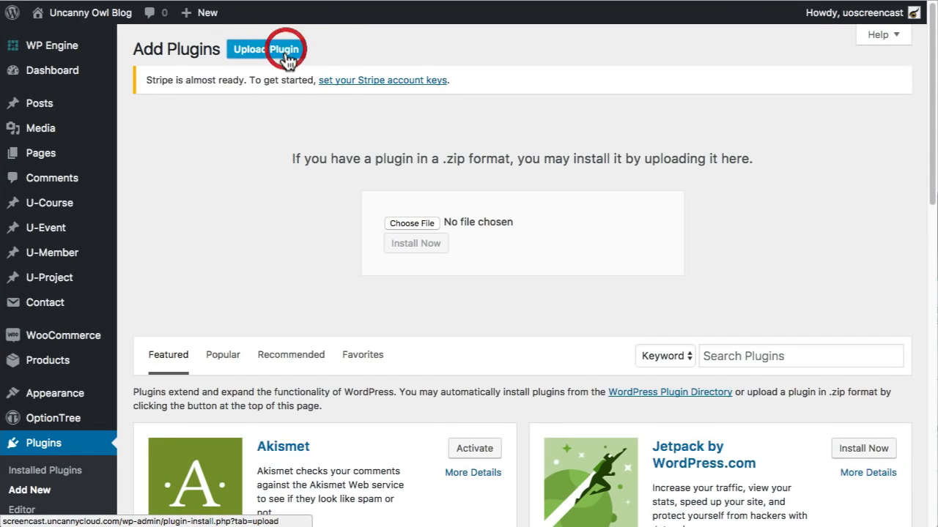
click(407, 222)
double_click(433, 151)
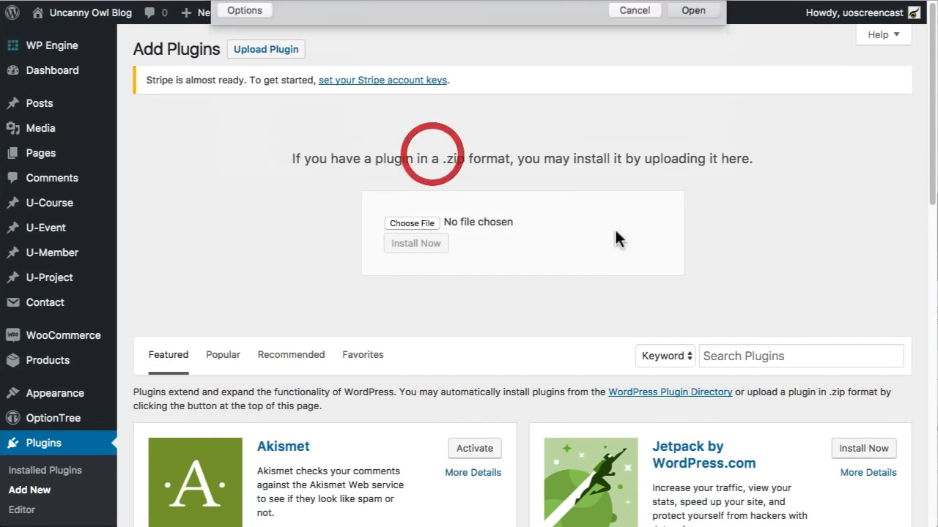
click(422, 247)
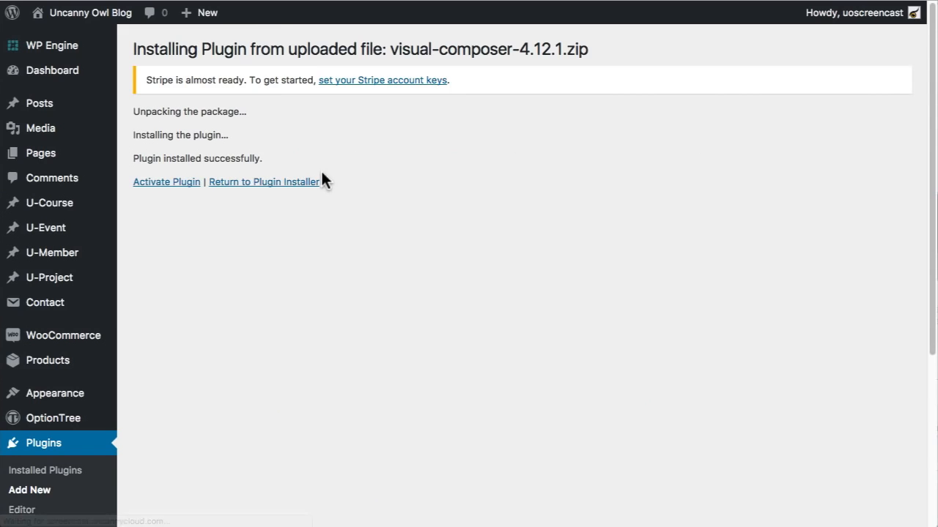
click(167, 181)
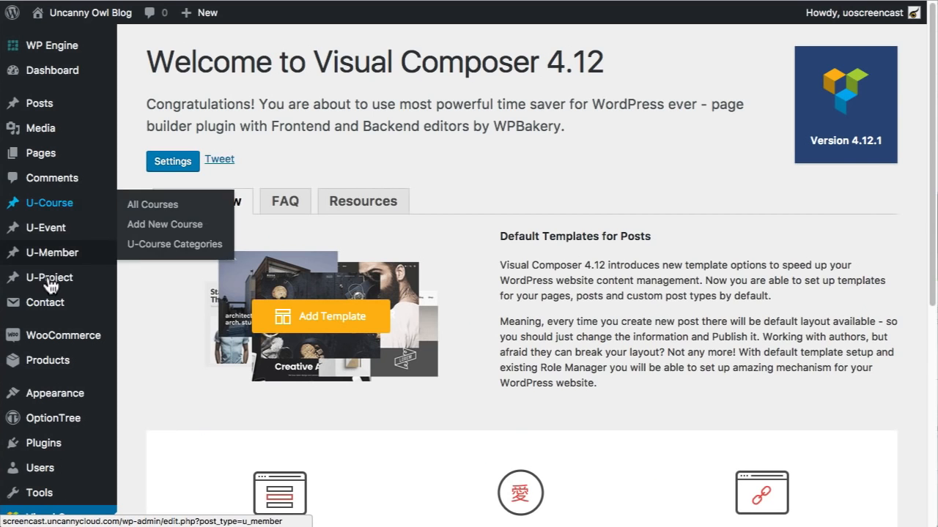
- Import the University theme's sample data from its theme options and confirm the import
mouse_move(52, 255)
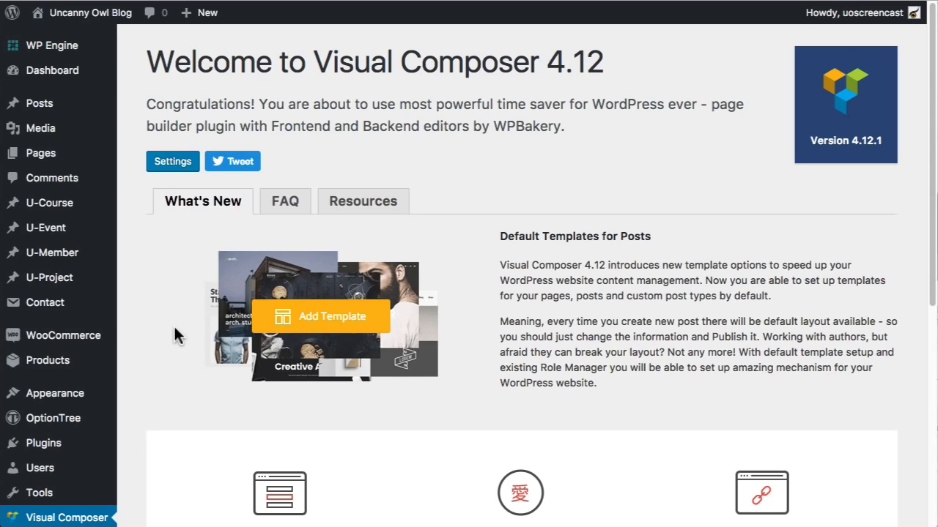
mouse_move(78, 402)
click(167, 471)
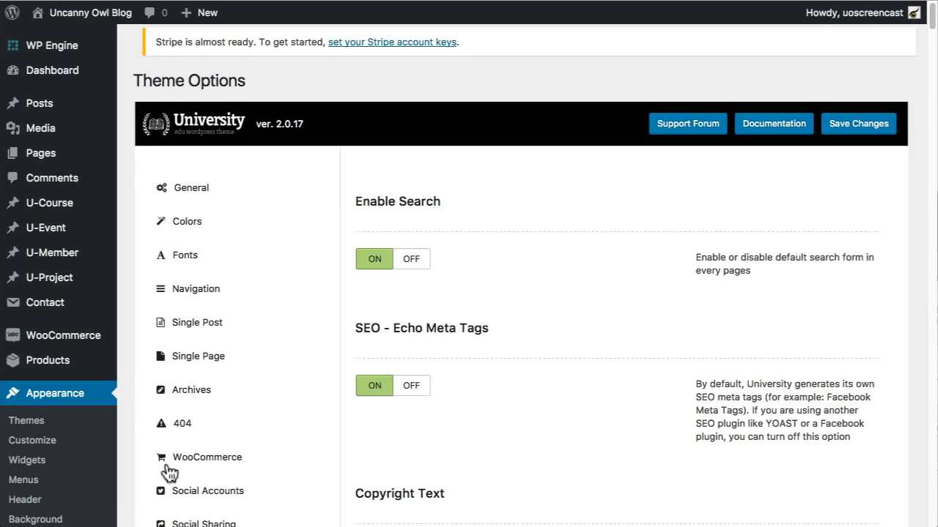
scroll(586, 212, down, 3)
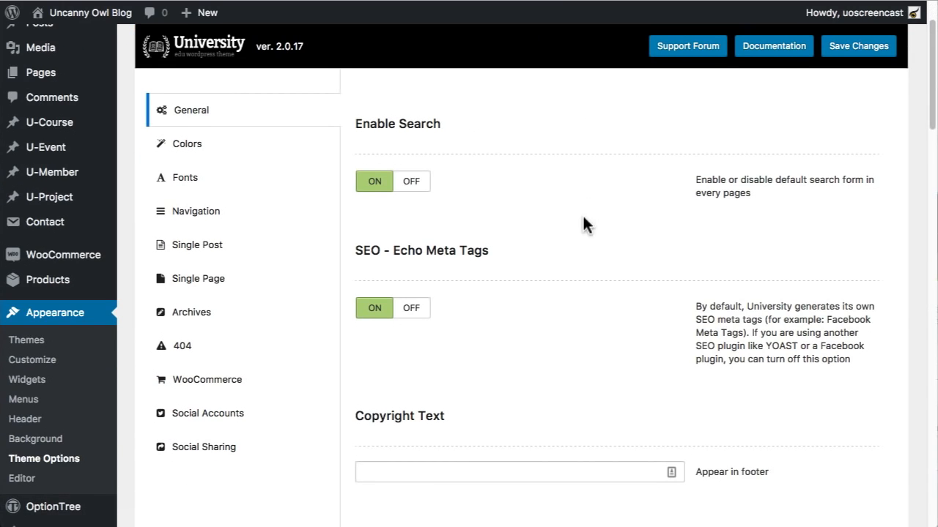
scroll(579, 231, down, 15)
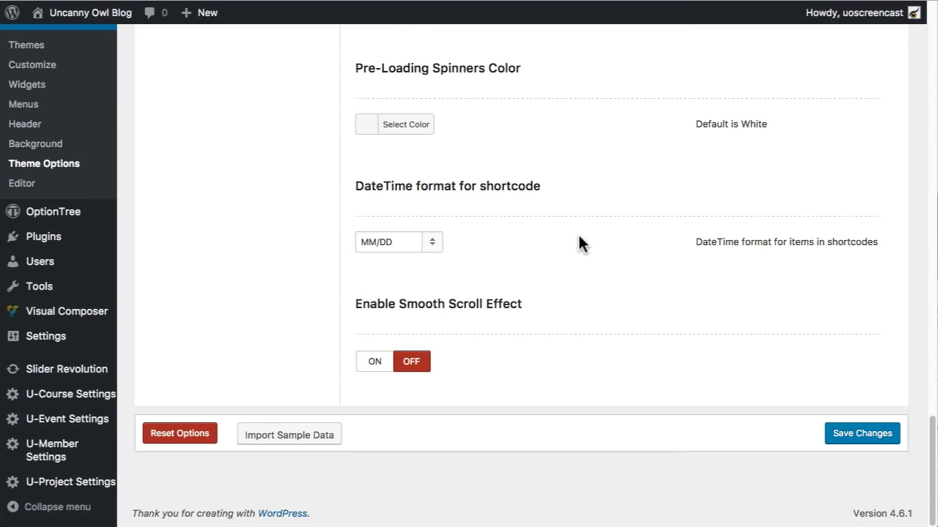
click(315, 435)
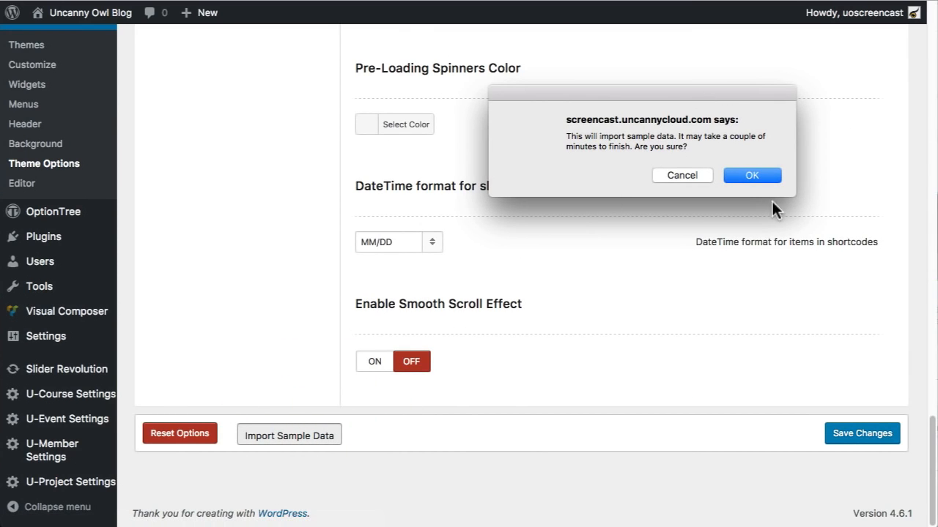
click(751, 176)
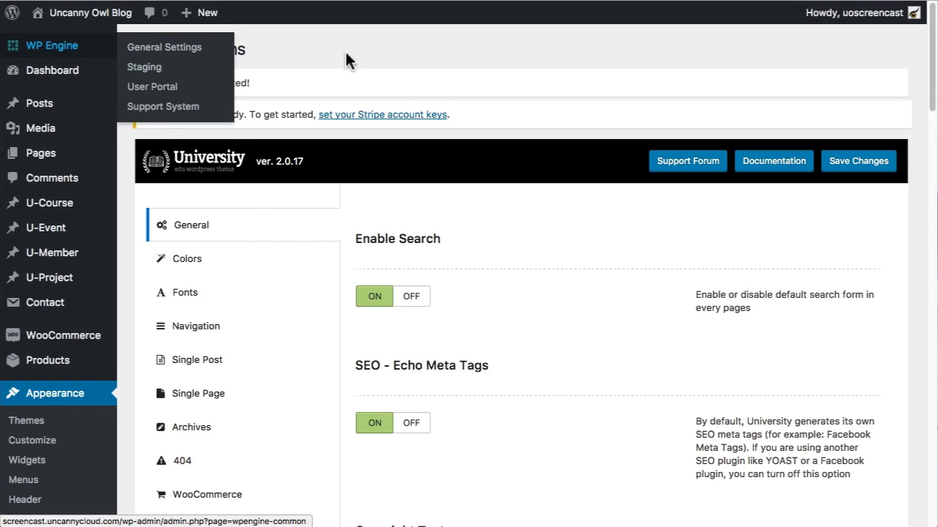
- Examine the site's public home page from header to footer to check the imported demo content, and return to the admin dashboard
click(77, 13)
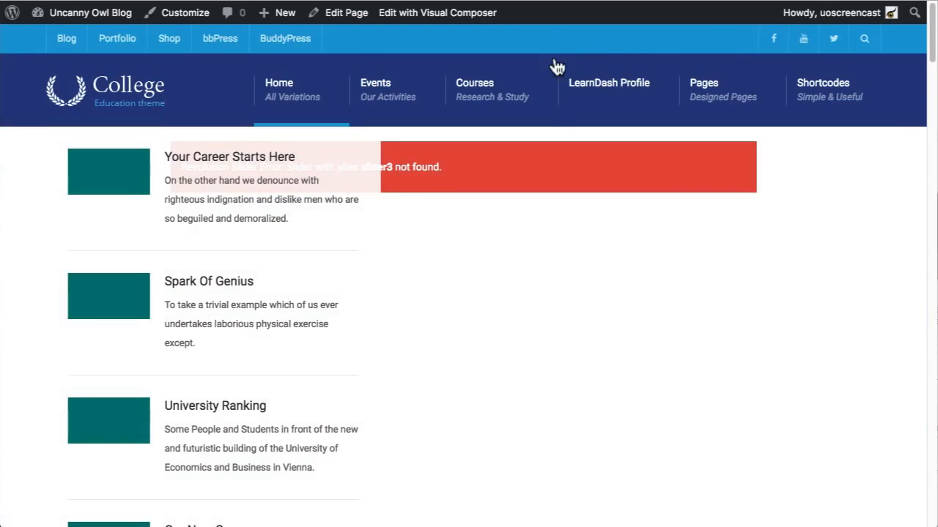
scroll(628, 280, down, 3)
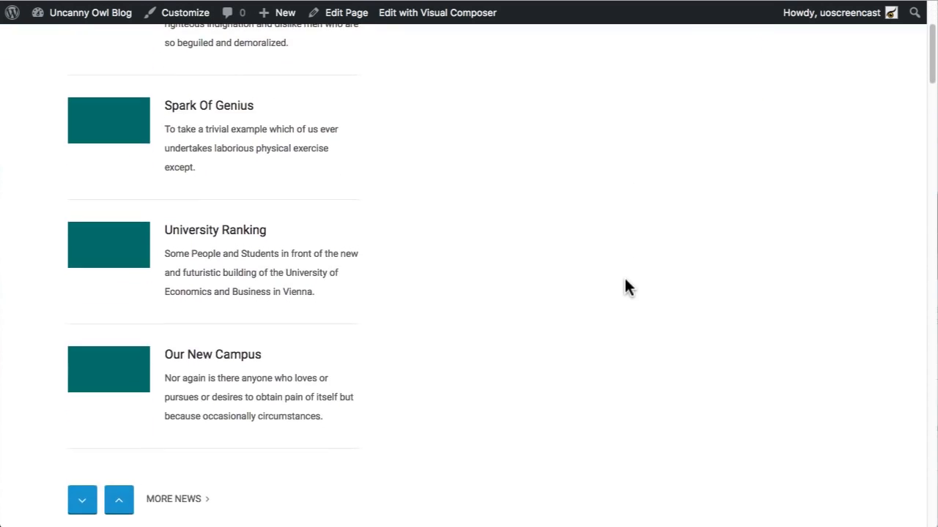
scroll(622, 281, up, 3)
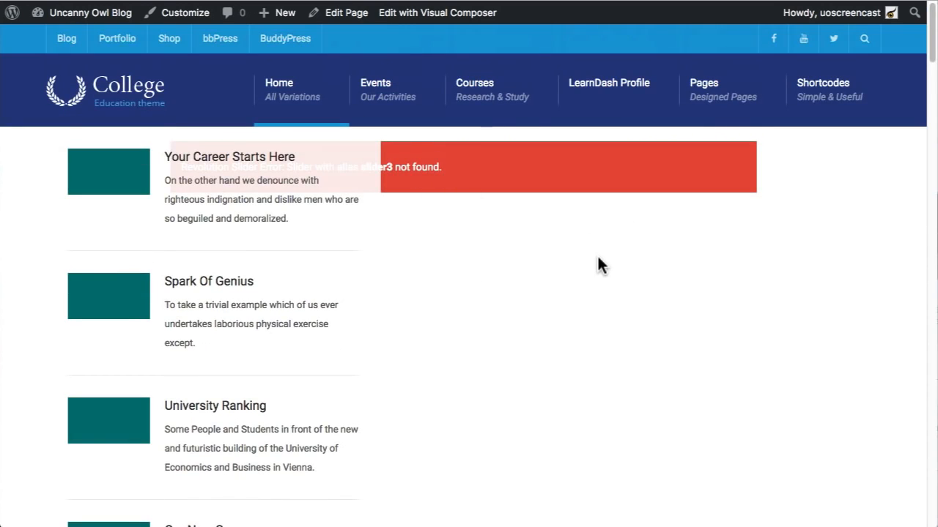
scroll(597, 264, down, 10)
scroll(571, 286, down, 10)
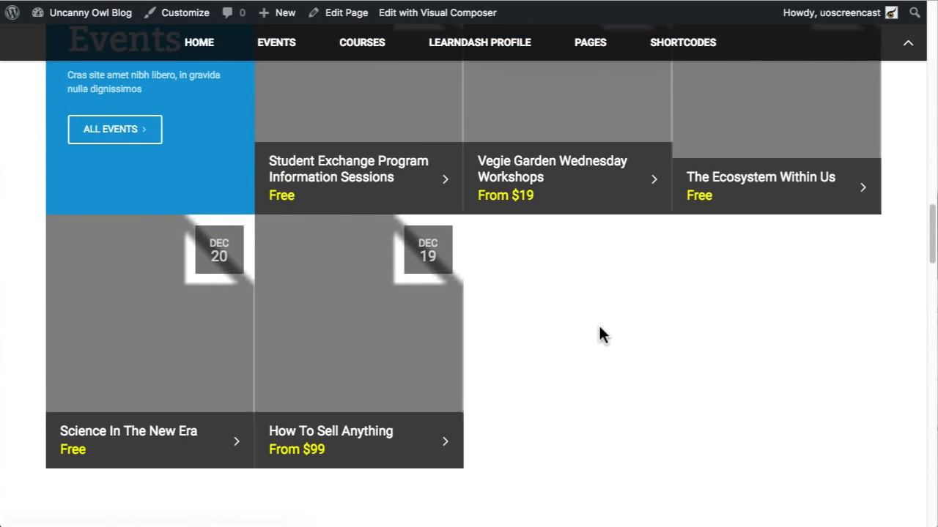
scroll(599, 330, down, 10)
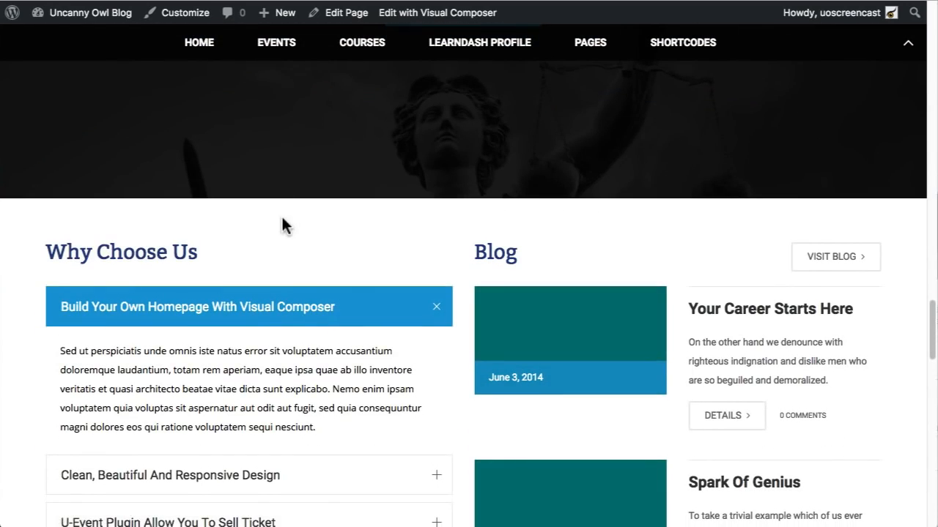
scroll(300, 281, down, 5)
scroll(306, 310, up, 6)
scroll(305, 303, down, 10)
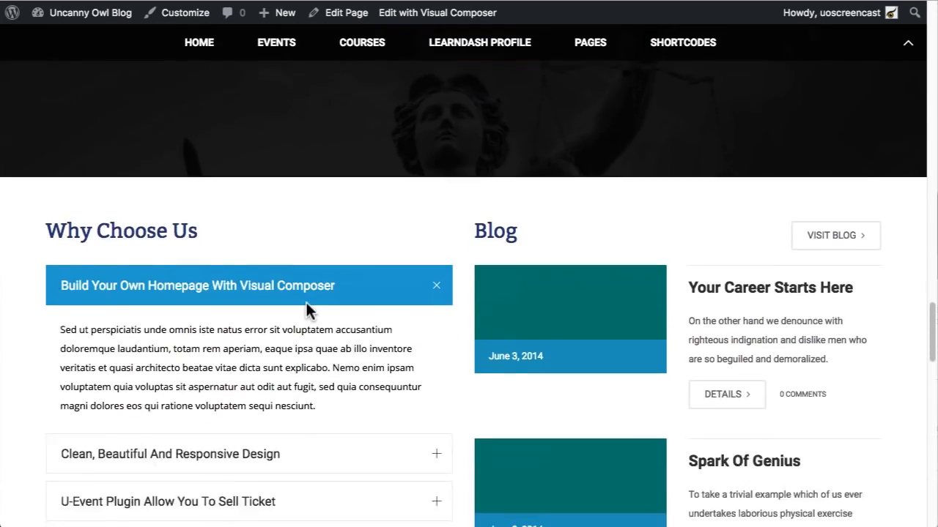
scroll(306, 304, down, 6)
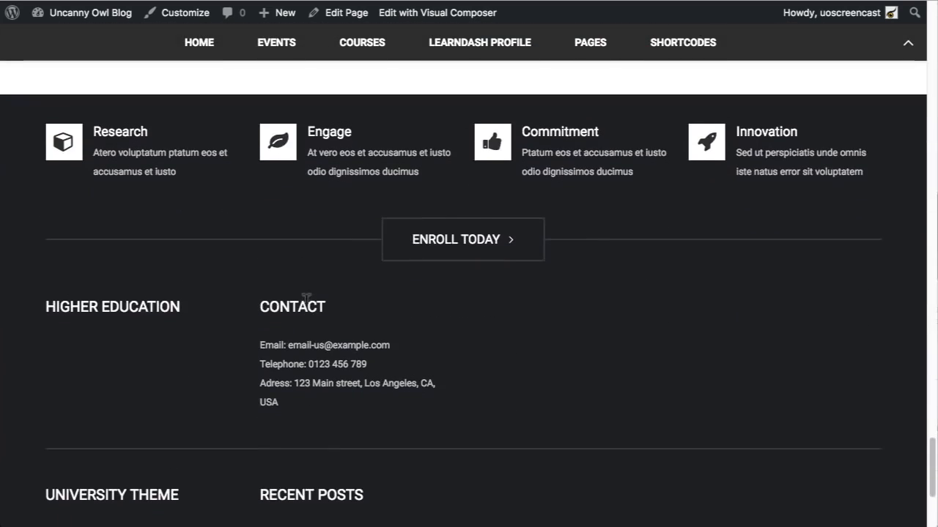
scroll(307, 315, up, 12)
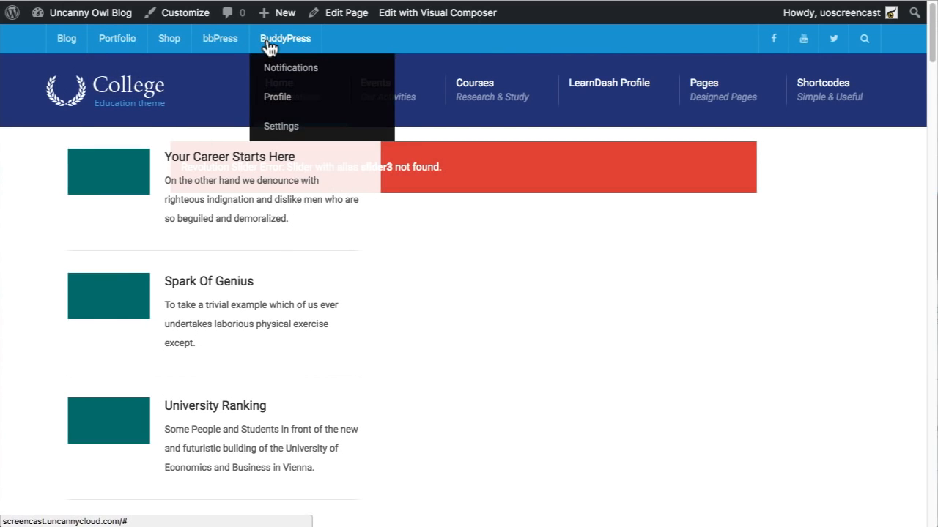
click(117, 16)
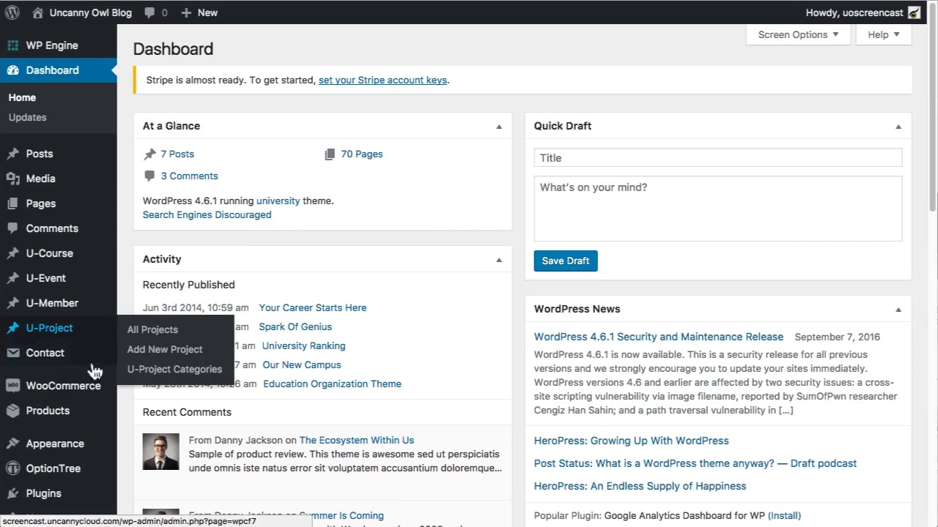
- Upload learndash-v2.2.1.2.zip from the Screencast folder as a new plugin, then install and activate it
mouse_move(67, 399)
scroll(44, 418, down, 5)
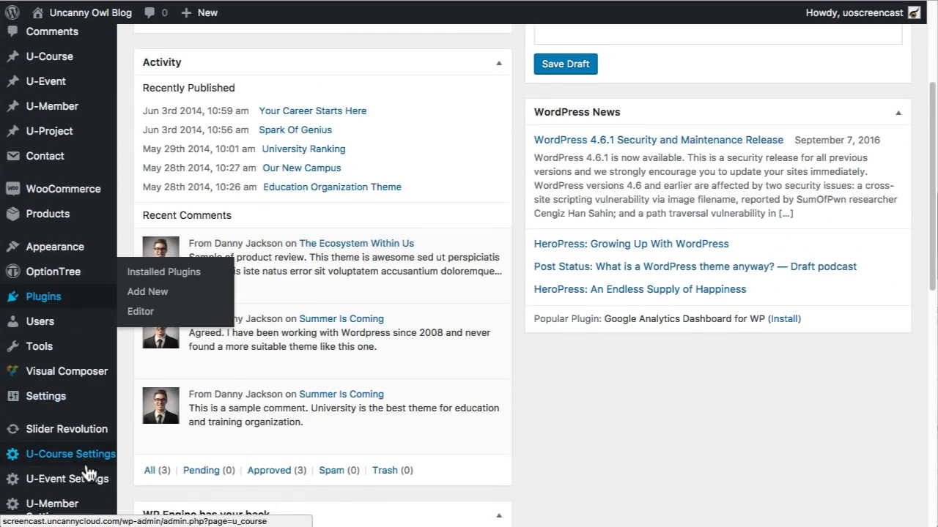
mouse_move(38, 306)
click(84, 317)
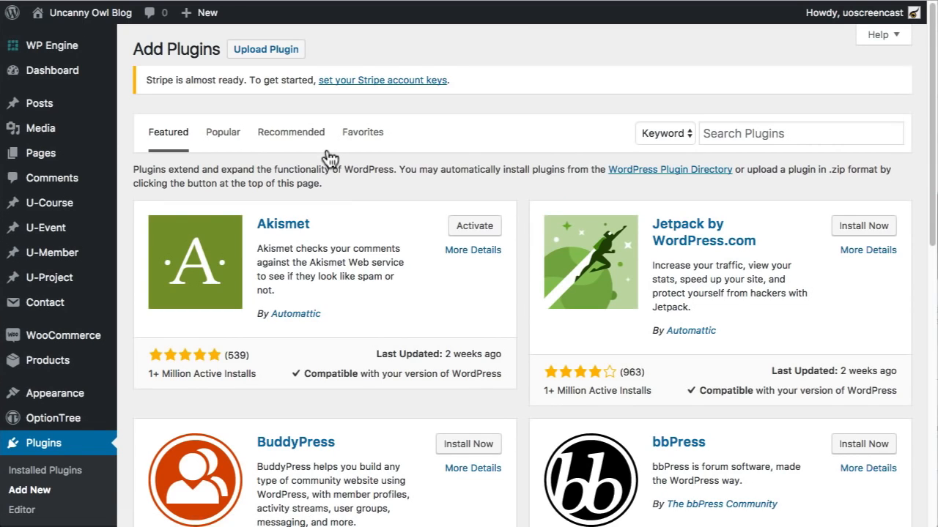
click(266, 50)
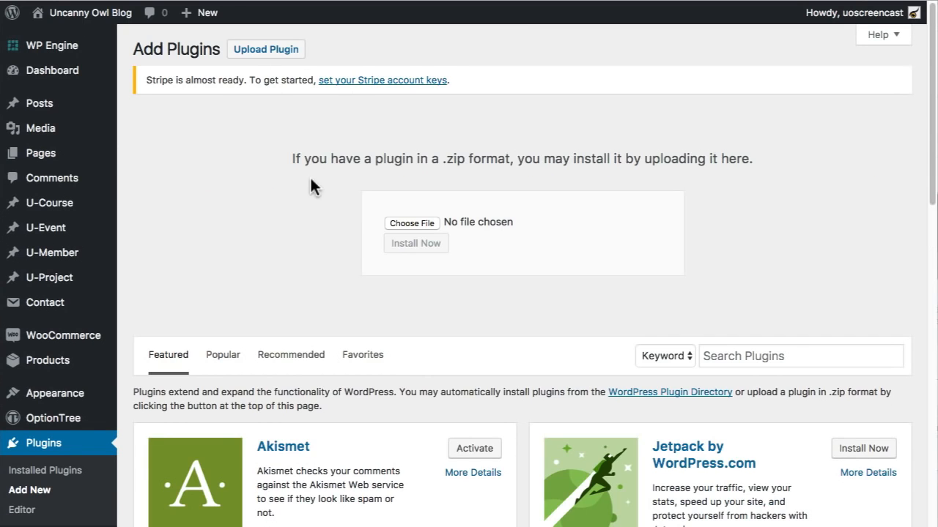
click(409, 223)
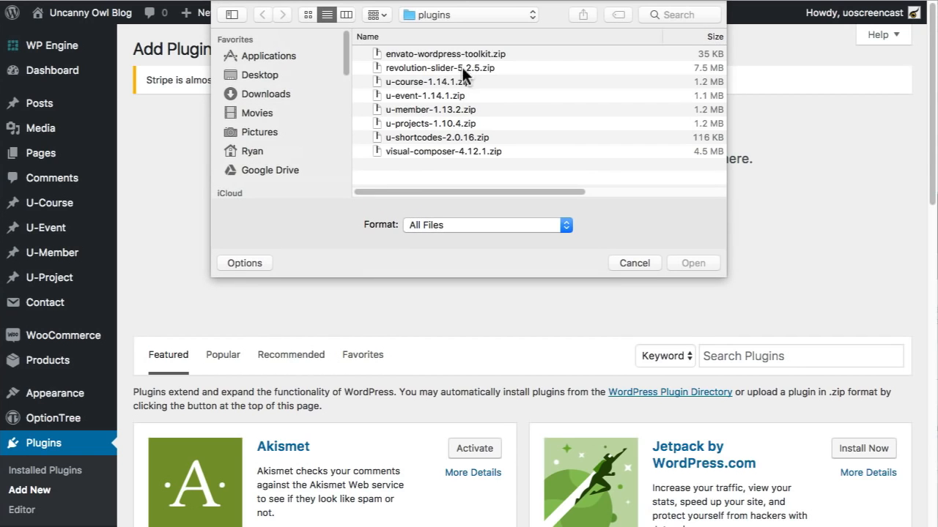
click(447, 14)
click(461, 60)
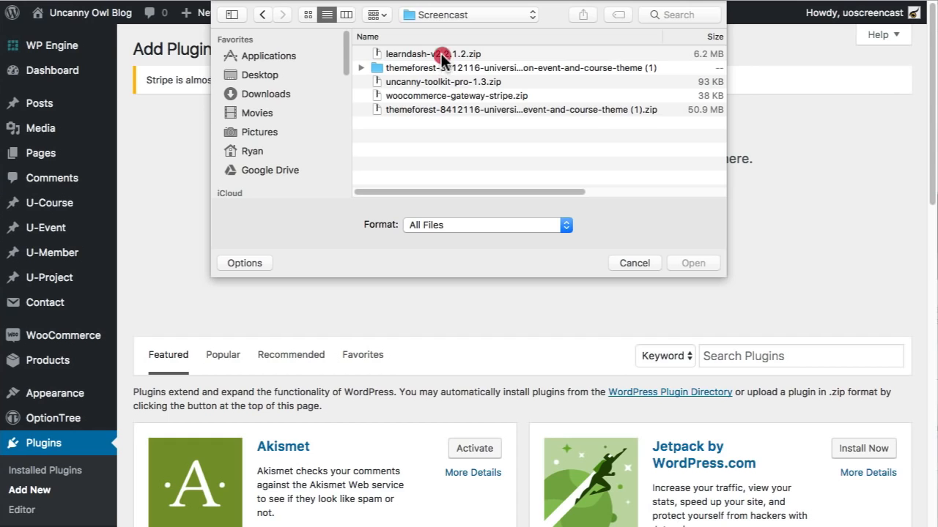
click(442, 58)
click(694, 263)
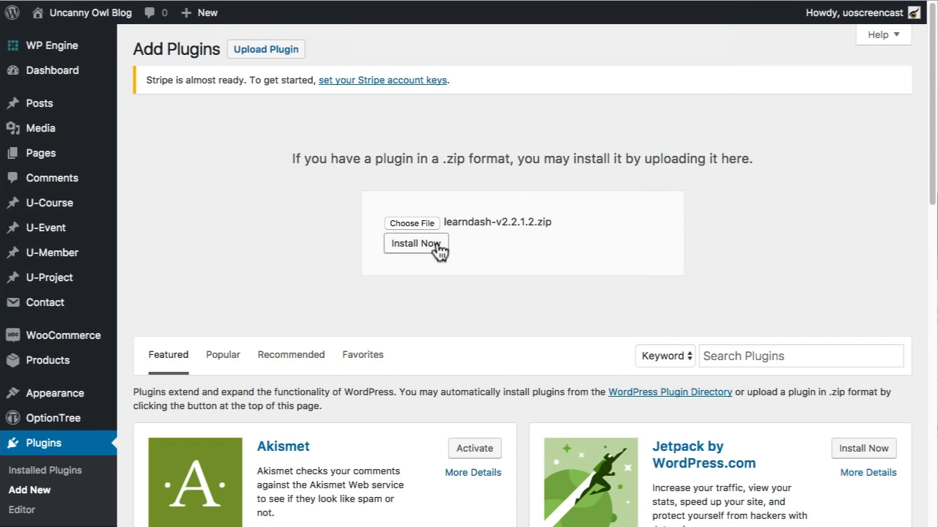
click(437, 246)
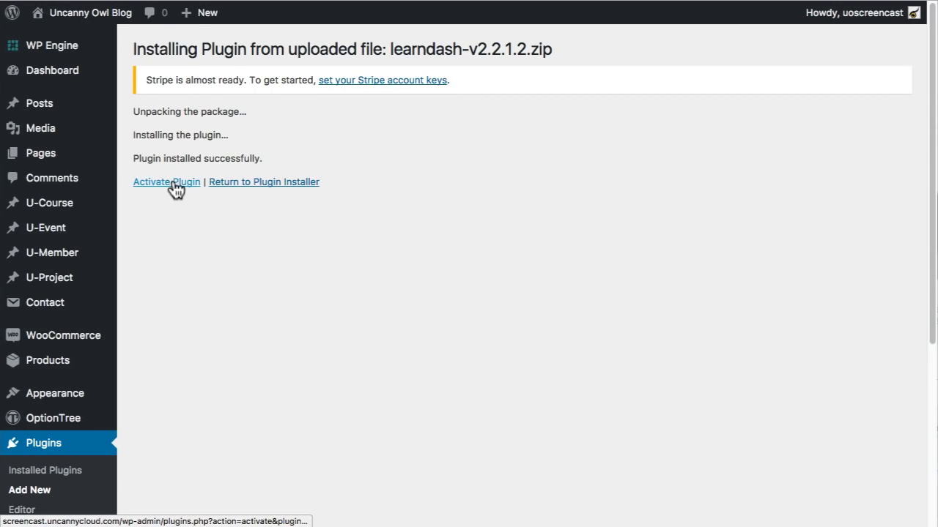
click(169, 182)
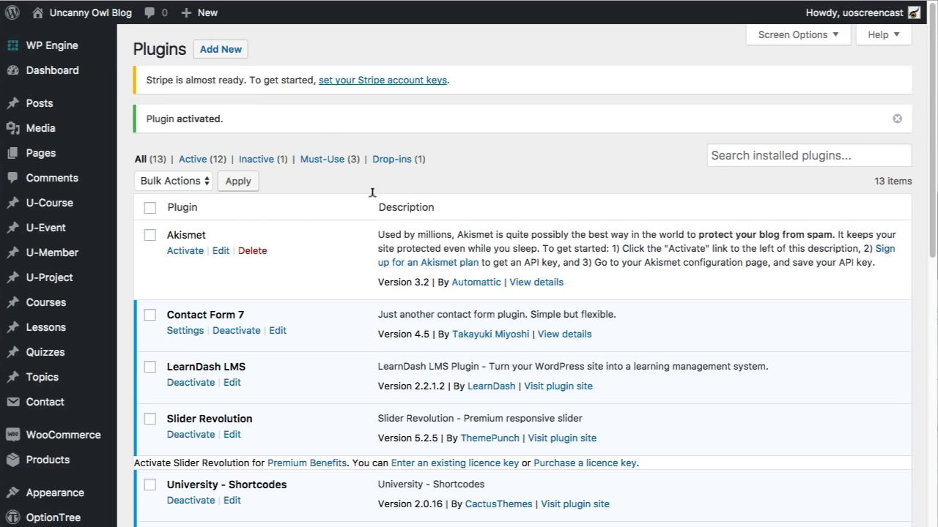
- Search the plugin directory for learndash, then install and activate the Uncanny LearnDash Toolkit plugin
click(233, 50)
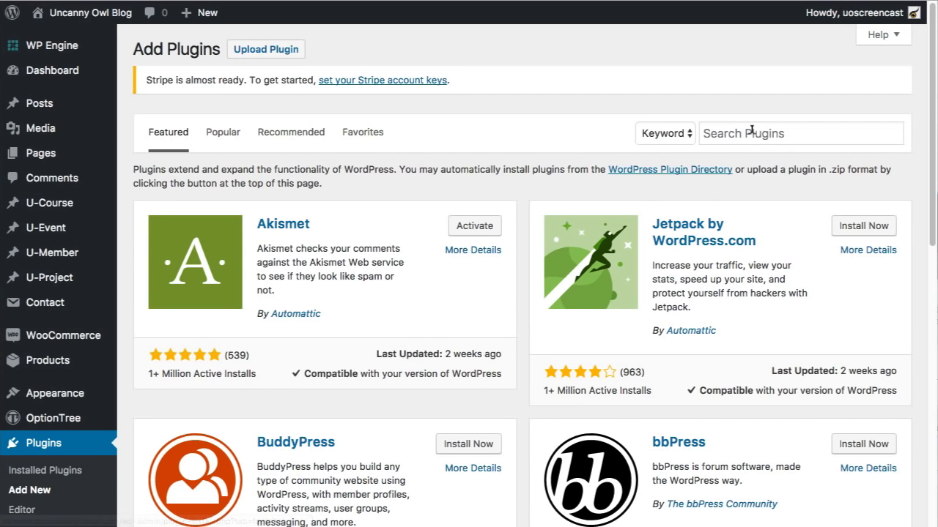
click(753, 132)
text(leandash)
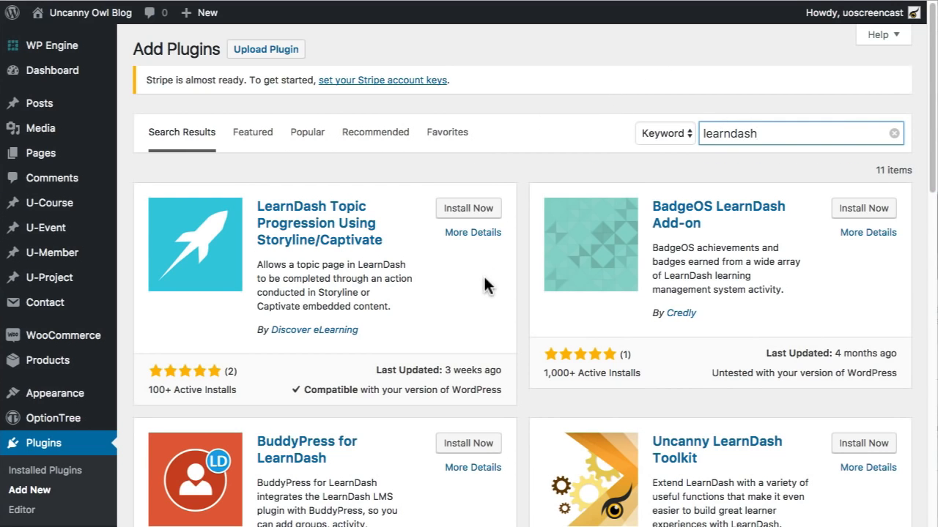
scroll(484, 278, down, 3)
click(874, 355)
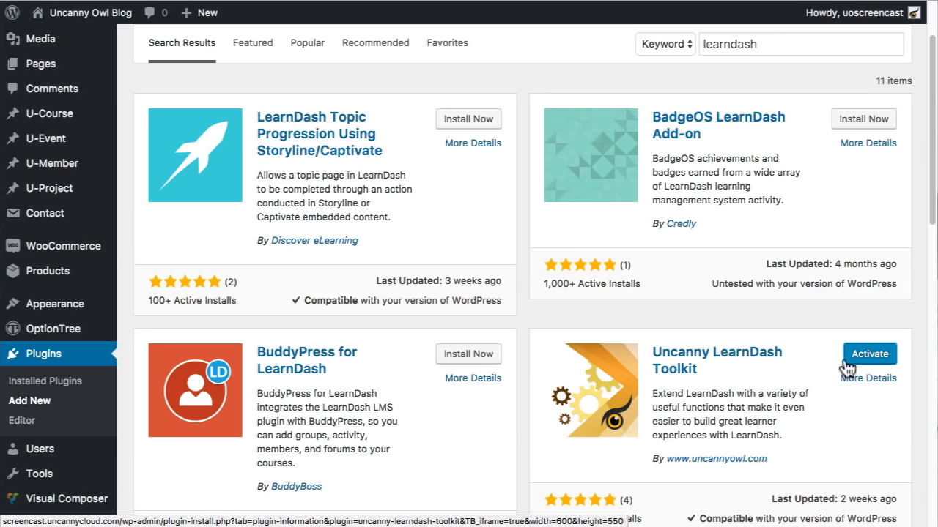
click(878, 355)
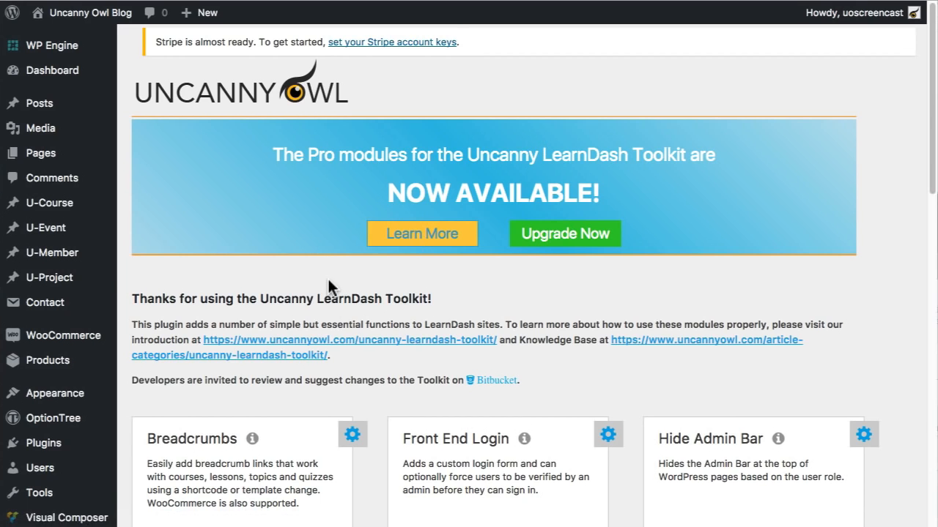
- Upload uncanny-toolkit-pro-1.3.zip from the Screencast folder as a new plugin, then install and activate it
scroll(327, 277, down, 2)
scroll(322, 293, down, 1)
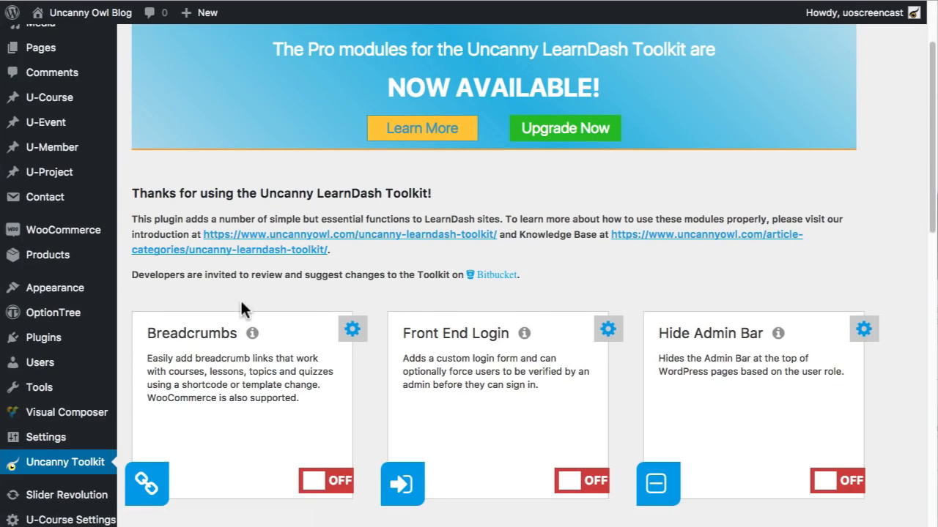
scroll(165, 318, down, 3)
mouse_move(45, 249)
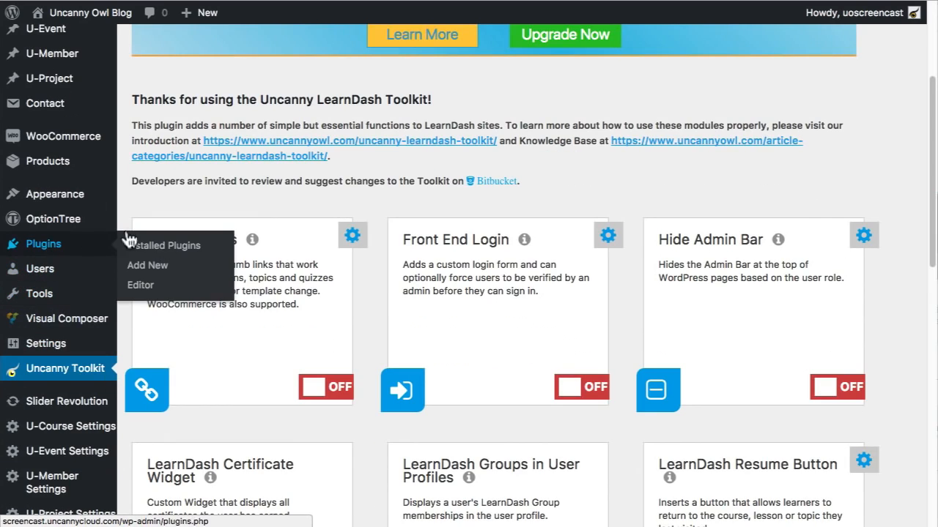
click(164, 271)
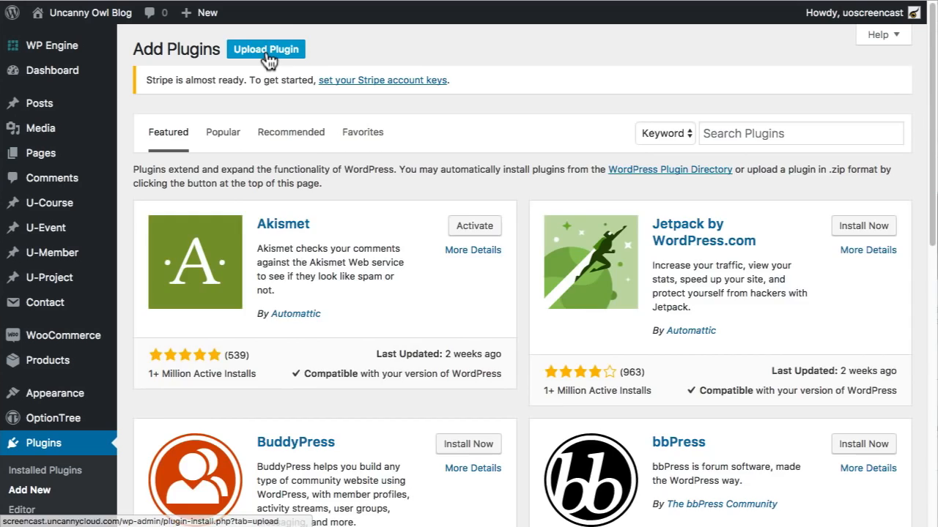
click(266, 49)
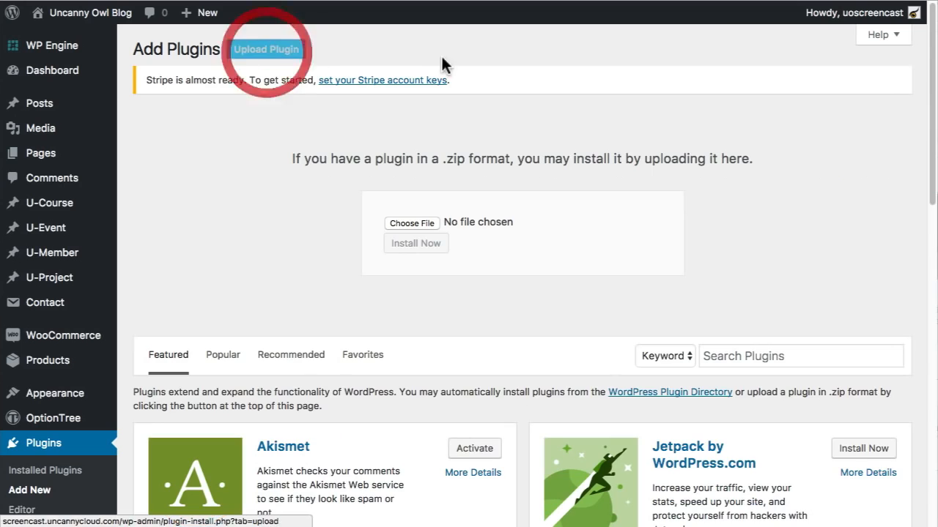
click(410, 222)
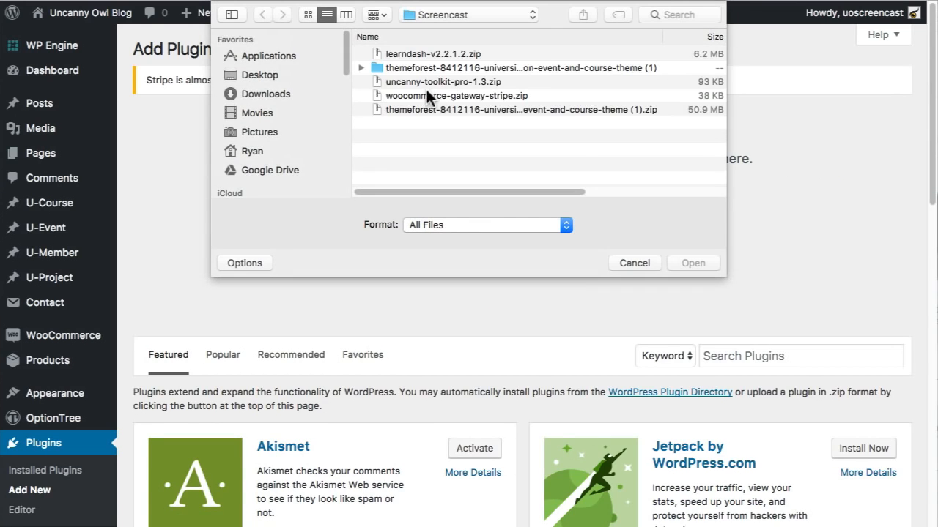
click(450, 83)
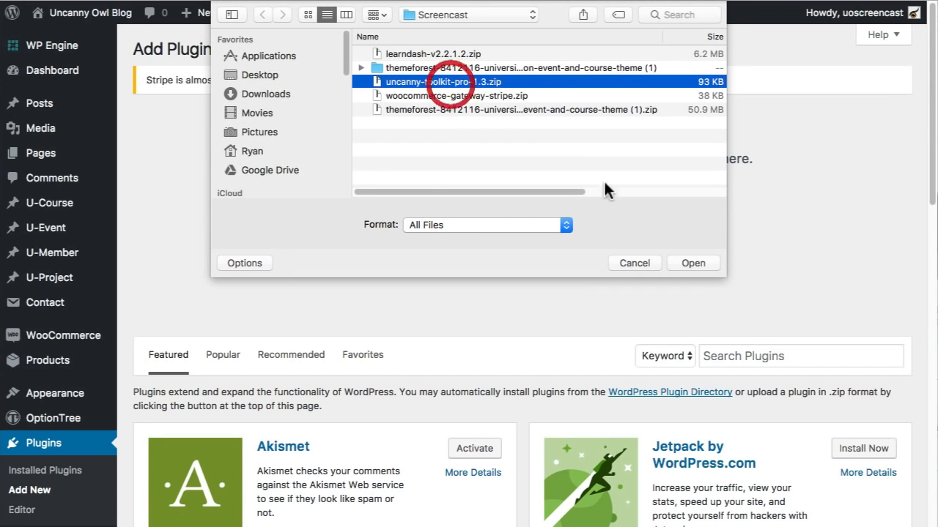
click(691, 263)
click(416, 244)
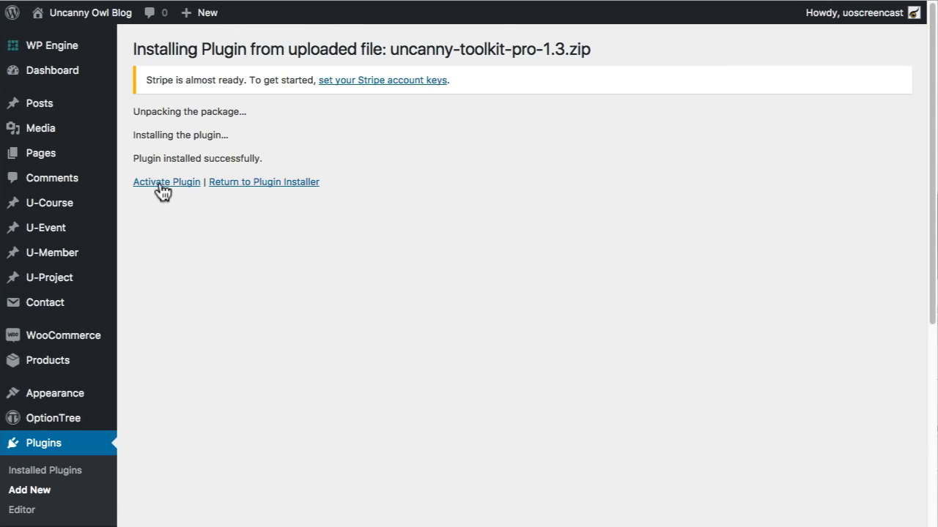
click(163, 190)
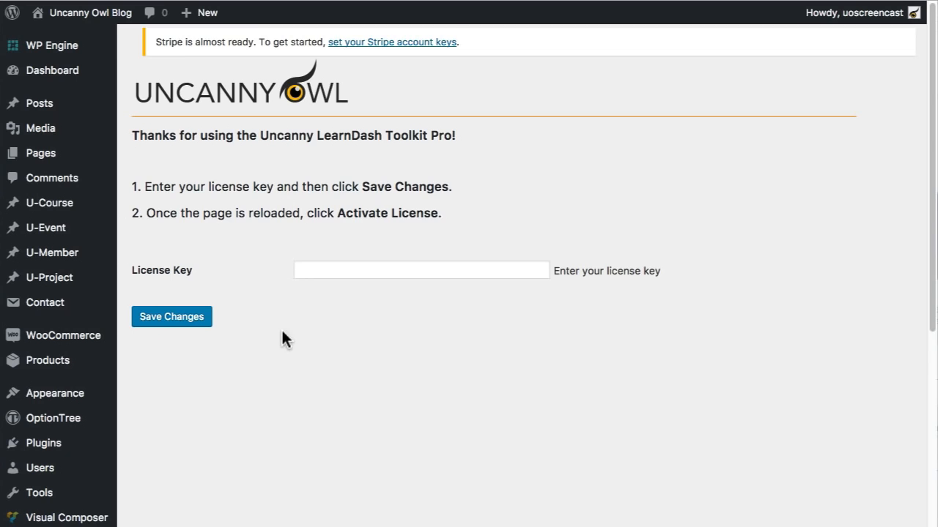
scroll(282, 335, down, 4)
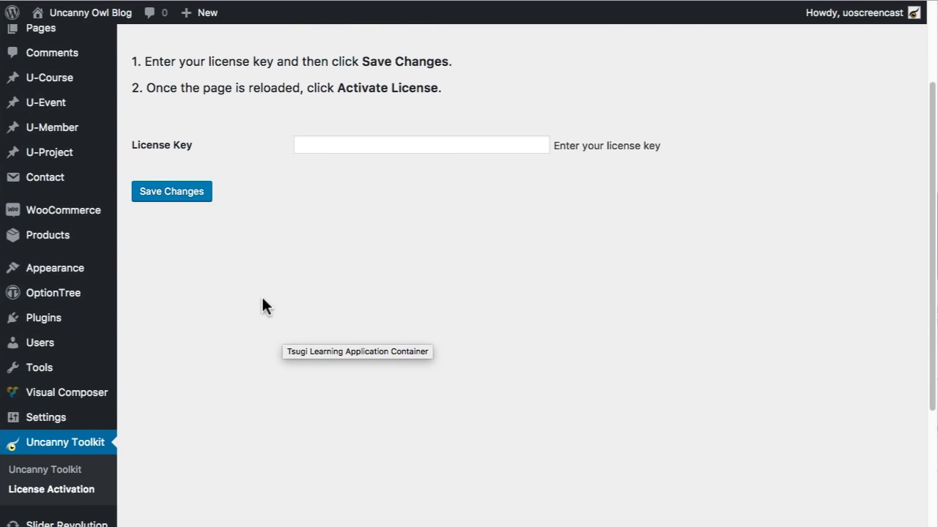
scroll(250, 357, up, 4)
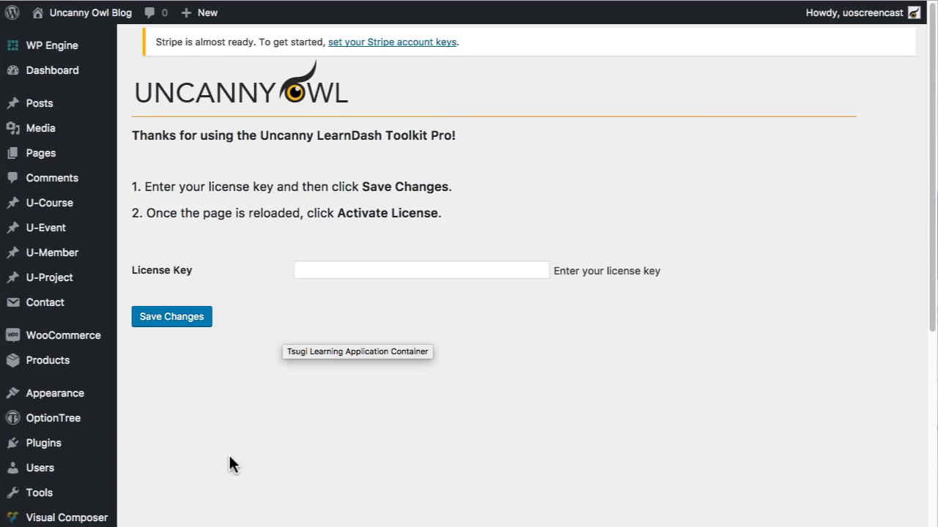
- Examine the public home page's header area, news list and campus sections with the new plugins active
click(73, 13)
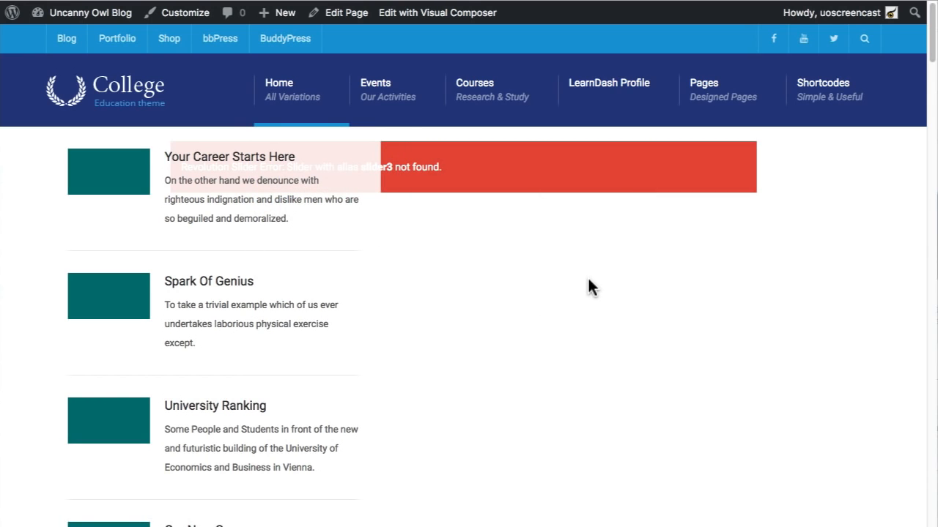
scroll(505, 285, down, 3)
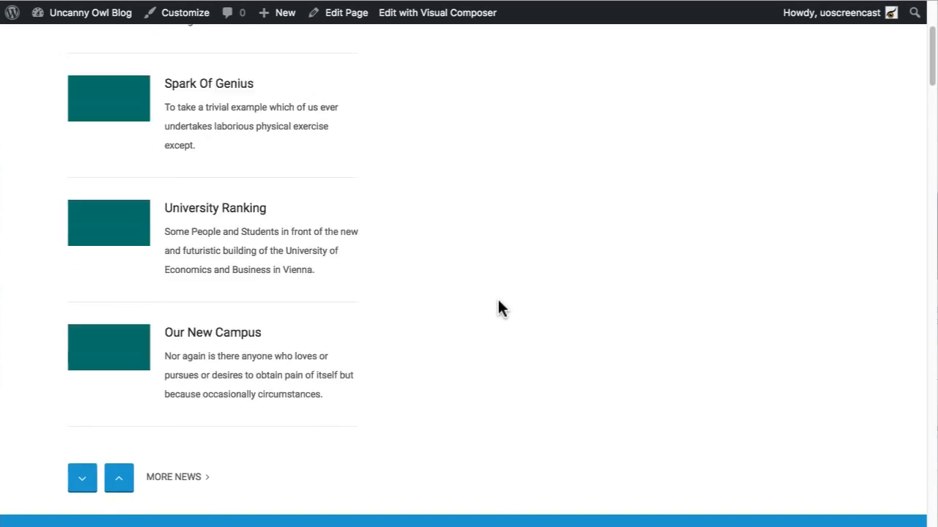
scroll(498, 302, up, 3)
scroll(470, 315, down, 10)
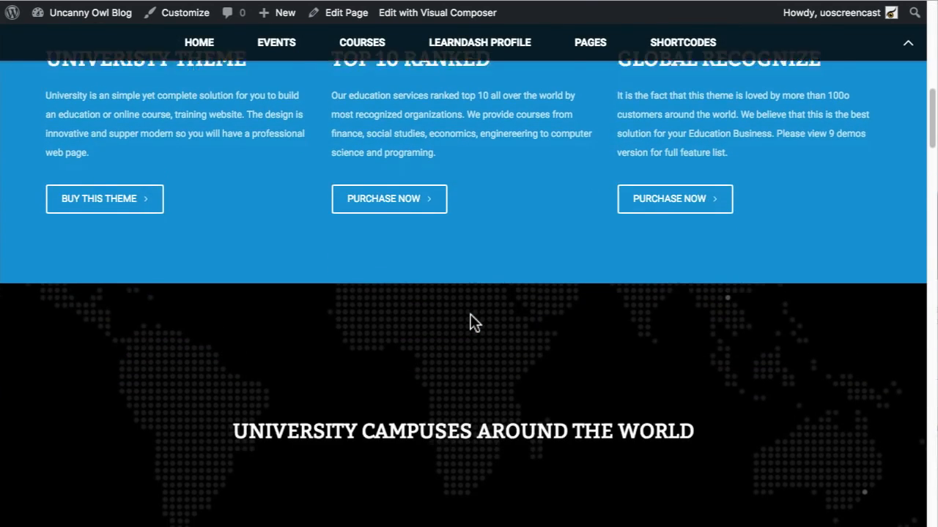
scroll(470, 315, down, 4)
scroll(470, 315, up, 13)
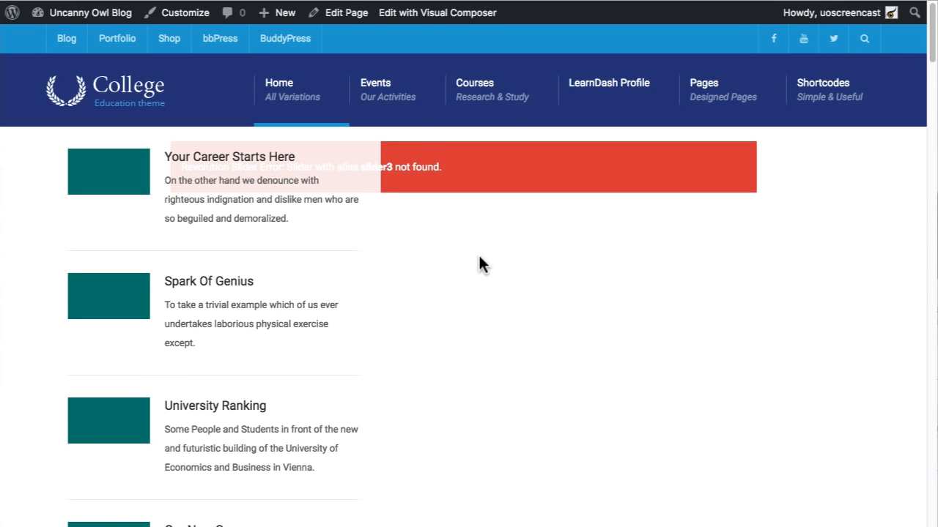
- Open the Home page for editing and examine its content, layout and front page header settings, including the Revolution Slider alias
click(339, 12)
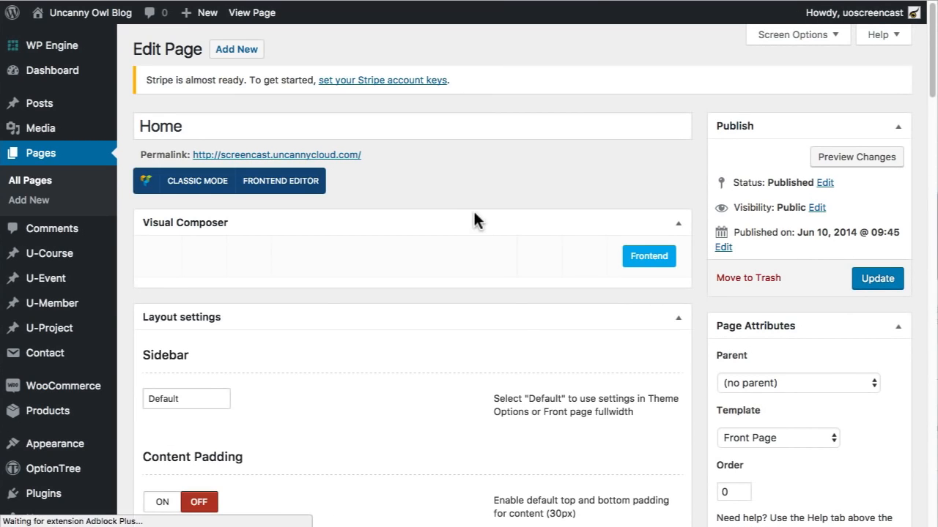
scroll(512, 286, down, 3)
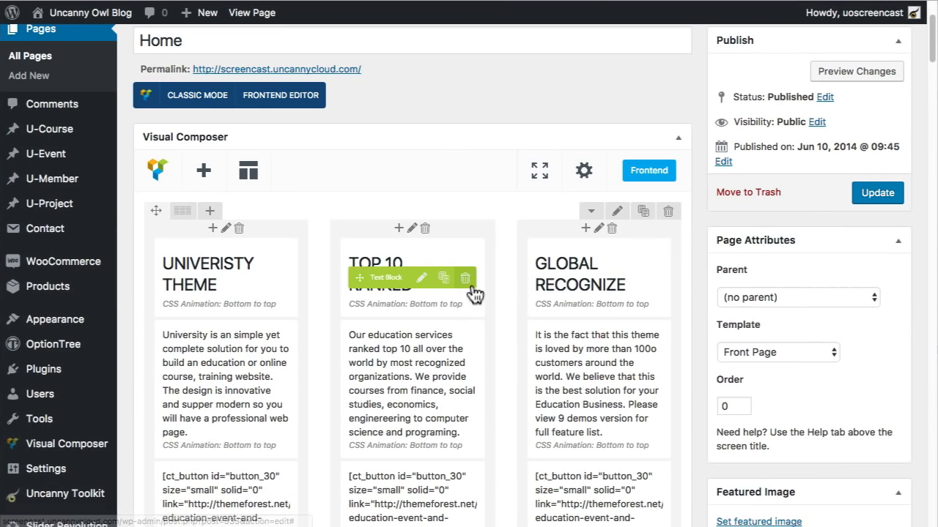
scroll(465, 293, down, 3)
scroll(464, 300, down, 5)
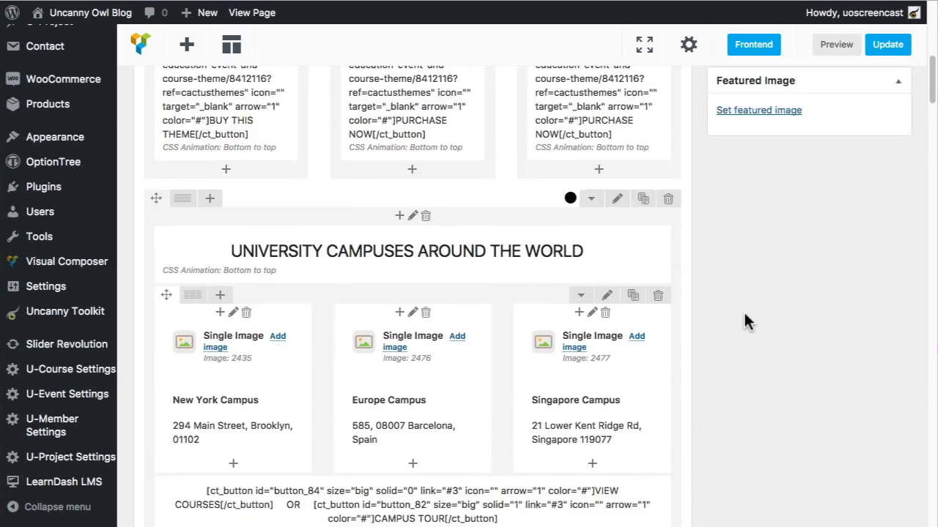
scroll(743, 320, down, 10)
scroll(743, 314, down, 15)
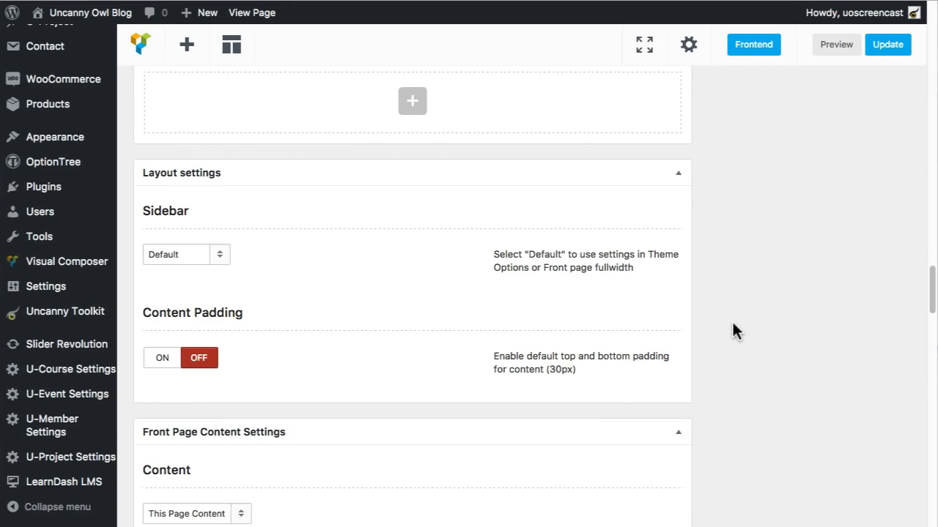
scroll(314, 348, up, 2)
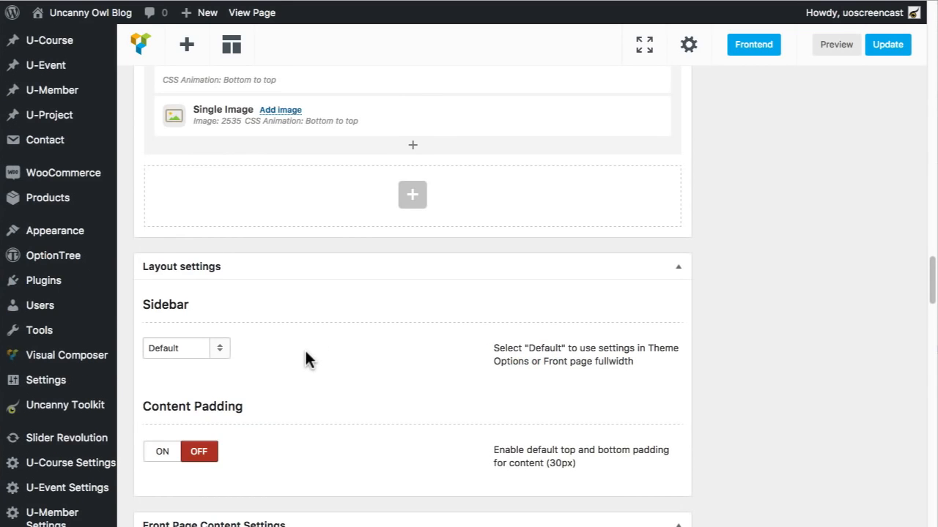
scroll(306, 358, down, 18)
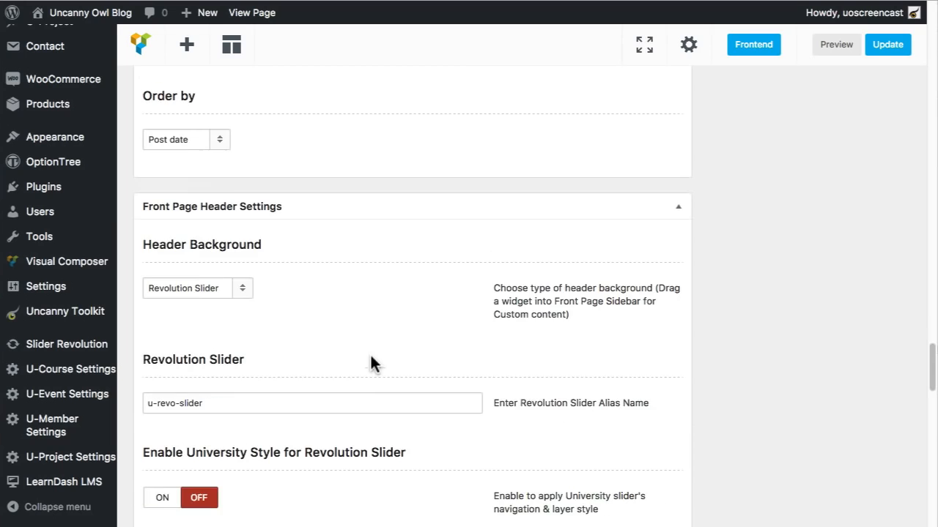
scroll(315, 377, down, 1)
drag(274, 366, 127, 368)
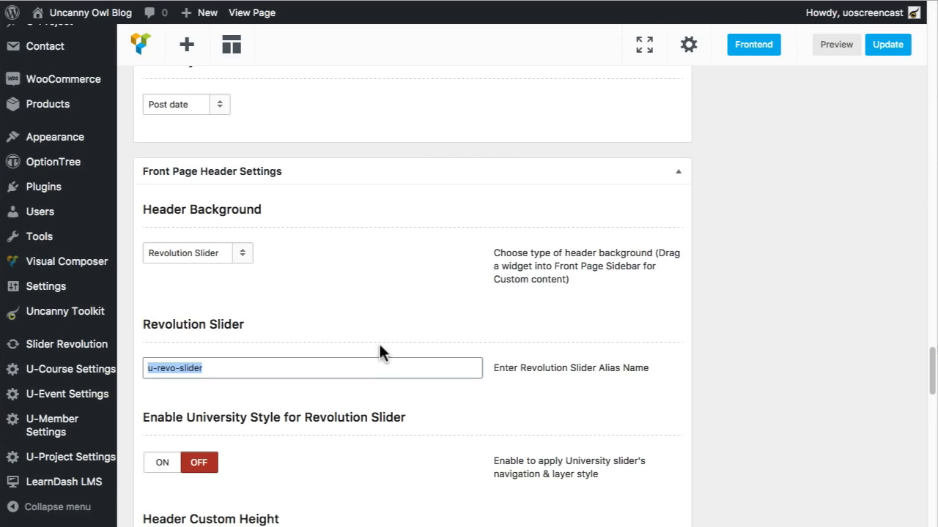
scroll(383, 329, down, 3)
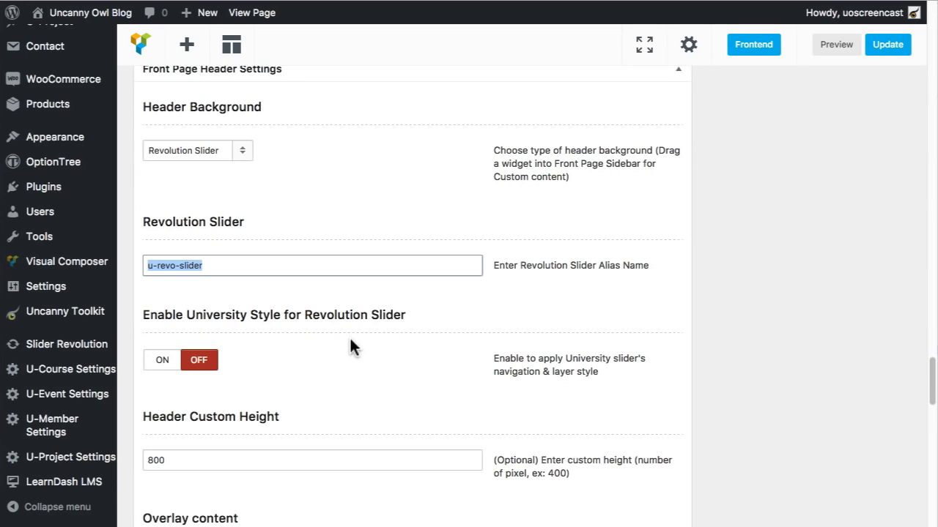
- Check the header slider and the news list overlaying it on the public home page, and return to the page editor
click(84, 13)
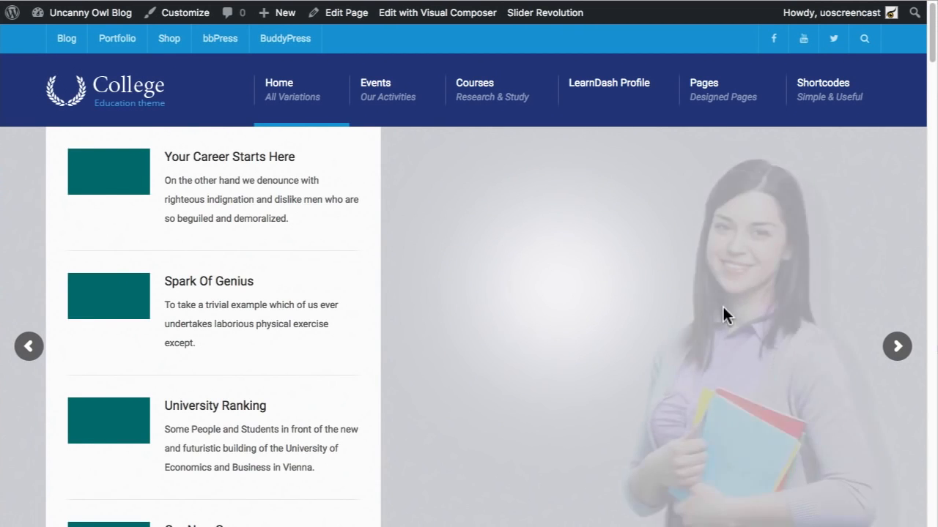
scroll(665, 217, down, 2)
scroll(230, 356, down, 5)
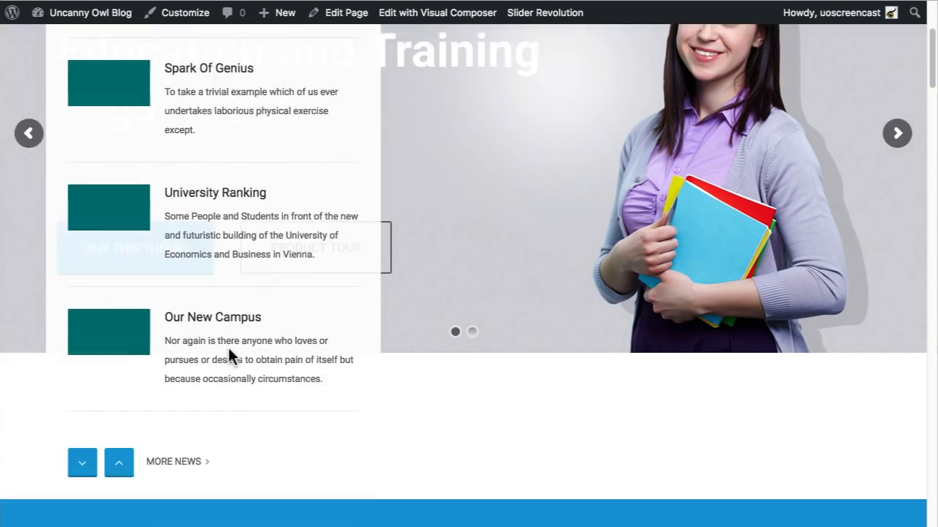
scroll(317, 235, up, 6)
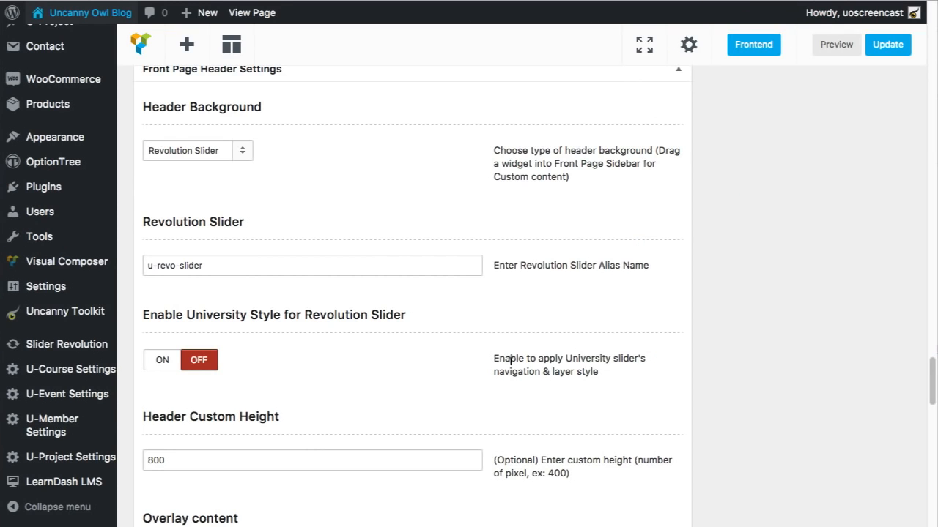
- Set the front page header's overlay content to None and update the Home page
scroll(509, 359, down, 2)
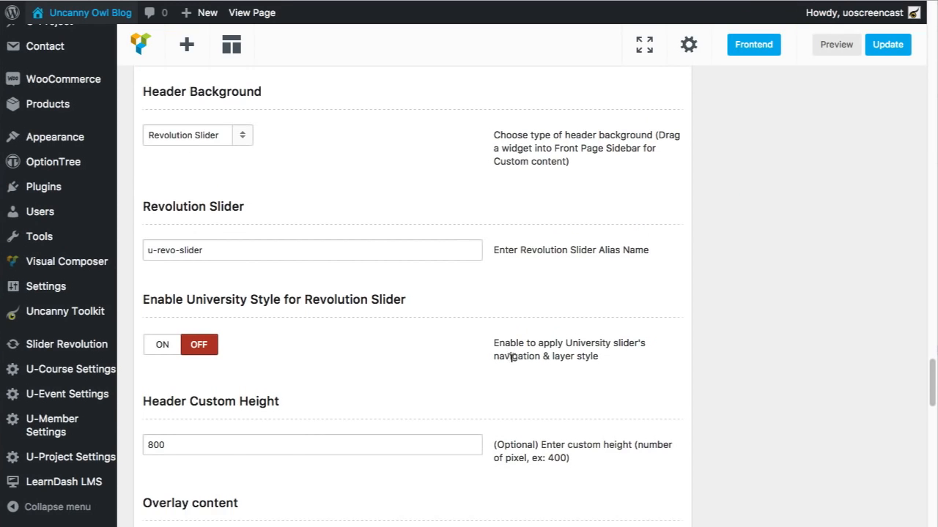
scroll(329, 399, down, 5)
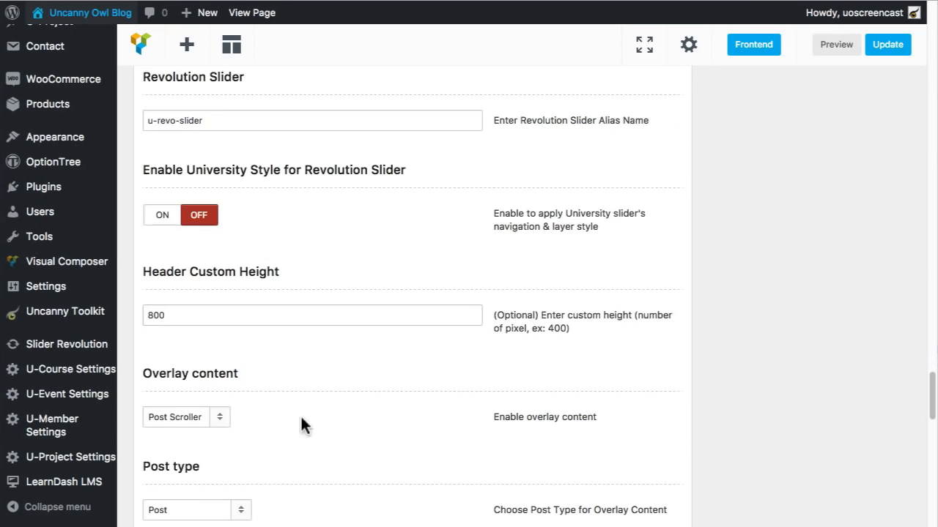
click(213, 414)
click(192, 405)
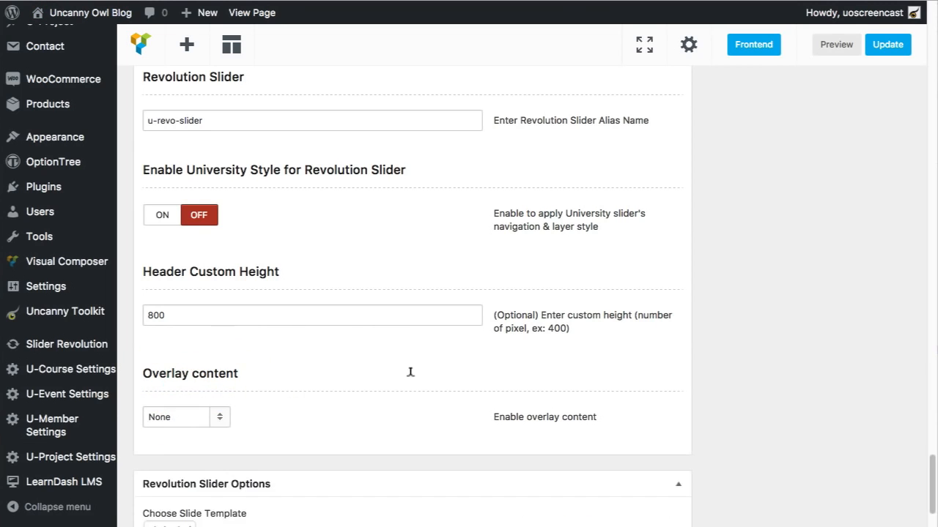
scroll(412, 377, down, 3)
scroll(636, 329, up, 20)
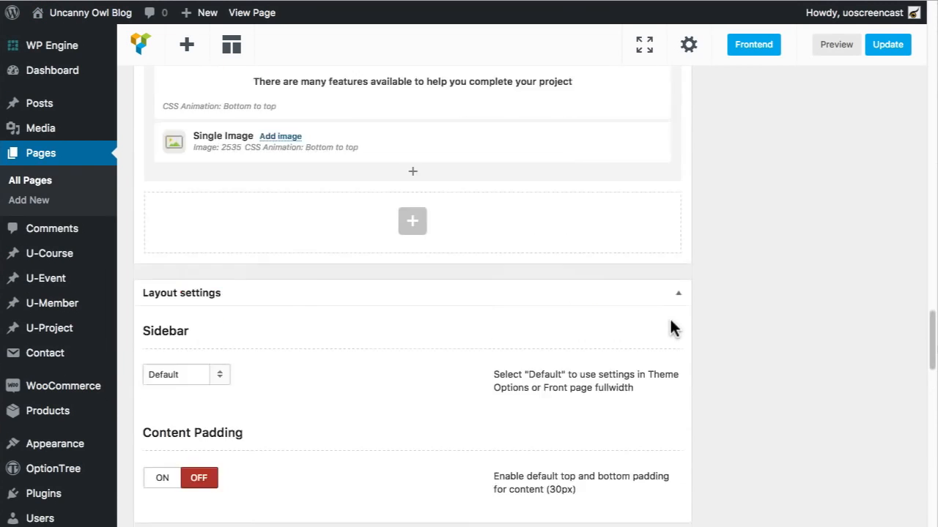
scroll(701, 312, up, 15)
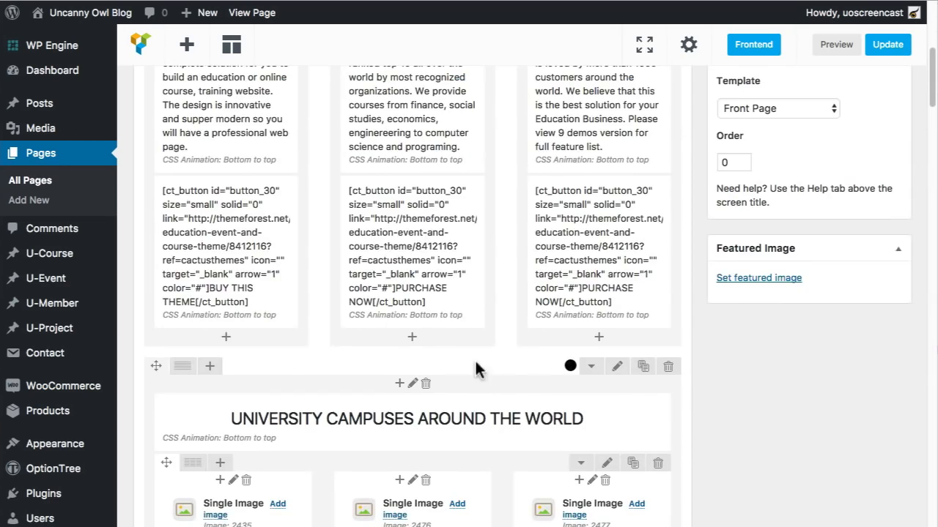
scroll(377, 310, up, 2)
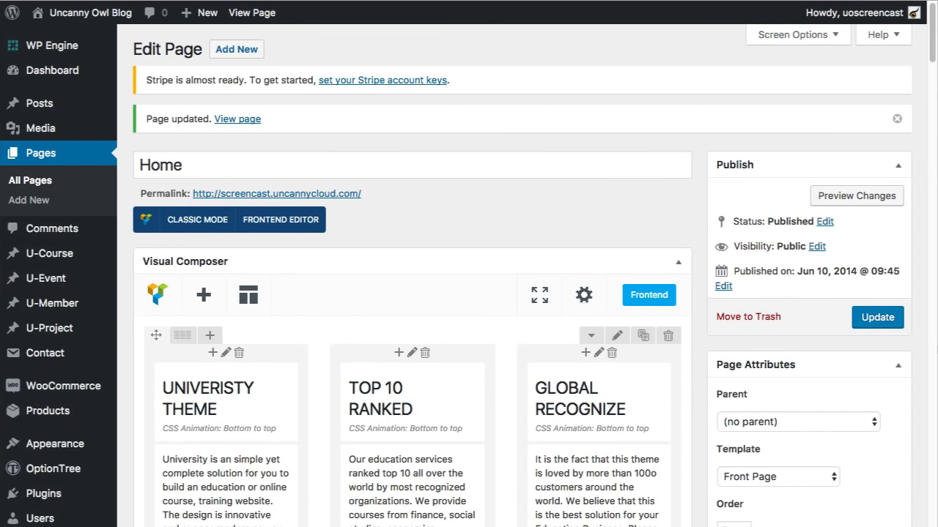
- Examine the public home page's news list, introduction columns, campuses and upcoming events sections against the page editor's content
click(260, 13)
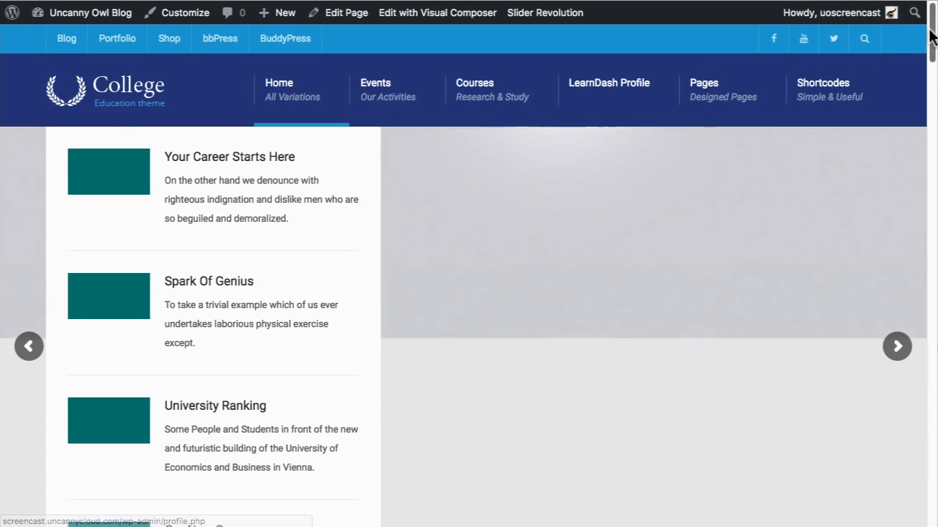
drag(932, 33, 932, 72)
scroll(606, 398, down, 5)
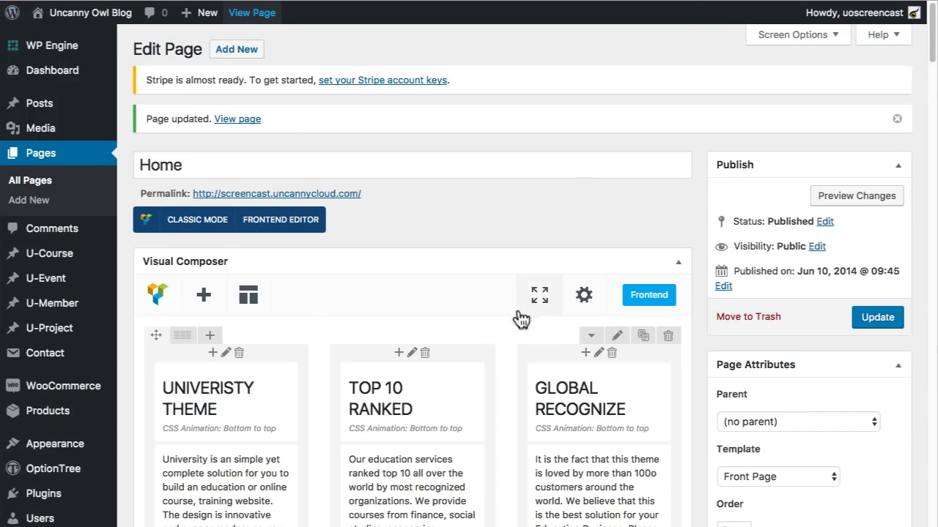
scroll(512, 323, down, 4)
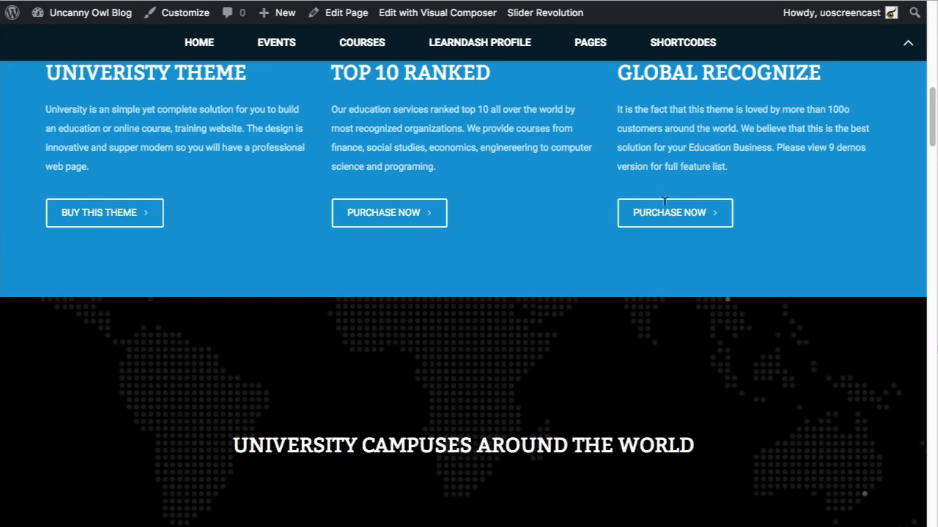
scroll(659, 242, up, 5)
scroll(645, 308, down, 2)
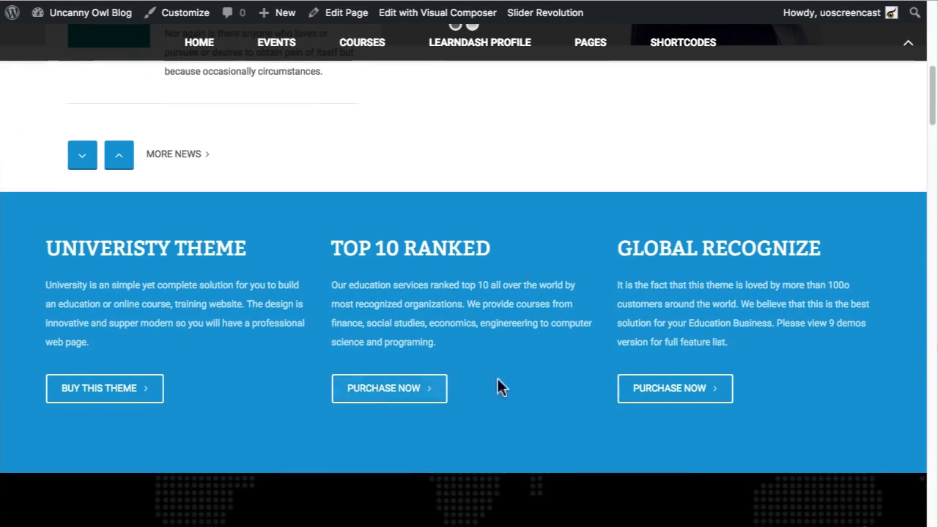
scroll(503, 344, down, 5)
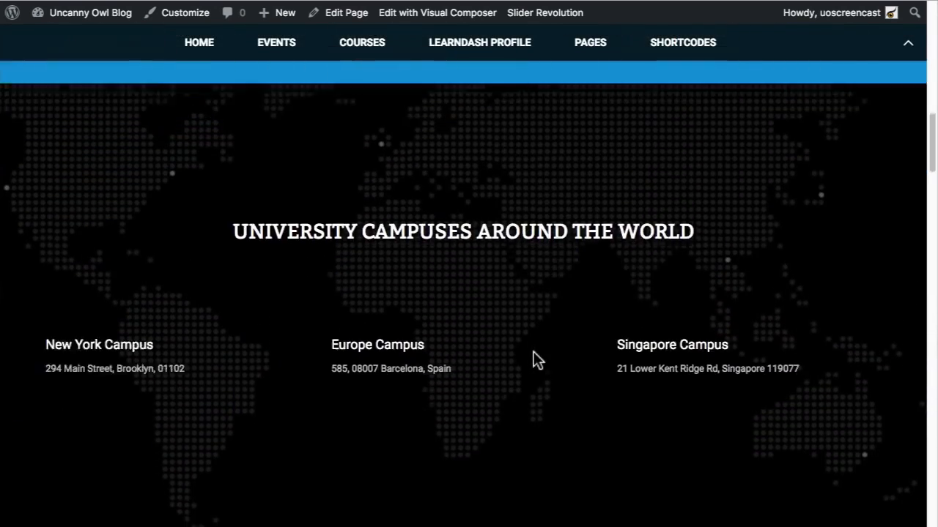
scroll(533, 356, down, 8)
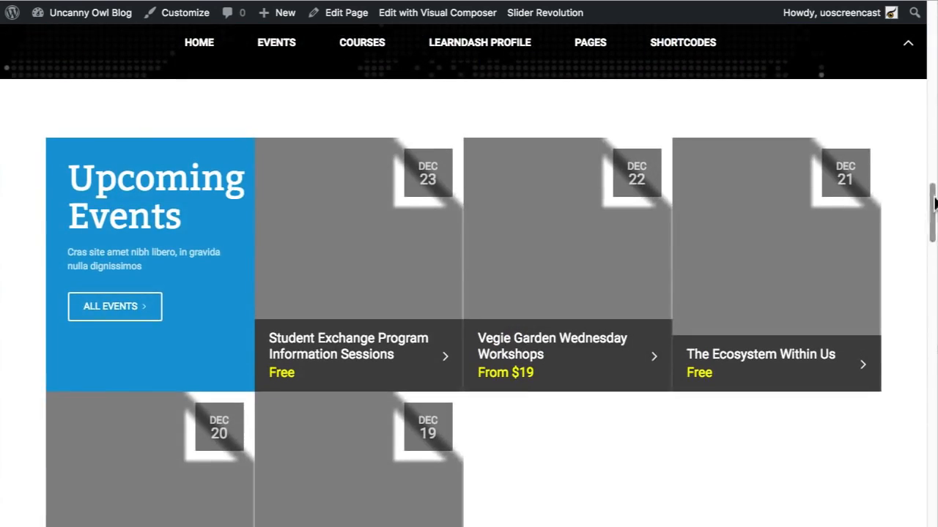
drag(935, 203, 915, 462)
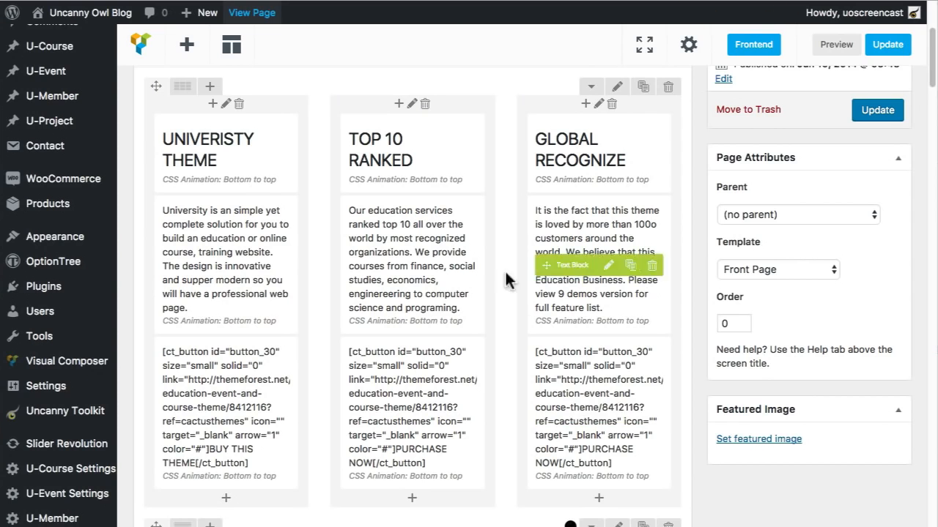
- Delete the "University Campuses Around the World" row from the Home page layout
scroll(477, 275, down, 2)
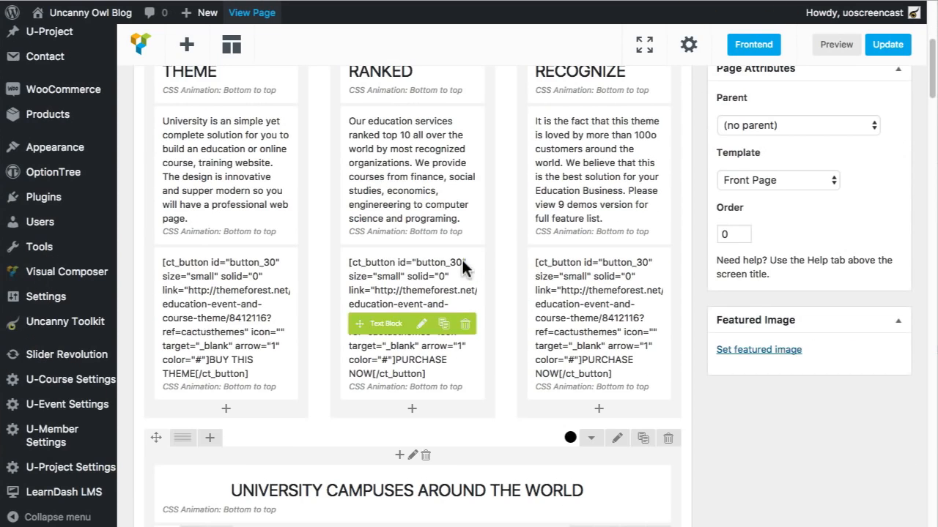
scroll(643, 483, down, 3)
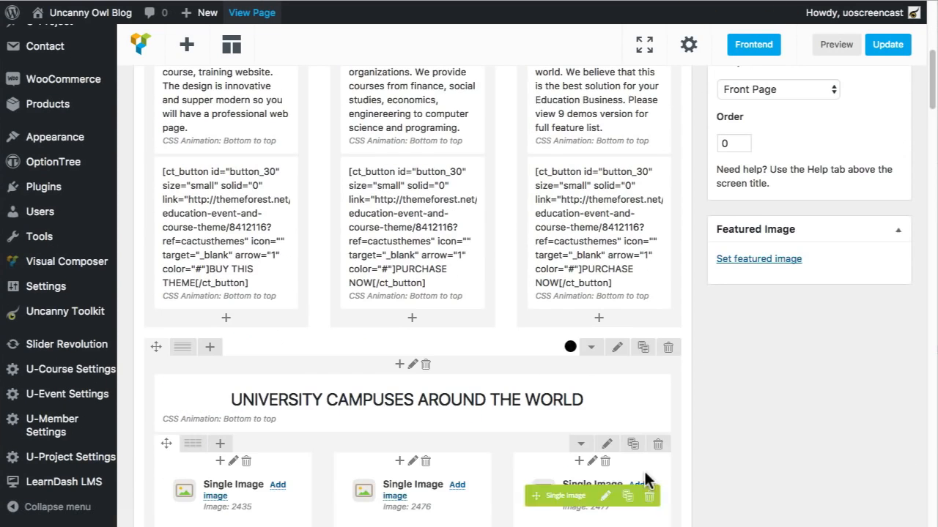
click(668, 347)
click(752, 180)
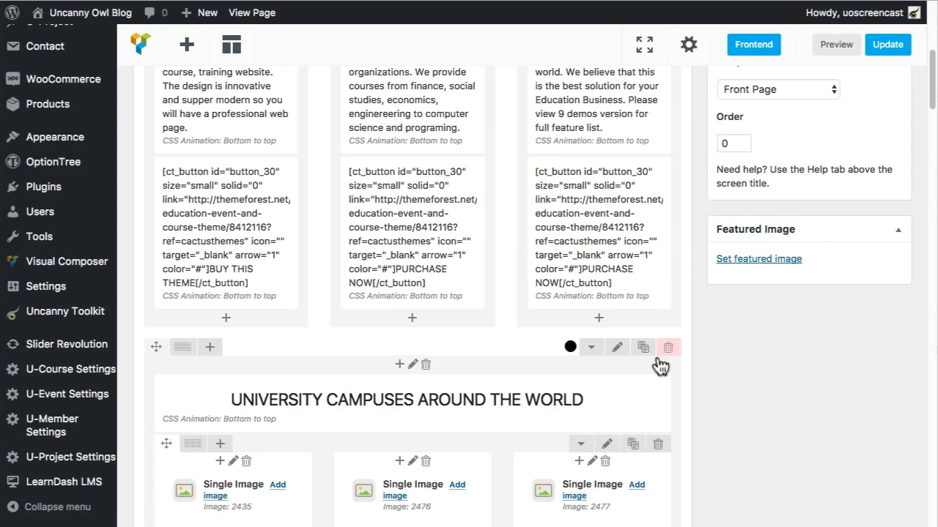
- Examine the row, column and text block controls of the three-column introduction row, including the list of elements available to add
scroll(615, 326, up, 1)
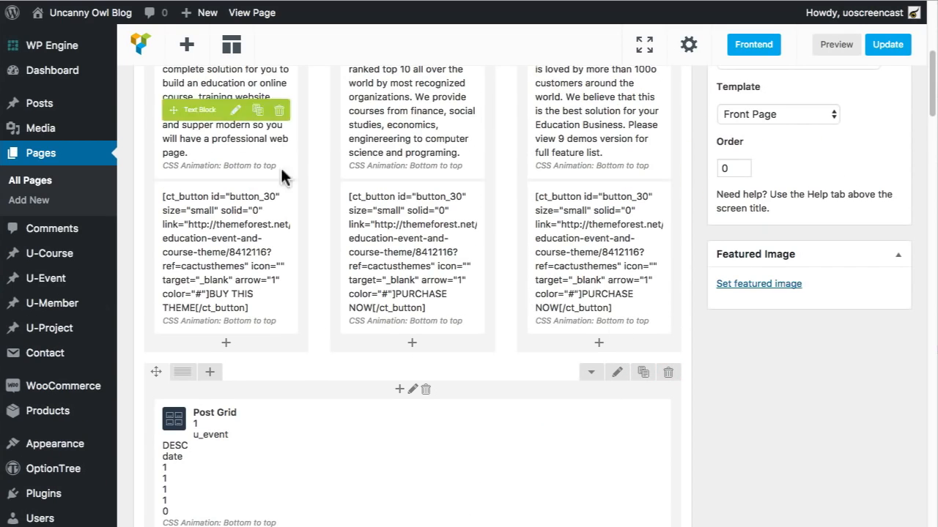
scroll(281, 176, up, 5)
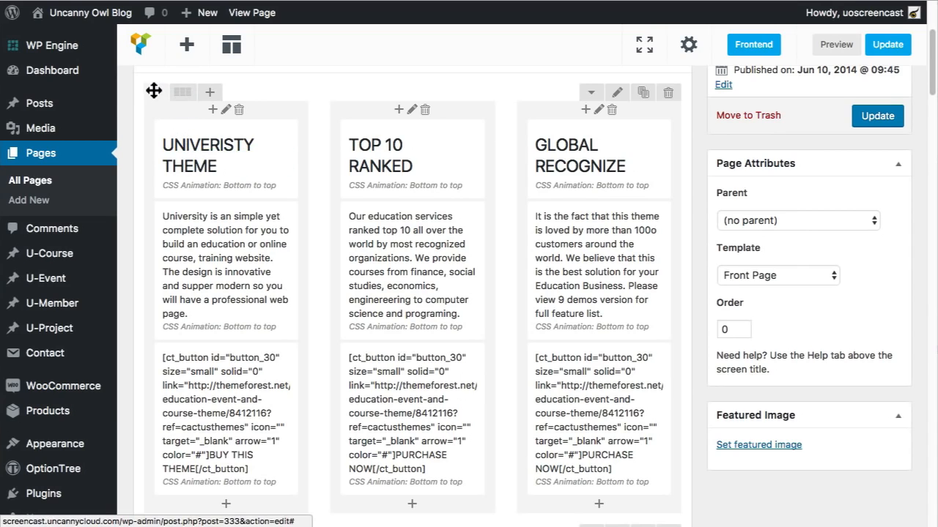
mouse_move(182, 94)
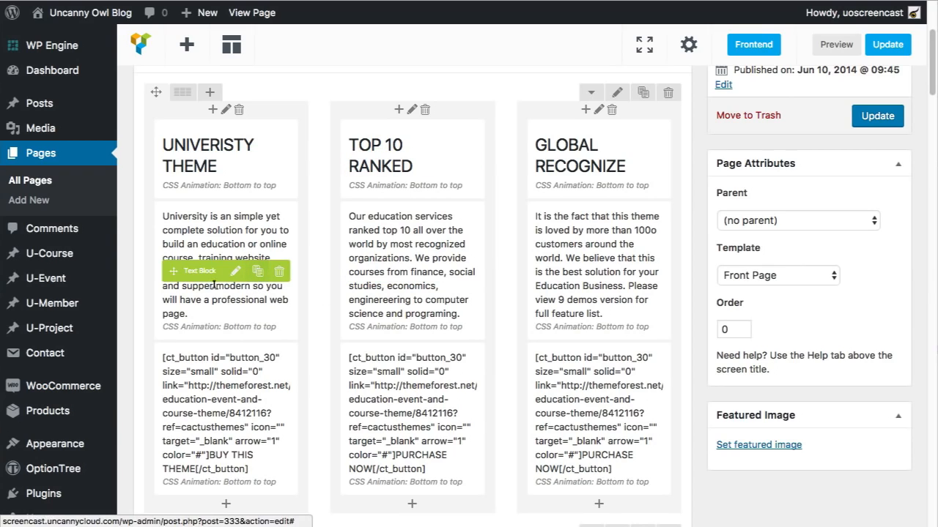
drag(192, 270, 193, 270)
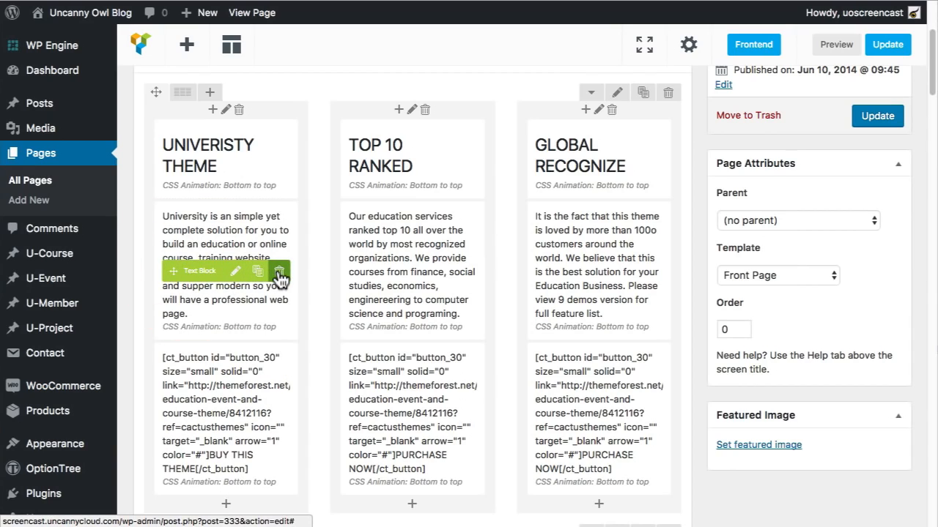
scroll(227, 366, down, 1)
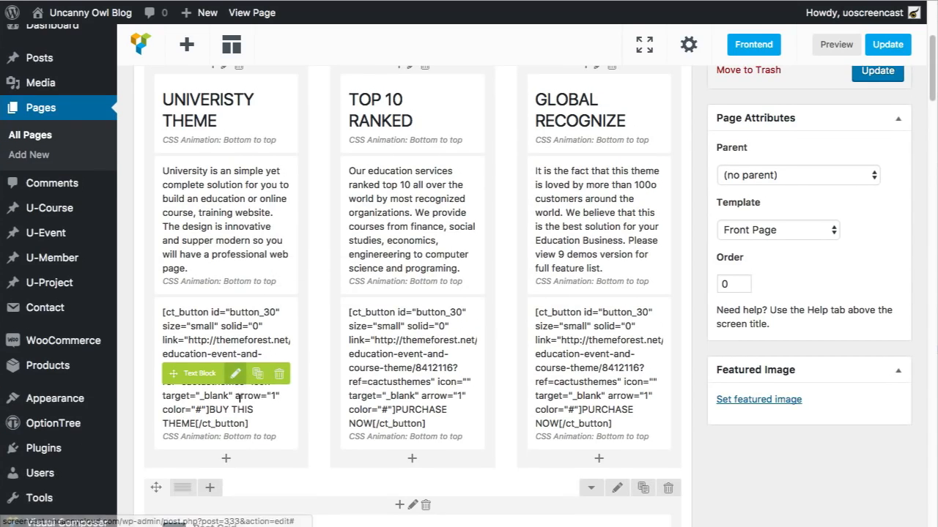
click(226, 460)
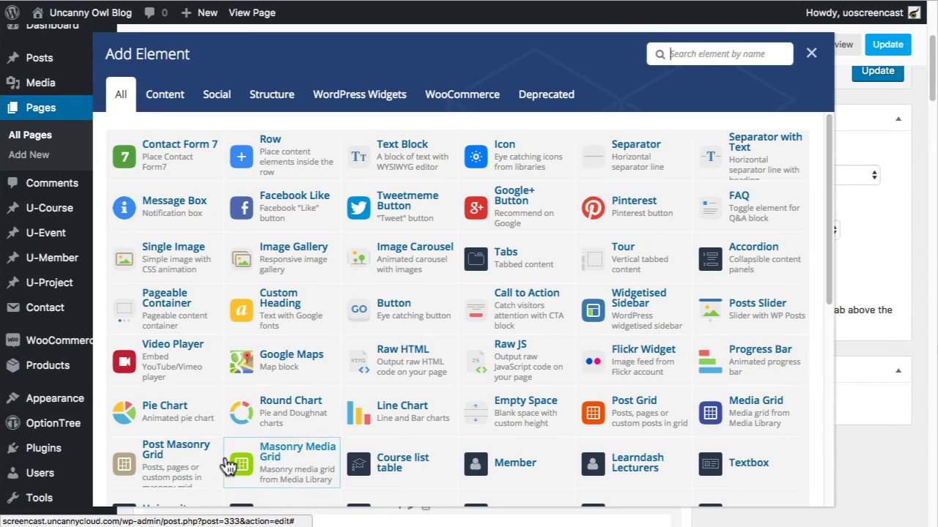
click(814, 53)
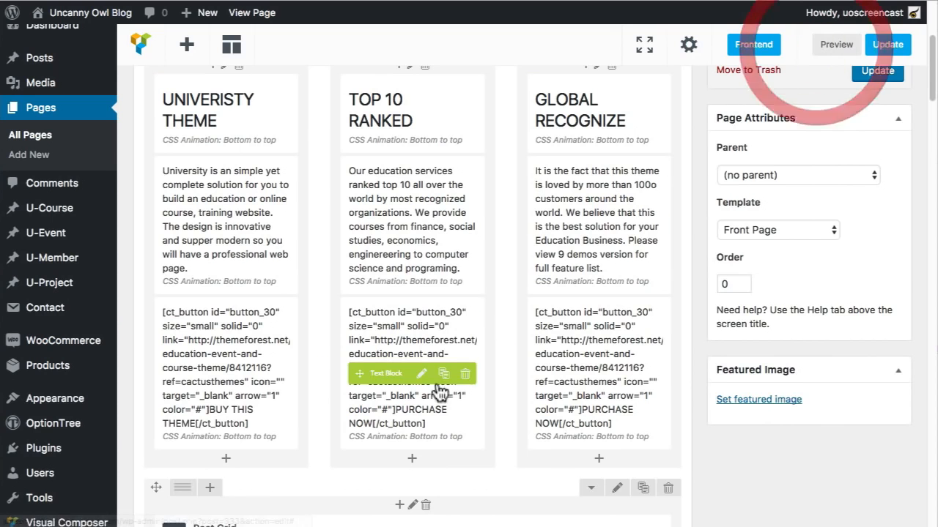
scroll(425, 388, up, 2)
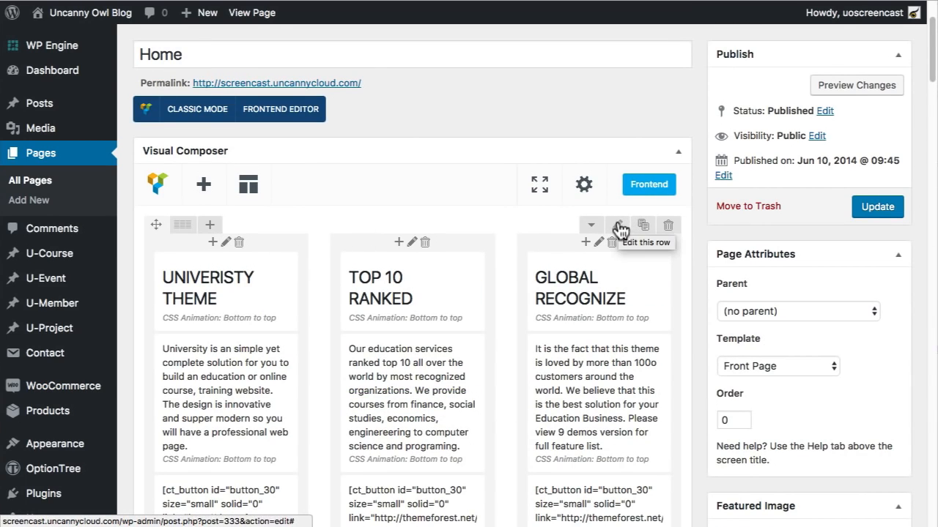
scroll(476, 326, down, 2)
- Delete the rows below the three-column introduction, including the event post grid, Why Choose Us and Blog, testimonials, and education-for-everyone rows
scroll(473, 330, down, 6)
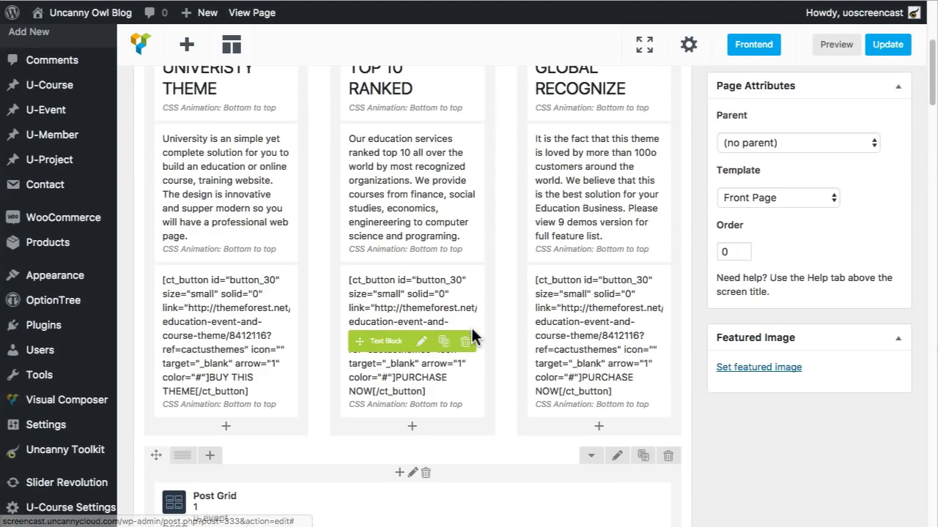
click(669, 349)
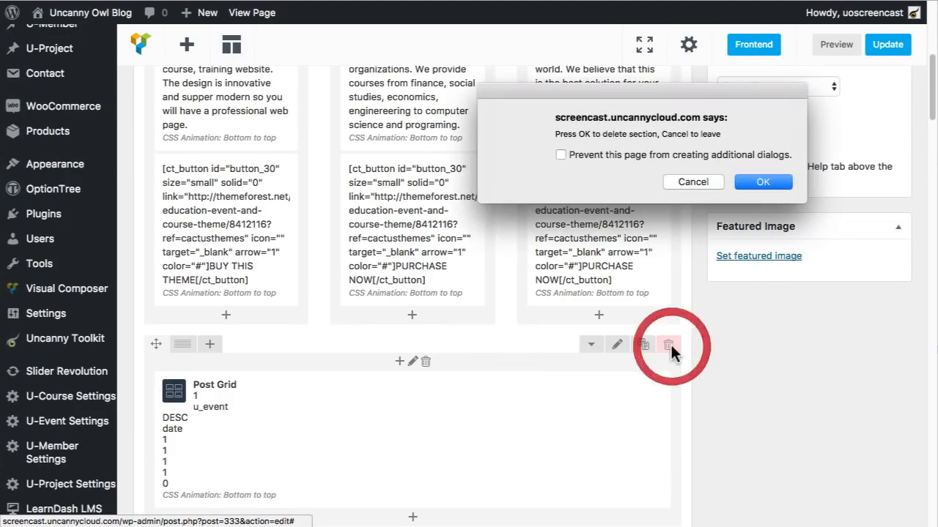
click(781, 184)
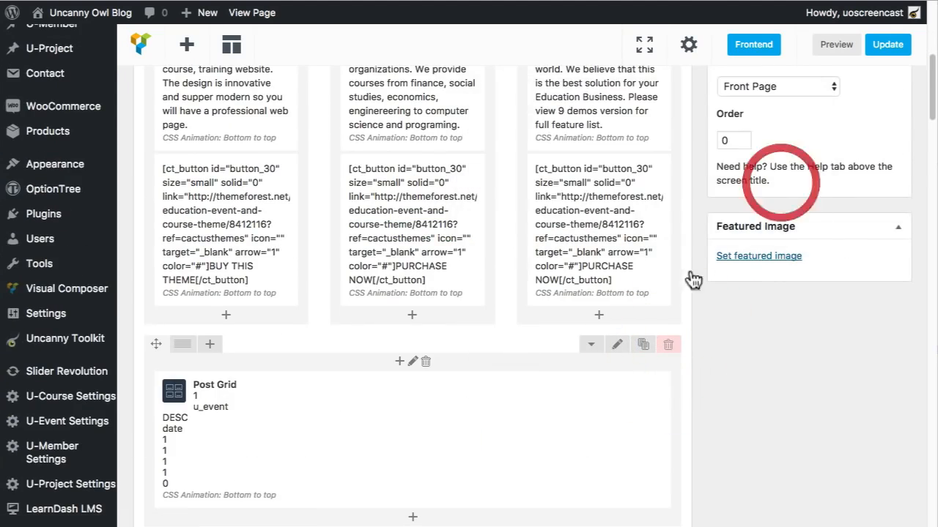
click(669, 348)
click(768, 184)
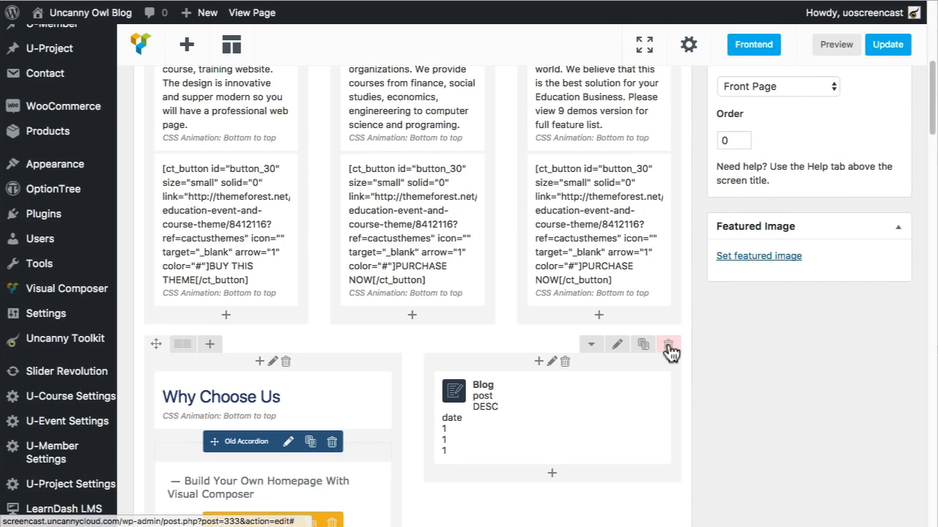
click(669, 349)
click(769, 184)
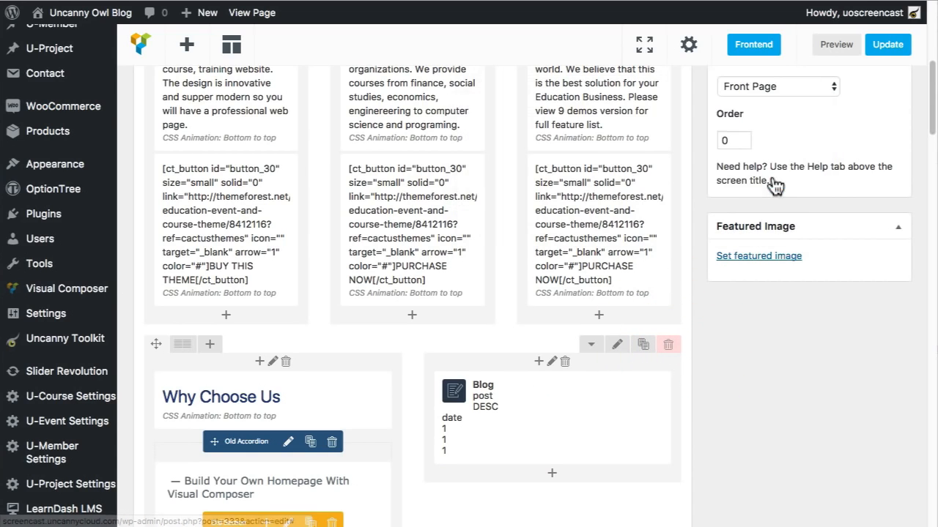
click(668, 345)
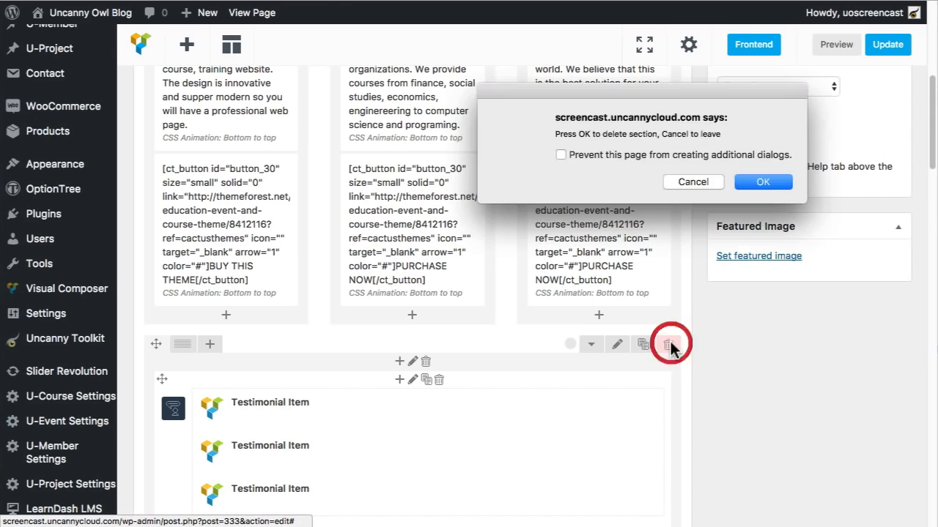
click(763, 182)
click(668, 345)
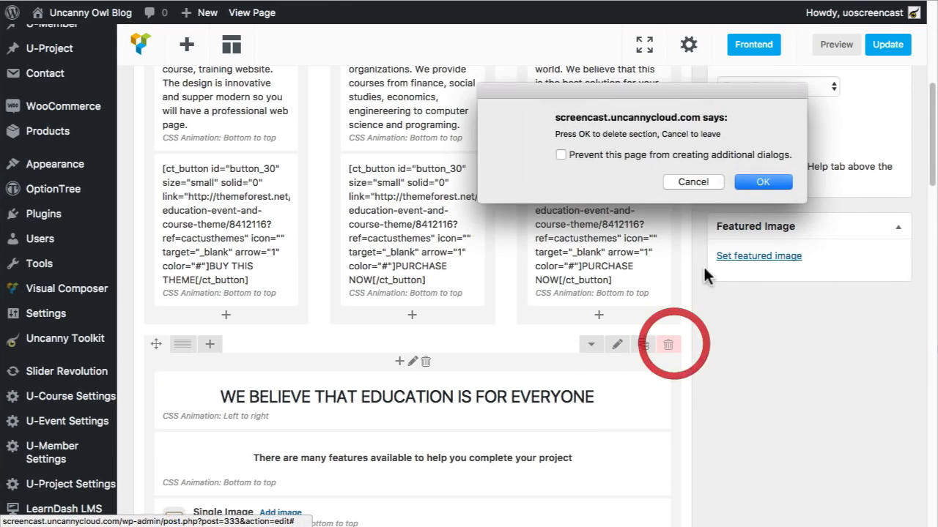
click(762, 181)
- Update the Home page to save the row deletions
scroll(637, 396, up, 2)
scroll(635, 405, up, 5)
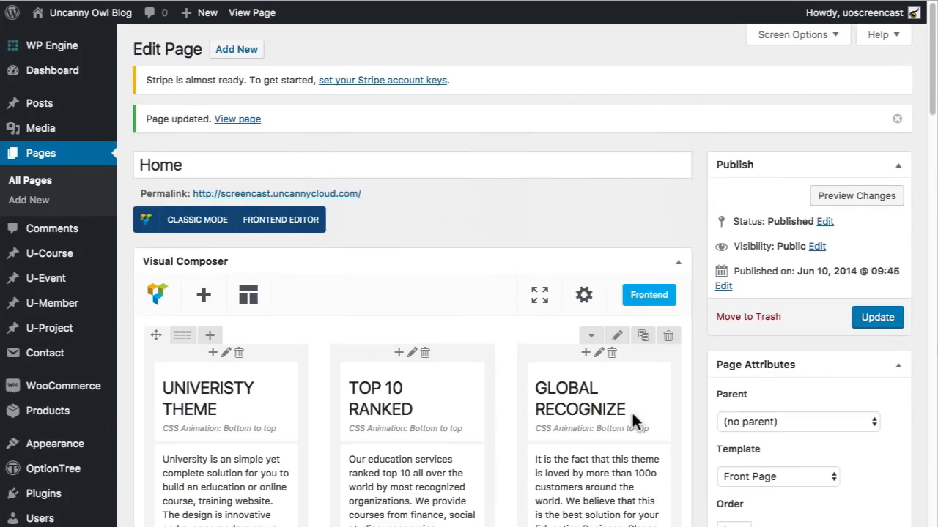
click(873, 320)
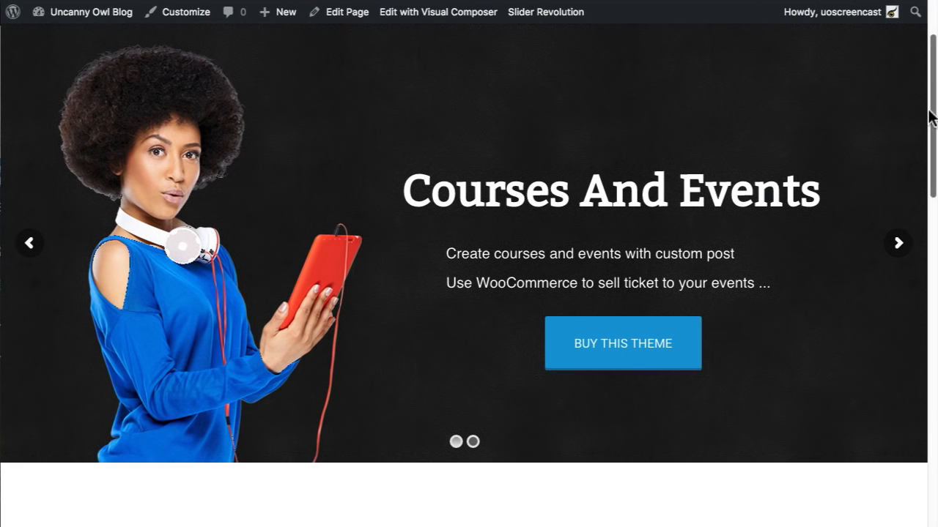
- Check the public home page from the header slider through the introduction columns to the footer widgets
drag(929, 117, 931, 71)
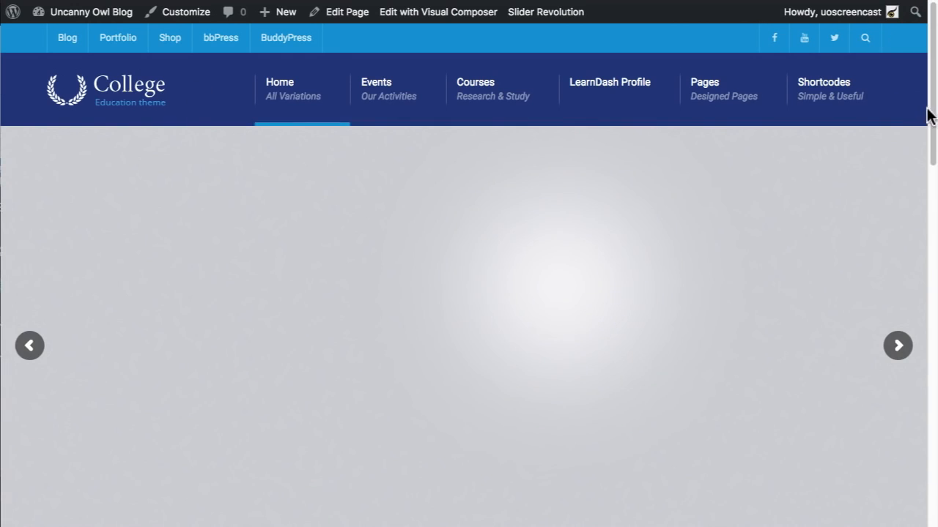
mouse_move(929, 115)
mouse_down()
mouse_move(928, 260)
mouse_move(923, 222)
mouse_move(934, 398)
mouse_move(918, 431)
mouse_move(925, 241)
mouse_move(923, 274)
mouse_up()
scroll(584, 413, down, 5)
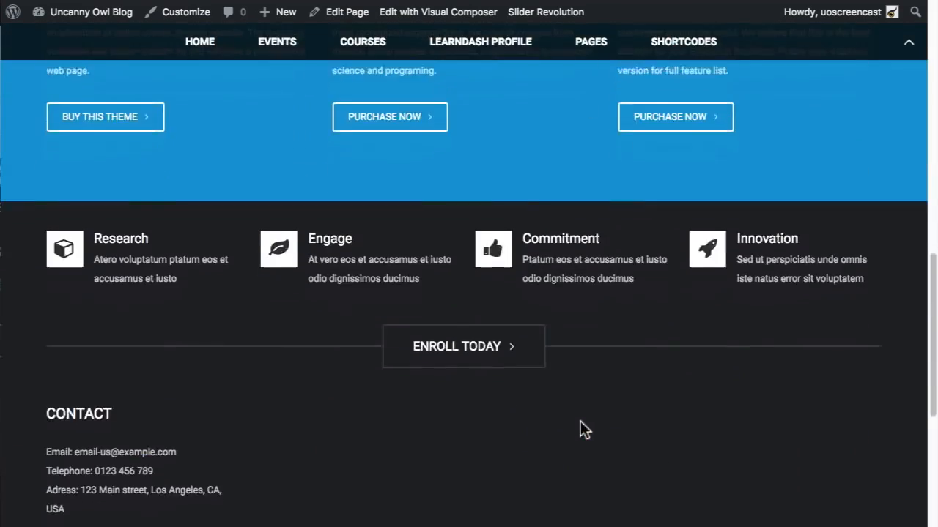
scroll(289, 381, down, 3)
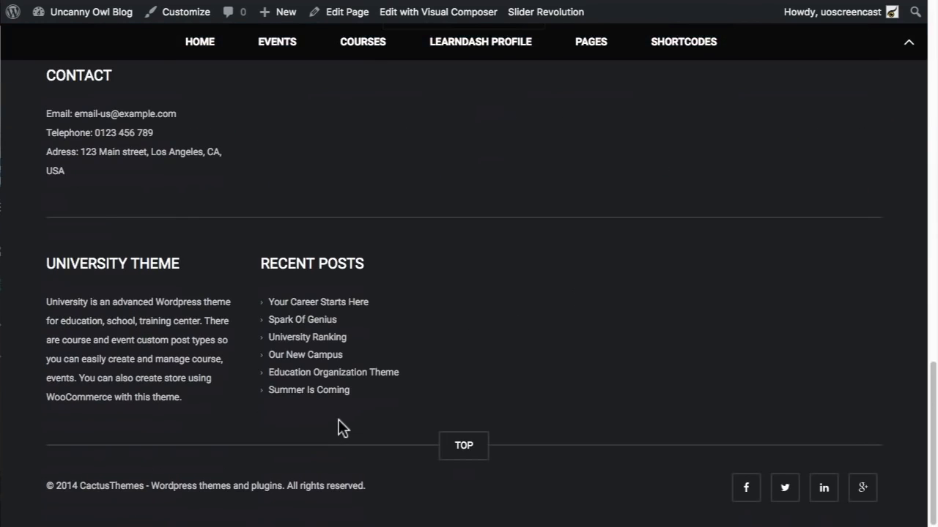
scroll(339, 421, up, 15)
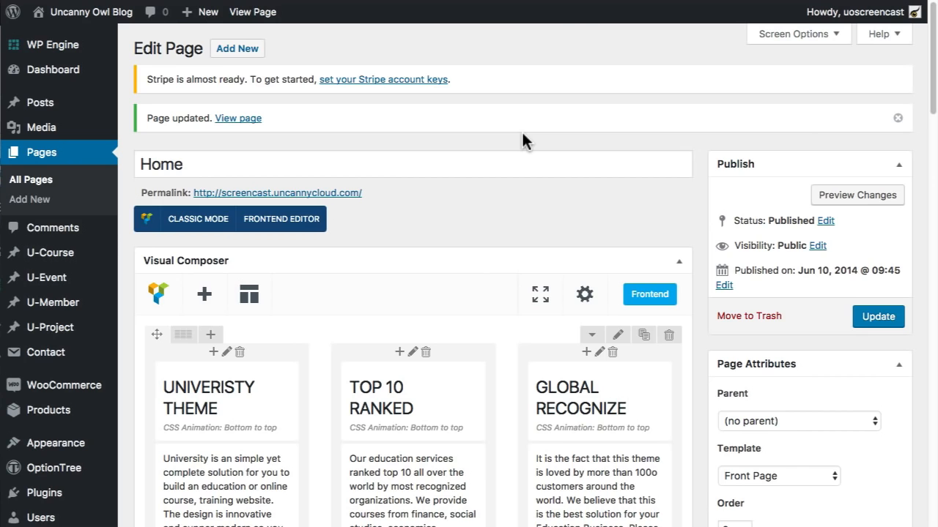
- Review the Home page's layout and front page content settings and update the page again
scroll(467, 260, down, 10)
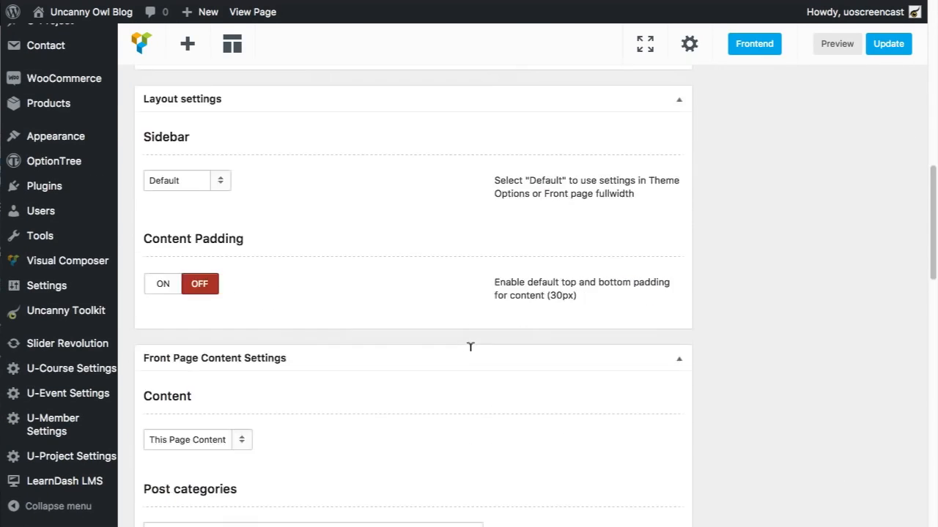
scroll(471, 346, down, 12)
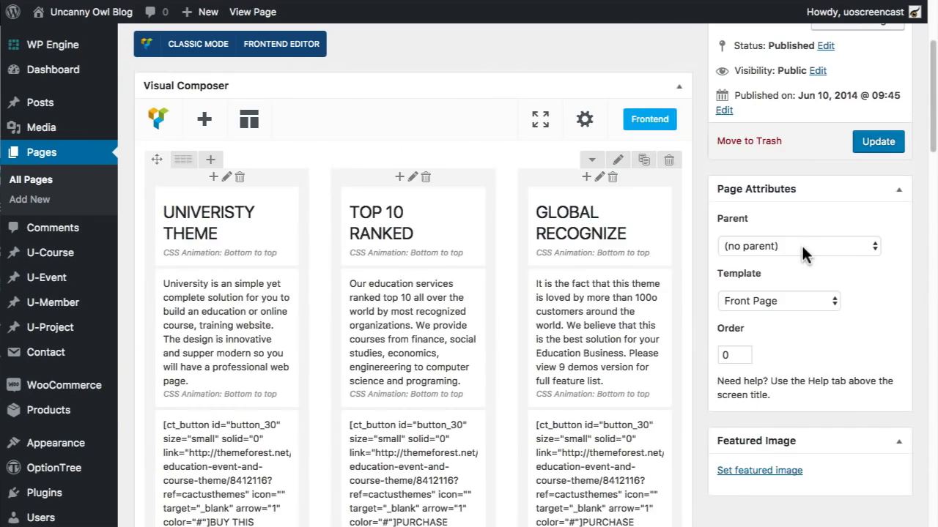
scroll(802, 243, up, 3)
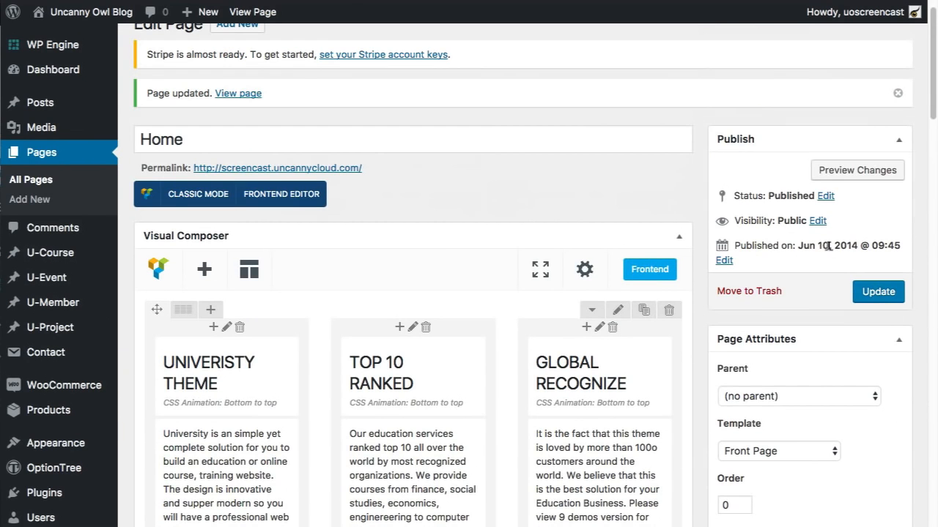
click(878, 292)
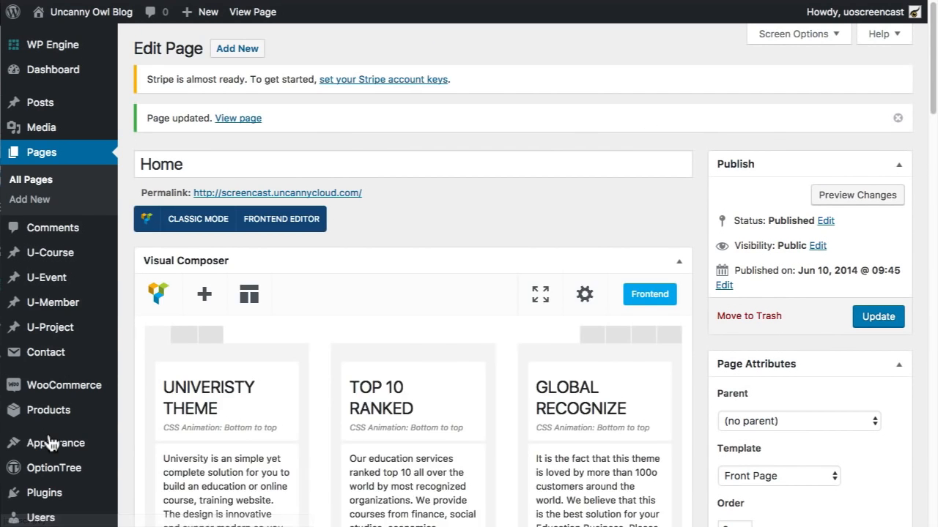
- Open the University Revo Slider from Slider Revolution in the slide editor
scroll(50, 440, down, 5)
mouse_move(53, 454)
scroll(53, 455, down, 6)
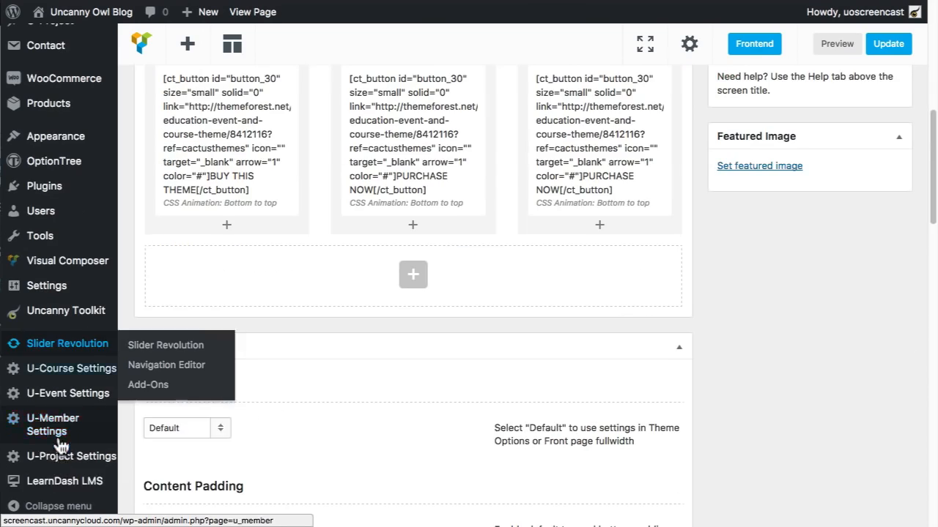
mouse_move(66, 496)
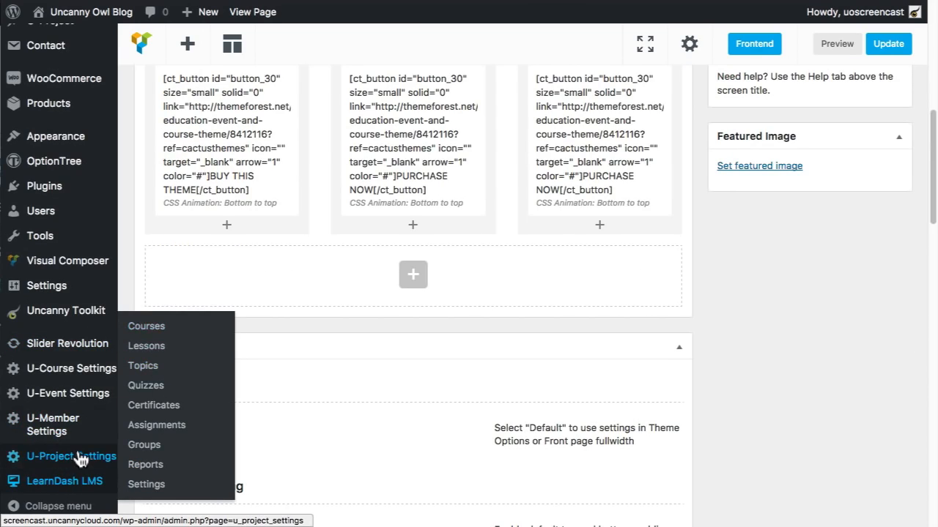
mouse_move(73, 343)
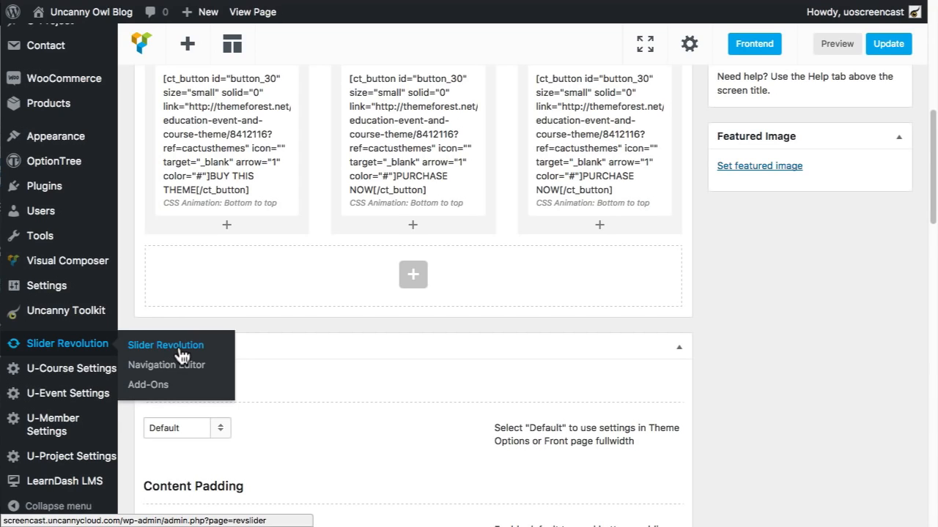
click(181, 350)
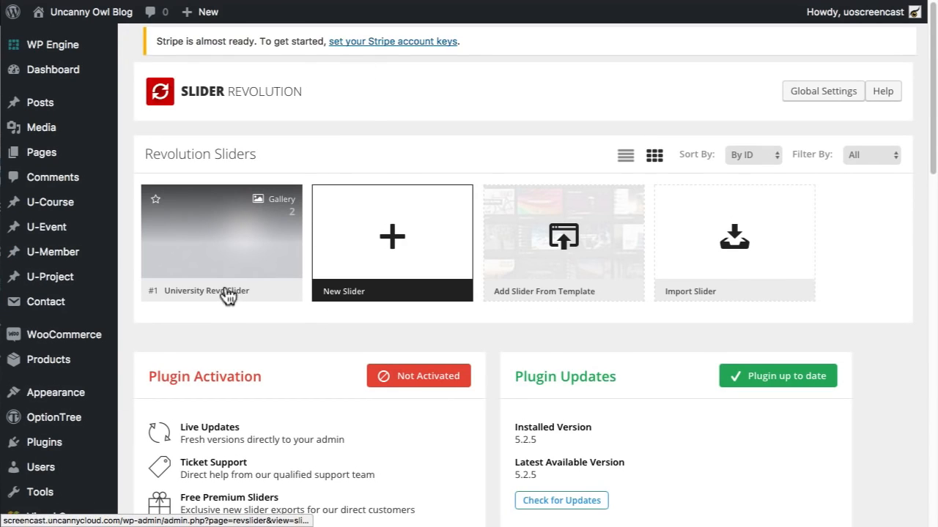
mouse_move(222, 261)
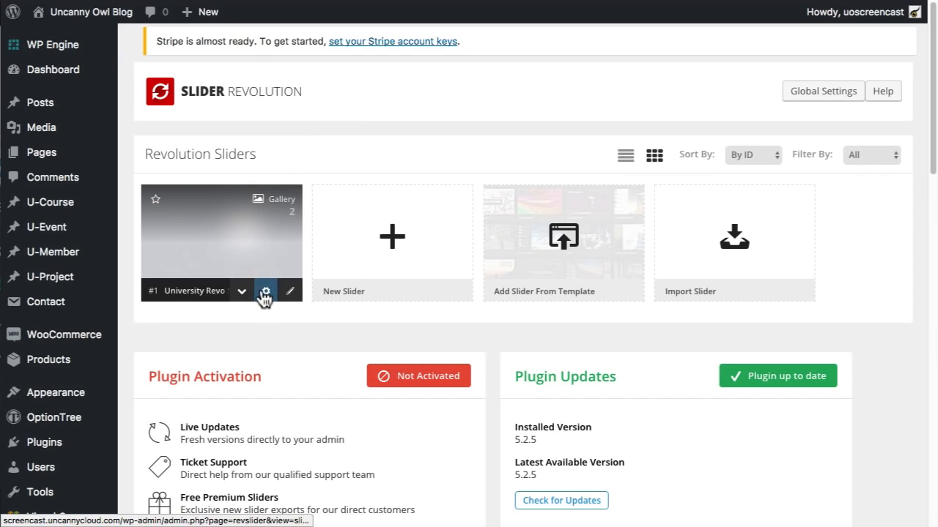
click(264, 288)
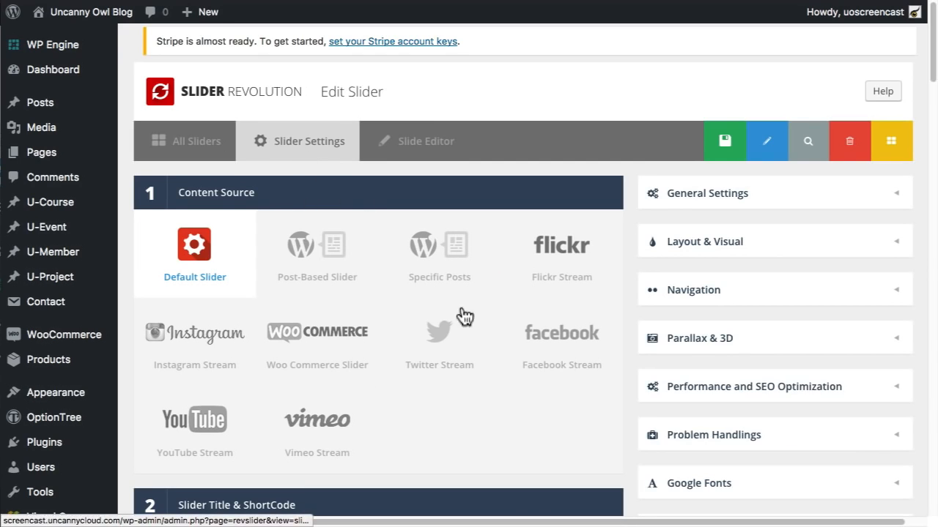
click(436, 146)
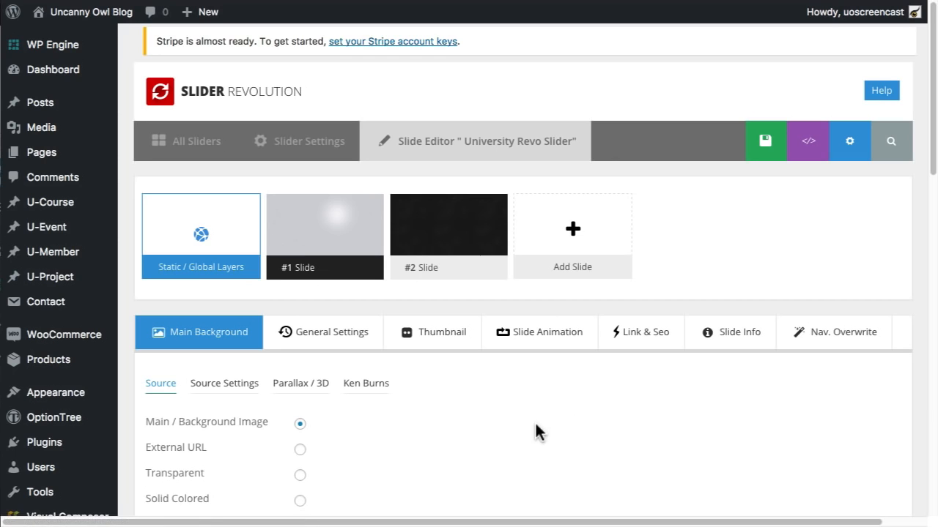
- Replace the first slide's "Education and Training Organization" heading text with "Economics Training"
scroll(933, 170, down, 4)
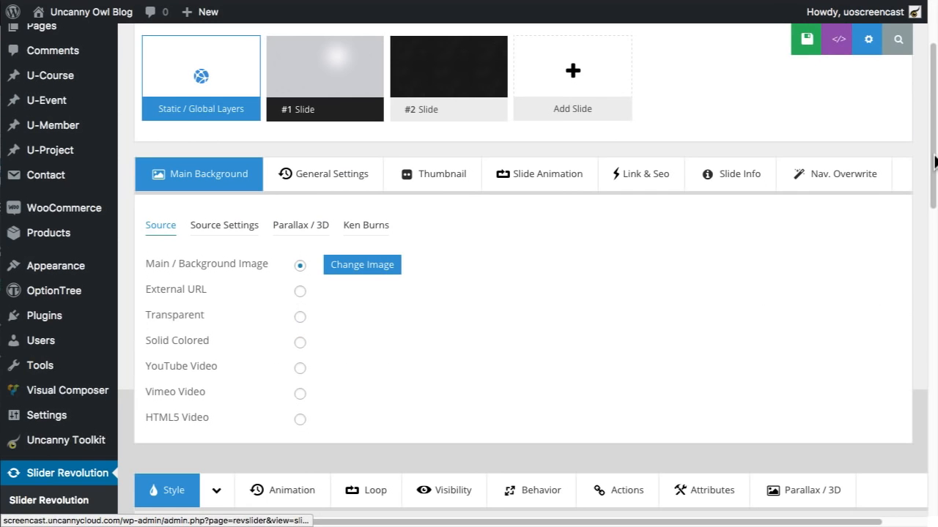
drag(933, 160, 933, 356)
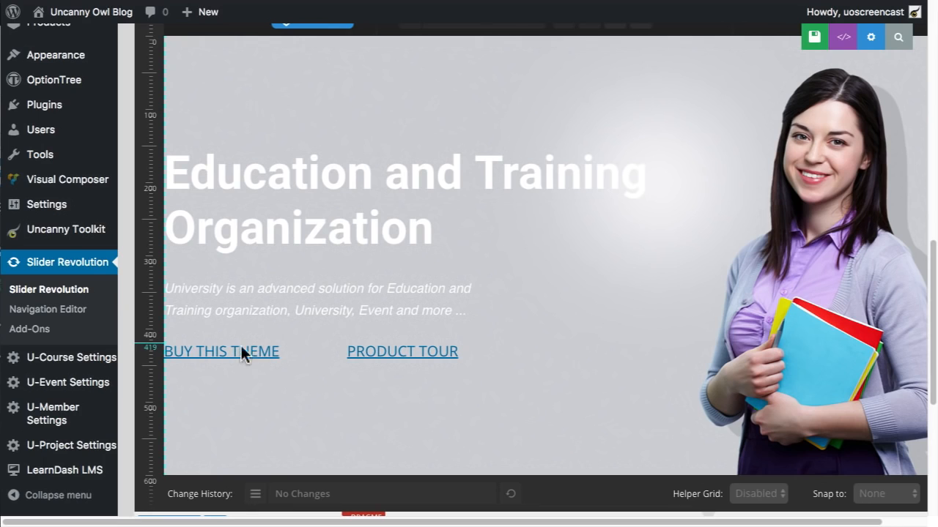
click(357, 276)
click(387, 211)
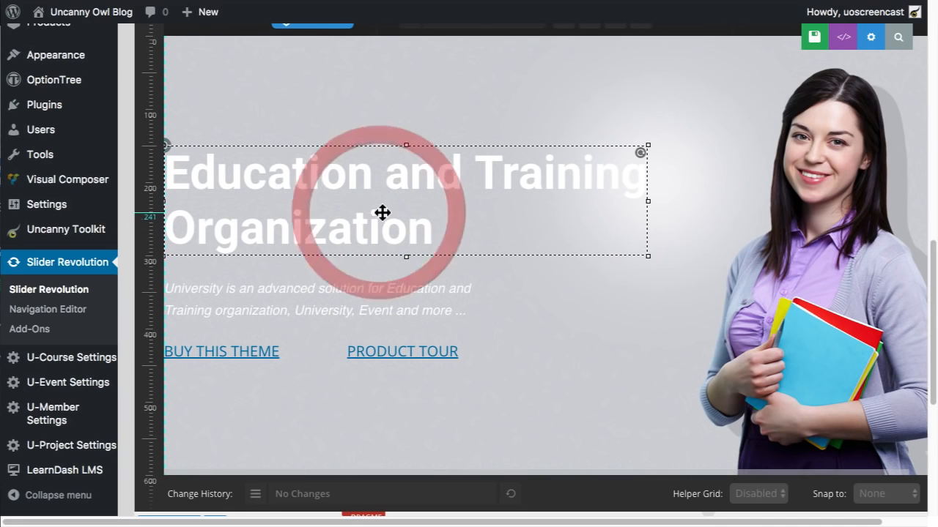
click(394, 212)
double_click(387, 220)
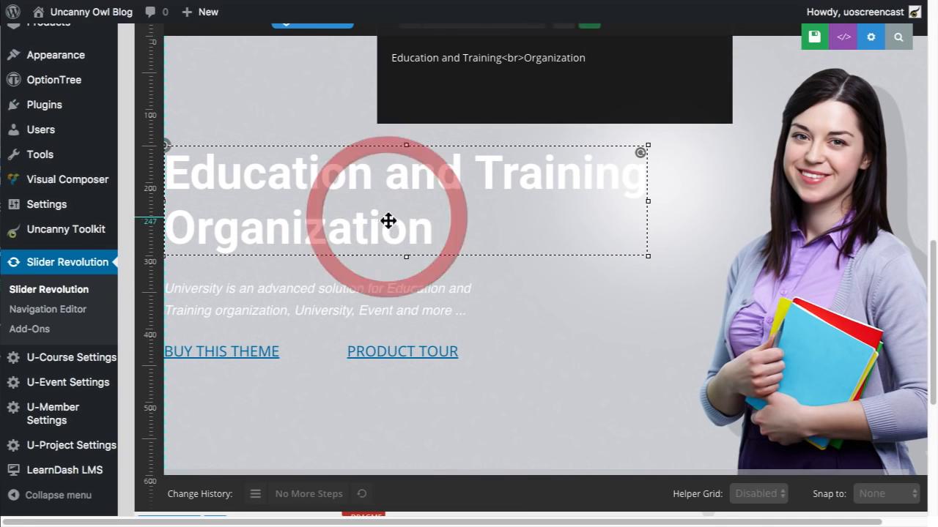
scroll(520, 255, up, 2)
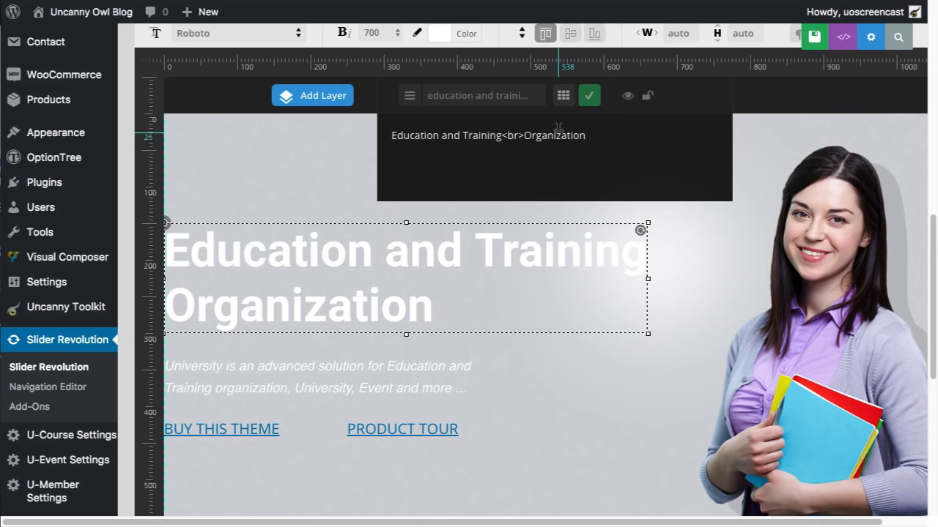
drag(612, 133, 395, 123)
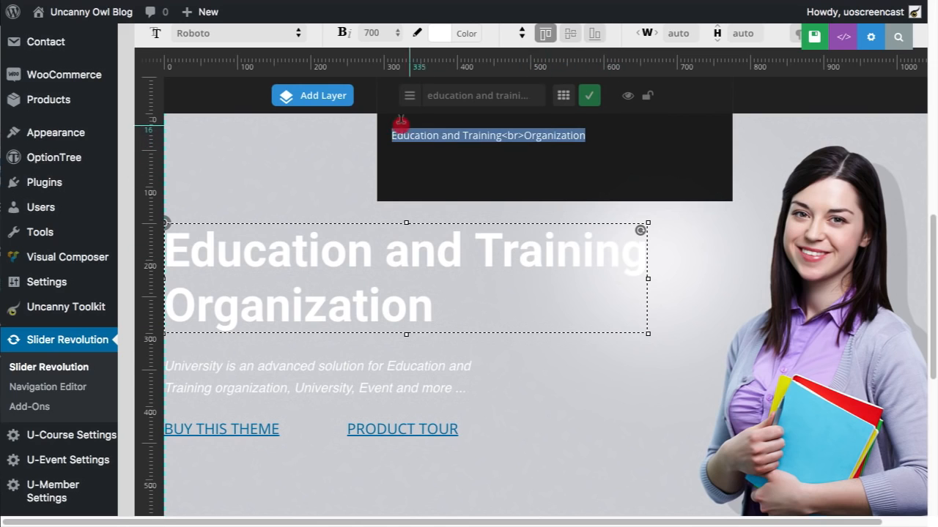
text(E)
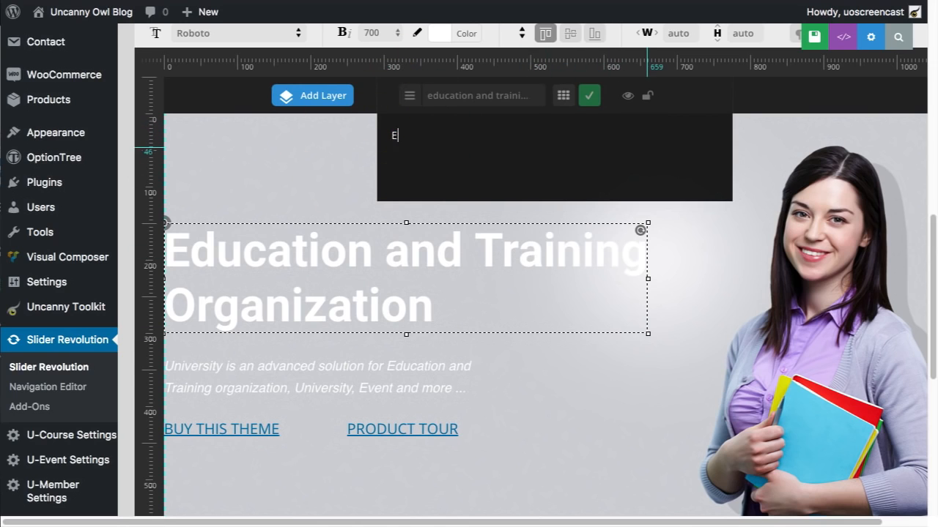
text(conomics Training)
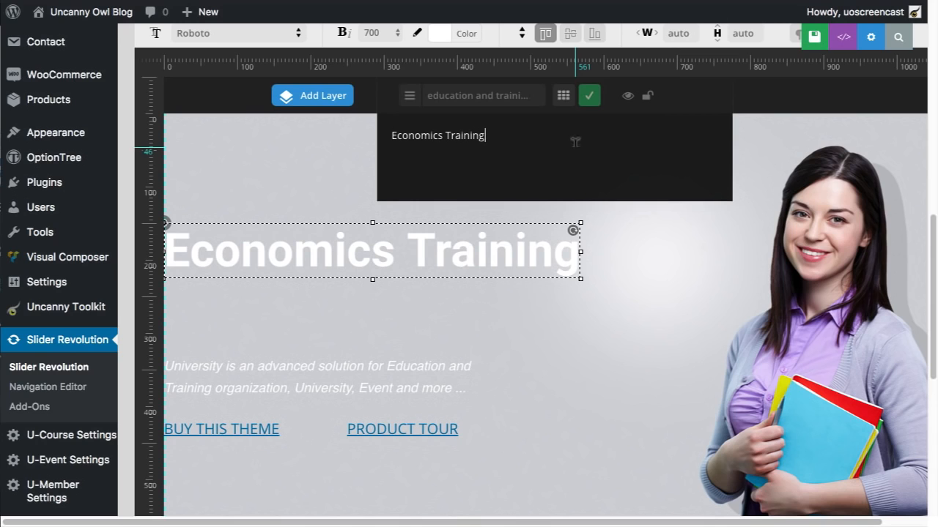
- Delete the description text layer and move the BUY THIS THEME and PRODUCT TOUR links up closer beneath the heading
click(446, 352)
click(410, 373)
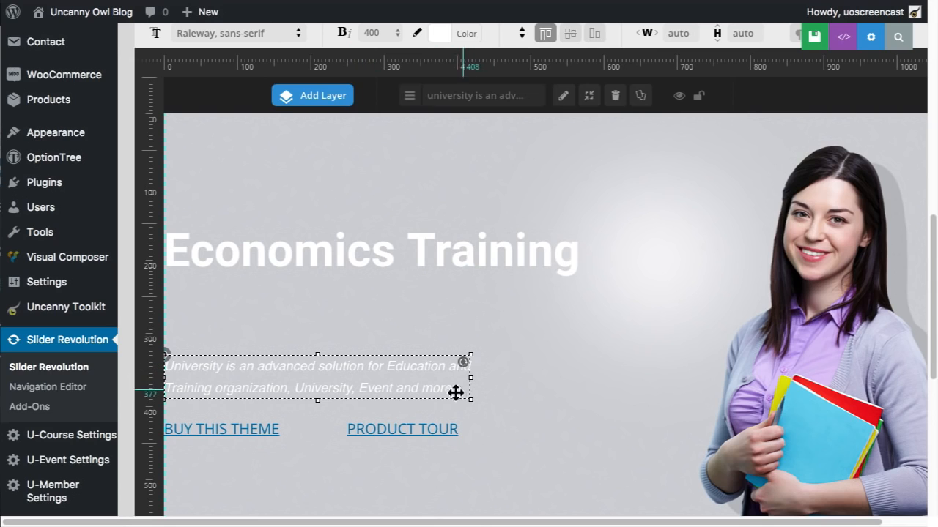
key(Delete)
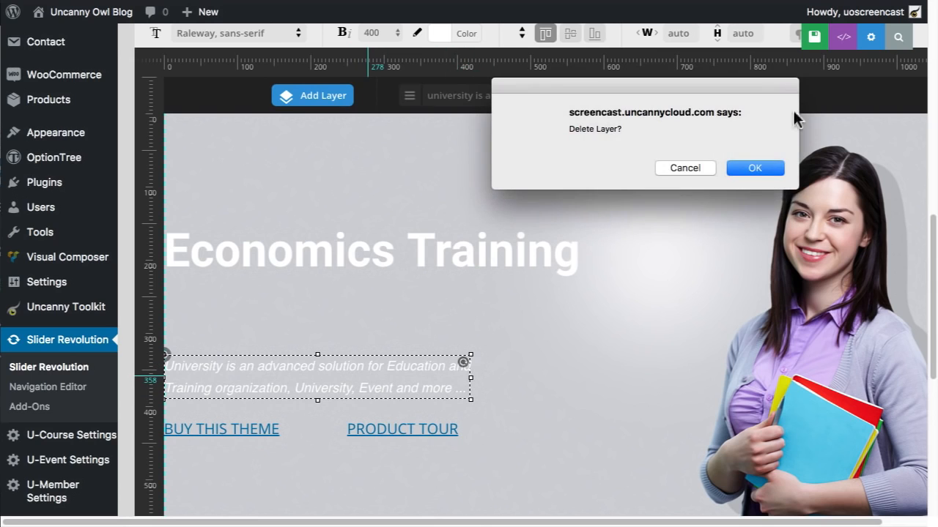
click(758, 170)
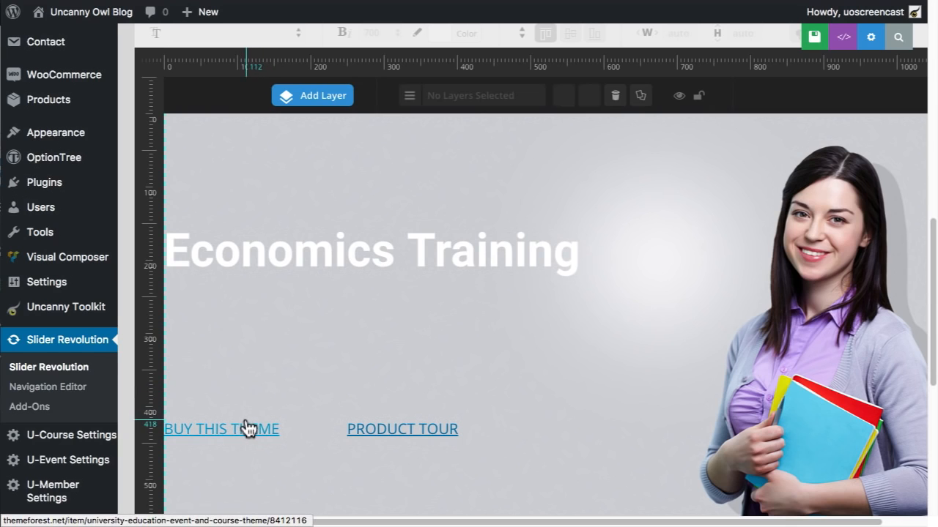
drag(247, 429, 265, 350)
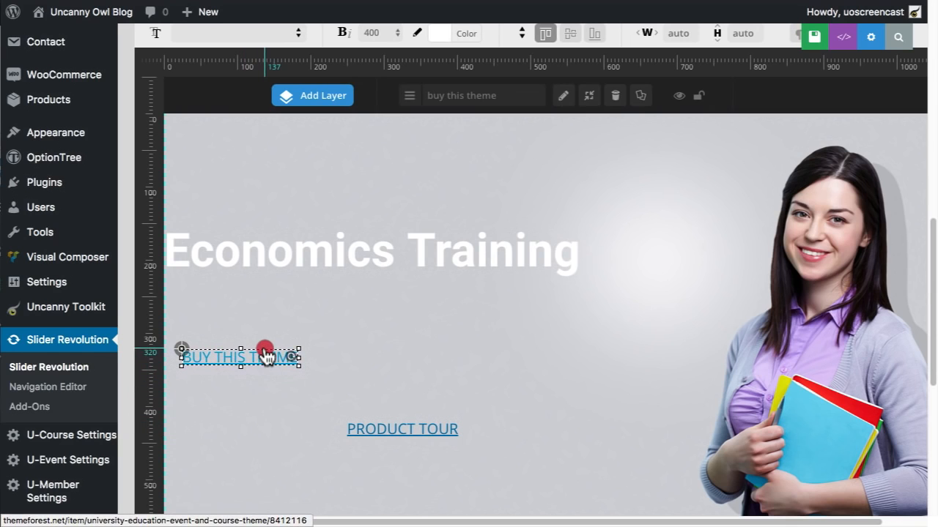
drag(397, 430, 429, 358)
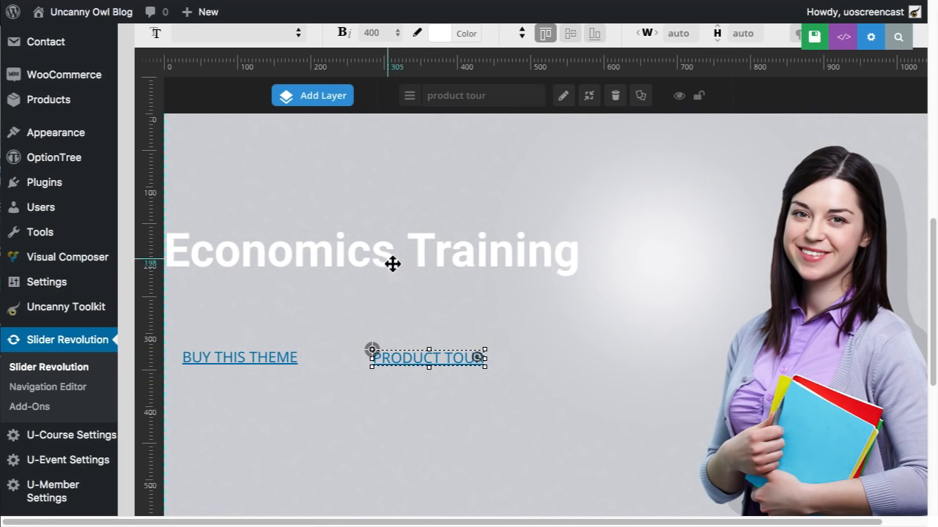
- Inspect the BUY THIS THEME layer's HTML and highlight the URL its link points to
click(241, 356)
click(698, 175)
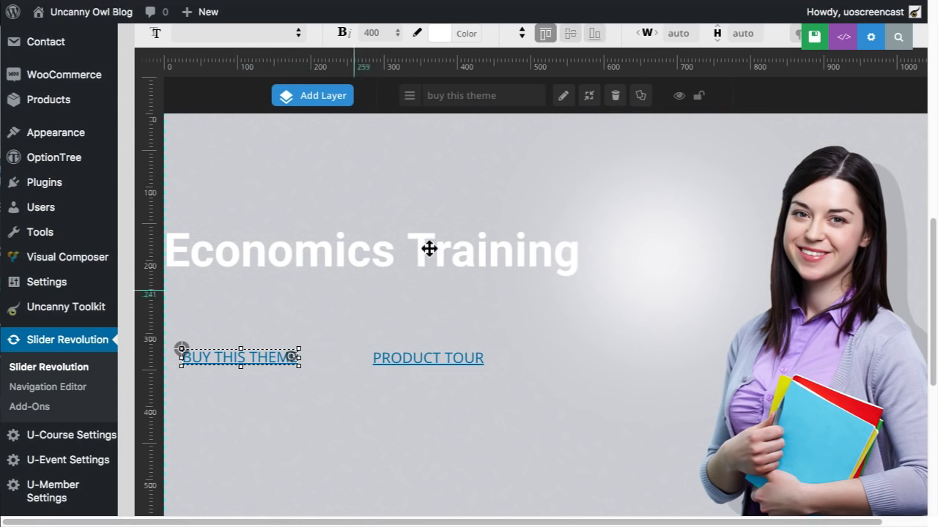
click(563, 96)
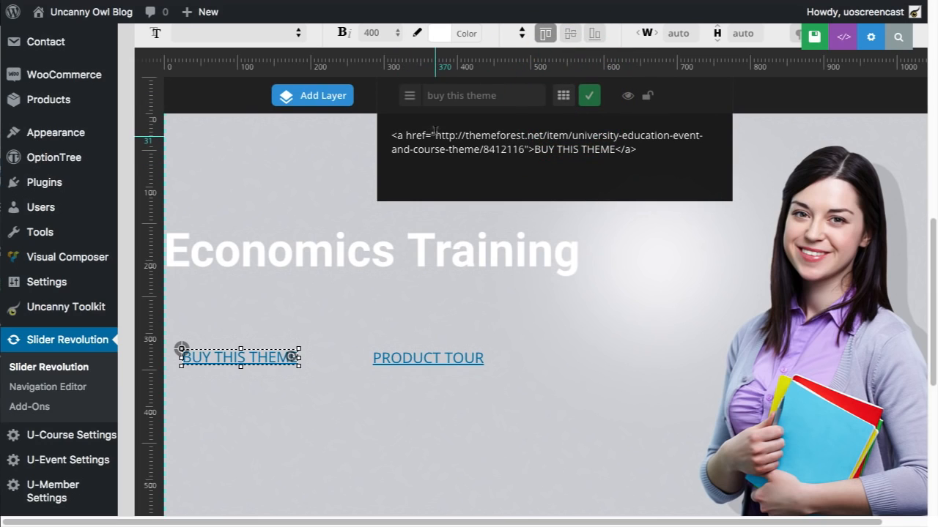
drag(435, 135, 525, 149)
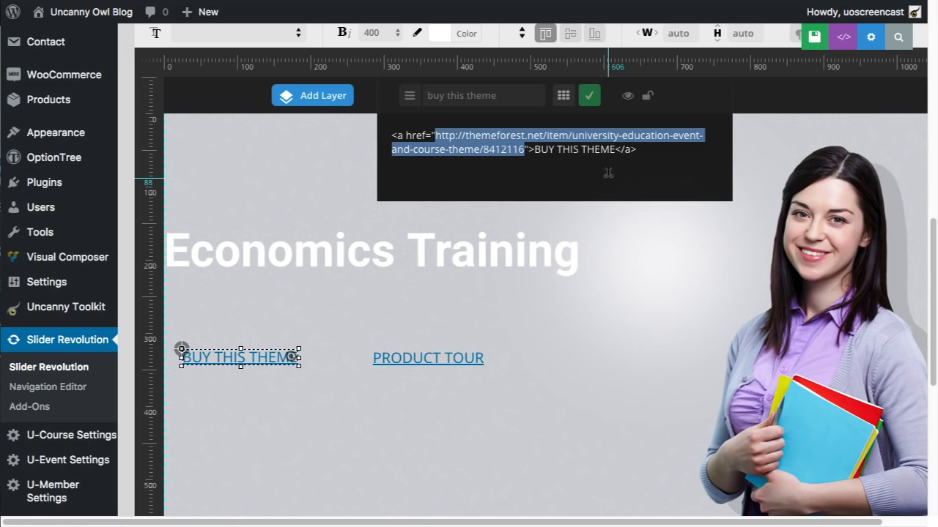
- Save the changes to the first slide
scroll(452, 392, down, 3)
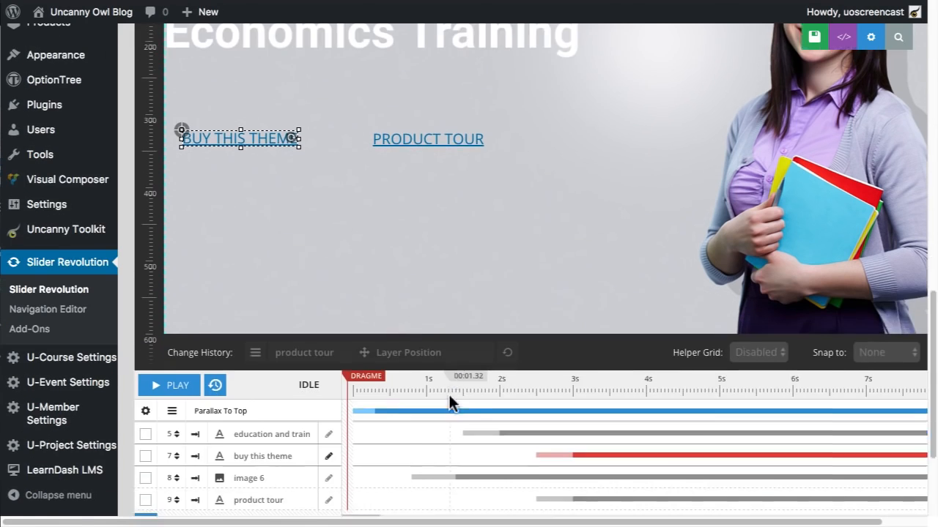
scroll(447, 396, down, 2)
scroll(440, 451, up, 10)
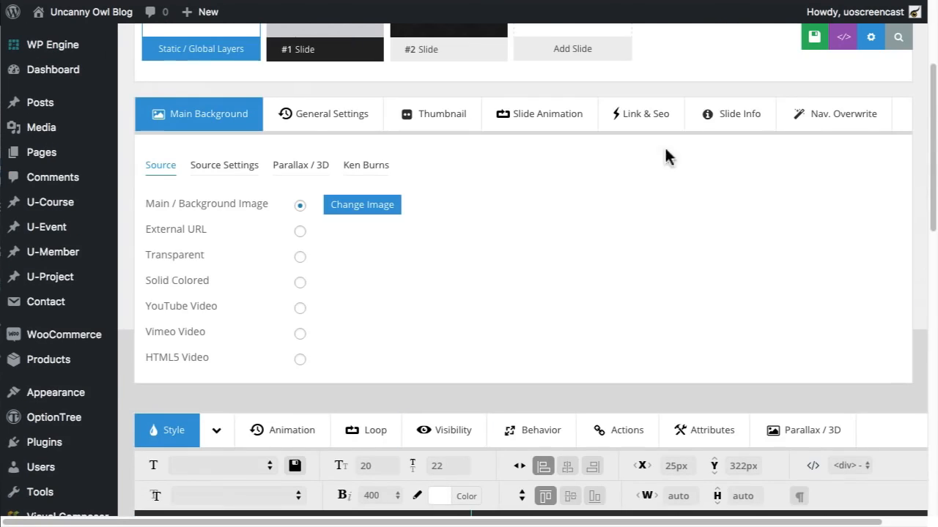
click(814, 37)
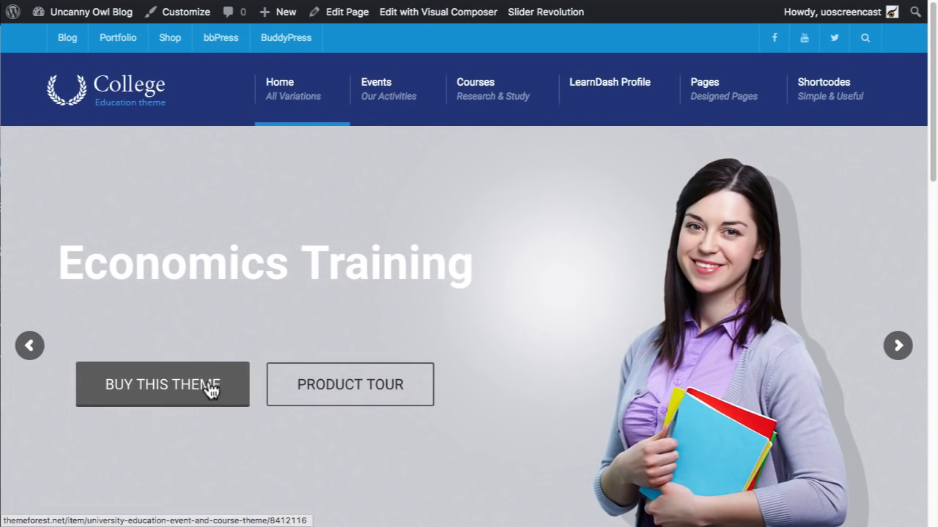
- Check the public home page from the edited slider through the introduction columns to the footer
scroll(594, 359, down, 5)
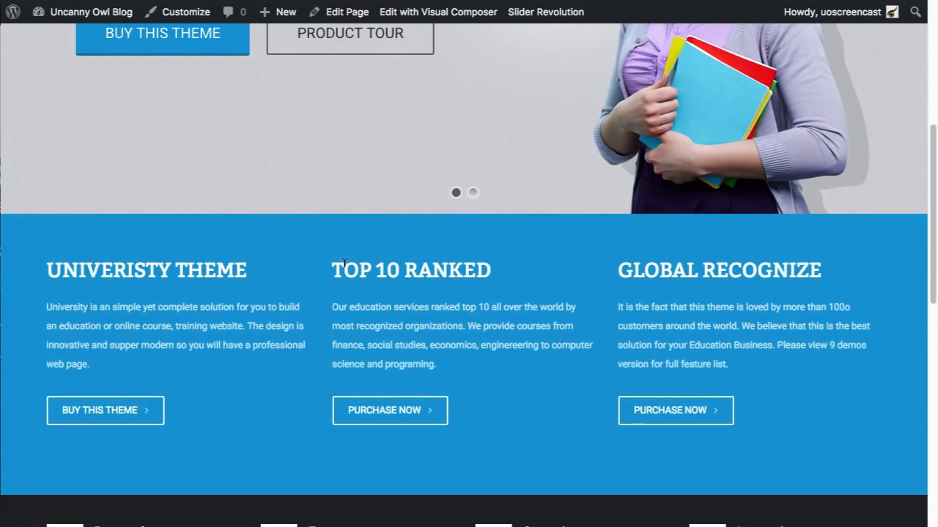
scroll(568, 425, down, 8)
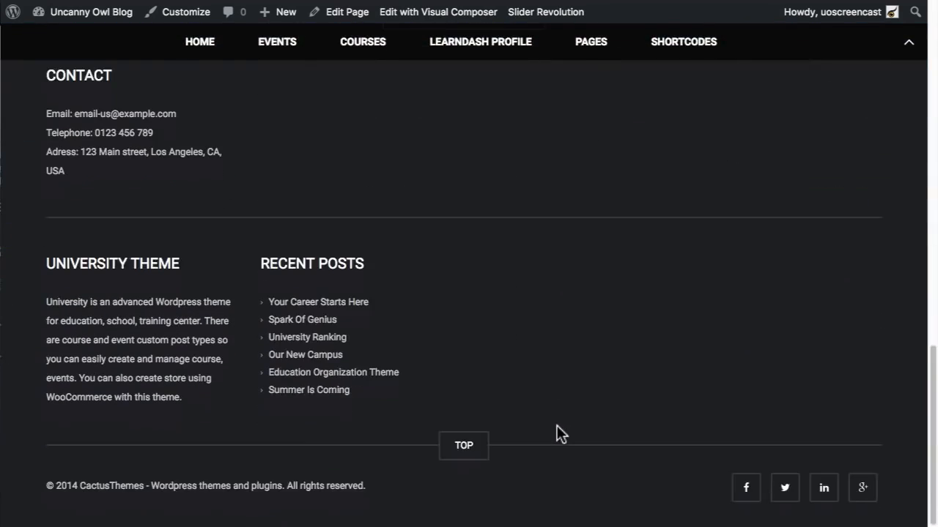
scroll(558, 427, up, 12)
scroll(557, 427, up, 2)
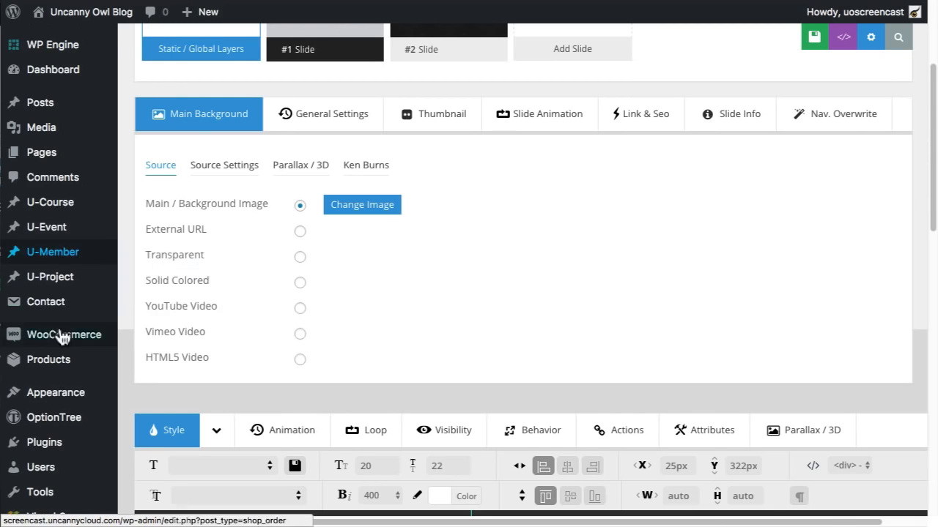
- Start adding a new course from the LearnDash course list
scroll(63, 336, down, 4)
scroll(73, 476, down, 2)
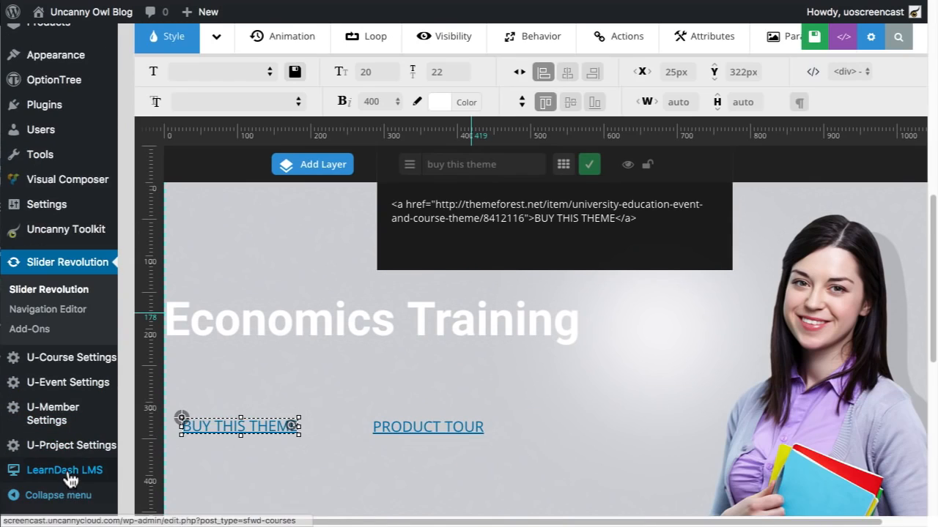
mouse_move(114, 475)
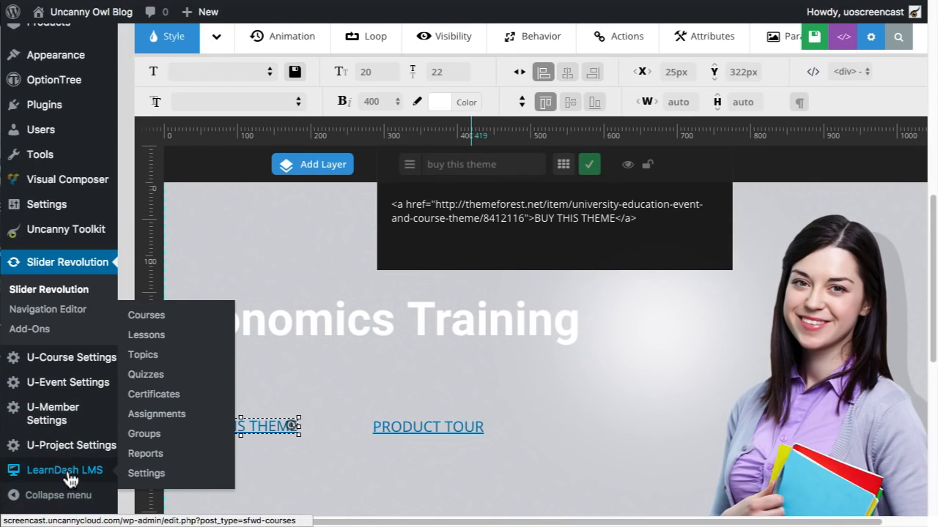
click(159, 317)
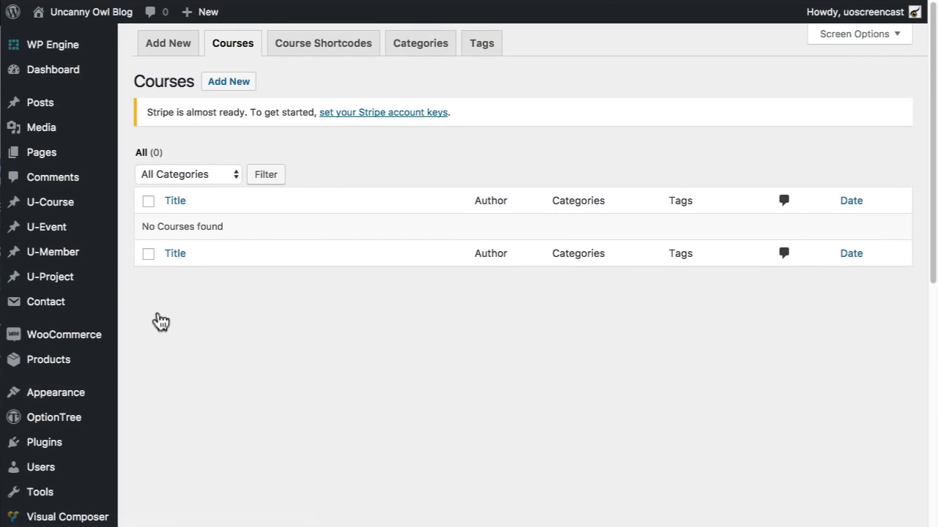
click(222, 83)
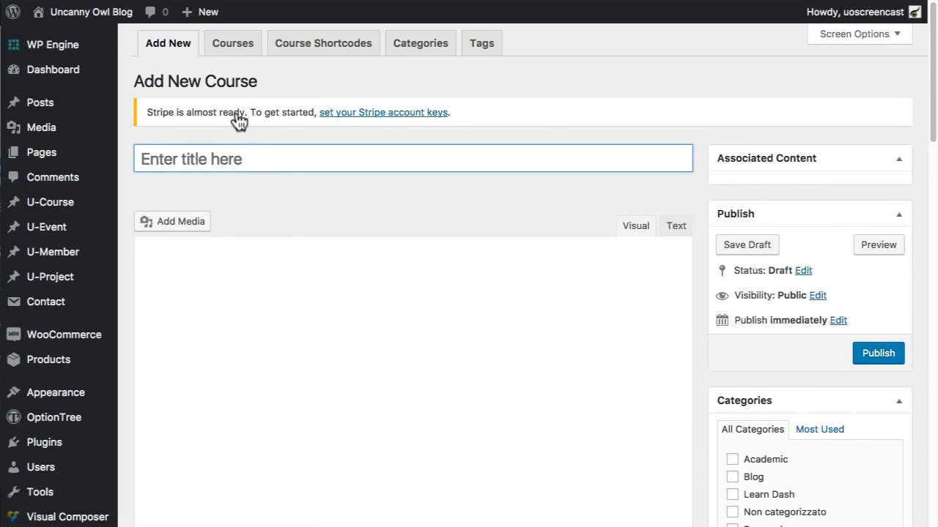
- Title the new course "Introduction to Microeconomics"
click(365, 153)
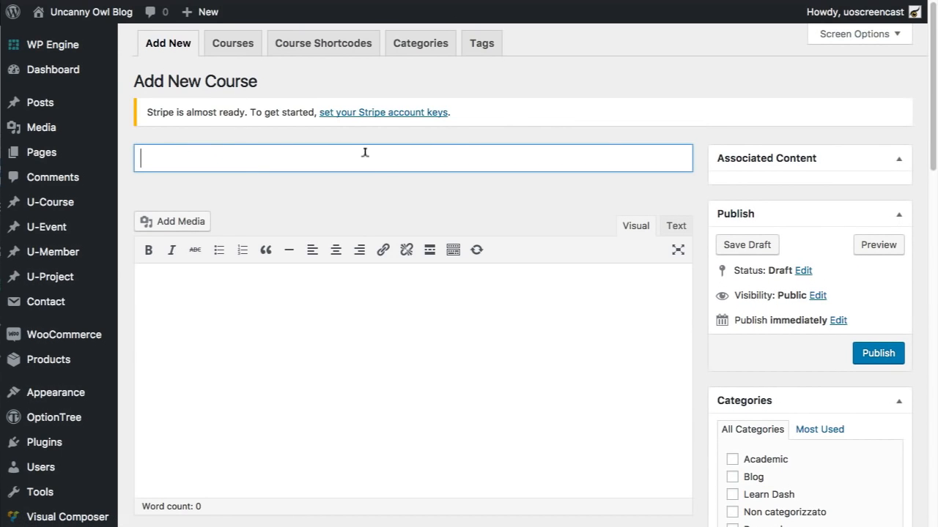
click(365, 158)
text(Introd)
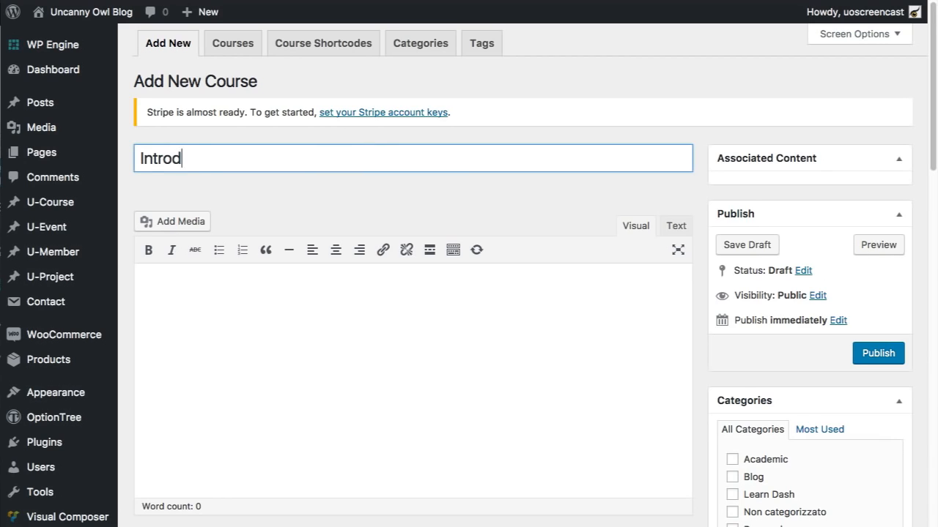
text(uction to Micro)
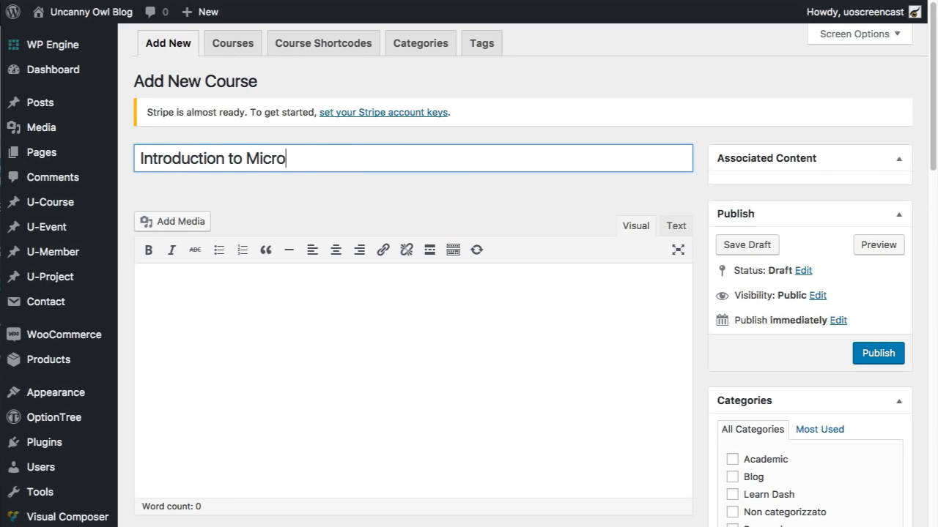
text(economics)
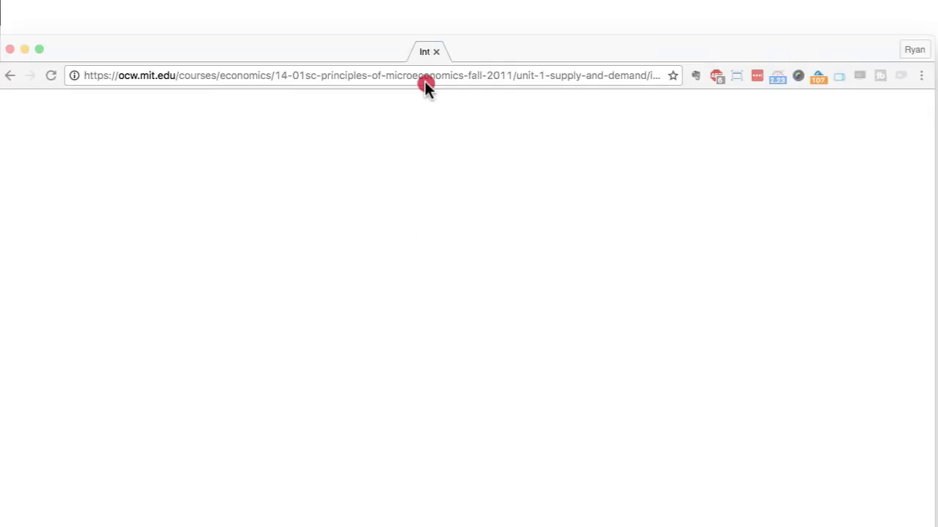
- Copy the session overview paragraph from the MIT OpenCourseWare Introduction to Microeconomics page and paste it as the course description
drag(425, 82, 453, 75)
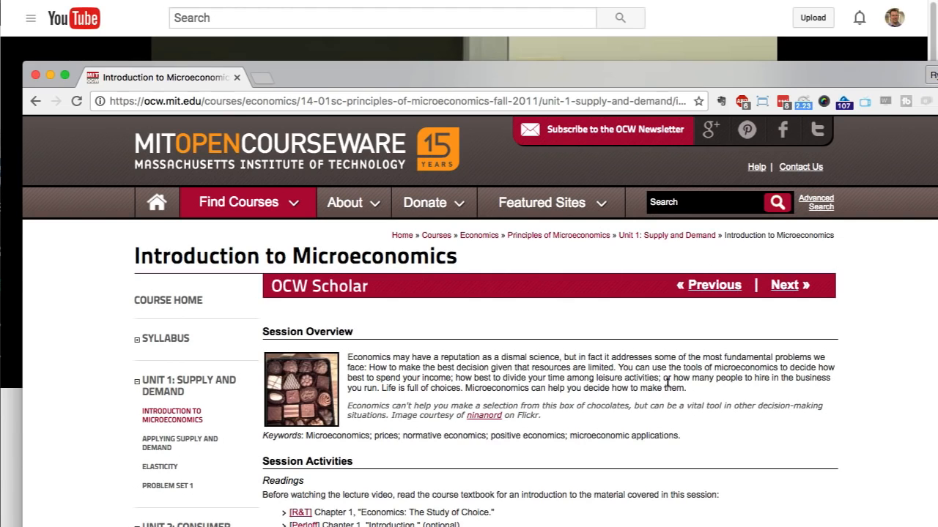
drag(687, 388, 356, 348)
key(super+c)
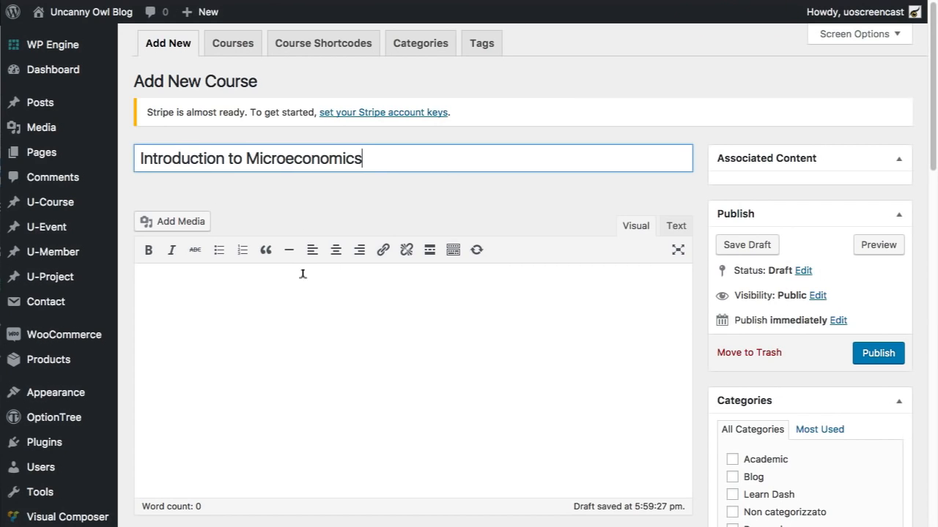
click(302, 273)
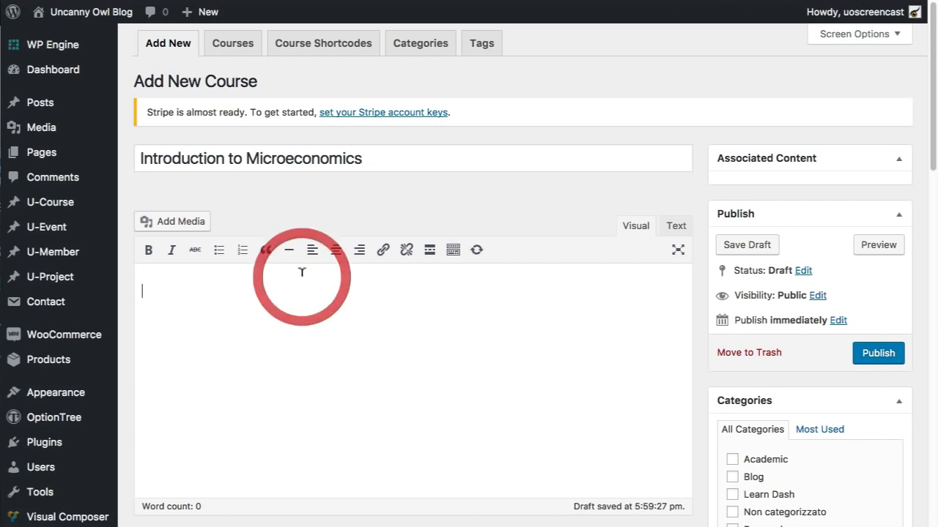
key(super+v)
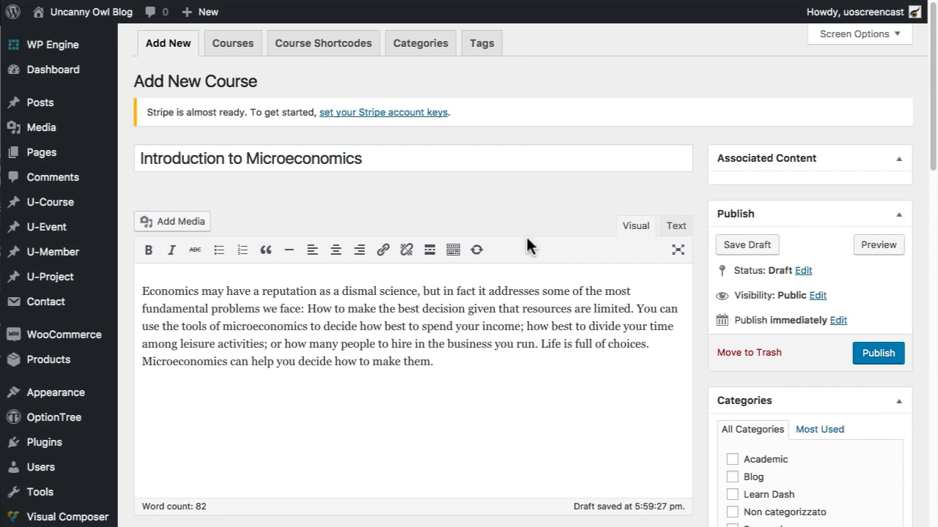
- Publish the Introduction to Microeconomics course
drag(399, 157, 237, 168)
scroll(512, 234, down, 2)
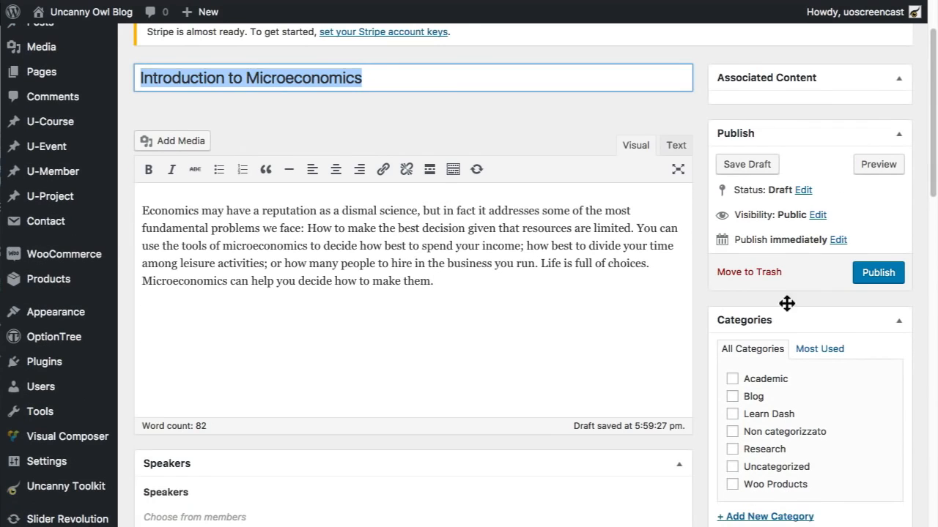
click(878, 271)
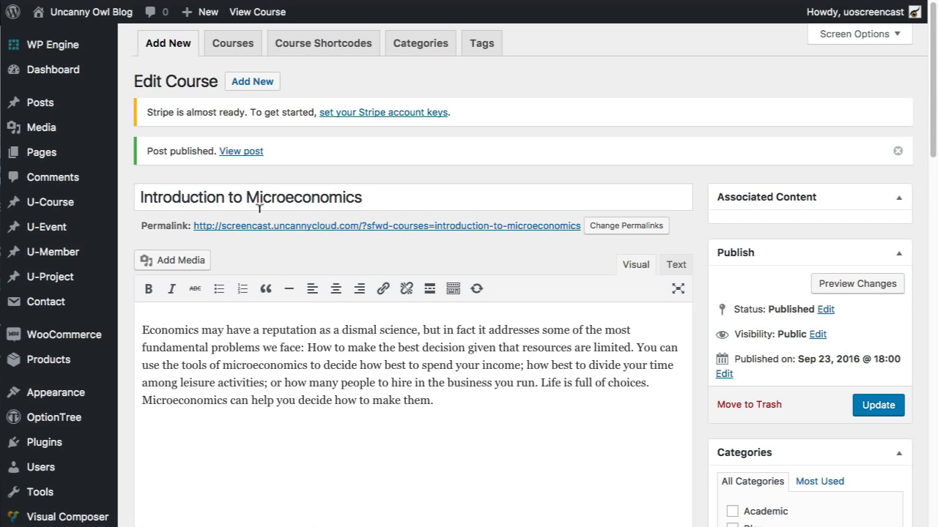
- Change the site's permalink structure to Post name and save the permalink settings
scroll(95, 381, down, 3)
mouse_move(55, 434)
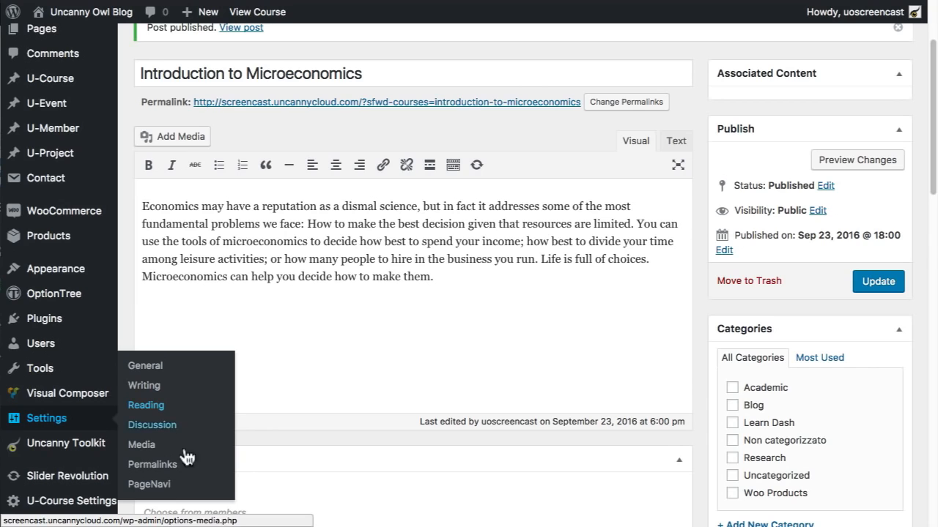
click(164, 466)
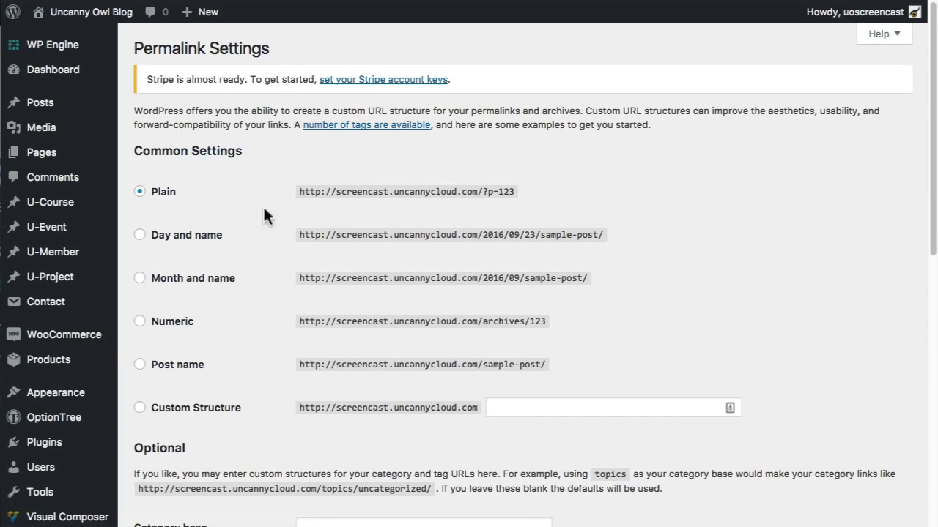
click(158, 366)
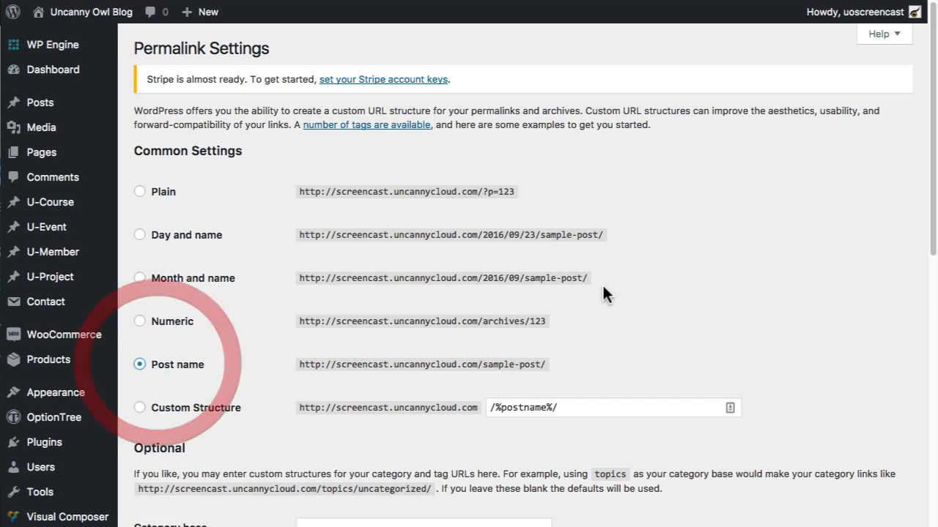
scroll(603, 293, down, 3)
scroll(603, 293, down, 12)
click(179, 453)
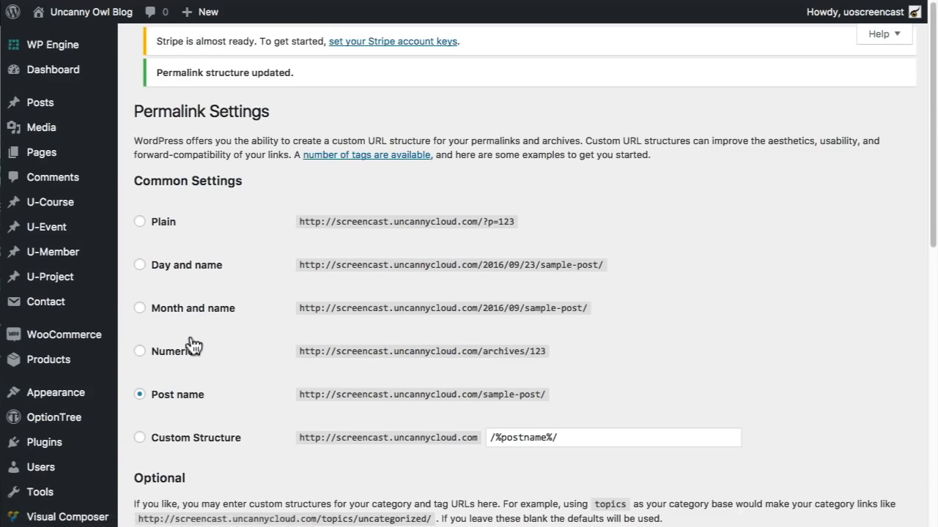
- Reopen the Introduction to Microeconomics course for editing from the LearnDash course list
scroll(21, 496, down, 10)
scroll(62, 515, down, 5)
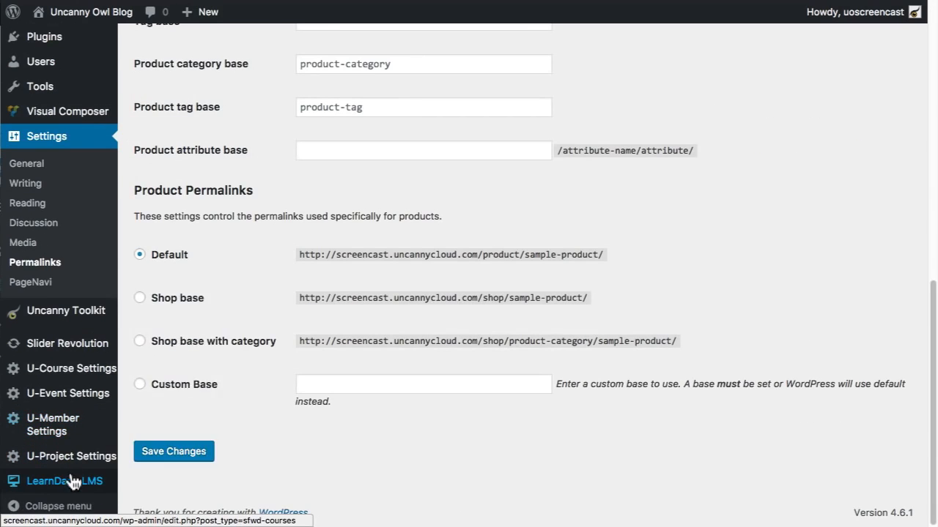
mouse_move(65, 484)
click(143, 296)
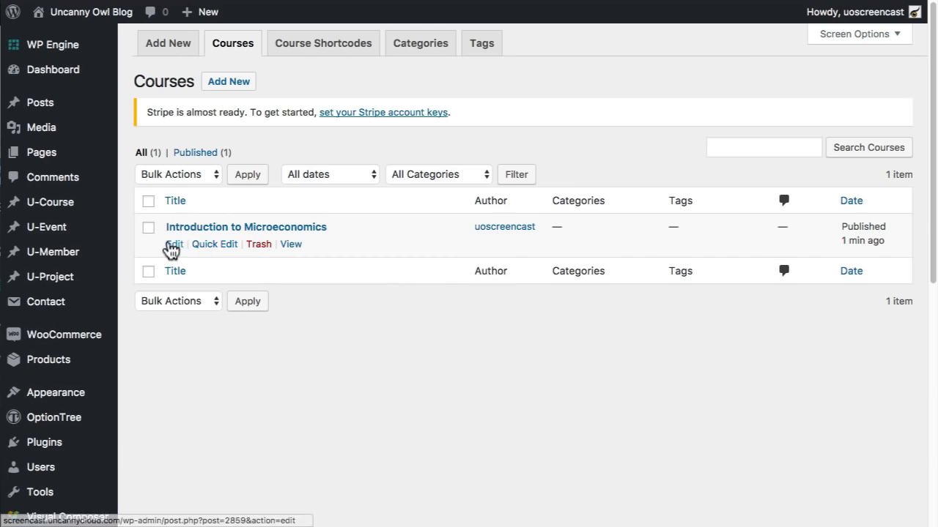
click(174, 244)
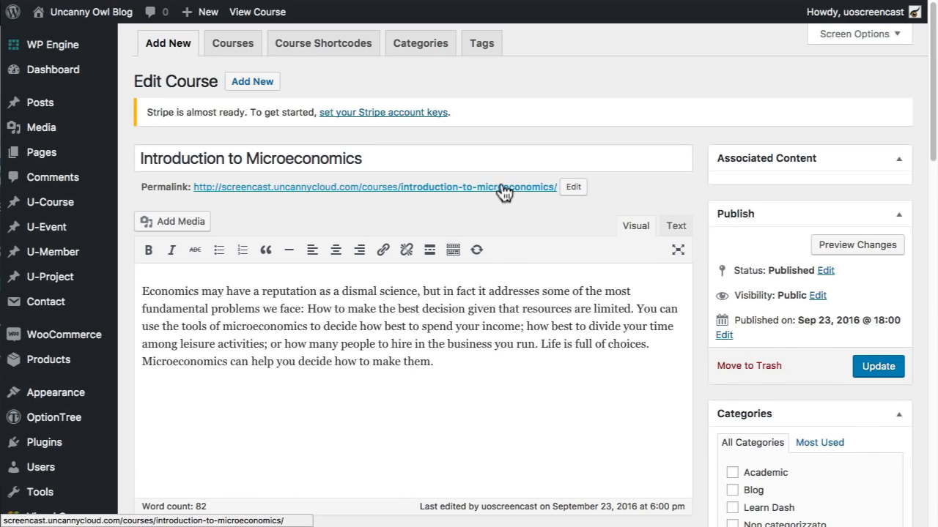
- Review the course's title, description and the option boxes around and below the editor
drag(377, 155, 181, 157)
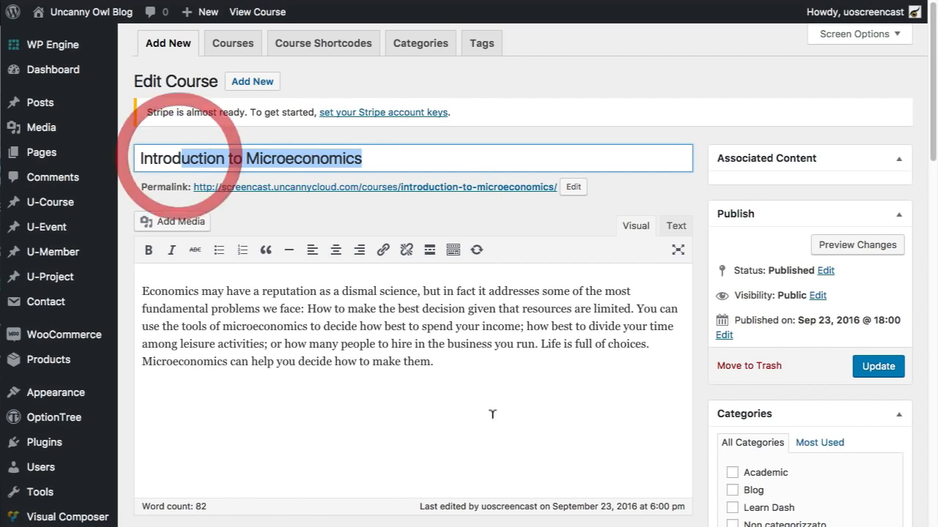
drag(513, 369, 167, 268)
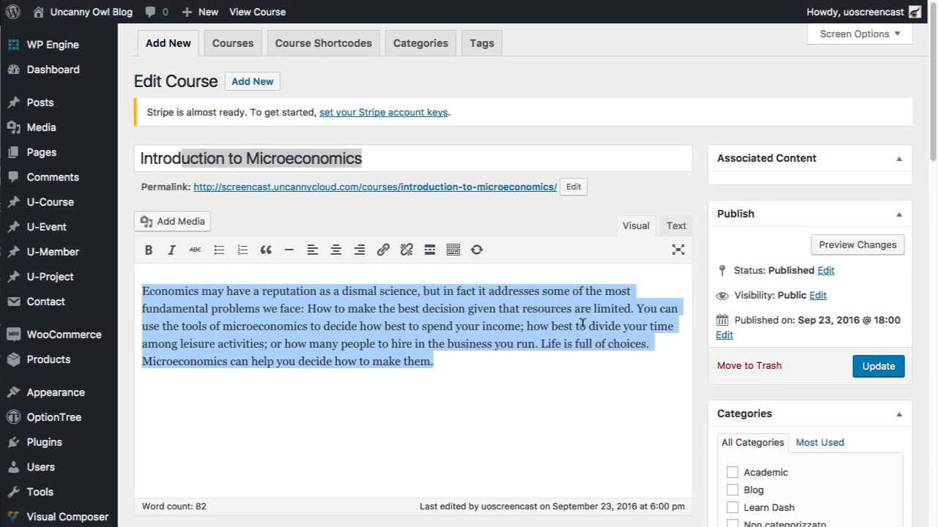
scroll(560, 339, down, 1)
scroll(538, 288, down, 1)
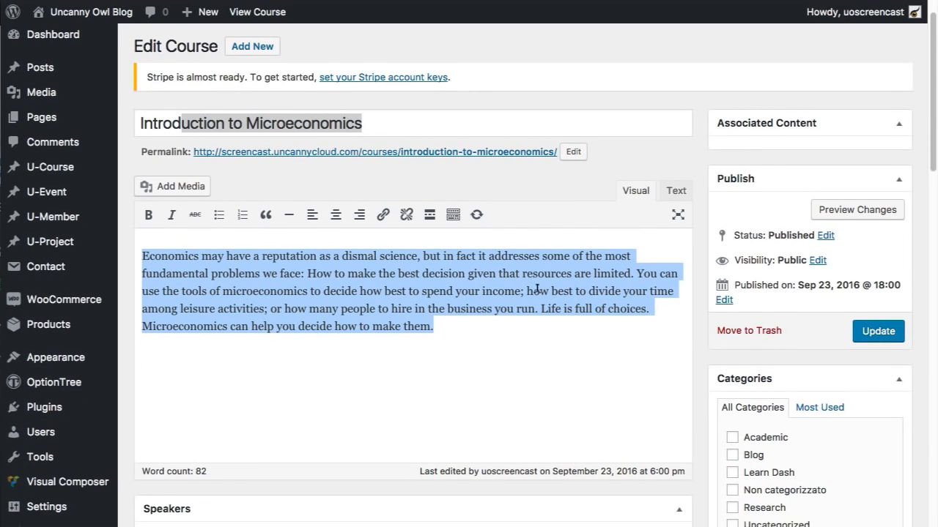
scroll(569, 329, down, 5)
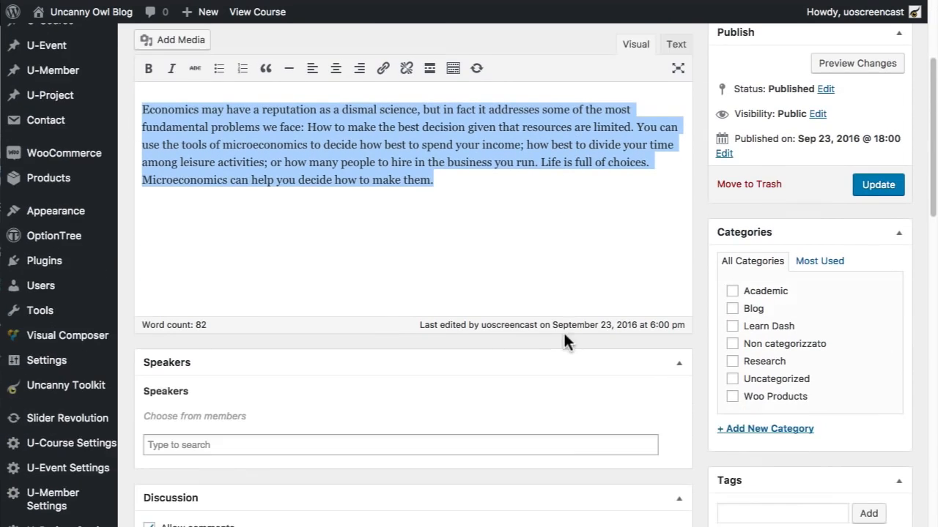
scroll(568, 333, down, 2)
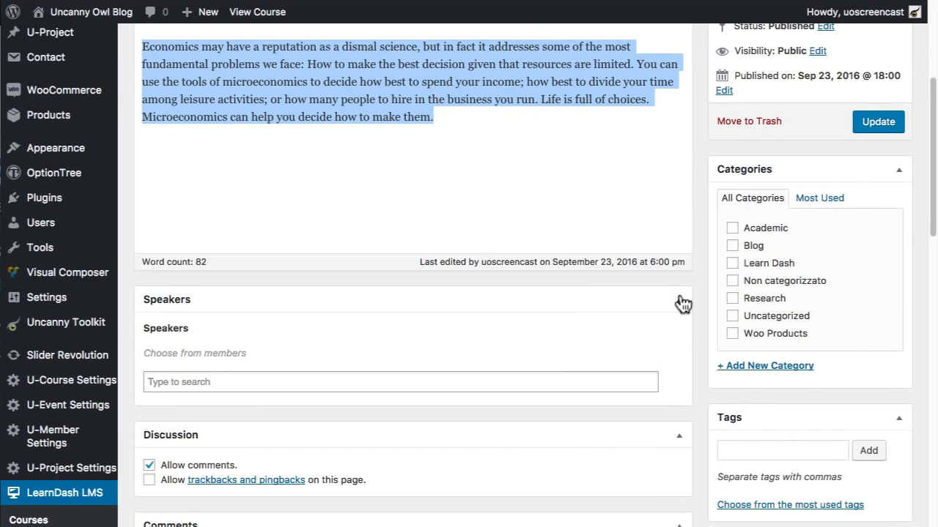
scroll(595, 370, up, 6)
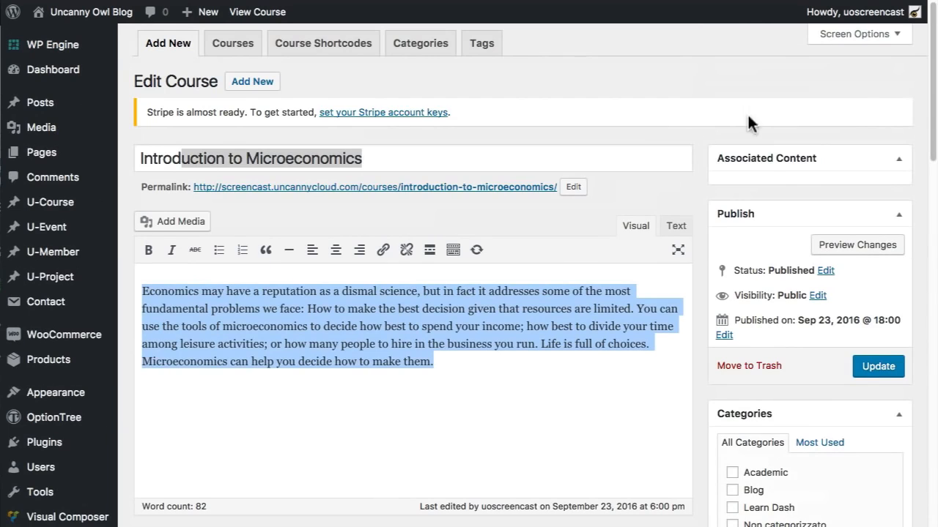
- Hide the Categories and Revolution Slider Options boxes from the course edit screen
click(889, 37)
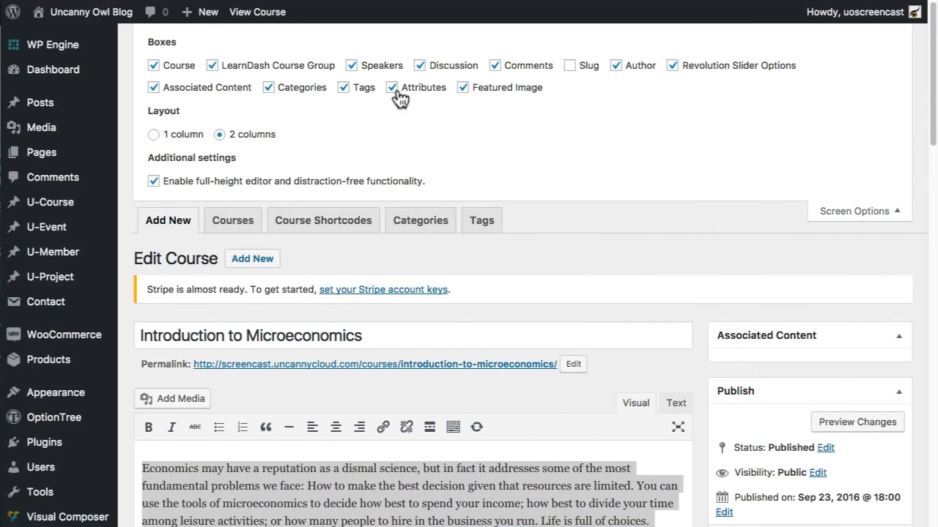
click(291, 86)
click(737, 67)
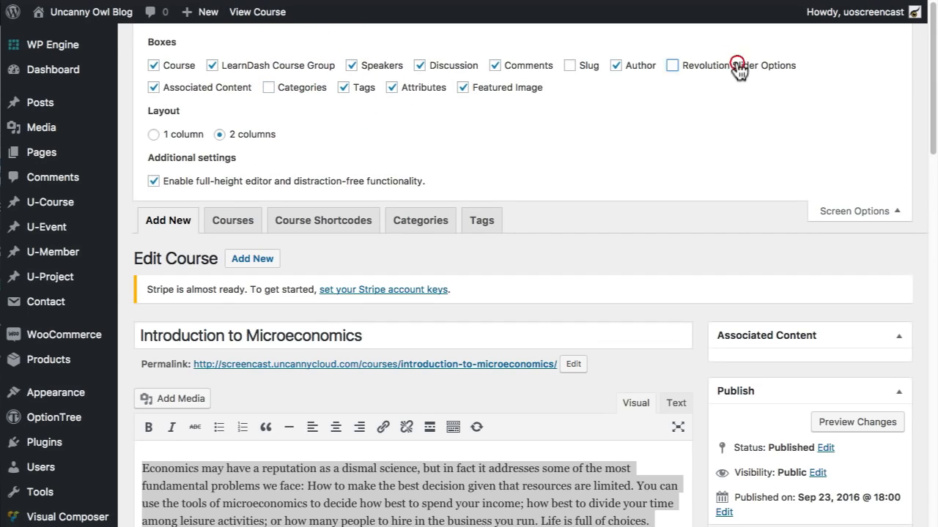
- Hide the Author box on the course edit screen and update the Introduction to Microeconomics course
click(642, 76)
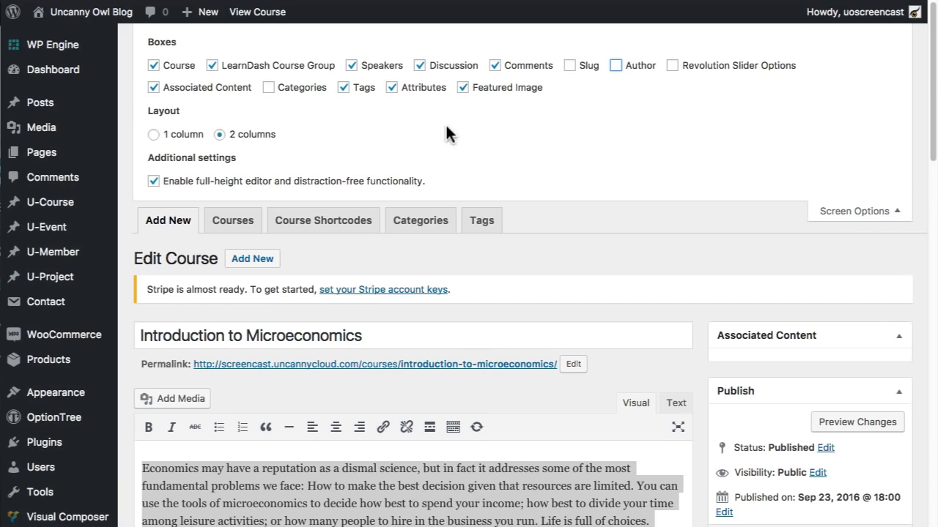
scroll(711, 212, down, 3)
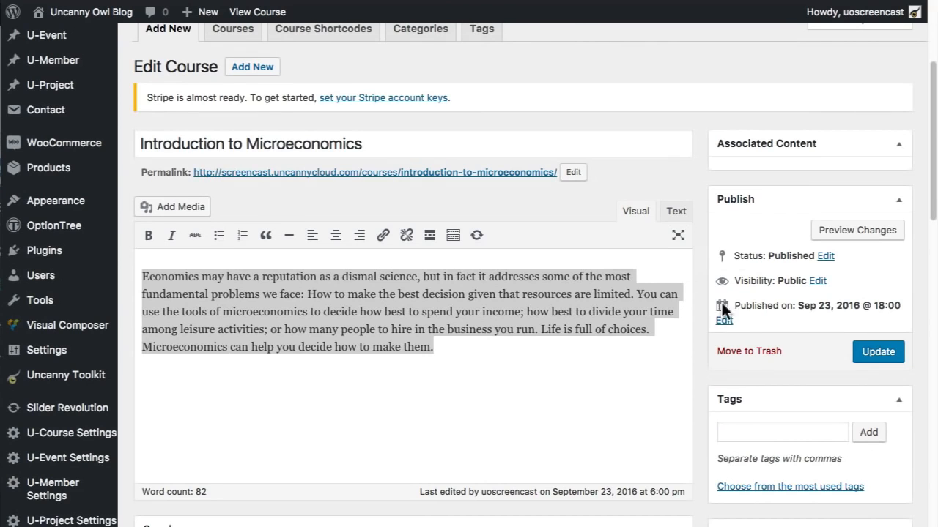
click(877, 352)
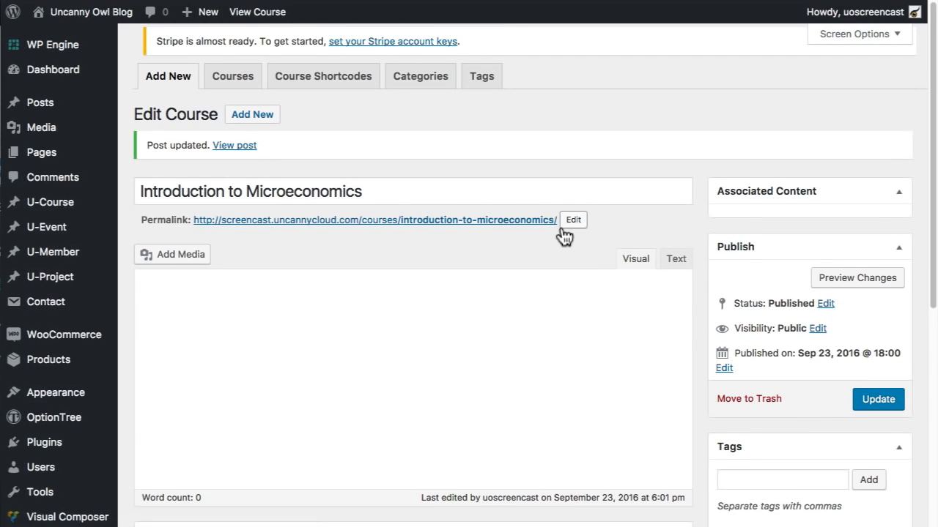
- In the site's Discussion settings, disallow people from posting comments on new articles and save the changes
scroll(578, 326, down, 5)
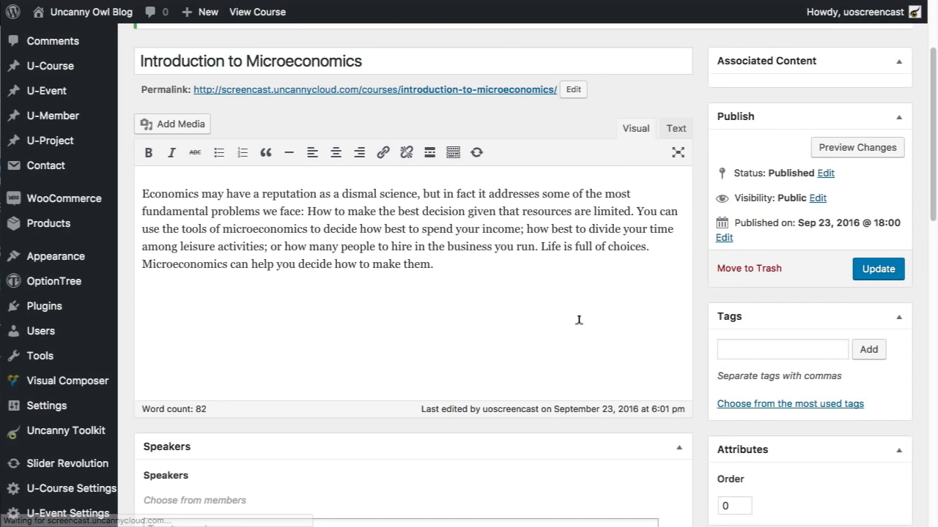
scroll(580, 326, down, 1)
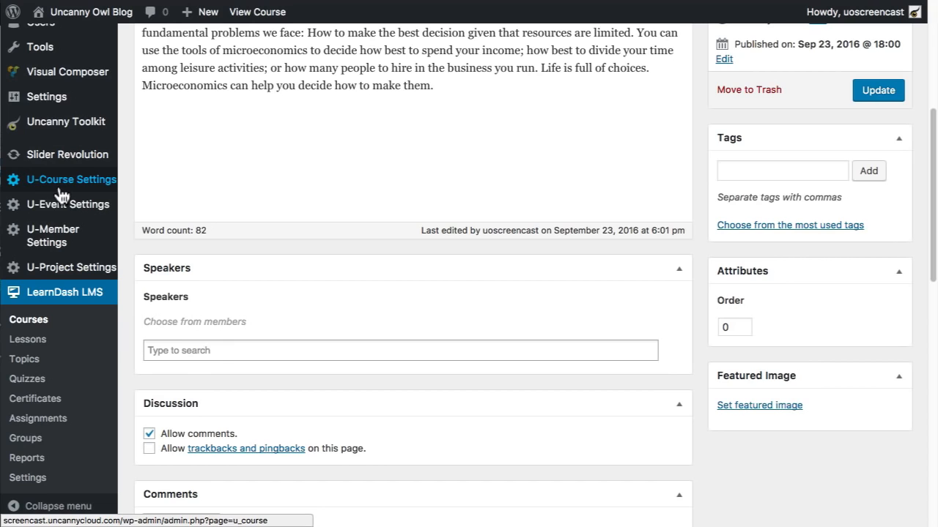
scroll(44, 195, up, 1)
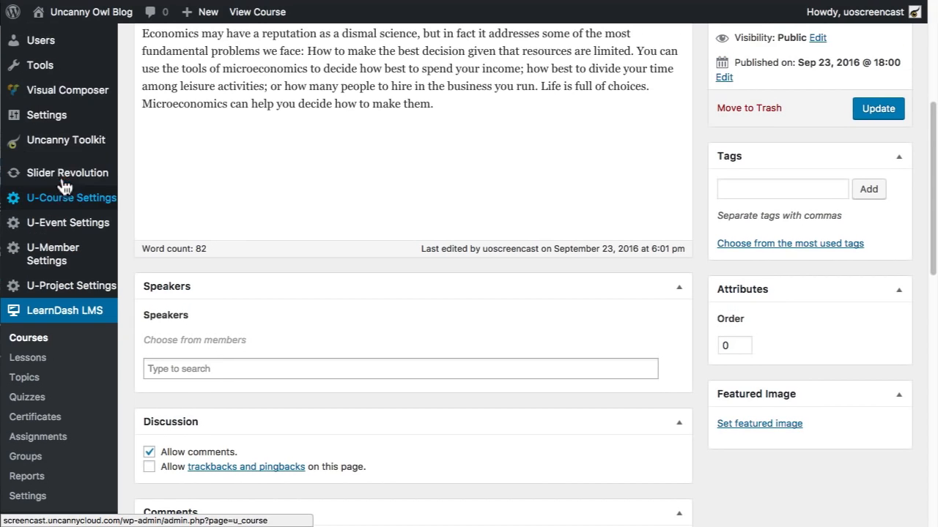
mouse_move(51, 125)
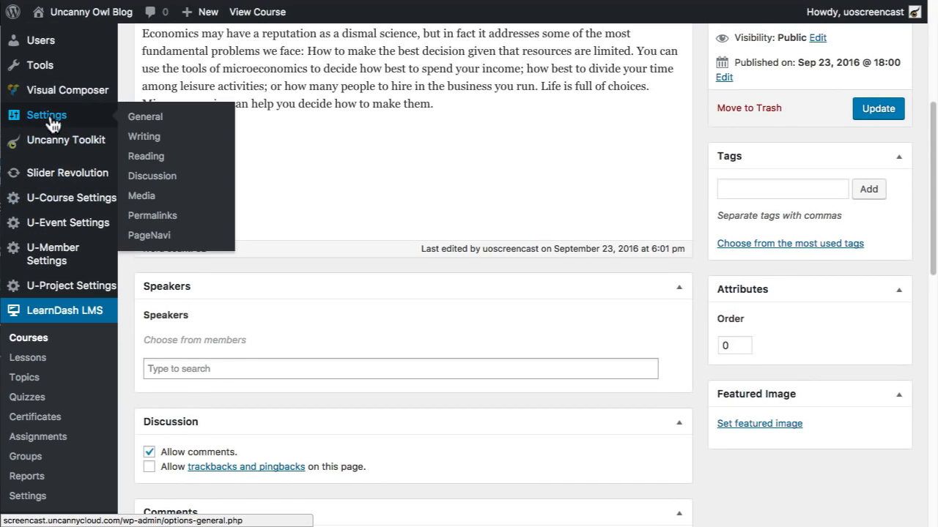
click(159, 178)
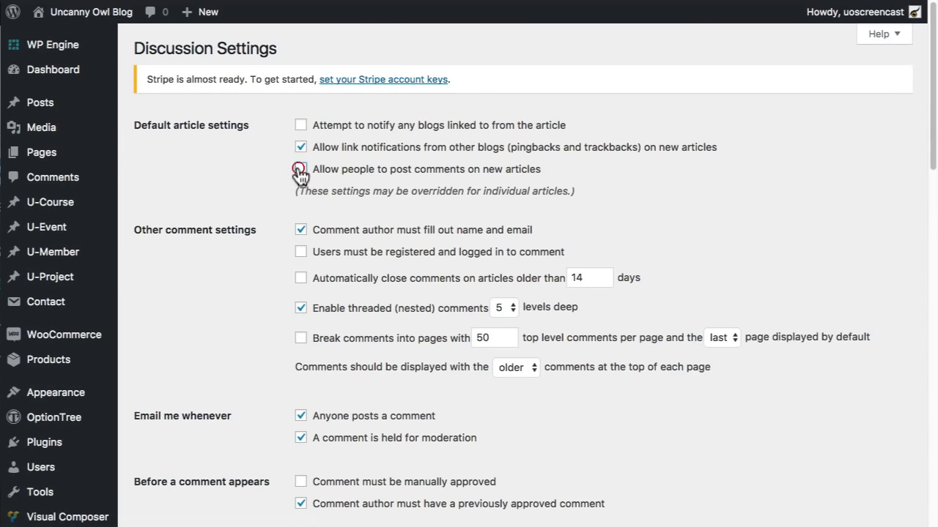
click(300, 170)
scroll(179, 290, down, 20)
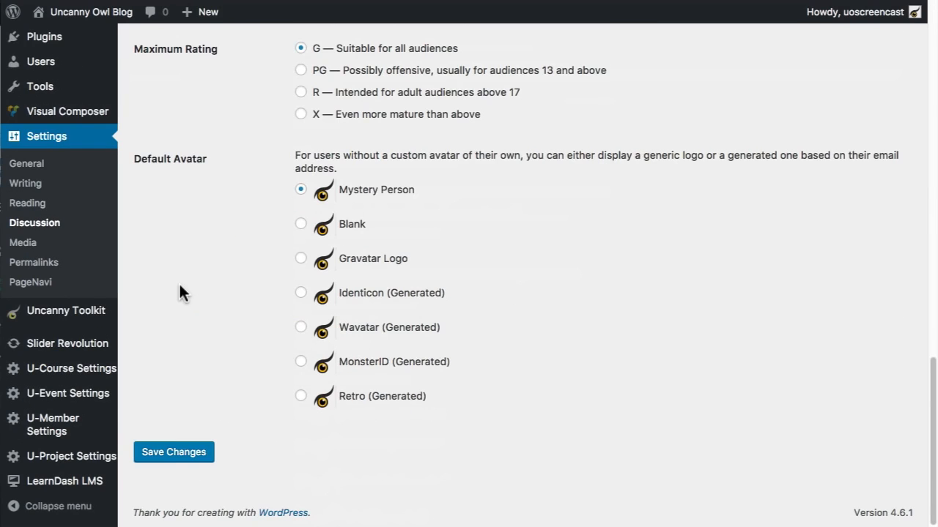
click(168, 453)
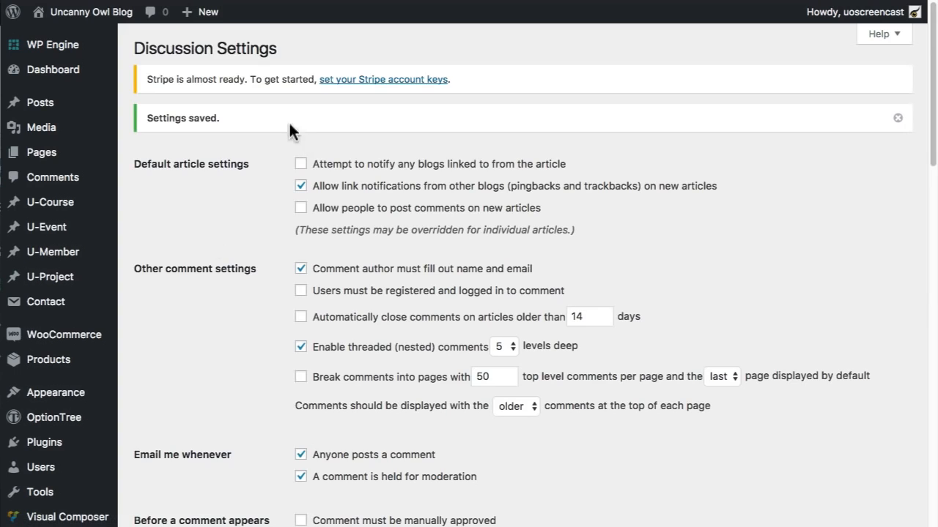
- Return to the Introduction to Microeconomics course, disallow comments on it and update the course
mouse_move(15, 0)
mouse_down()
mouse_move(53, 59)
mouse_move(93, 24)
mouse_up()
click(93, 23)
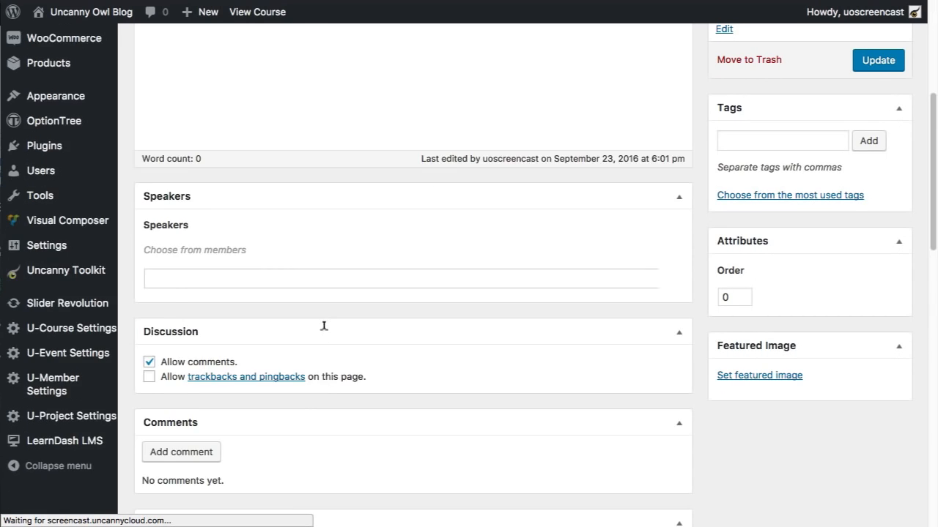
click(148, 415)
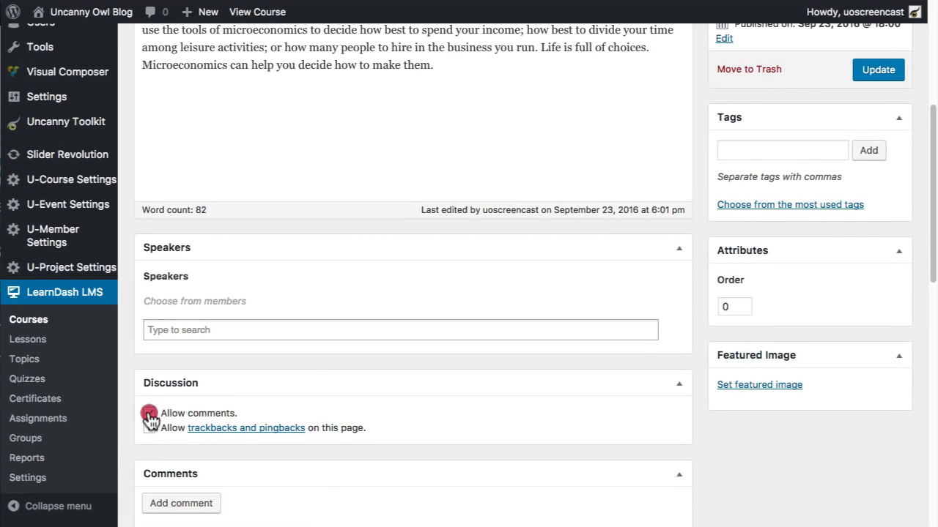
scroll(517, 331, up, 4)
click(882, 322)
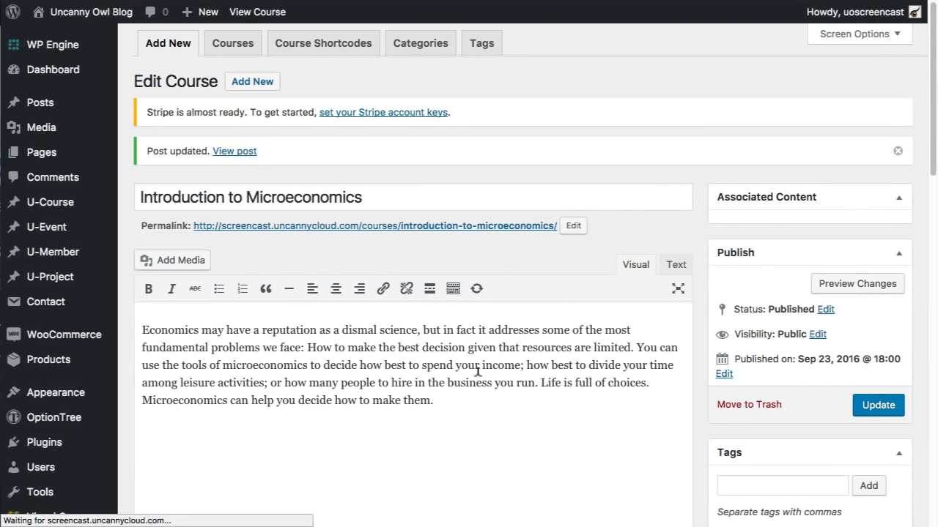
- Hide the Speakers, Discussion and Comments boxes on the course edit screen
scroll(480, 374, down, 4)
scroll(758, 125, up, 4)
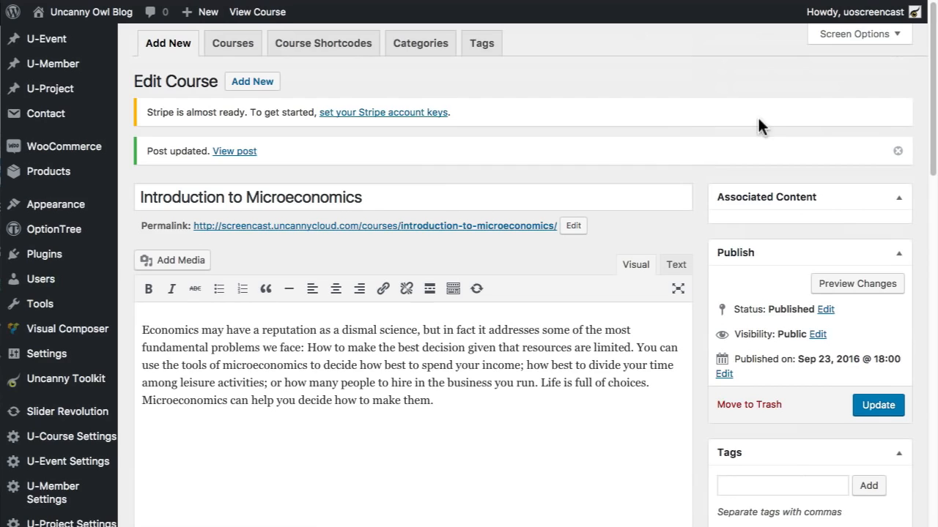
click(850, 36)
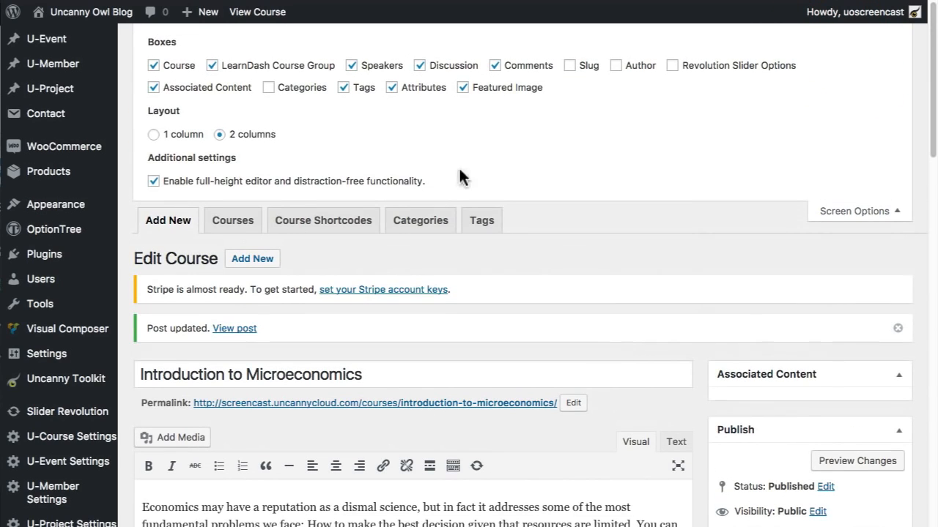
click(356, 68)
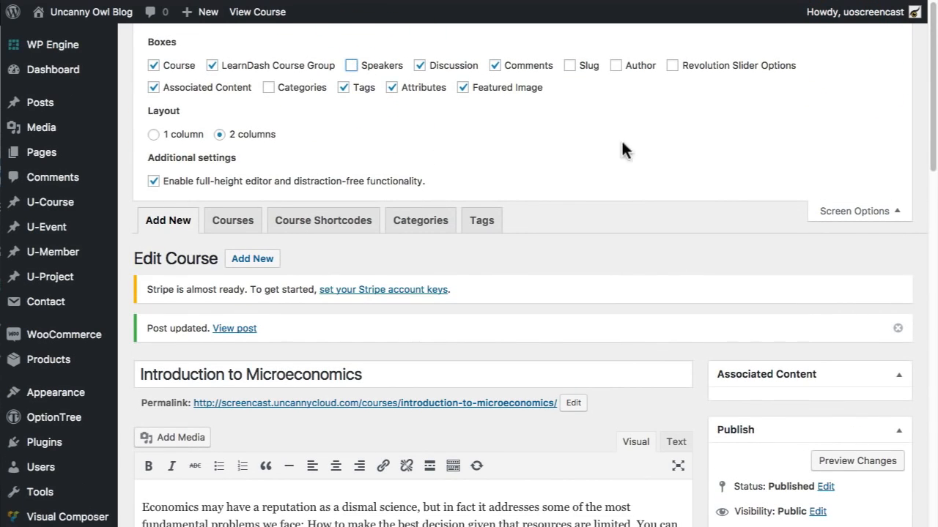
click(444, 71)
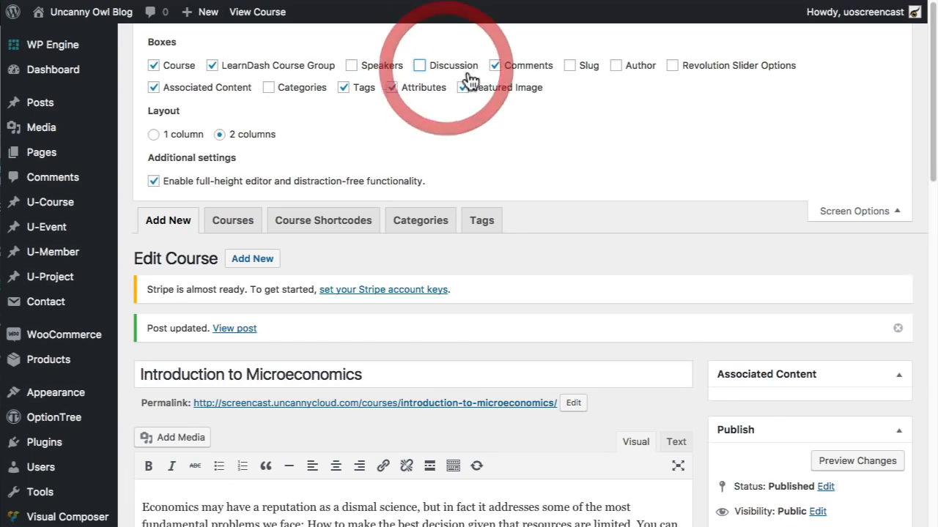
click(526, 71)
click(890, 214)
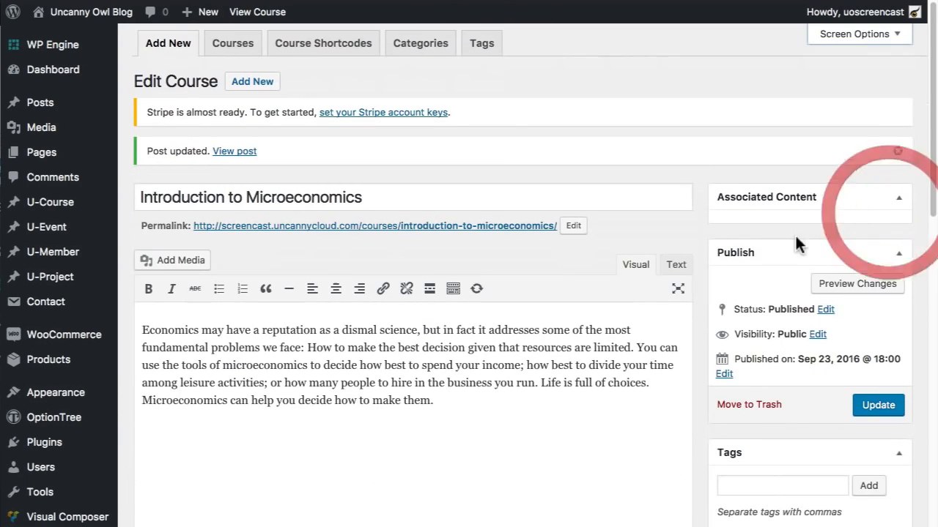
- Set the course price type to Closed and the course price to $99, leaving the custom button URL empty
scroll(570, 447, down, 5)
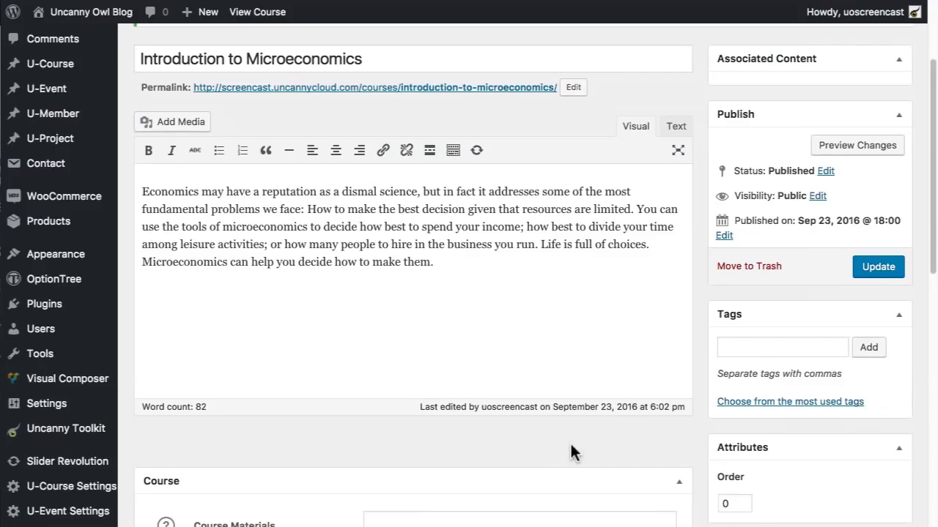
scroll(574, 449, down, 6)
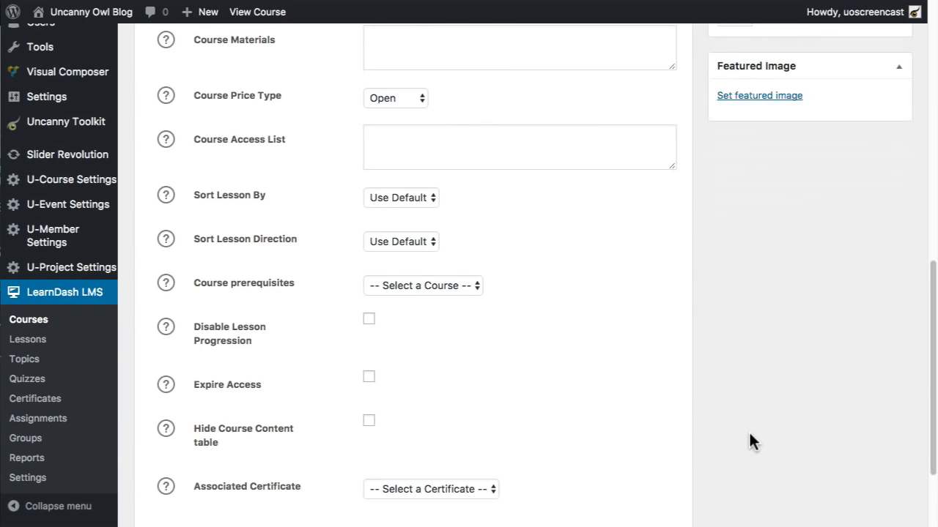
scroll(749, 434, up, 3)
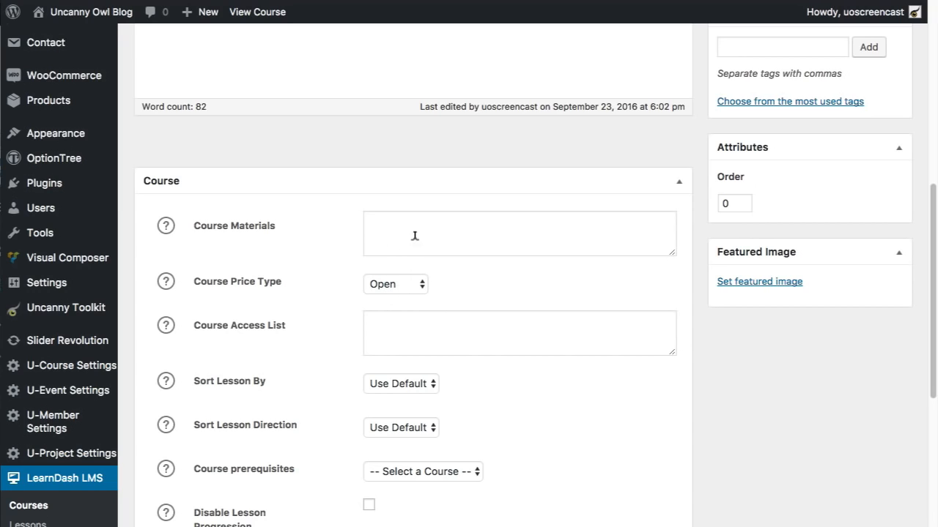
click(401, 283)
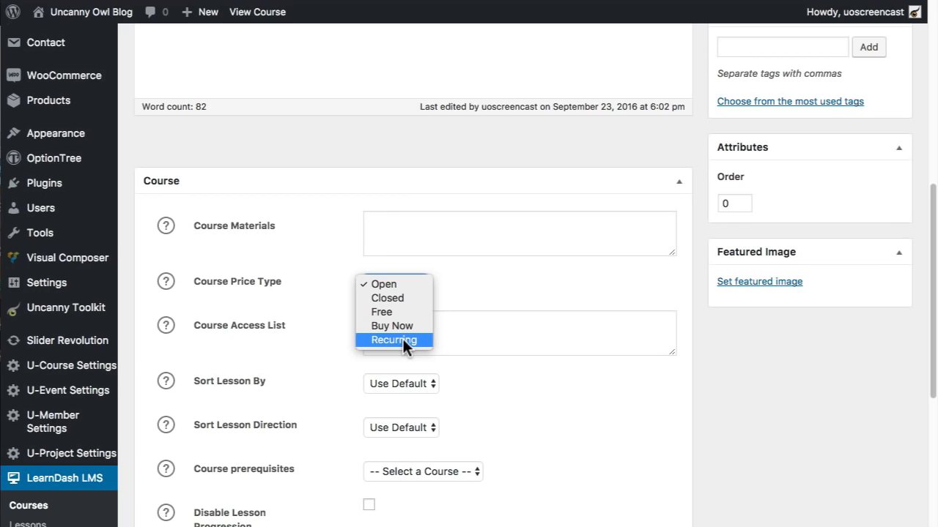
click(395, 297)
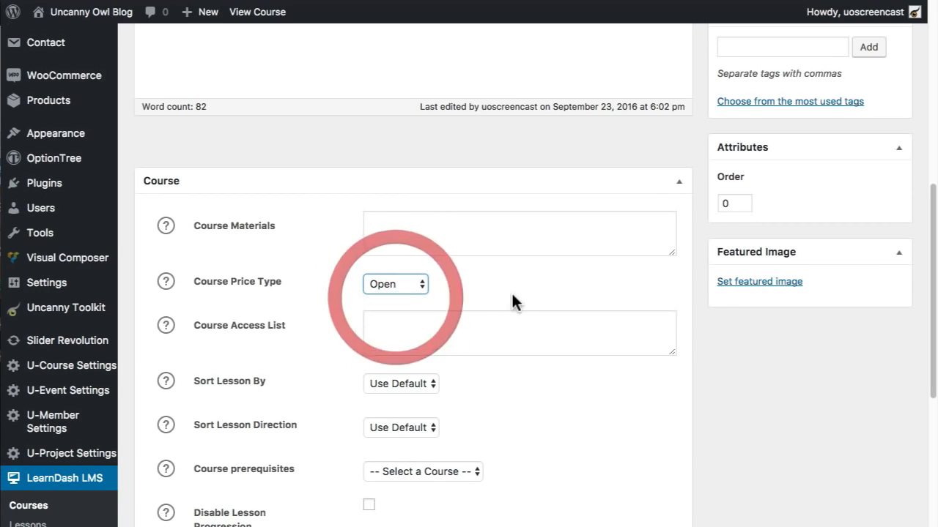
click(421, 323)
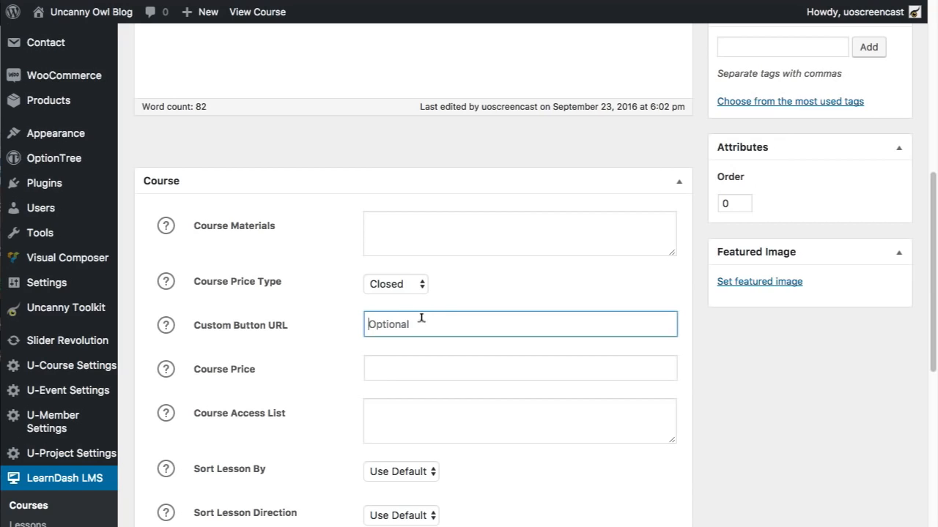
click(403, 364)
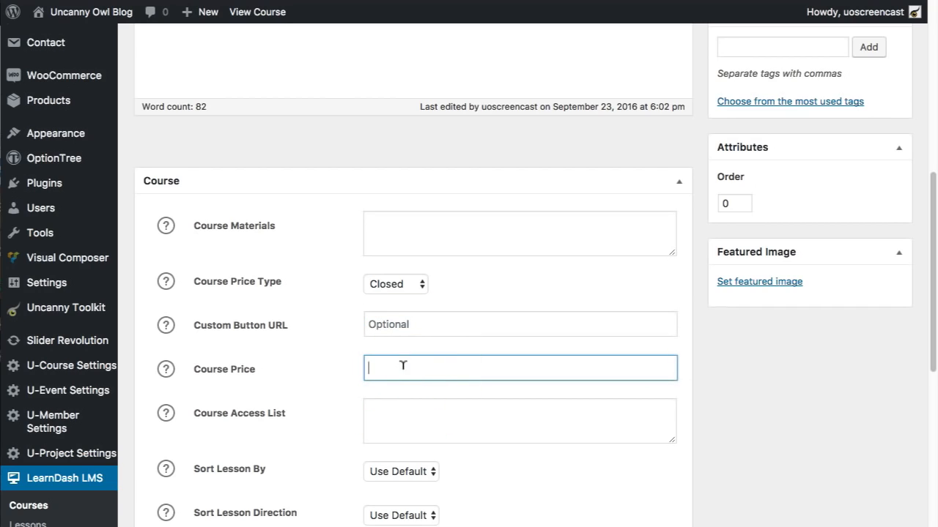
text($99)
click(410, 405)
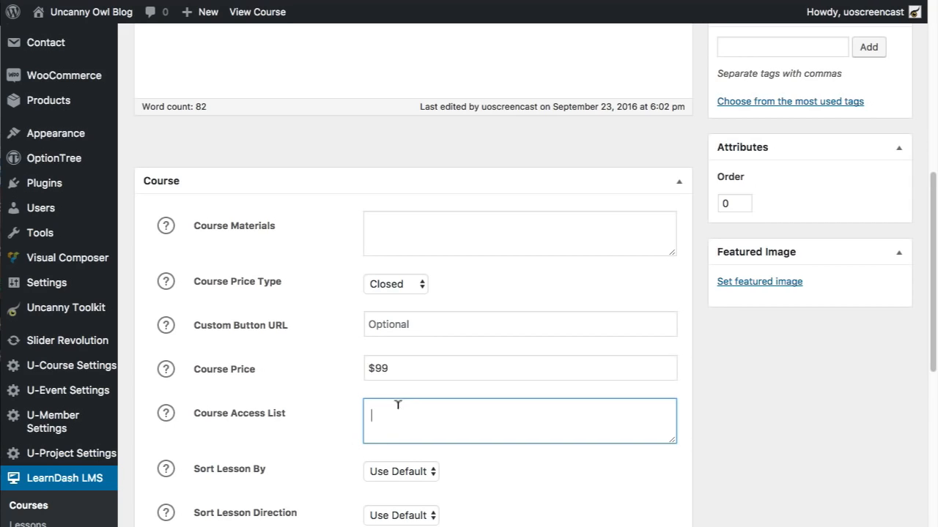
- Sort the course's lessons by Menu Order in Ascending direction
scroll(394, 414, down, 2)
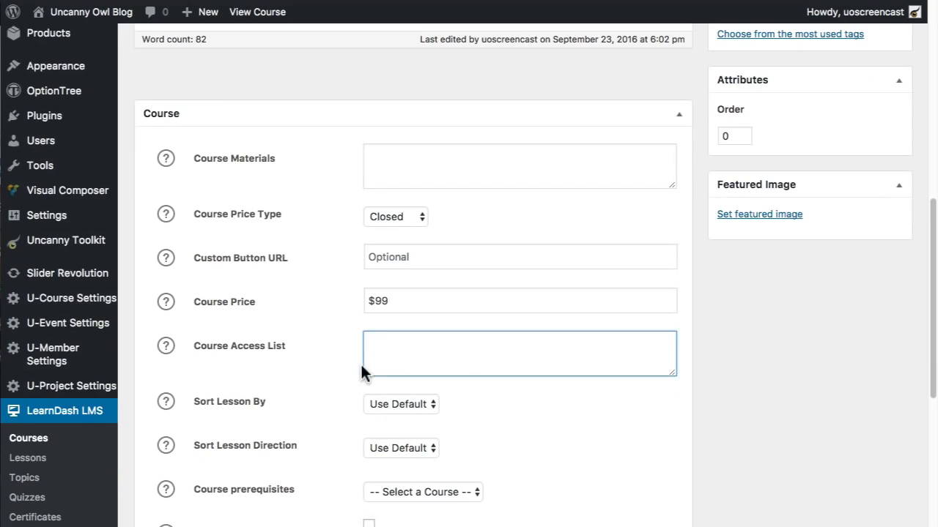
click(420, 403)
click(408, 445)
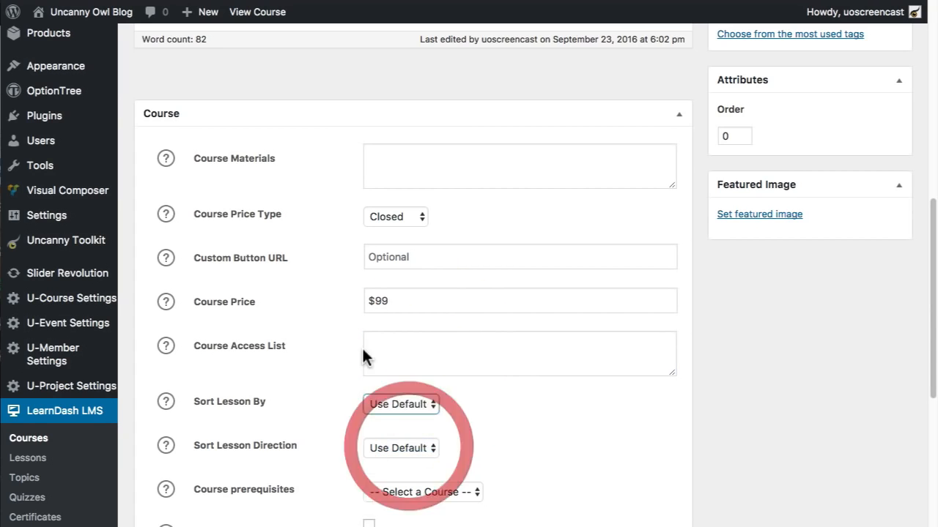
click(416, 448)
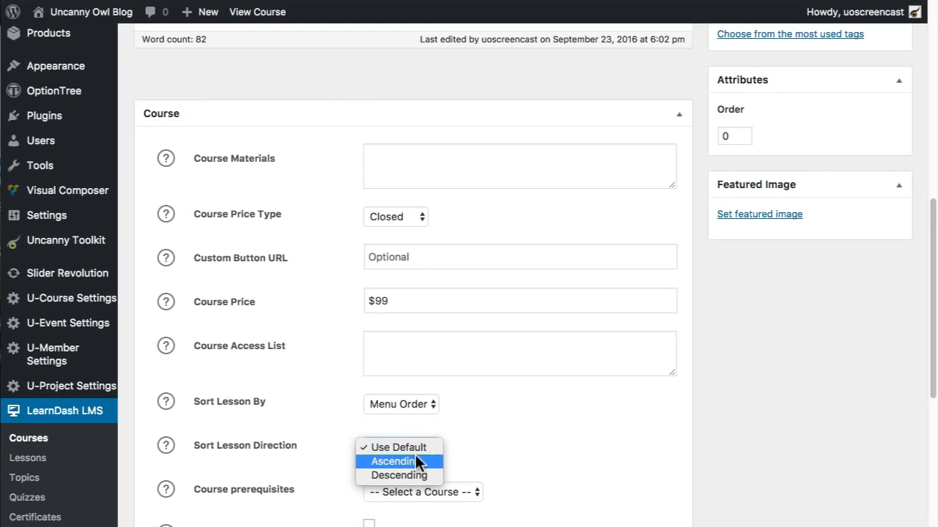
click(417, 457)
double_click(737, 129)
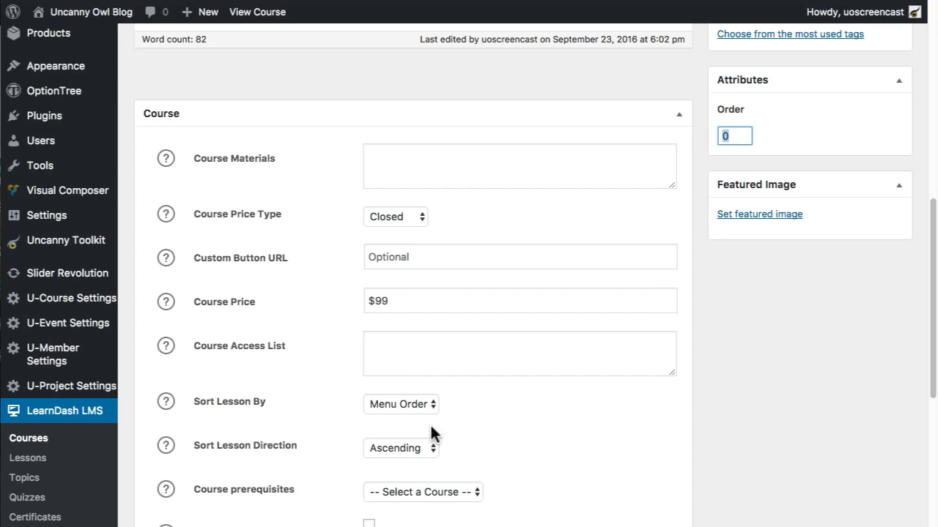
click(399, 408)
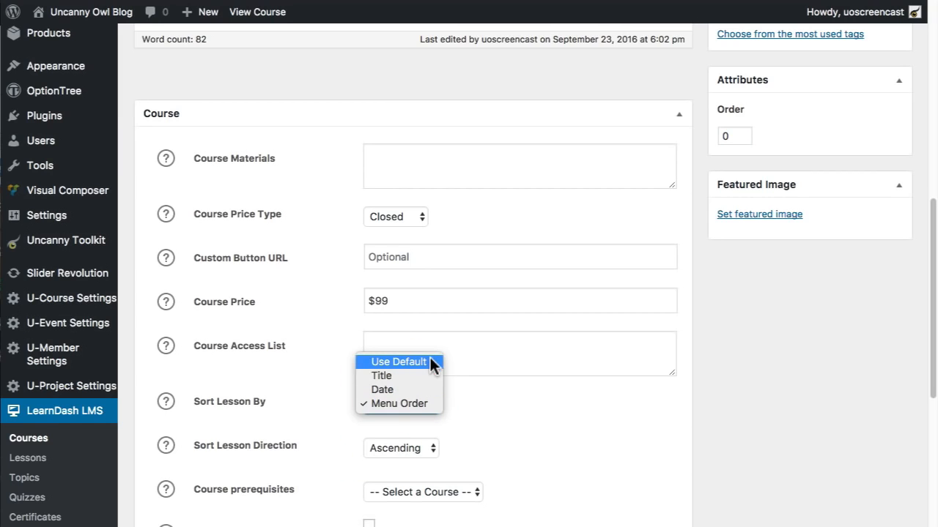
click(490, 414)
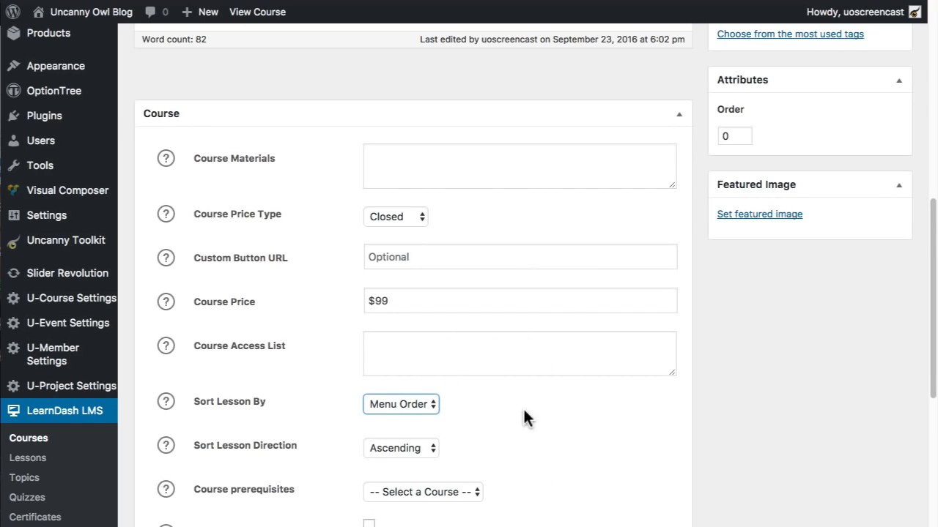
- Disable lesson progression for the Introduction to Microeconomics course and update the course
scroll(525, 415, down, 6)
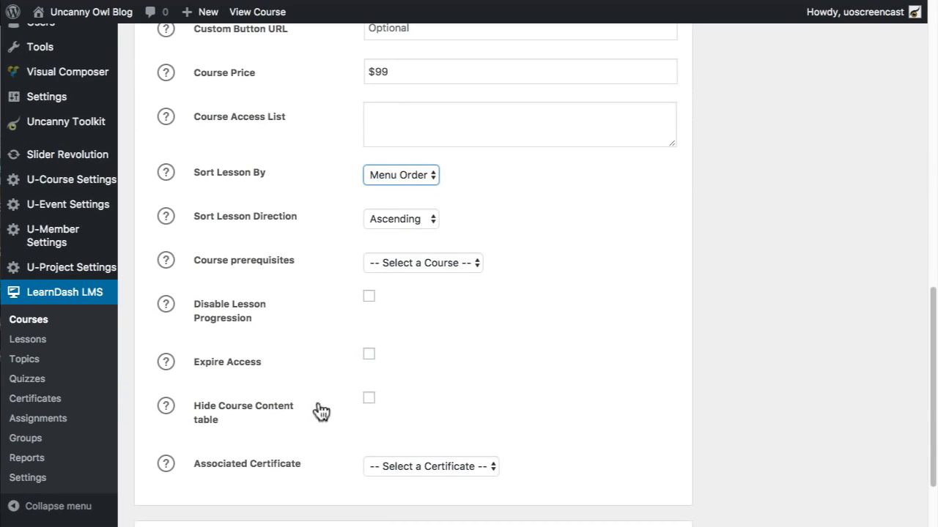
click(370, 297)
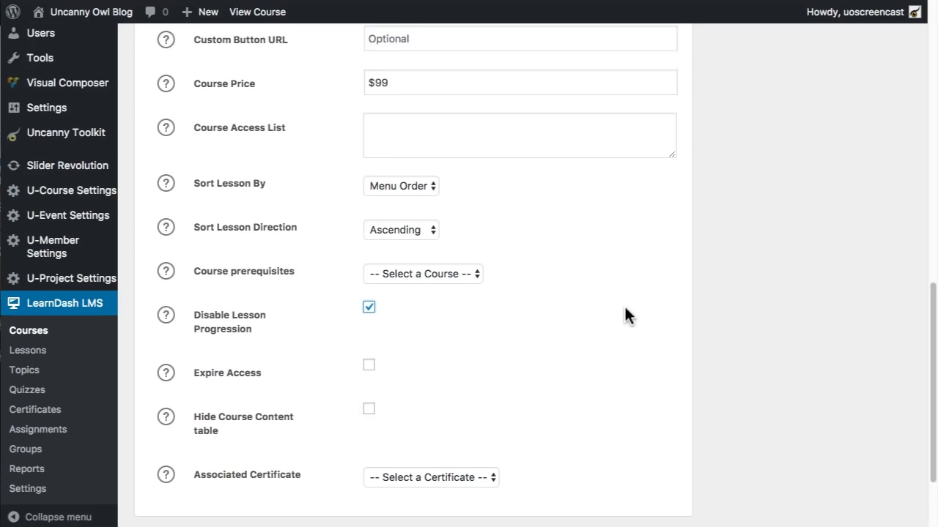
scroll(625, 304, up, 10)
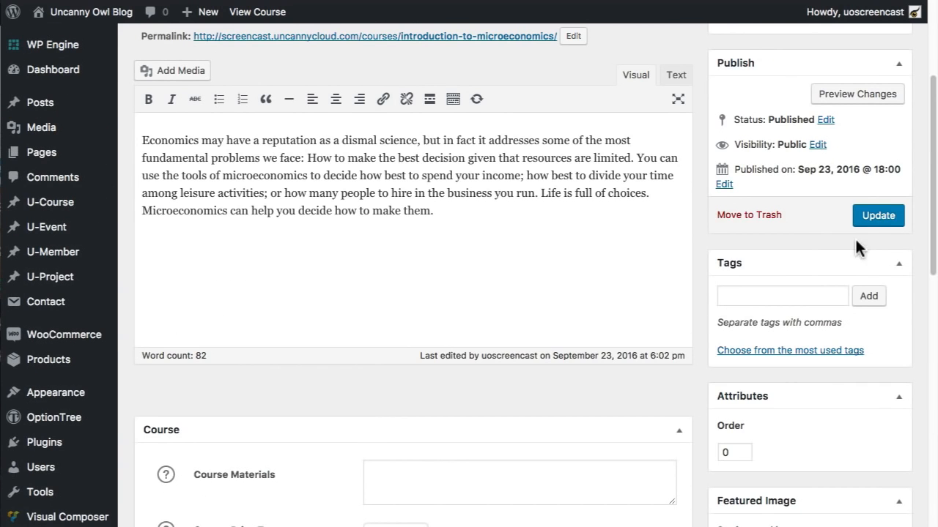
click(875, 215)
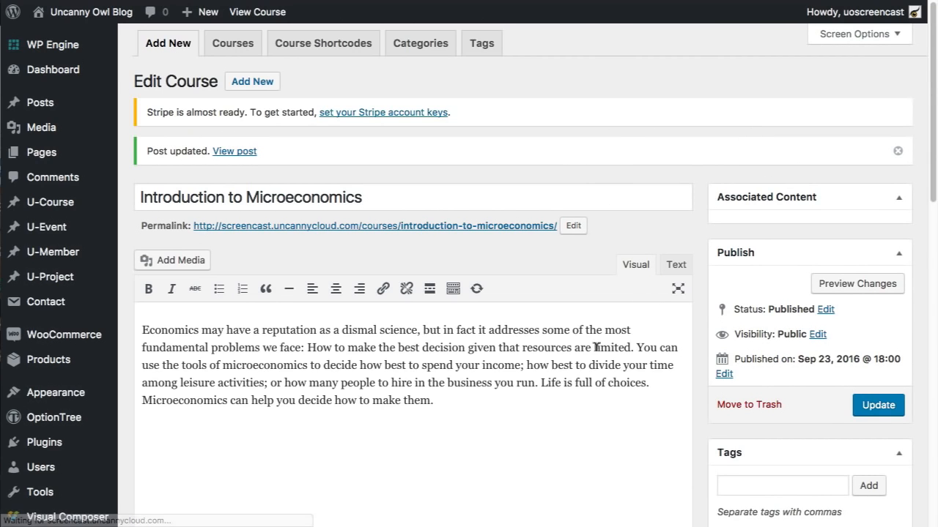
- Switch to Depositphotos and download the "Supply versus demand" image in XL size (11176 × 6286 JPG) as Depositphotos_44530739_original.jpg
scroll(595, 349, down, 5)
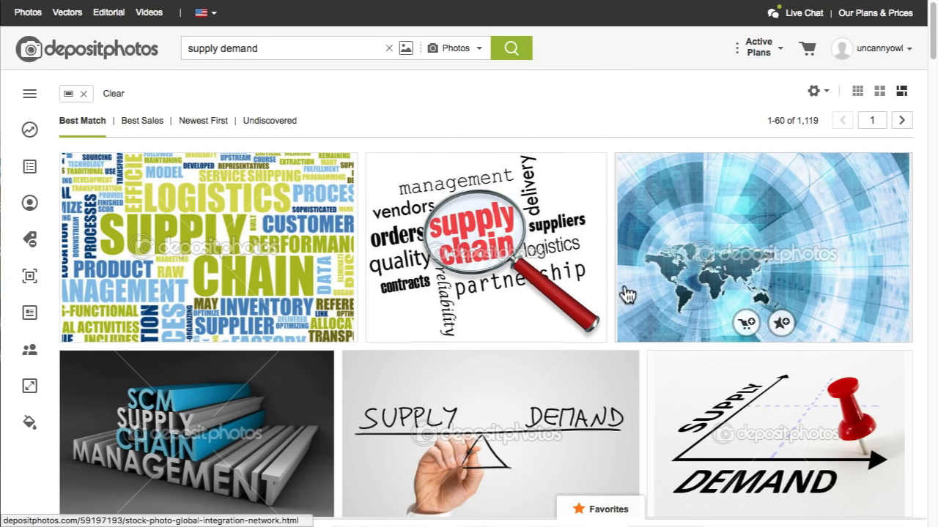
scroll(623, 293, down, 1)
mouse_move(603, 318)
click(543, 372)
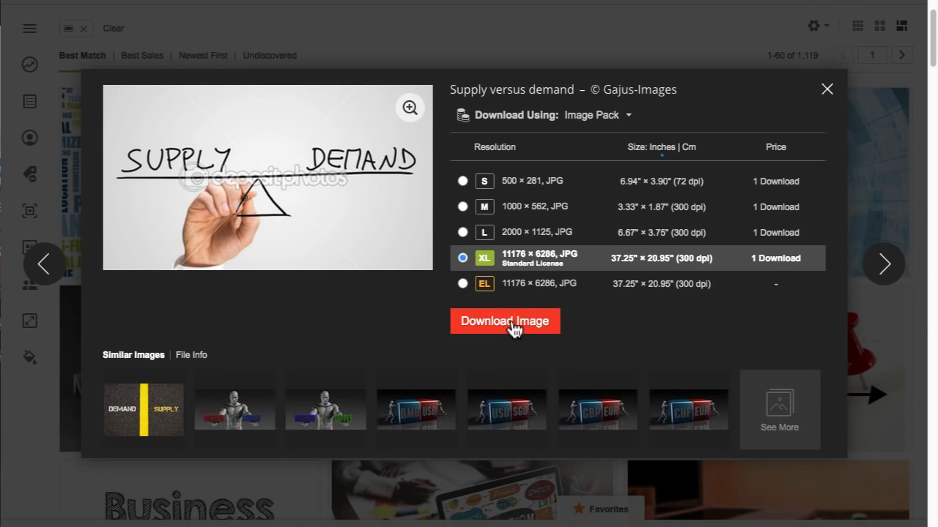
click(507, 325)
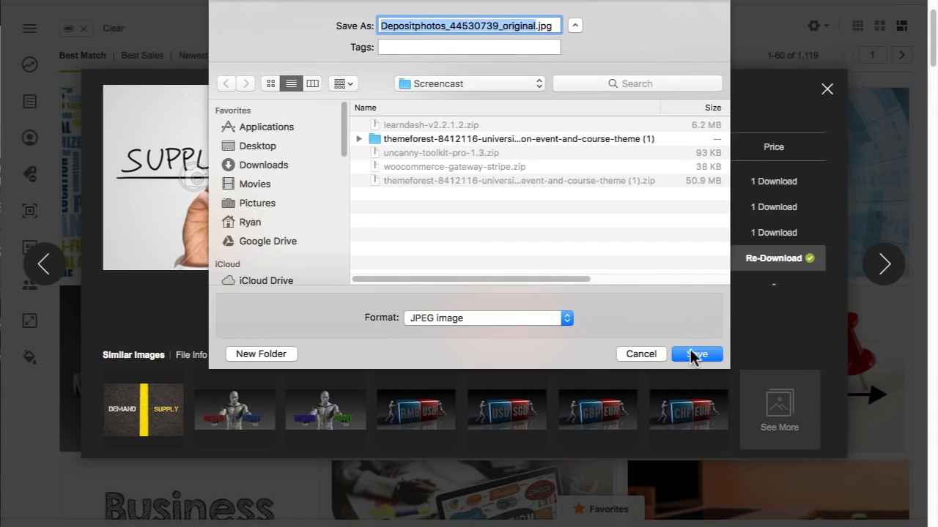
click(692, 354)
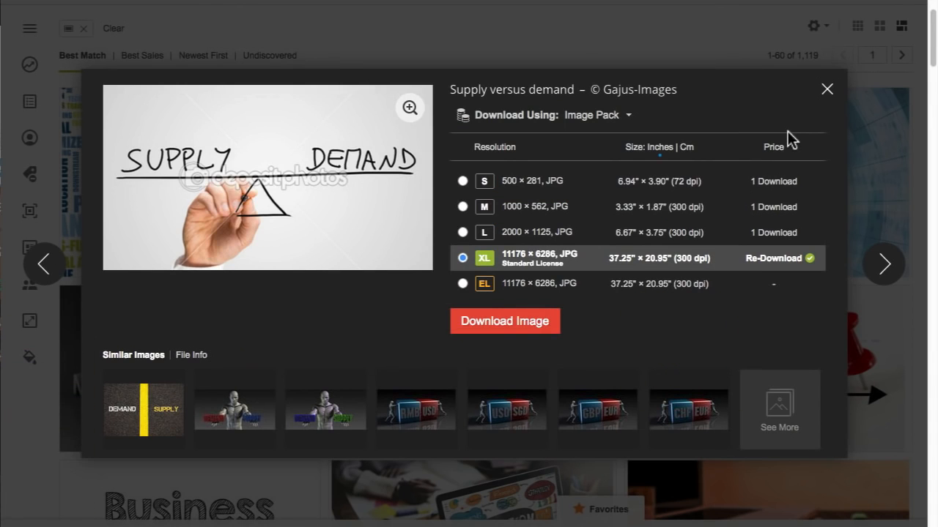
click(827, 91)
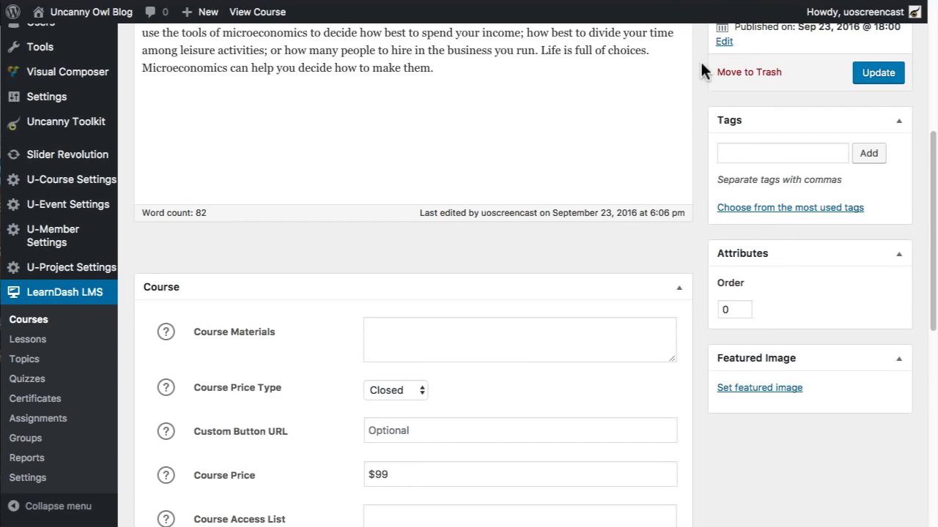
- Return to the course and upload Depositphotos_44530739_original.jpg to the media library for its featured image
click(771, 388)
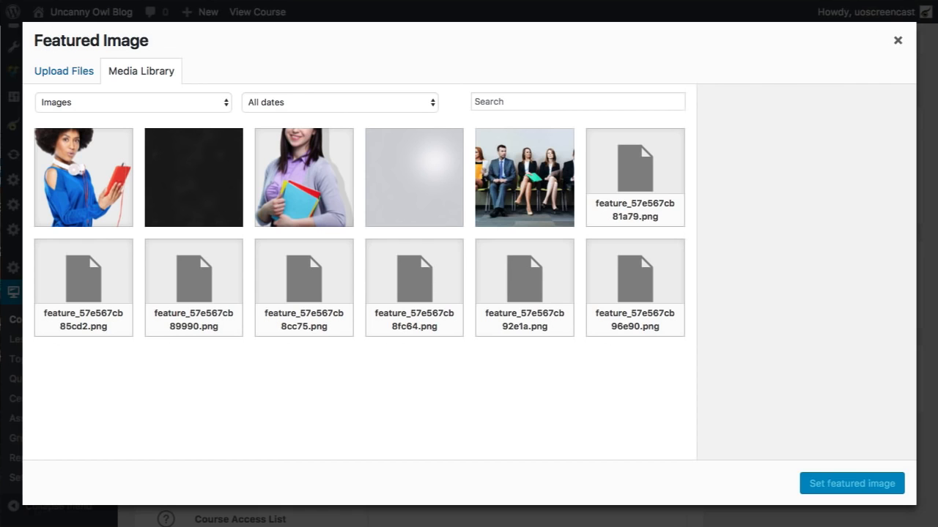
click(934, 524)
click(537, 40)
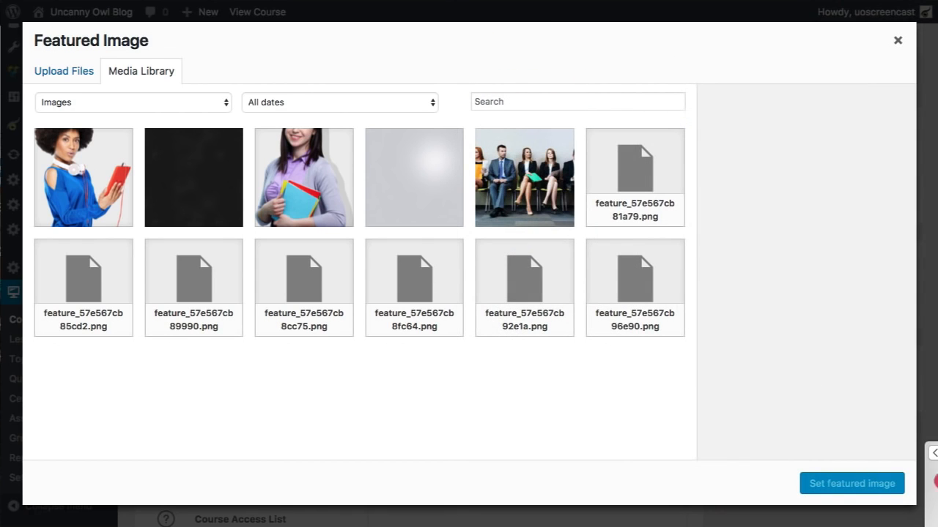
drag(931, 454, 404, 293)
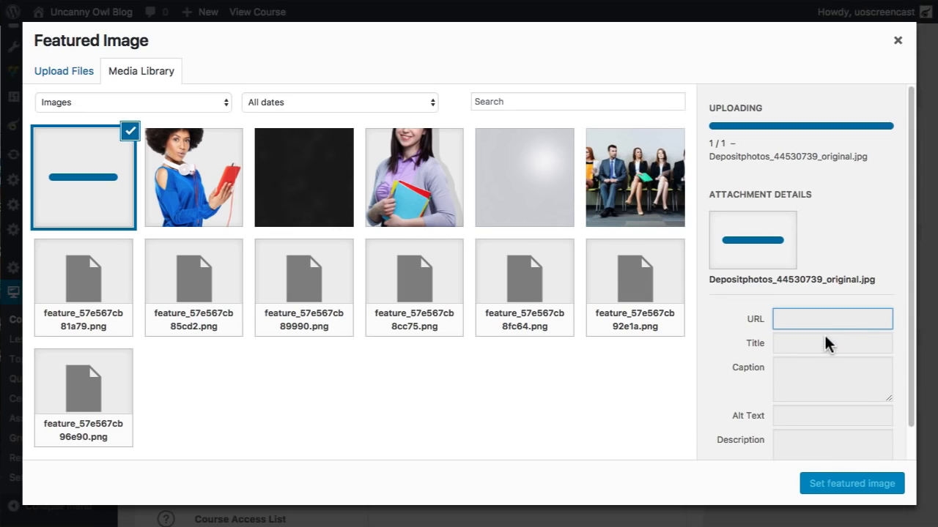
- Set the uploaded "Supply versus demand" picture as the course's featured image, leaving its alt text empty, and update the course
click(809, 416)
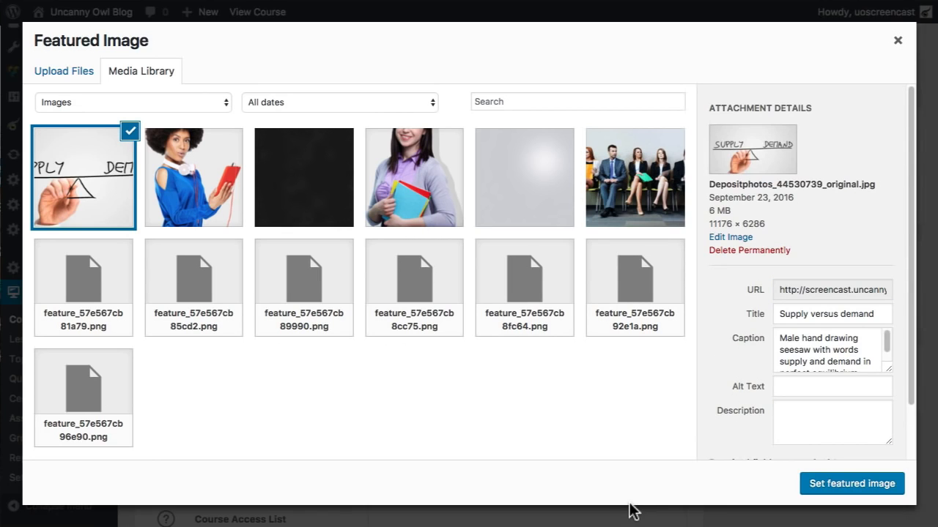
scroll(809, 329, down, 1)
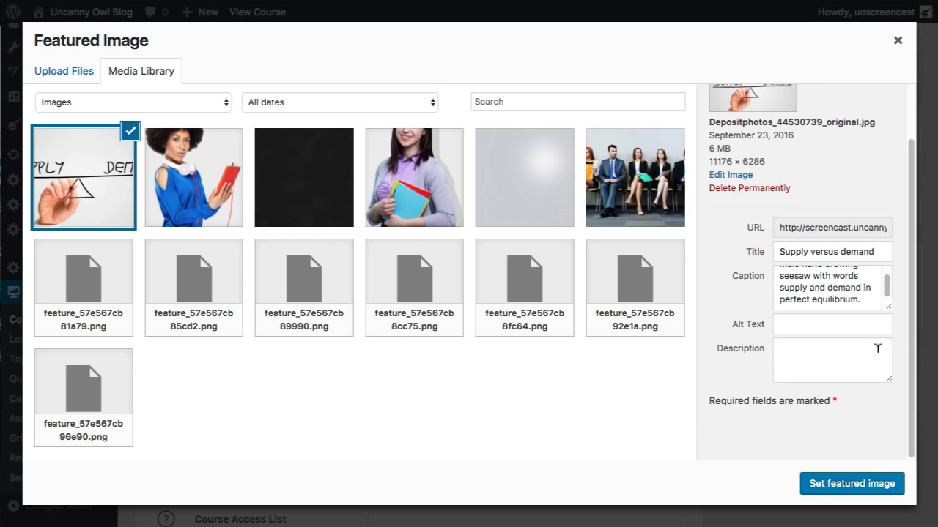
scroll(873, 349, down, 2)
drag(876, 249, 815, 238)
click(827, 288)
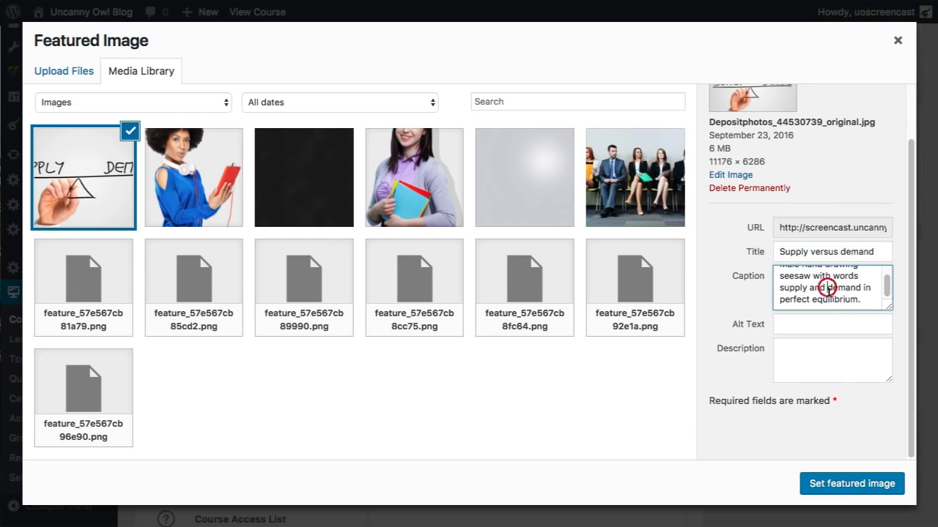
click(803, 322)
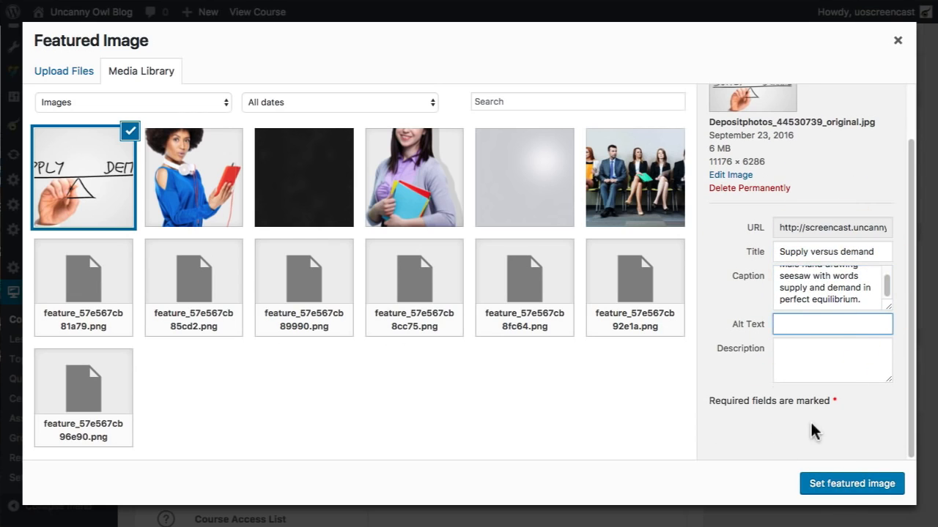
click(844, 484)
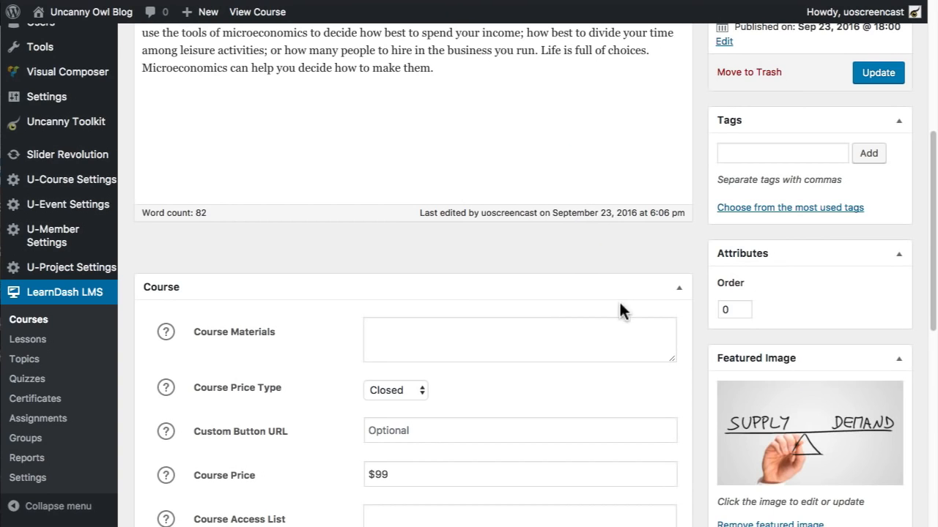
scroll(619, 308, up, 3)
click(885, 191)
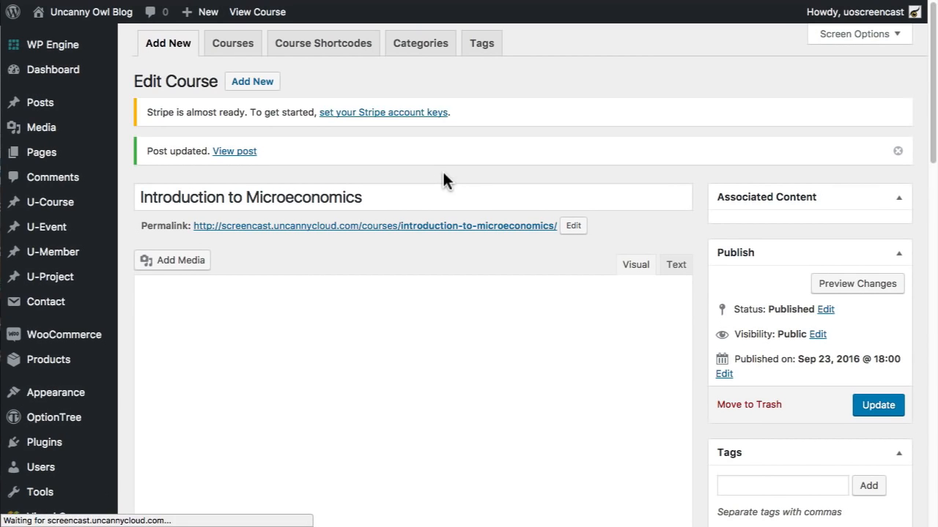
- Add a new LearnDash lesson titled "Unit 1: Supply and Demand"
scroll(135, 293, down, 5)
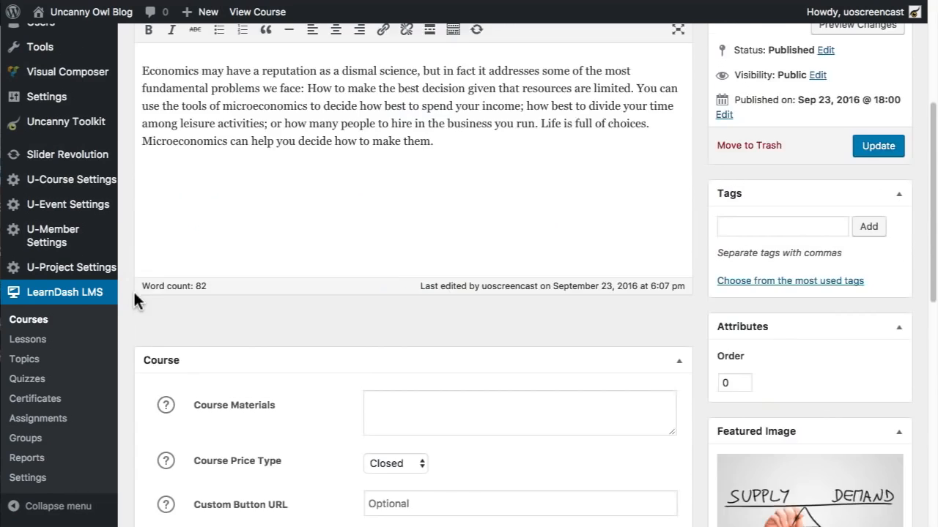
scroll(134, 297, down, 3)
click(29, 341)
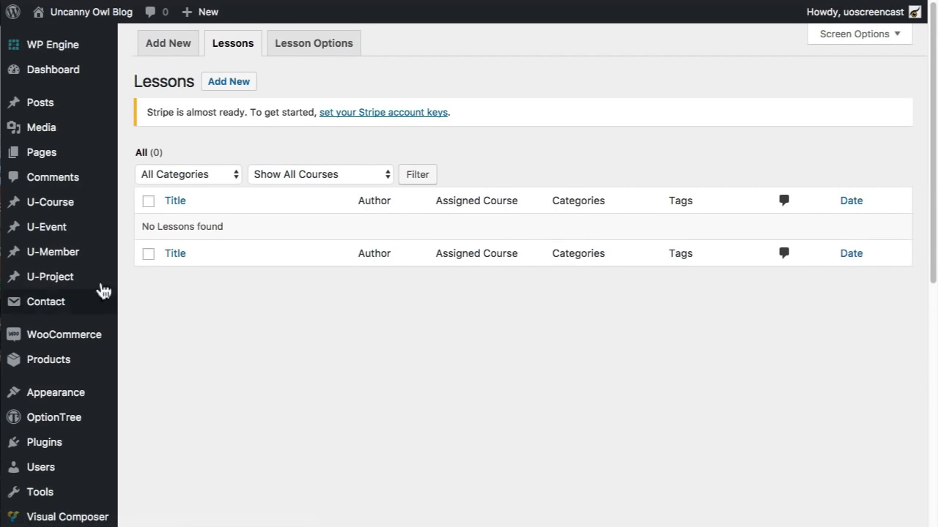
click(243, 91)
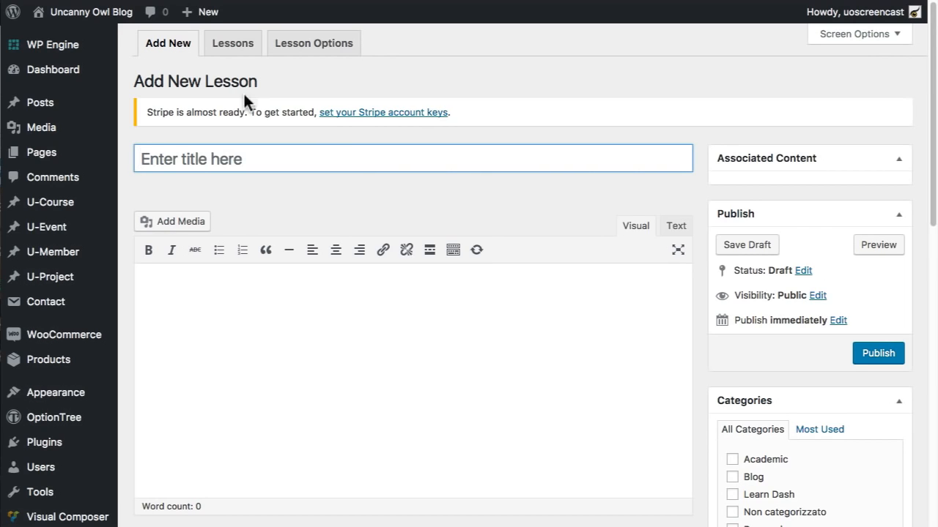
click(364, 302)
click(346, 166)
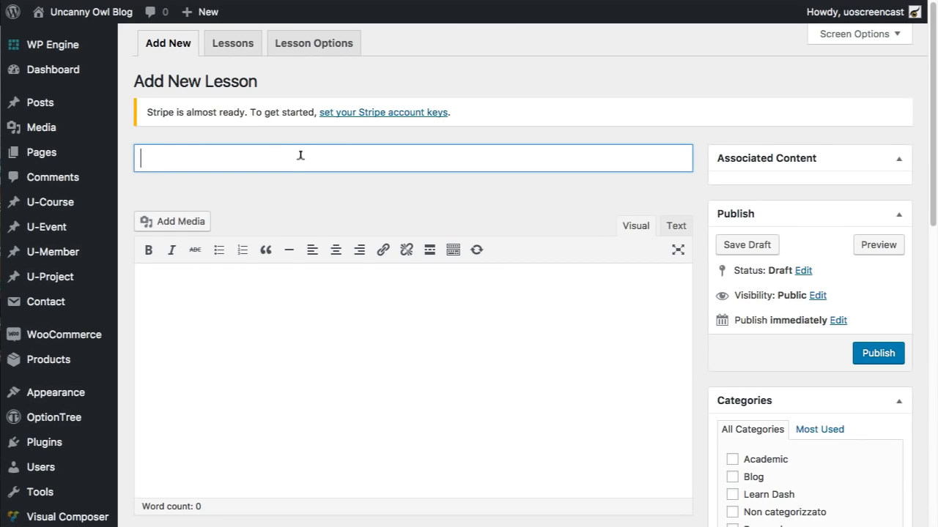
text(Unit 1: Supply and D)
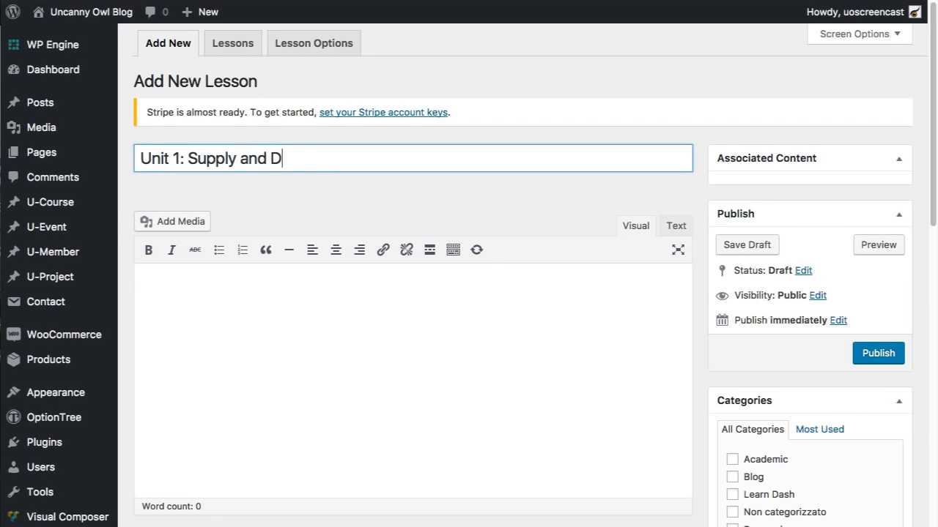
text(emand)
key(Tab)
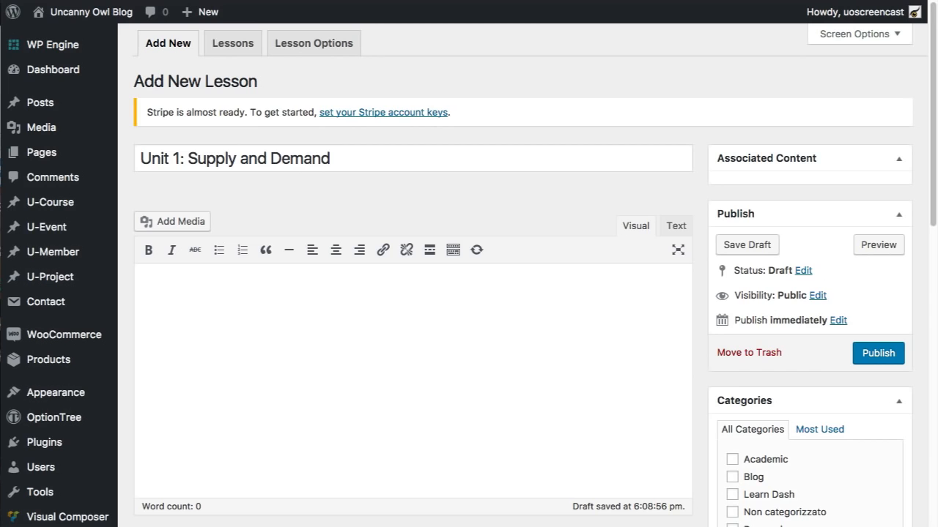
click(197, 293)
text(Economics may have a reputation as a dismal science, but in fact it addresses some of the most fundamental problems we face: How to make the best decision given that resources are limited. You can use the tools of microeconomics to decide how best to spend your income; how best to divide your time among leisure activities; or how many people to hire in the business you run. Life is full of choices. Microeconomics can help you decide how to make them.)
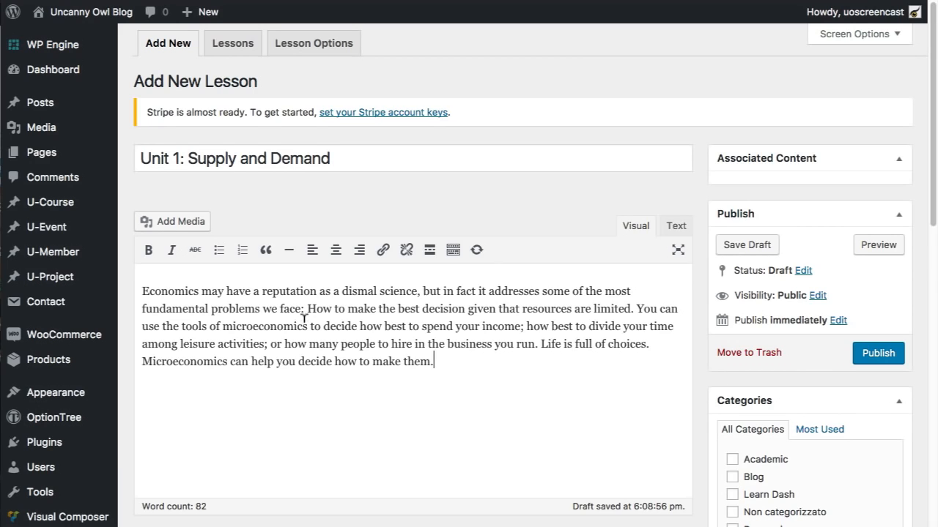
key(Return)
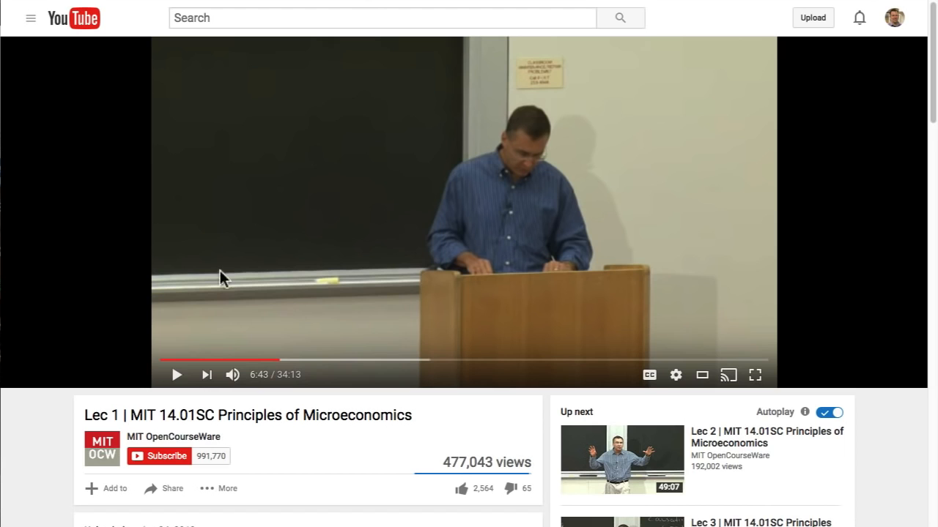
click(343, 3)
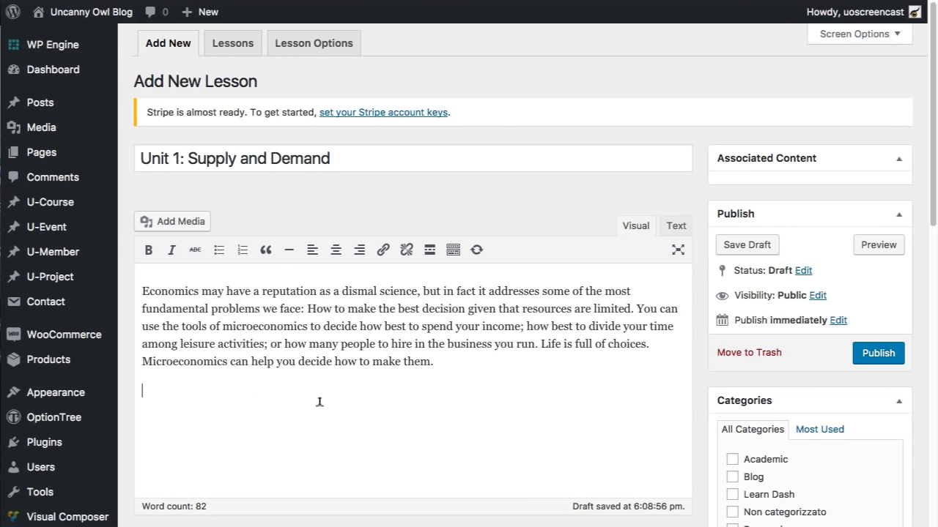
text(https://www.youtube.com/watch?v=Vss3nofHpZI)
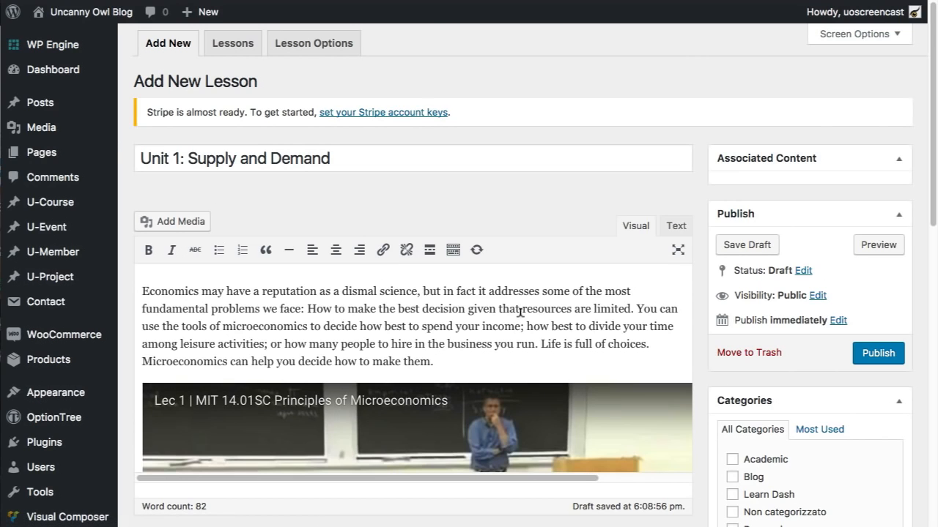
- Hide the Discussion, Author, Featured Image, Categories and Revolution Slider Options boxes on the lesson editing screen
scroll(515, 327, down, 4)
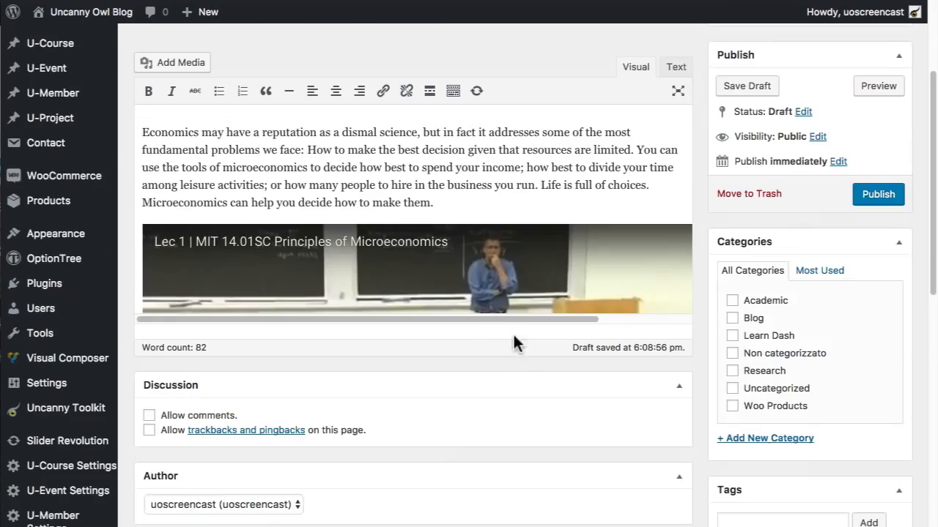
scroll(496, 396, down, 2)
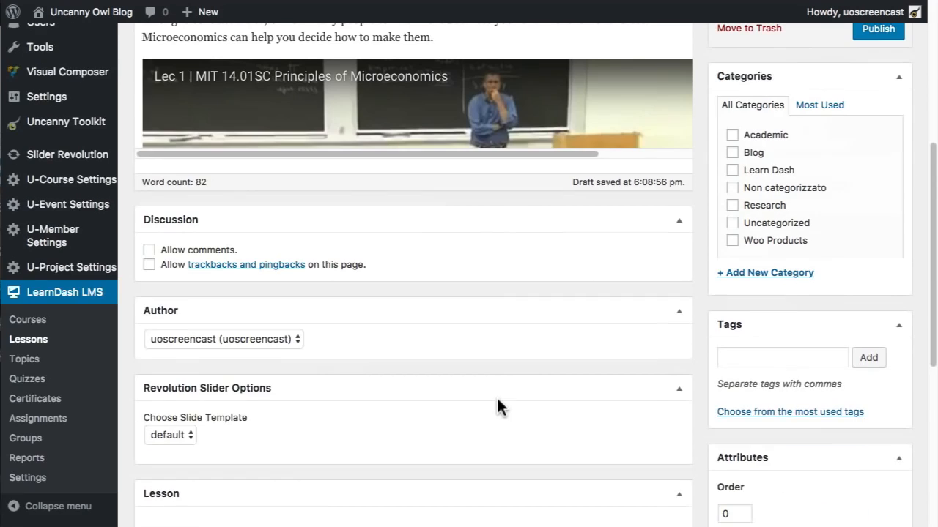
scroll(496, 396, up, 4)
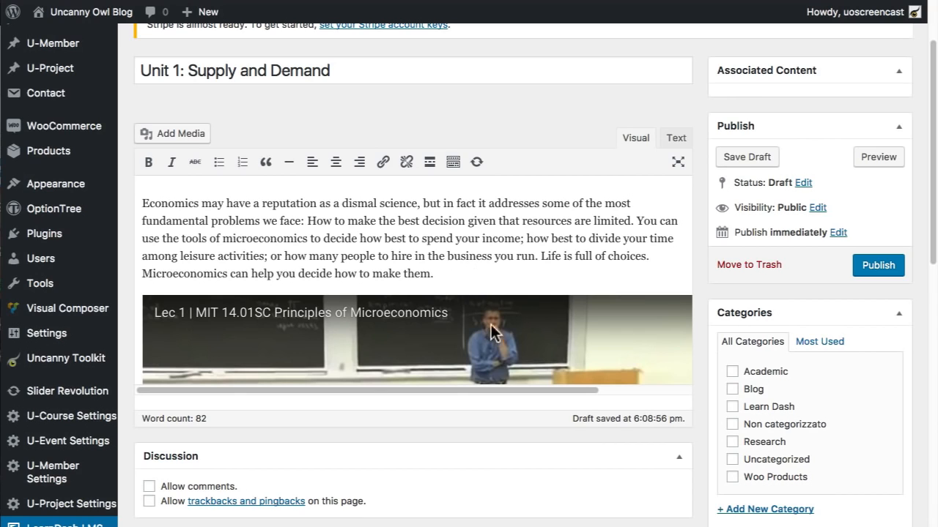
scroll(553, 323, down, 3)
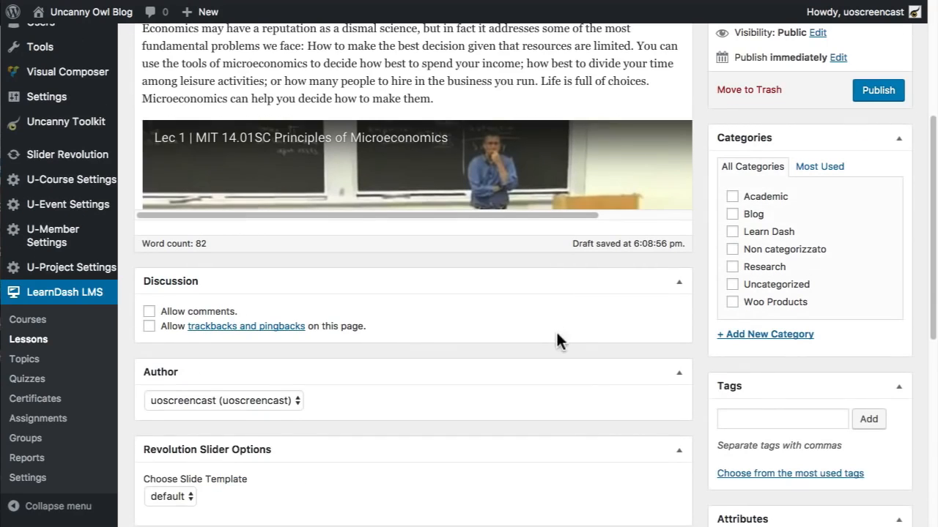
scroll(579, 357, up, 5)
click(874, 36)
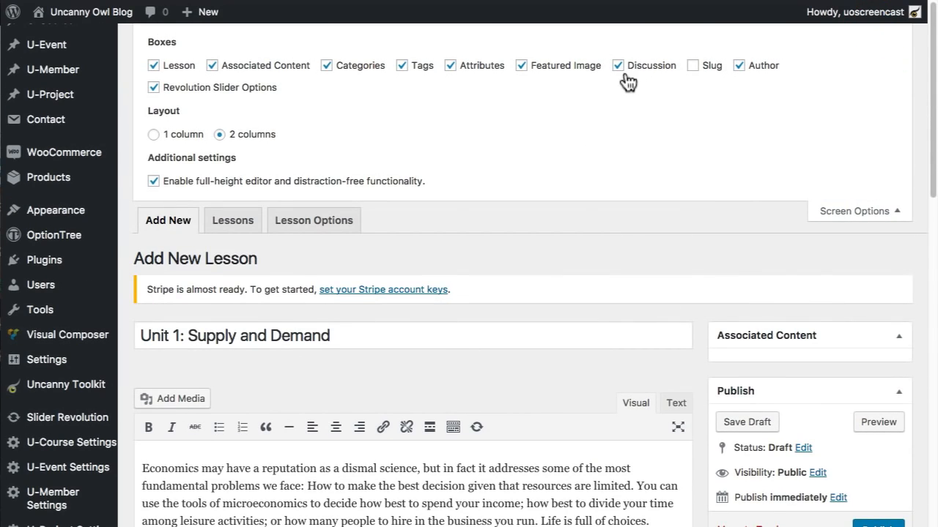
click(633, 74)
click(754, 66)
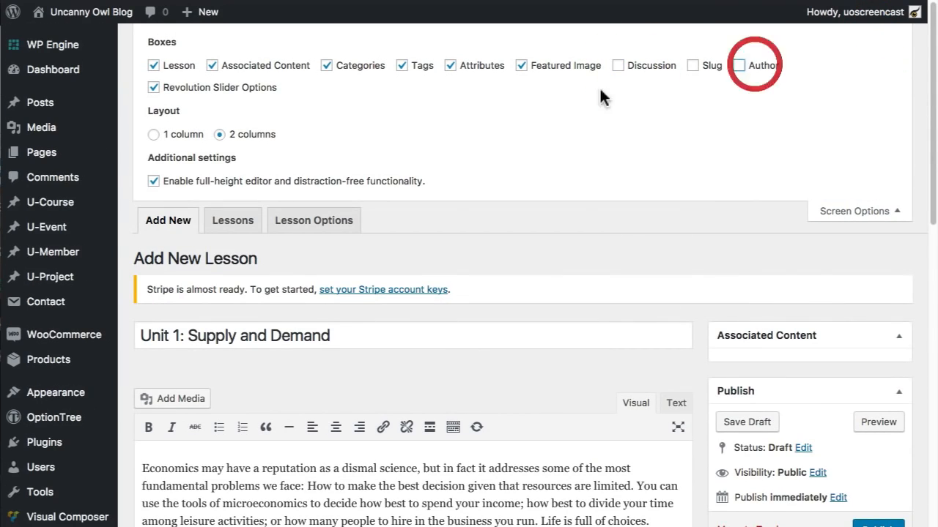
click(555, 68)
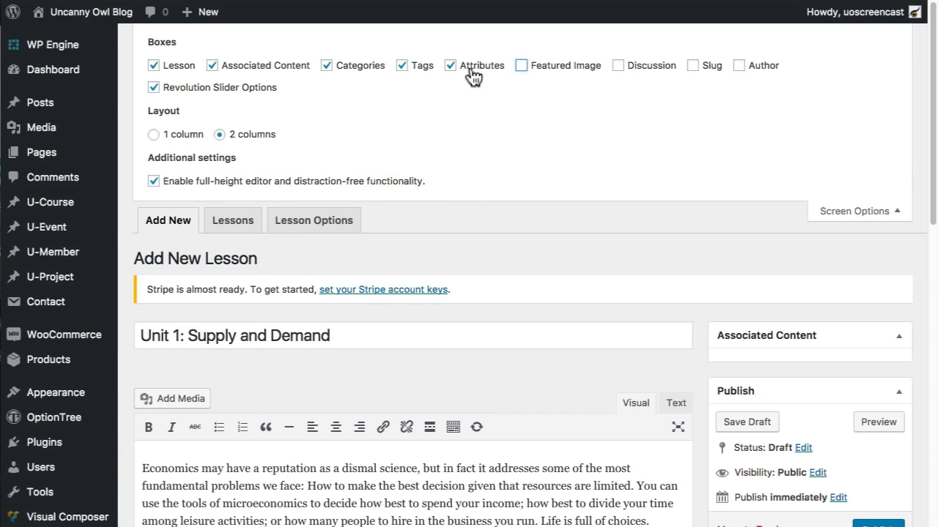
click(327, 66)
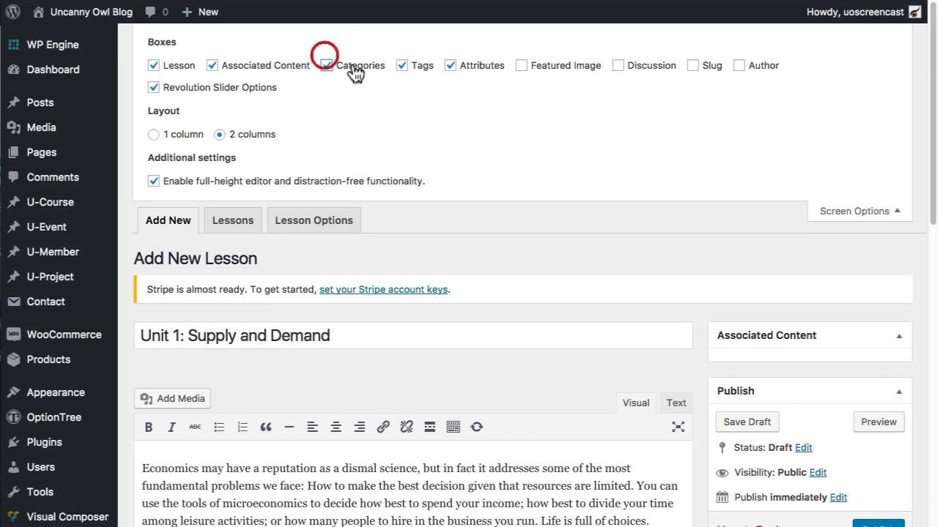
click(249, 88)
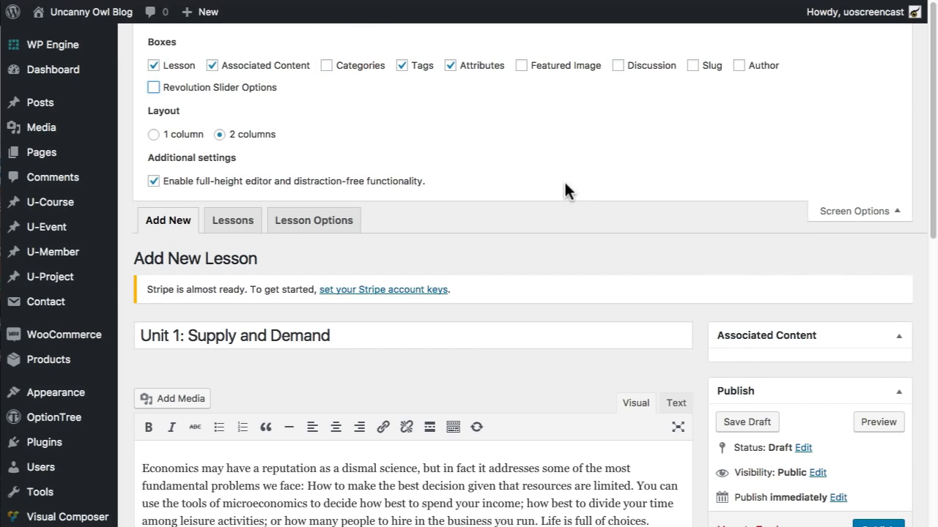
click(854, 212)
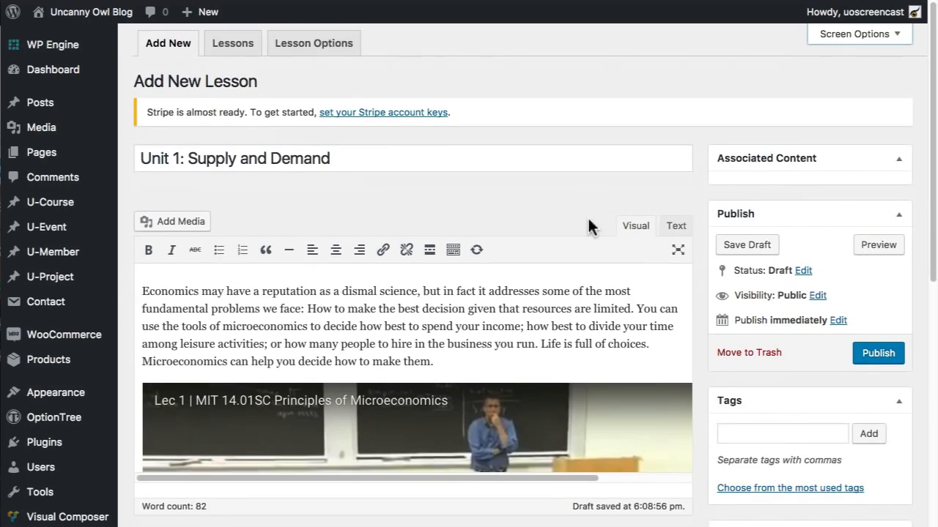
- Associate the Unit 1: Supply and Demand lesson with the Introduction to Microeconomics course
scroll(624, 362, down, 5)
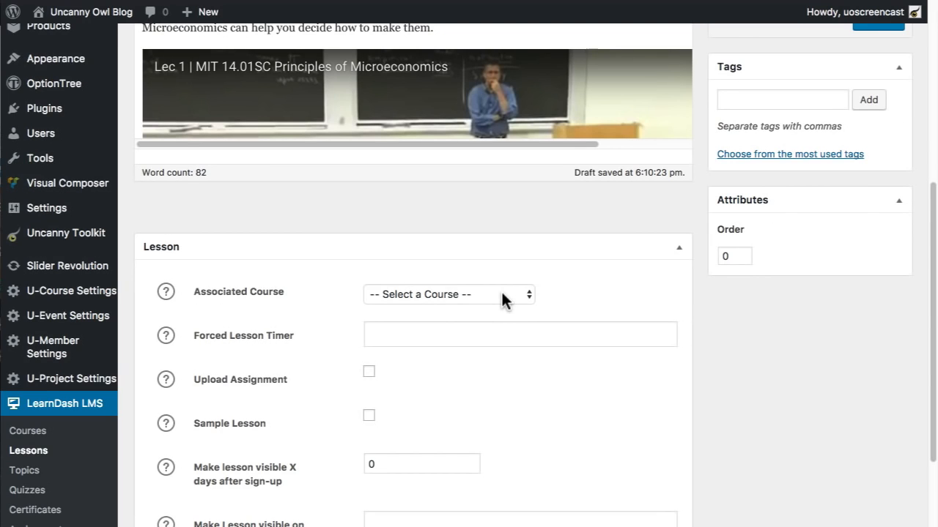
click(501, 292)
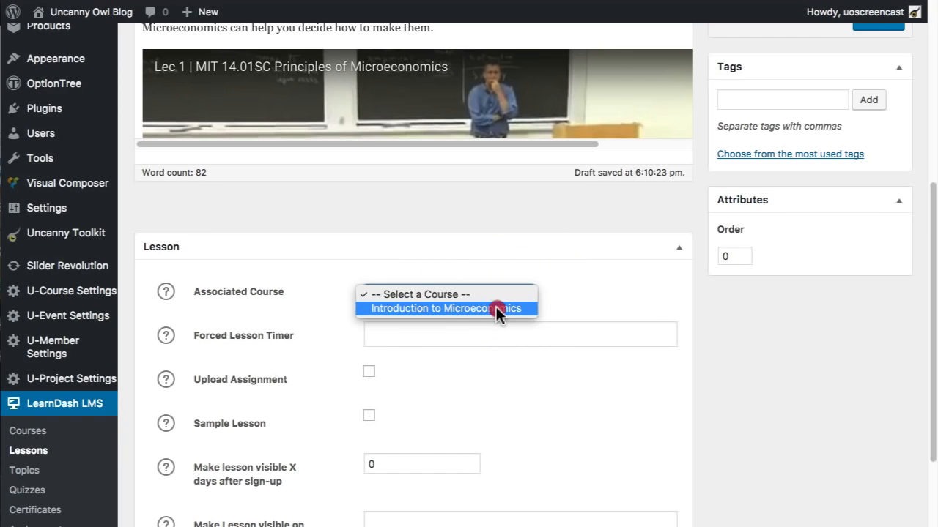
click(496, 307)
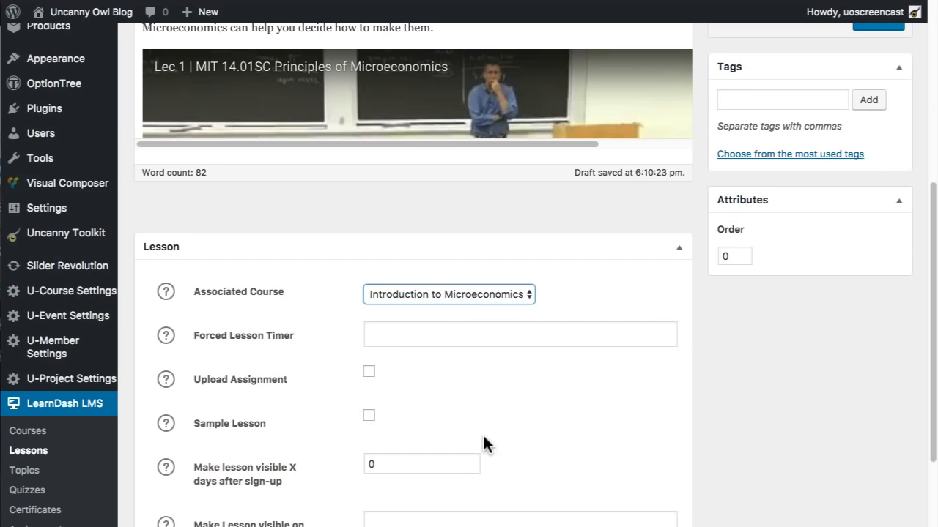
scroll(472, 376, down, 1)
scroll(472, 376, down, 1)
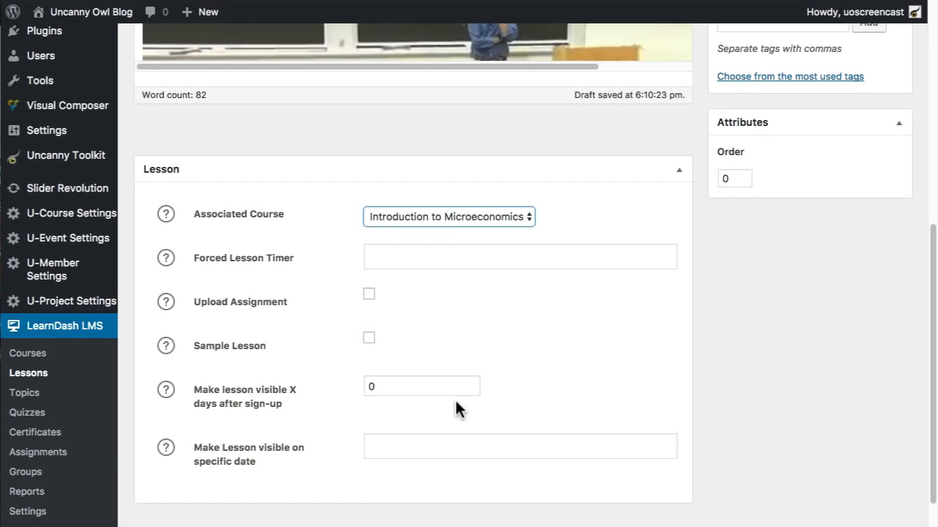
- Set the Unit 1 lesson's order to 10 and publish the lesson
scroll(649, 433, up, 3)
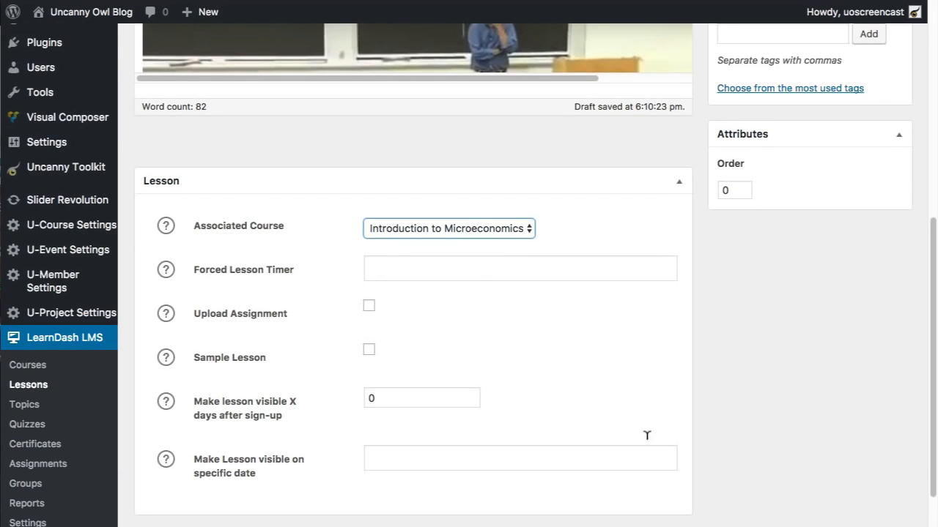
double_click(729, 311)
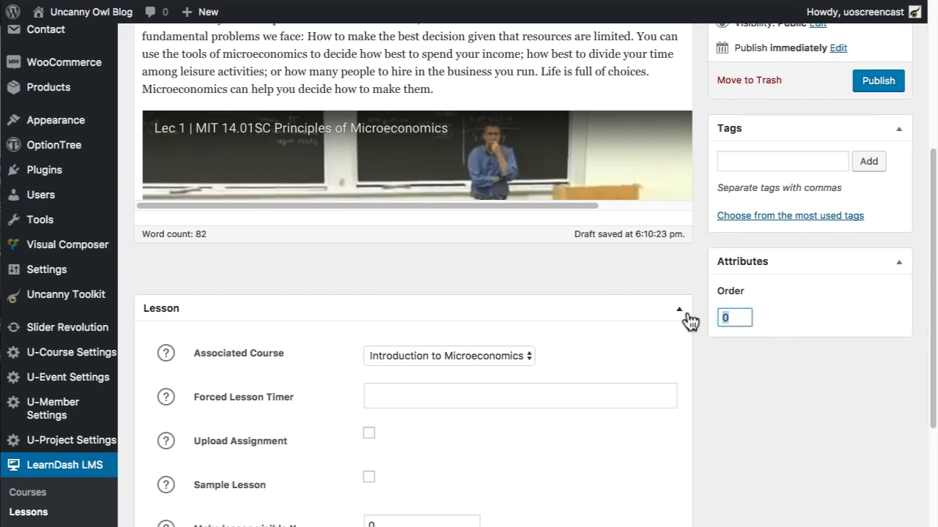
text(10)
scroll(696, 271, up, 5)
click(878, 353)
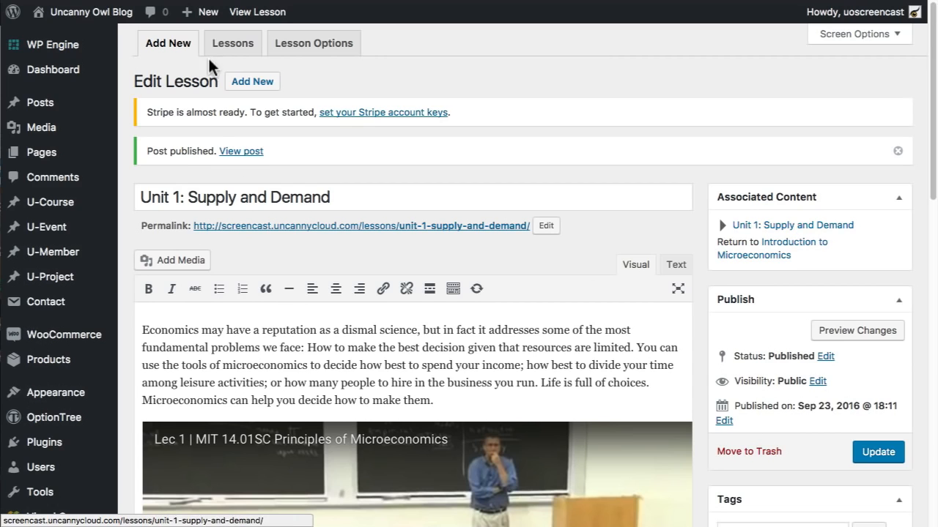
- Add another new lesson titled "Supply and Demand Quiz"
click(249, 85)
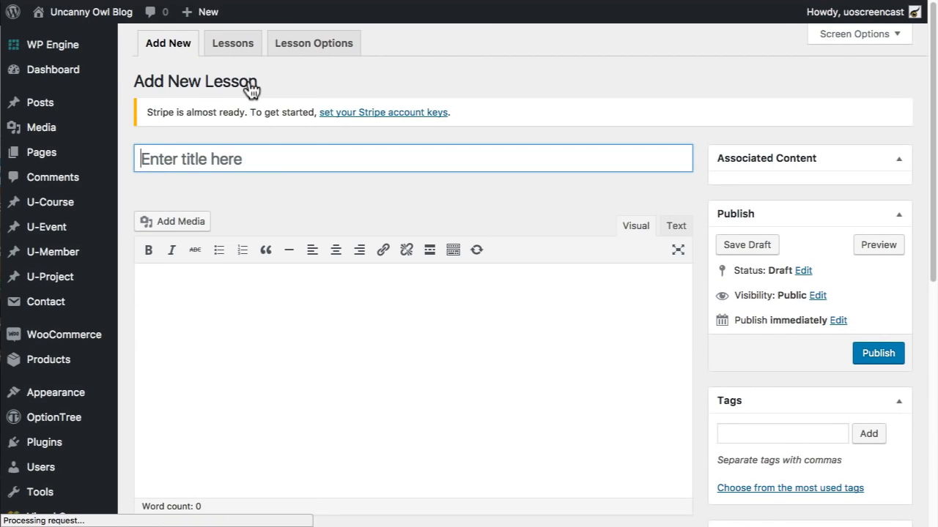
click(255, 161)
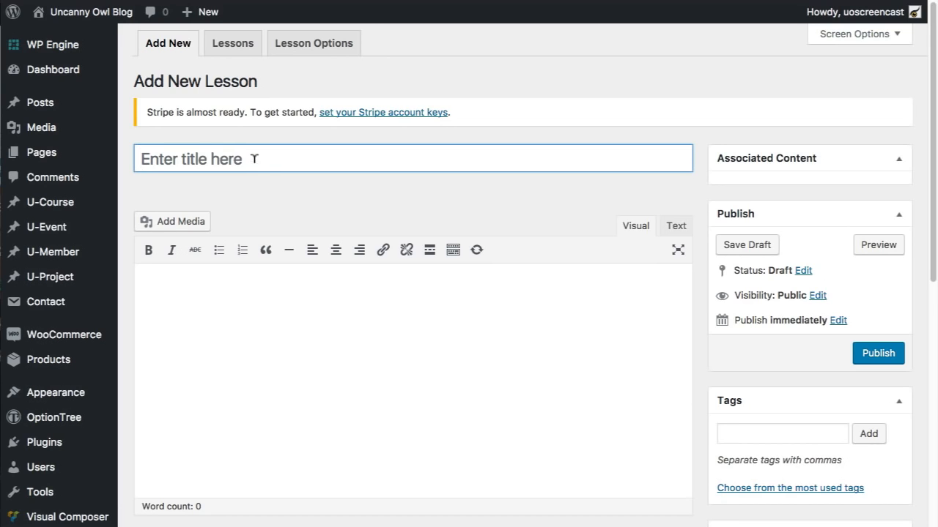
text(Supply and De)
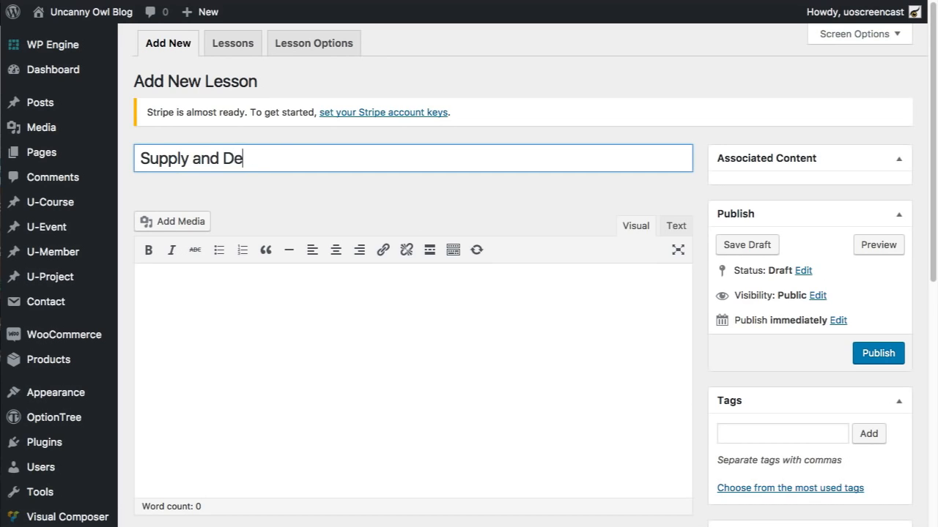
text(mand Quiz)
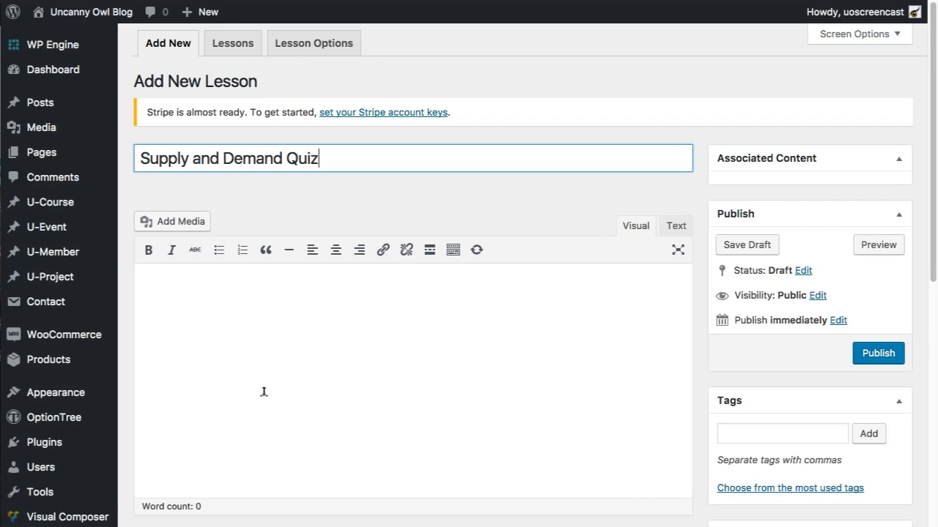
- Start the lesson body with "This is the final unit quiz. It will take approximately 10 minutes to complete and consists of 50 questions."
click(342, 323)
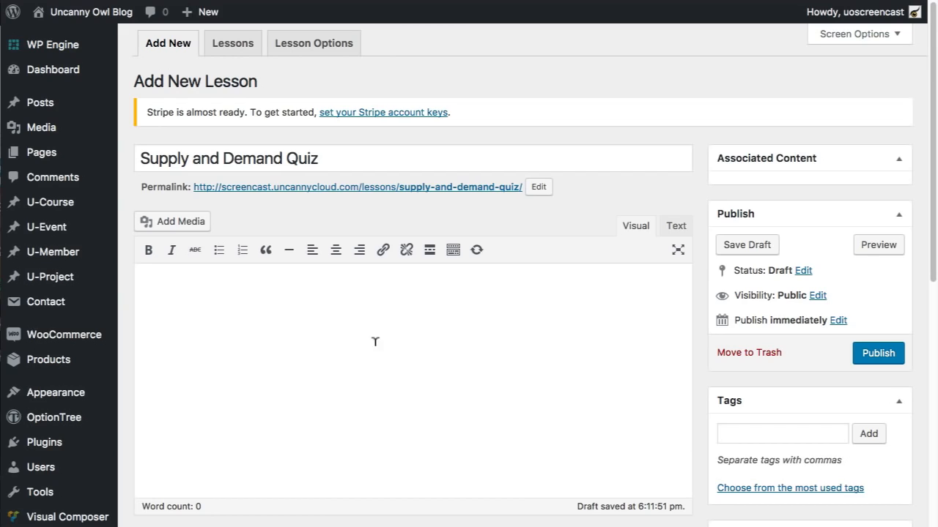
text(This is the final unit quiz )
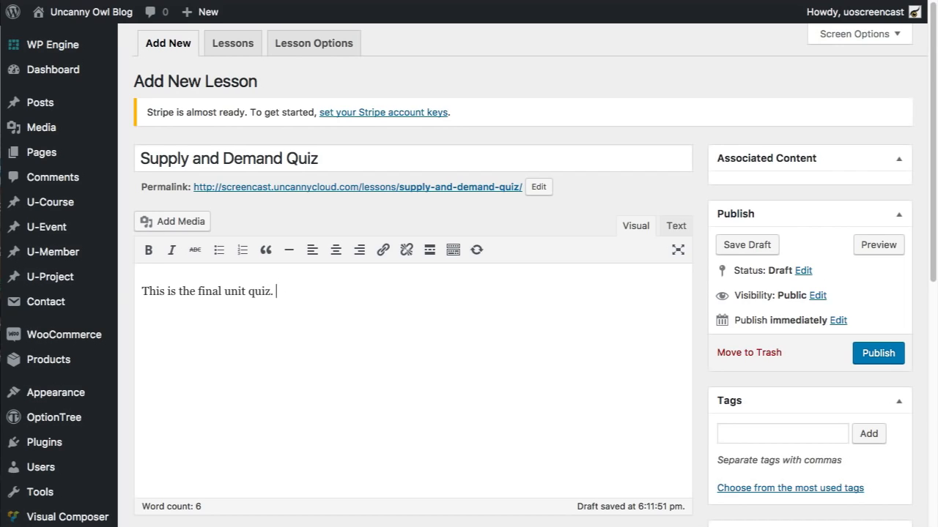
text( It will take a)
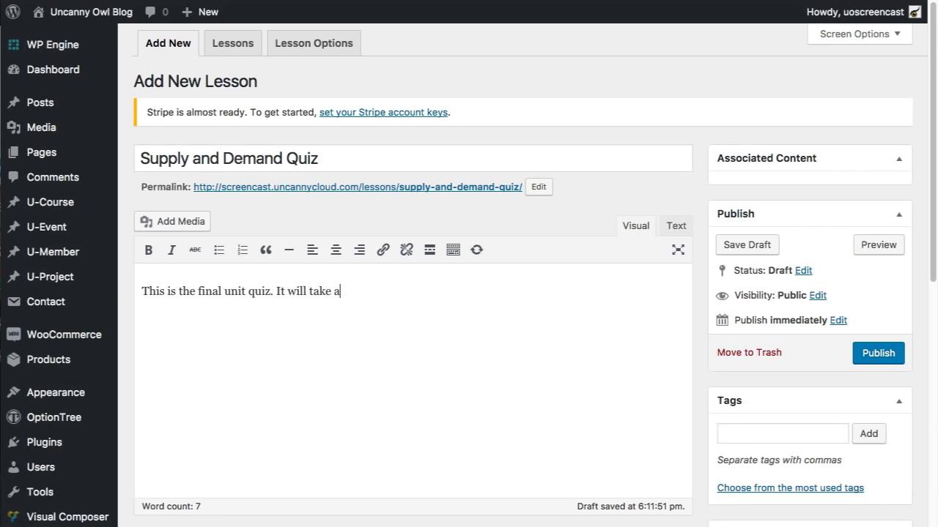
text(pproximatel)
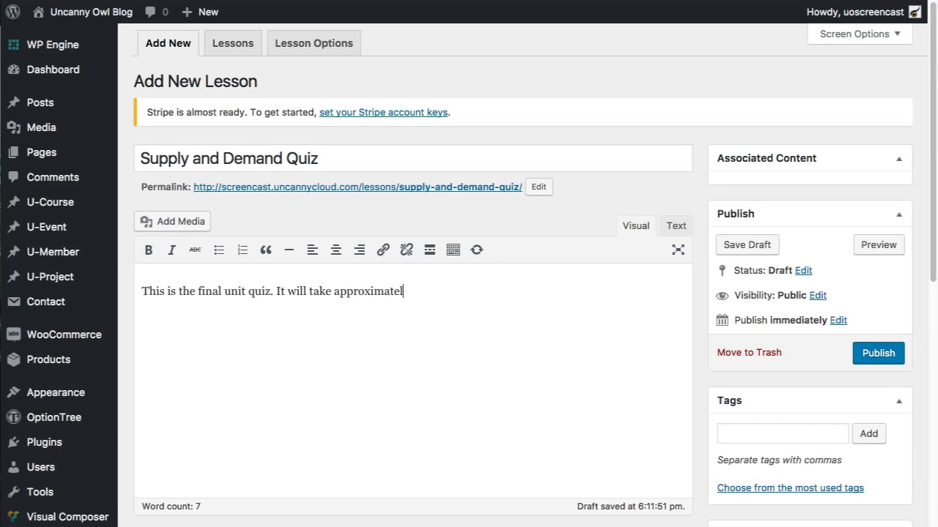
text(y 10 minutes to comp)
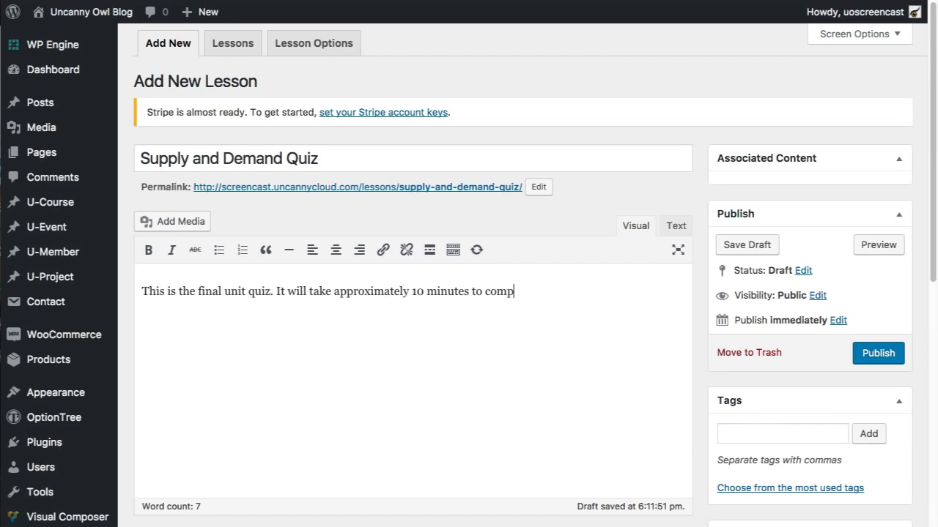
text(lete and consists)
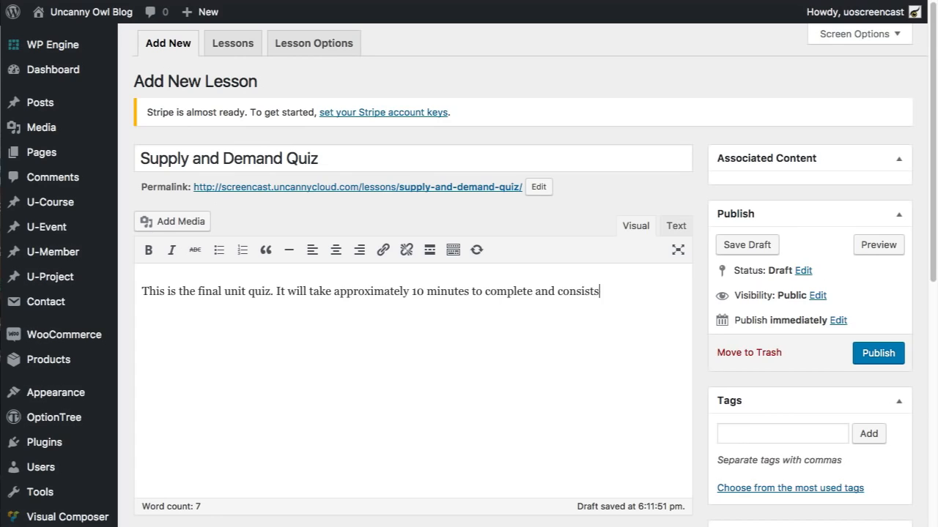
text( of 50 questions.)
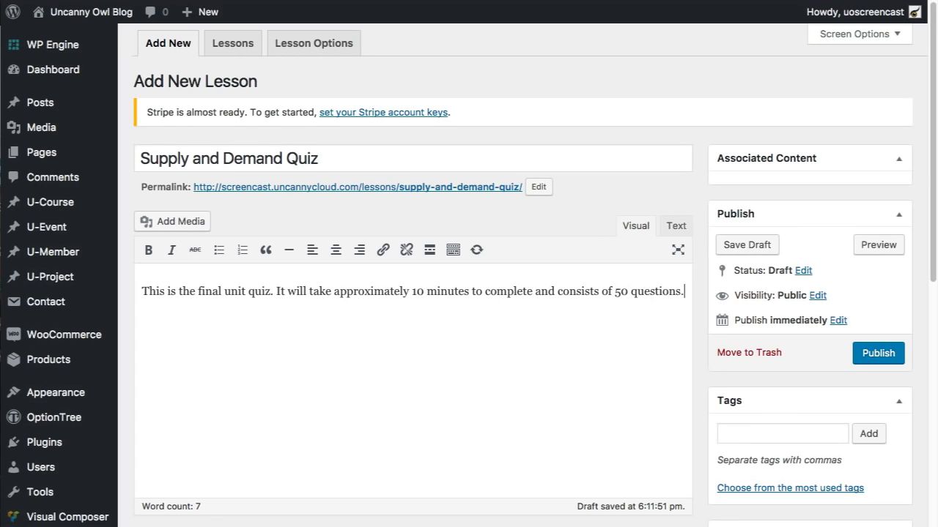
- Add the closing sentence "A score of 80% or higher is required to pass." to the quiz lesson's body
text( A score of 80% or h)
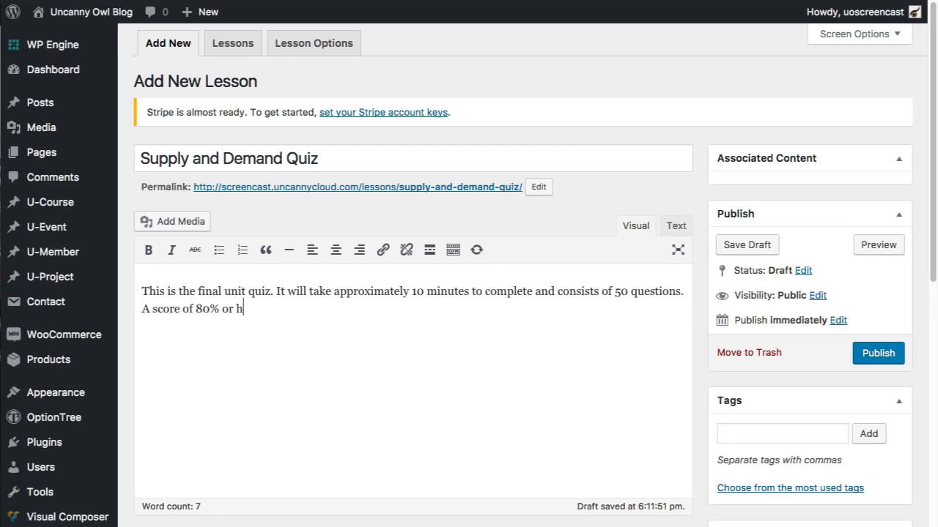
text(igher is required to ap)
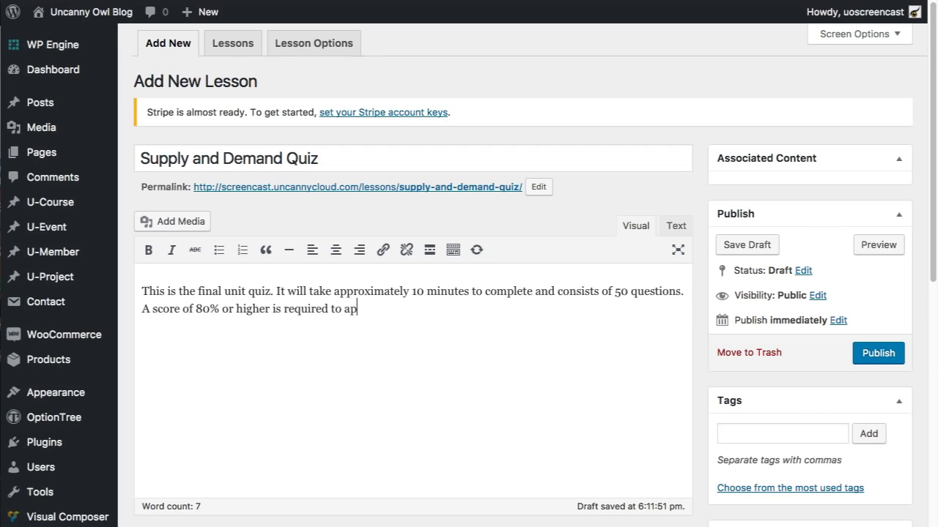
key(BackSpace)
key(BackSpace)
text(pass.)
- Set the quiz lesson's order to 20 and associate it with the Introduction to Microeconomics course
scroll(433, 372, down, 2)
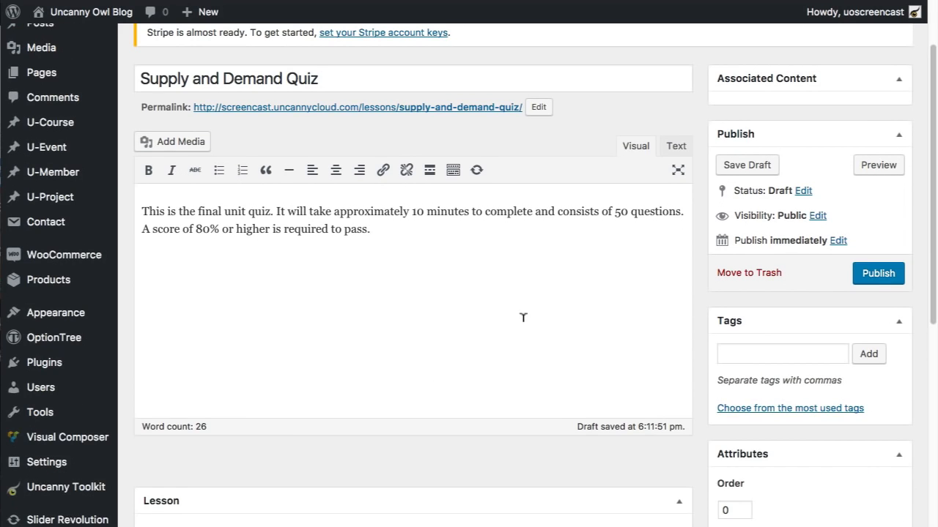
scroll(470, 272, down, 1)
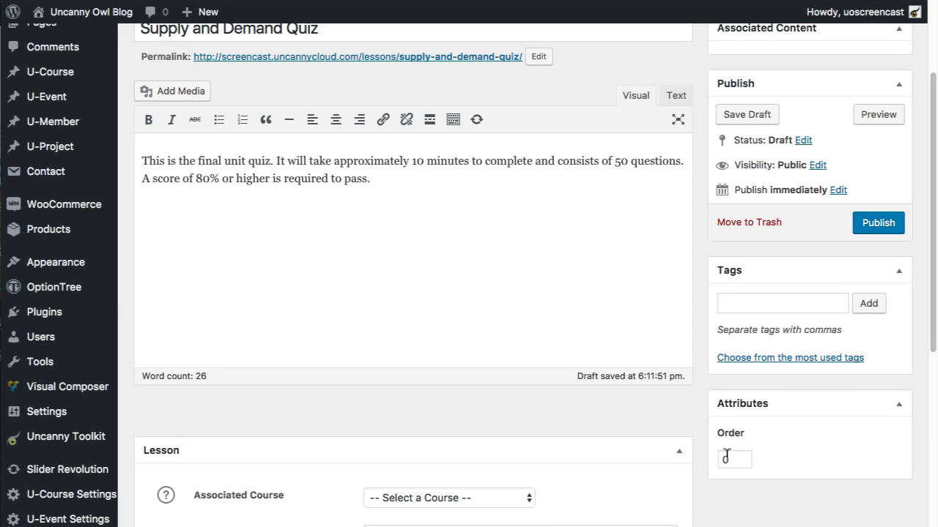
drag(734, 458, 708, 455)
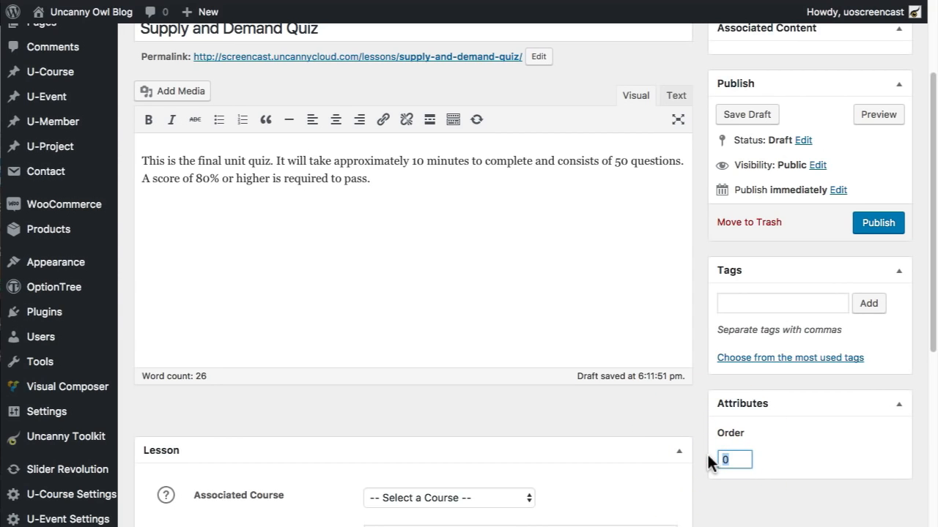
text(20)
scroll(515, 353, down, 5)
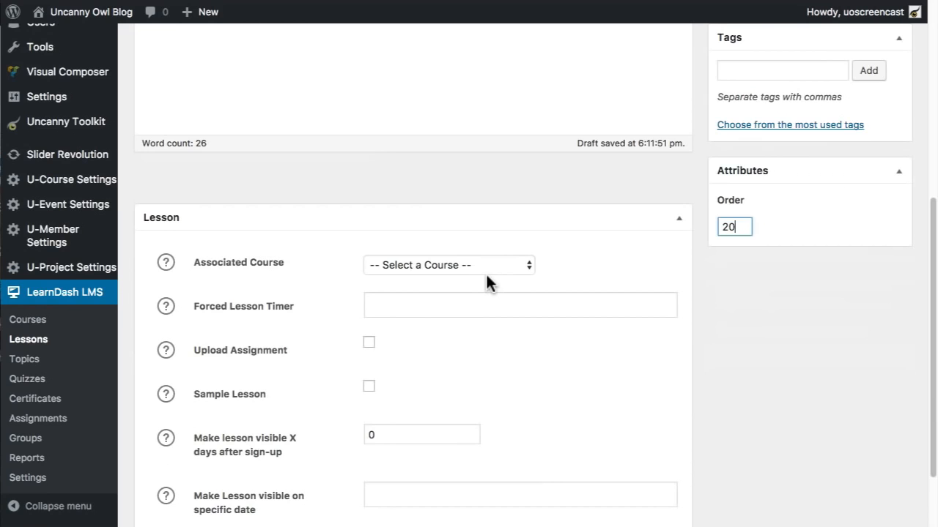
click(493, 266)
click(494, 280)
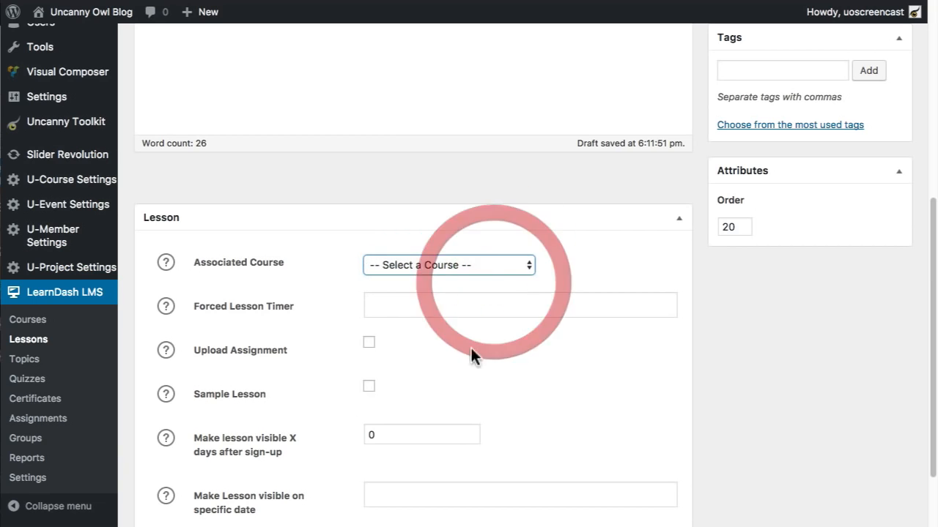
- Publish the Supply and Demand Quiz lesson
scroll(582, 446, down, 1)
scroll(581, 448, up, 8)
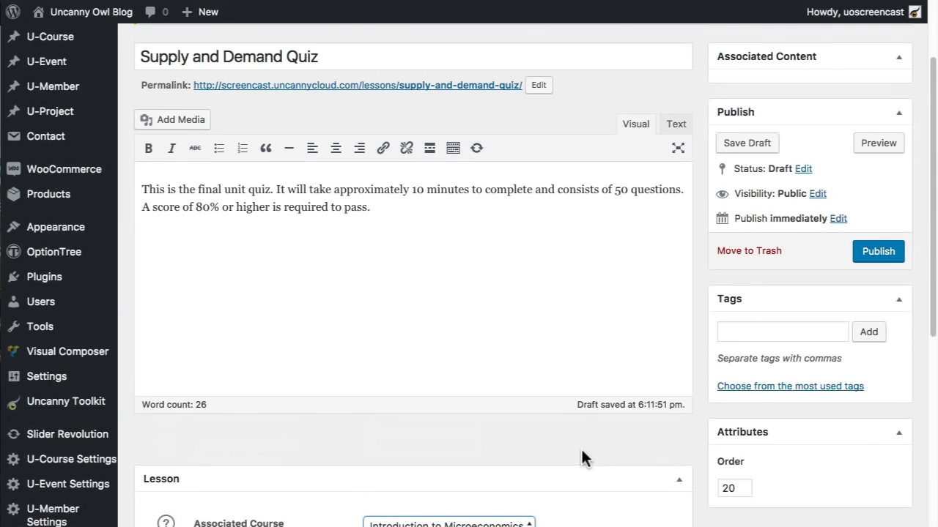
click(879, 355)
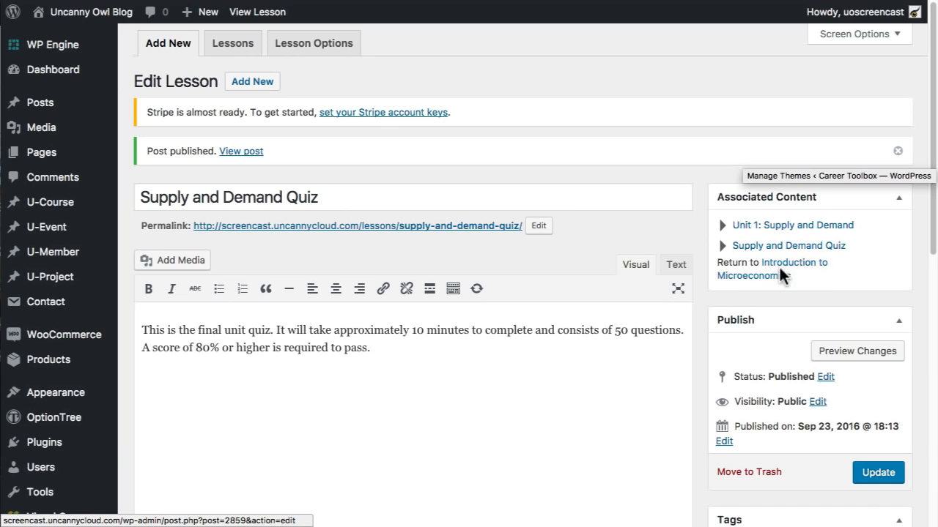
- Go from the quiz lesson to its parent course, Introduction to Microeconomics, and view the course's public page
scroll(469, 242, down, 5)
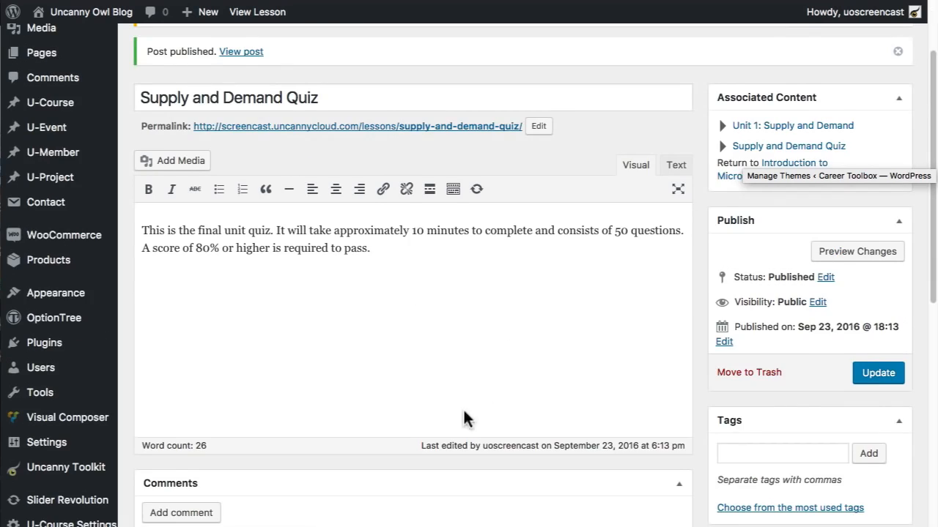
scroll(445, 413, down, 2)
scroll(515, 373, up, 7)
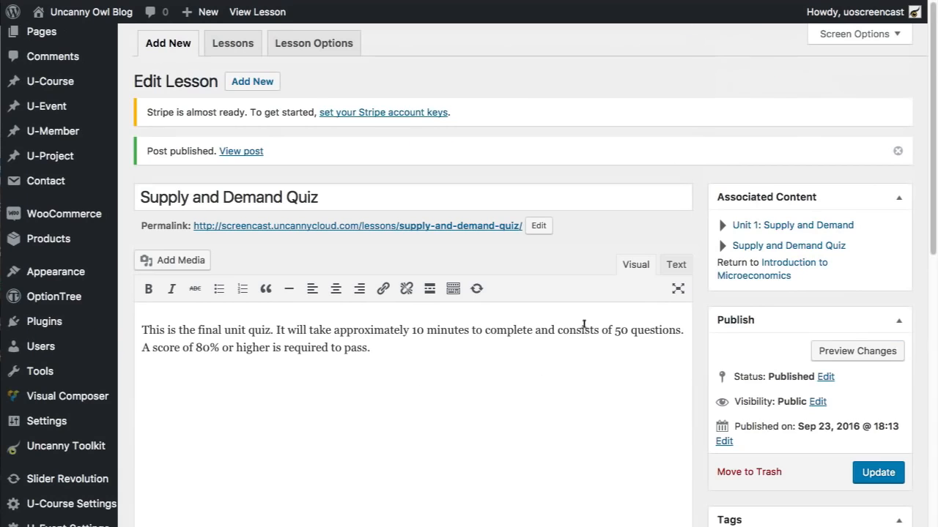
click(790, 265)
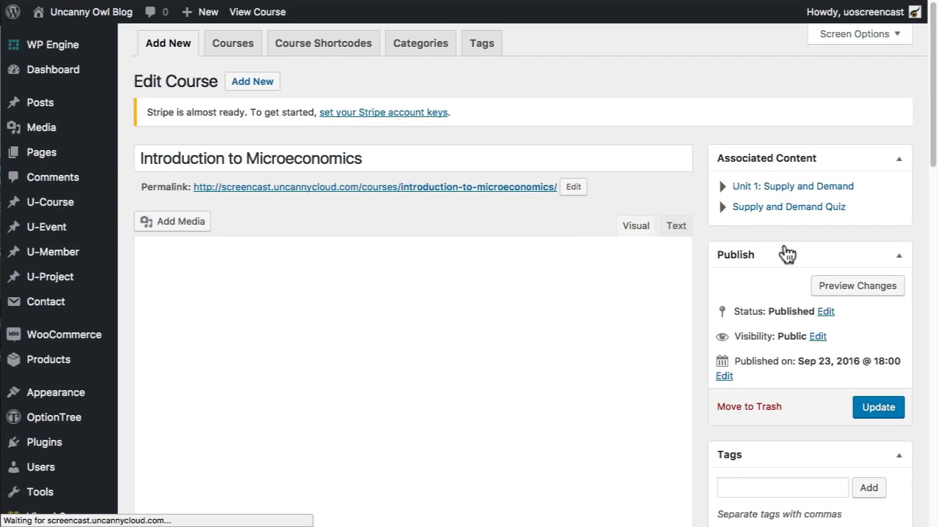
click(329, 188)
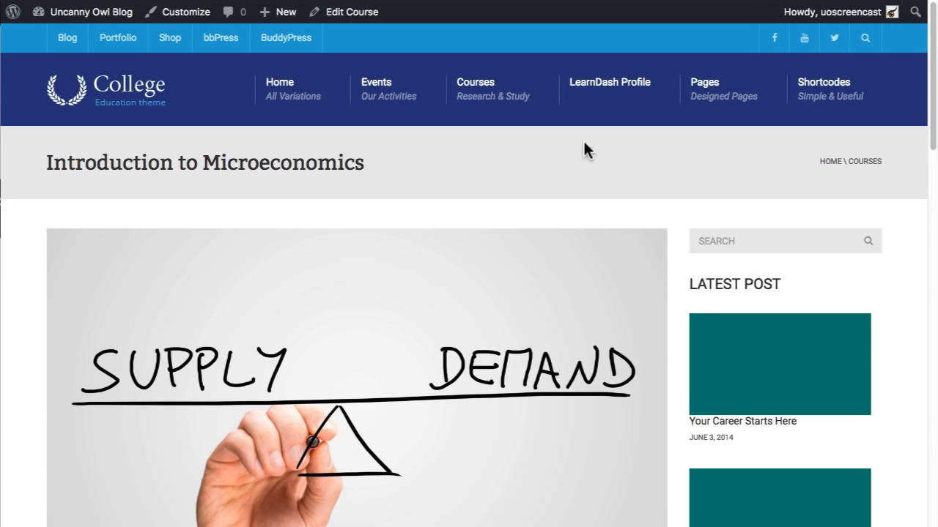
- Examine the public course page, including its featured image, course status, description and the lessons listed under Course Content
scroll(551, 188, down, 2)
scroll(553, 197, down, 3)
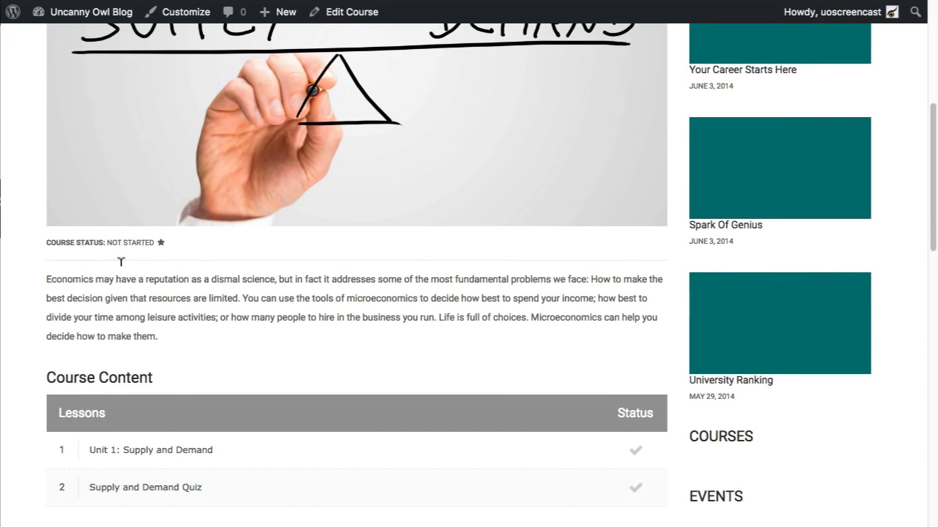
scroll(229, 192, up, 1)
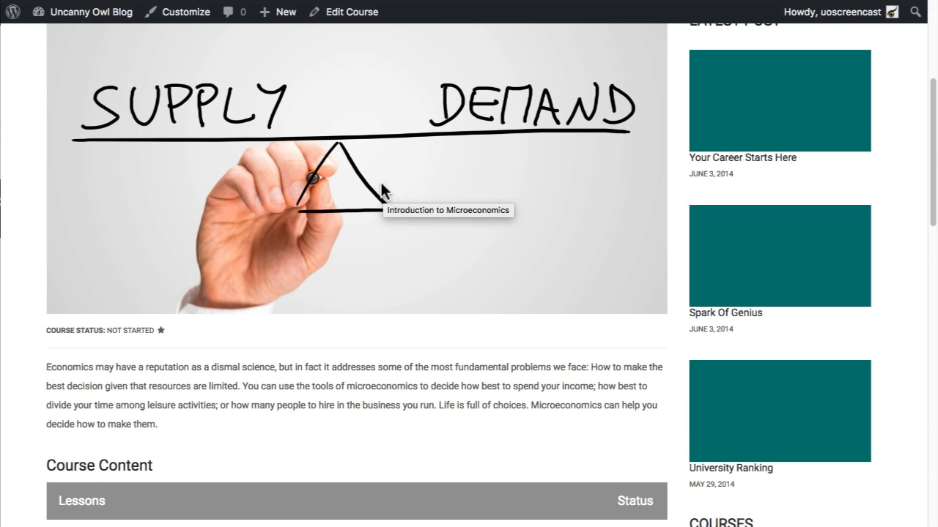
scroll(384, 185, down, 4)
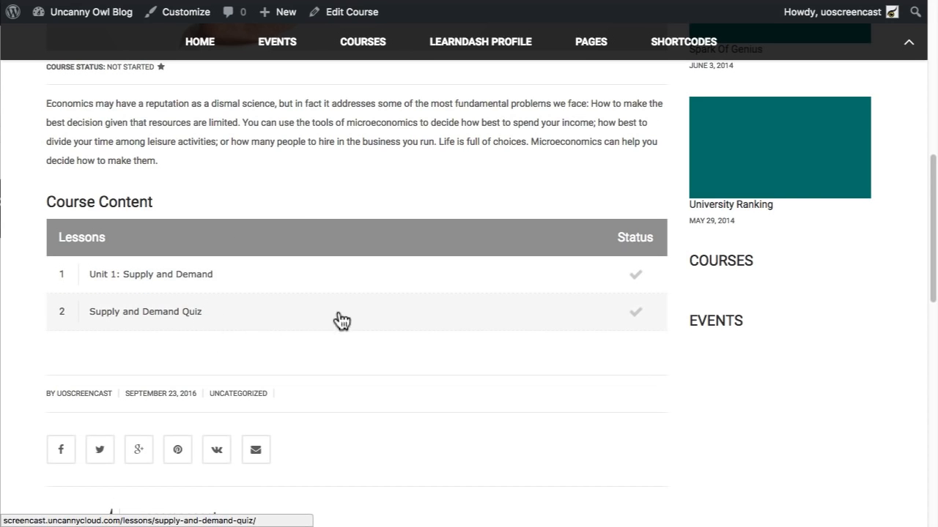
scroll(509, 373, up, 8)
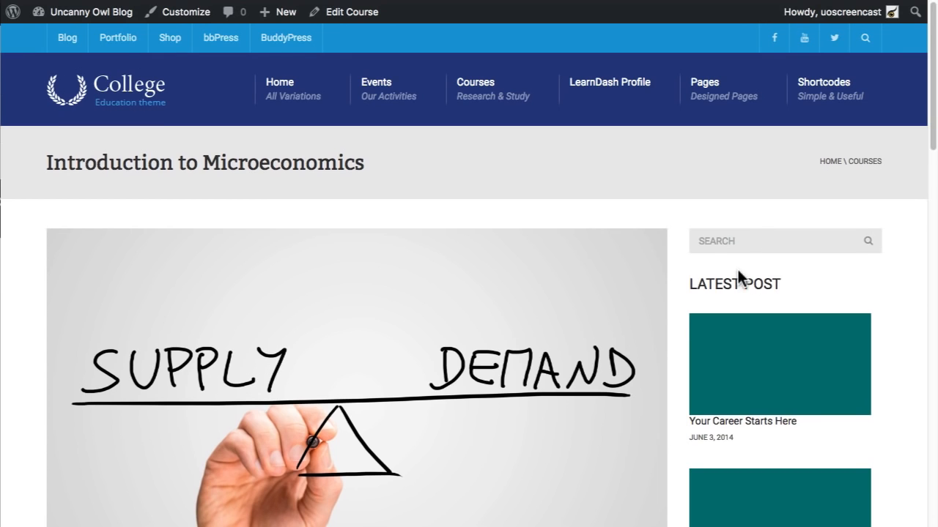
scroll(732, 268, down, 4)
scroll(742, 300, down, 2)
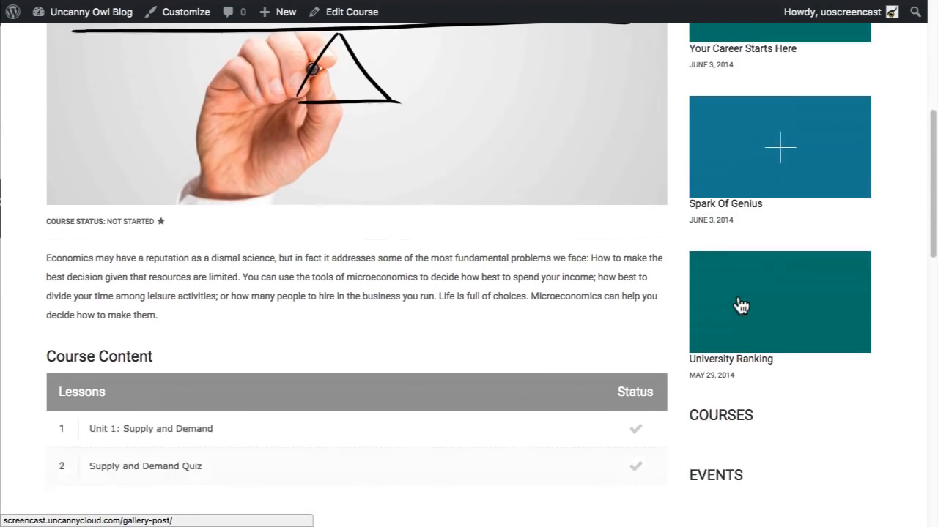
scroll(741, 242, down, 7)
scroll(742, 242, up, 4)
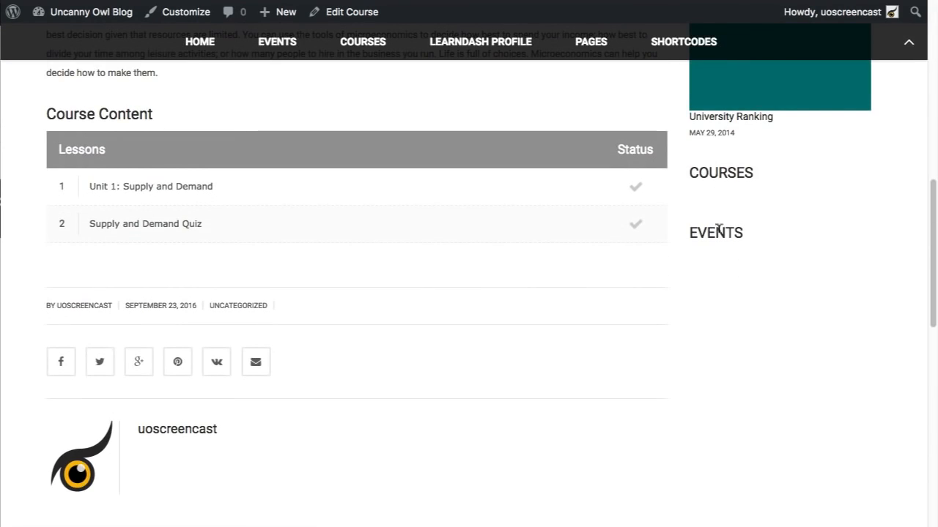
scroll(761, 223, down, 2)
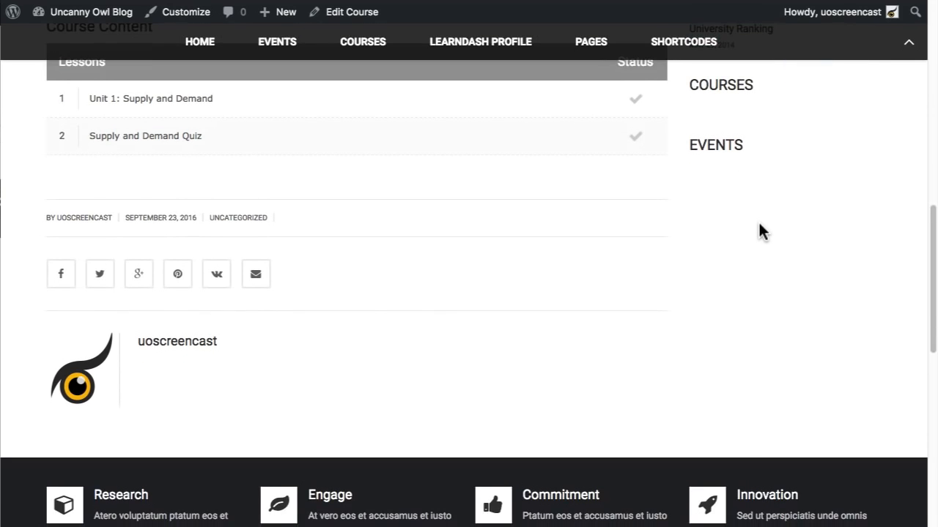
scroll(733, 322, up, 4)
scroll(403, 286, up, 6)
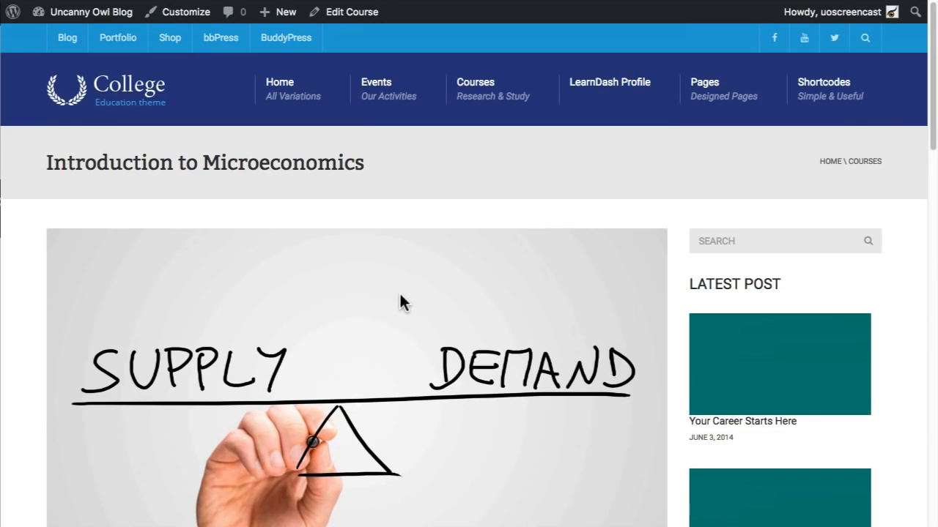
scroll(398, 293, down, 1)
scroll(395, 301, down, 5)
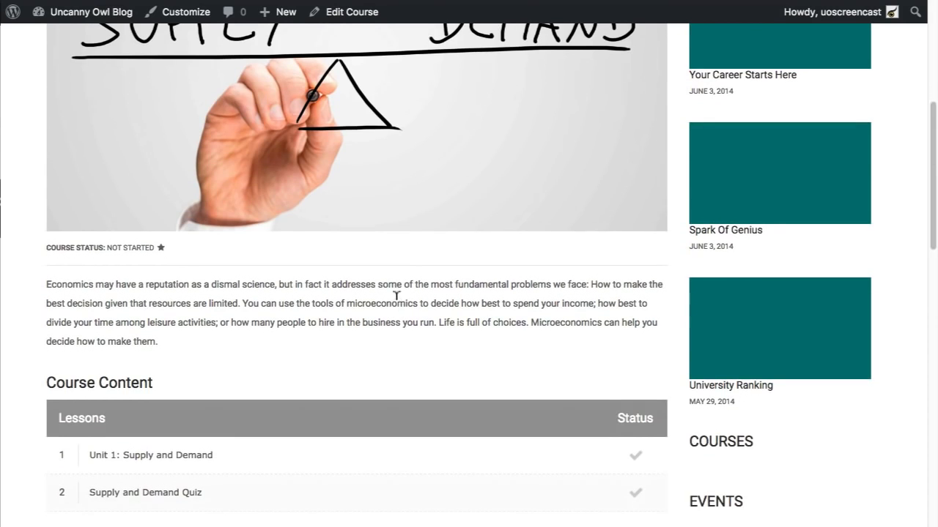
scroll(394, 293, down, 2)
scroll(381, 293, up, 2)
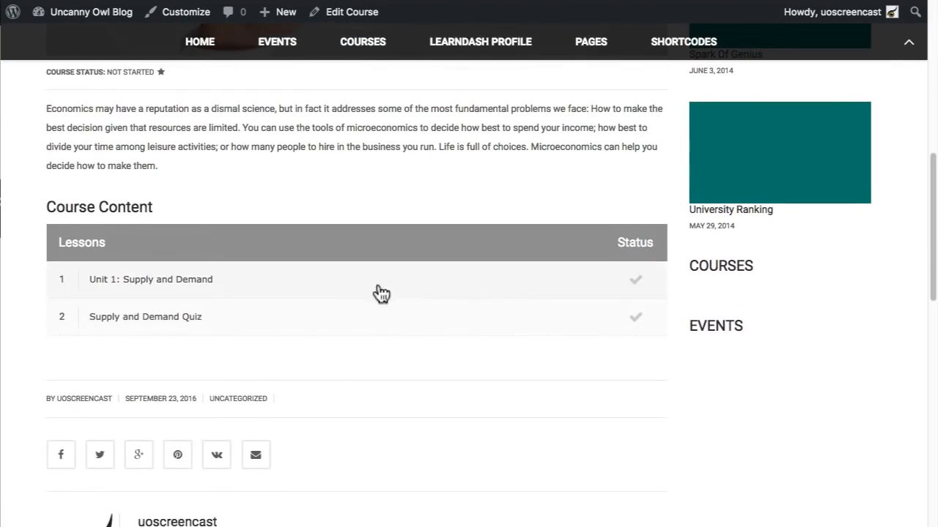
- View the public page of Unit 1: Supply and Demand with its embedded video, and continue to the next lesson
click(140, 282)
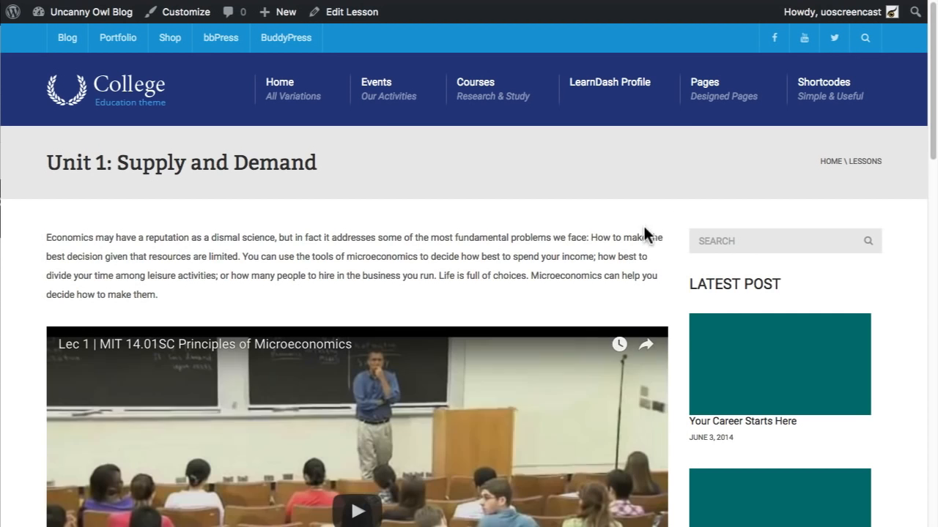
scroll(645, 233, down, 1)
scroll(523, 139, down, 1)
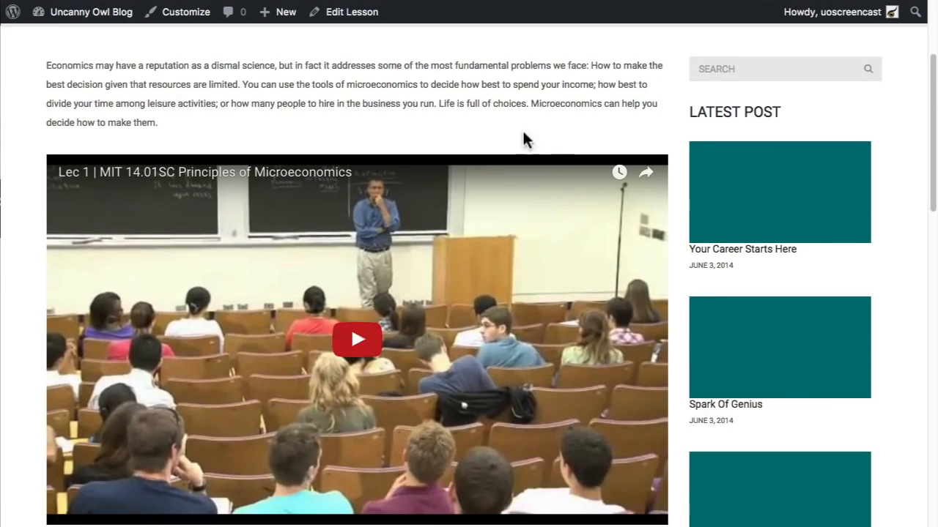
scroll(513, 220, down, 1)
scroll(477, 293, down, 1)
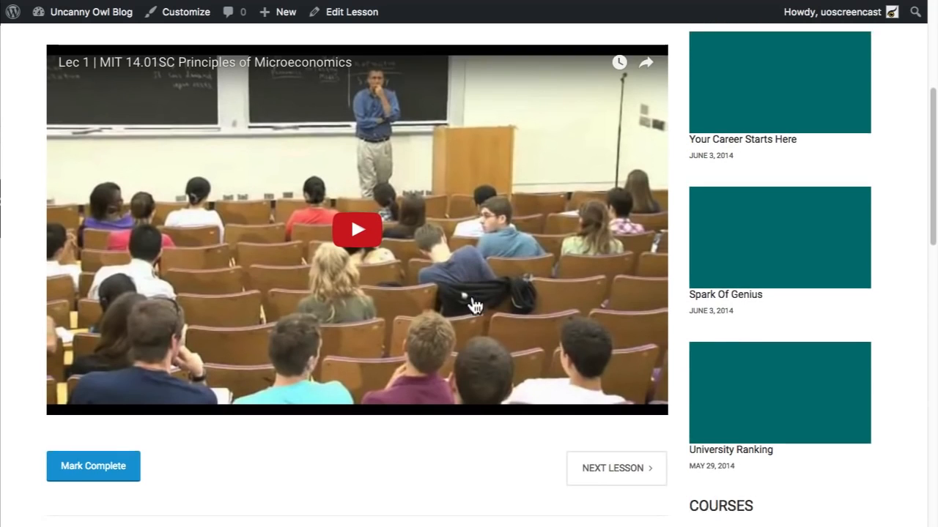
scroll(474, 306, down, 1)
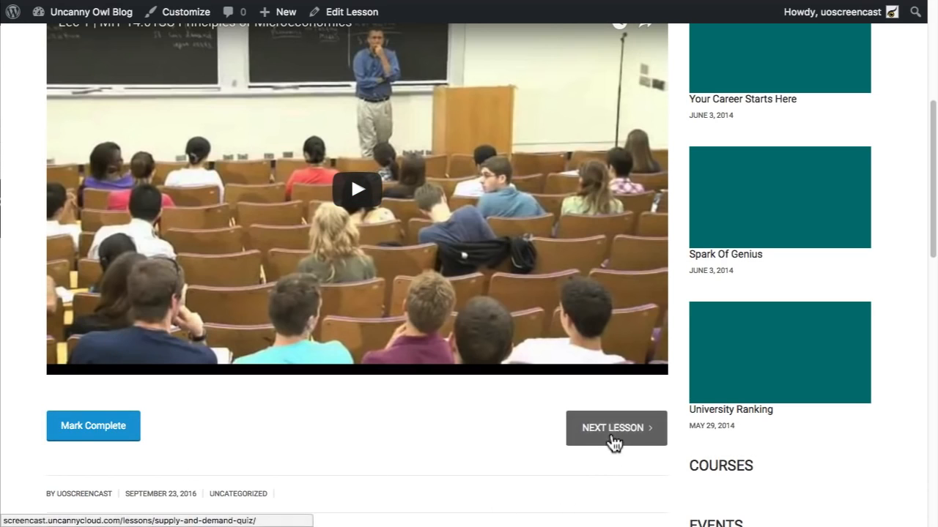
click(611, 444)
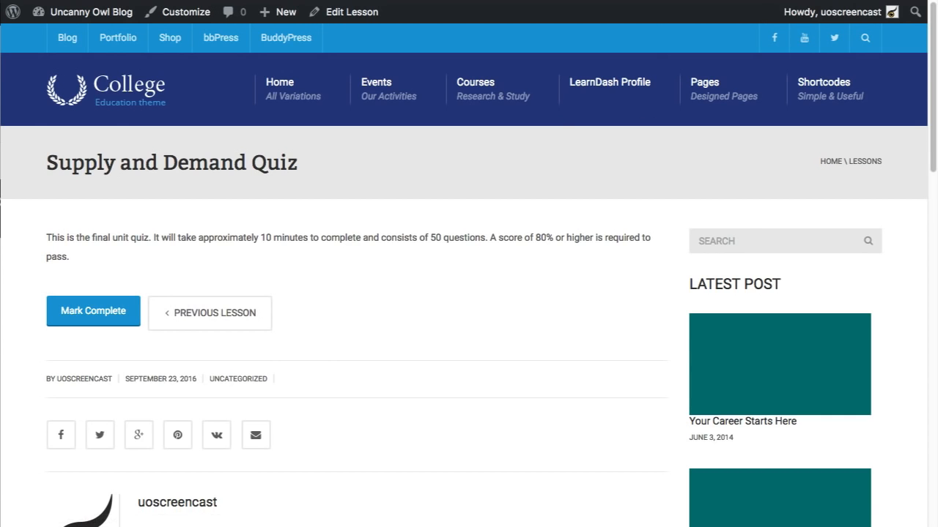
- Return to the site admin and add a new LearnDash quiz titled "Supply & Demand"
click(512, 0)
scroll(139, 382, down, 4)
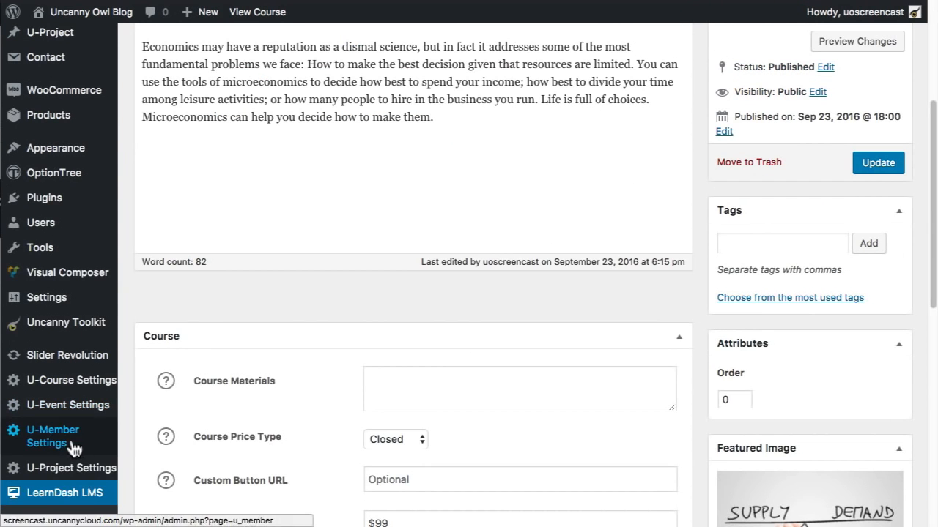
scroll(36, 476, down, 6)
click(36, 389)
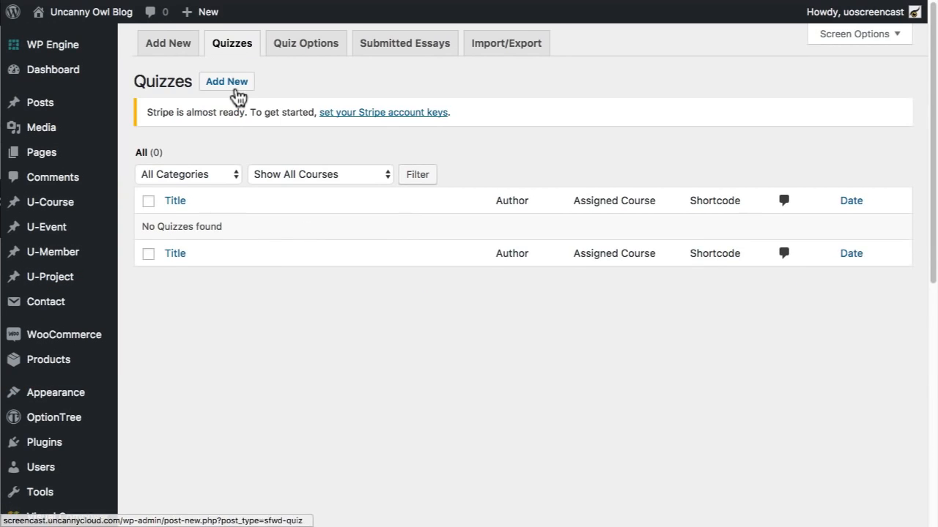
click(236, 90)
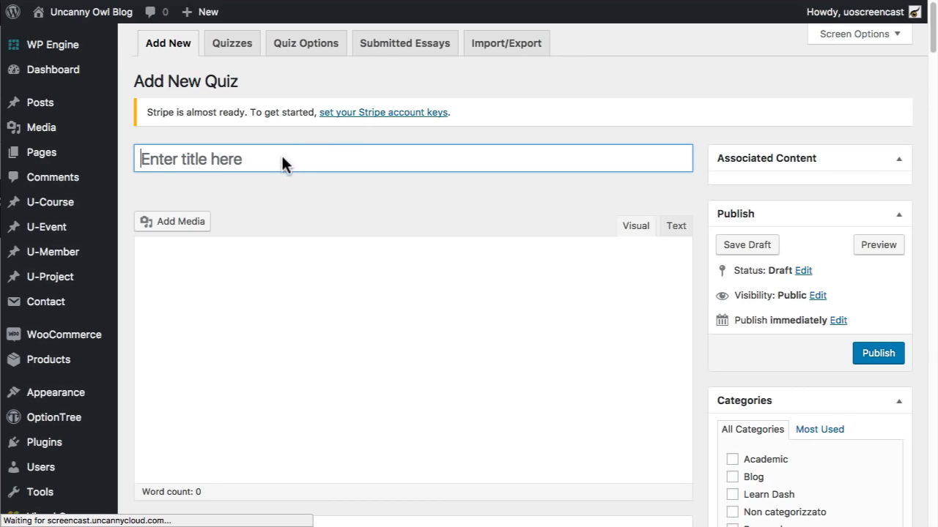
click(248, 157)
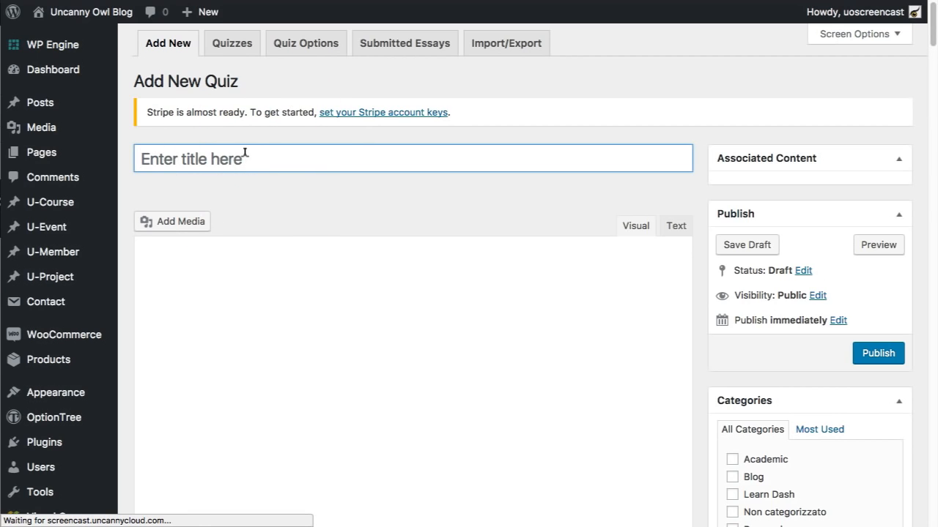
click(242, 158)
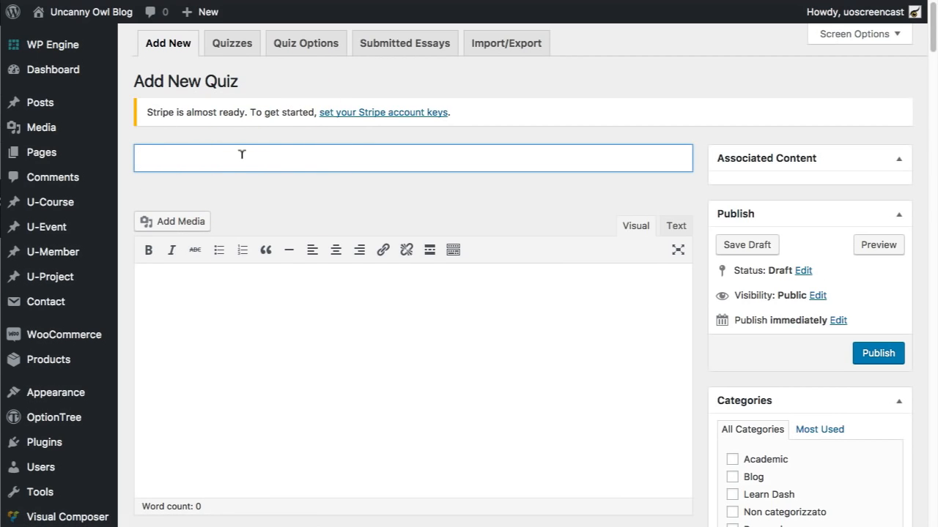
text(Supply & Demand)
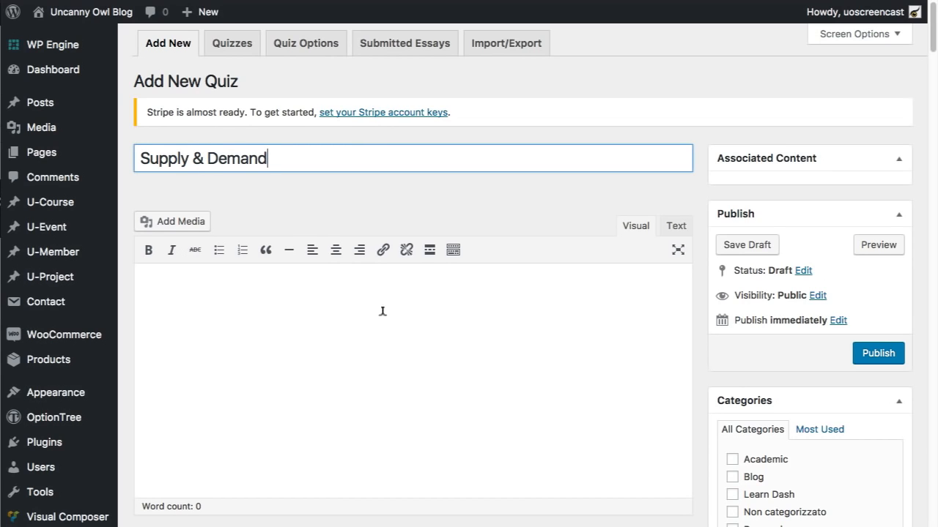
scroll(391, 307, down, 1)
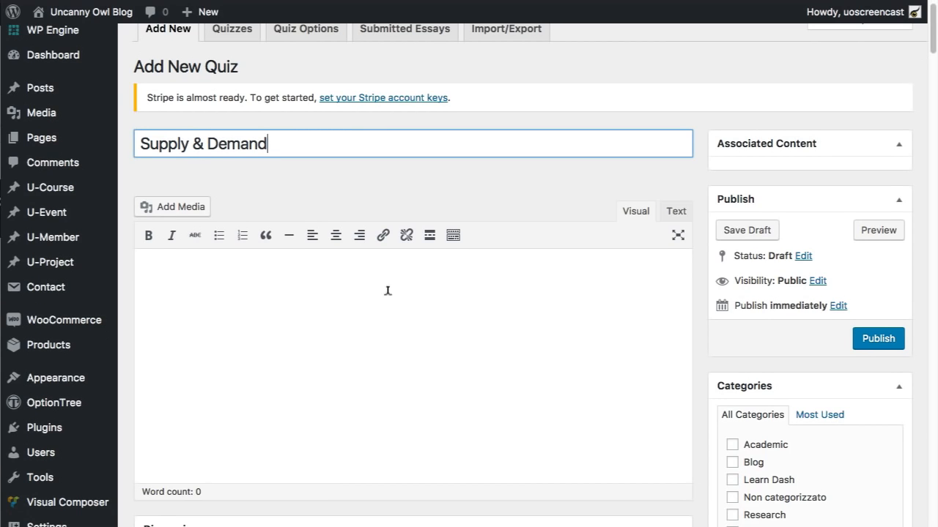
click(318, 275)
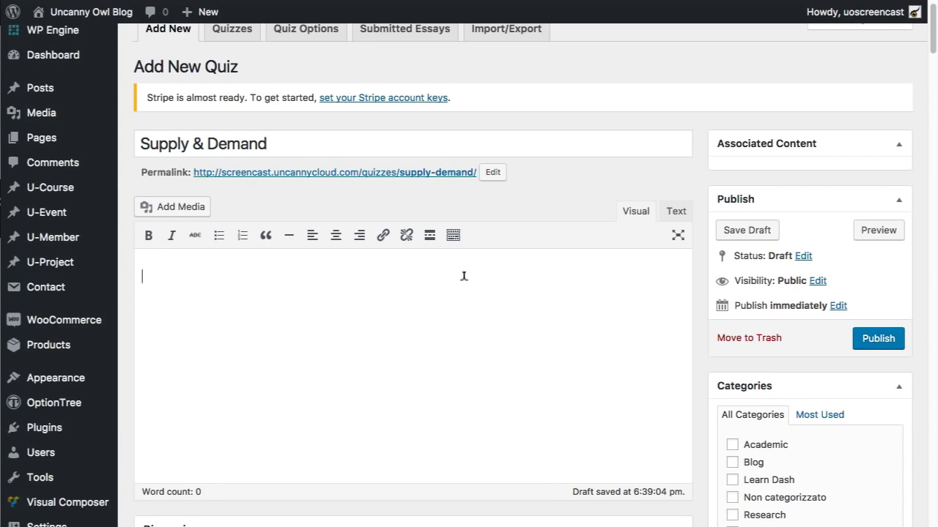
- Hide the Author, Revolution Slider Options, Discussion, Featured Image and Categories boxes on the quiz editing screen
scroll(469, 249, down, 3)
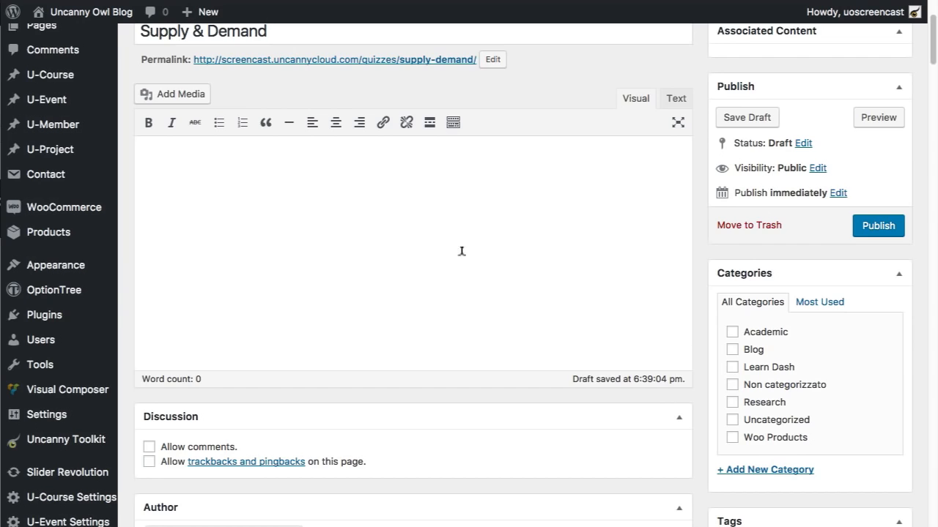
scroll(460, 265, down, 5)
scroll(459, 271, up, 7)
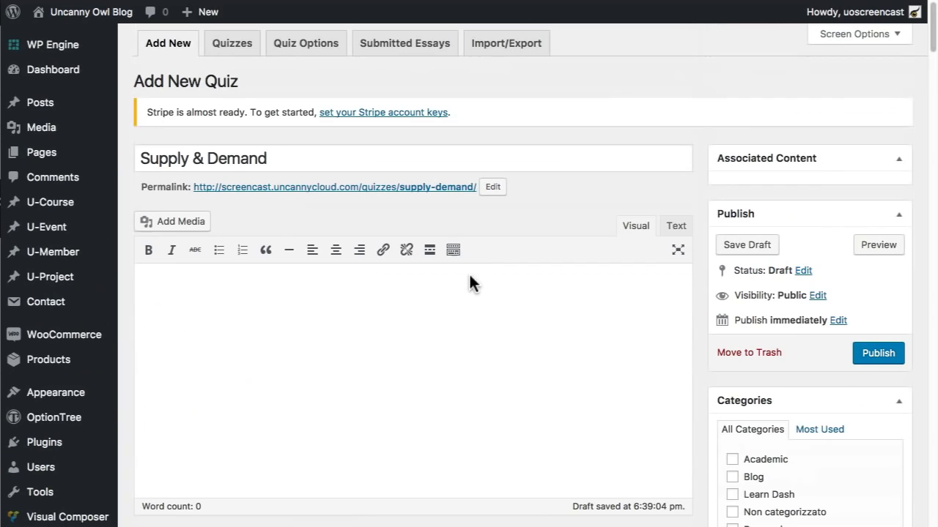
click(853, 37)
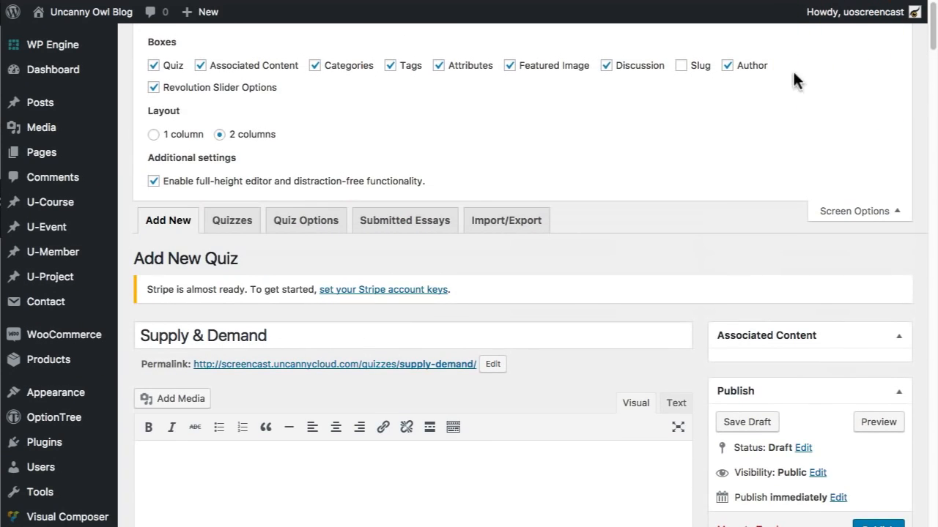
click(728, 65)
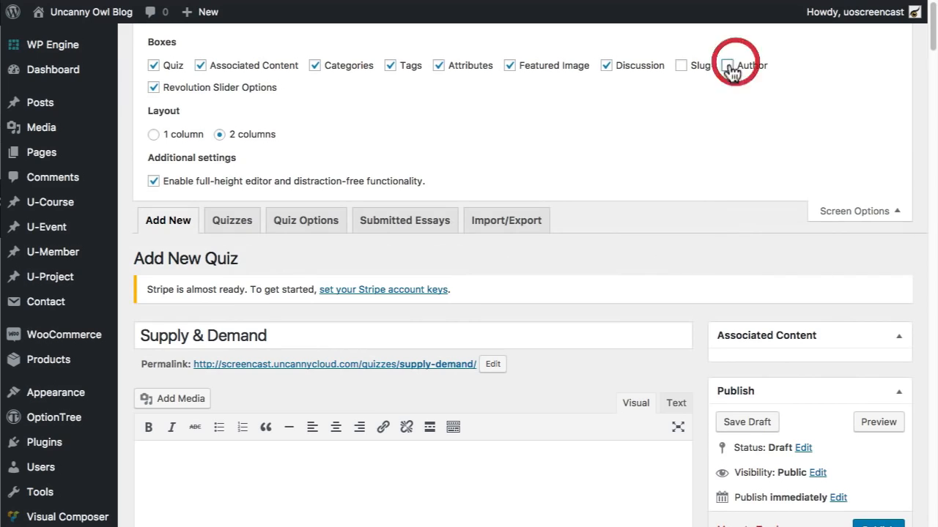
click(263, 95)
click(627, 70)
click(537, 68)
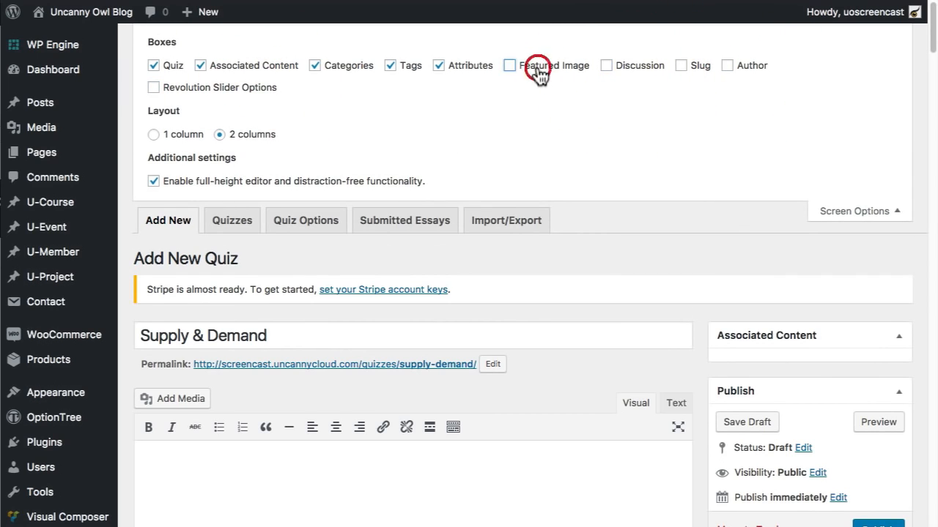
click(348, 69)
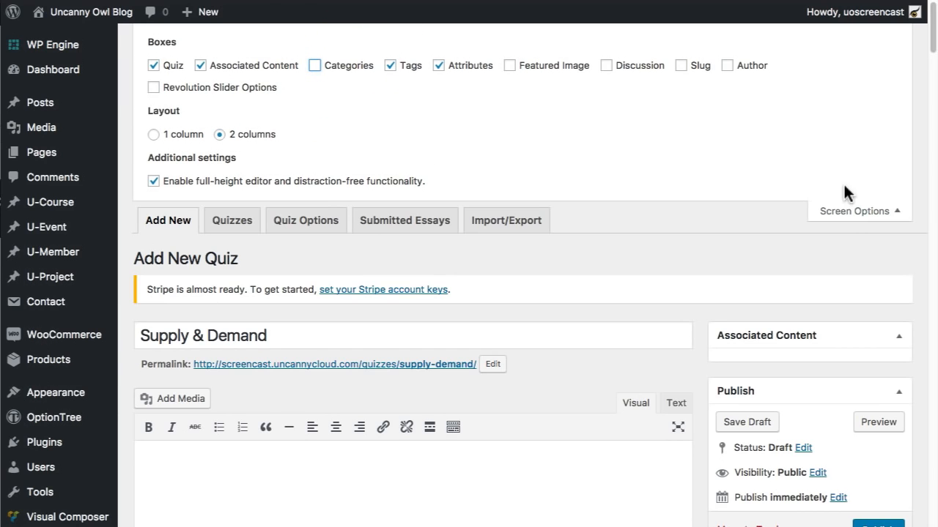
- Associate the quiz with the Introduction to Microeconomics course and the Supply and Demand Quiz lesson
click(848, 206)
scroll(464, 379, down, 5)
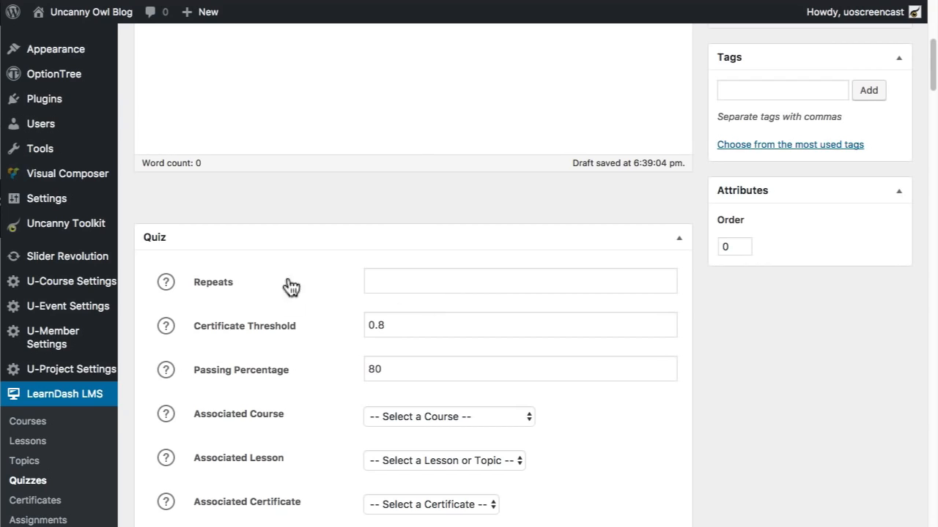
click(422, 276)
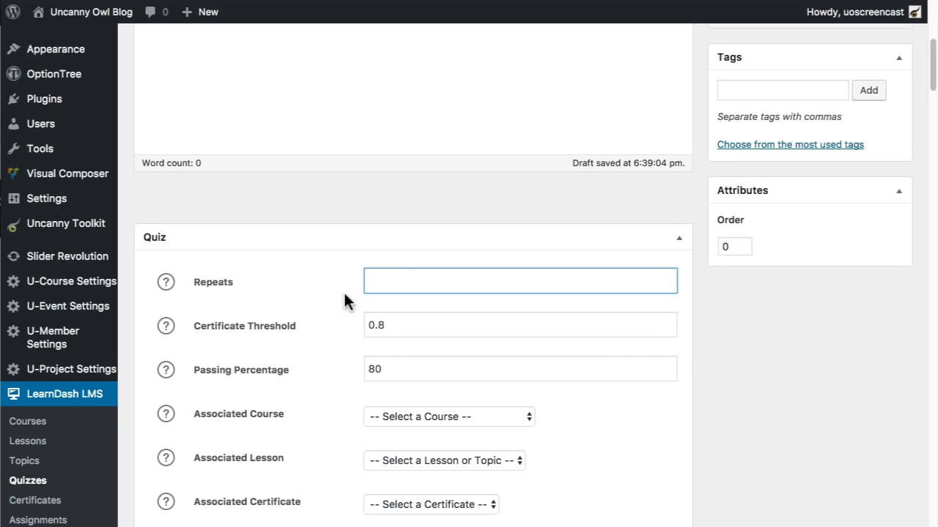
scroll(330, 433, down, 1)
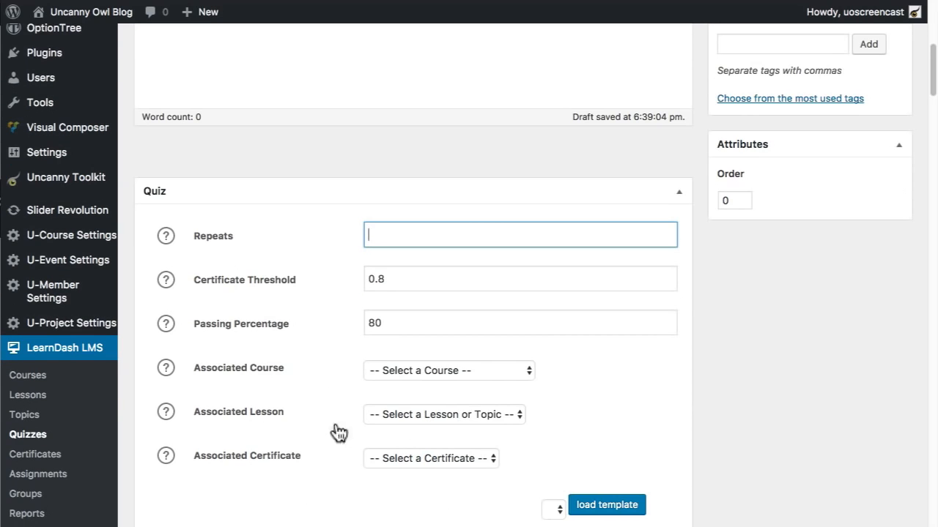
click(469, 366)
click(475, 383)
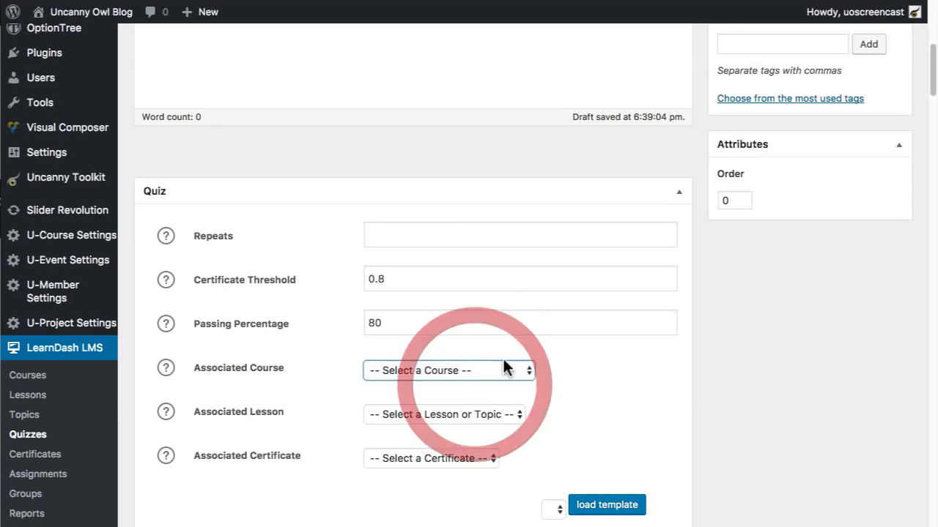
click(481, 413)
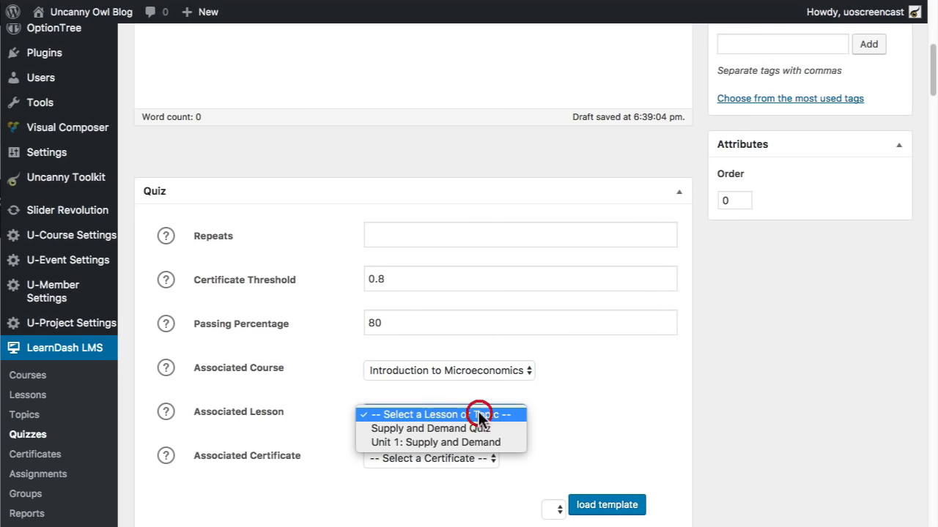
click(477, 425)
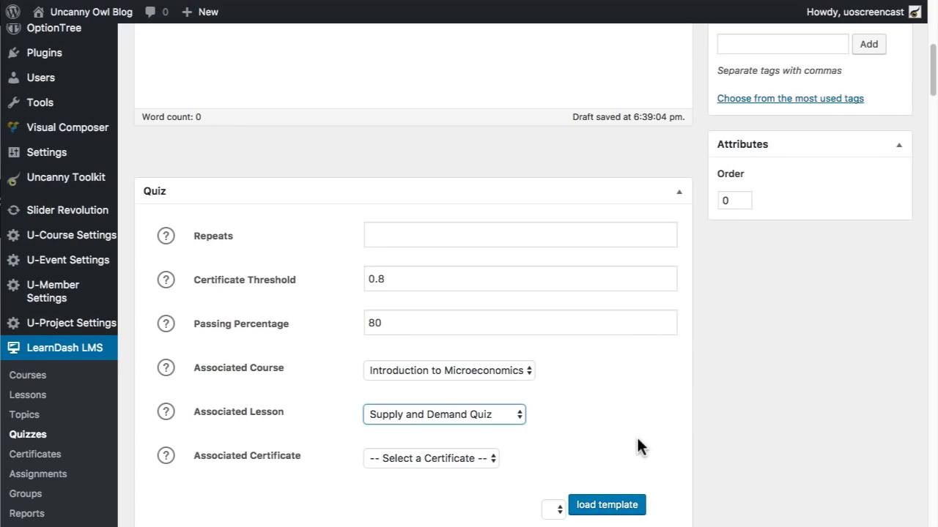
- Activate the "Display question randomly" and "Autostart" options for the quiz
scroll(637, 438, down, 5)
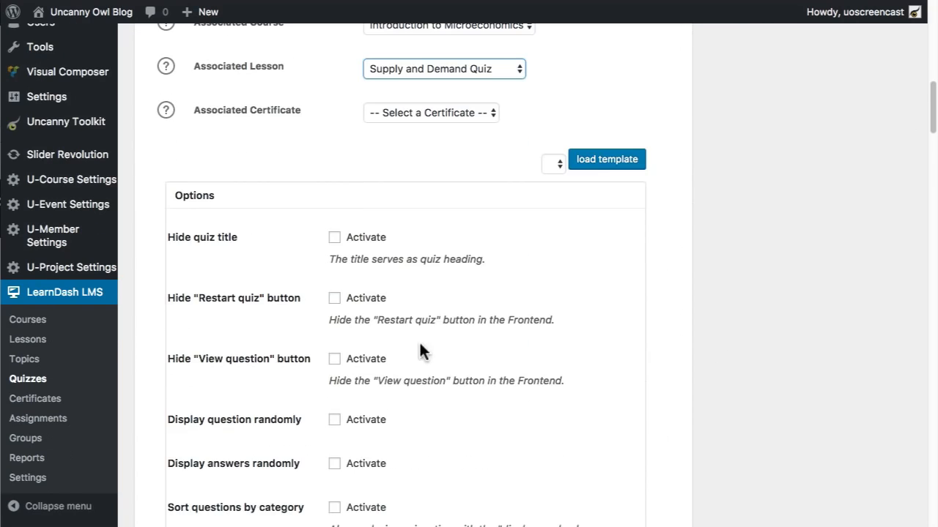
scroll(419, 351, down, 2)
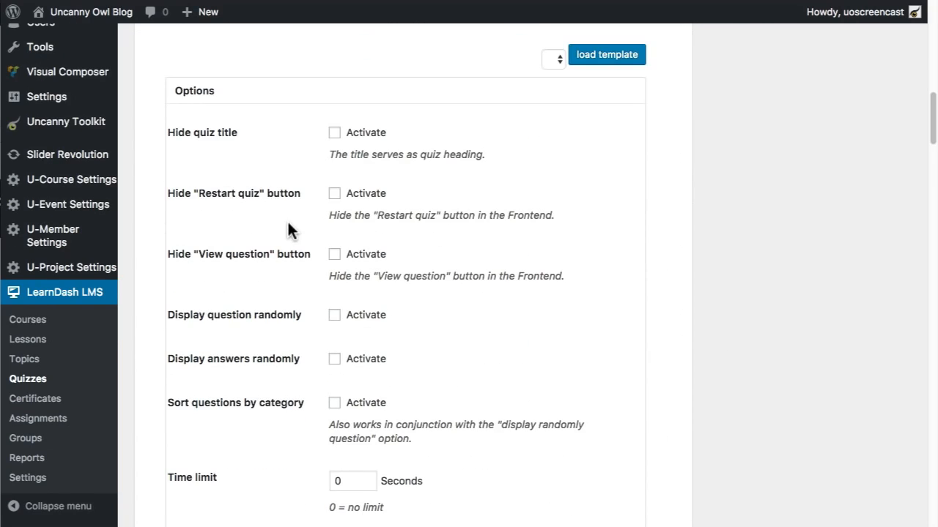
click(335, 316)
scroll(490, 378, down, 4)
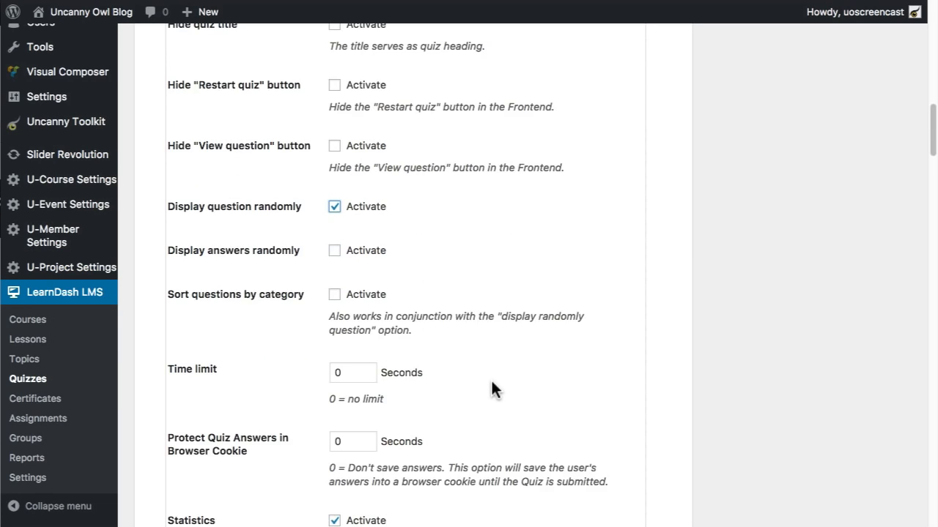
scroll(439, 446, down, 4)
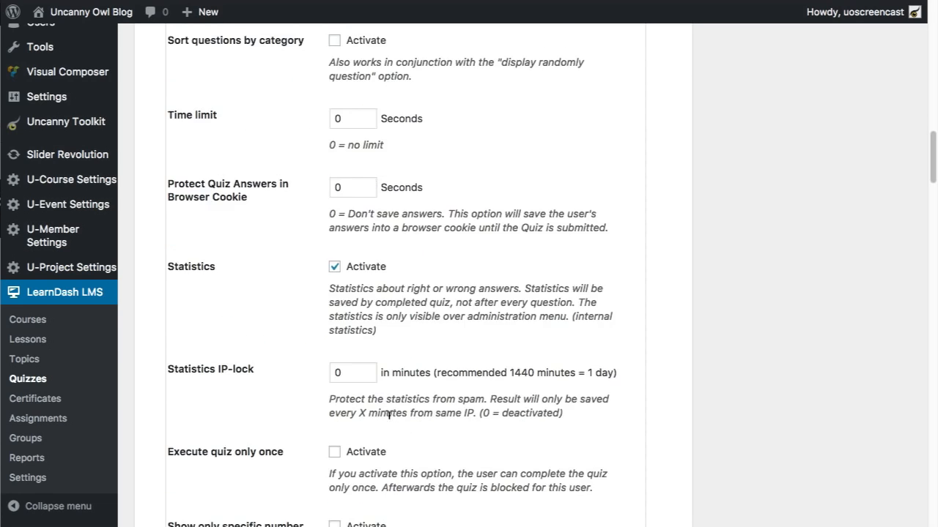
scroll(440, 446, down, 8)
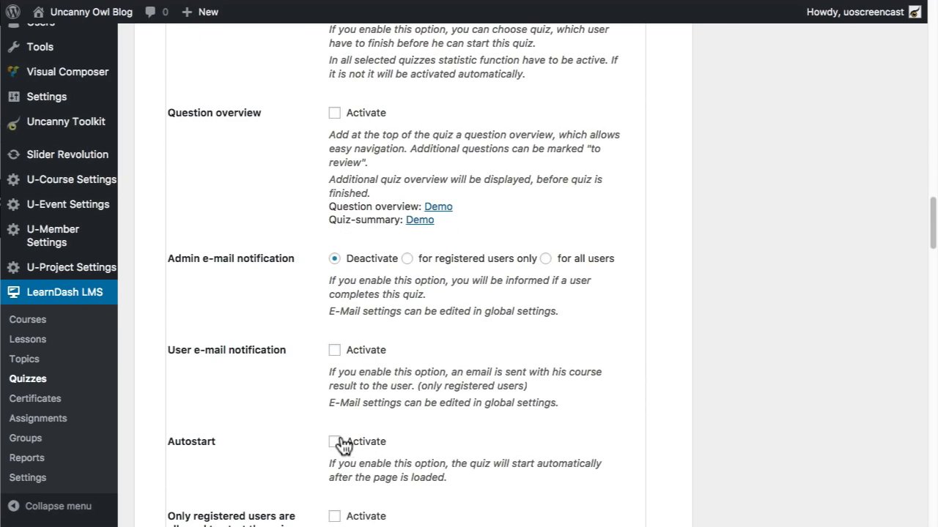
click(340, 441)
- Publish the Supply & Demand quiz and start adding a new question to it
scroll(731, 373, up, 15)
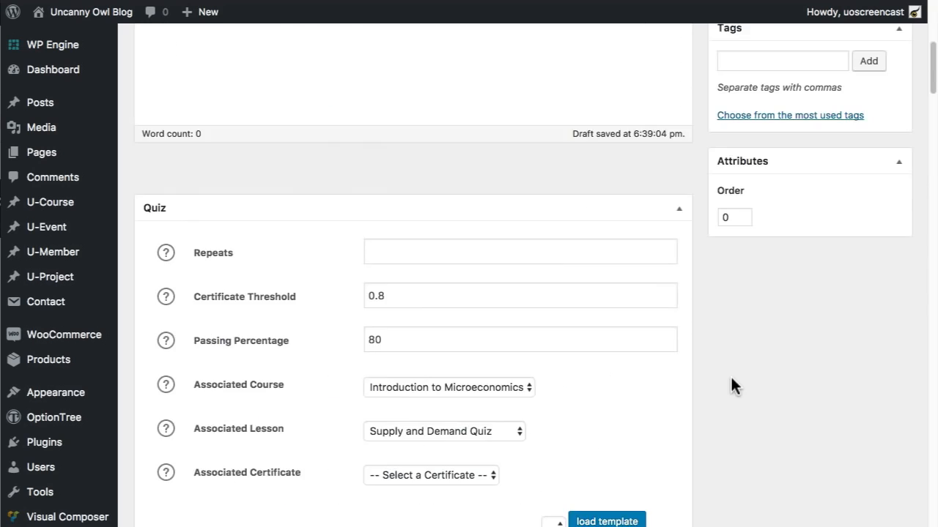
click(877, 354)
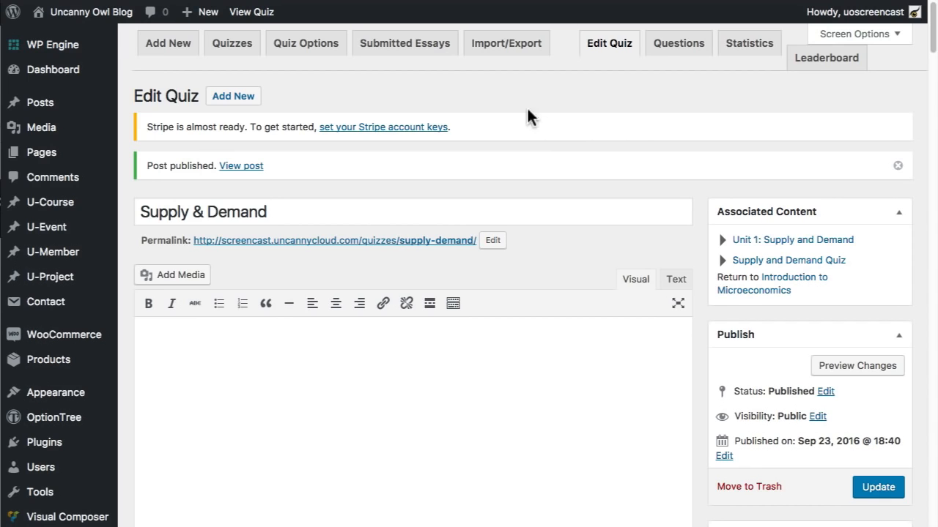
click(677, 48)
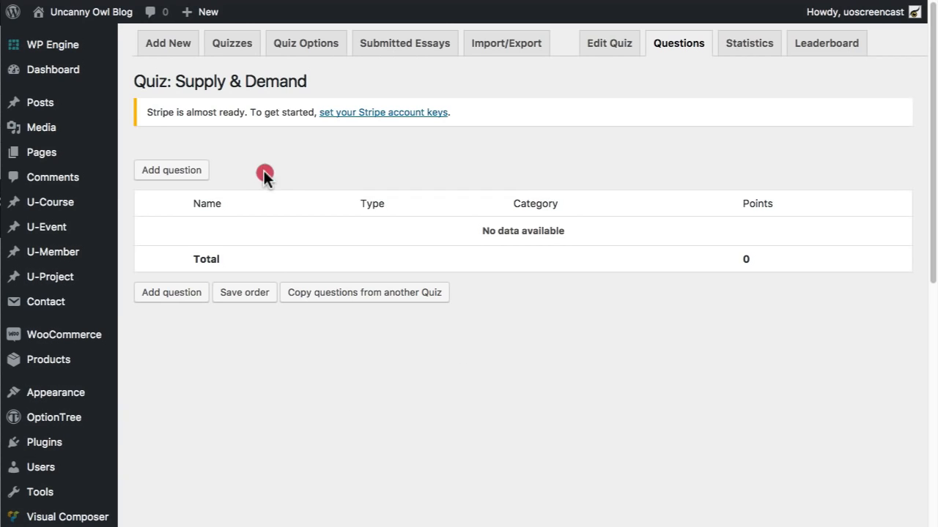
click(183, 176)
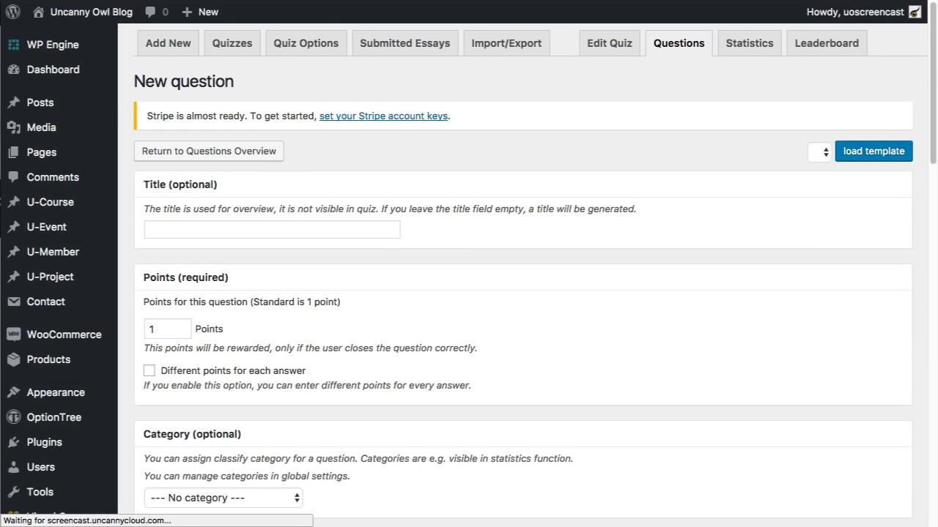
- Look through the new question form, from title, points and question text to feedback messages, answer types and answers
click(445, 216)
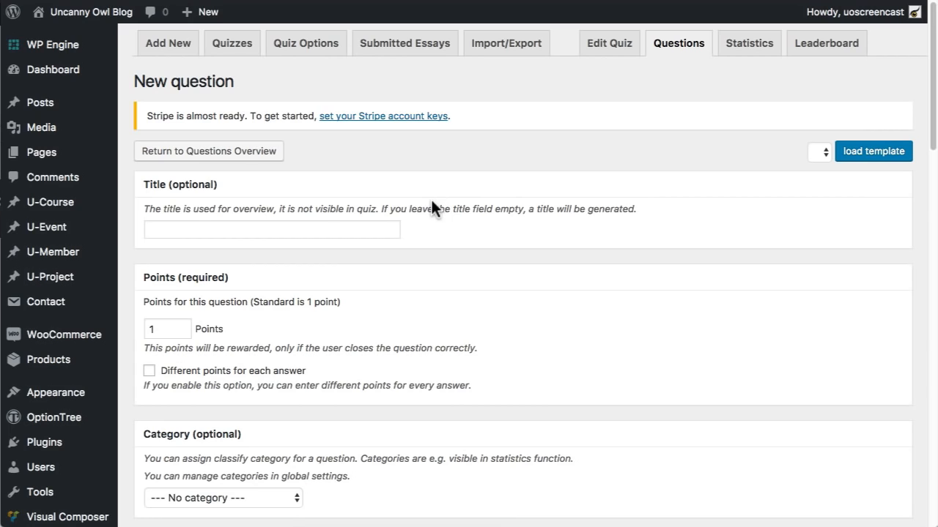
click(367, 225)
drag(933, 110, 931, 230)
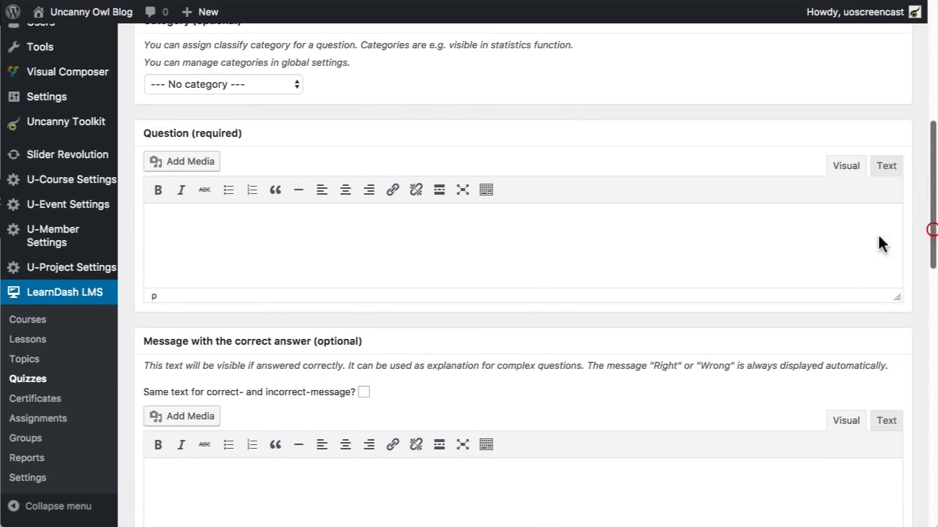
click(494, 266)
click(935, 416)
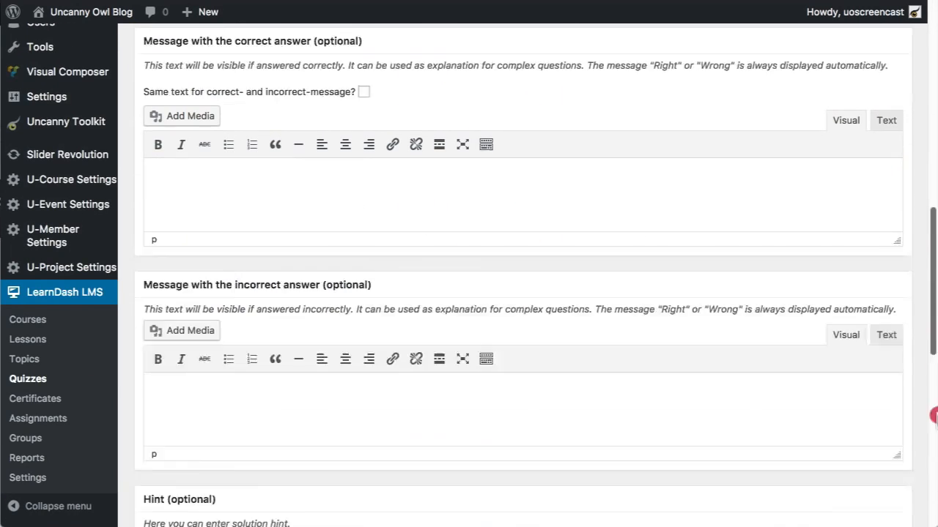
drag(934, 415, 933, 482)
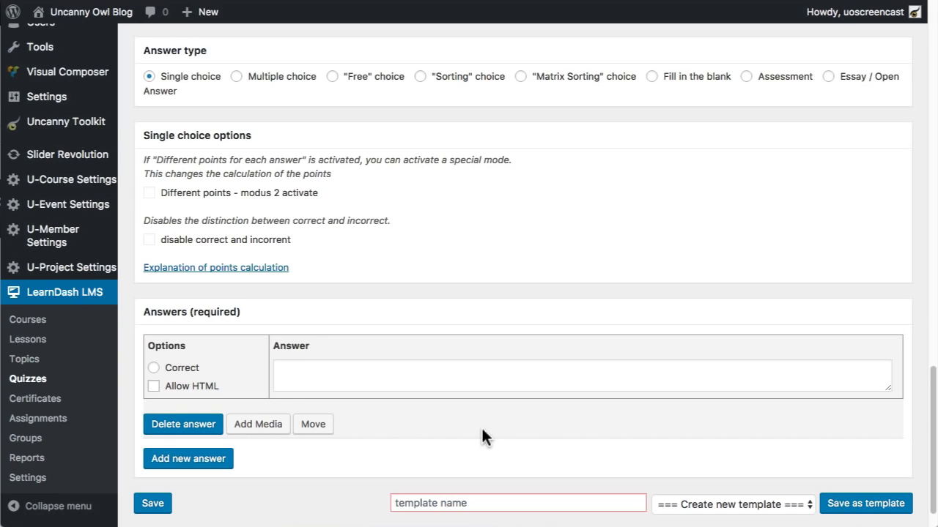
scroll(483, 436, up, 20)
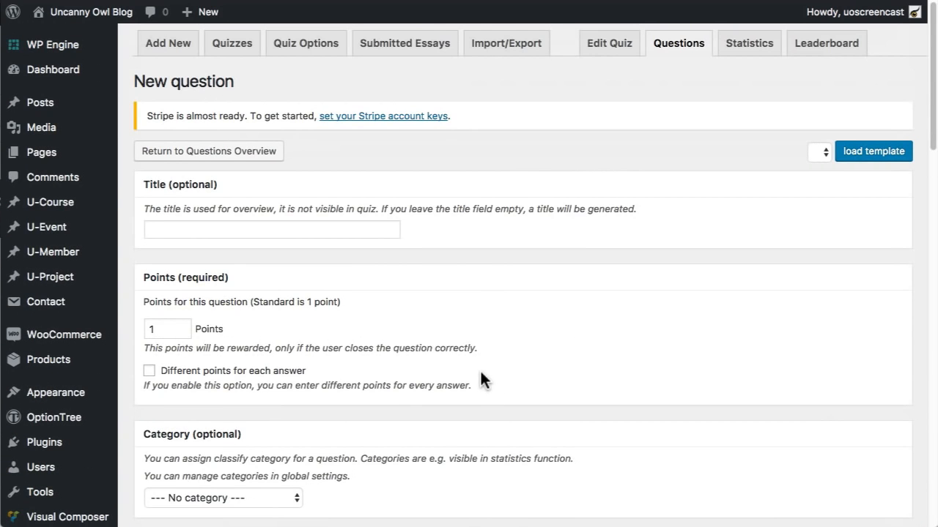
- Fill in the question title and enter "What determines the price and quantity of a good in a perfectly competitive market?" as question text
click(289, 231)
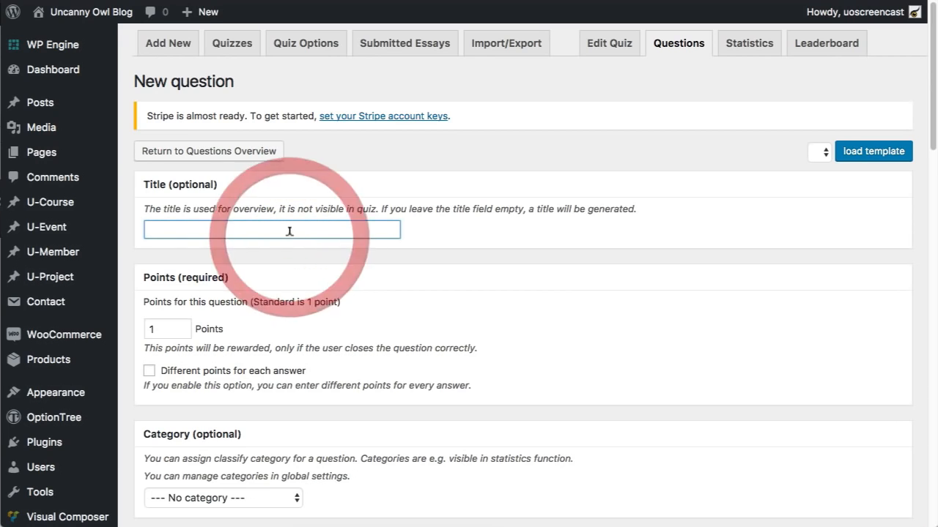
key(super+v)
scroll(509, 230, down, 5)
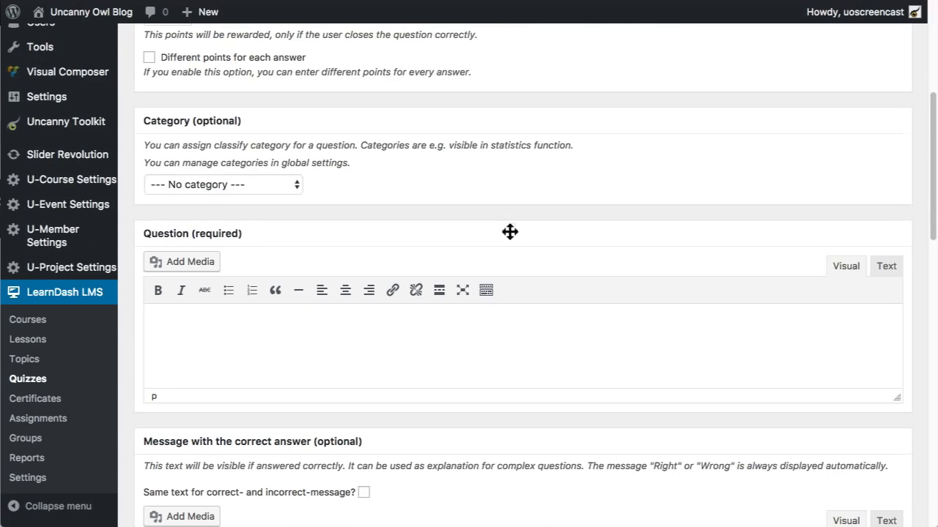
click(280, 322)
text(What determines the price and quantity of a good in a perfectly competitive market?)
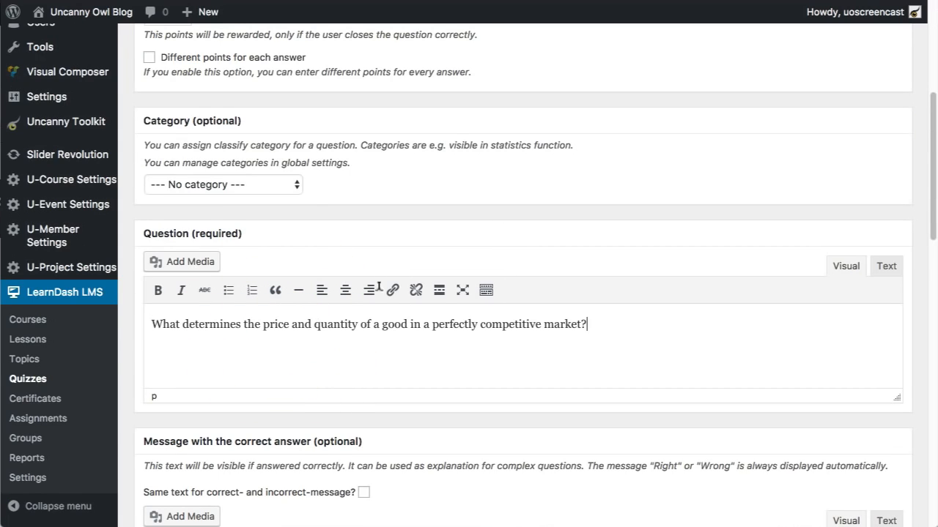
- Enter "The position of the demand curve." as the first answer of the single choice question
scroll(467, 209, down, 10)
scroll(413, 366, down, 4)
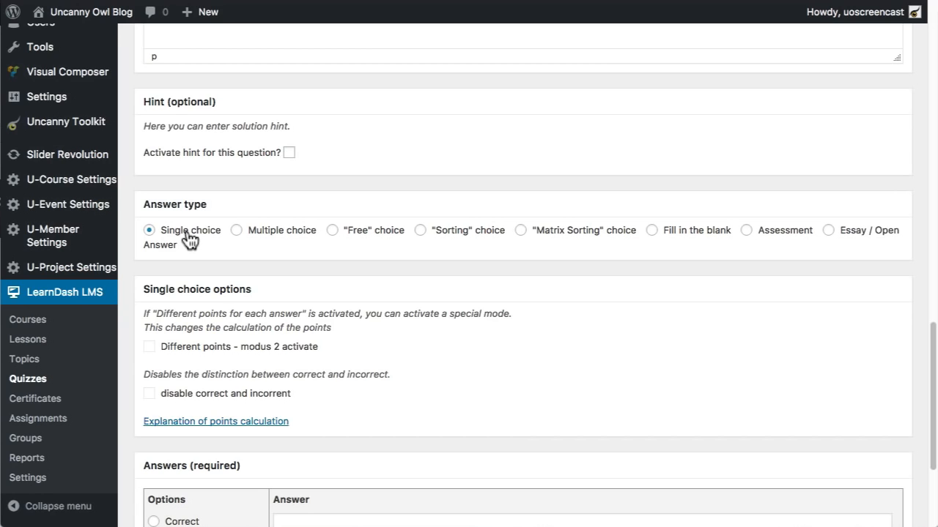
scroll(261, 410, down, 3)
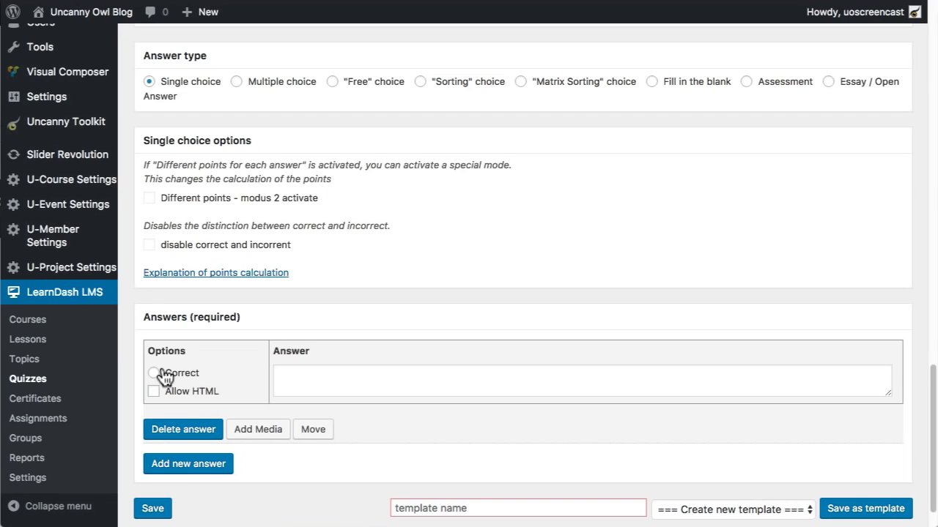
click(332, 368)
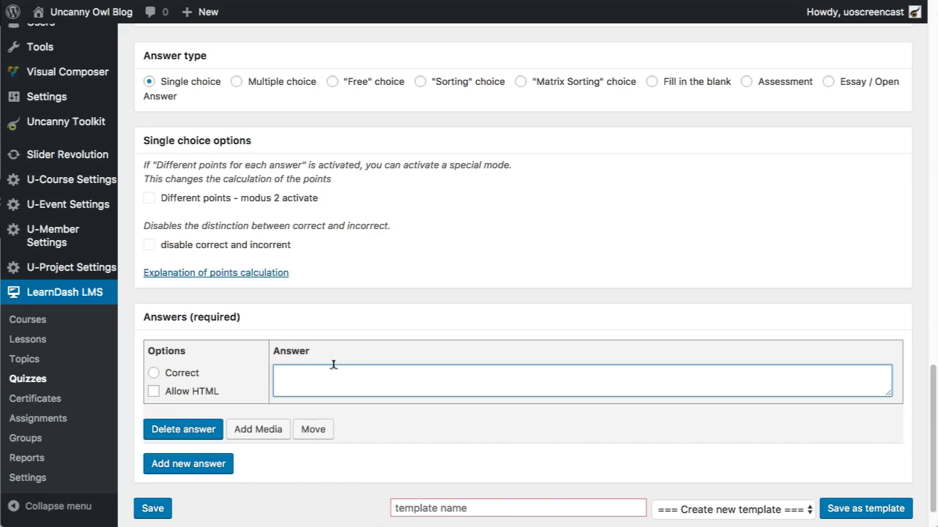
text(The position of the demand curve)
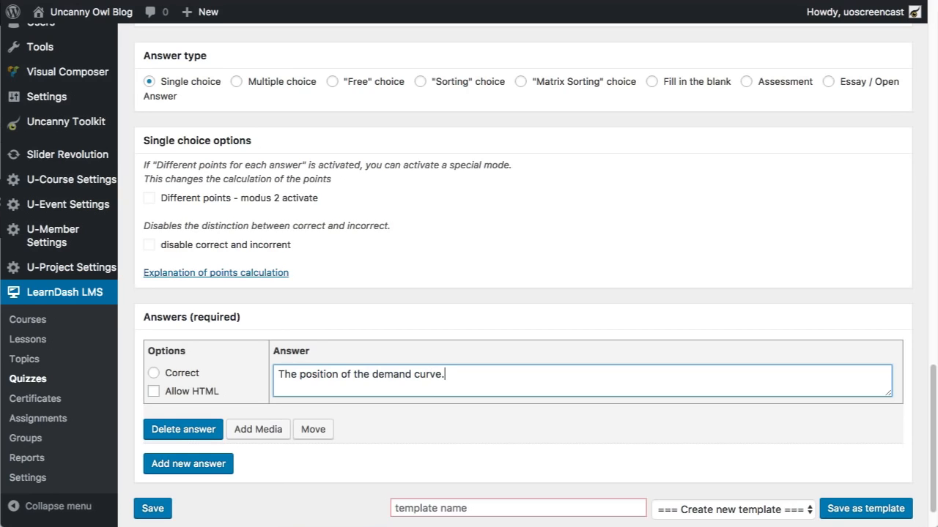
text(.)
- Add a second answer to the question reading "The government"
click(189, 464)
click(328, 485)
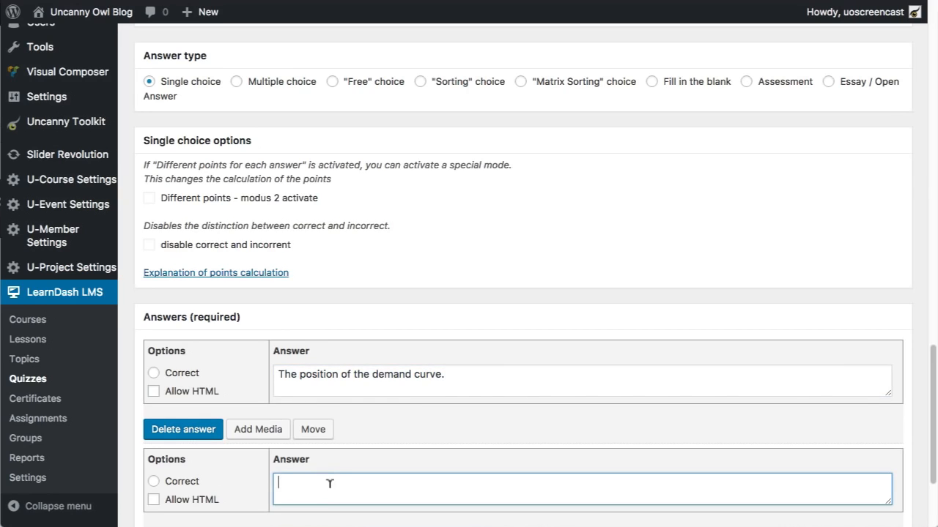
text(The government)
- Add a third answer to the question reading "The presence or absence of substitute goods."
scroll(329, 396, down, 3)
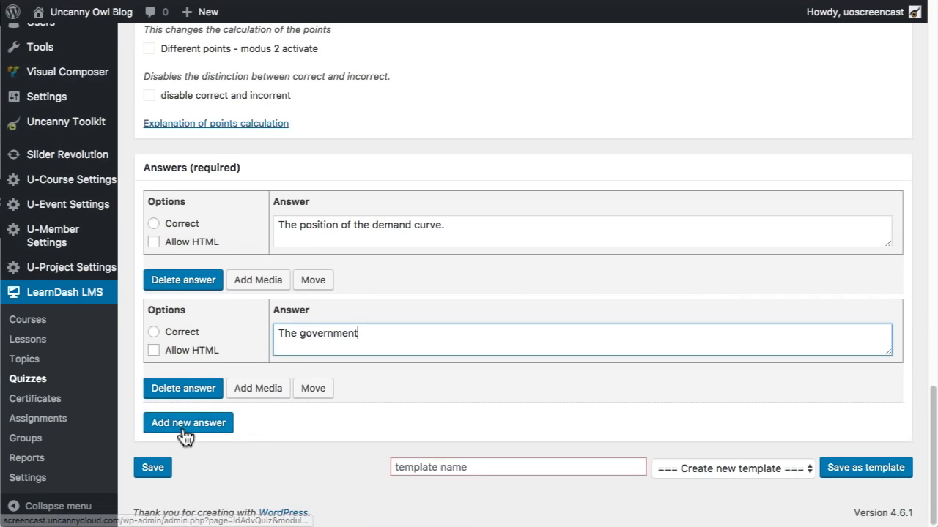
click(183, 427)
click(325, 440)
text(The)
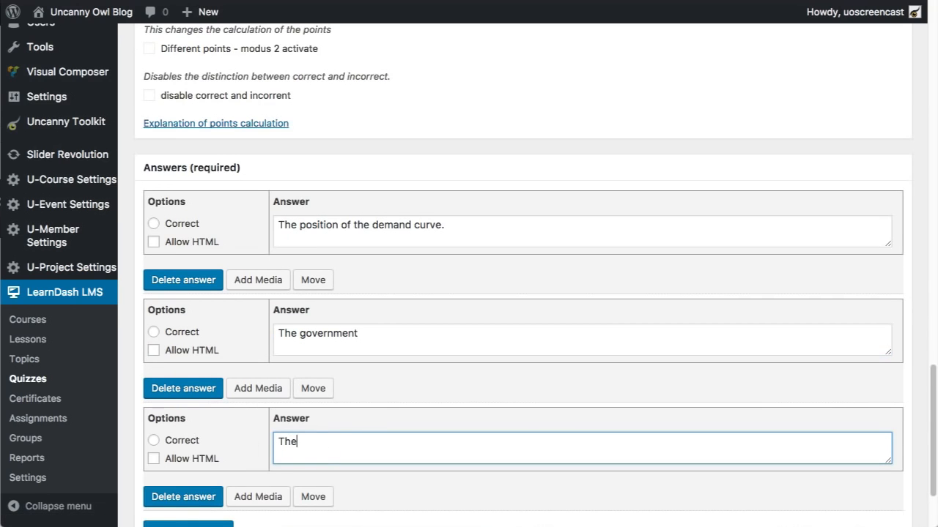
text( presence or ab)
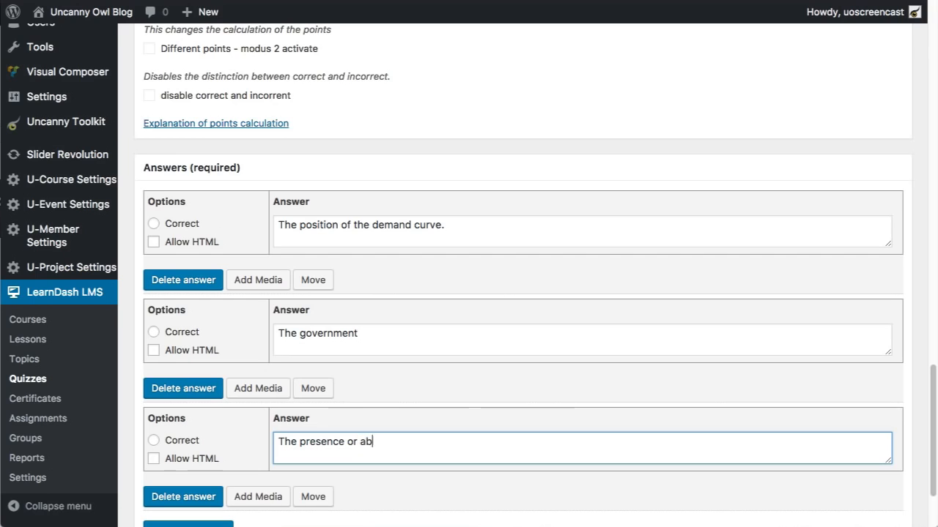
text(sence of subst)
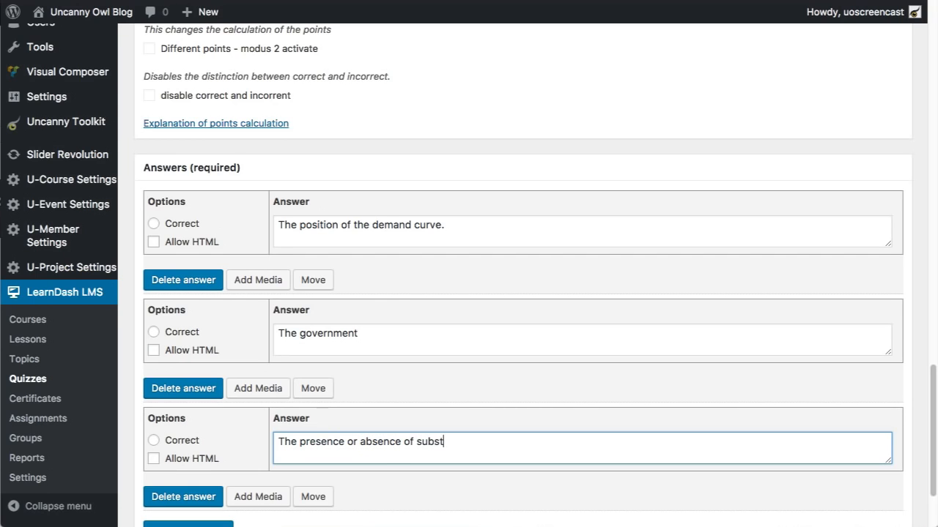
text(itute goods.)
- Add a fourth answer to the question reading "The intersection of the supply and demand curve."
scroll(298, 394, down, 3)
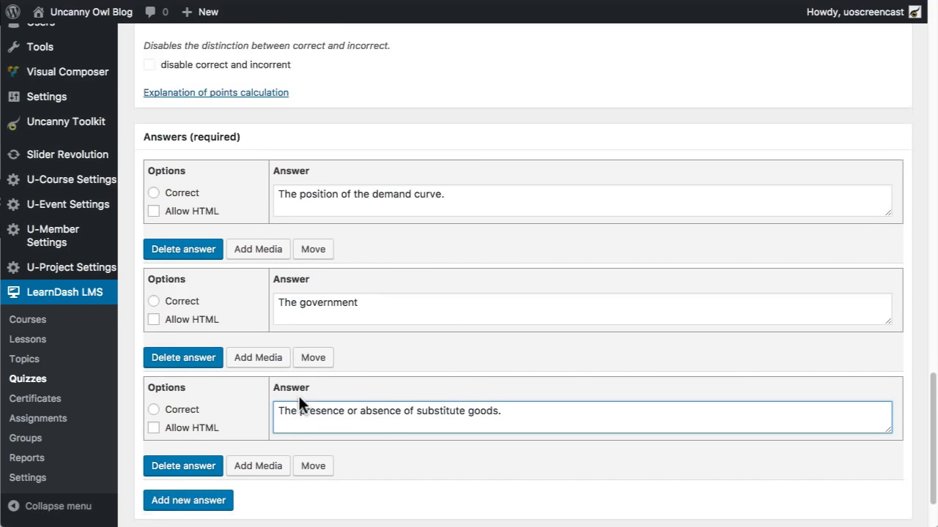
click(213, 427)
click(305, 432)
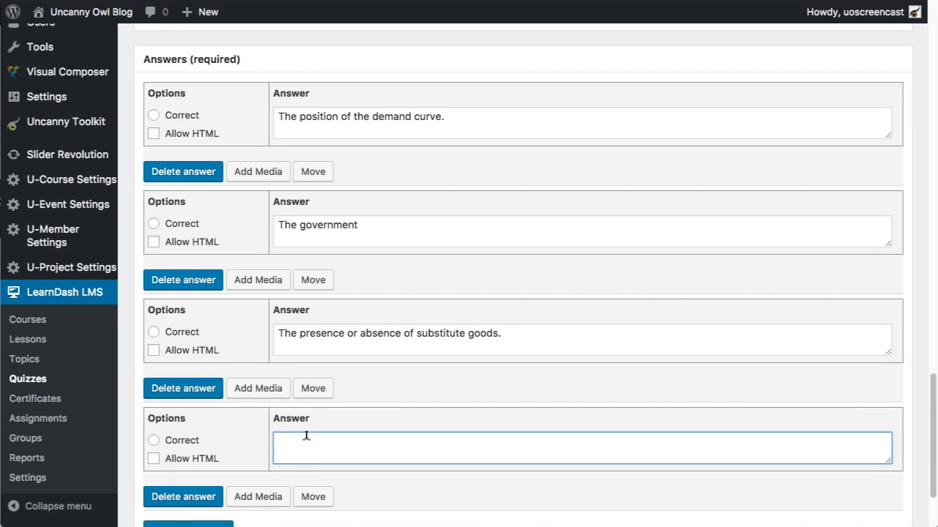
text(The intersection of the suppy and d)
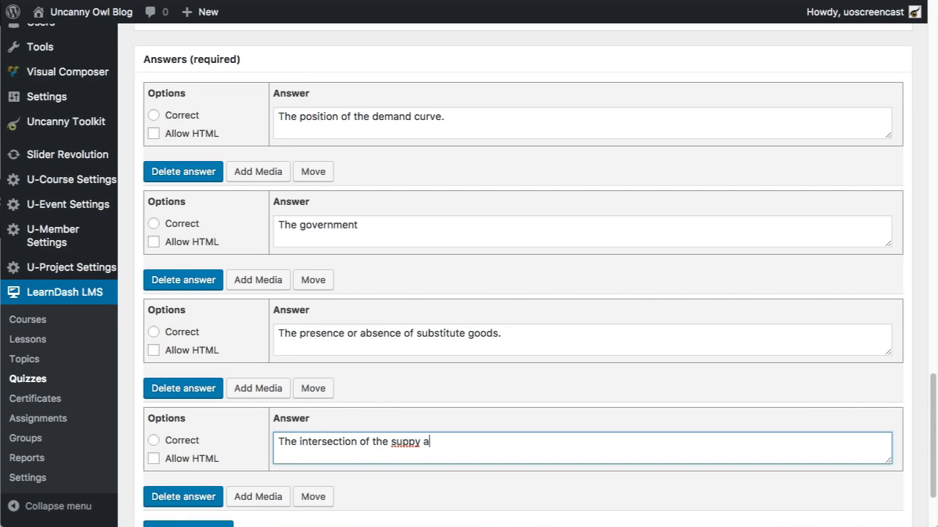
key(BackSpace)
key(BackSpace)
key(BackSpace)
key(BackSpace)
key(BackSpace)
key(BackSpace)
key(BackSpace)
text(ly and demand curve.)
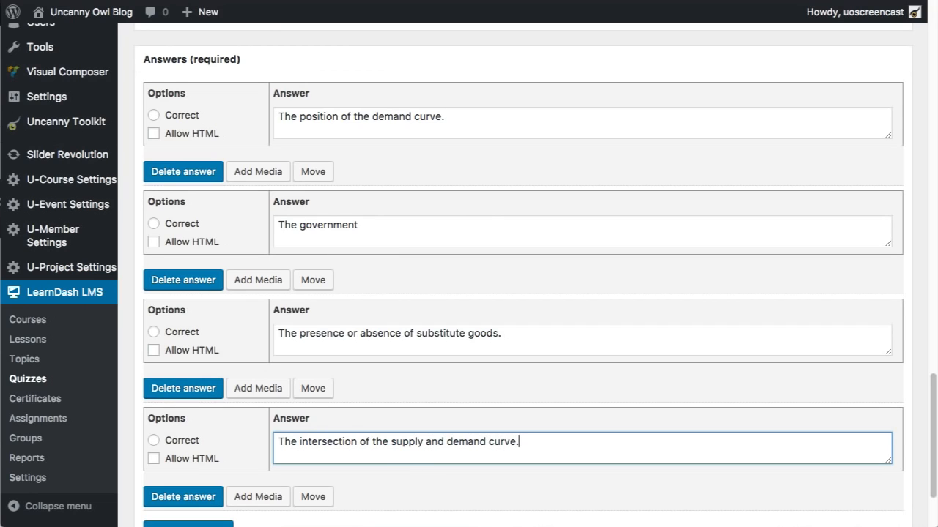
- Mark the fourth answer as correct and save the question
scroll(297, 429, down, 2)
click(156, 366)
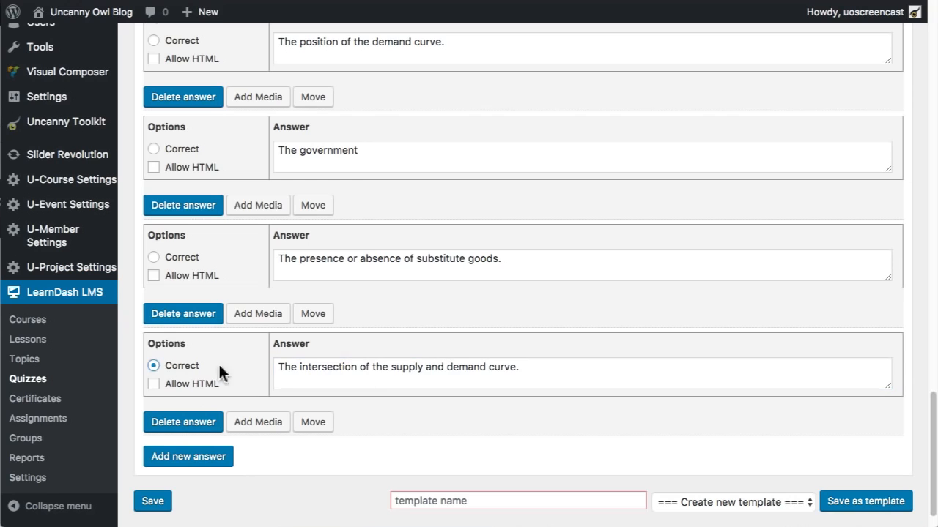
click(155, 501)
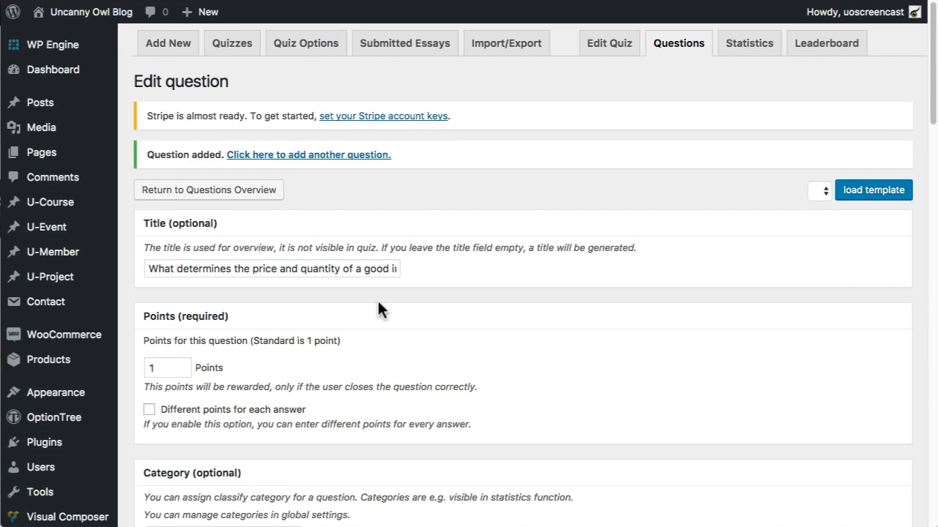
- Review the saved question's settings, from points and correct and incorrect messages to hint, answer type and answers
click(631, 170)
scroll(627, 223, down, 6)
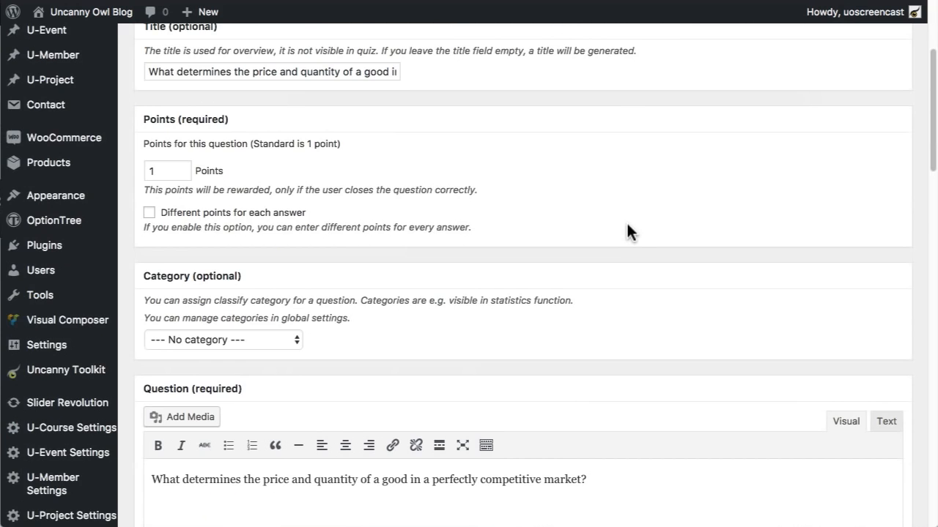
scroll(625, 222, down, 5)
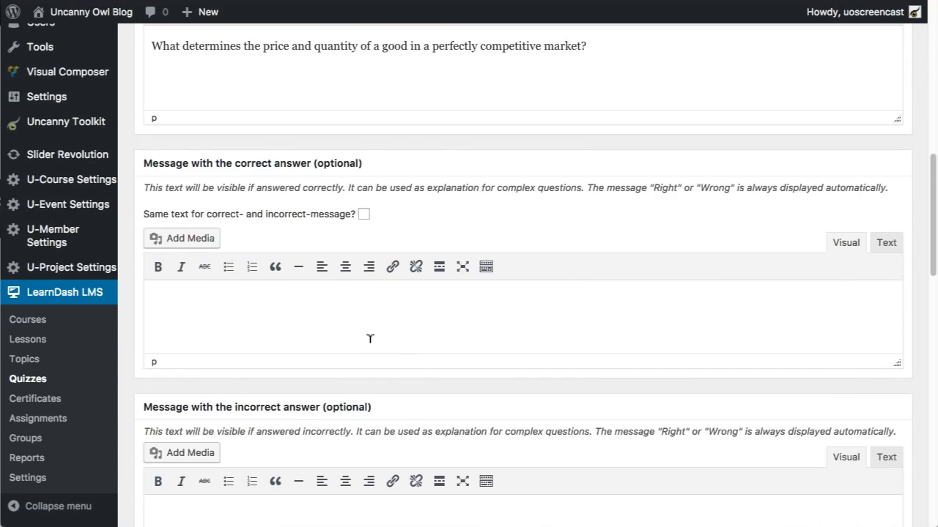
click(351, 226)
click(325, 394)
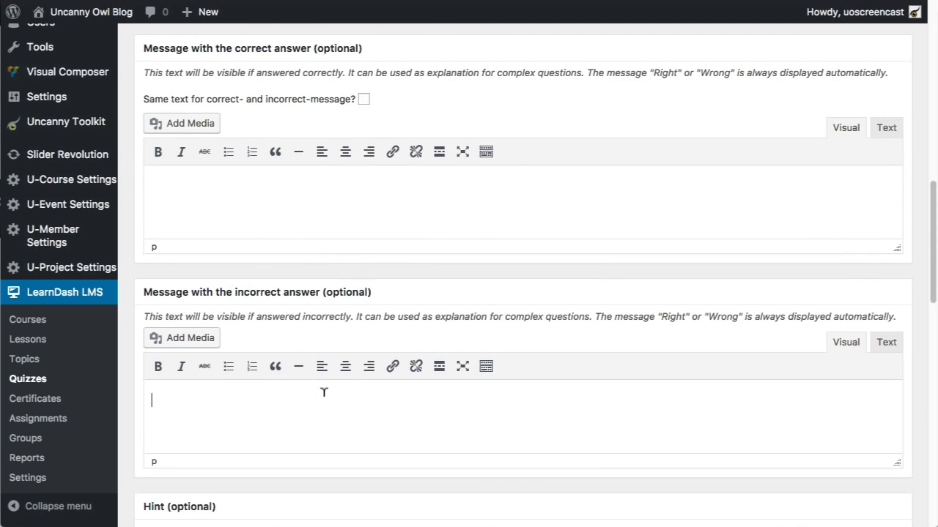
scroll(444, 301, down, 3)
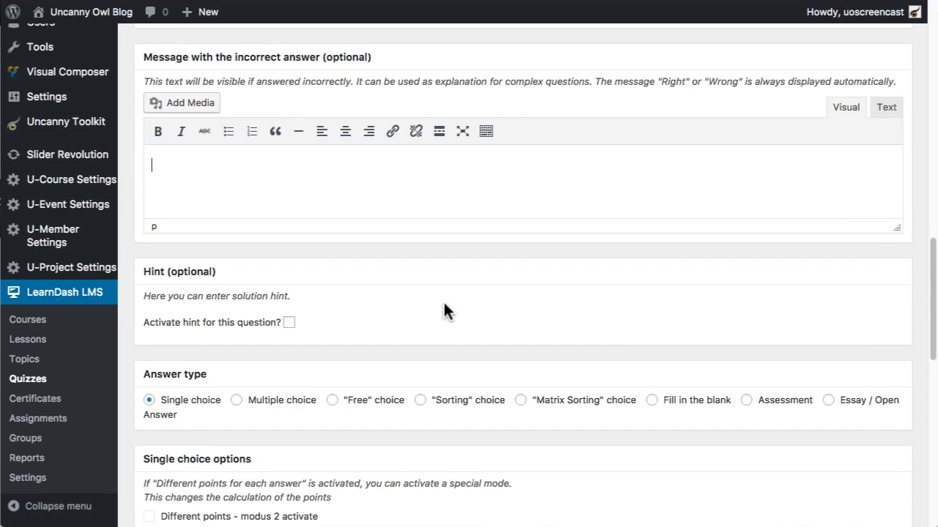
scroll(443, 301, down, 1)
scroll(398, 307, down, 2)
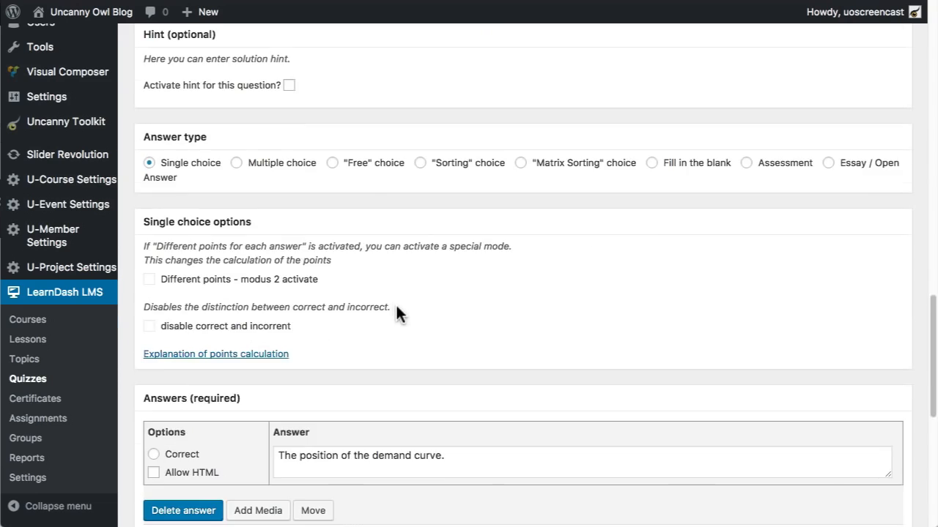
scroll(399, 312, up, 15)
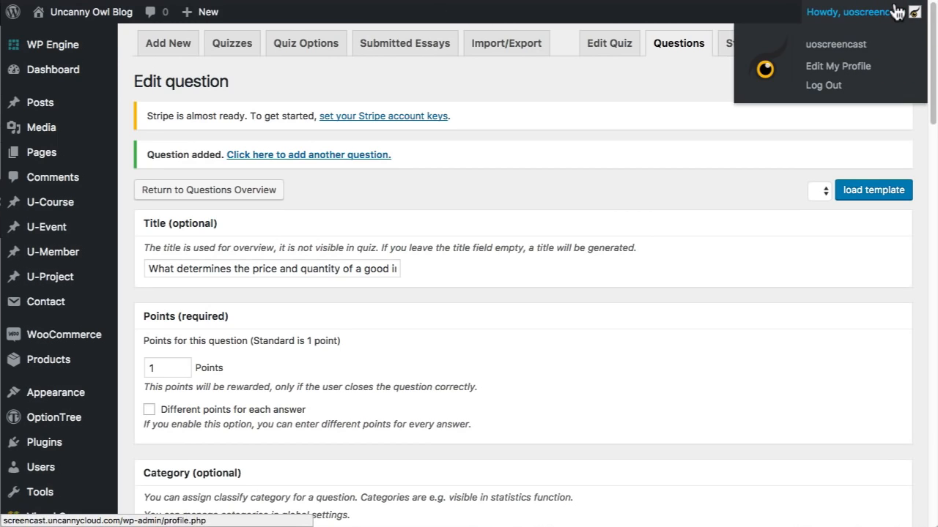
- Open the Introduction to Microeconomics course page on the site and go through the Supply and Demand Quiz lesson to its Supply & Demand quiz
text(course)
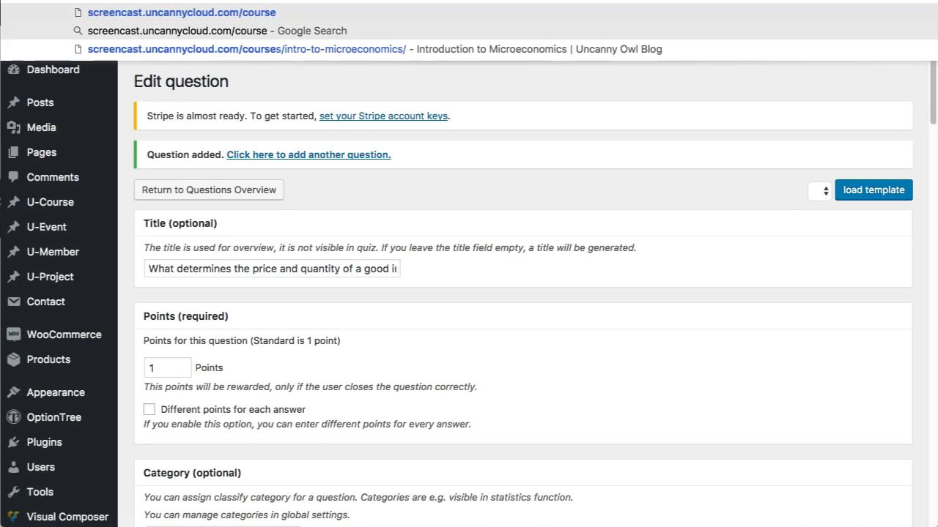
key(Return)
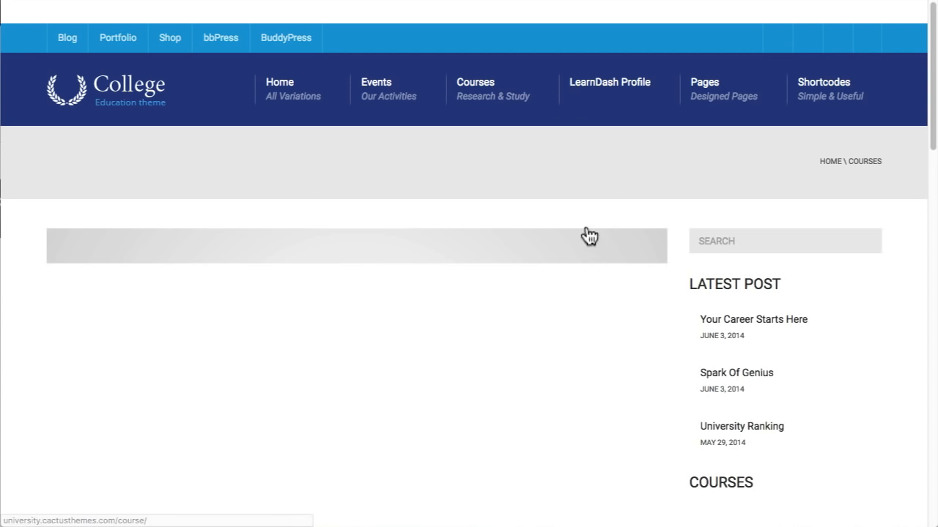
scroll(667, 249, down, 10)
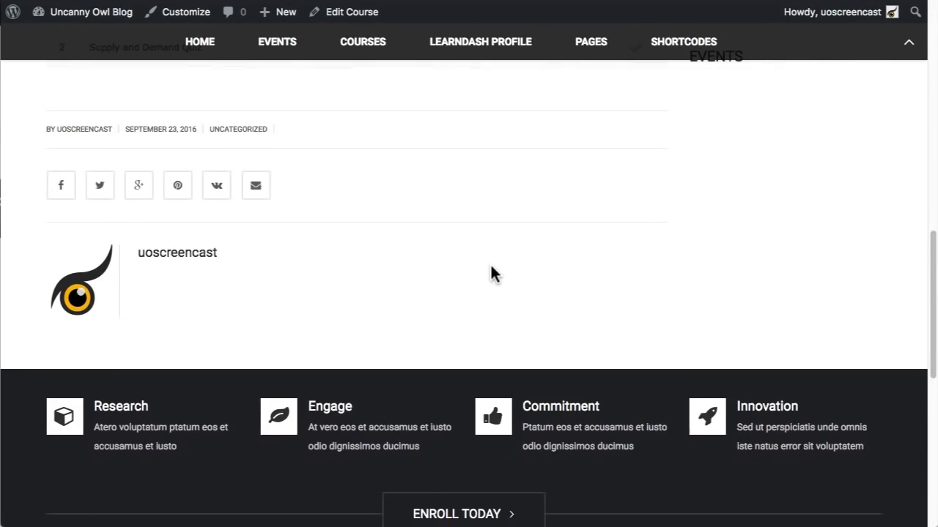
scroll(494, 274, up, 4)
click(143, 312)
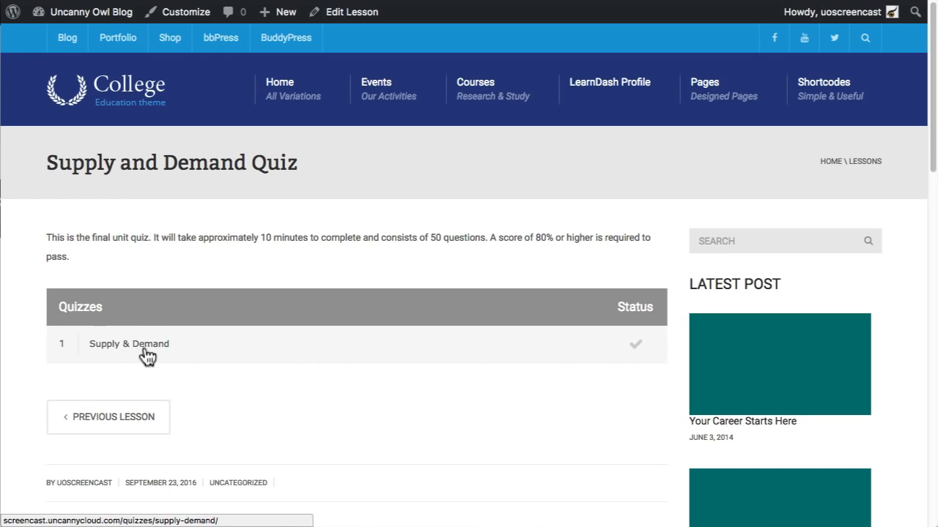
click(150, 349)
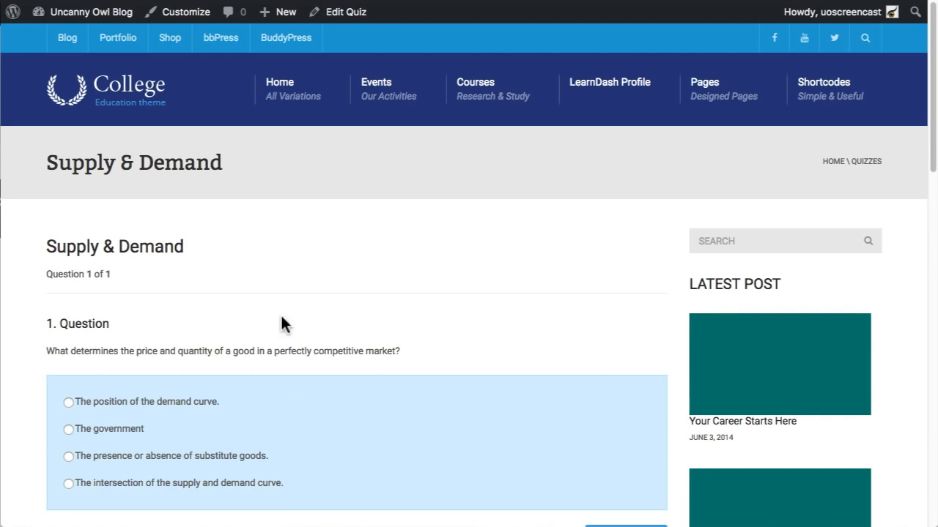
- Answer the quiz question with "The intersection of the supply and demand curve." and finish the quiz
scroll(283, 319, down, 5)
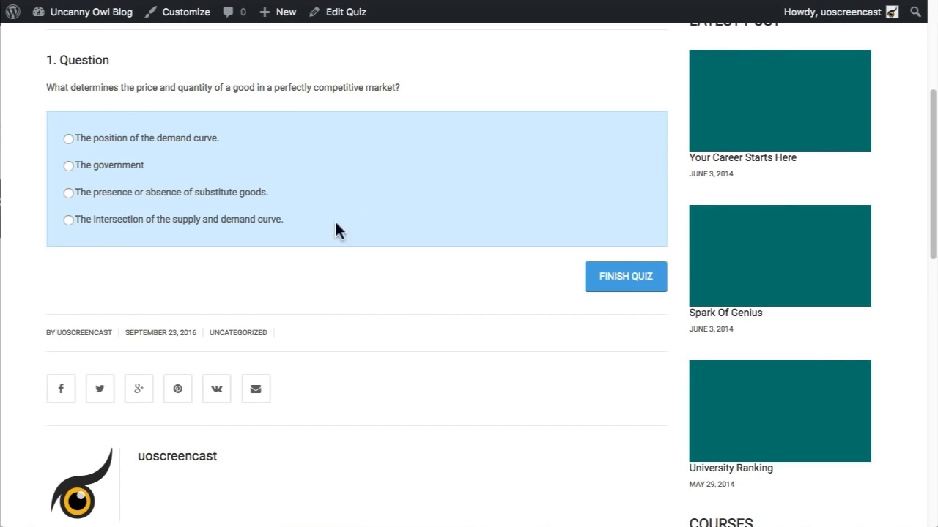
click(194, 219)
scroll(347, 288, up, 4)
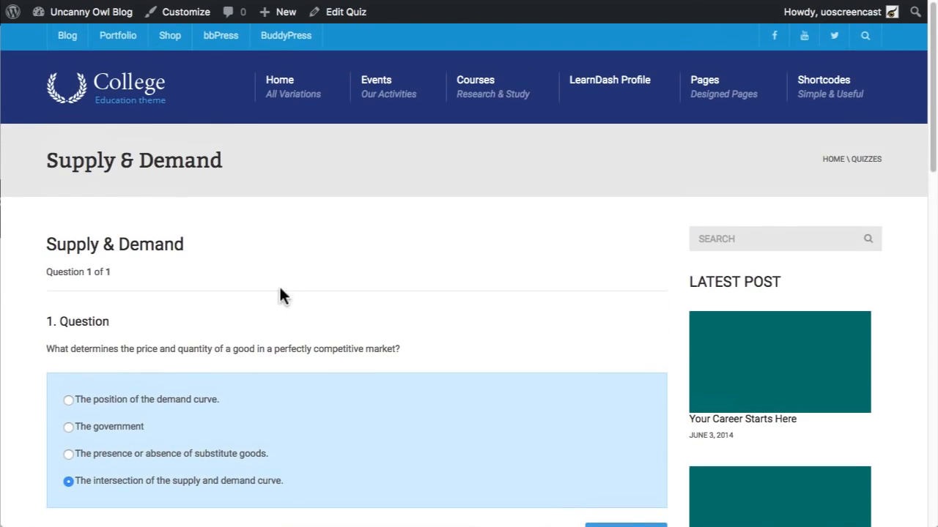
scroll(523, 435, down, 2)
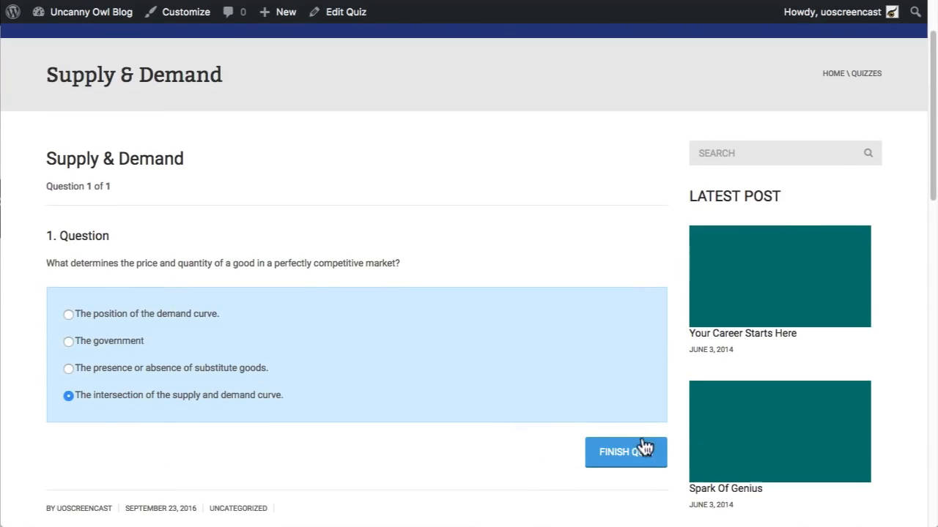
click(643, 449)
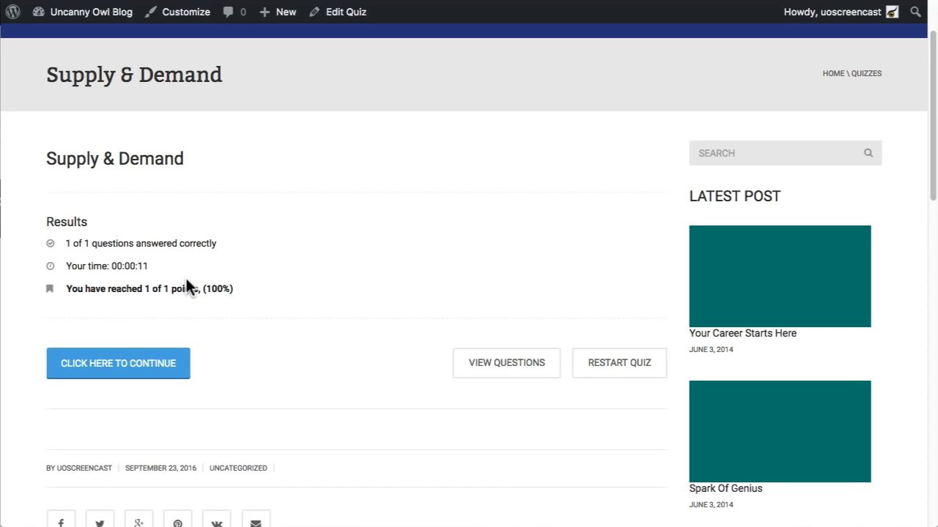
- Continue from the quiz results to the course page and check the course status and each lesson's completion status
click(139, 363)
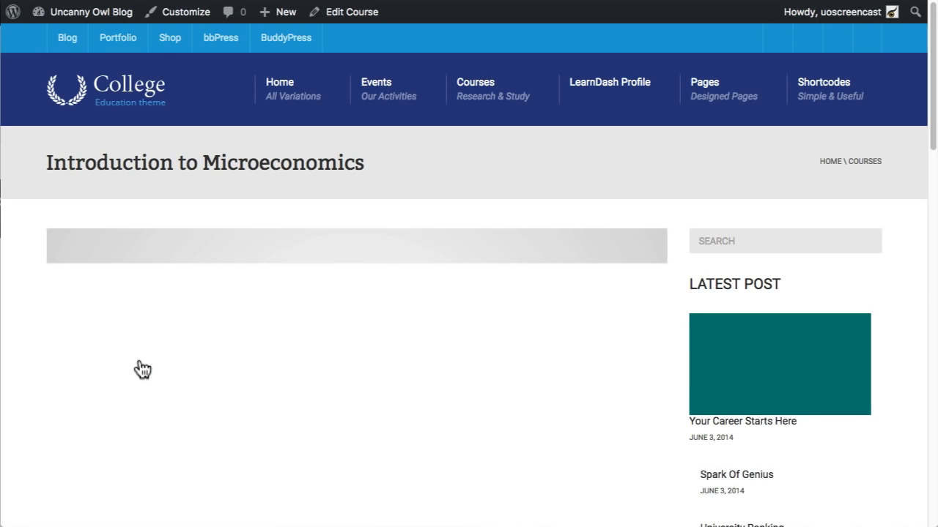
scroll(457, 251, down, 10)
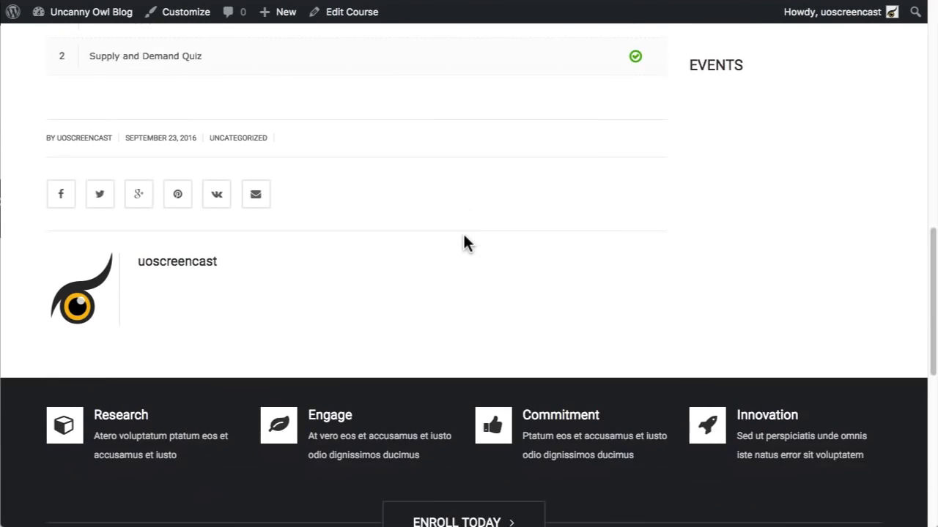
scroll(462, 243, up, 6)
scroll(460, 235, down, 1)
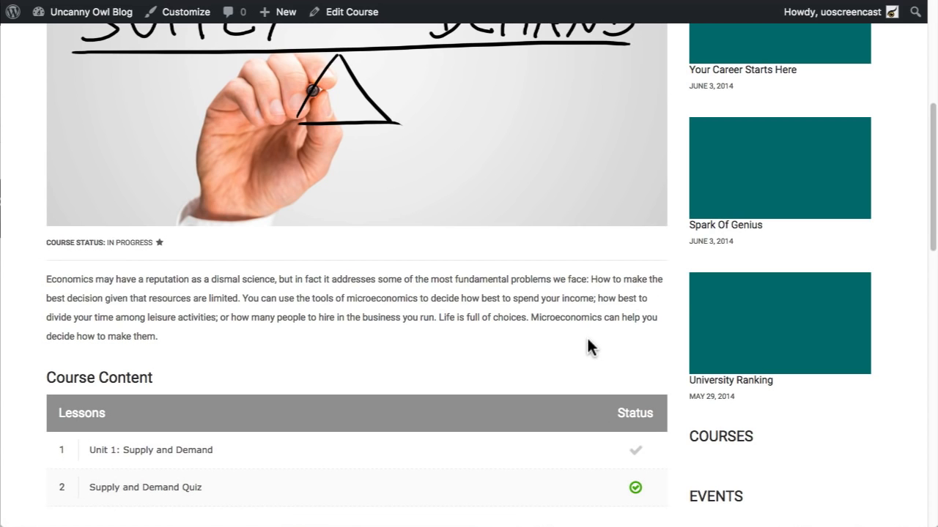
scroll(586, 341, up, 5)
scroll(613, 307, up, 5)
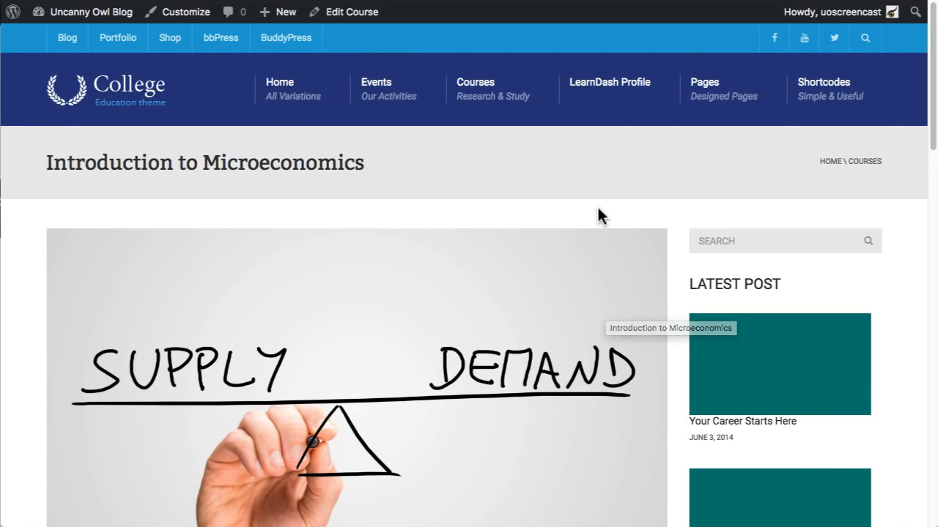
scroll(589, 212, down, 3)
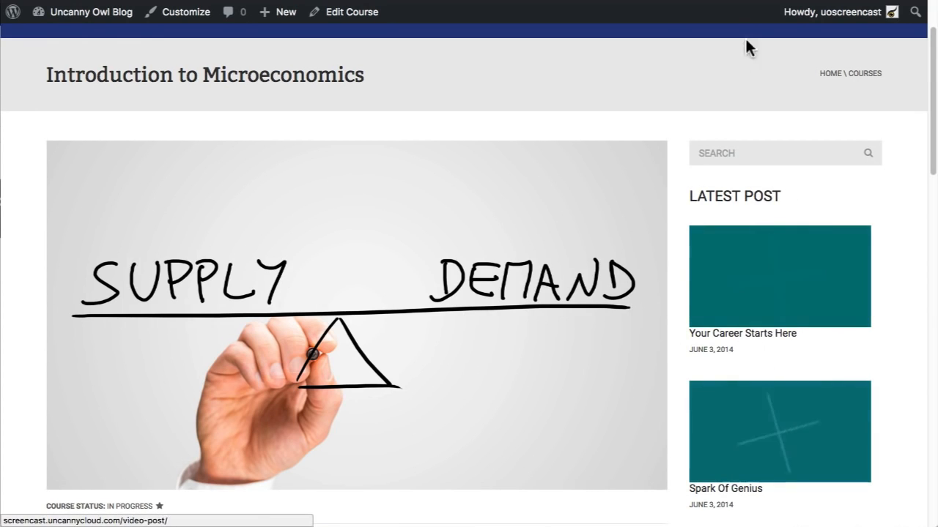
- Return to the site administration, open the widget settings and delete the Search widget from the Main Sidebar
click(773, 0)
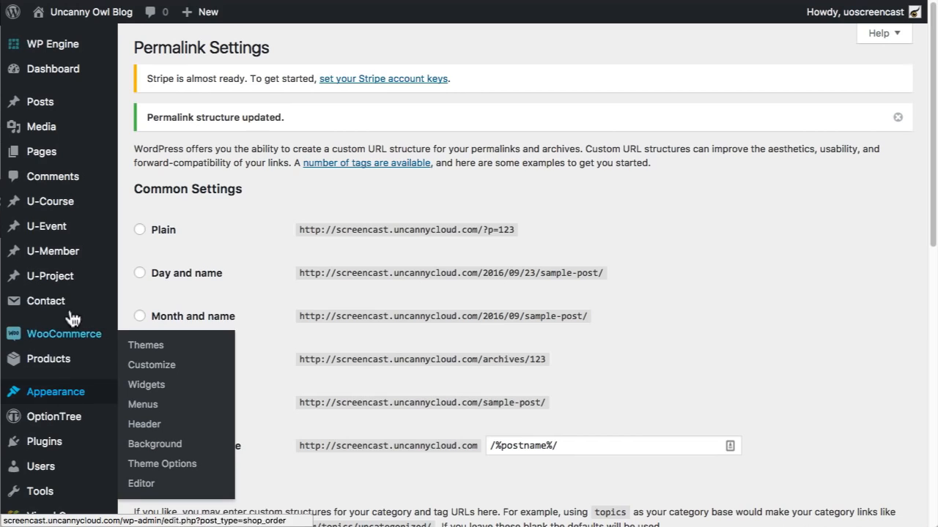
mouse_move(62, 398)
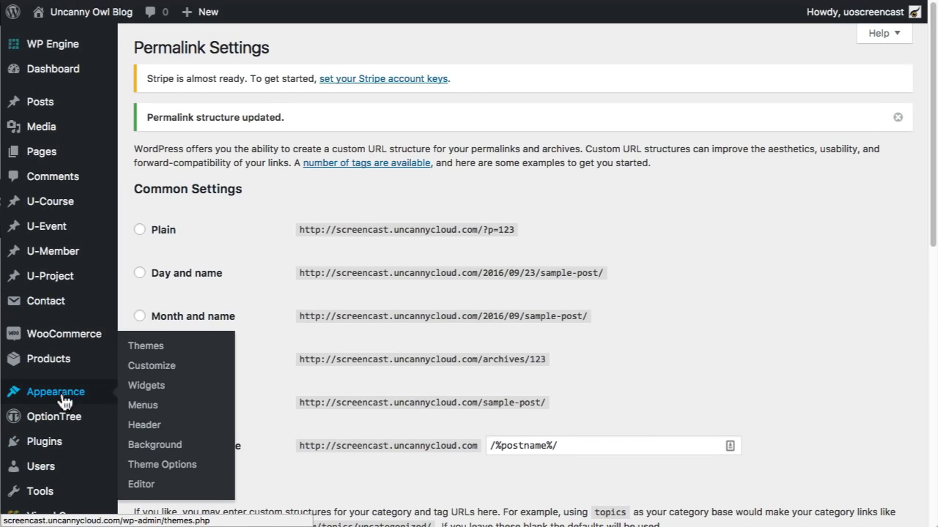
click(160, 388)
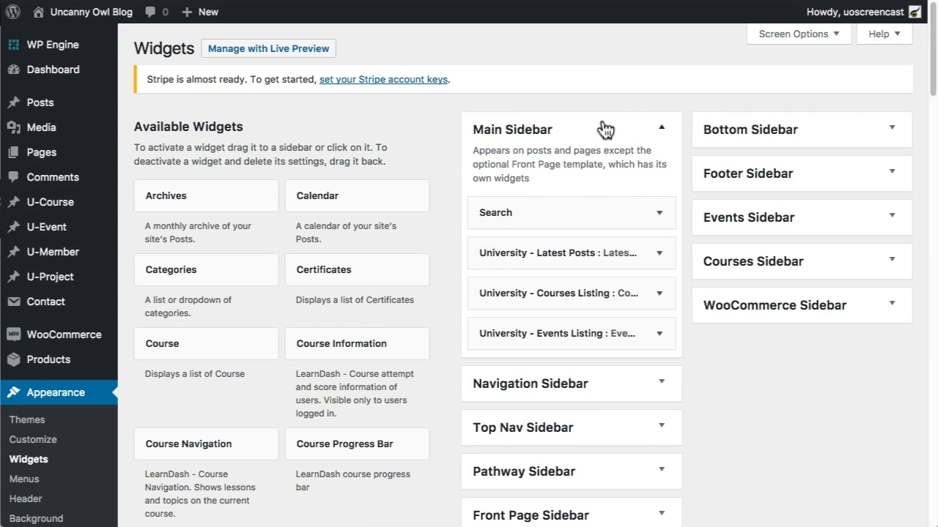
click(663, 212)
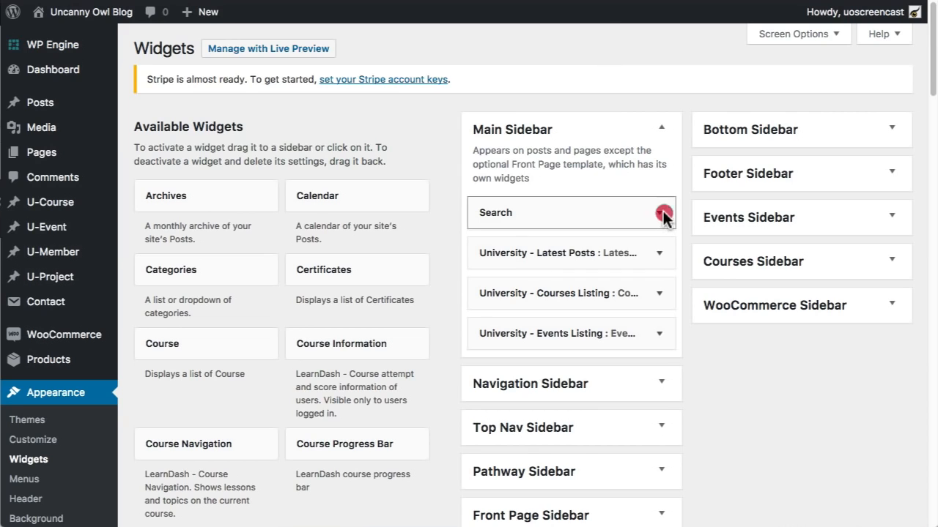
click(493, 362)
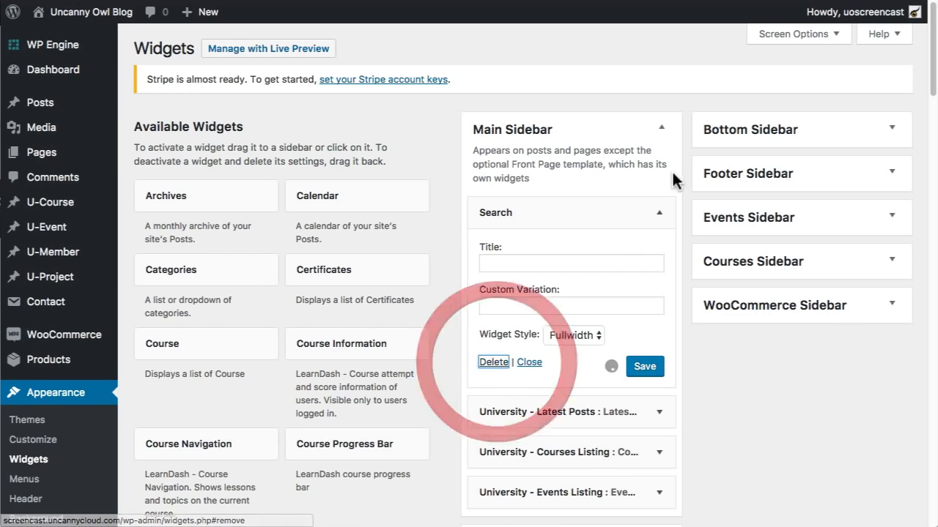
- Delete the University - Latest Posts and University - Courses Listing widgets from the Main Sidebar
click(655, 211)
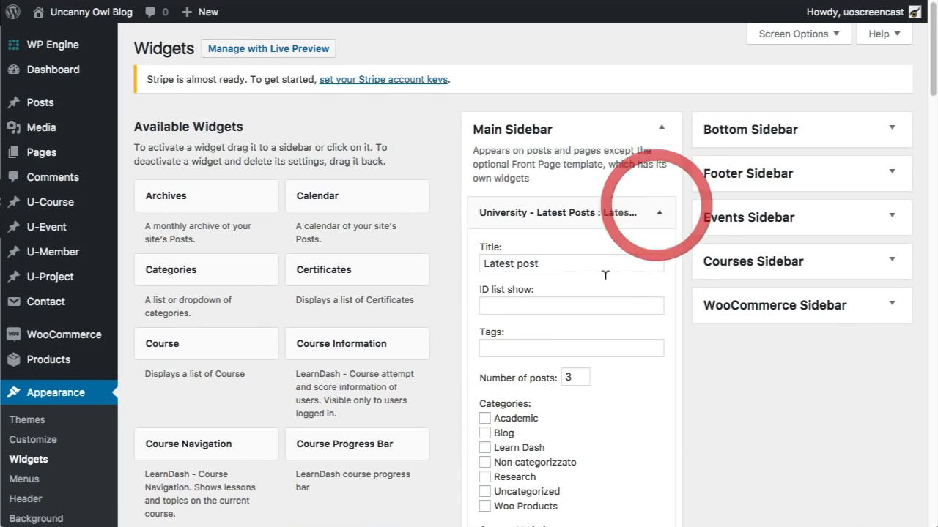
scroll(528, 417, down, 4)
click(493, 471)
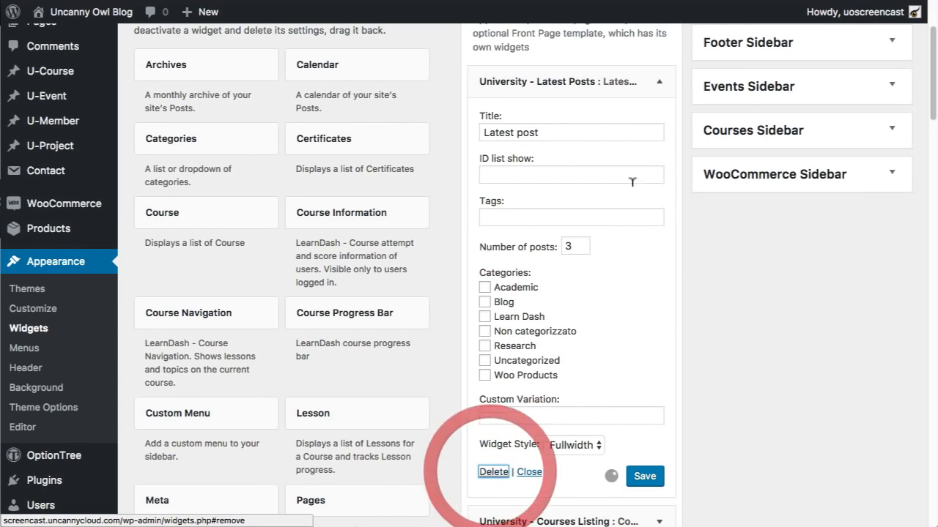
click(659, 81)
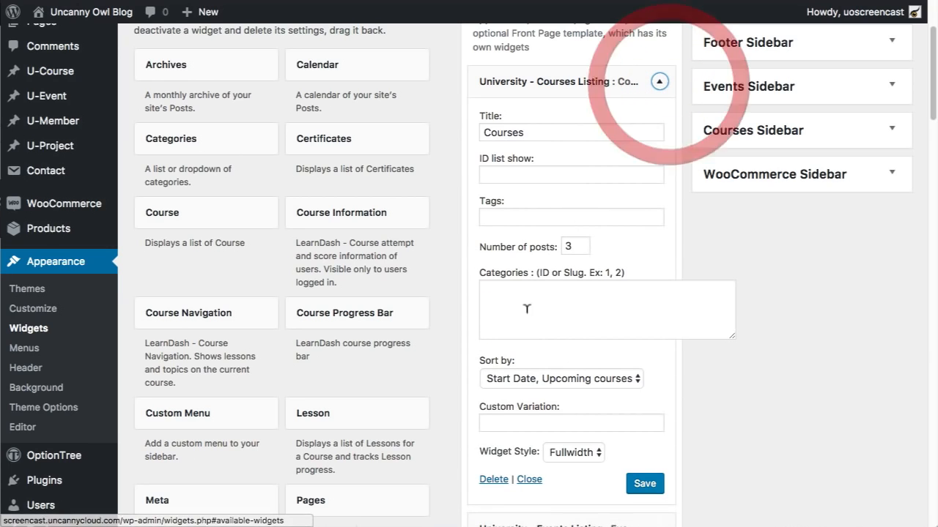
click(493, 479)
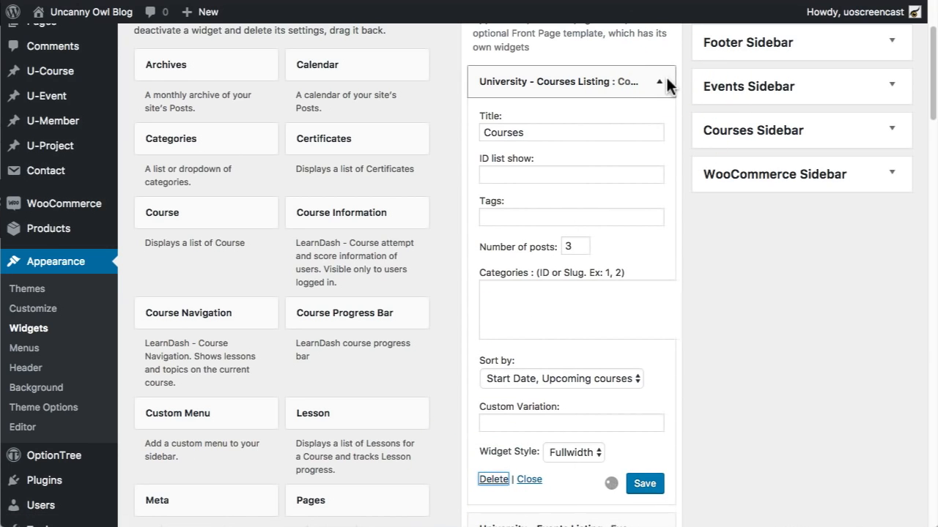
- Delete the University - Events Listing widget from the Main Sidebar
click(661, 85)
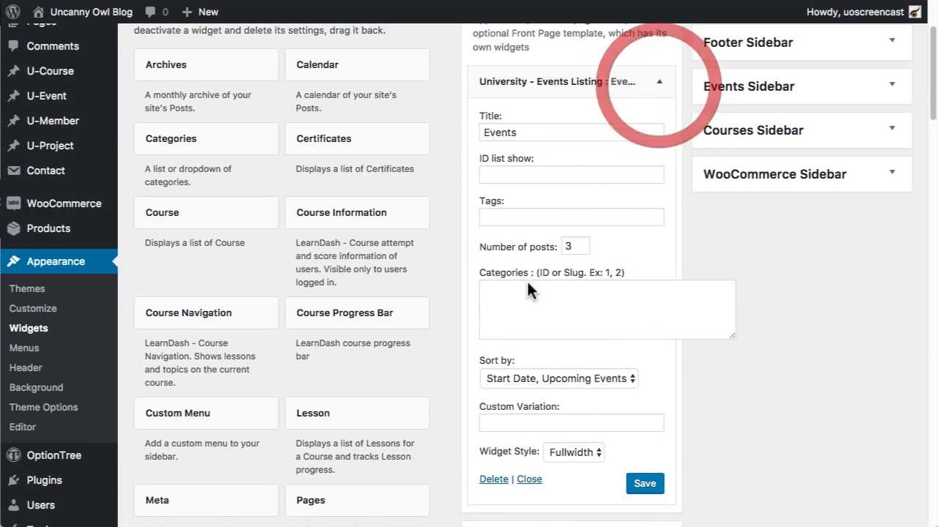
click(493, 479)
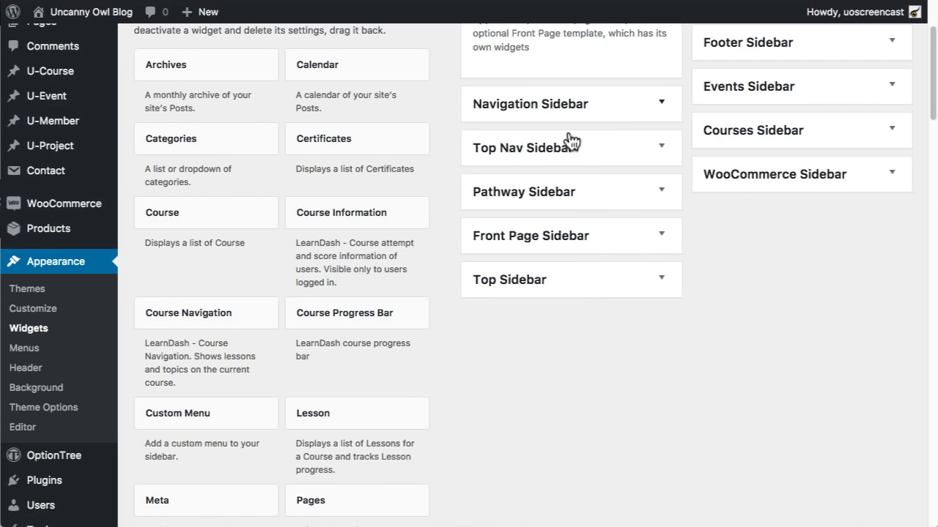
- Add the Course Progress Bar widget to the Main Sidebar with the title "Course Progress" and save it
scroll(570, 141, up, 3)
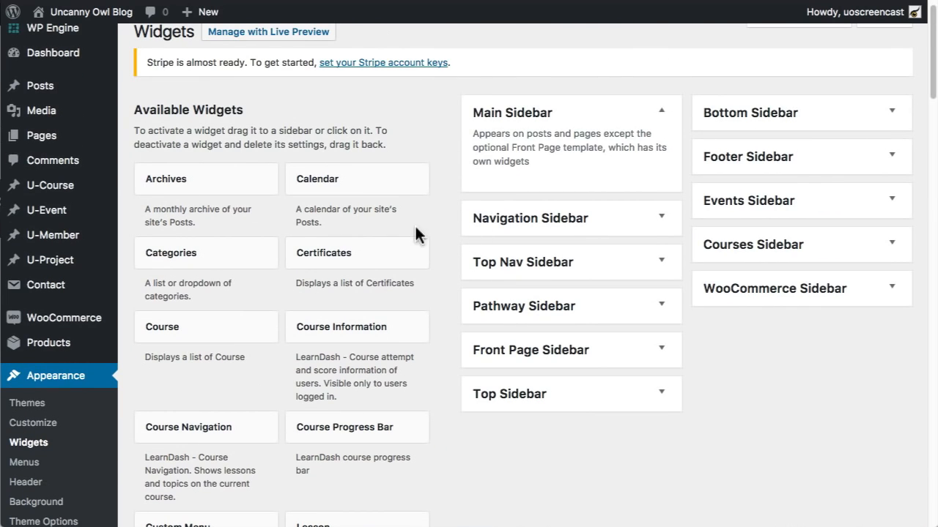
drag(351, 429, 551, 187)
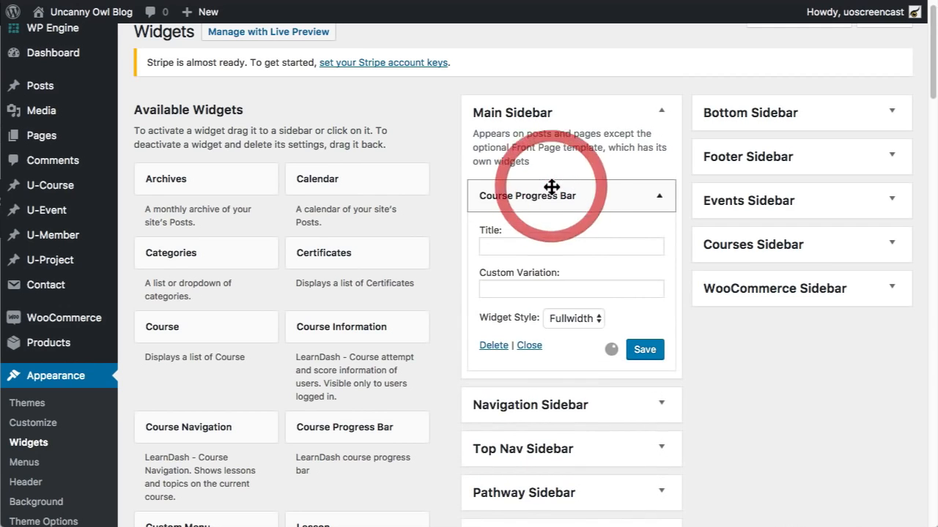
click(509, 246)
text(Course Progress)
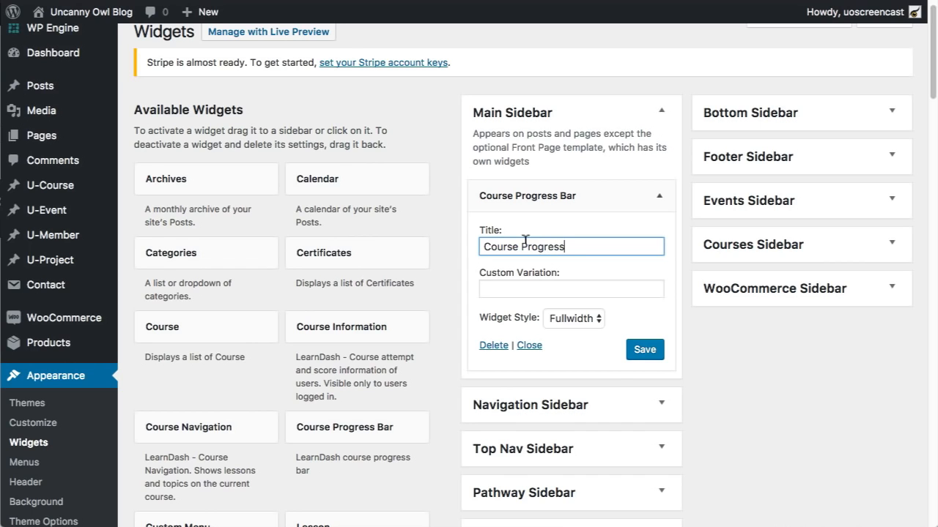
click(644, 351)
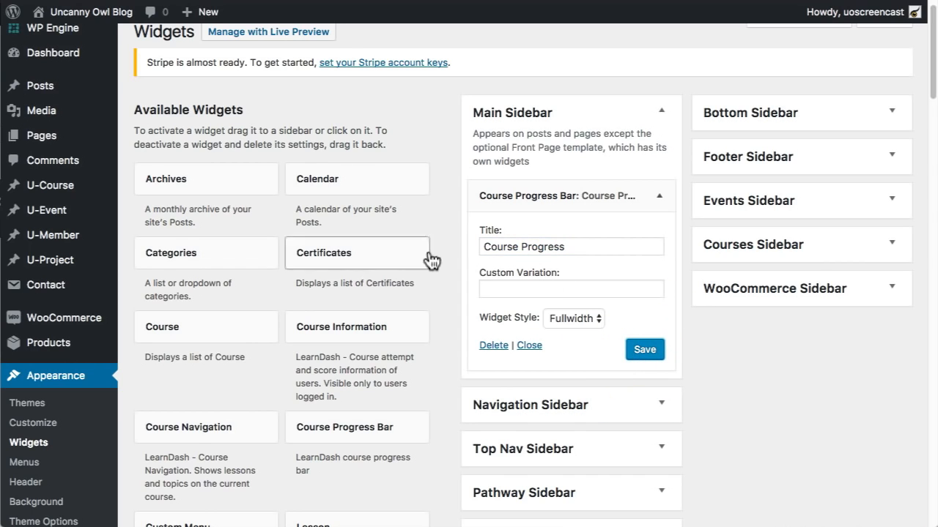
- Add the Course Navigation widget below the progress bar in the Main Sidebar, title it "Course Navigation" and save it
scroll(444, 220, down, 3)
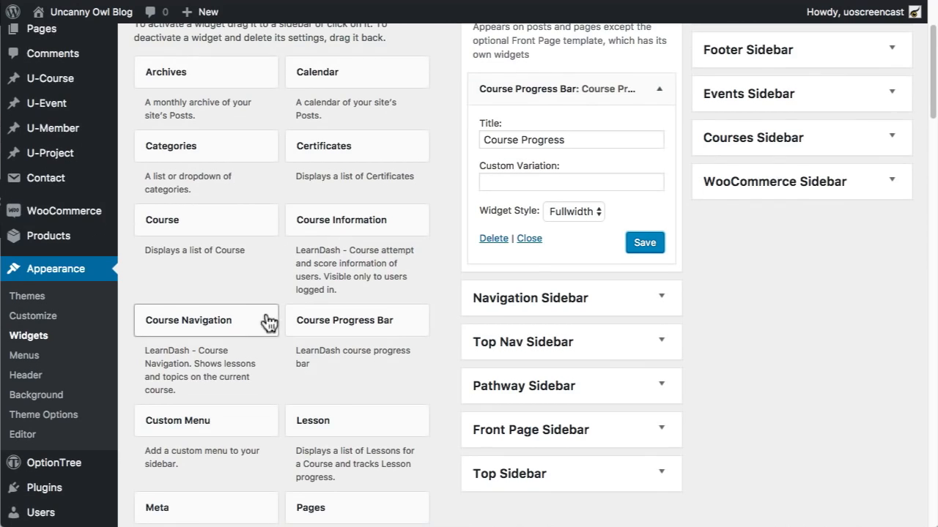
drag(218, 321, 575, 297)
click(552, 338)
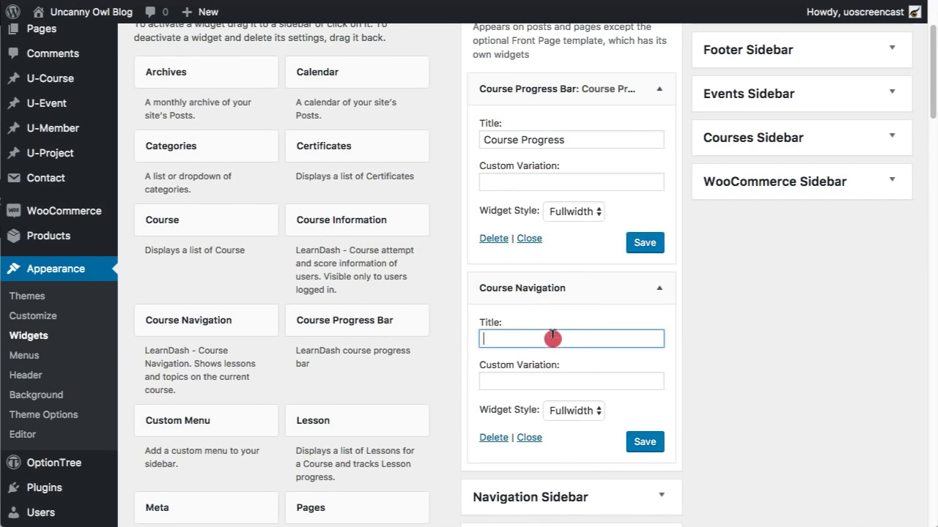
text(Course Navigation)
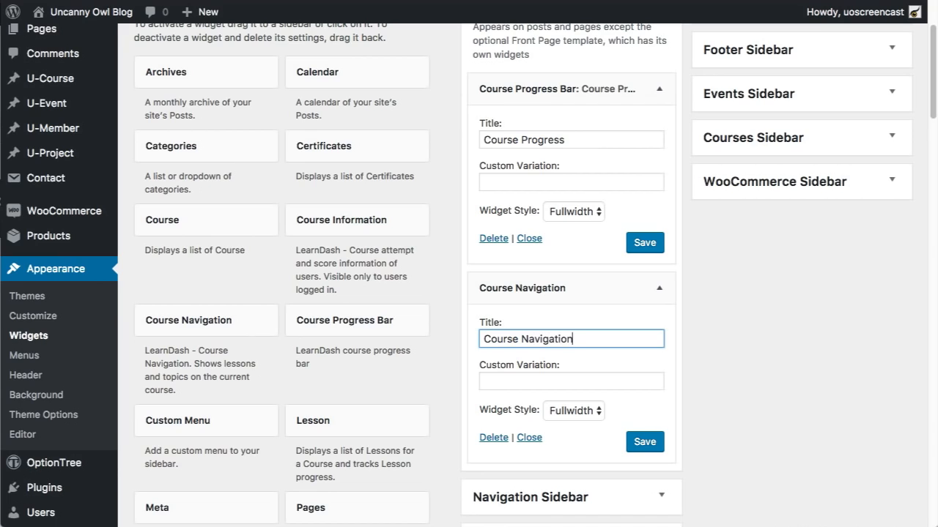
click(636, 442)
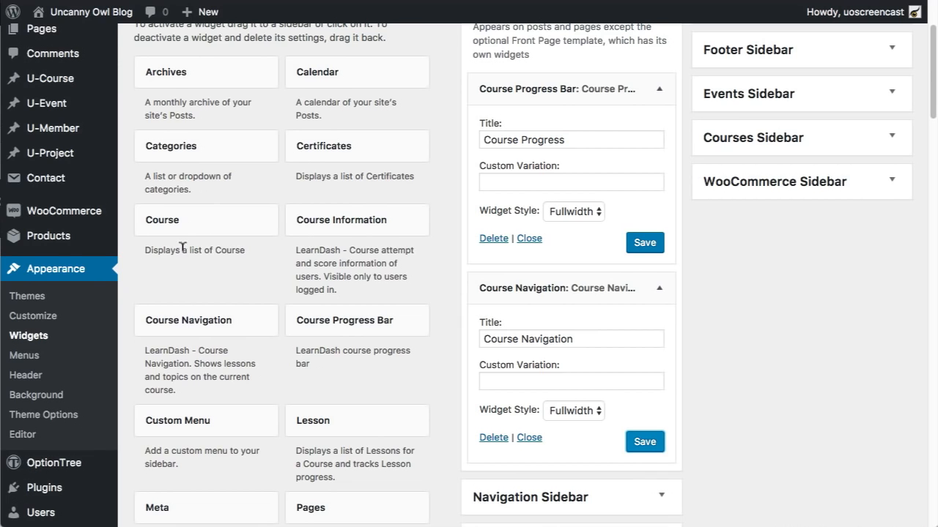
- Open the Uncanny Toolkit module list and turn on the Duplicate Pages & Posts module
scroll(185, 247, down, 5)
scroll(188, 251, down, 2)
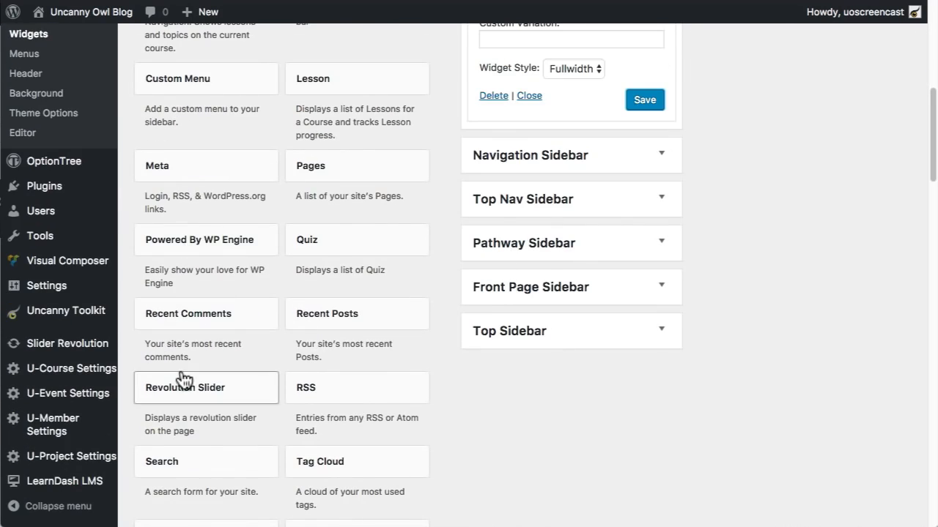
mouse_move(65, 310)
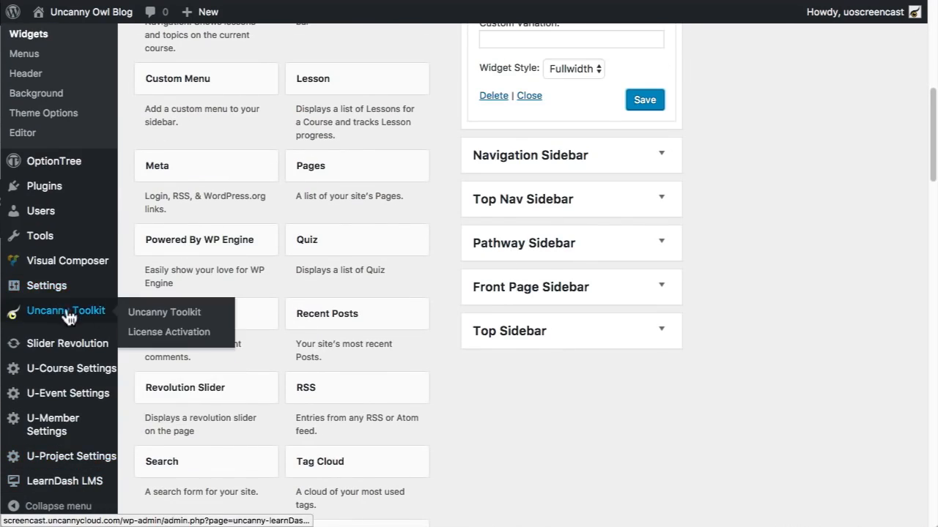
click(174, 314)
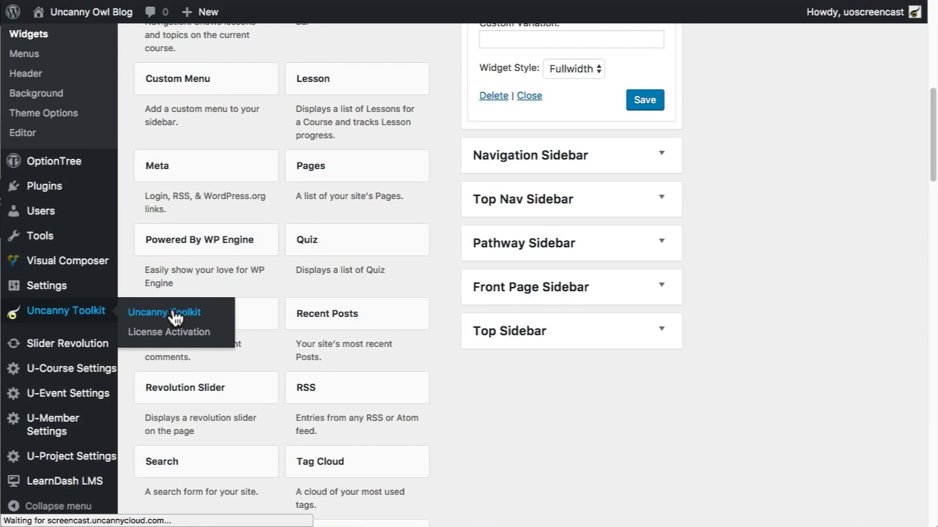
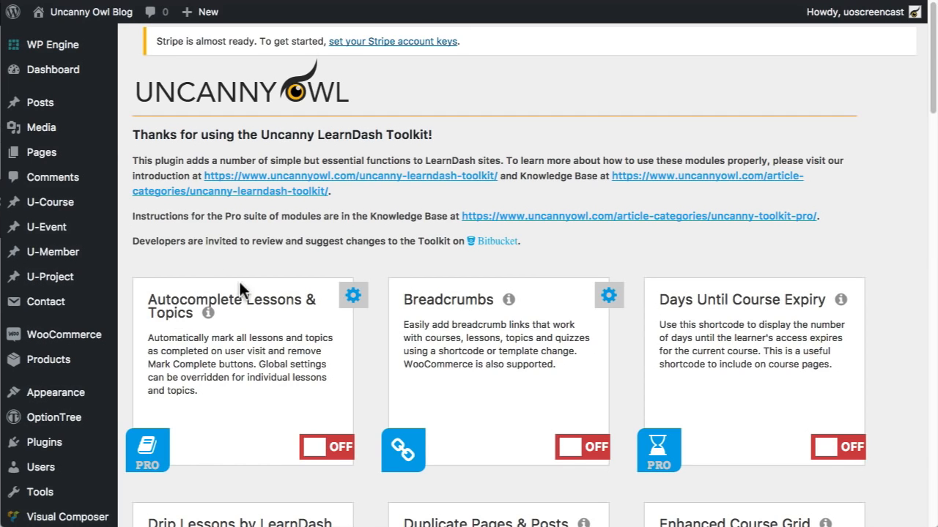
scroll(234, 286, down, 5)
scroll(226, 284, down, 3)
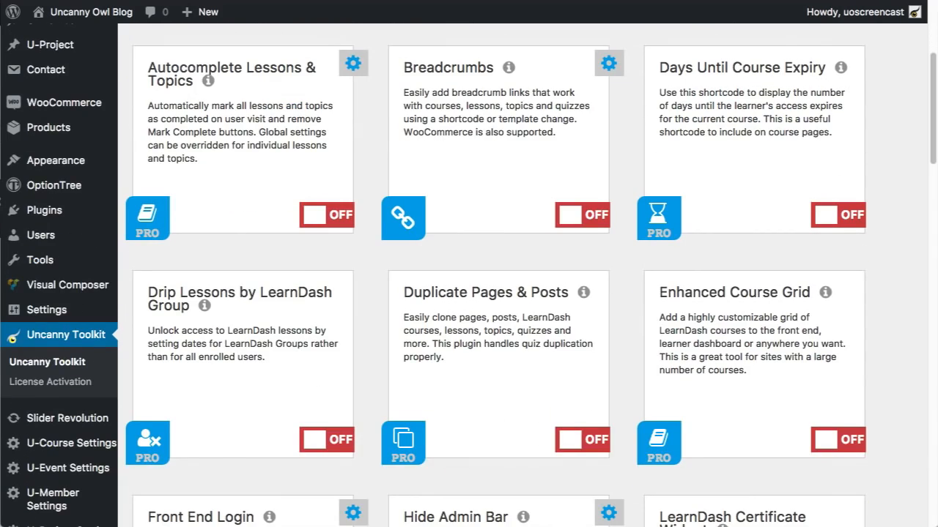
click(586, 440)
- Turn on the LearnDash Certificate Widget, Hide Admin Bar and Front End Login modules
scroll(520, 312, down, 3)
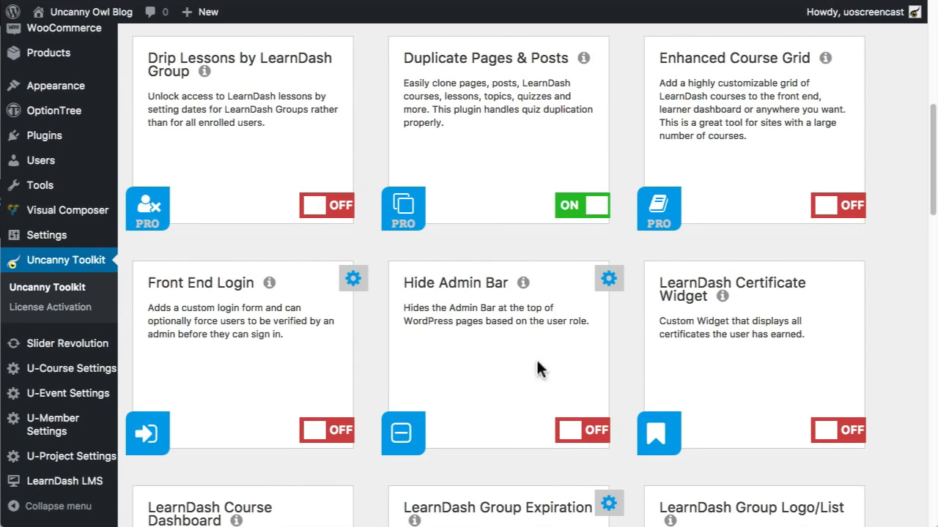
click(848, 432)
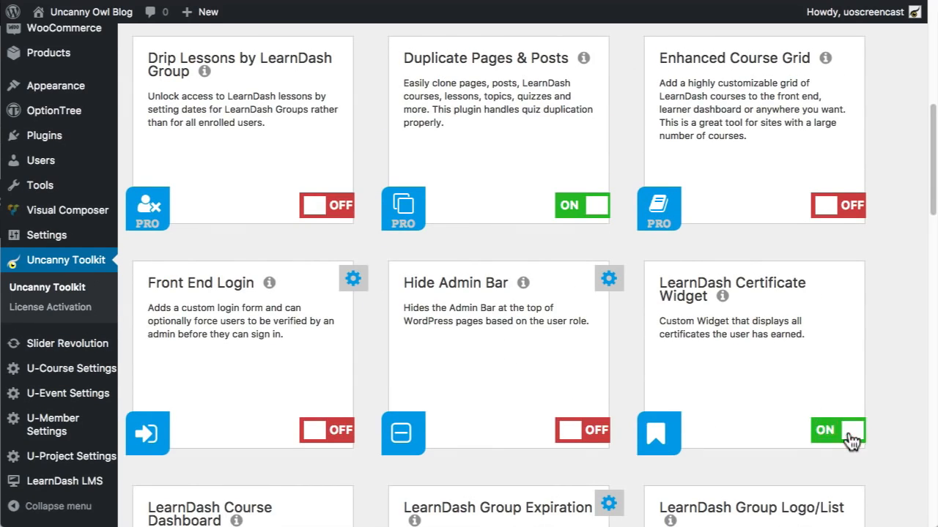
click(603, 433)
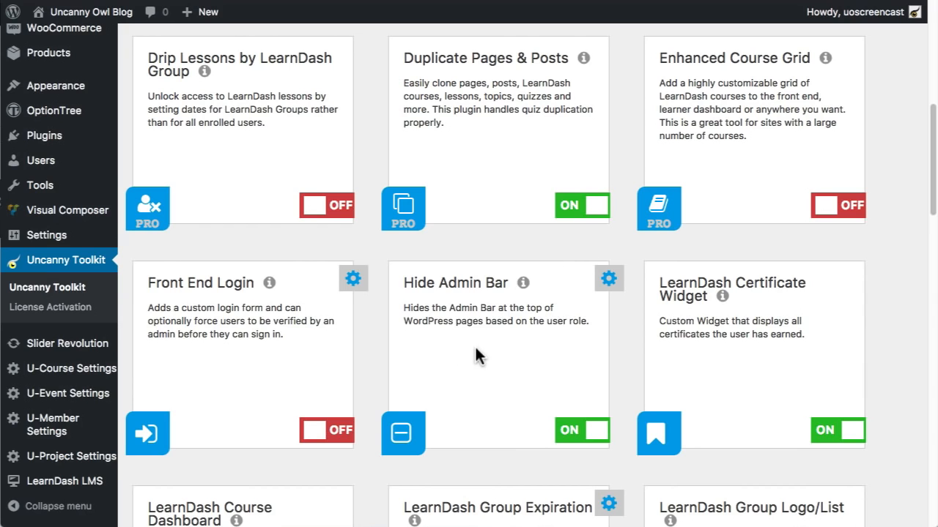
scroll(477, 349, down, 1)
click(322, 378)
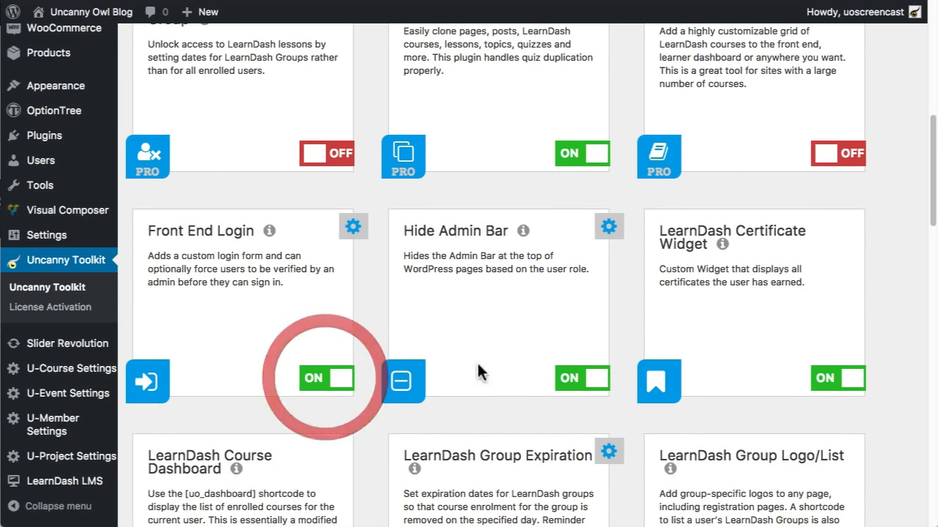
- Turn on the LearnDash Course Dashboard and LearnDash Resume Button modules
scroll(497, 351, down, 3)
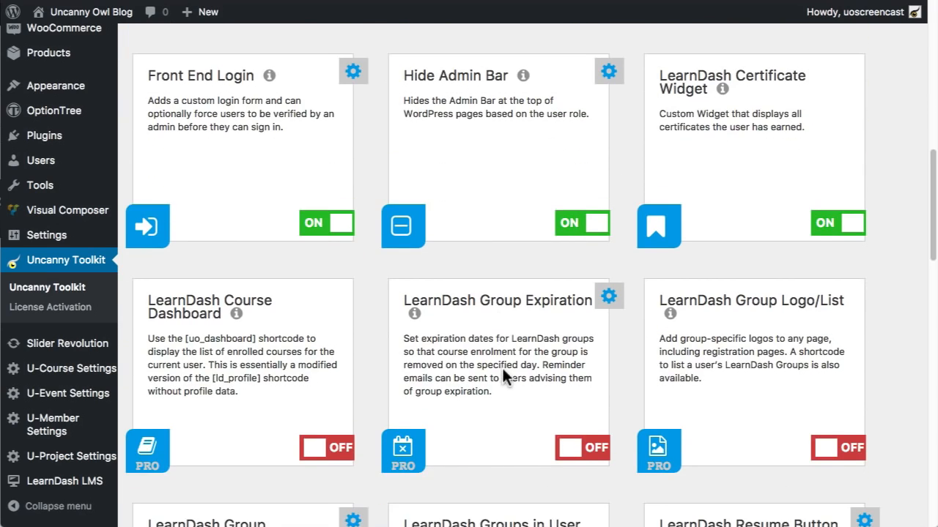
scroll(502, 372, down, 1)
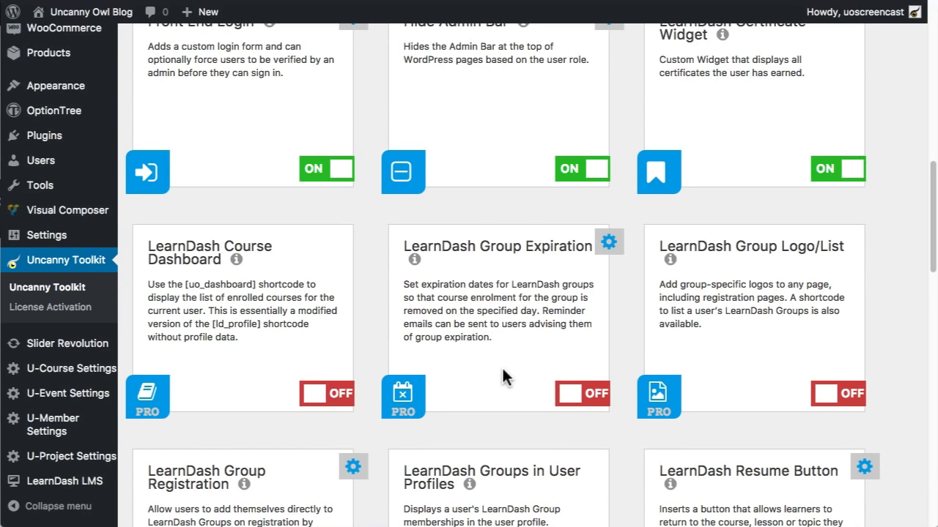
scroll(503, 370, down, 2)
click(339, 299)
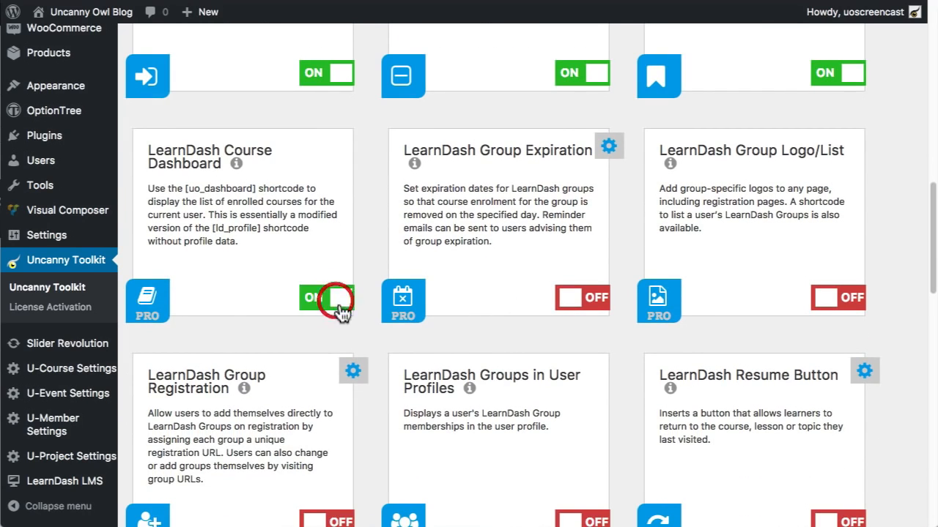
scroll(498, 373, down, 3)
scroll(519, 403, down, 1)
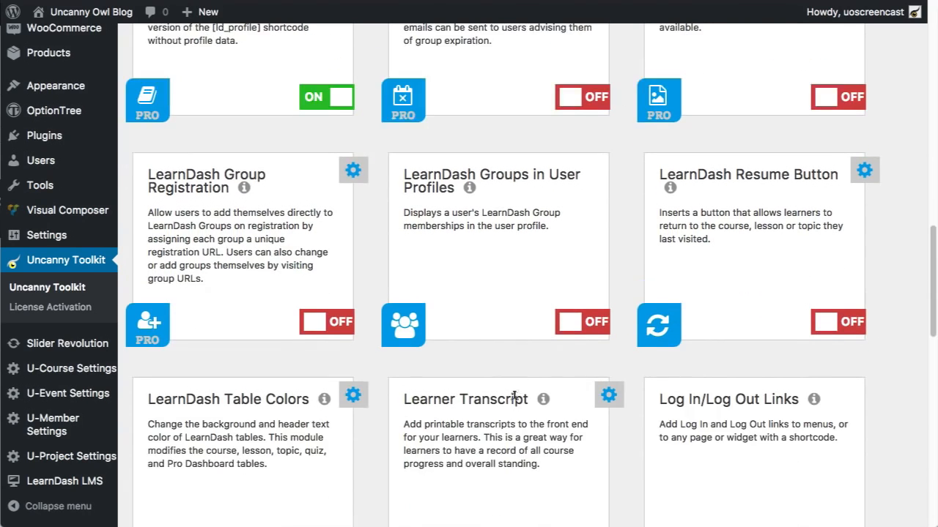
click(835, 326)
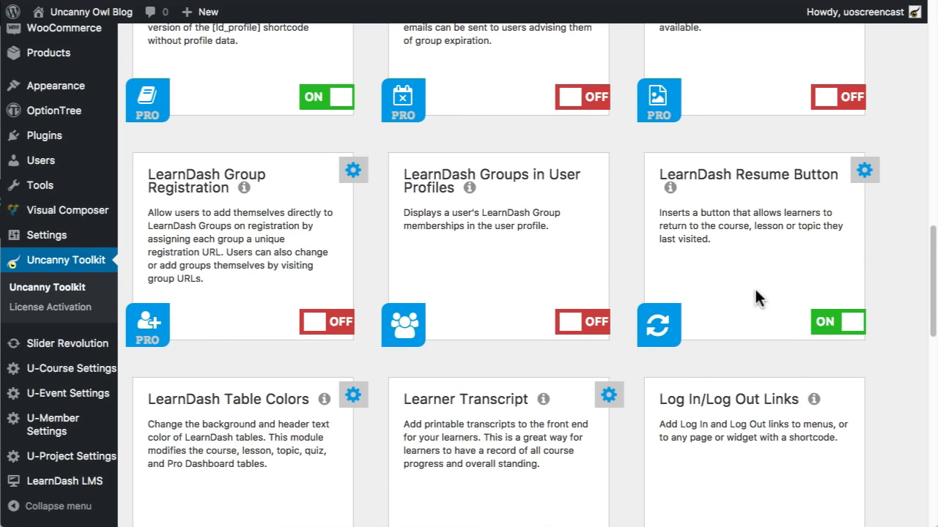
- Turn on the Log In/Log Out Links, Learner Transcript and Log In/Log Out Redirects modules
scroll(734, 312, down, 3)
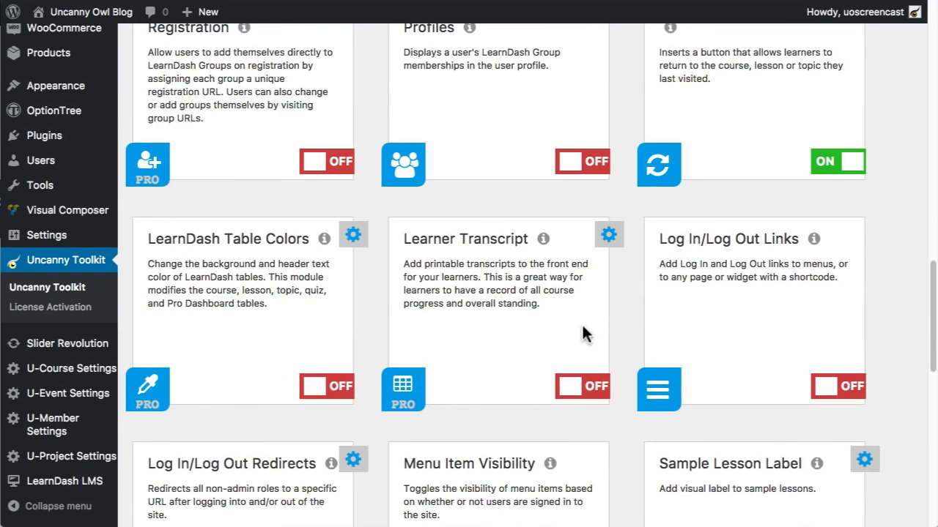
click(850, 387)
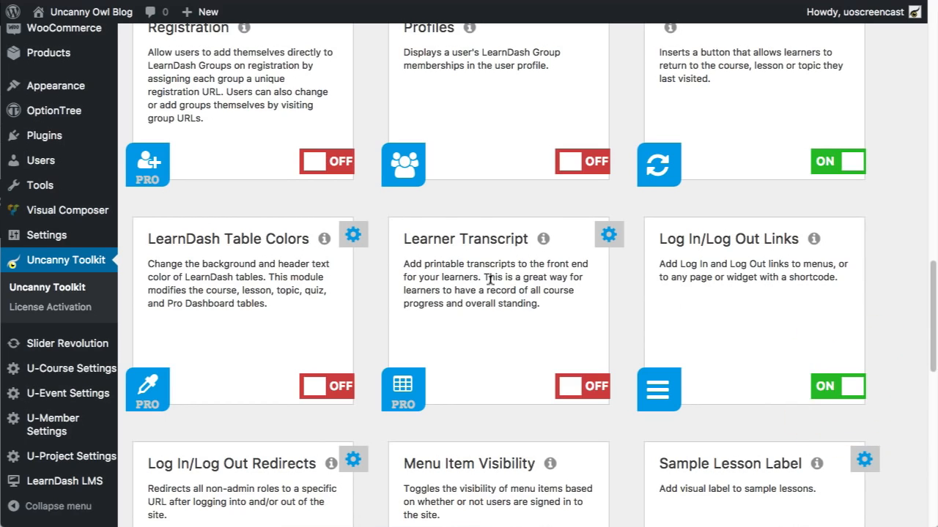
click(582, 392)
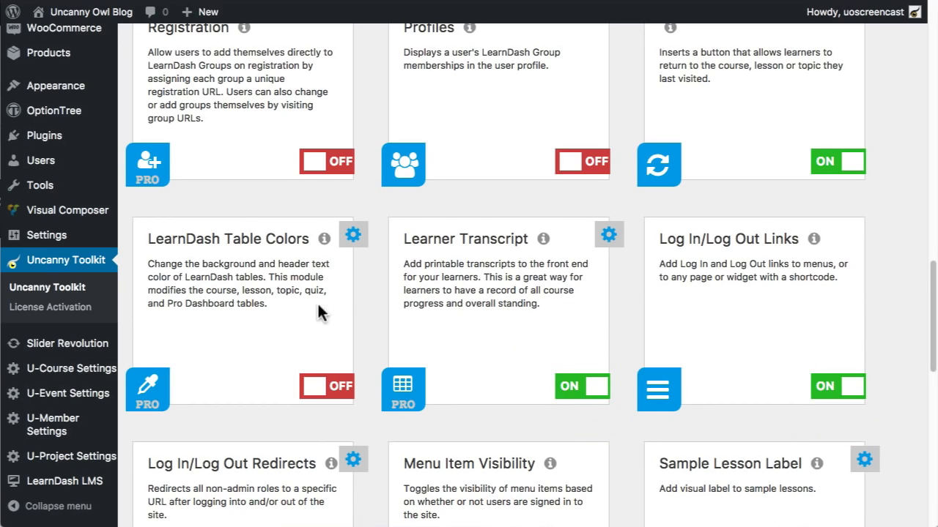
scroll(270, 333, down, 2)
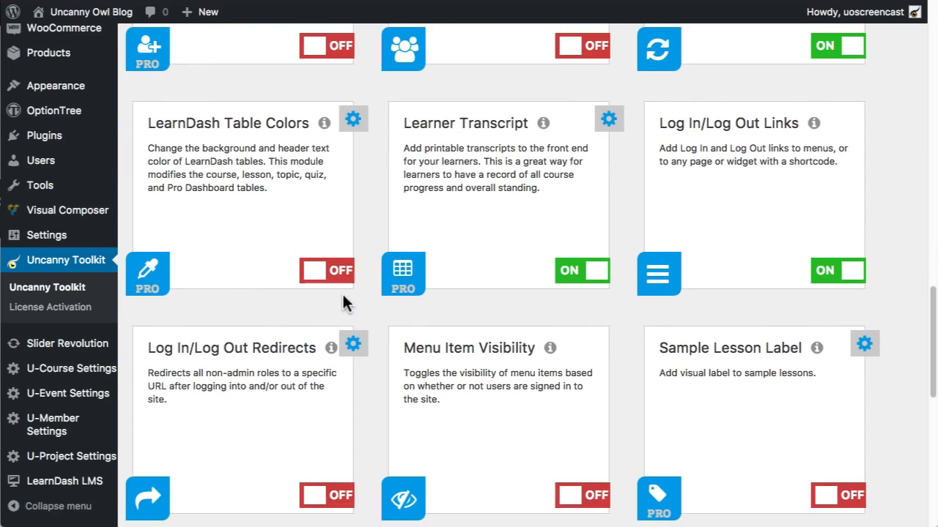
scroll(386, 359, down, 3)
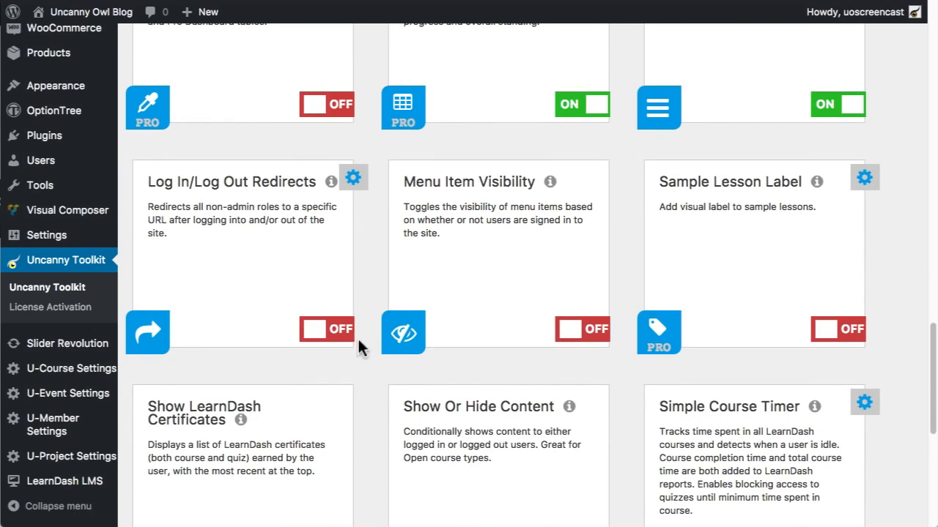
click(342, 332)
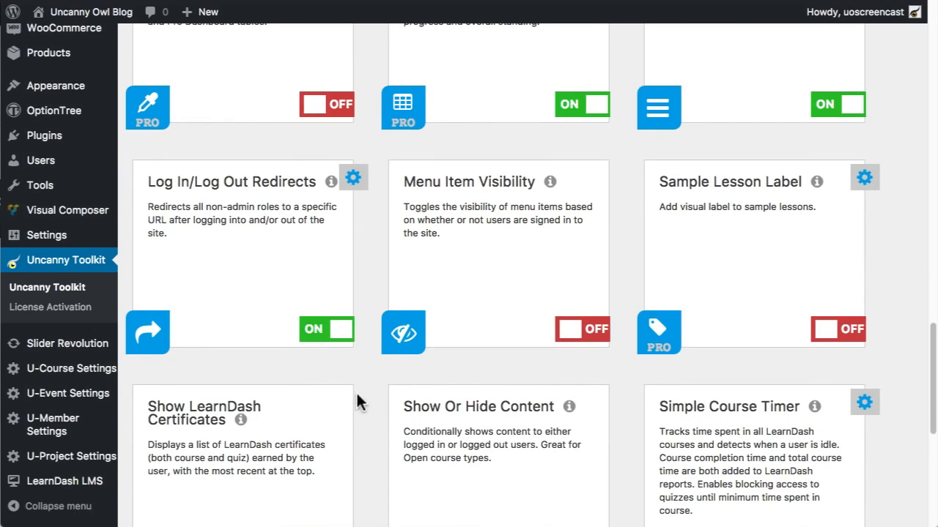
- Turn on the Show Or Hide Content module and go to the end of the module list
scroll(356, 395, down, 1)
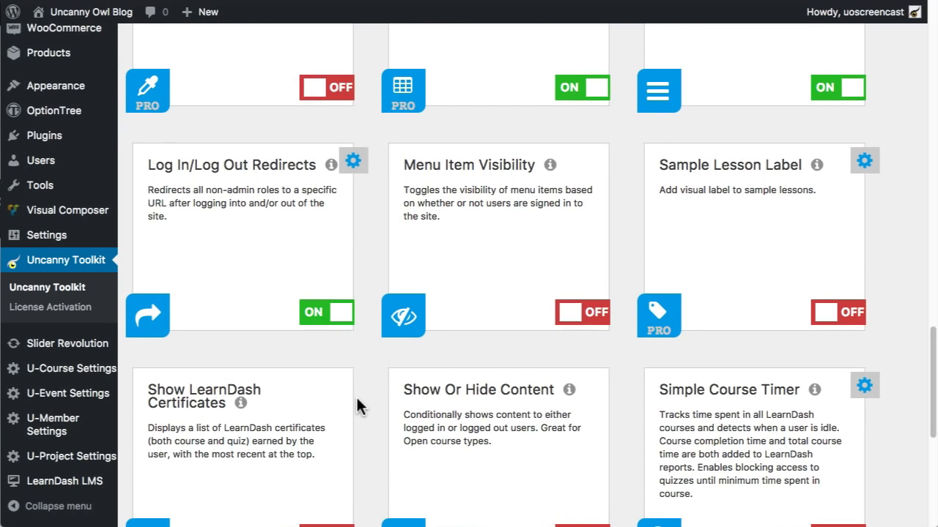
scroll(356, 395, down, 3)
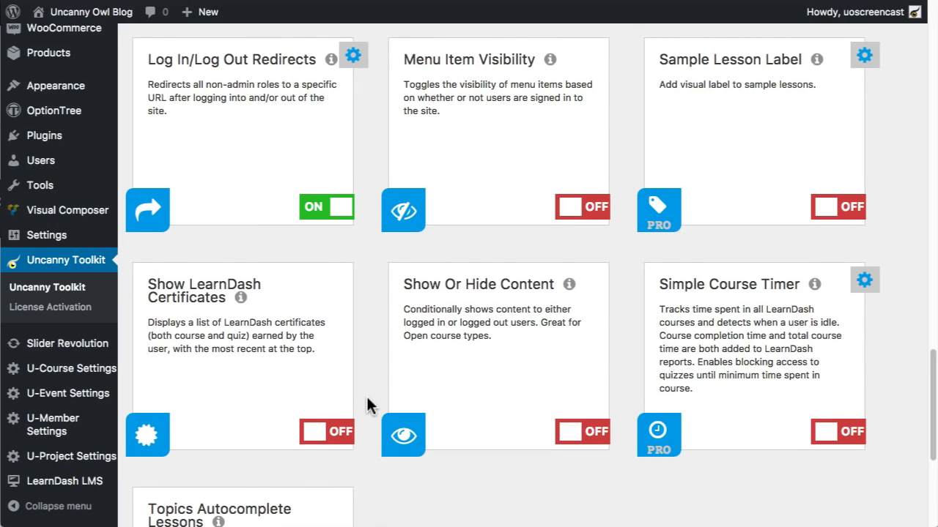
scroll(370, 403, down, 2)
scroll(440, 425, down, 2)
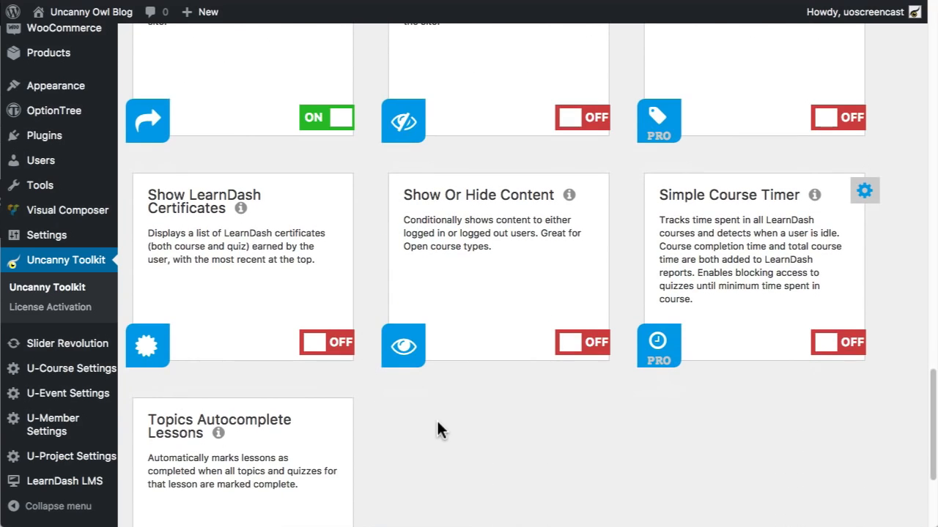
click(591, 344)
scroll(490, 389, down, 3)
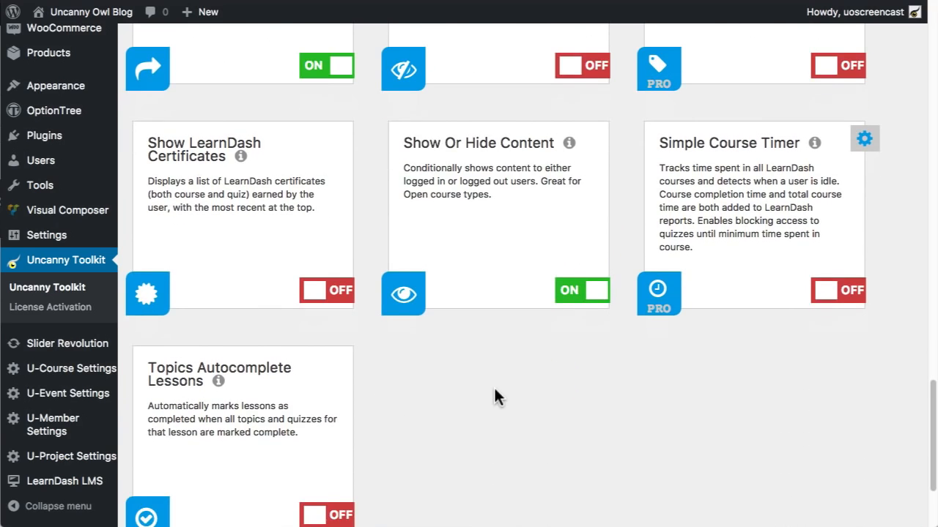
scroll(495, 397, down, 5)
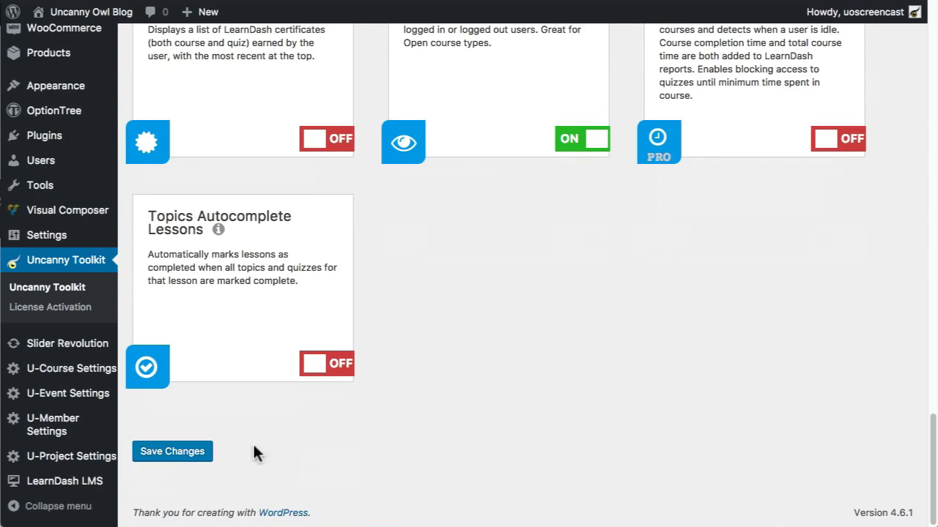
- Save the enabled modules and set Hide Admin Bar to apply to the Subscriber and Customer roles, saving its settings
click(181, 454)
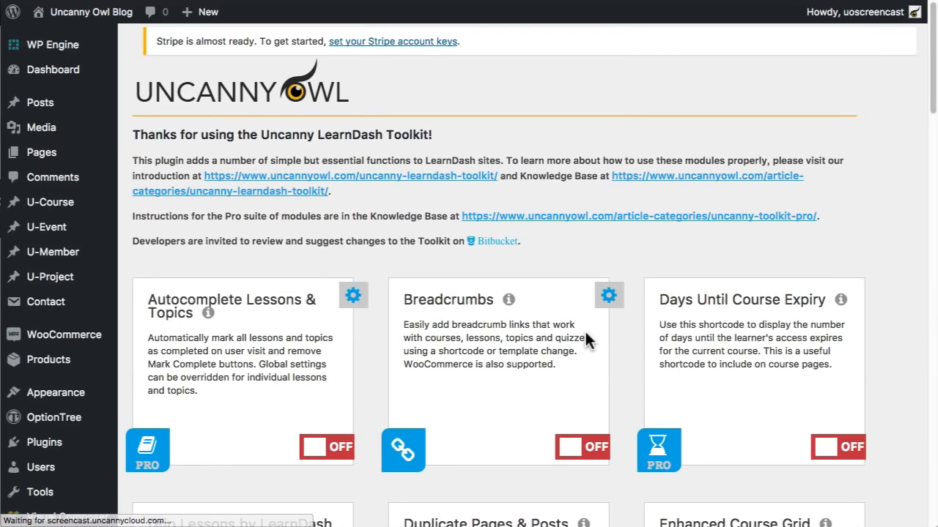
scroll(446, 175, down, 8)
scroll(378, 324, down, 15)
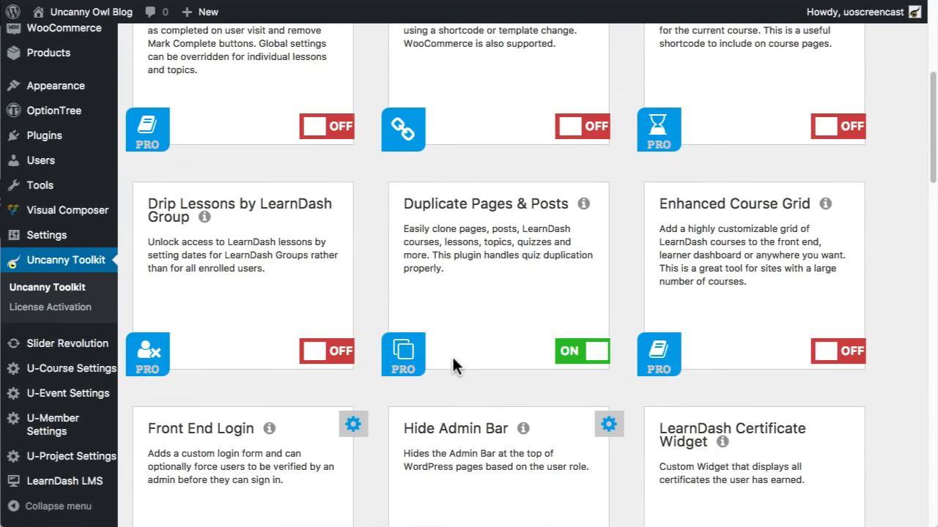
scroll(452, 364, down, 3)
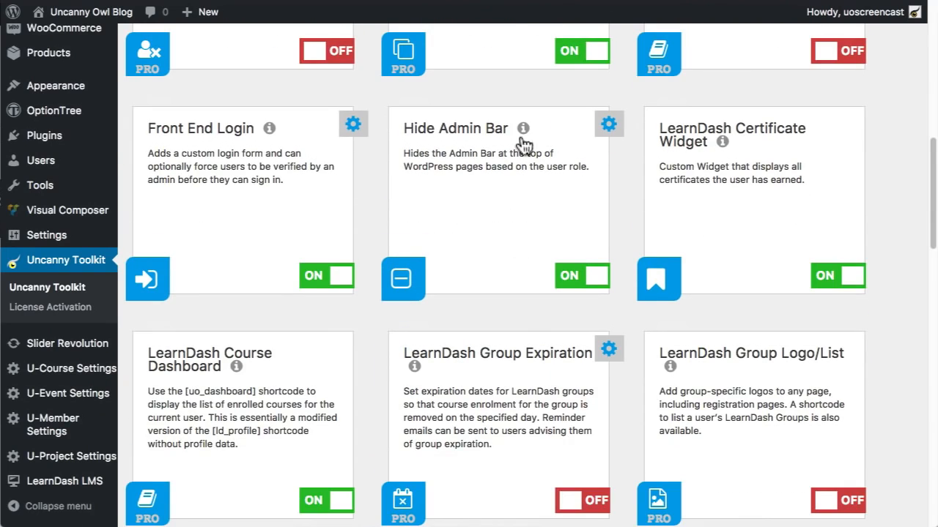
click(606, 125)
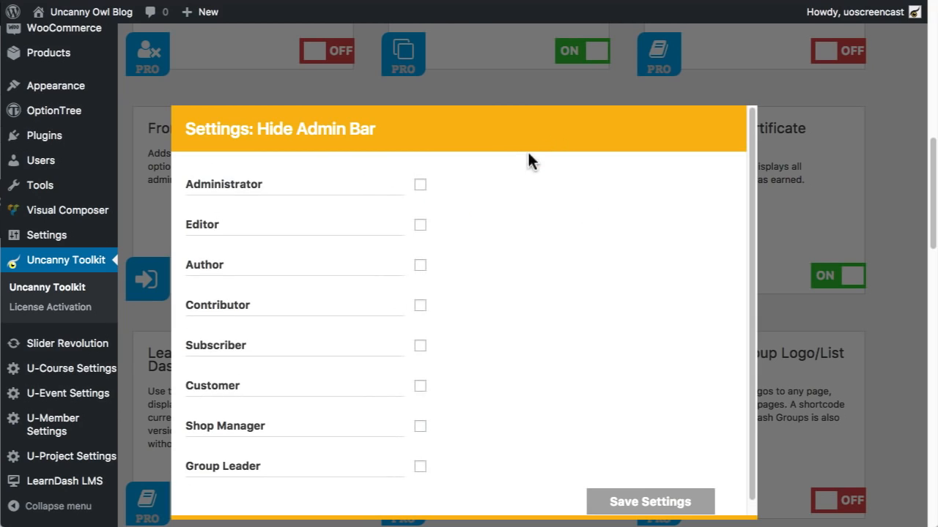
click(420, 346)
click(420, 386)
click(666, 504)
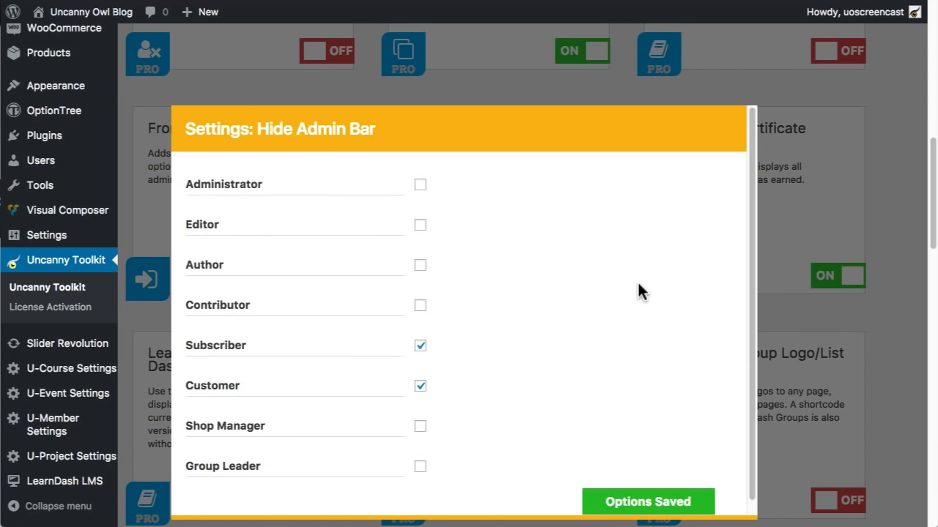
click(853, 166)
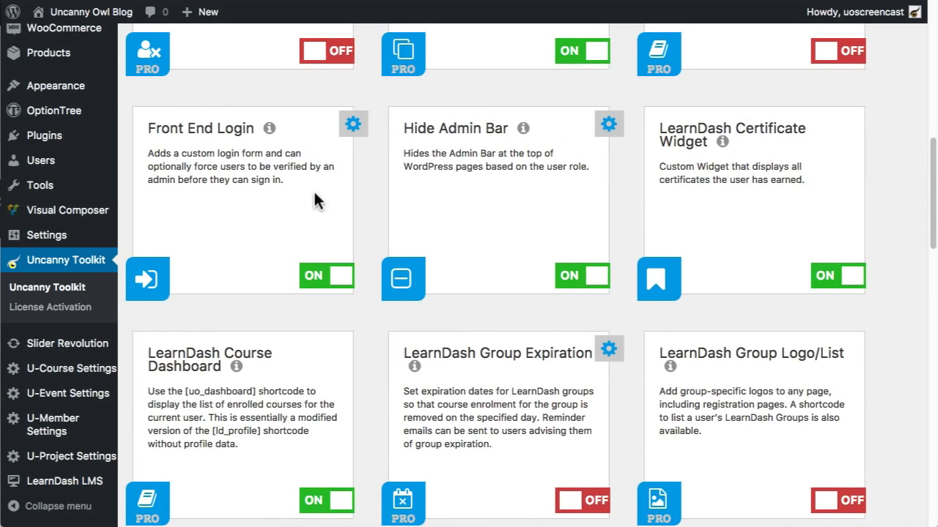
- Choose a login page in the Front End Login module's settings and save them
click(353, 123)
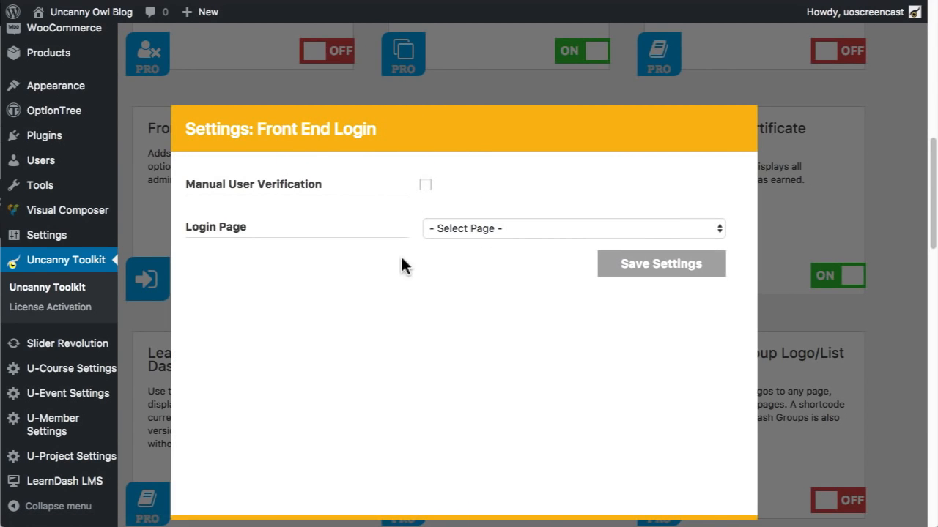
click(507, 229)
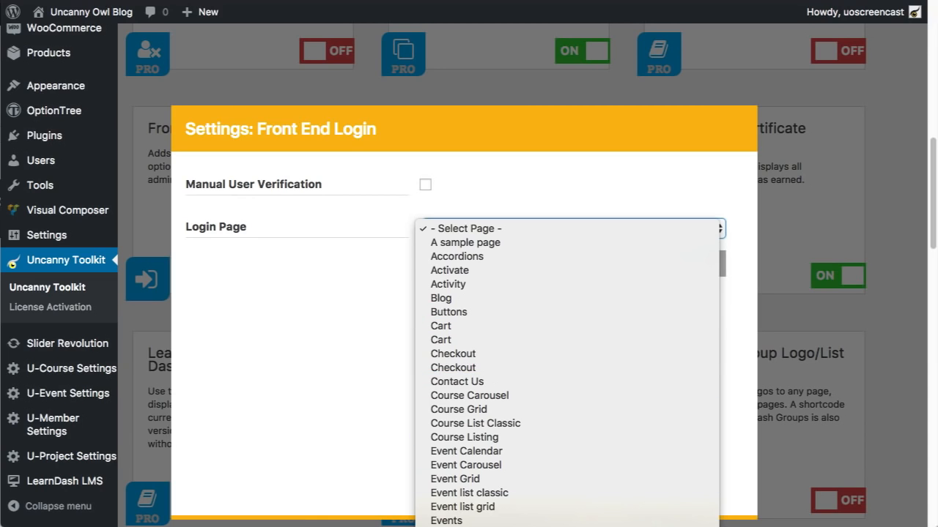
click(487, 526)
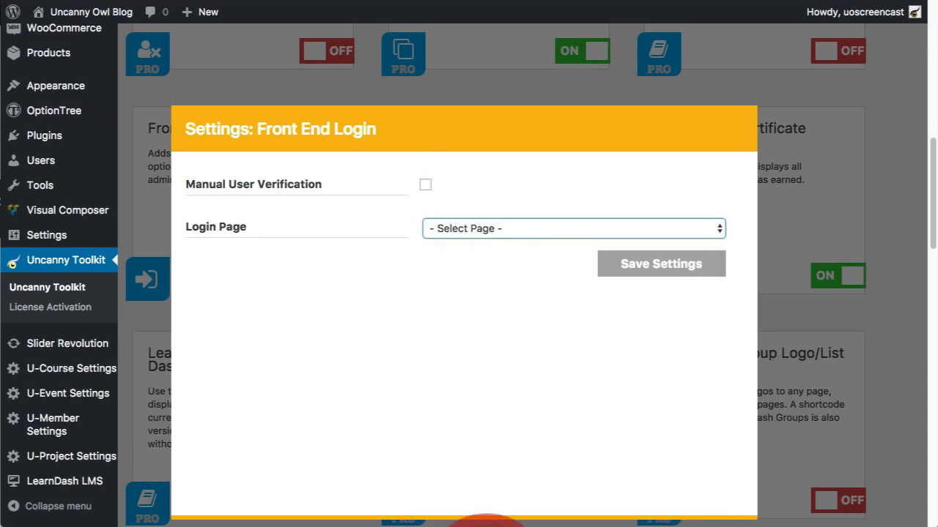
click(662, 263)
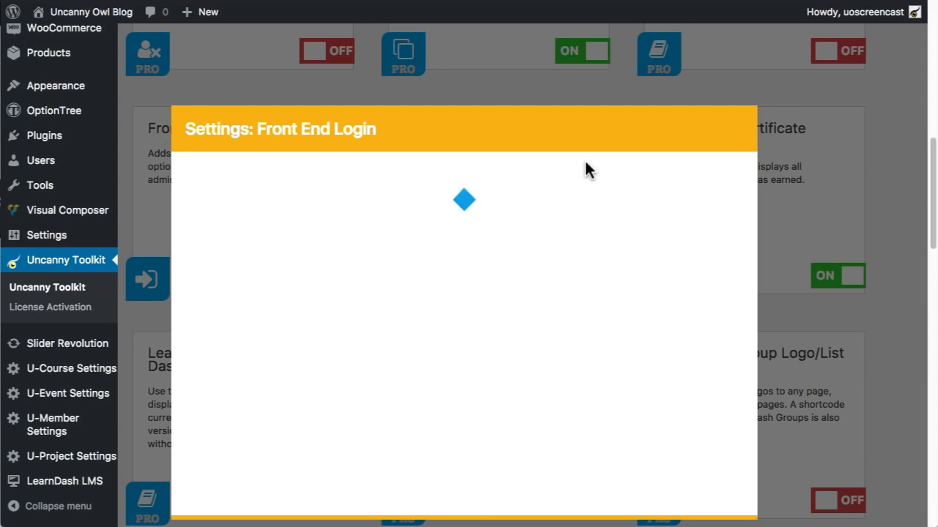
click(843, 191)
- Set the LearnDash Resume Button module's button text to "Resume" and save its settings
scroll(320, 325, down, 3)
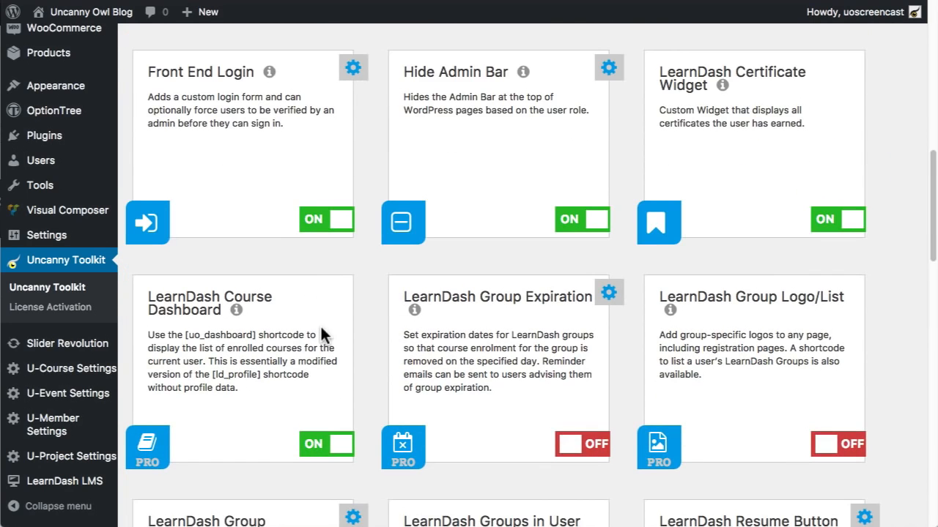
scroll(321, 324, down, 3)
scroll(528, 395, down, 3)
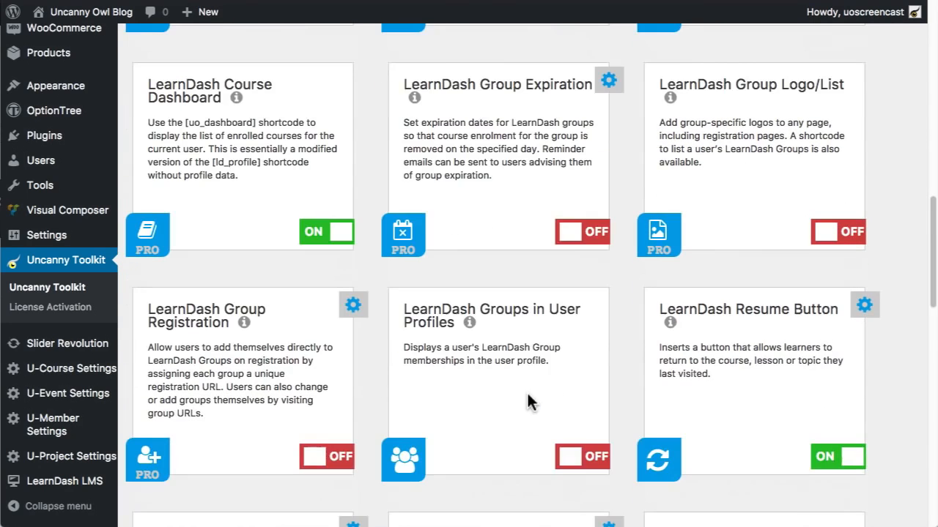
scroll(526, 392, down, 3)
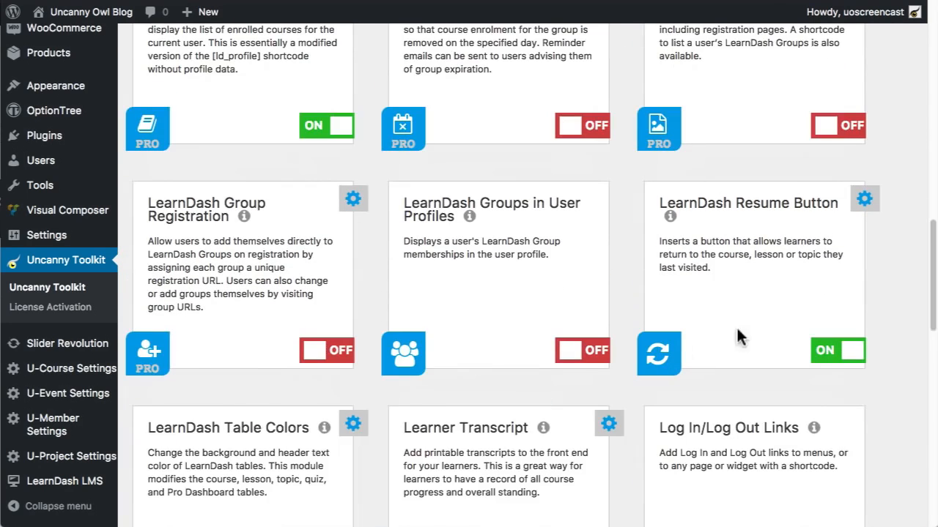
click(864, 199)
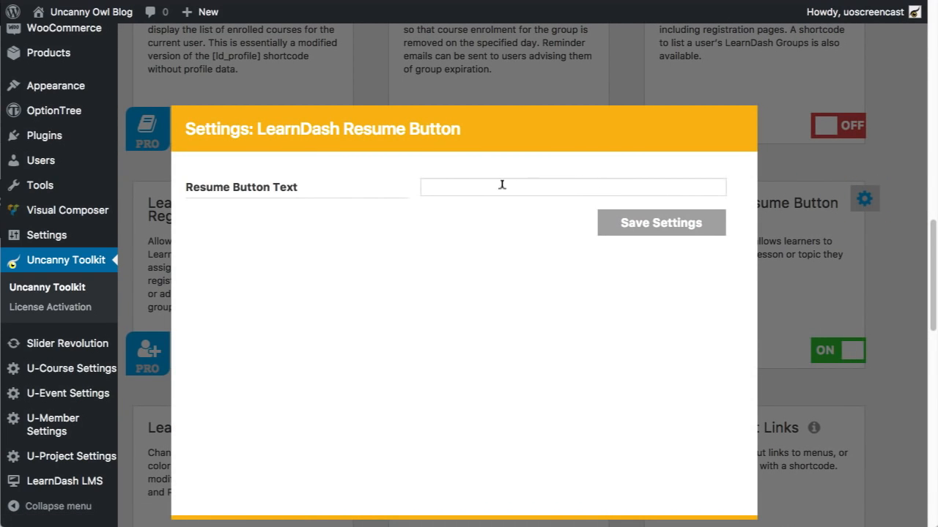
click(502, 185)
text(Res)
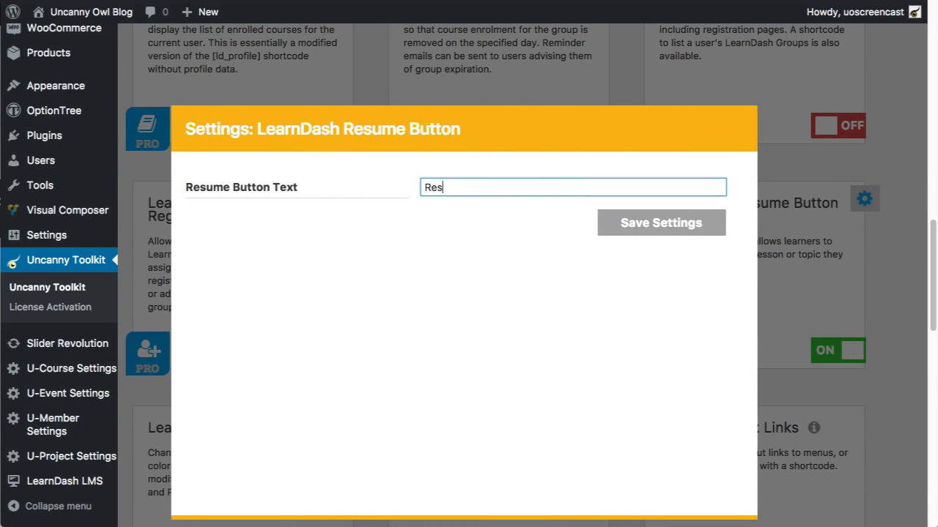
text(ume)
click(639, 226)
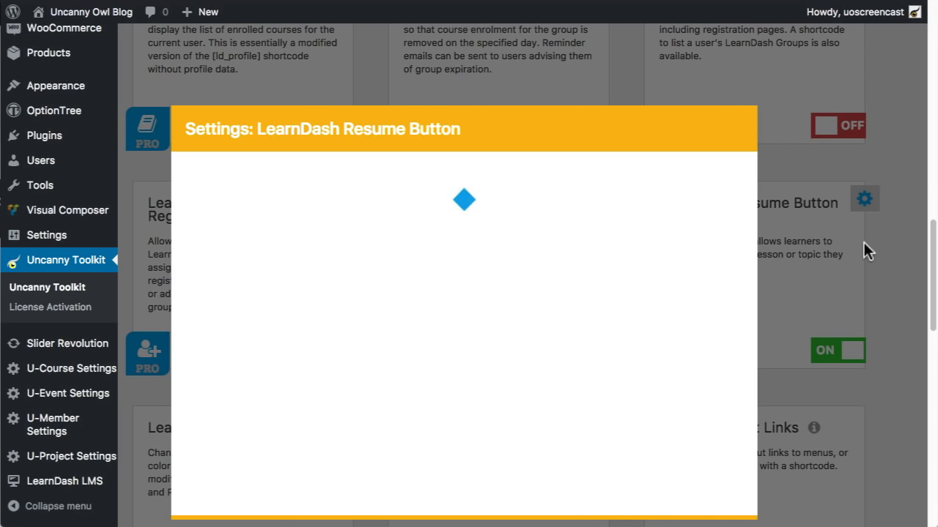
click(887, 267)
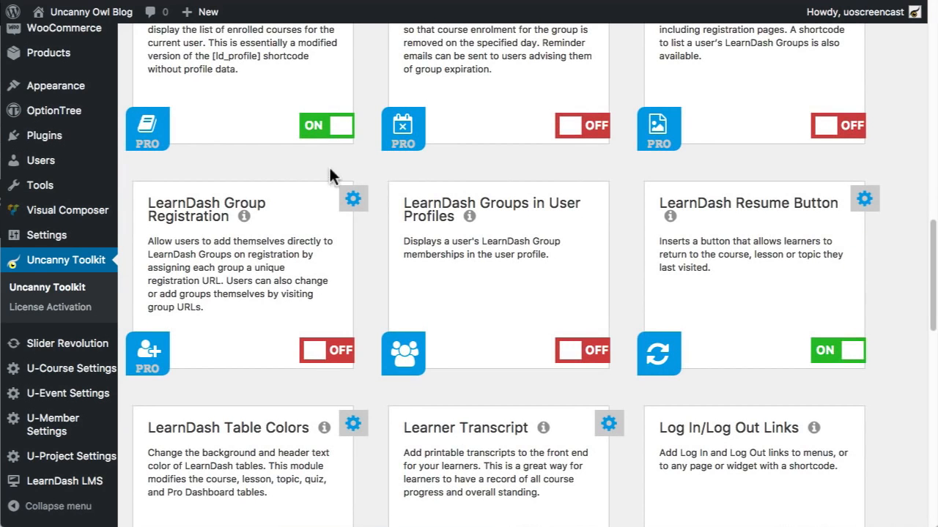
- Review the logo and color options in the Learner Transcript module's settings
scroll(288, 251, down, 5)
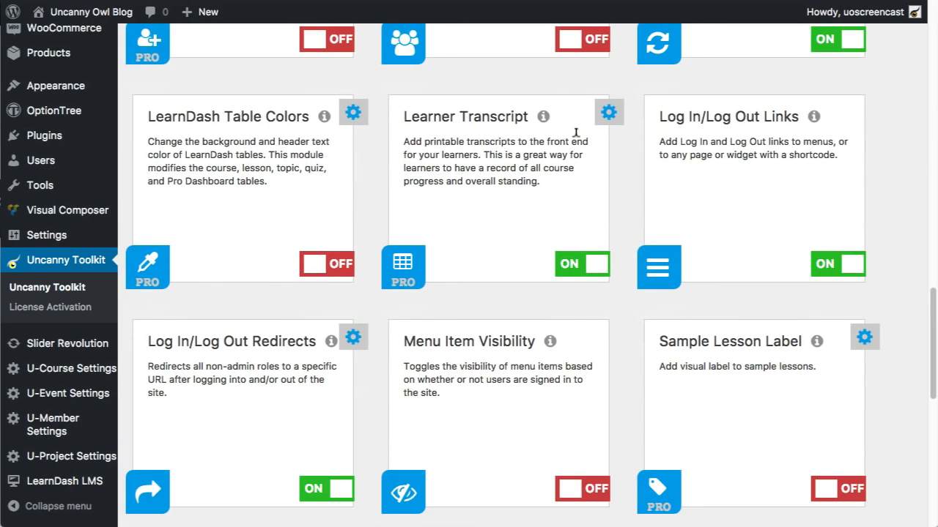
click(608, 112)
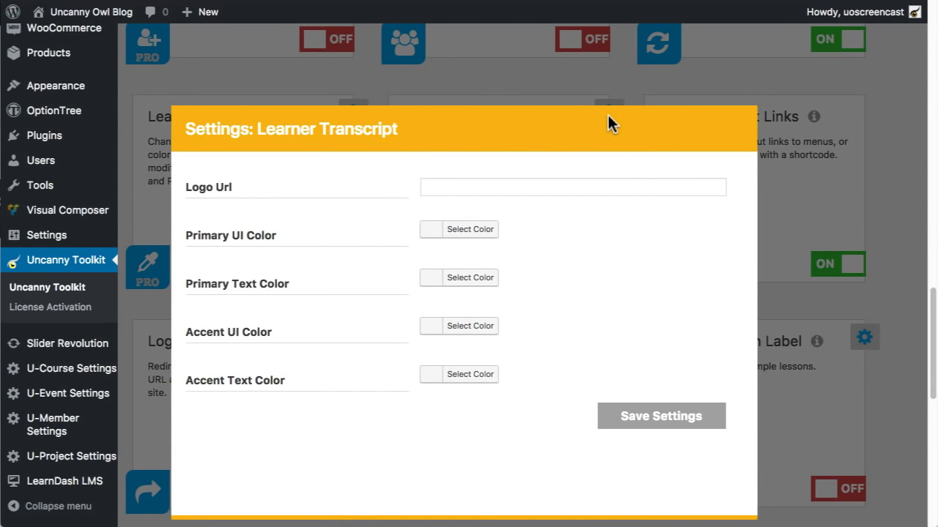
click(820, 277)
- Set the login redirect to /my-courses/ and the logout redirect to / in the Log In/Log Out Redirects settings, and save them
scroll(666, 417, down, 2)
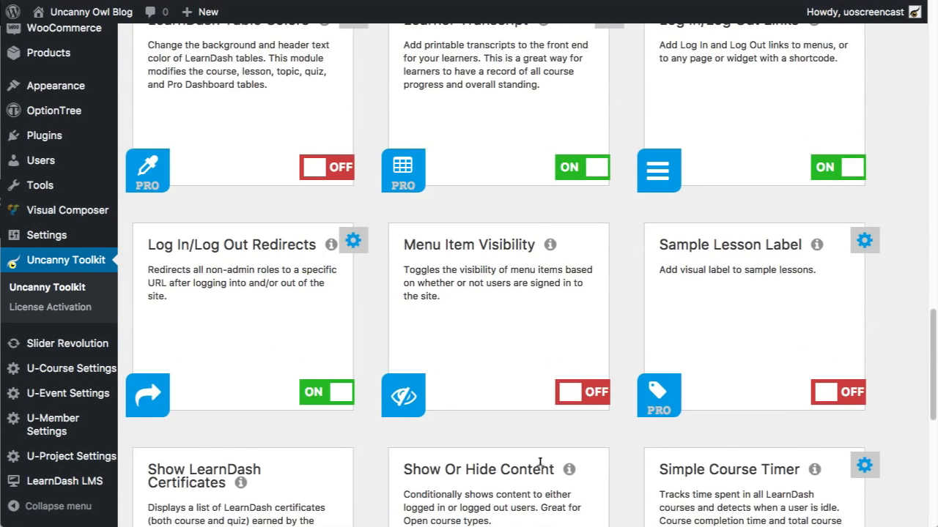
scroll(540, 462, down, 2)
click(352, 164)
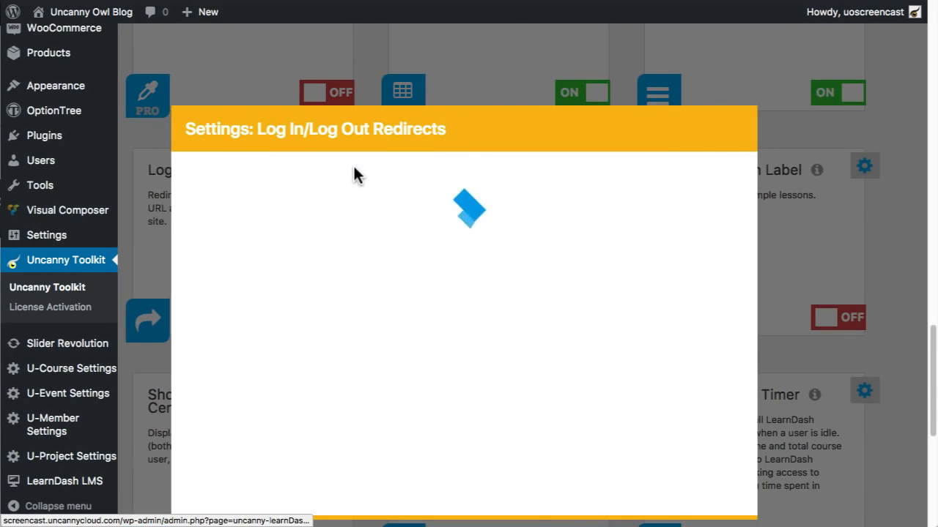
click(480, 185)
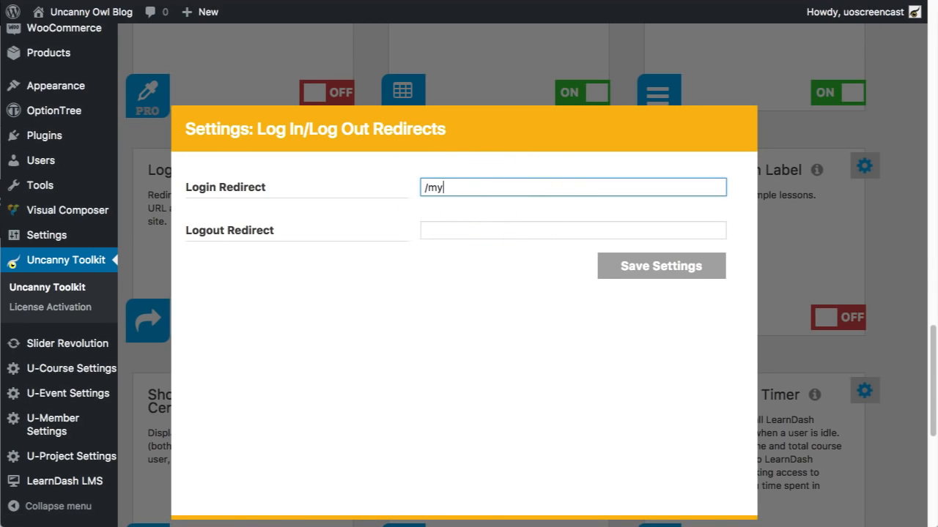
text(/my-courses/)
click(479, 227)
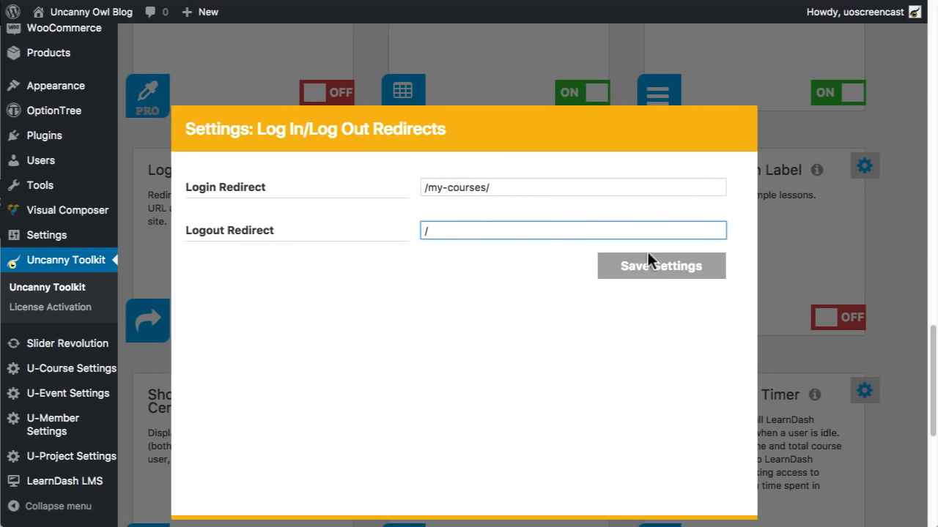
click(676, 268)
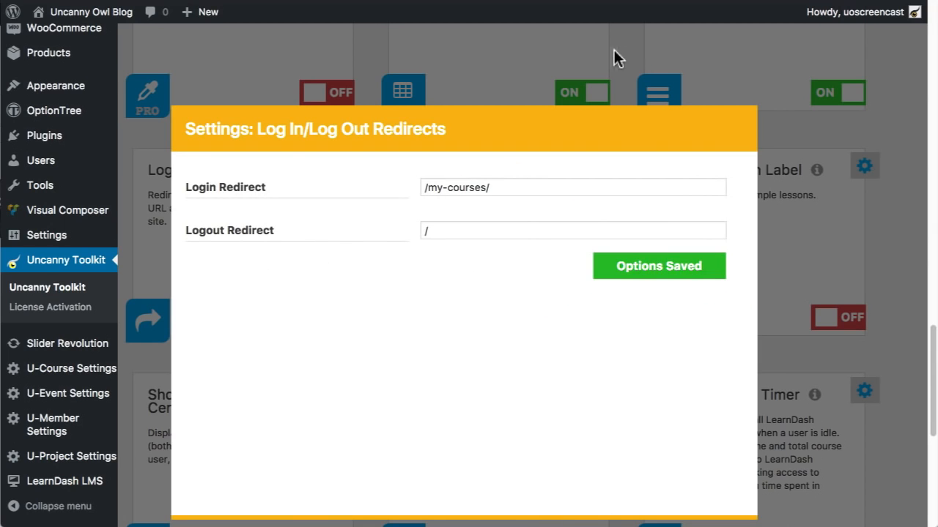
click(640, 56)
- Save the changes for the whole Uncanny Toolkit module list
scroll(571, 322, down, 3)
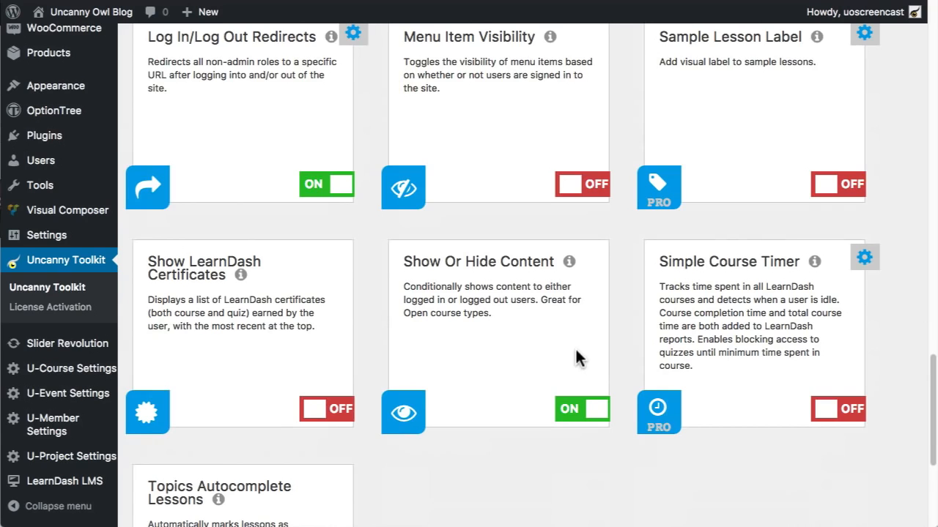
scroll(573, 344, down, 3)
scroll(573, 342, down, 2)
click(194, 495)
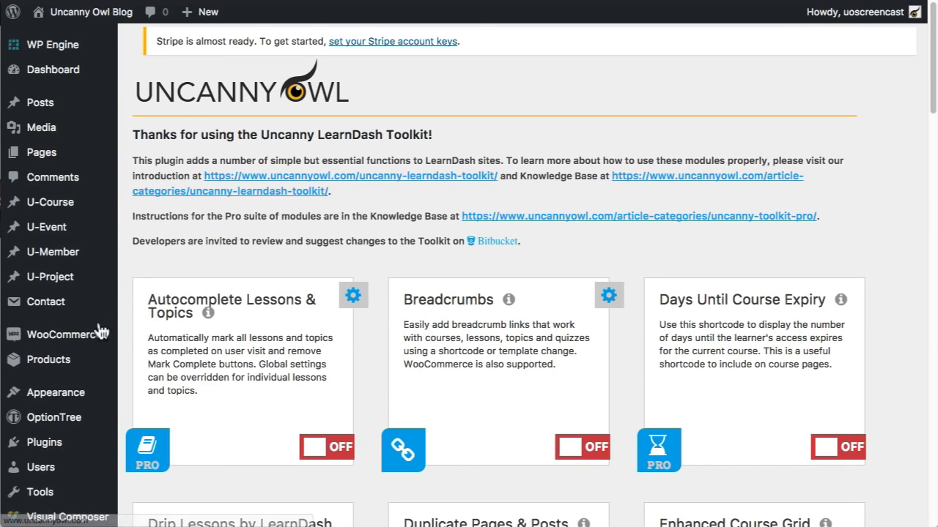
- Add the Certificates - Uncanny Toolkit widget to the Main Sidebar below Course Navigation
mouse_move(62, 401)
click(147, 387)
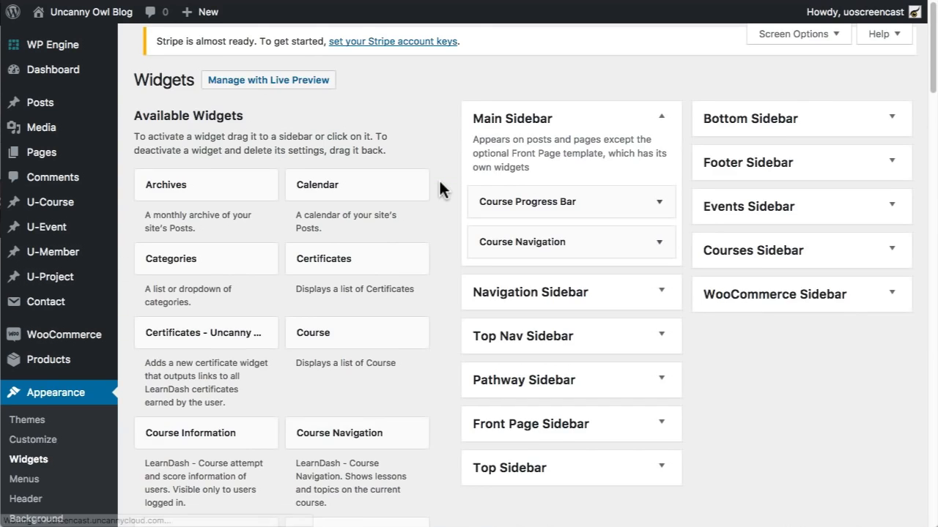
scroll(442, 278, down, 2)
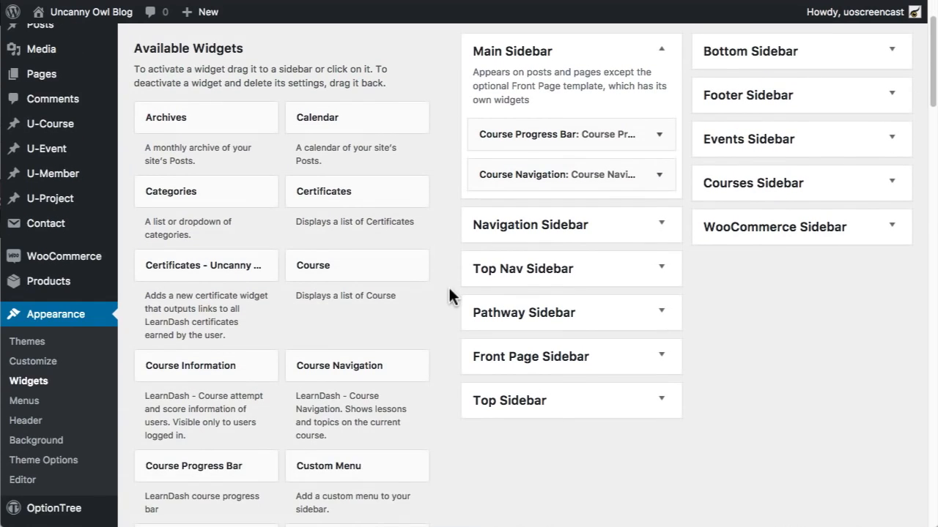
click(175, 273)
drag(174, 272, 530, 205)
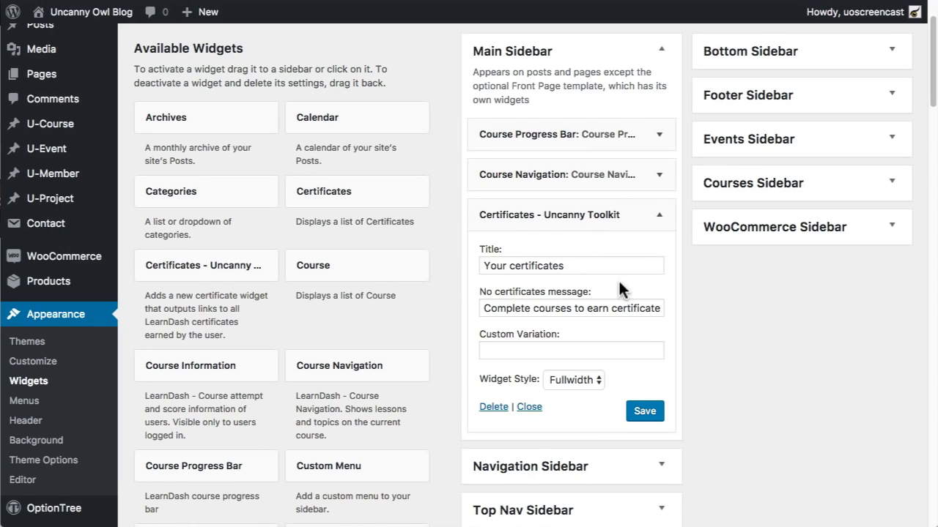
- Change the certificates widget's title to "Your Certificates" and save the widget
click(513, 265)
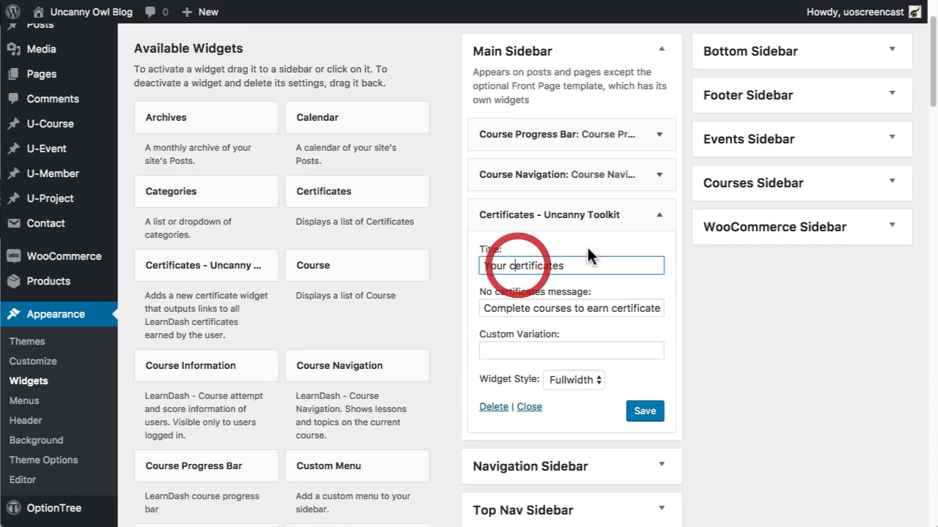
key(BackSpace)
text(C)
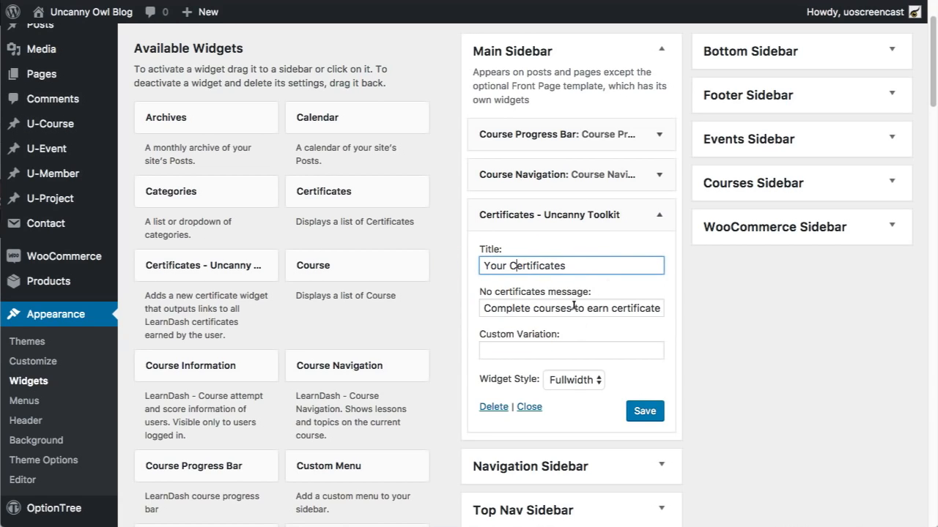
click(650, 411)
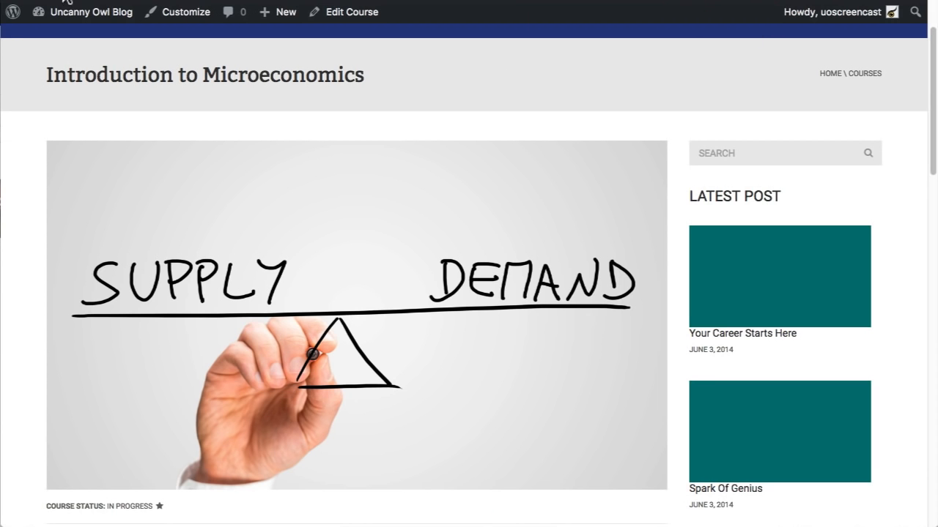
- Go to the Introduction to Microeconomics course page and check the course and certificate widgets in its sidebar
click(62, 0)
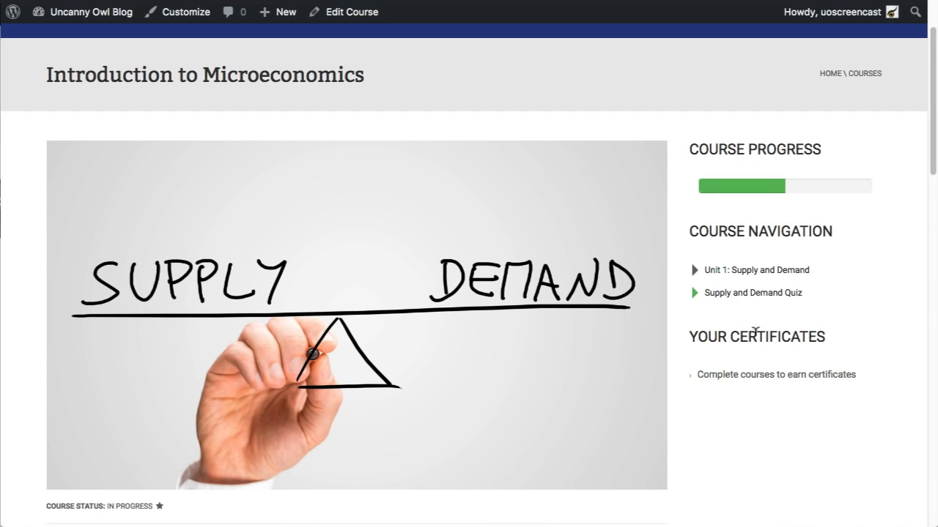
scroll(571, 358, down, 3)
scroll(786, 180, up, 4)
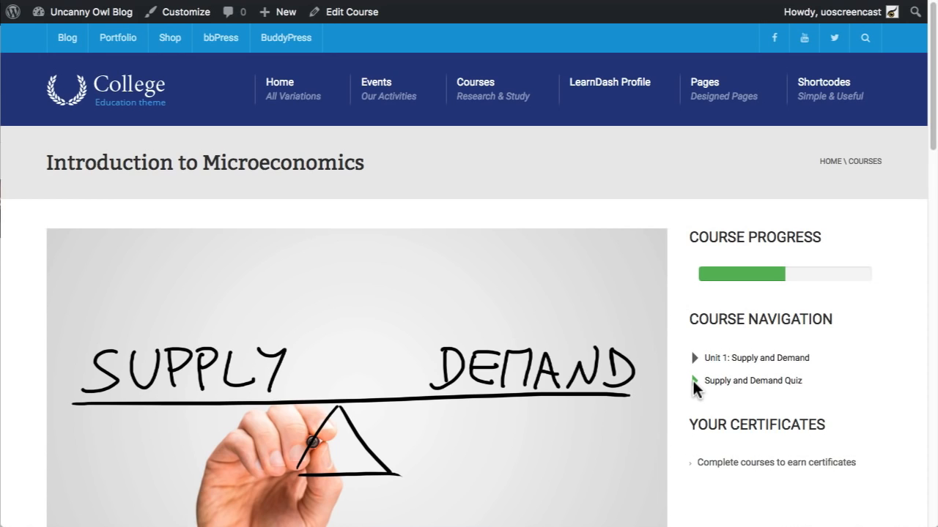
scroll(839, 447, down, 1)
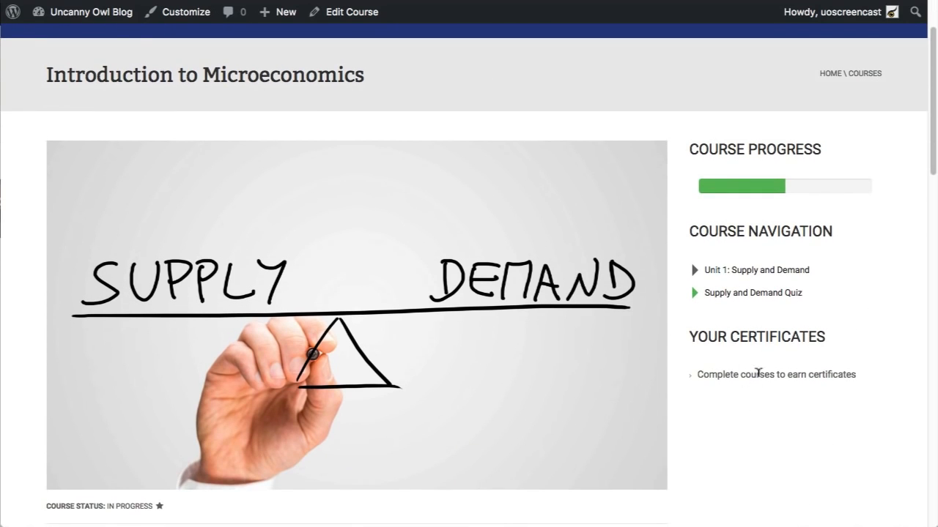
- Look over the Introduction to Microeconomics page, including its lesson list, sidebar widgets and site navigation
scroll(758, 374, down, 10)
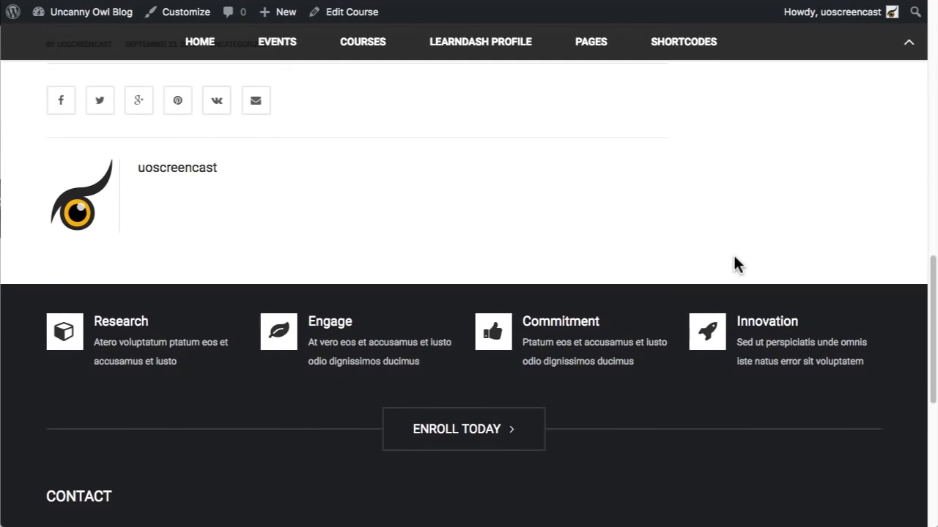
scroll(735, 257, up, 10)
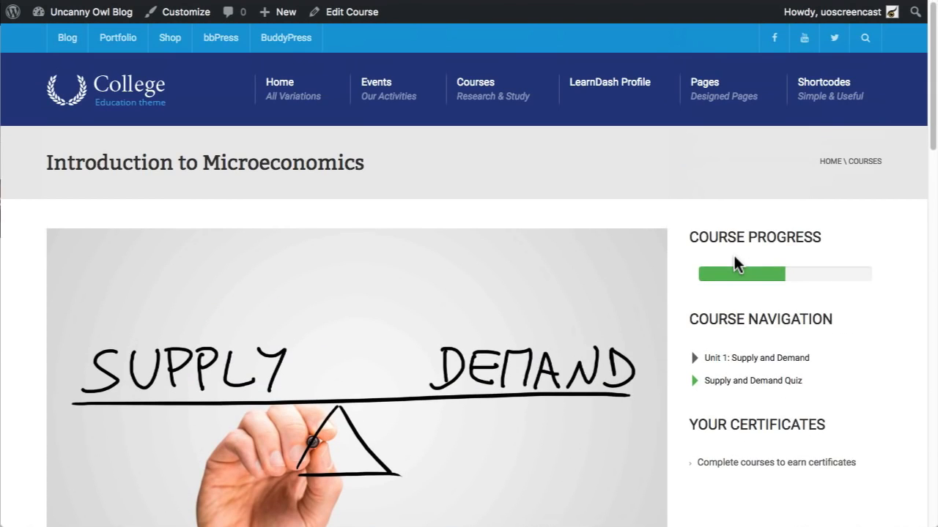
scroll(731, 249, down, 8)
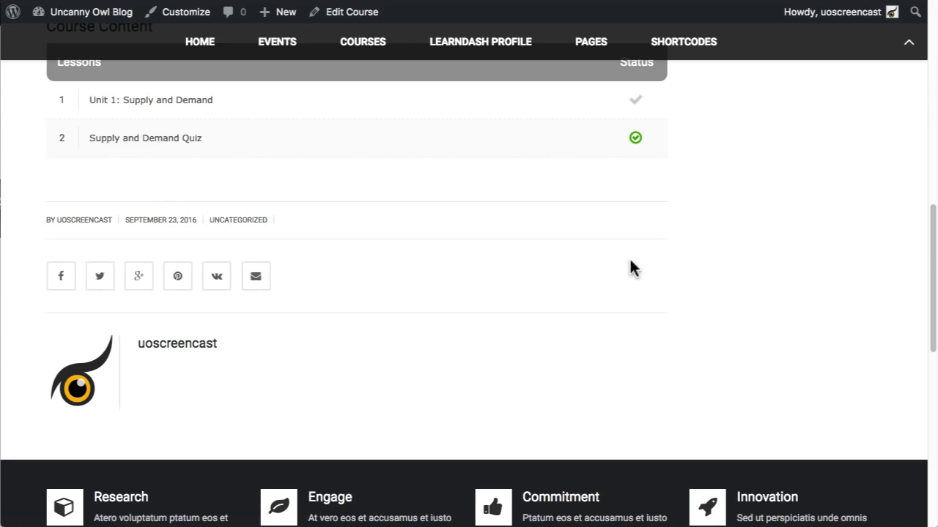
scroll(706, 314, up, 5)
scroll(725, 361, up, 4)
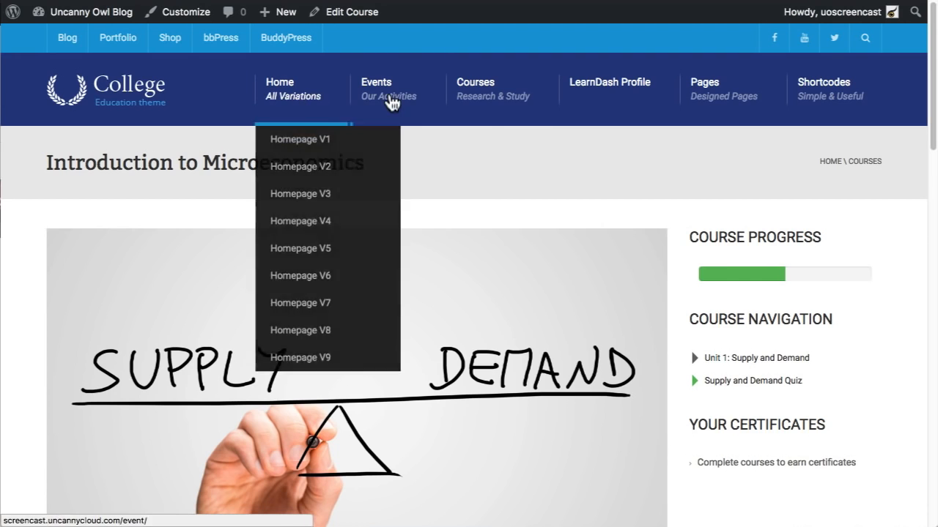
mouse_move(822, 99)
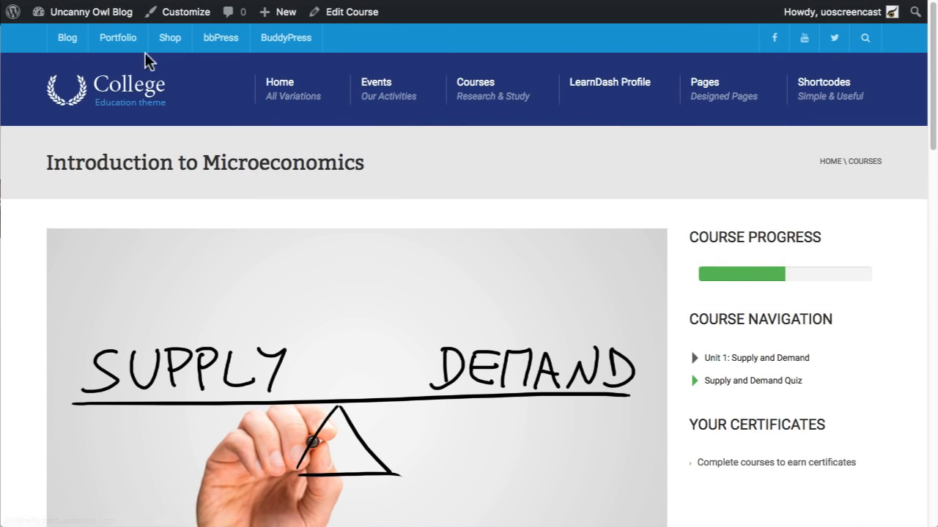
mouse_move(318, 112)
mouse_move(652, 77)
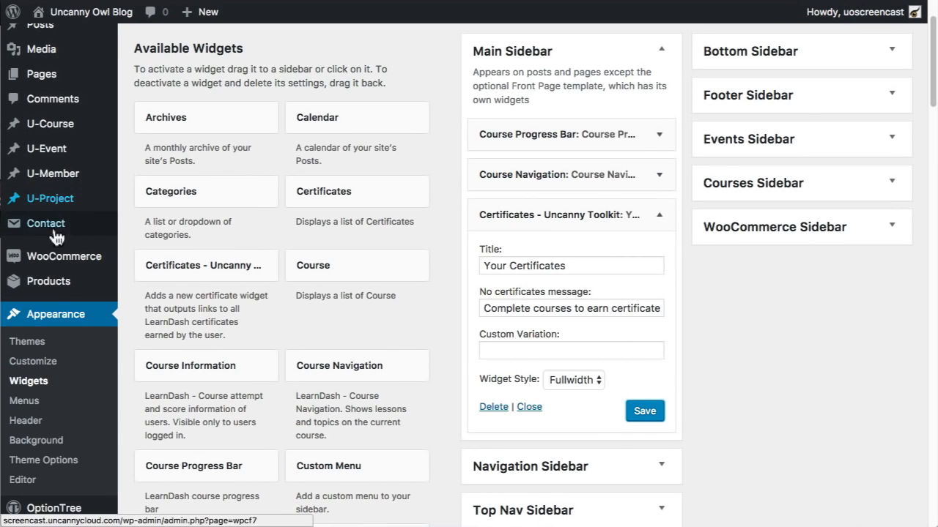
- Add a new WordPress page titled "My Course", dismissing the Visual Composer welcome hint
scroll(62, 311, up, 2)
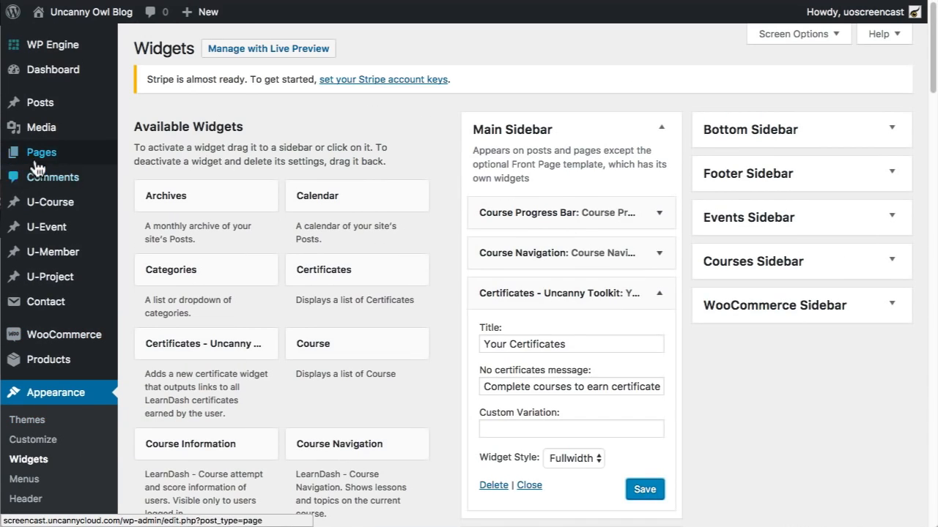
click(159, 174)
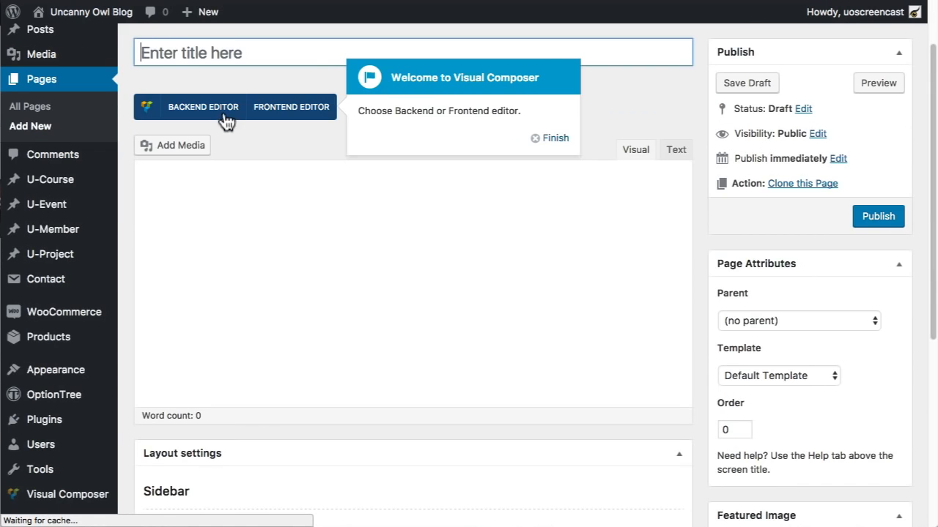
click(561, 145)
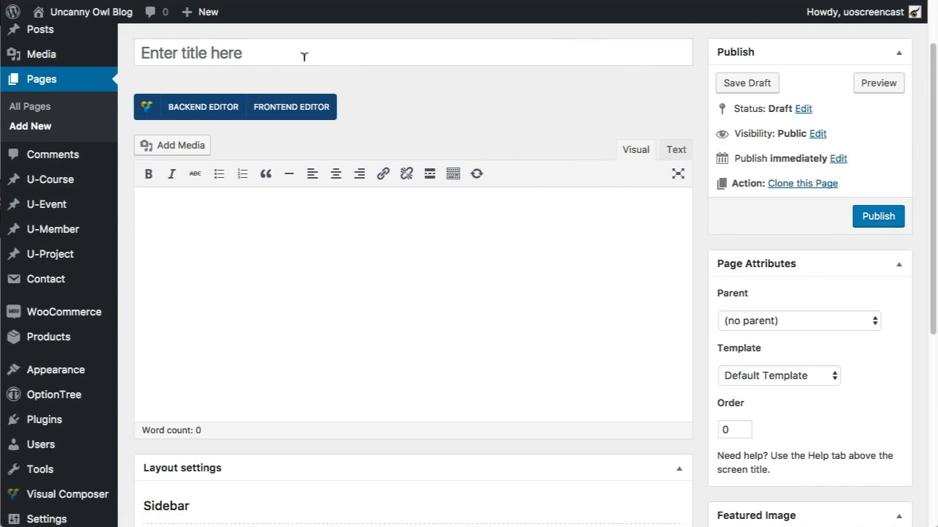
click(217, 53)
text(My Course)
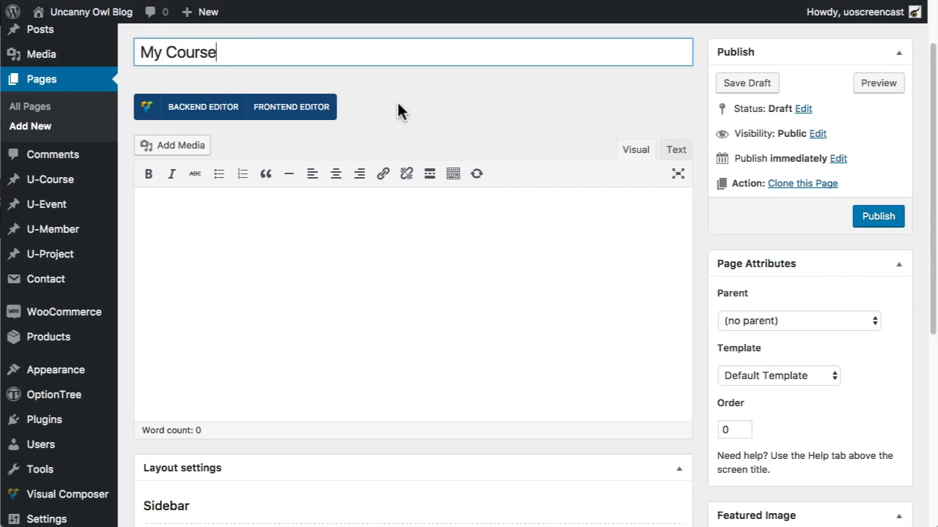
- Paste the copied course dashboard text with its uo_show and uo_learndash_resume shortcodes into the page's HTML source
click(670, 202)
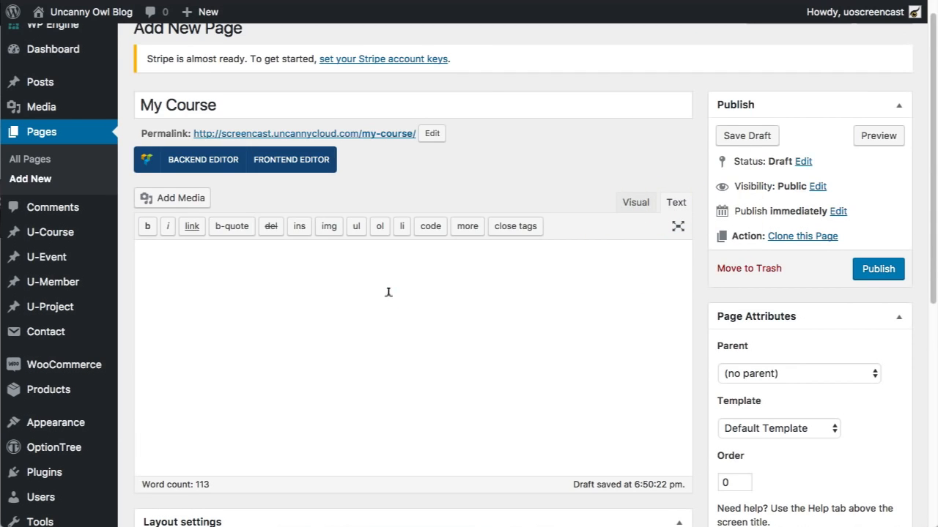
click(387, 293)
key(super+v)
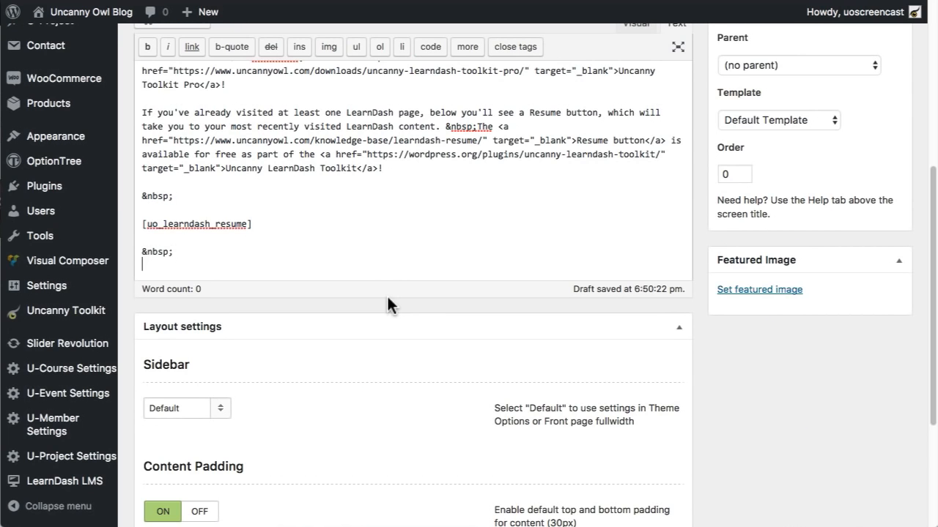
scroll(400, 205, up, 5)
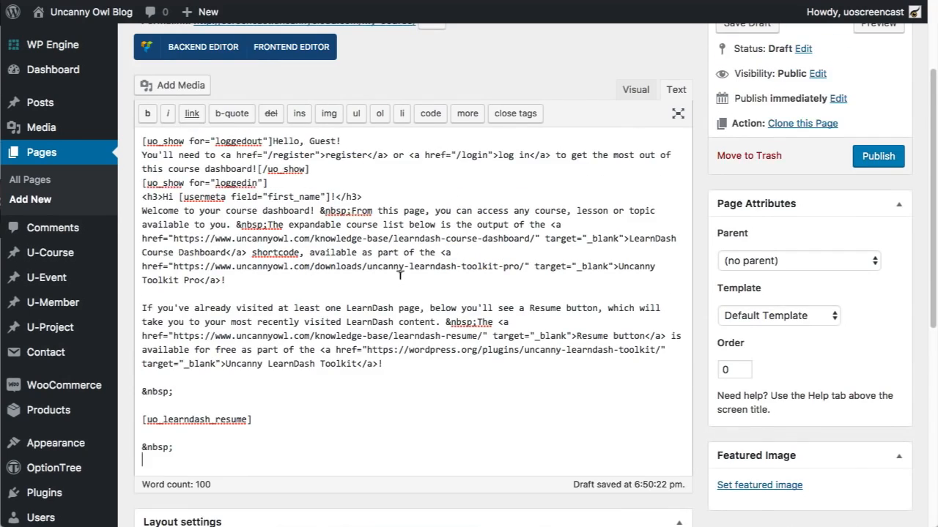
scroll(400, 274, up, 2)
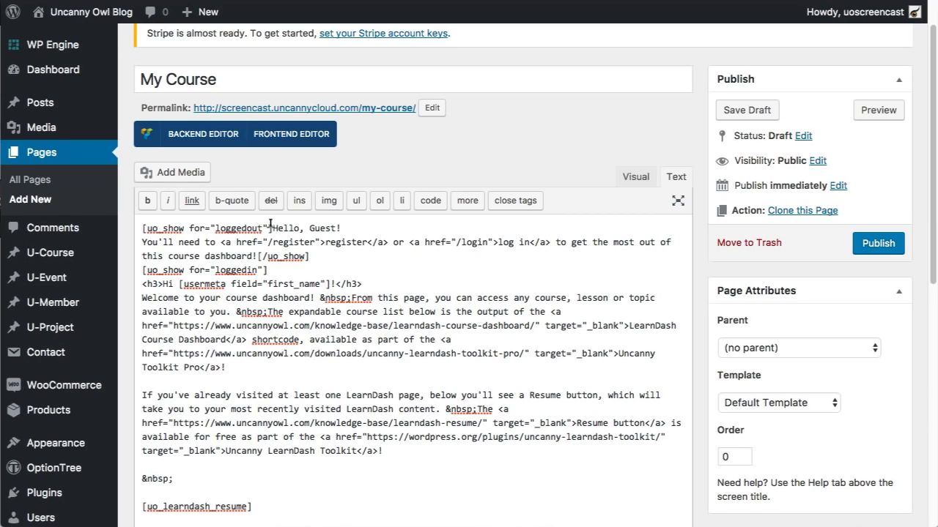
- Remove the register link and the word "or" from the logged-out message, keeping only the log in link
drag(270, 224, 134, 225)
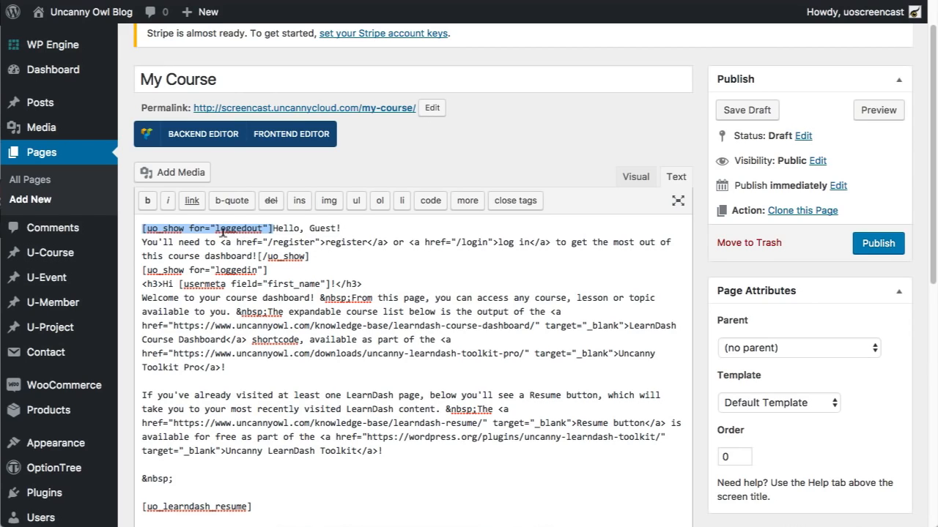
drag(220, 243, 399, 241)
key(BackSpace)
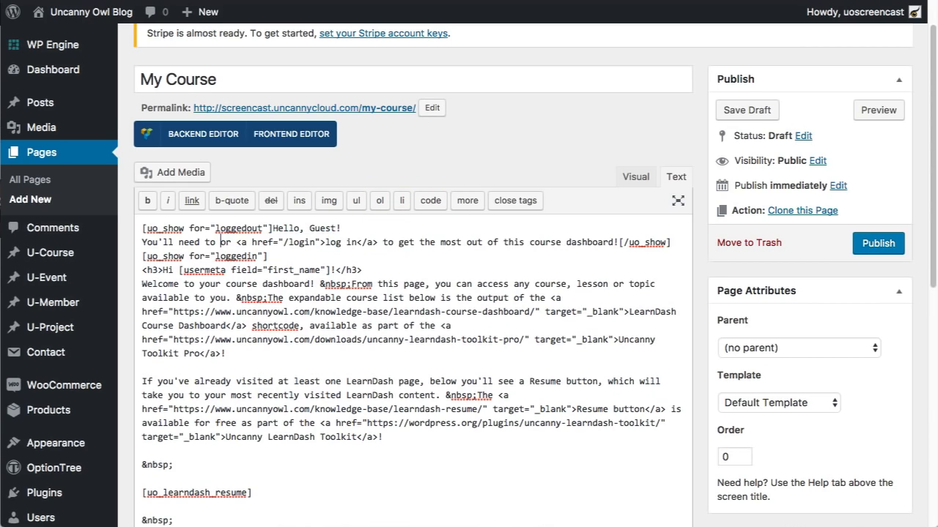
key(Delete)
key(Delete)
key(Delete)
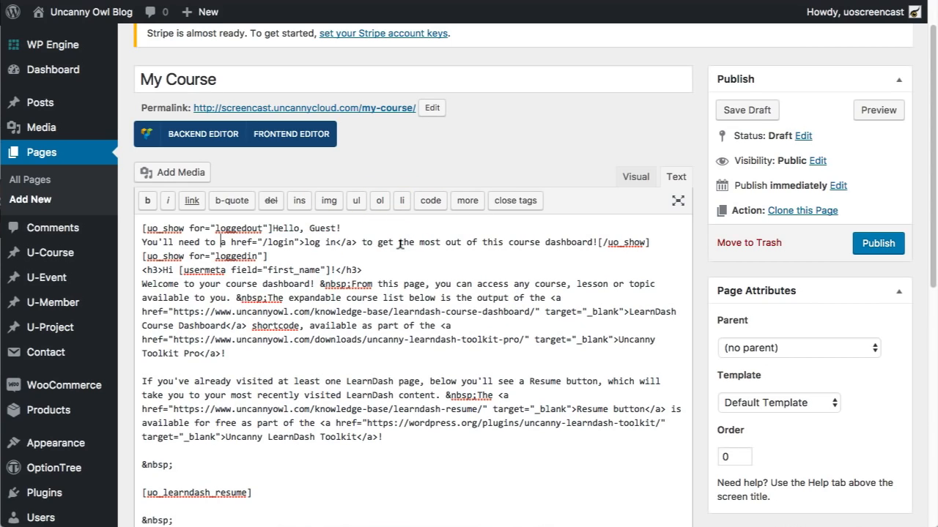
text(<)
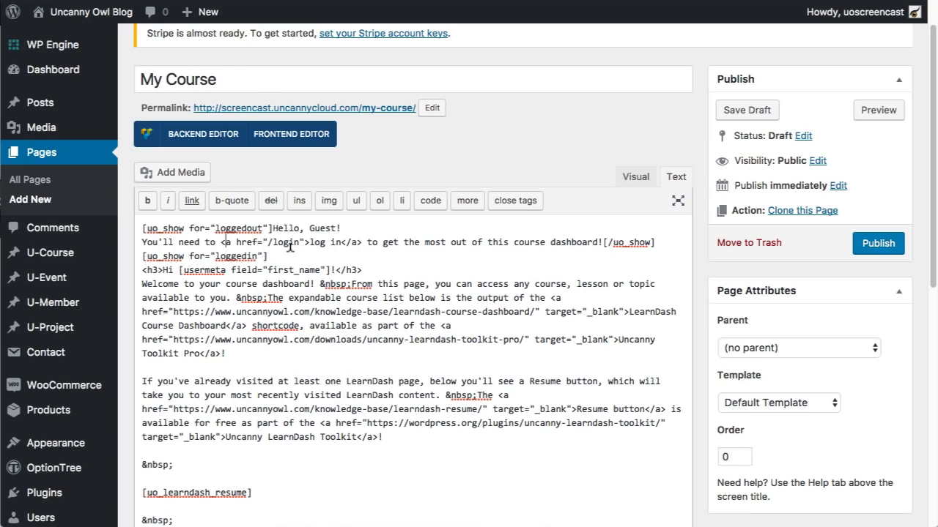
- Set the opening and closing heading tags around the "Hi [usermeta field="first_name"]!" greeting to h2
drag(657, 243, 603, 241)
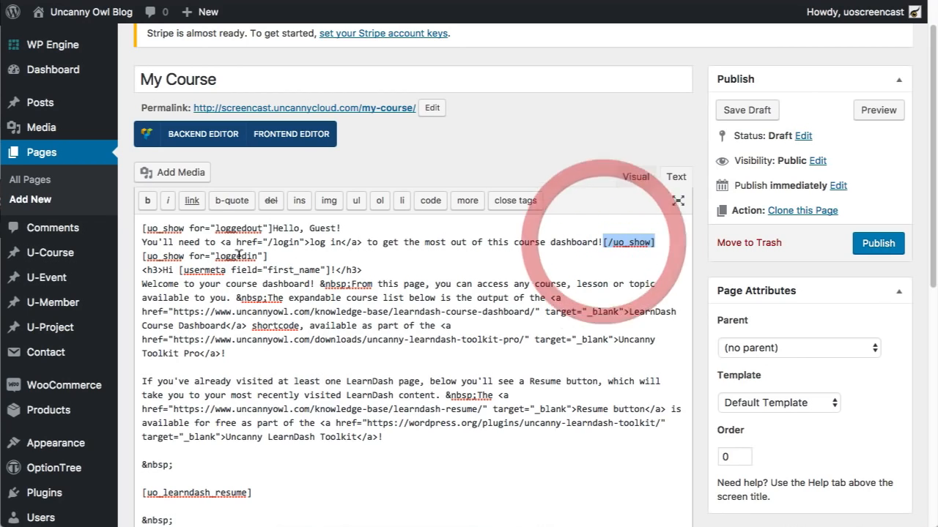
drag(275, 257, 140, 256)
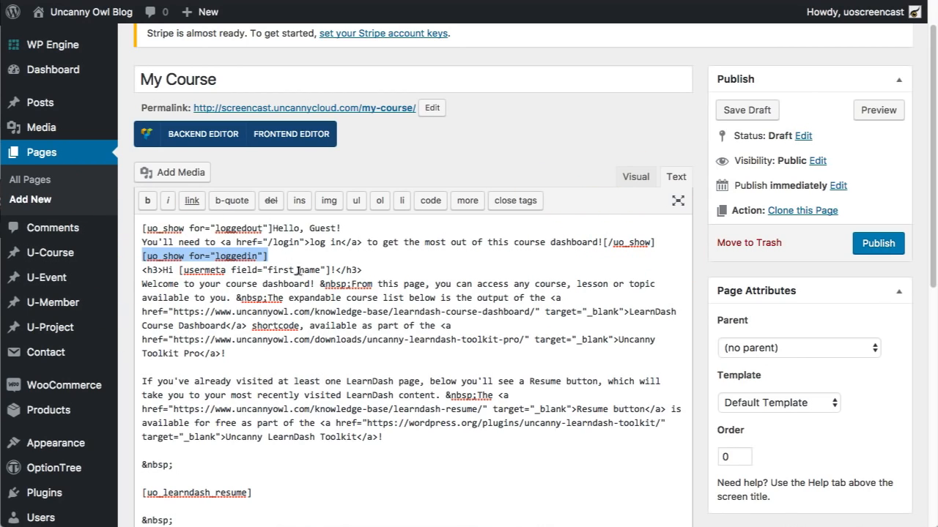
click(149, 268)
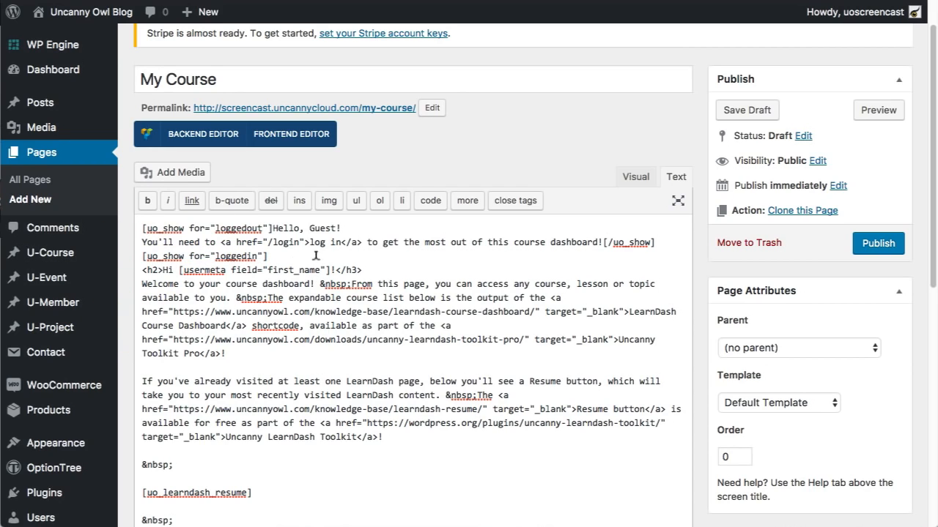
click(351, 268)
key(BackSpace)
text(2)
- Add blank lines after the paragraph about the Resume button, at the end of the logged-in message
scroll(394, 389, down, 1)
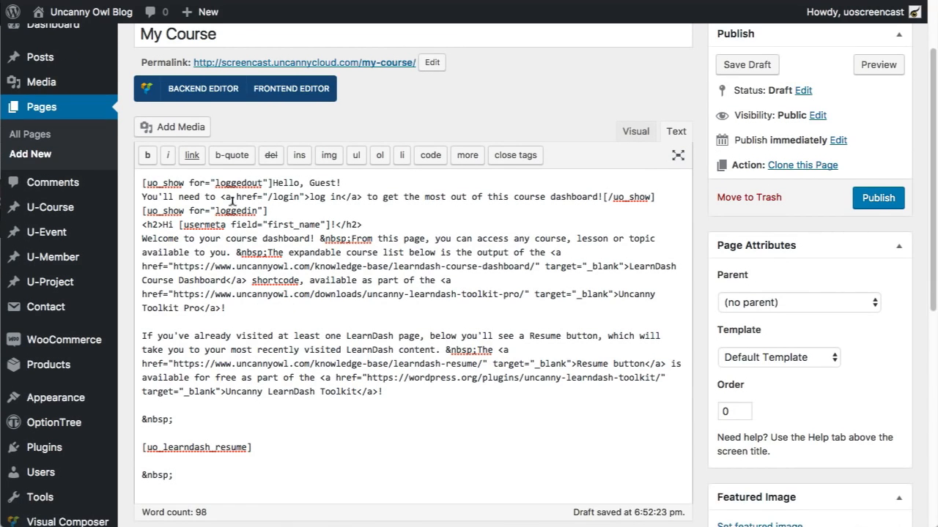
drag(268, 211, 142, 211)
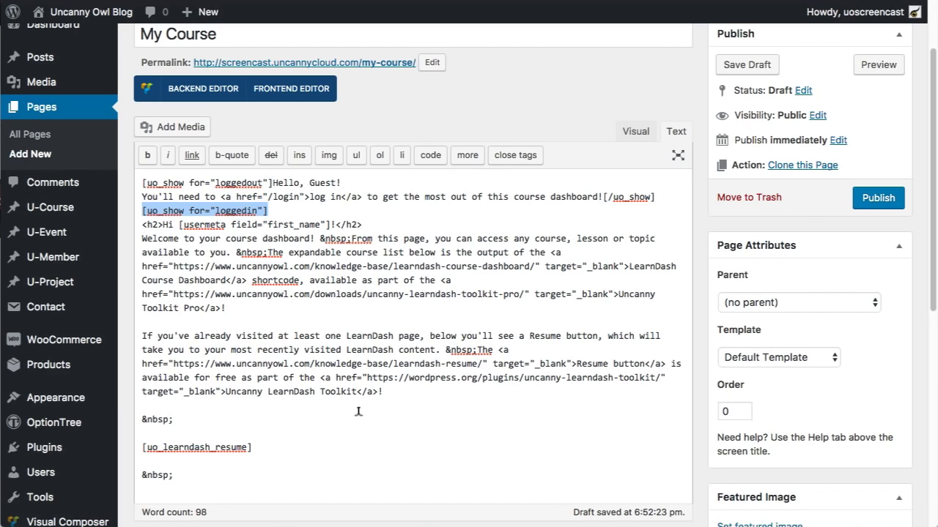
click(396, 386)
key(Return)
key(Return)
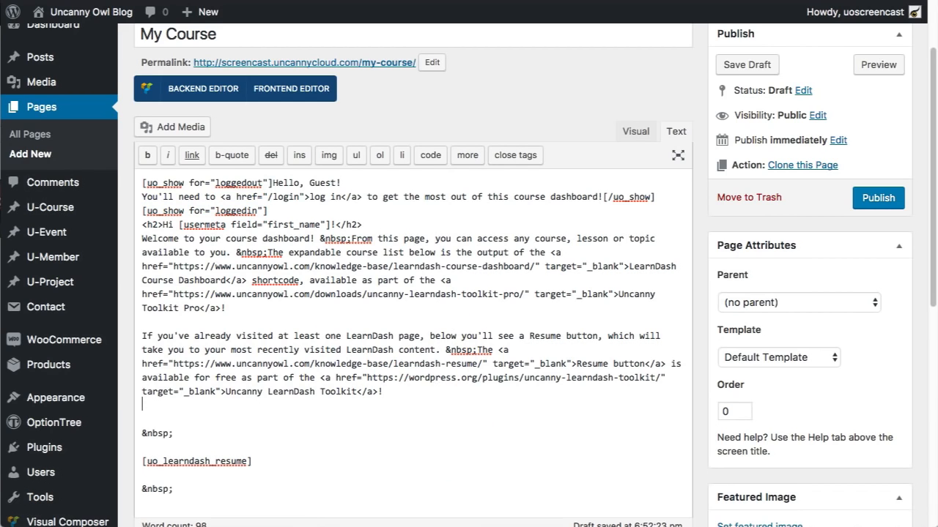
text(&nbsp;  [uo_learndash_resume]  &nbsp;)
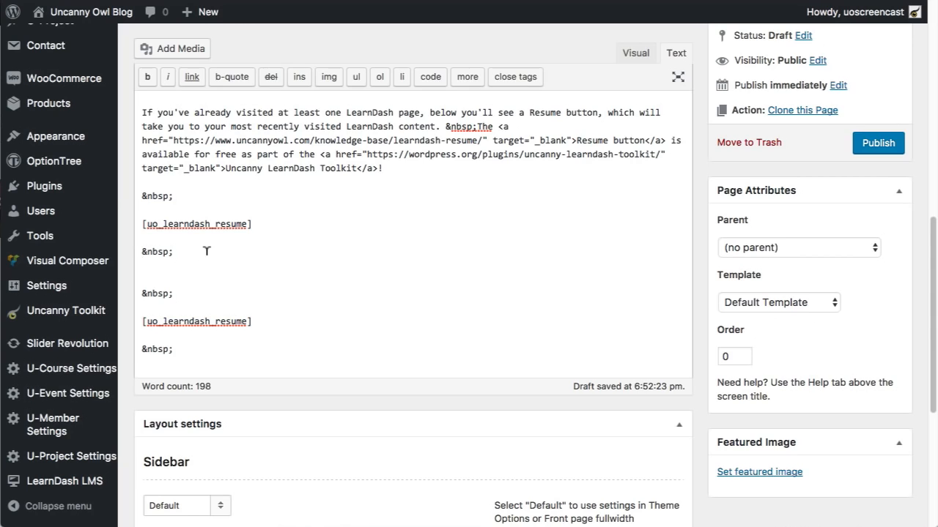
scroll(205, 253, down, 5)
scroll(382, 231, up, 4)
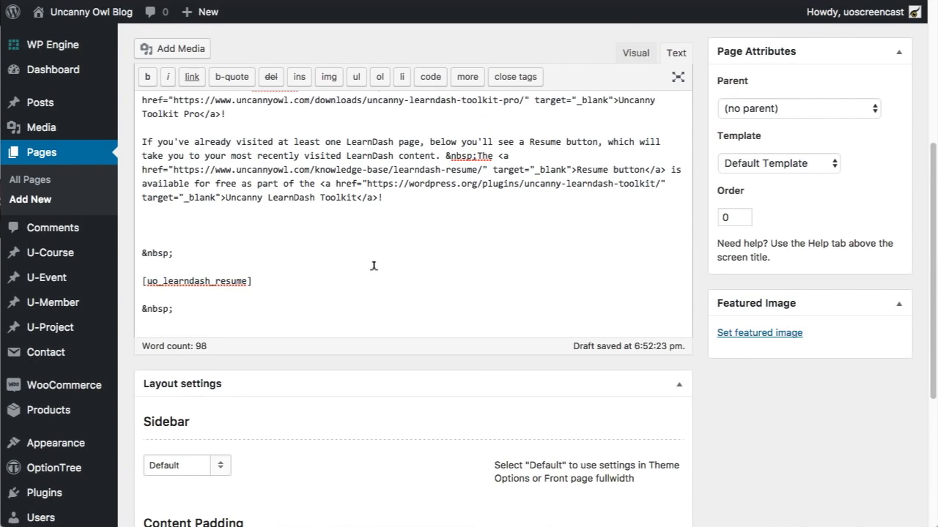
scroll(367, 274, up, 3)
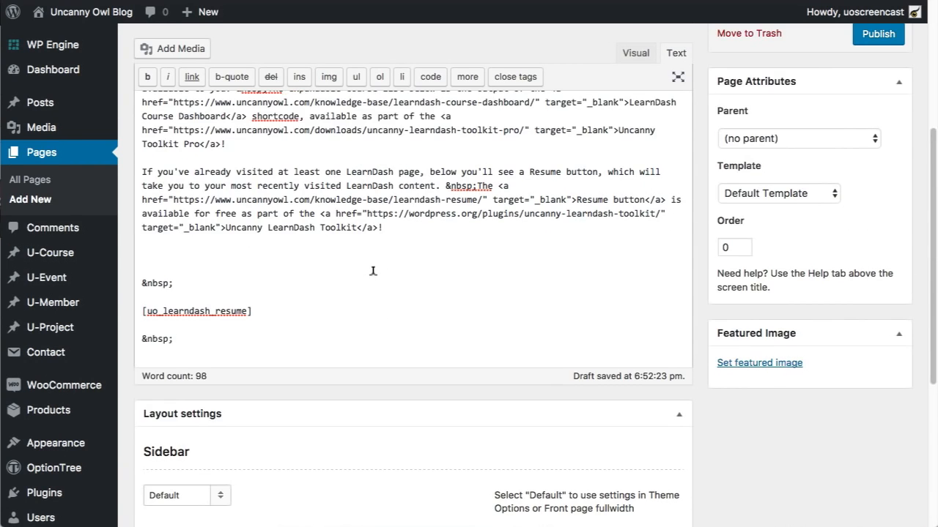
- Close the logged-in section with [/uo_show] below the Resume button paragraph
text([/u)
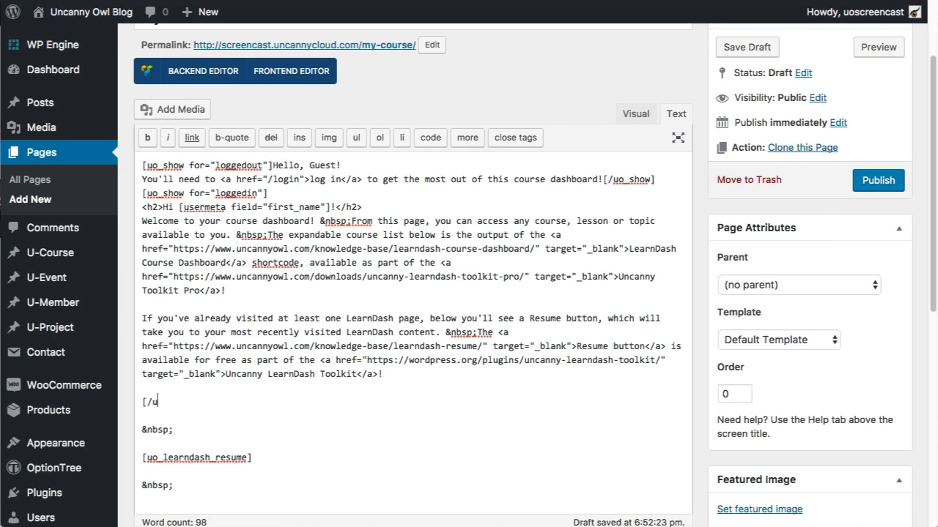
text(o_show])
scroll(255, 429, down, 1)
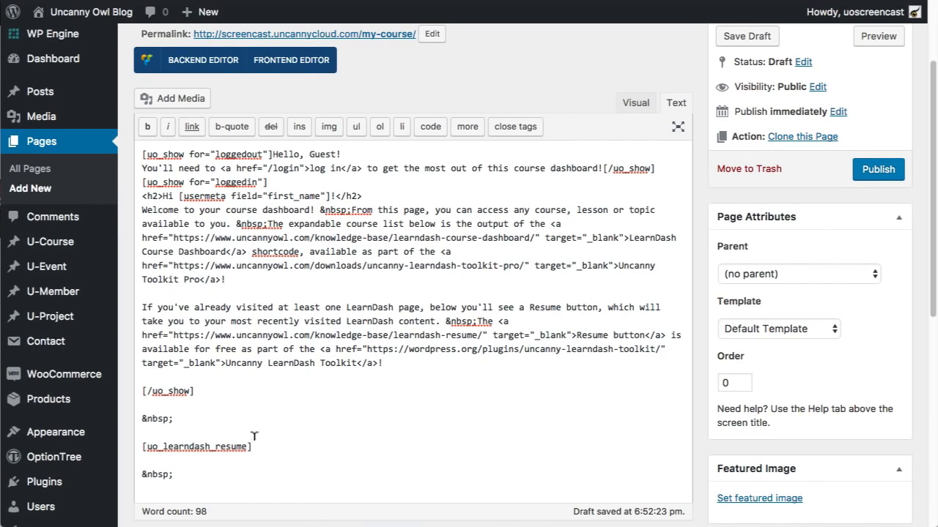
- Remove the &nbsp; lines below and above the [uo_learndash_resume] shortcode
scroll(238, 446, down, 2)
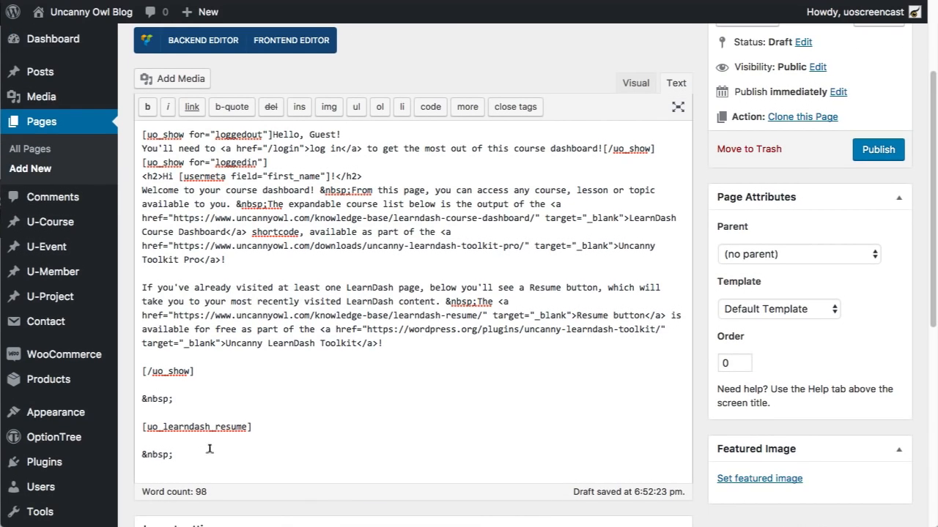
drag(209, 449, 132, 452)
key(BackSpace)
drag(194, 398, 126, 398)
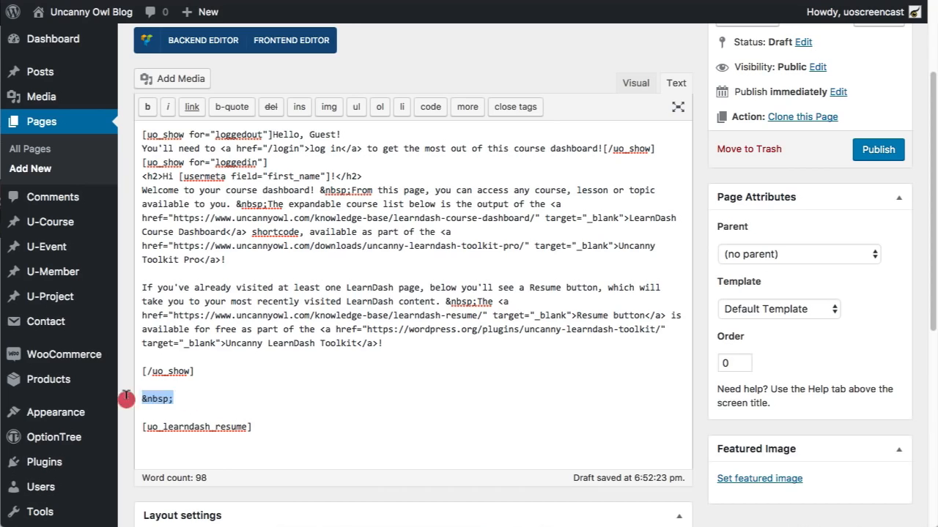
- Delete the stray &nbsp; line above the [uo_learndash_resume] shortcode in the My Course page content
key(BackSpace)
key(Delete)
key(Delete)
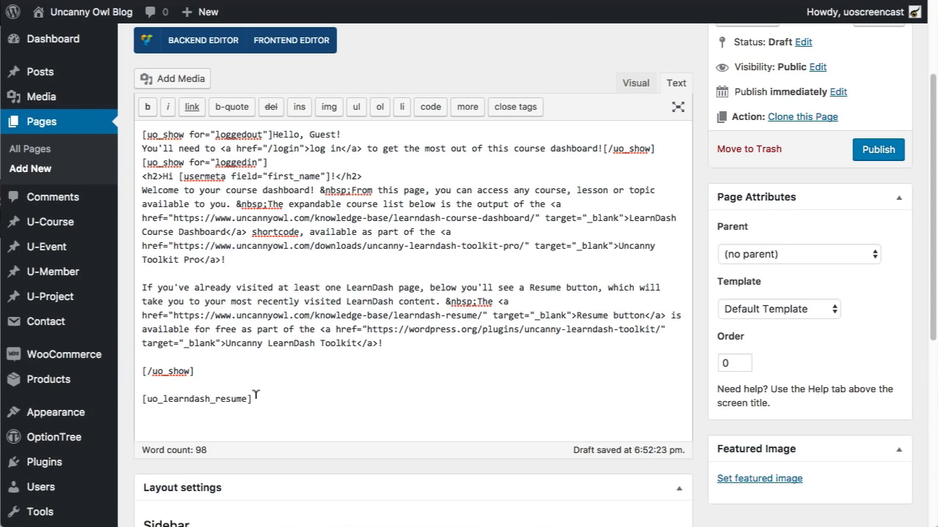
drag(254, 396, 139, 391)
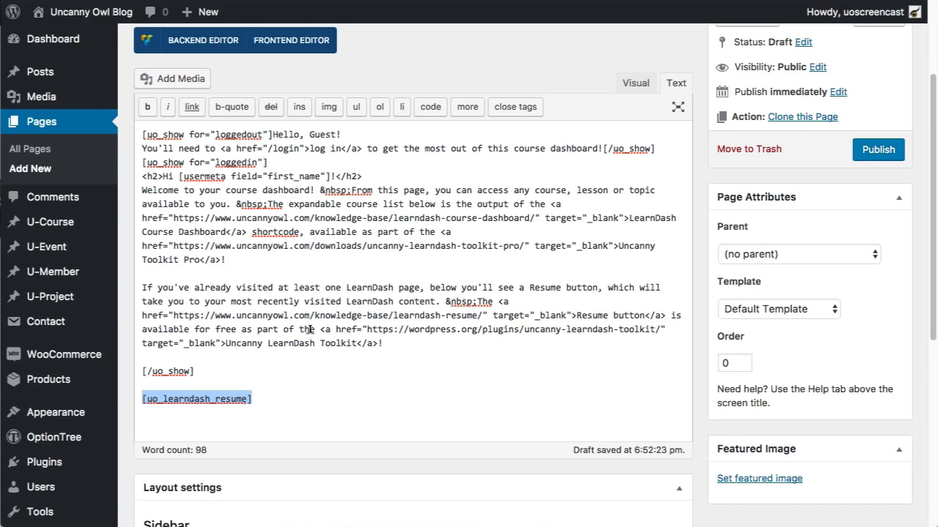
- Review the page content and layout settings, and publish the My Course page
scroll(344, 314, down, 2)
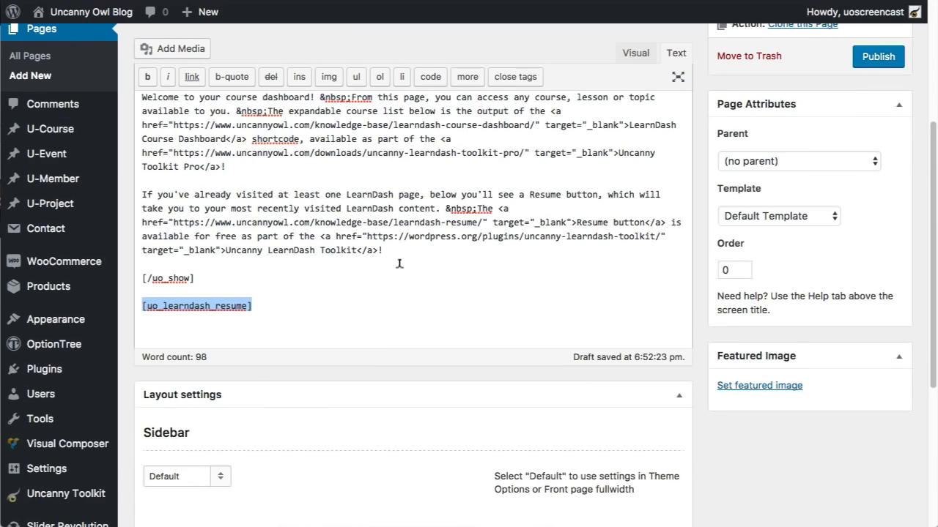
scroll(403, 295, up, 5)
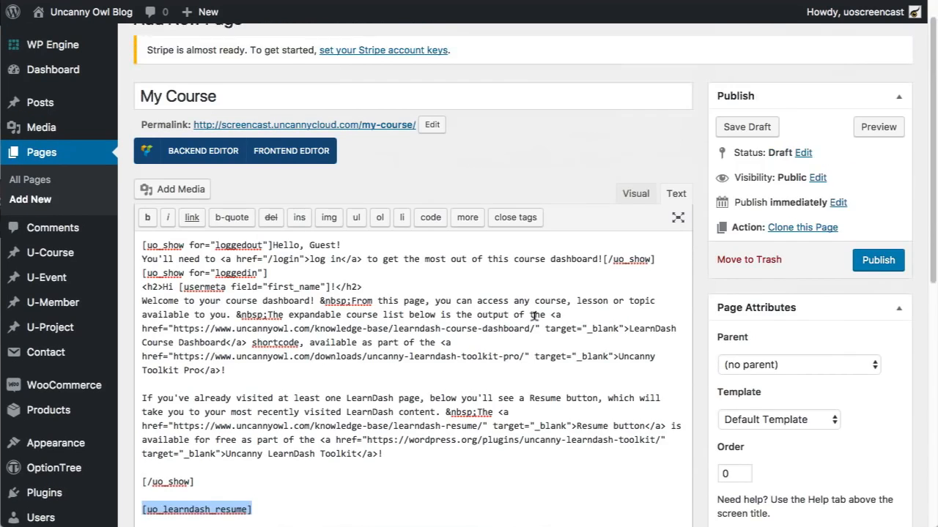
scroll(540, 362, down, 10)
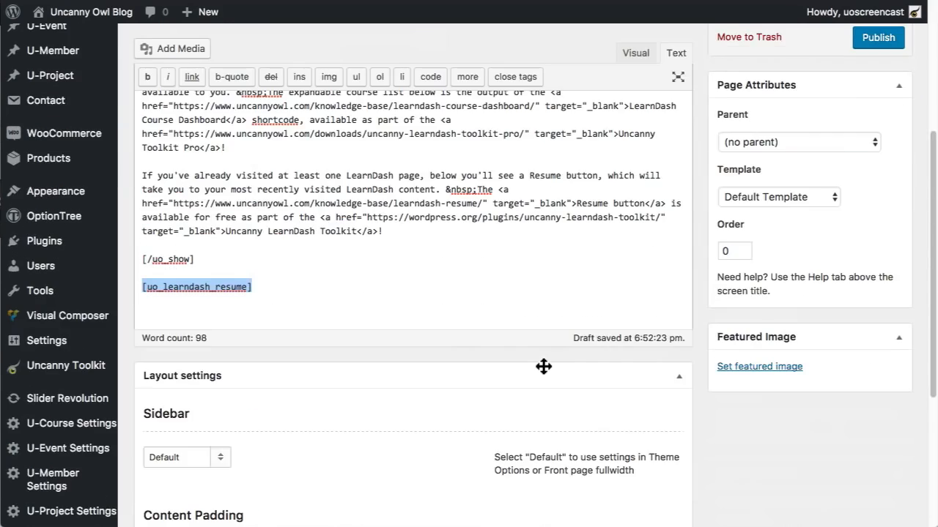
scroll(539, 362, up, 3)
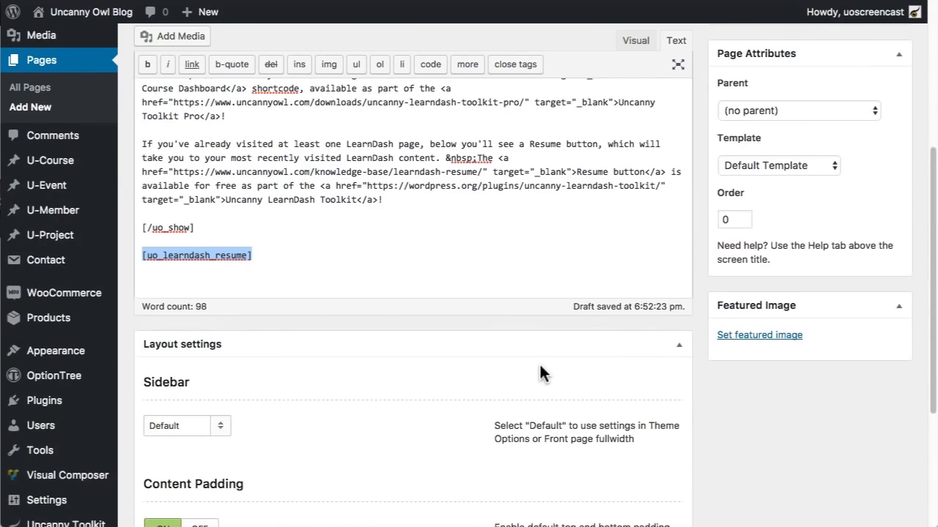
scroll(539, 362, up, 6)
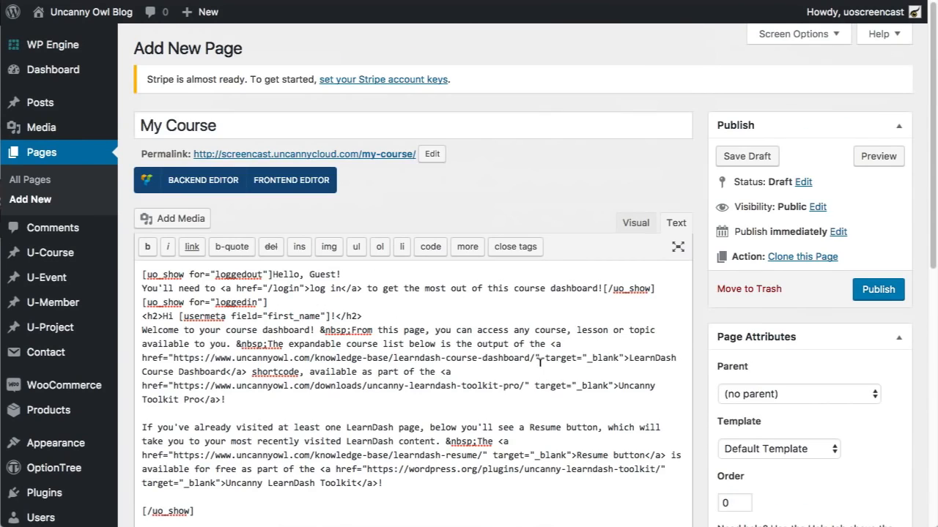
click(878, 290)
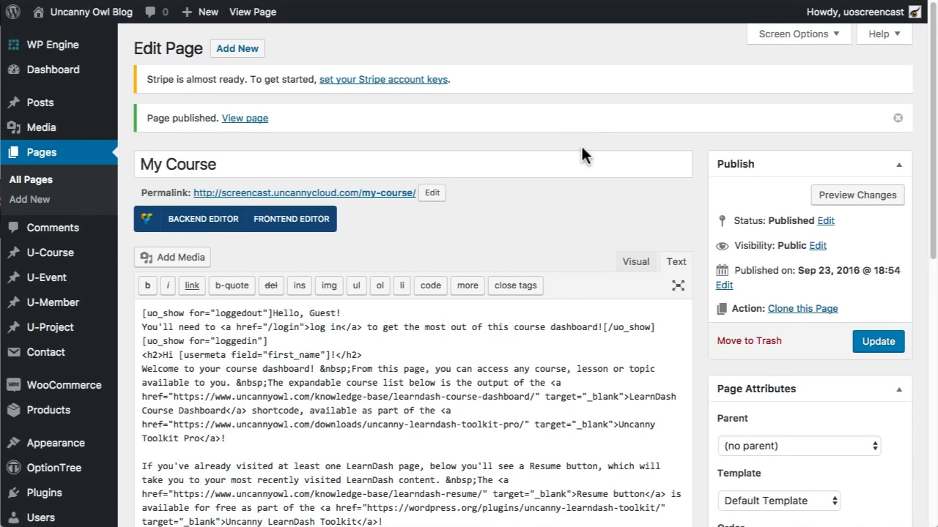
- Open the Uncanny Owl Knowledge Base at uncannyowl.com/knowledge-base in a new browser tab
key(super+t)
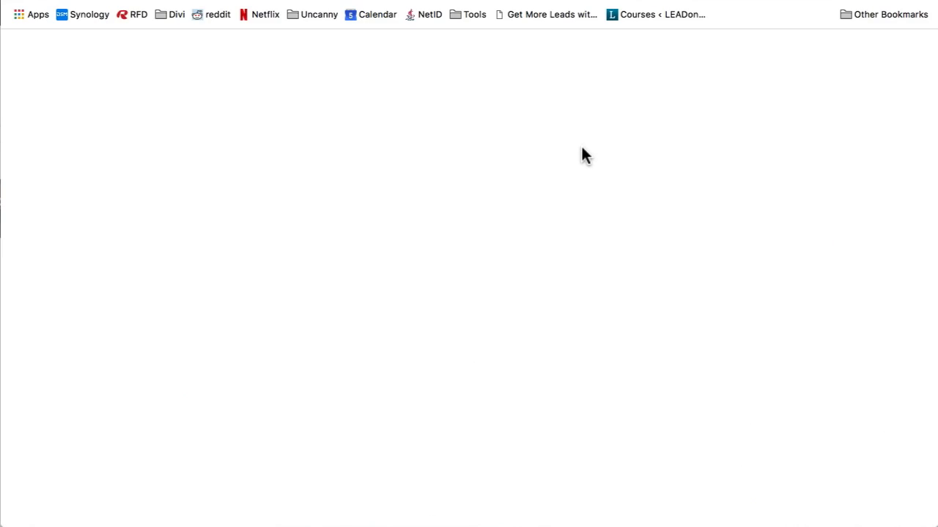
text(uncannyolw)
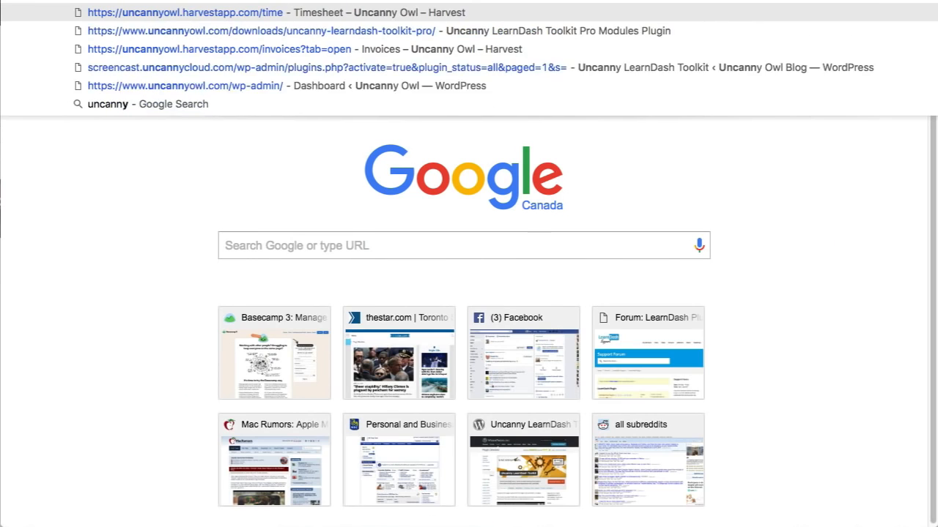
key(BackSpace)
key(BackSpace)
text(wl)
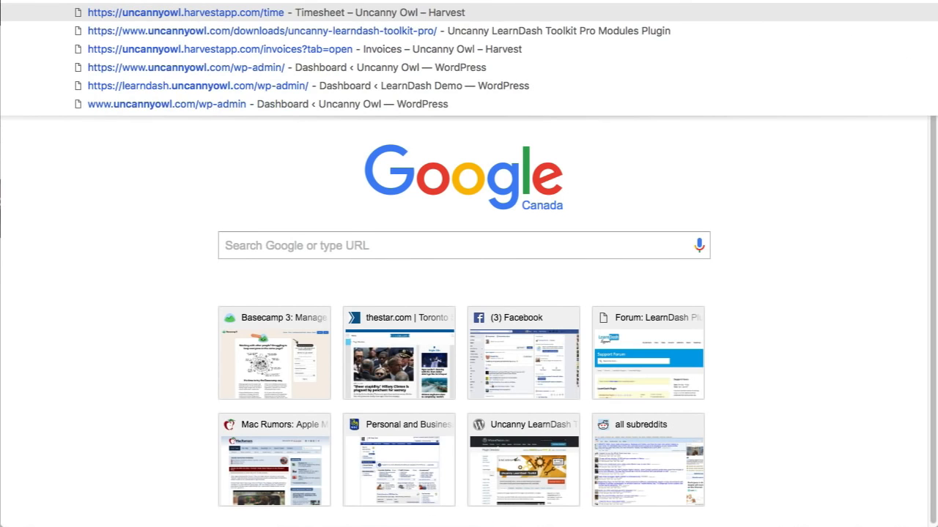
text(.com)
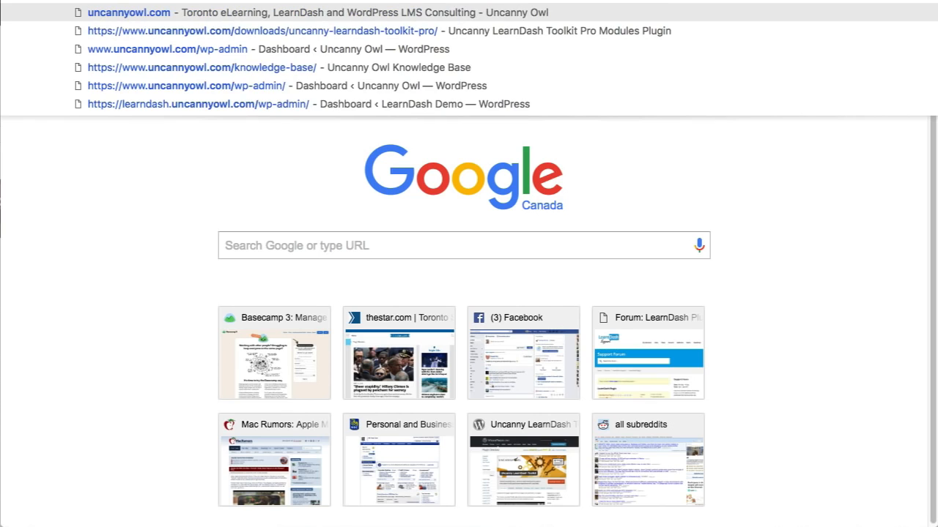
text(/kno)
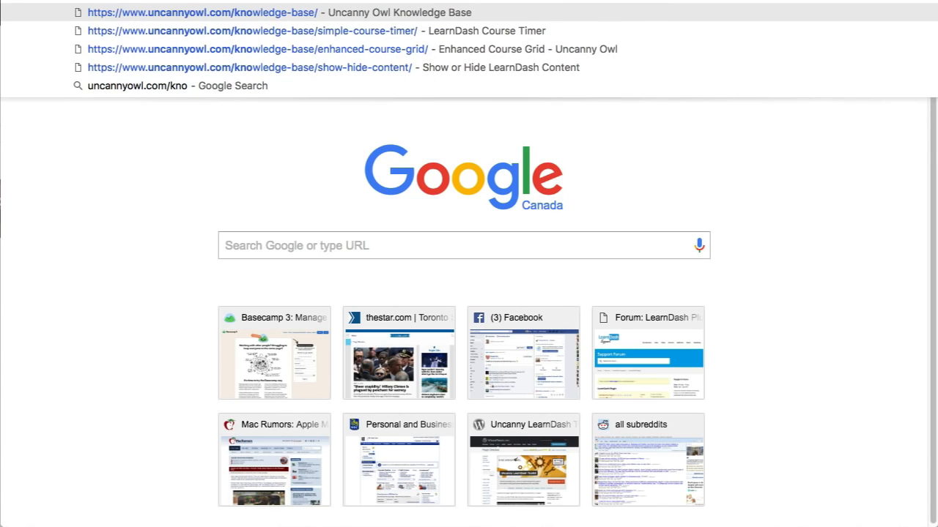
key(Return)
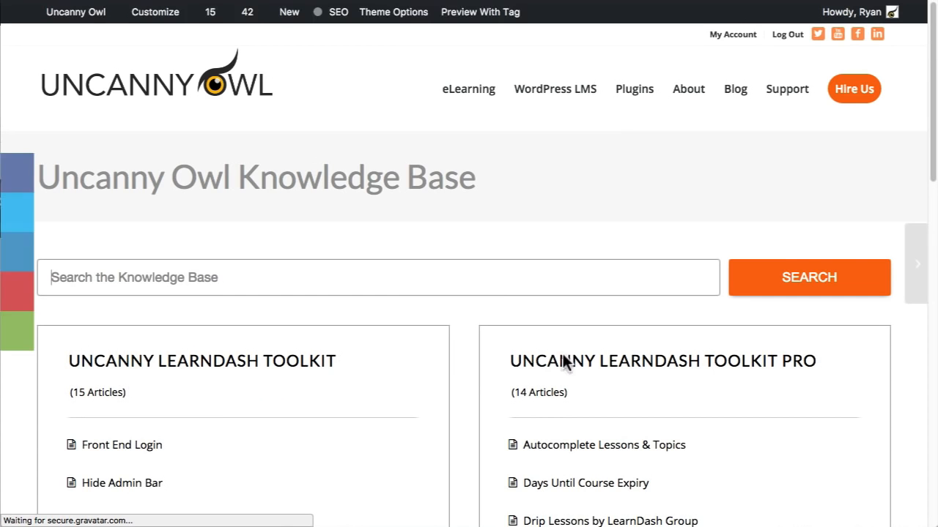
- Open the LearnDash Course Dashboard article from the Uncanny LearnDash Toolkit Pro category
scroll(481, 304, down, 3)
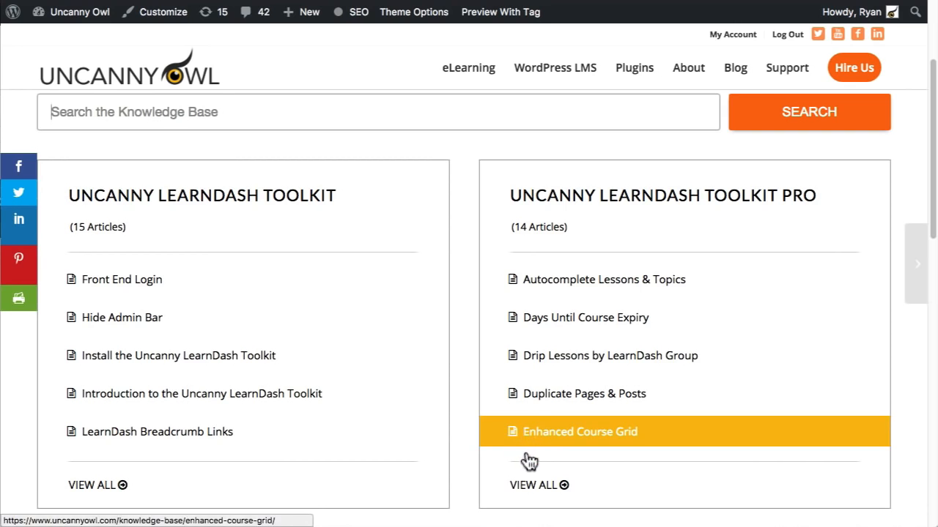
click(608, 198)
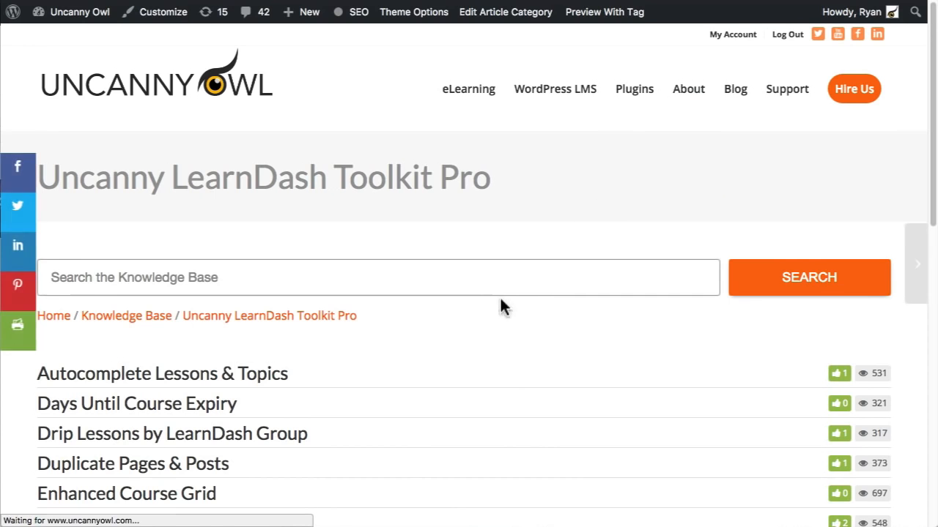
scroll(498, 308, down, 3)
scroll(492, 332, down, 2)
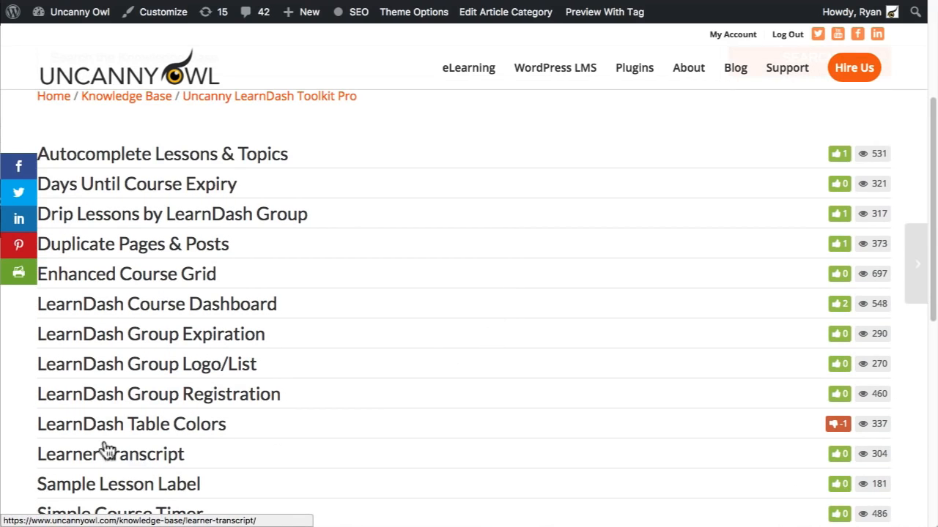
click(194, 315)
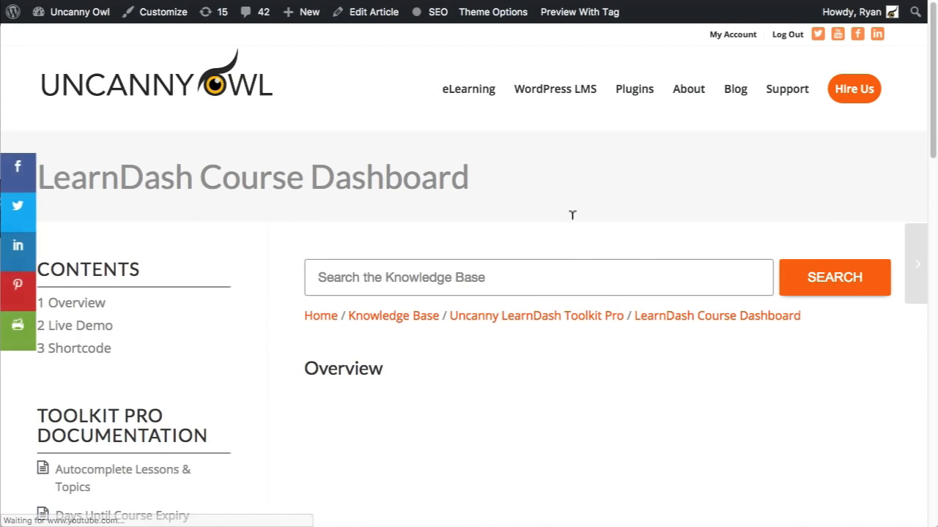
- Copy the [uo_dashboard] shortcode from the article's Shortcode section
scroll(608, 241, down, 4)
scroll(575, 307, down, 5)
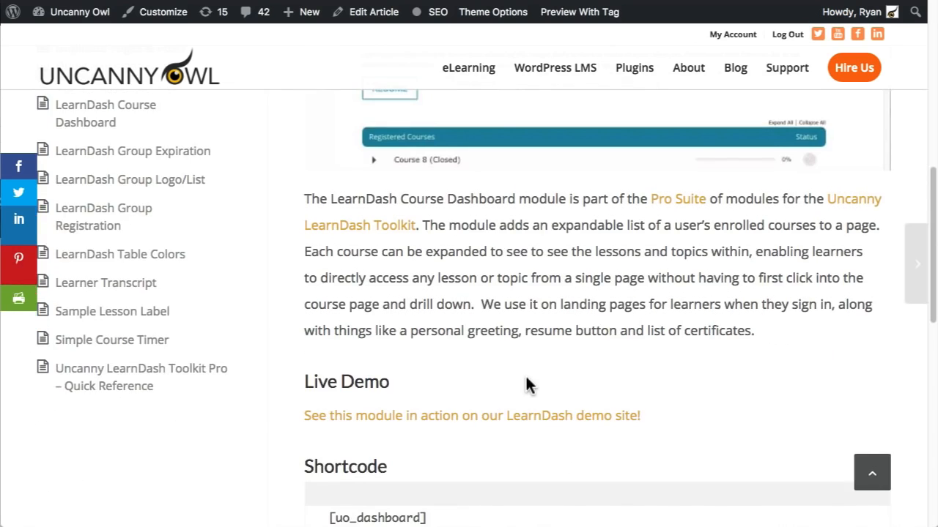
drag(430, 411, 325, 416)
key(super+c)
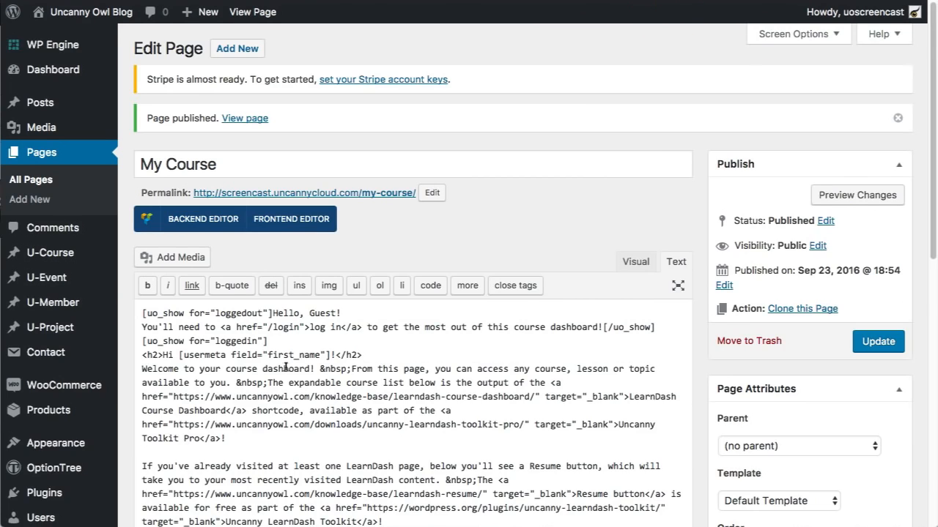
- Add the copied [uo_dashboard] shortcode below [uo_learndash_resume] in the My Course page and update the page
scroll(292, 375, down, 3)
click(283, 482)
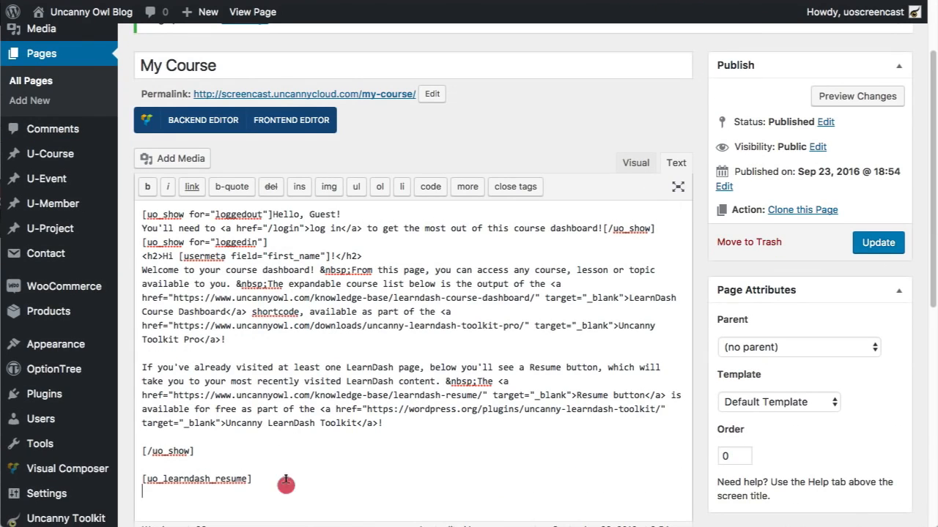
key(Return)
key(Return)
key(super+v)
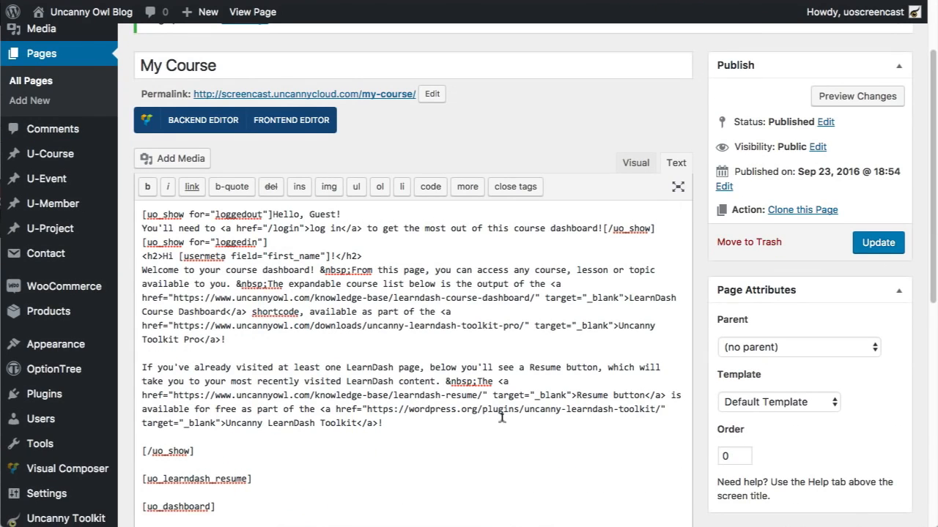
click(868, 244)
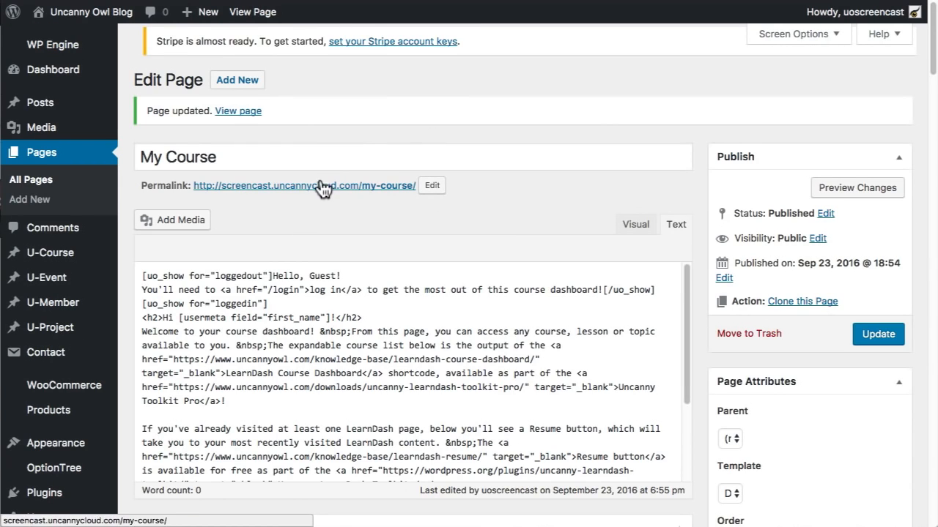
- View the published My Course page, and open the current user's profile for editing
click(322, 188)
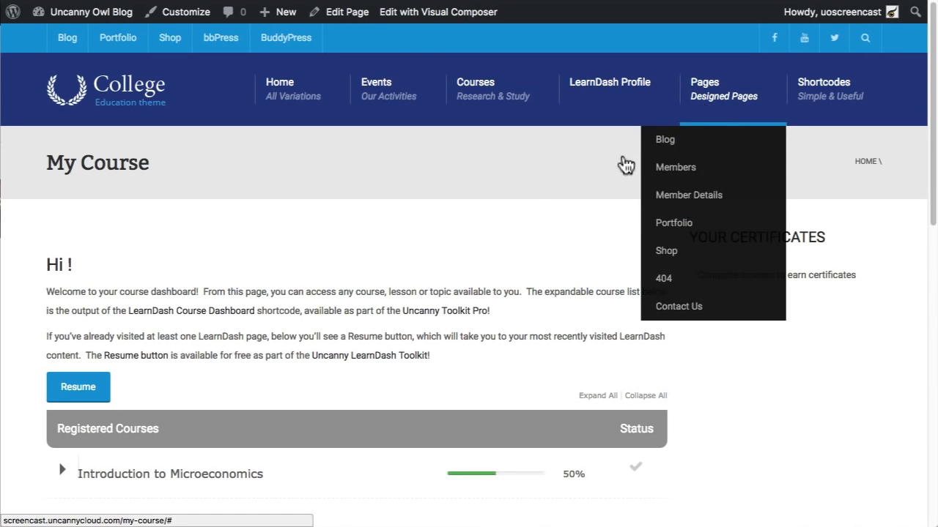
scroll(492, 335, down, 2)
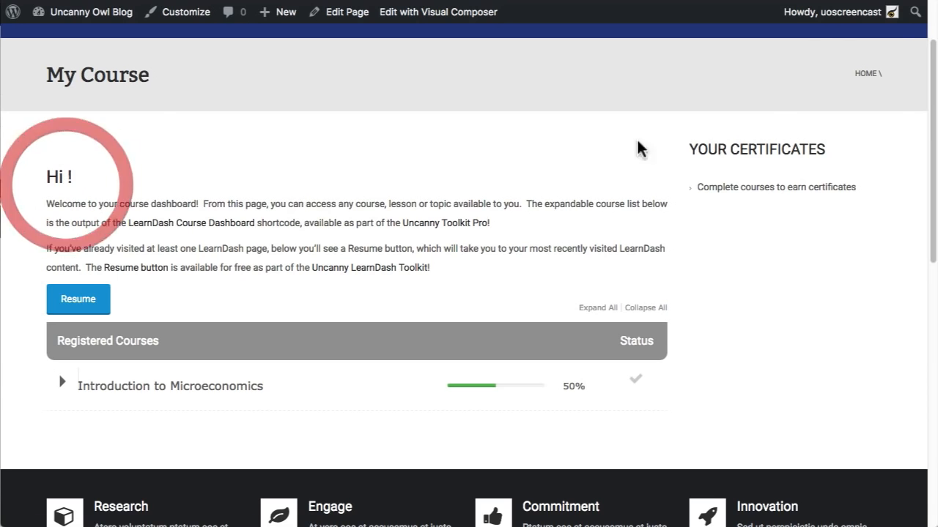
mouse_move(827, 14)
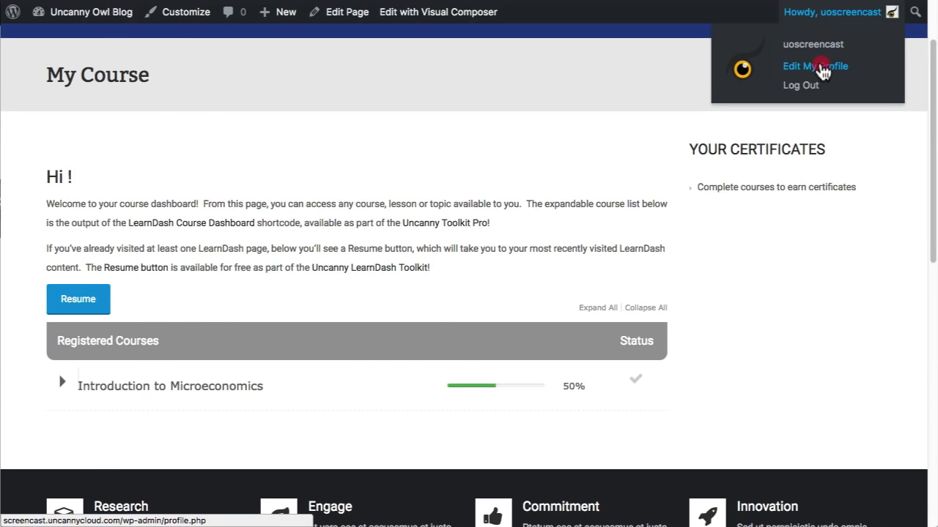
click(821, 66)
scroll(272, 279, down, 2)
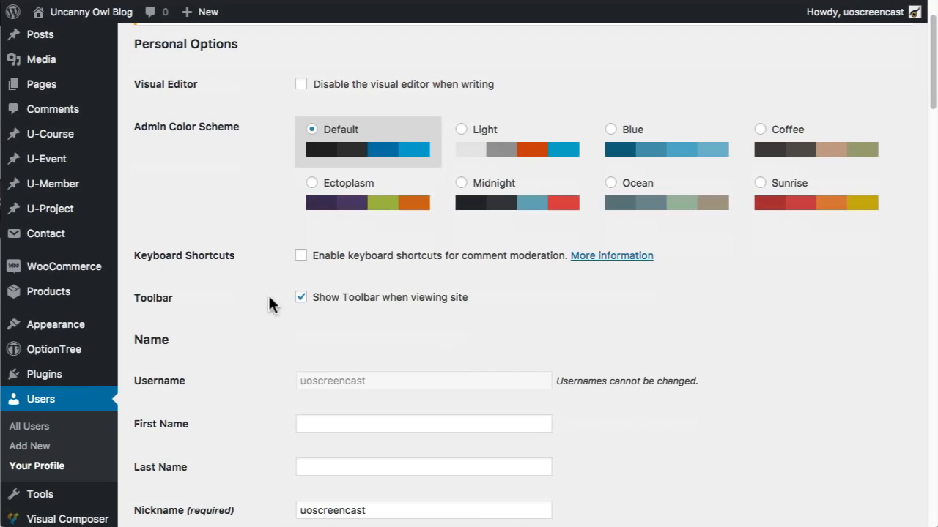
- Fill in the user's first name and last name in the profile and save the profile
click(315, 414)
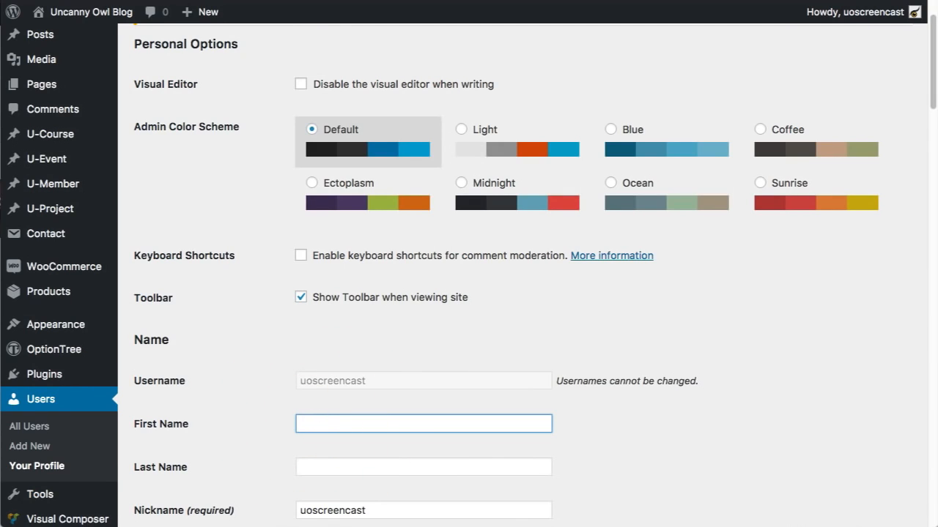
key(Tab)
text(User)
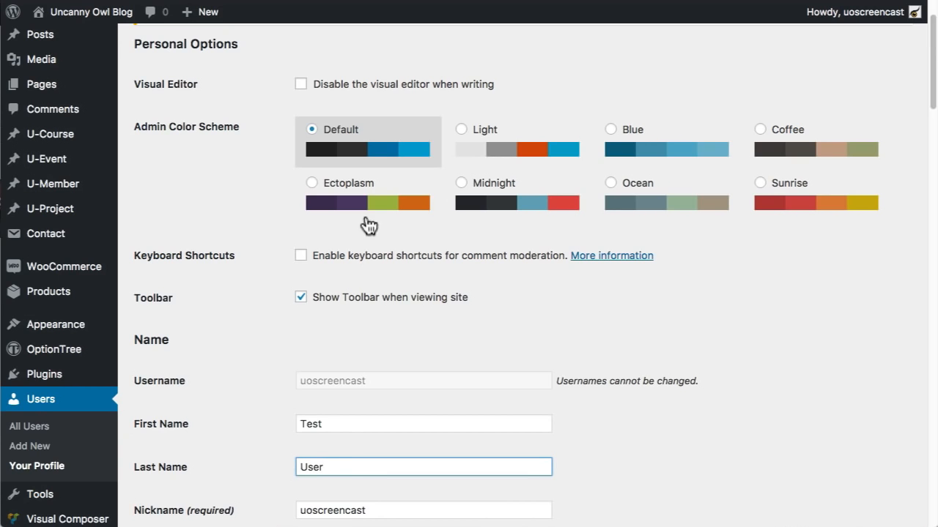
scroll(611, 312, down, 1)
scroll(586, 301, down, 15)
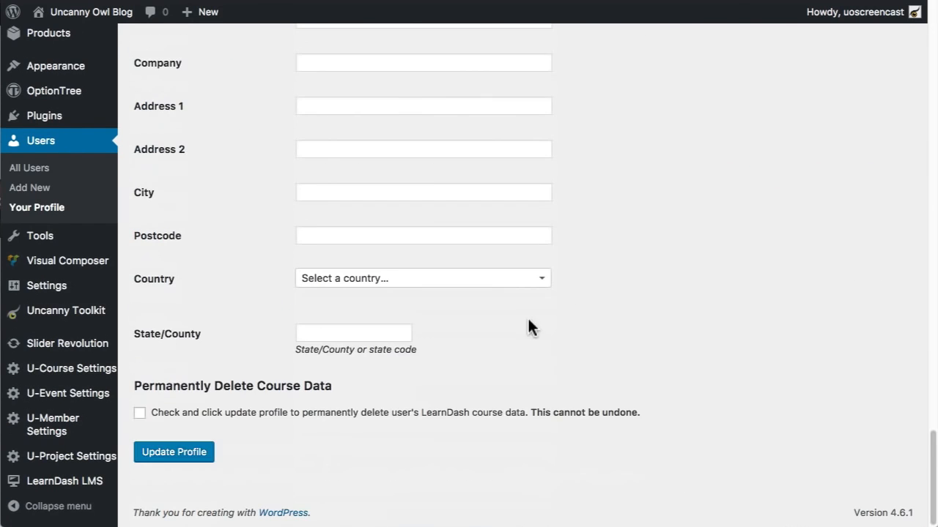
click(198, 456)
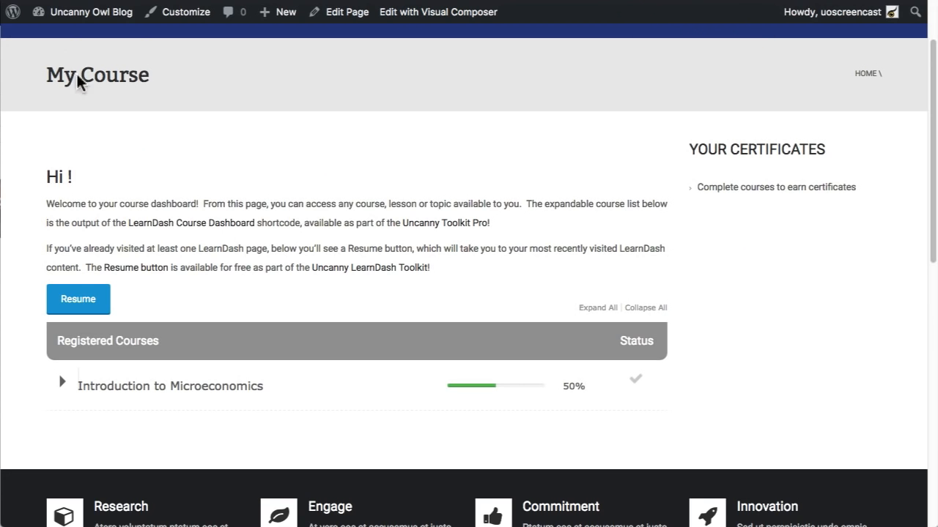
- Reload the My Course page and check the first name in the greeting heading
click(54, 12)
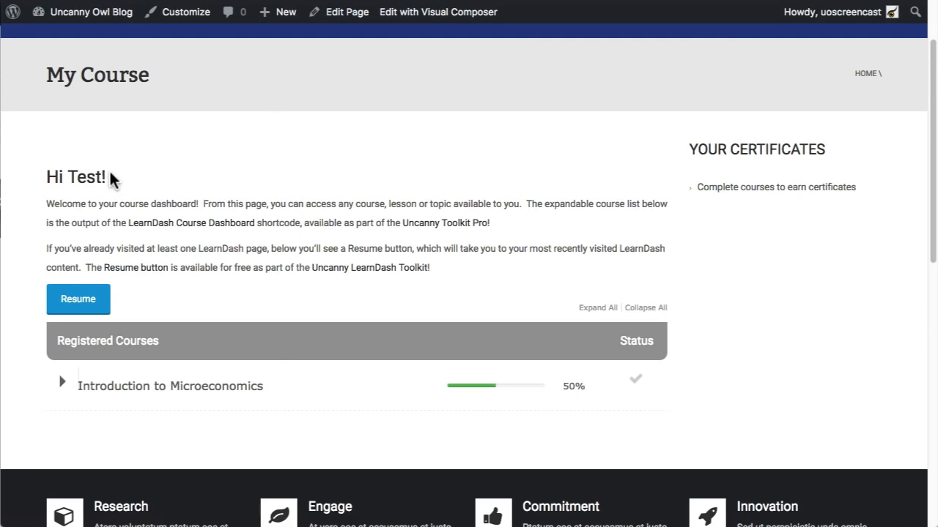
double_click(85, 176)
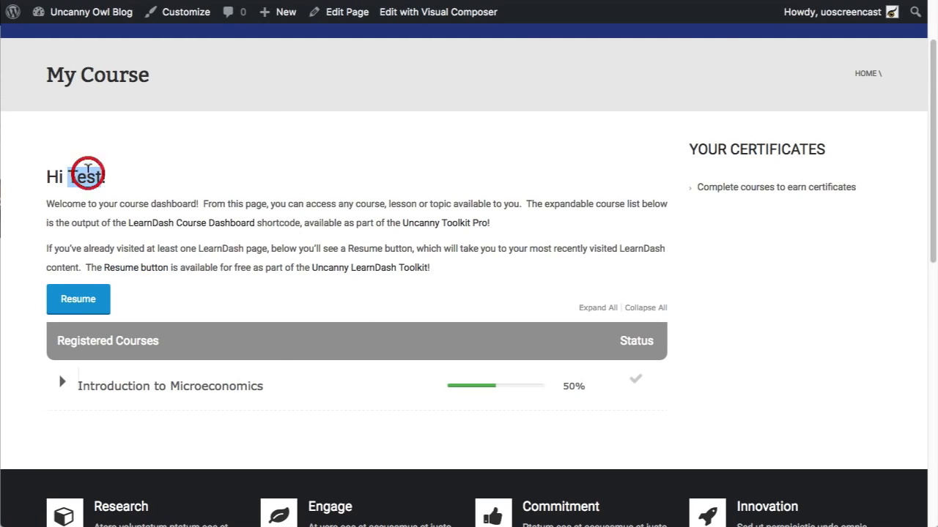
click(332, 156)
scroll(399, 280, up, 3)
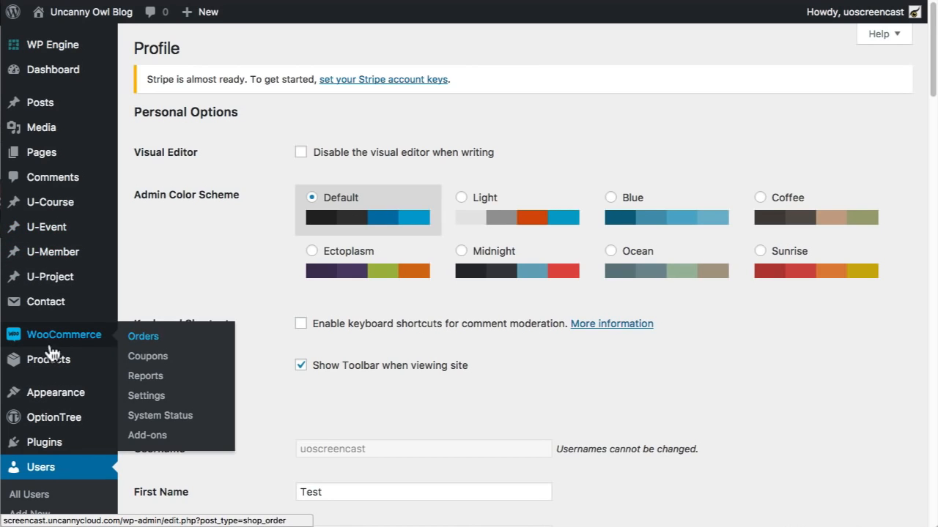
mouse_move(50, 360)
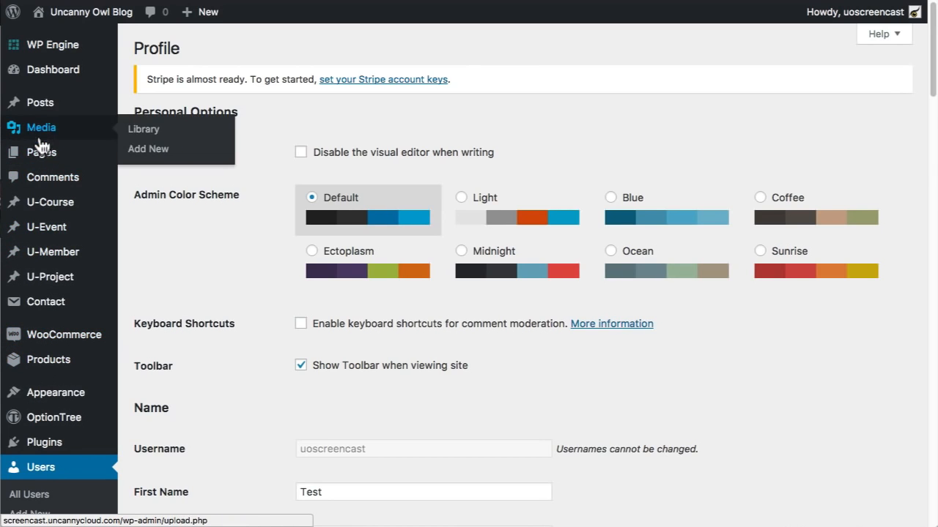
- Open the second page of the site's page list and open the Log In page for editing in a separate tab
mouse_move(66, 152)
click(168, 153)
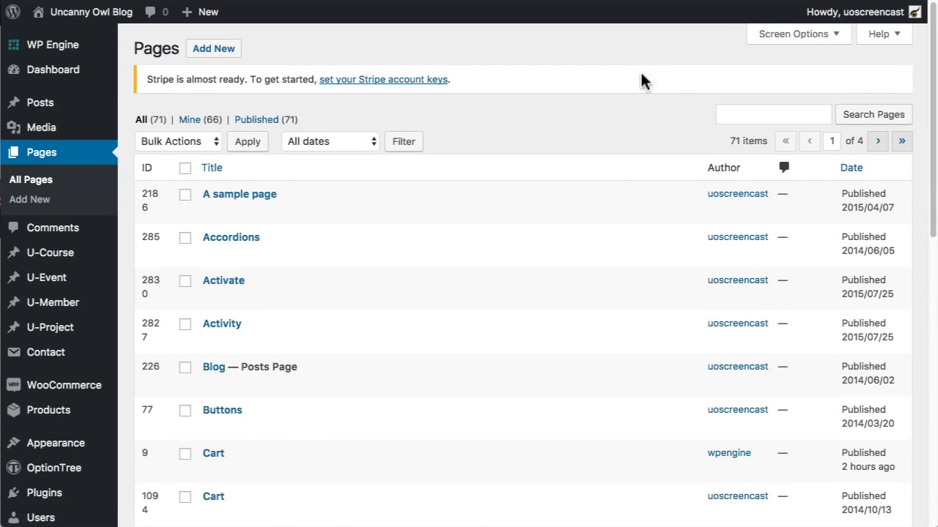
scroll(579, 202, down, 10)
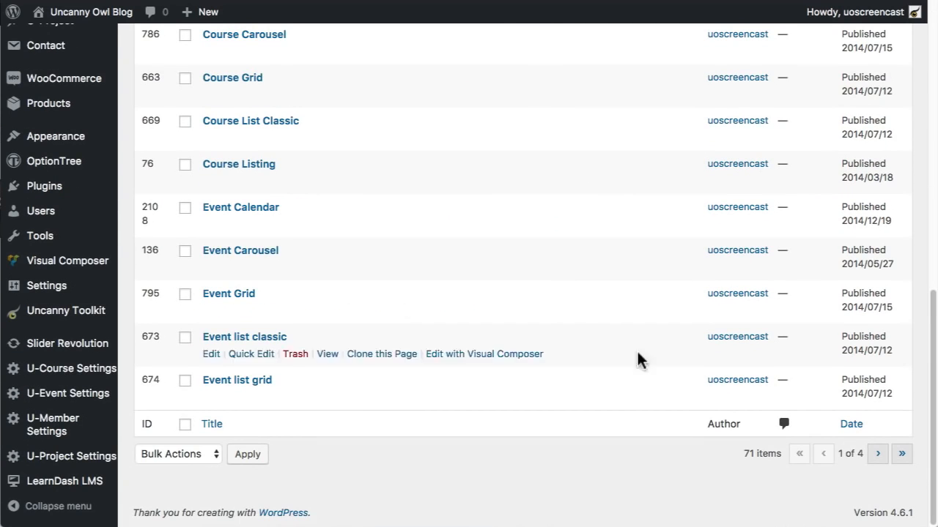
click(876, 455)
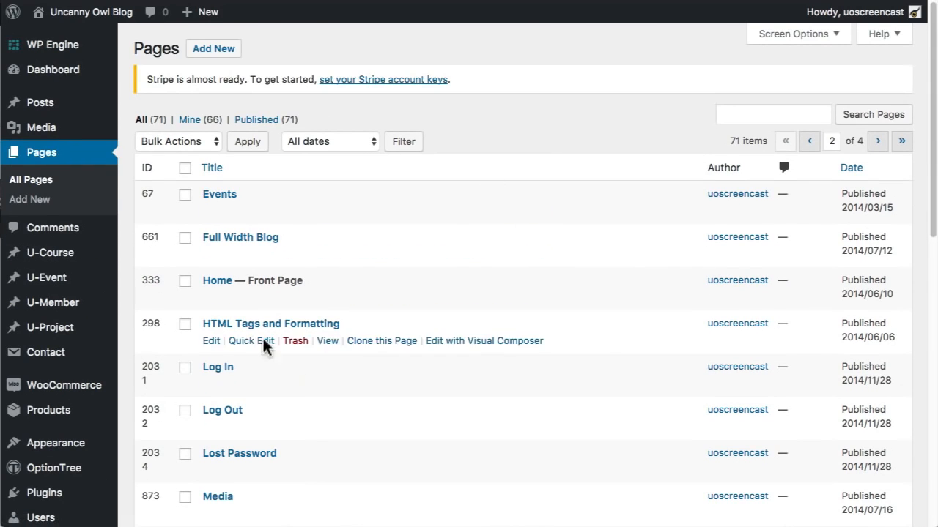
click(211, 385)
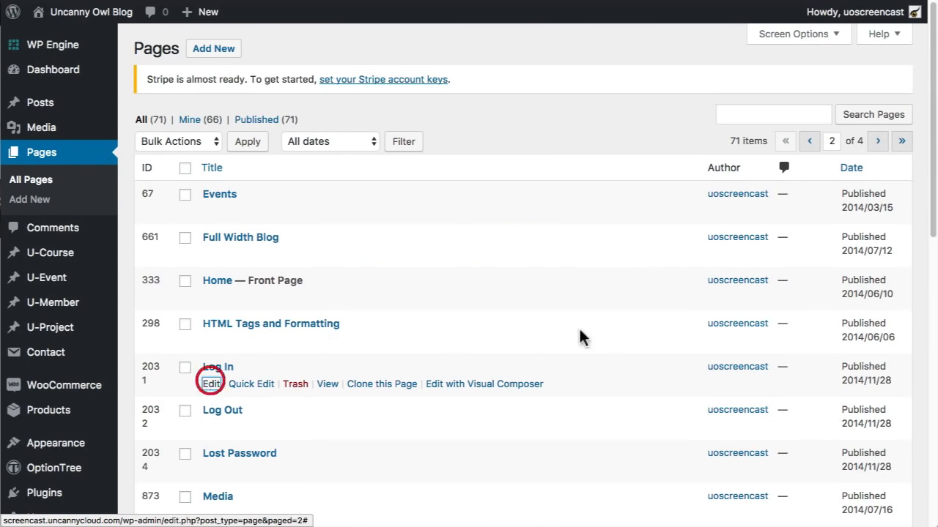
- Review the two My Account entries in the page list, view the one with ID 1096, and trash the one with ID 11
scroll(644, 302, down, 1)
scroll(645, 304, down, 5)
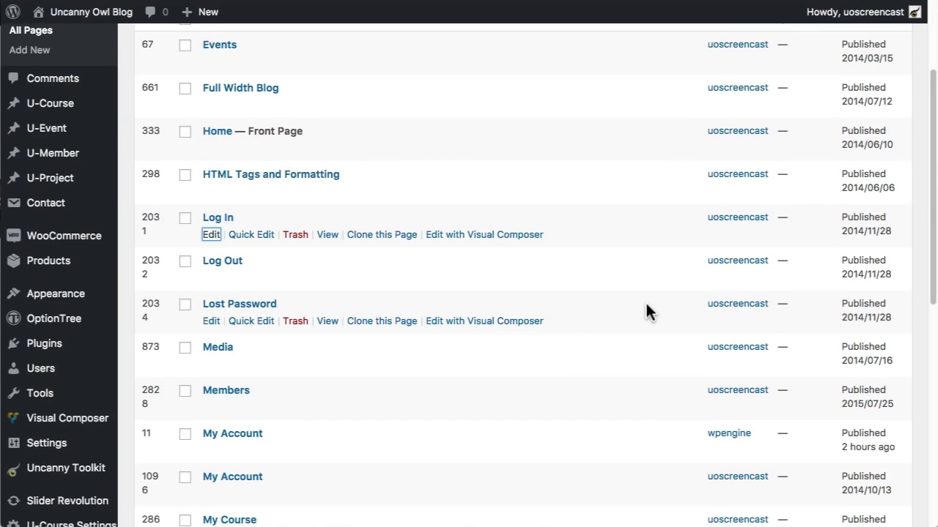
scroll(650, 319, down, 7)
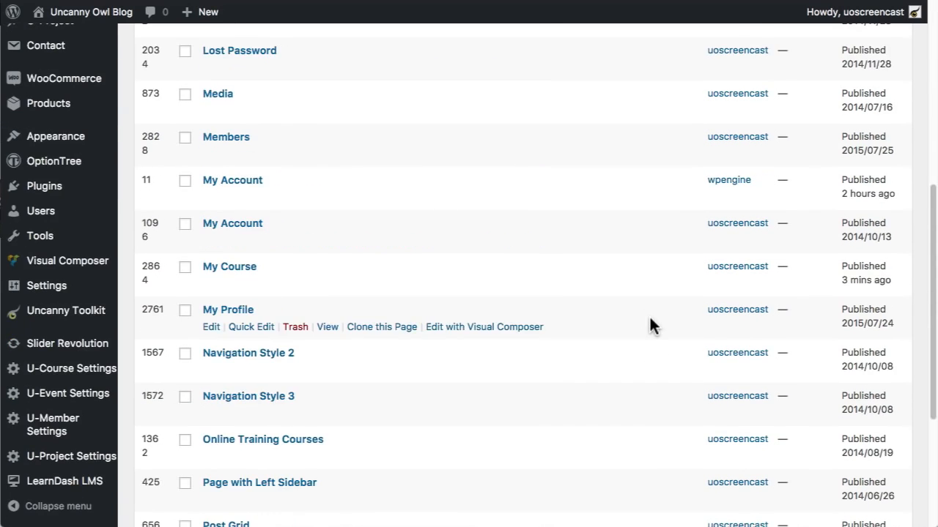
scroll(649, 319, down, 3)
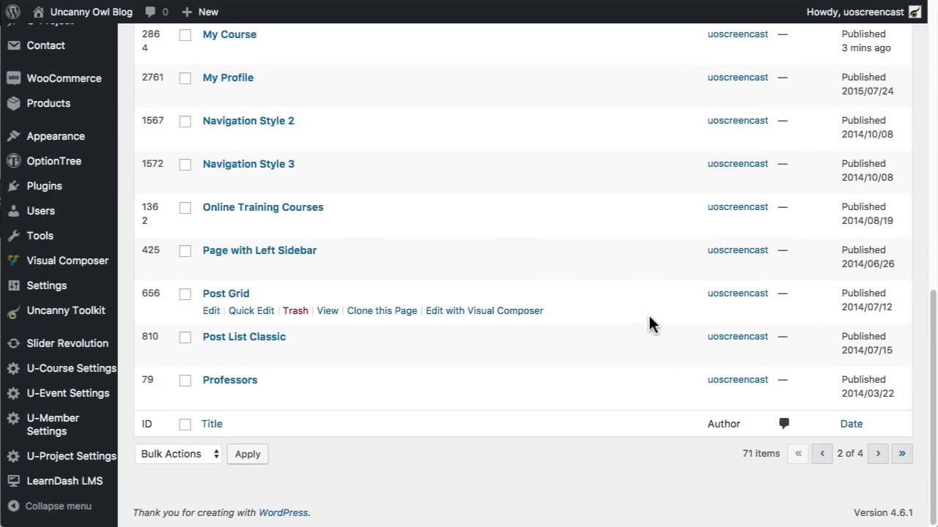
scroll(649, 319, up, 10)
mouse_move(324, 372)
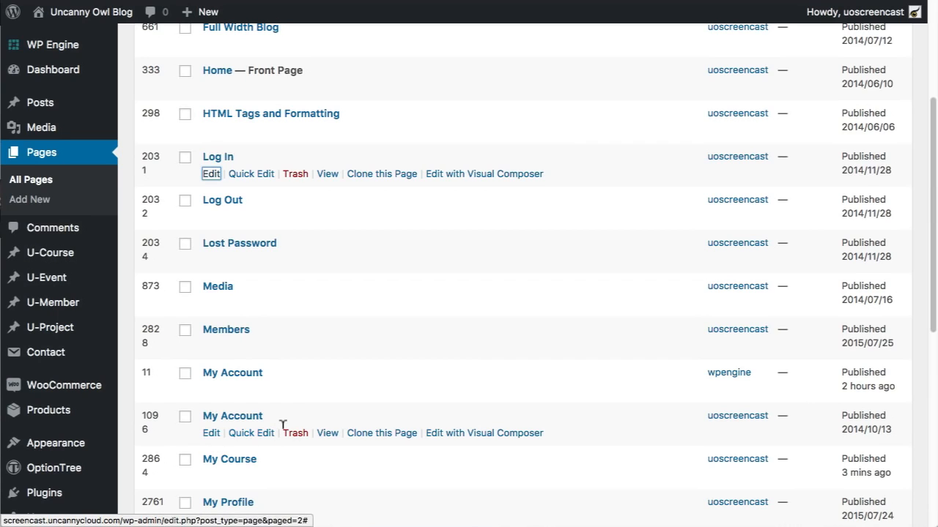
click(326, 433)
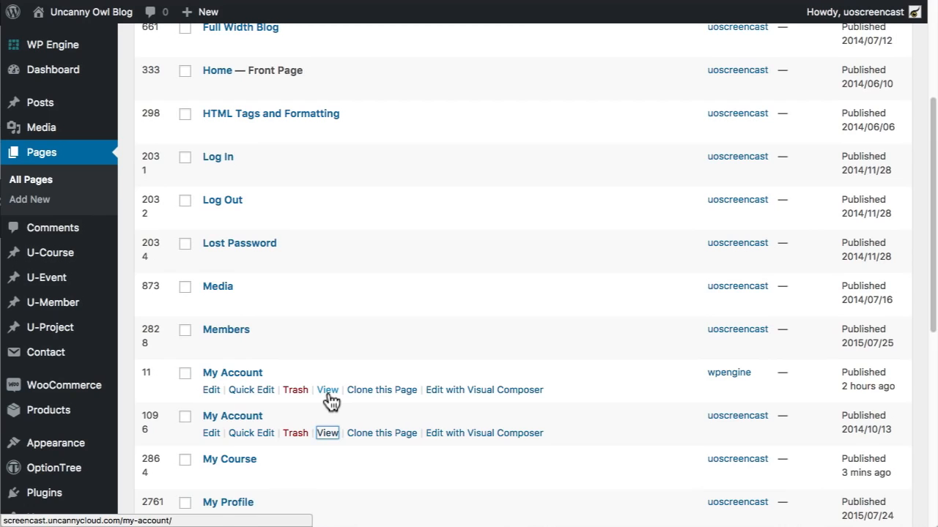
click(295, 390)
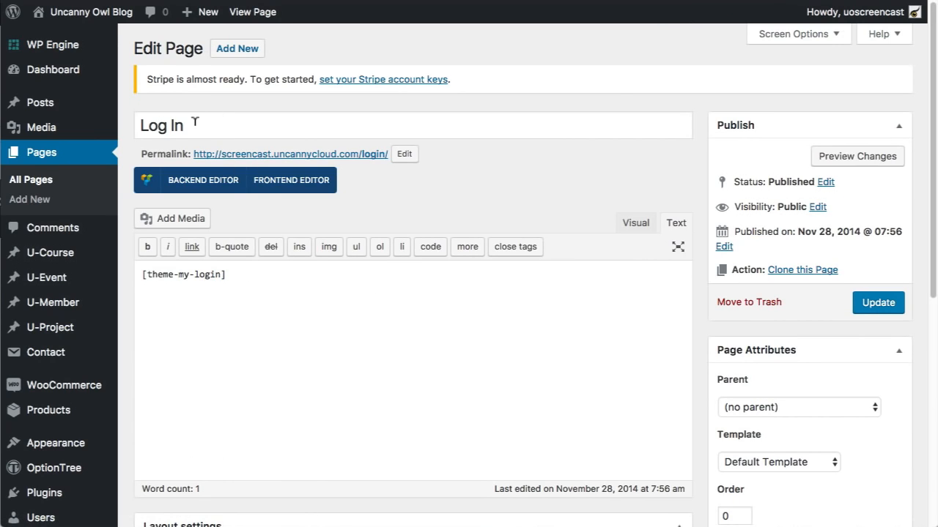
- Check the Log In page's [theme-my-login] shortcode, and open the Front End Login article in the Uncanny Owl Knowledge Base
drag(249, 276, 177, 267)
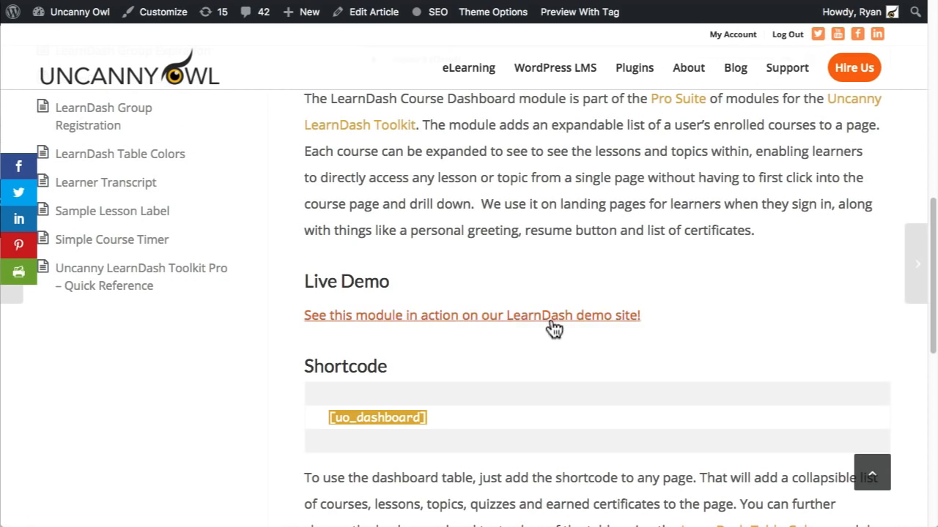
scroll(542, 326, up, 5)
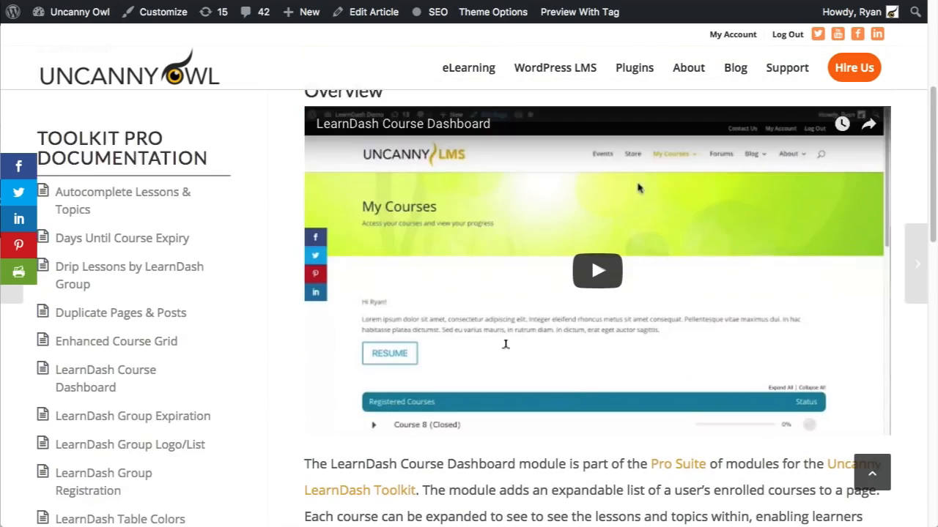
scroll(505, 351, up, 2)
scroll(227, 284, down, 1)
scroll(242, 304, up, 2)
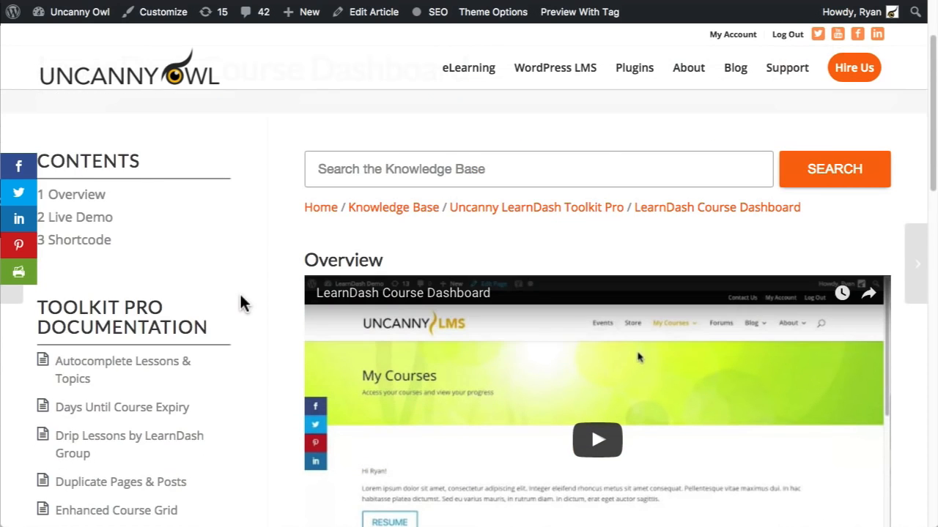
scroll(244, 304, up, 2)
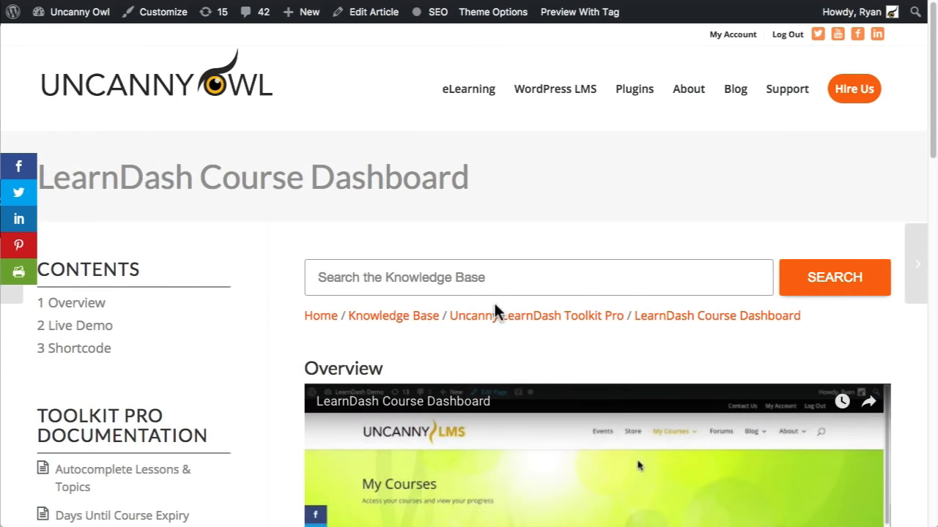
click(425, 318)
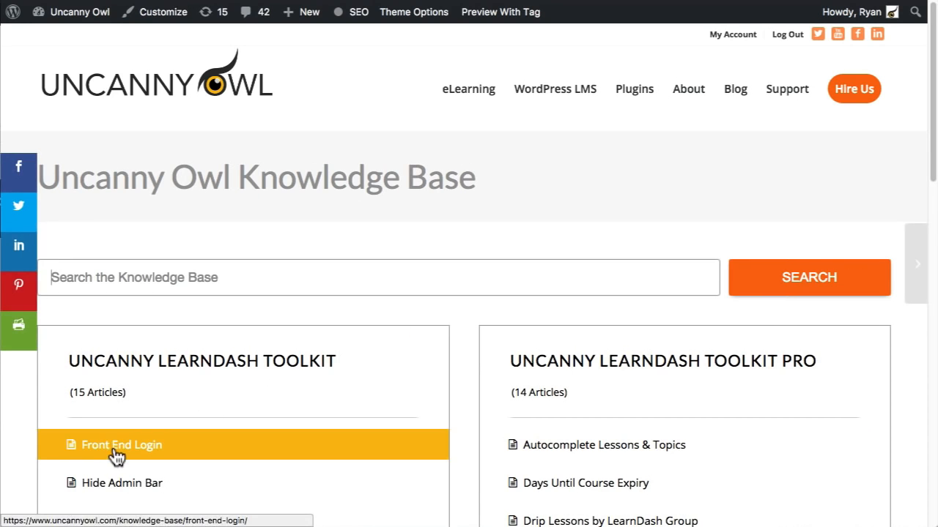
click(94, 445)
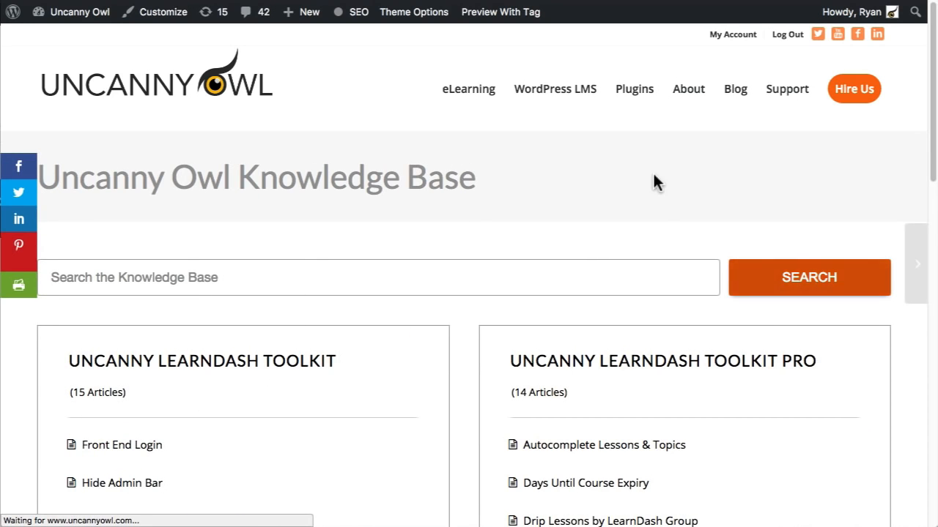
- Replace [theme-my-login] on the Log In page with the [uo_login_ui] shortcode from the Front End Login article and update the page
scroll(611, 356, down, 4)
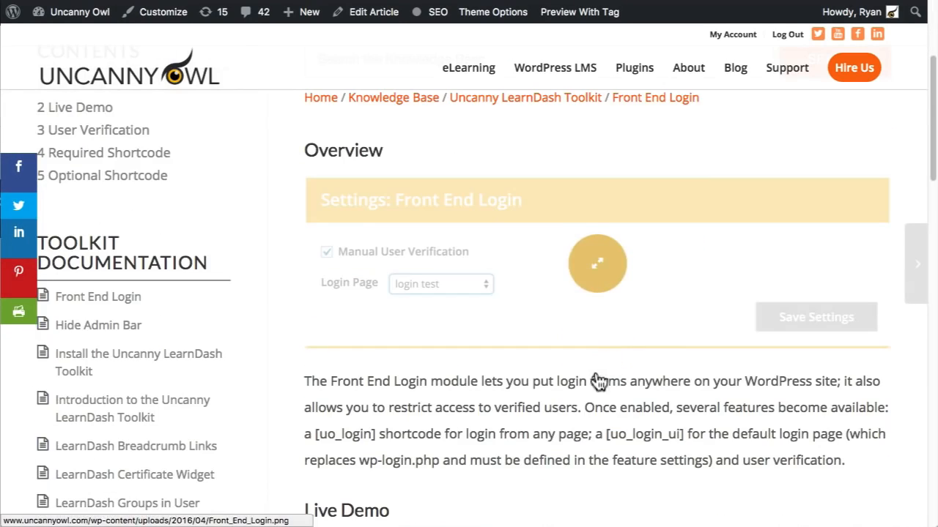
scroll(561, 429, down, 3)
scroll(559, 434, down, 3)
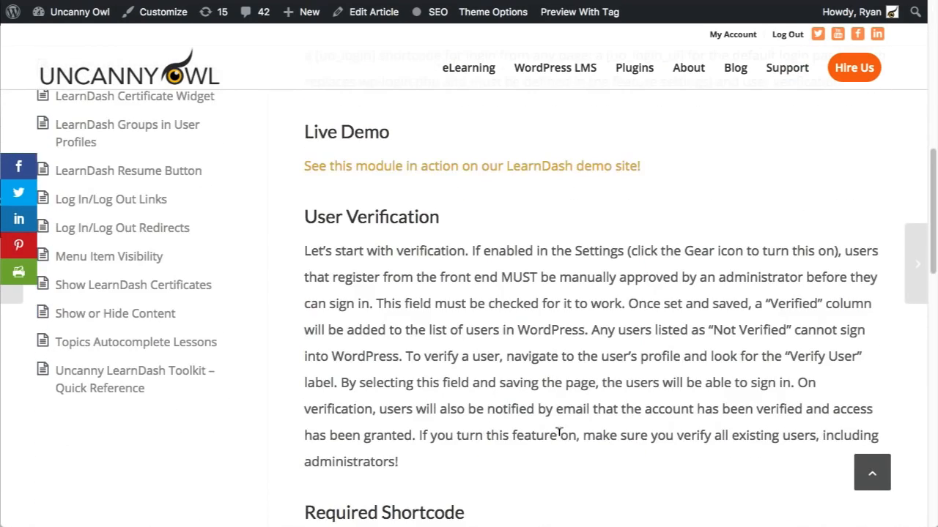
scroll(558, 432, up, 3)
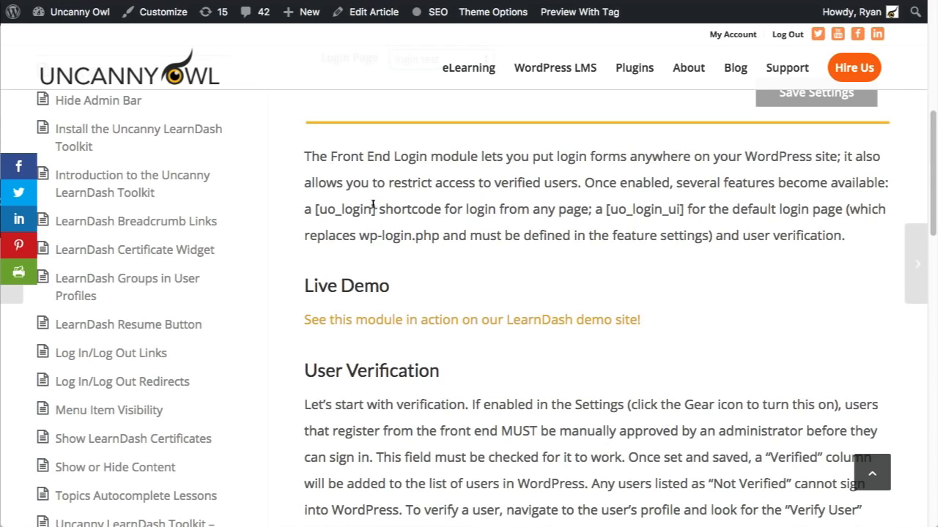
drag(374, 208, 316, 209)
drag(685, 208, 606, 209)
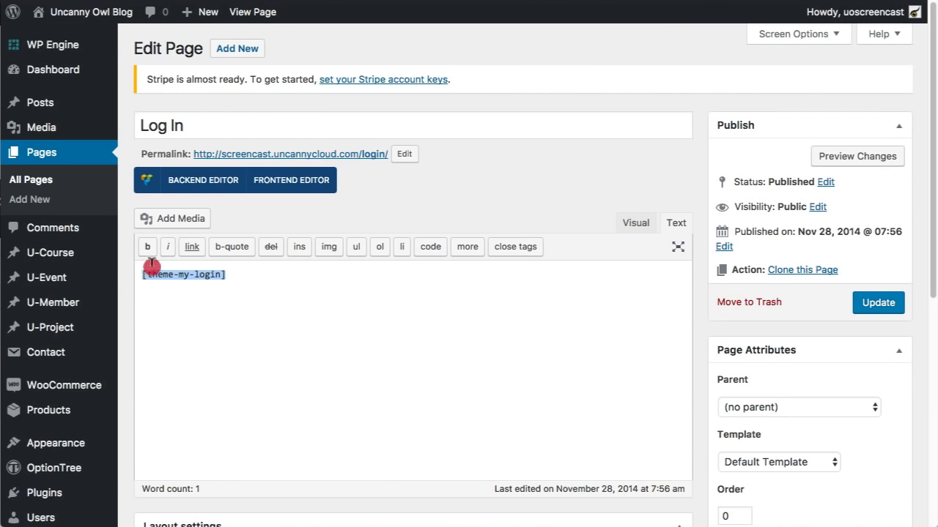
text([uo_login_ui])
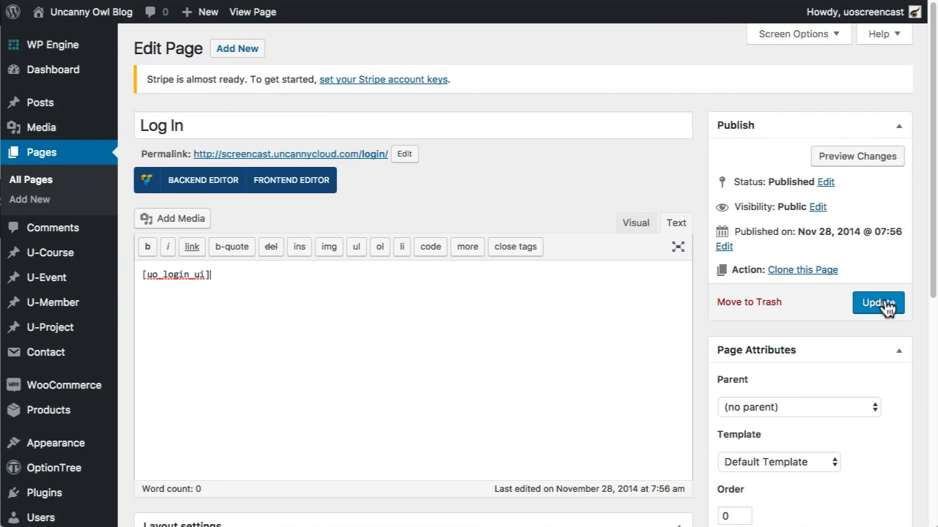
click(883, 303)
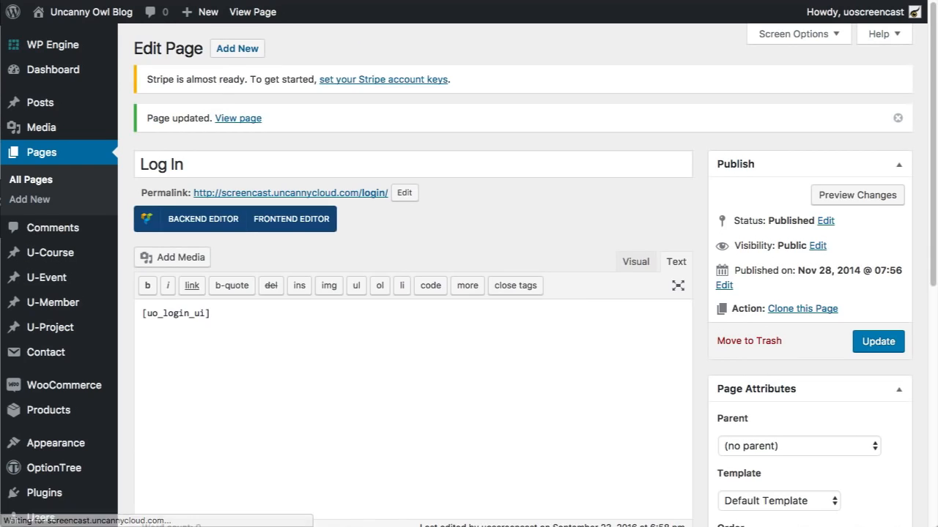
- Start a new page titled My Transcript
click(248, 56)
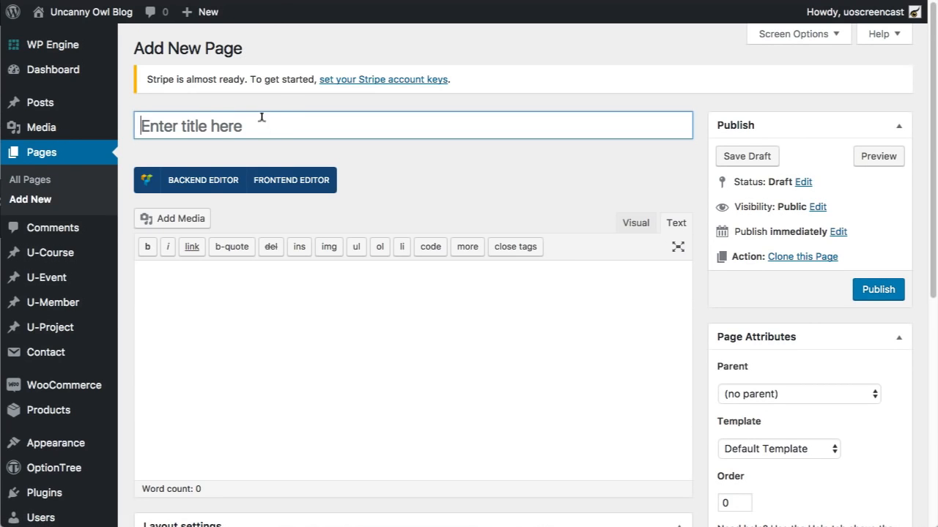
click(262, 118)
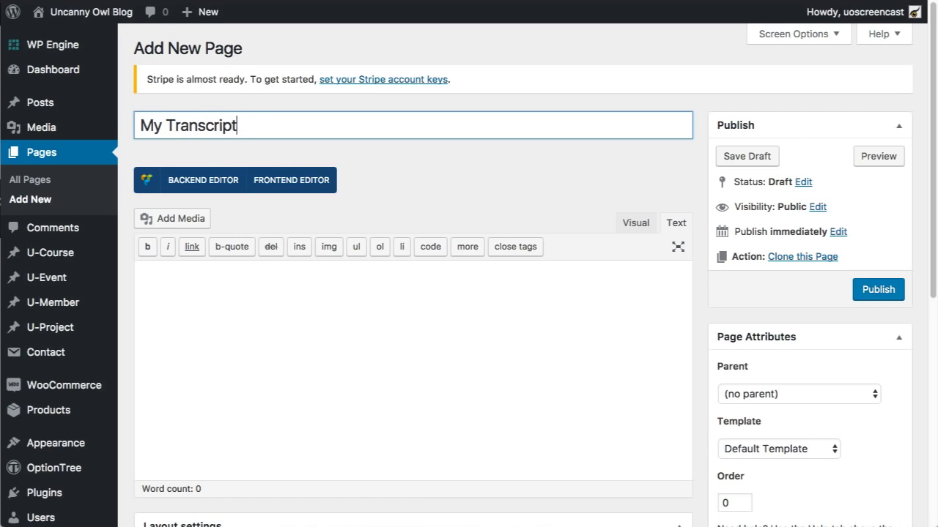
click(290, 284)
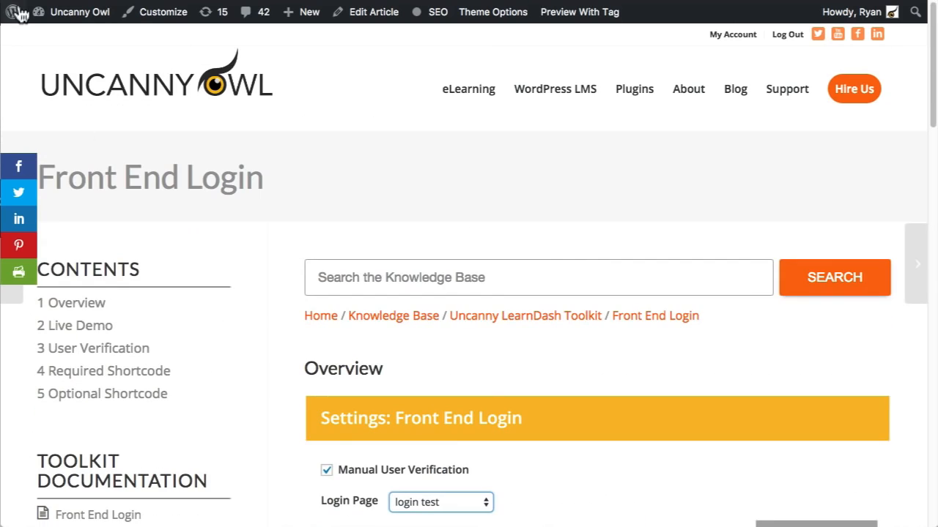
- Open the Learner Transcript article from the Toolkit Pro documentation in the Uncanny Owl Knowledge Base
click(392, 316)
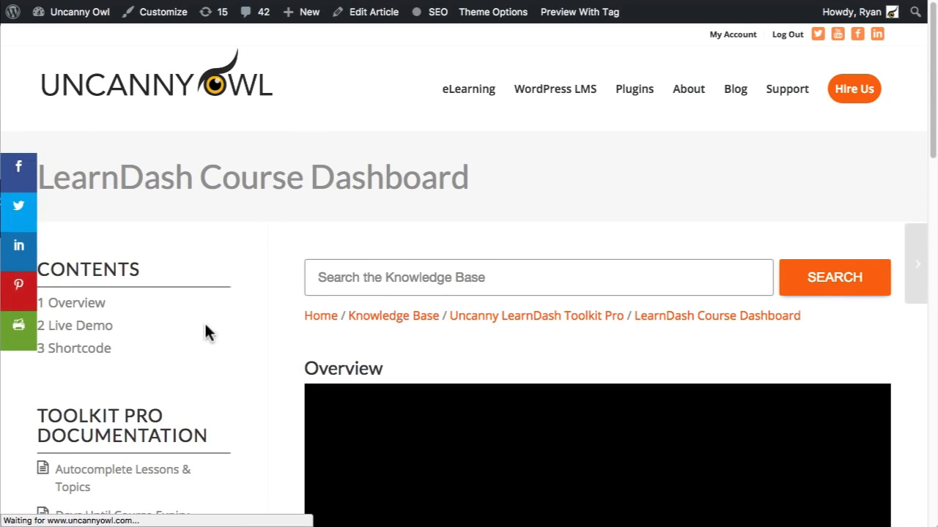
scroll(205, 327, down, 10)
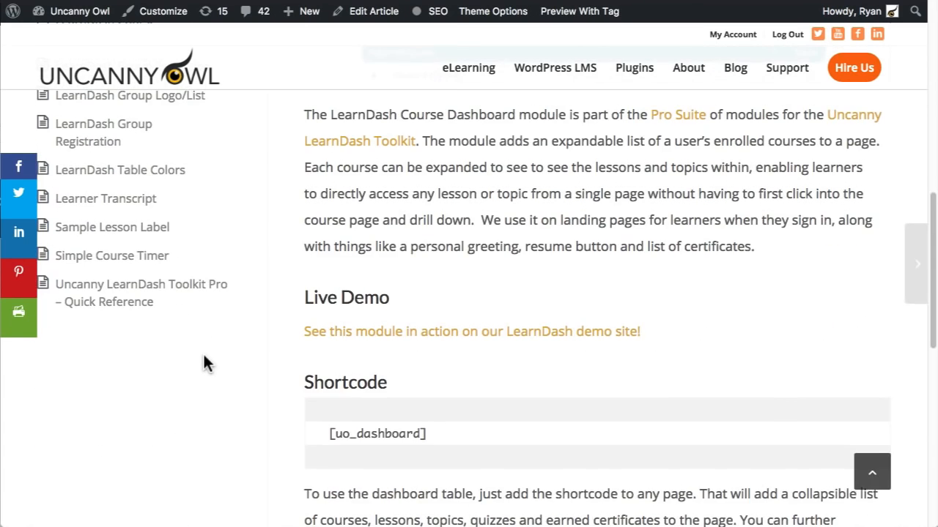
scroll(203, 356, up, 2)
scroll(203, 353, up, 2)
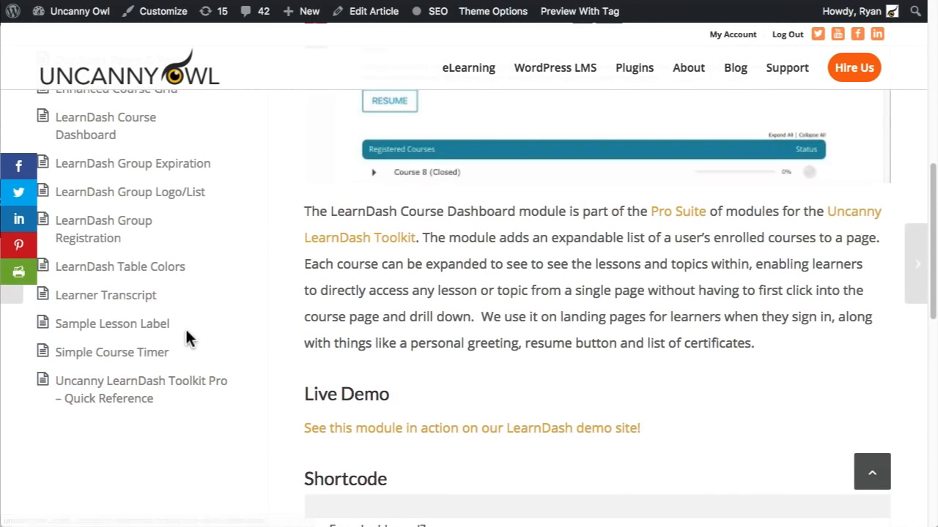
click(126, 299)
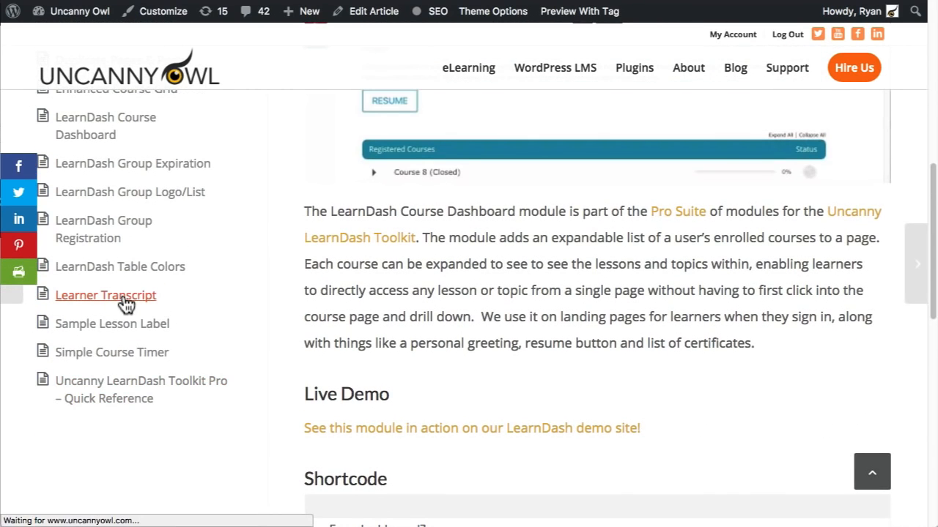
- Find the Shortcode section of the Learner Transcript article and copy the [uo_transcript] shortcode
scroll(640, 410, down, 8)
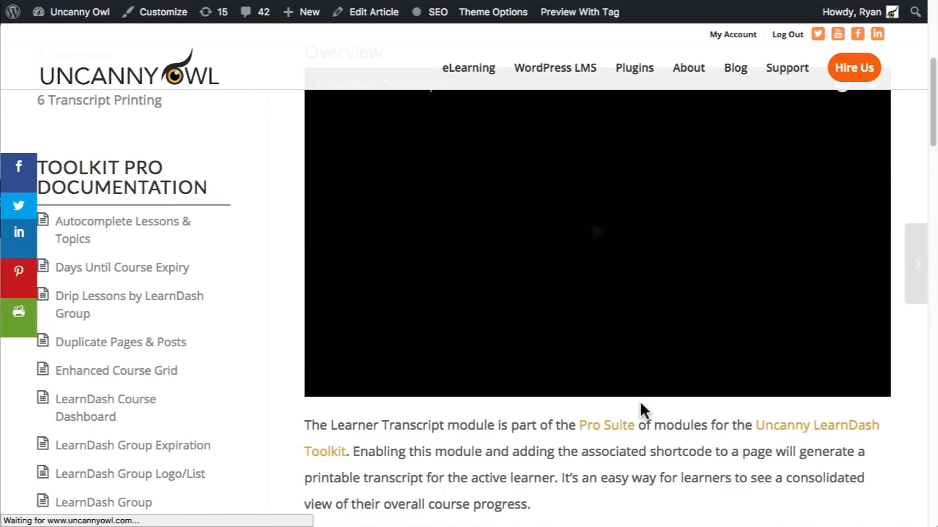
scroll(639, 410, down, 20)
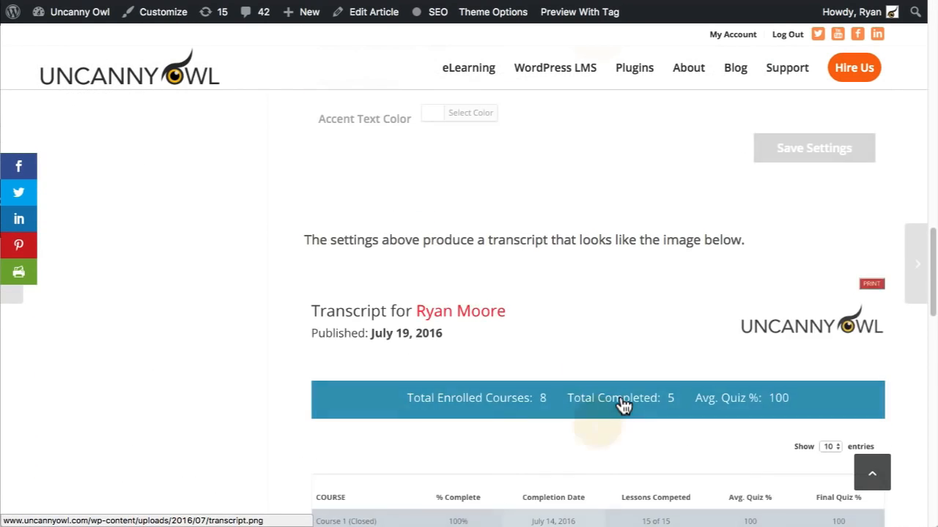
scroll(622, 407, down, 13)
click(422, 322)
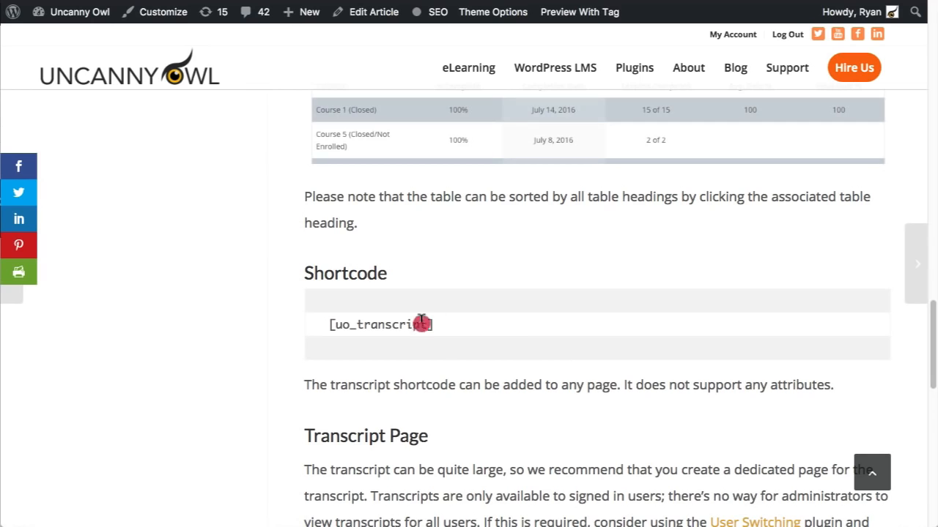
drag(422, 322, 330, 323)
key(super+c)
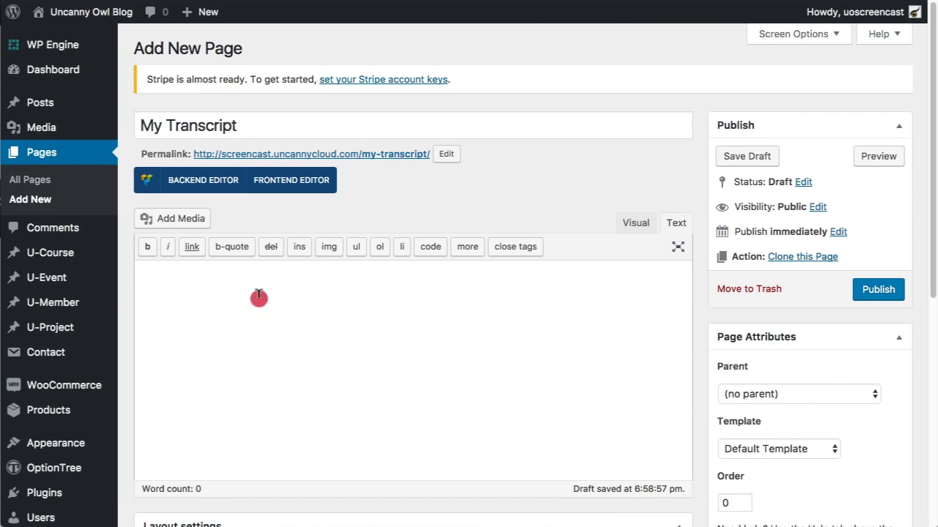
- Add the copied [uo_transcript] shortcode to the body of the My Transcript page and publish the page
click(258, 295)
key(super+v)
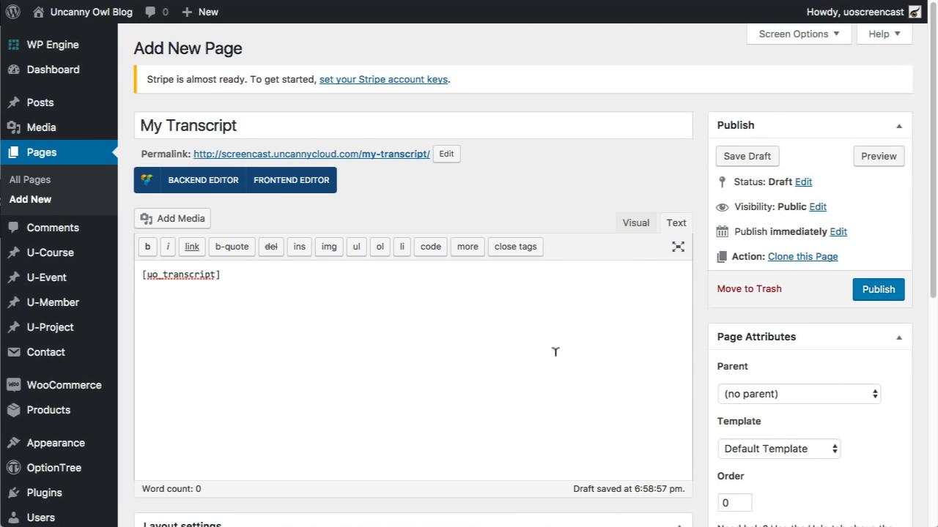
click(875, 293)
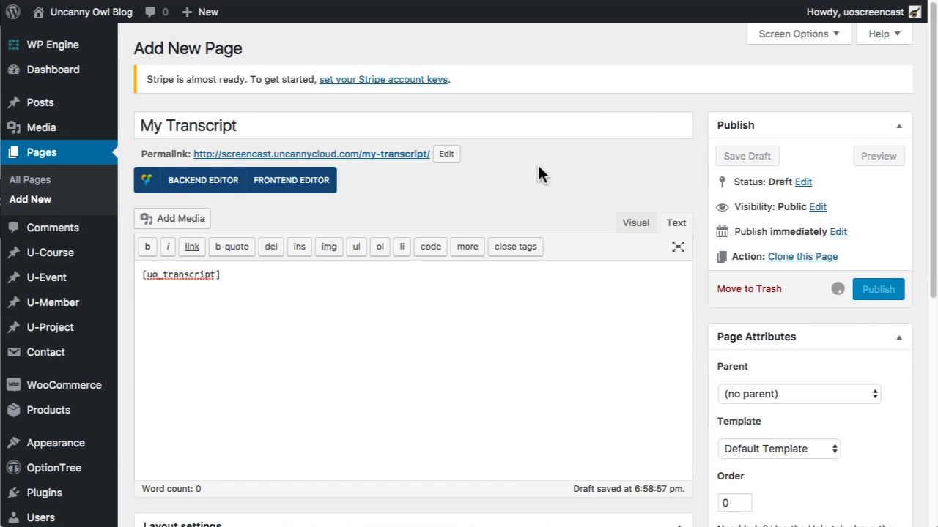
- Open the WordPress menu editor for managing the site's navigation menus
scroll(601, 177, down, 5)
scroll(583, 304, down, 2)
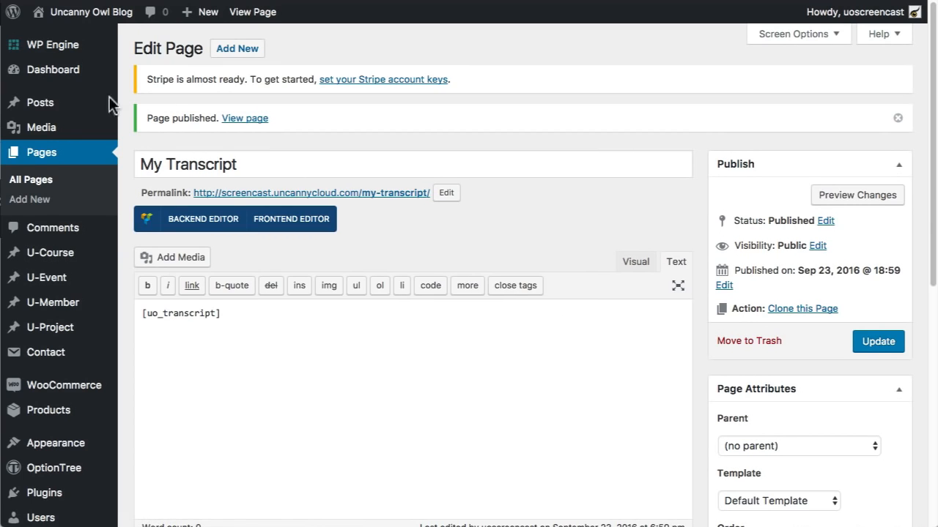
mouse_move(70, 450)
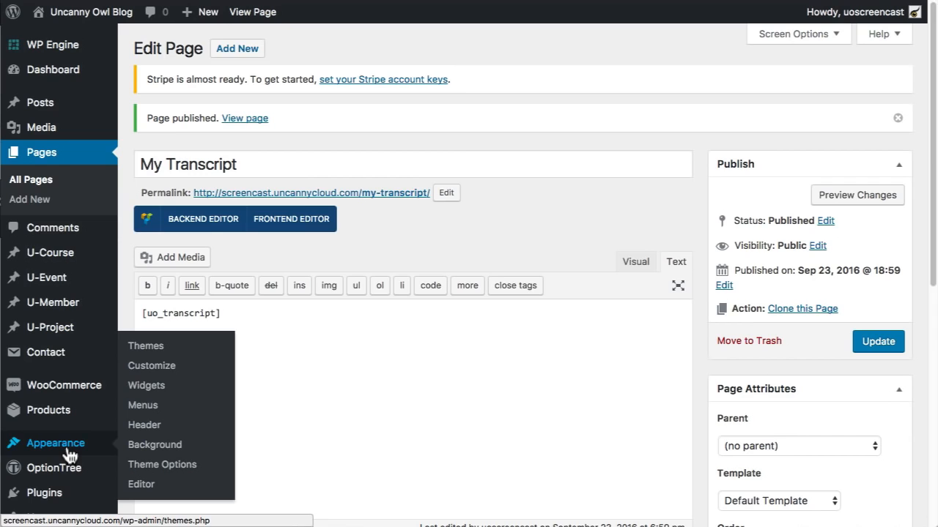
click(150, 407)
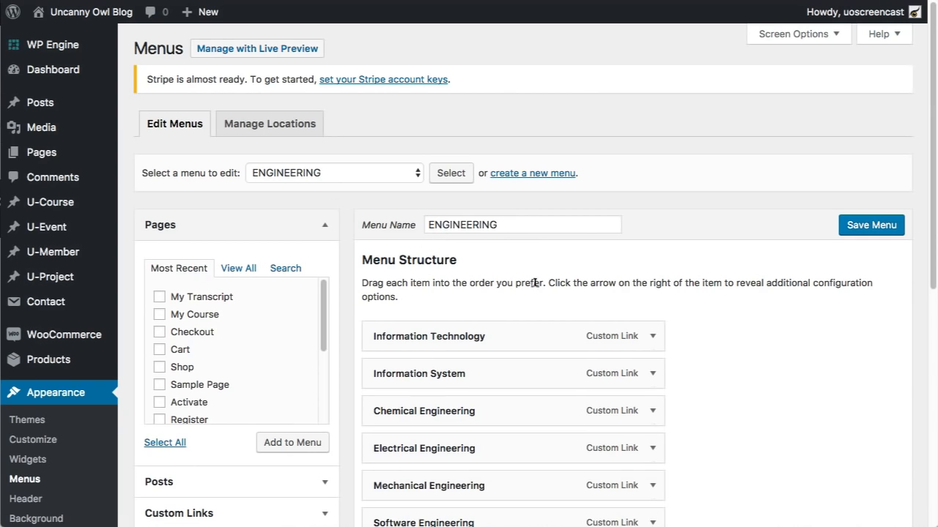
- Delete the ENGINEERING menu and confirm the deletion
scroll(557, 213, down, 2)
click(379, 112)
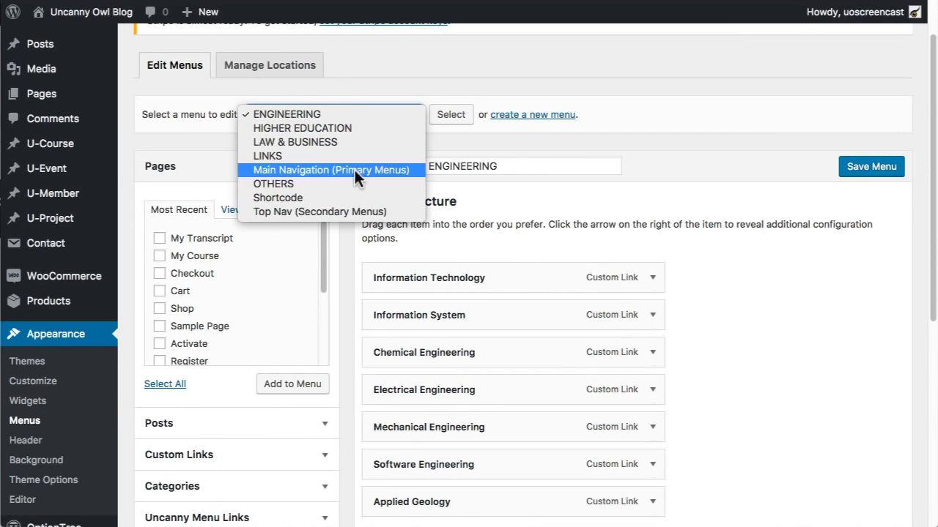
click(703, 132)
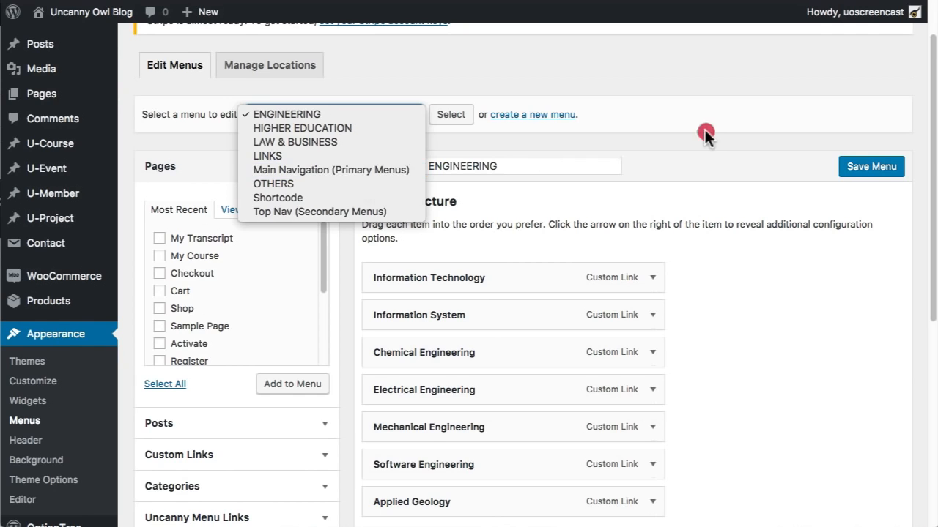
scroll(745, 302, down, 5)
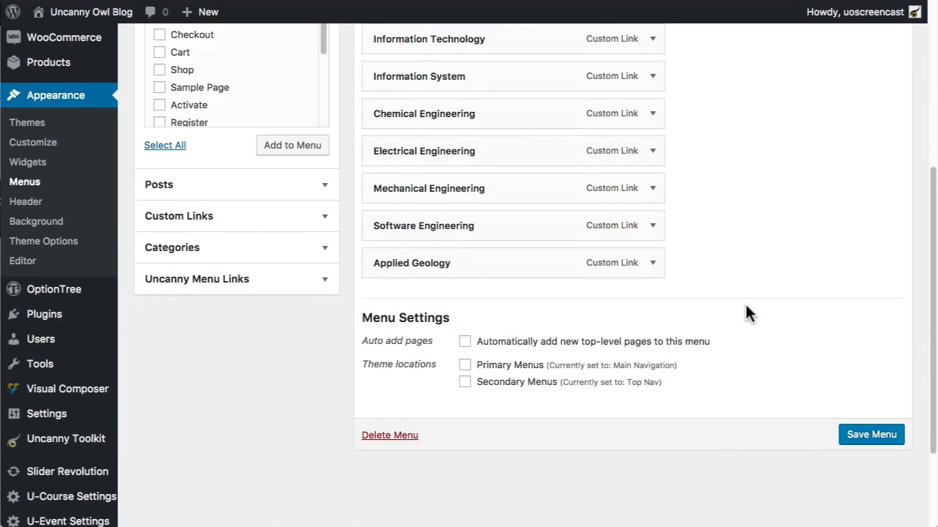
scroll(440, 414, up, 3)
scroll(413, 408, down, 6)
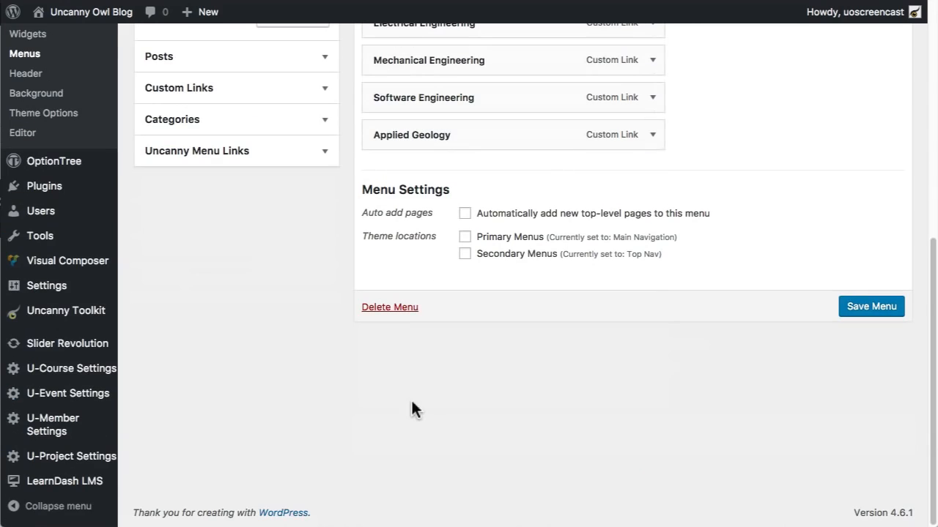
click(390, 308)
click(769, 164)
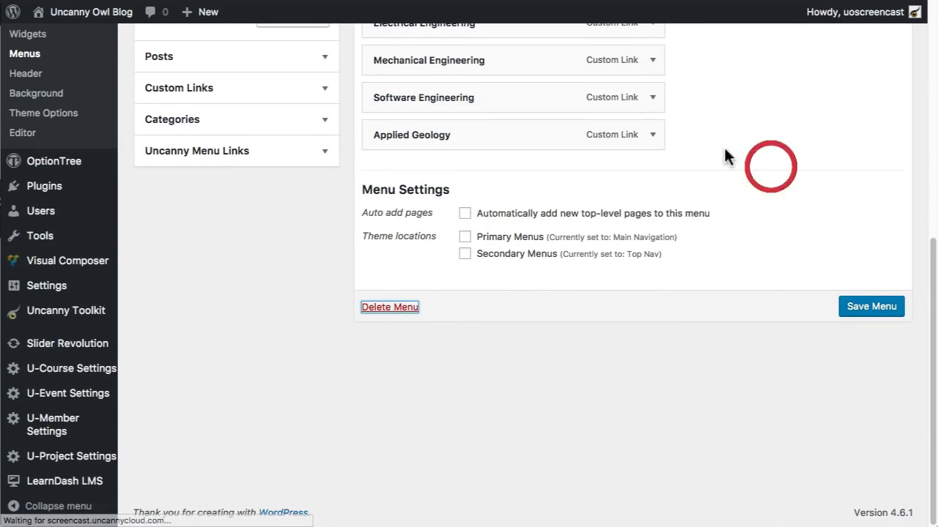
- Load the Top Nav (Secondary Menus) menu for editing
scroll(732, 311, up, 5)
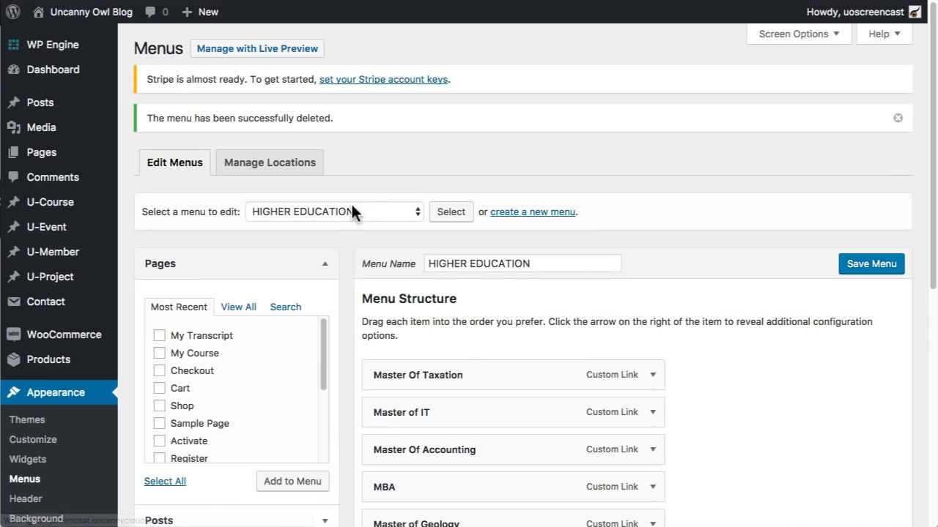
click(353, 210)
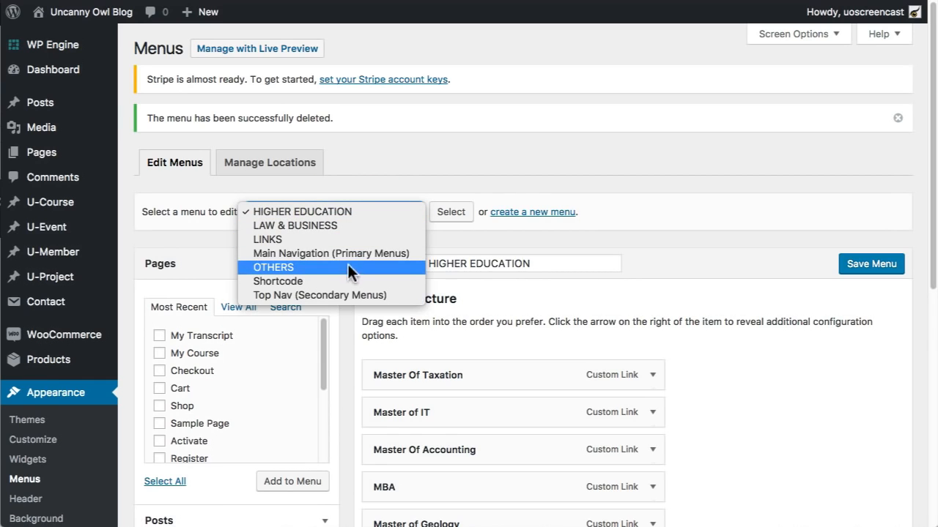
drag(348, 254, 341, 293)
click(453, 211)
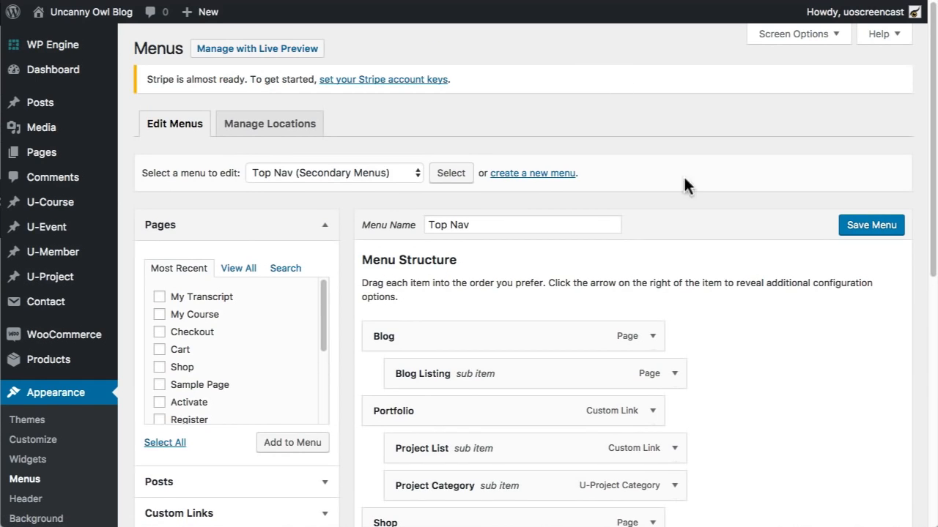
- Remove the Blog, Blog Listing and Portfolio items from the Top Nav menu and save the menu
scroll(761, 335, down, 5)
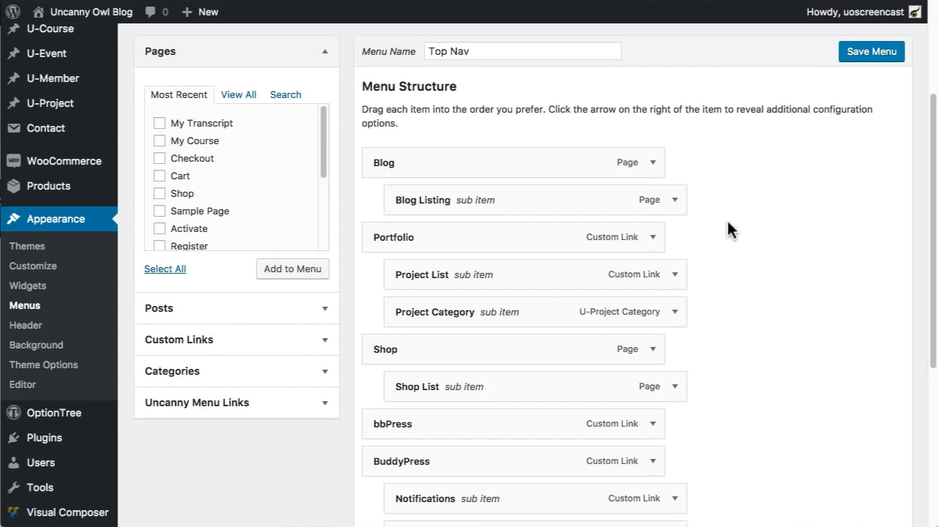
scroll(732, 242, down, 4)
scroll(676, 242, up, 2)
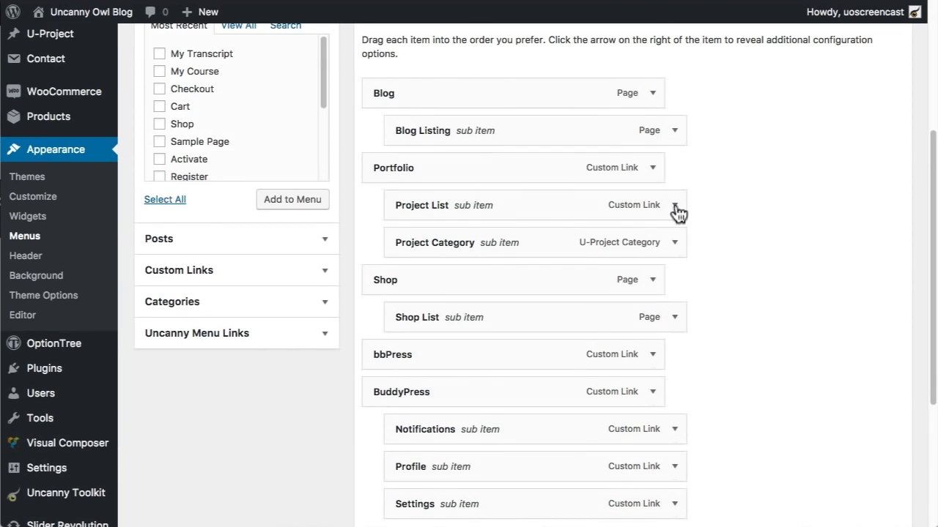
click(649, 94)
click(386, 217)
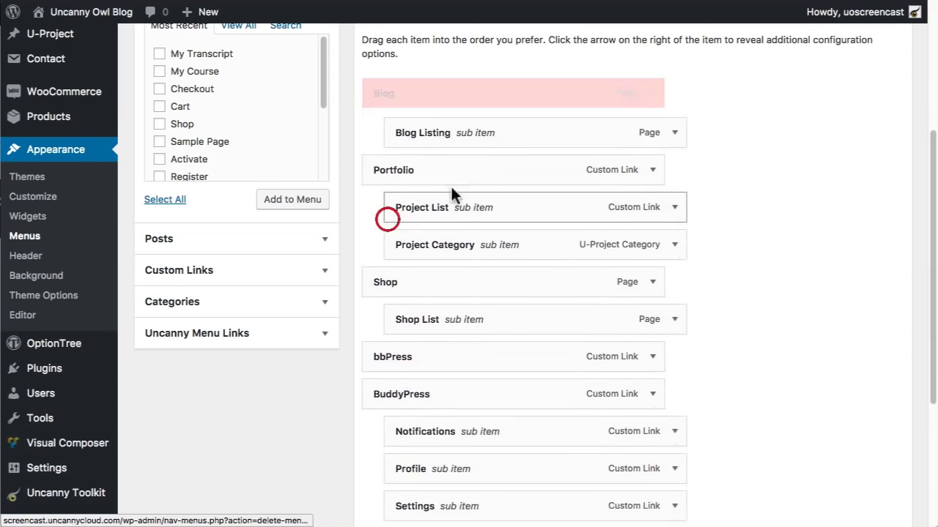
click(651, 94)
click(388, 220)
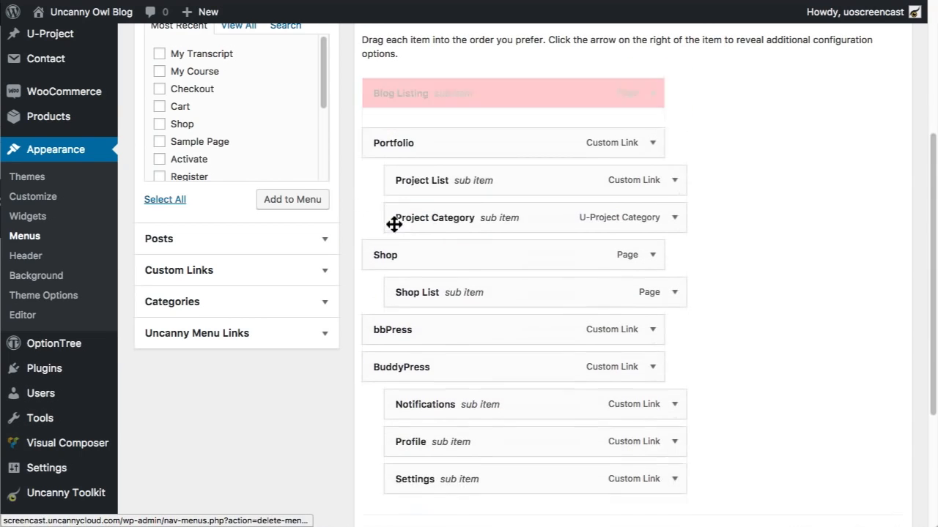
click(652, 93)
click(389, 235)
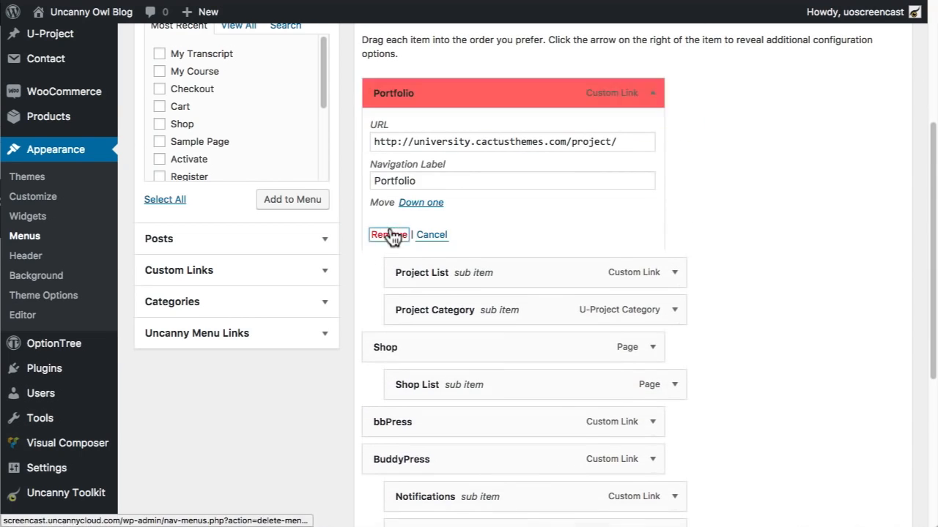
click(652, 93)
scroll(483, 165, up, 5)
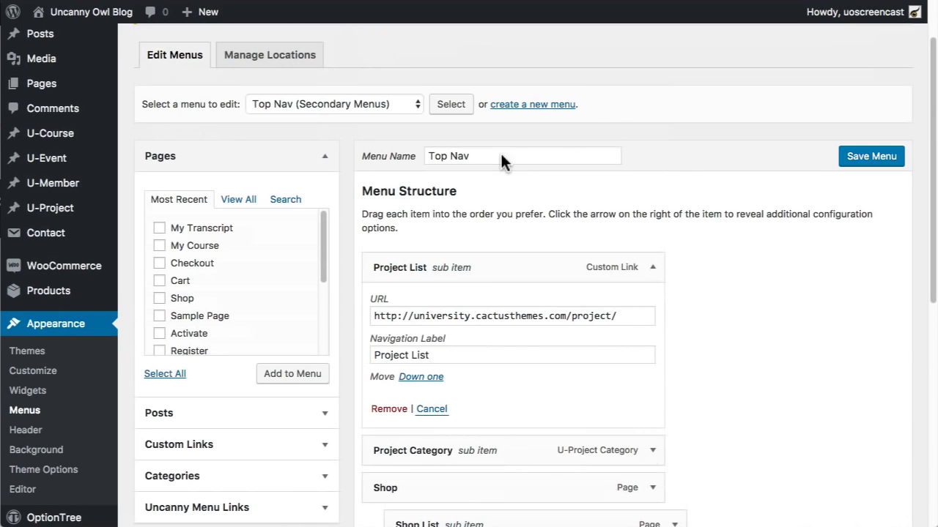
scroll(502, 178, down, 10)
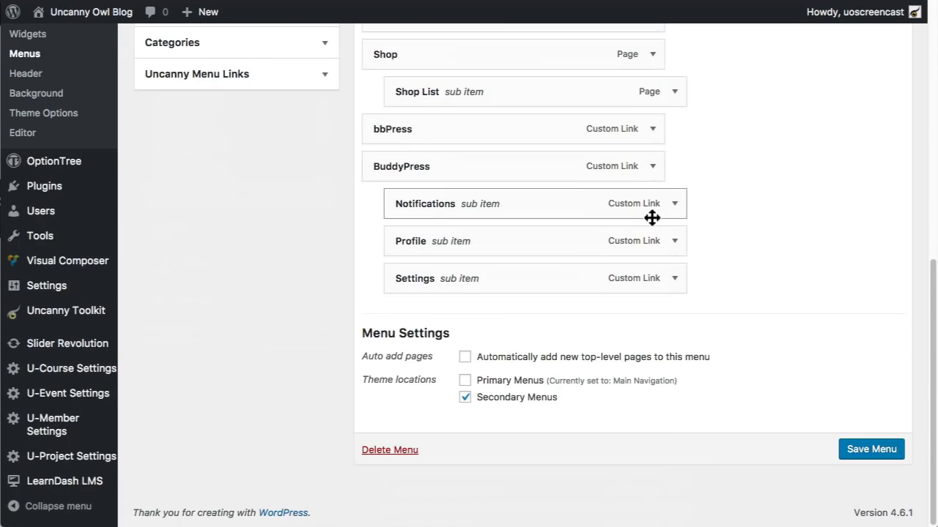
click(875, 447)
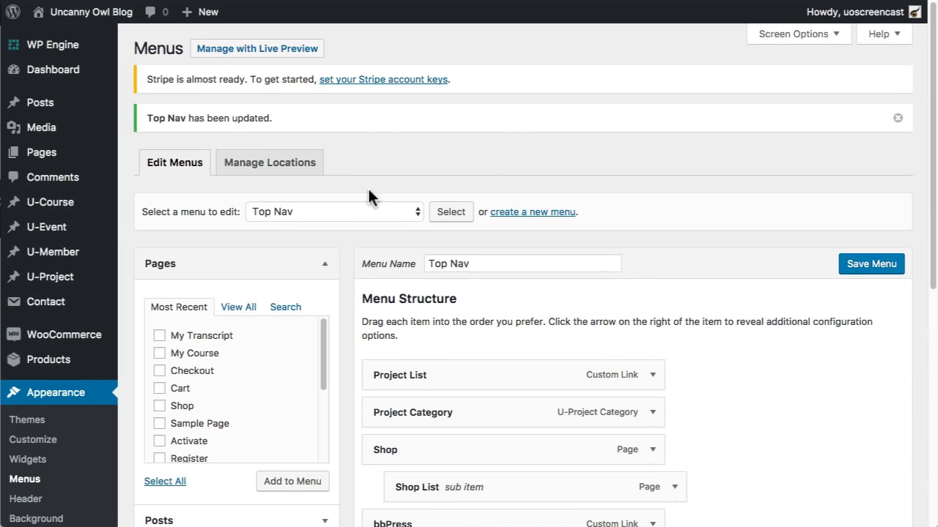
- Load the Main Navigation (Primary Menus) menu for editing
click(291, 211)
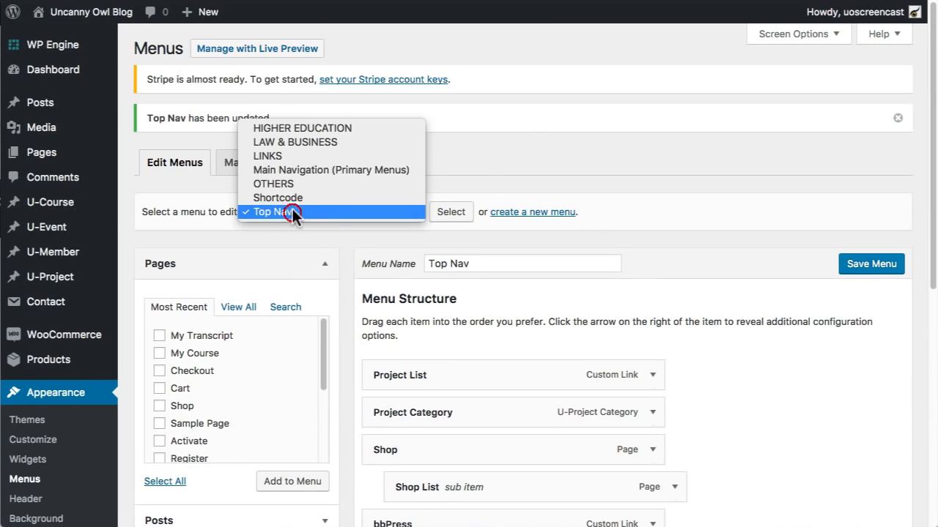
click(308, 170)
click(450, 212)
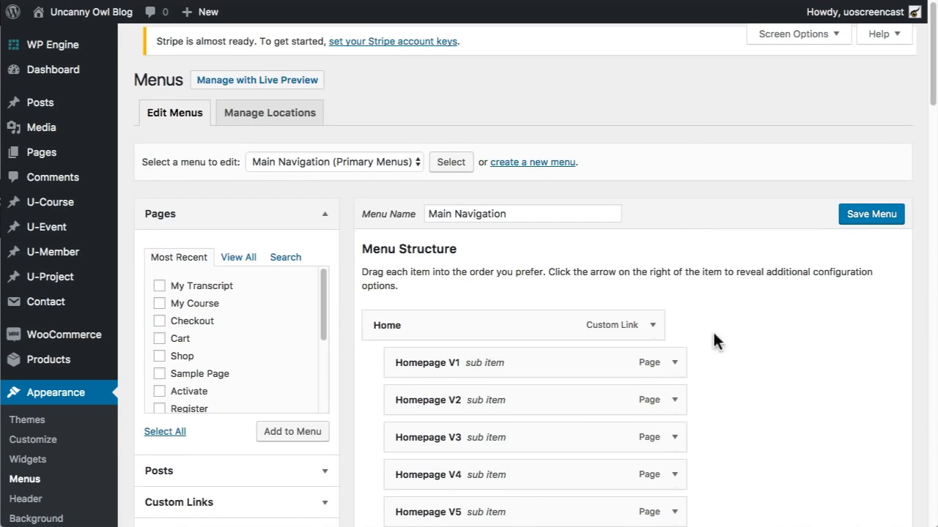
scroll(748, 319, down, 4)
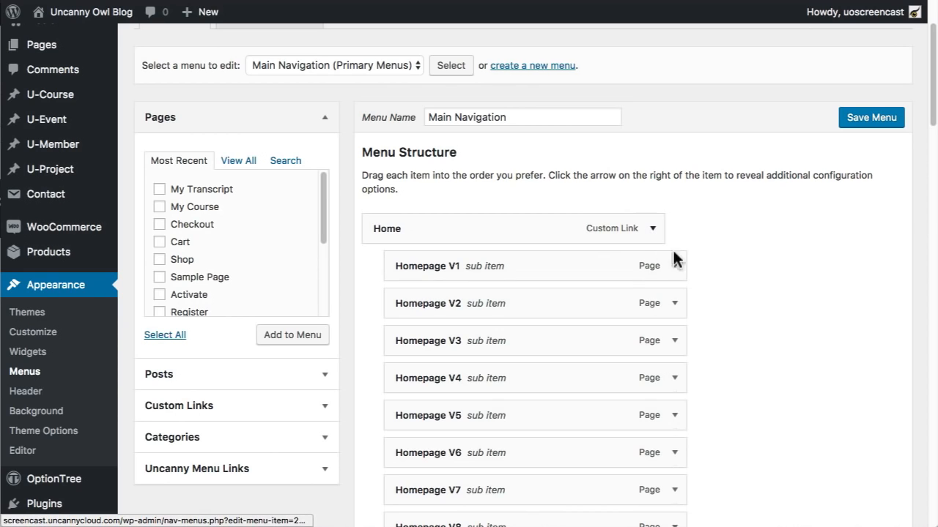
click(652, 229)
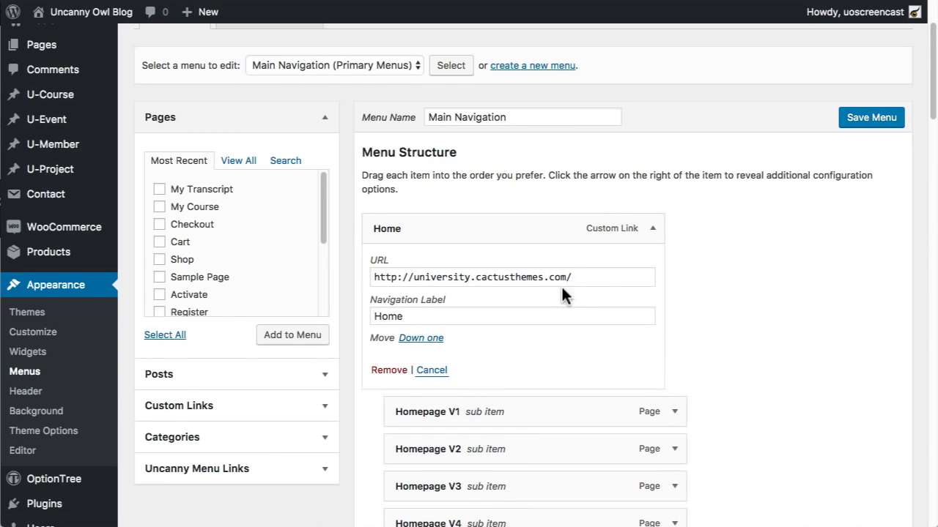
click(651, 231)
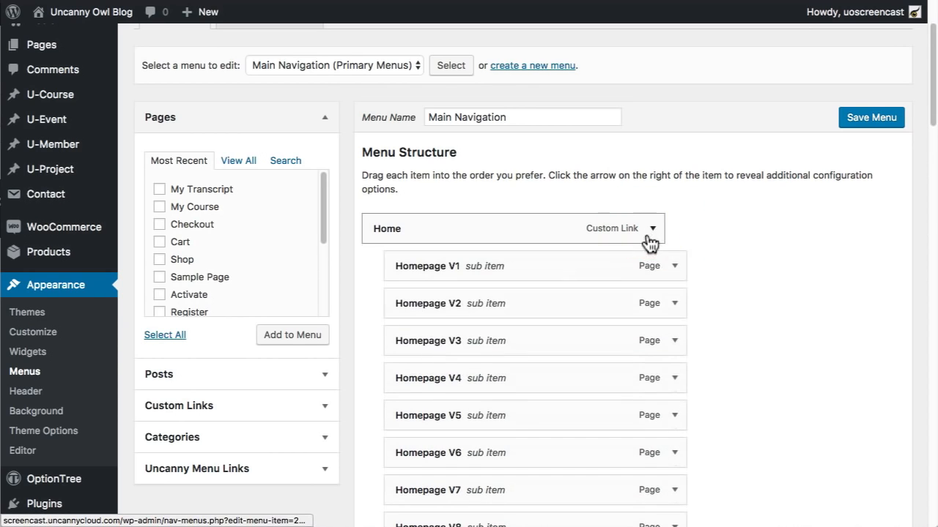
click(653, 229)
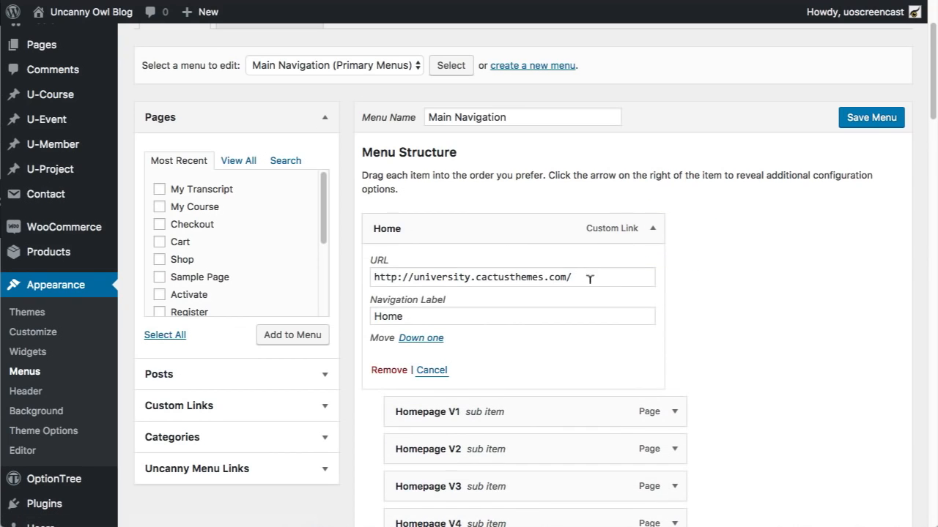
drag(590, 278, 382, 261)
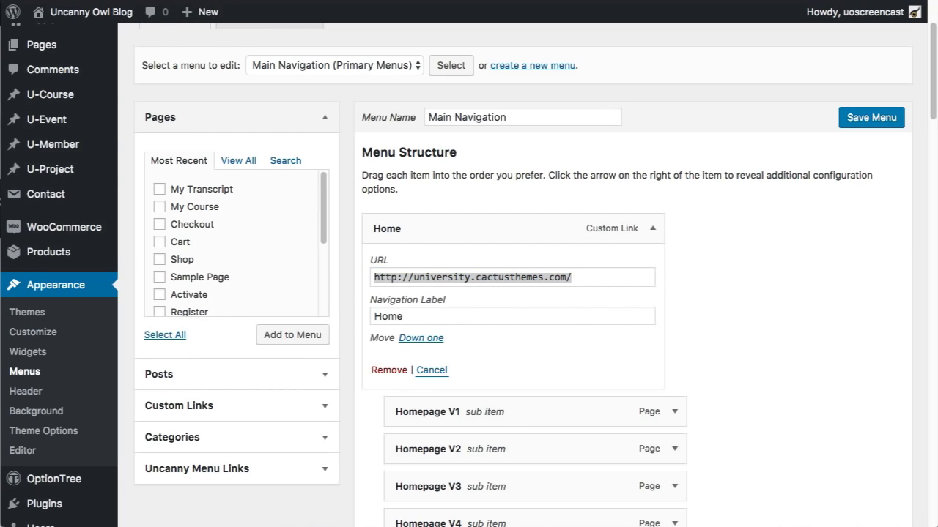
triple_click(586, 277)
text(http://screencast.uncannycloud.com/)
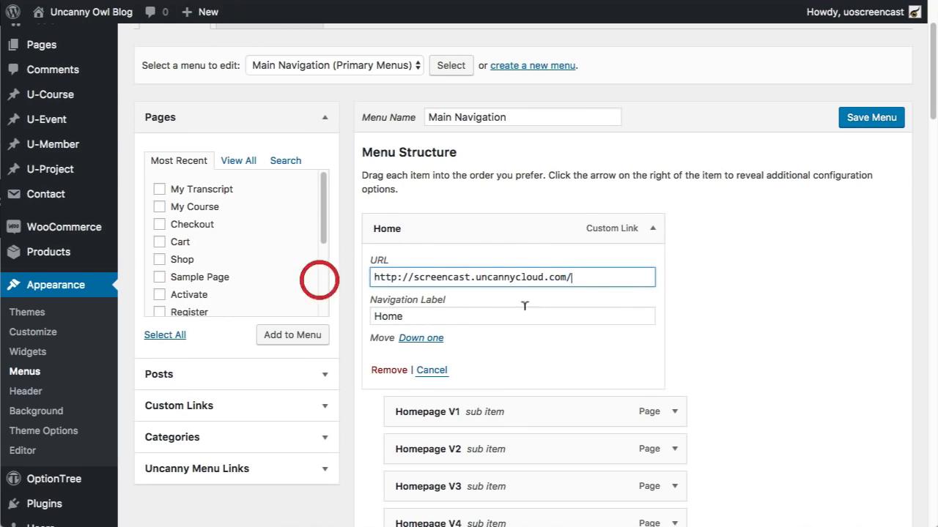
- Remove the Homepage V1, V2, V3 and V4 sub items under Home from the Main Navigation menu
scroll(645, 308, down, 2)
click(672, 342)
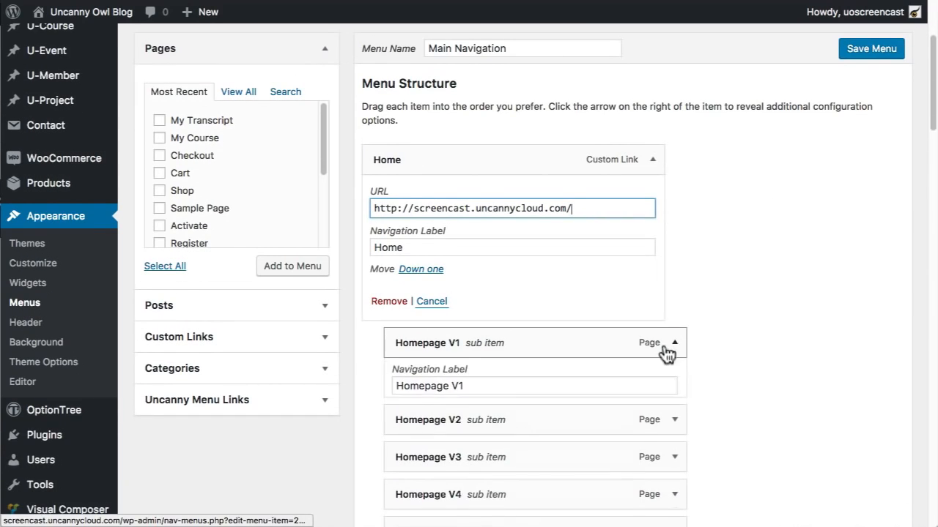
scroll(557, 381, down, 2)
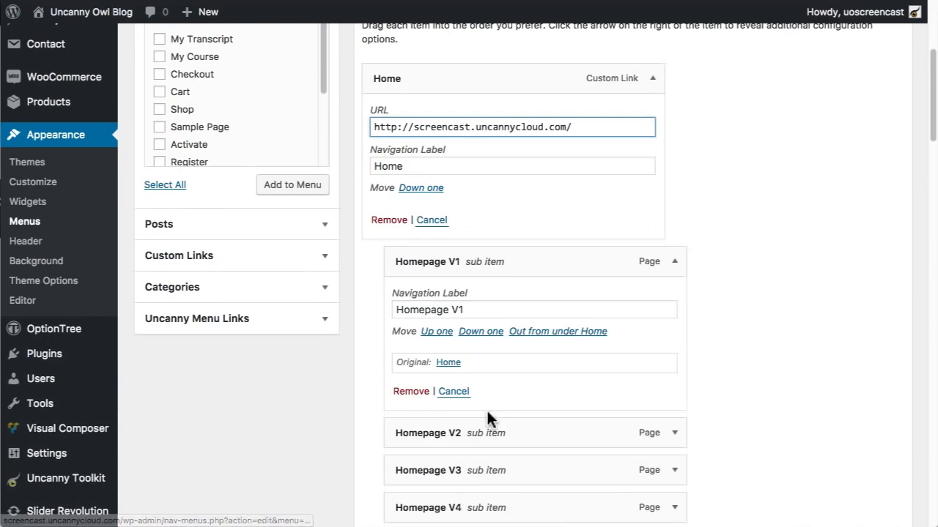
click(675, 267)
click(409, 392)
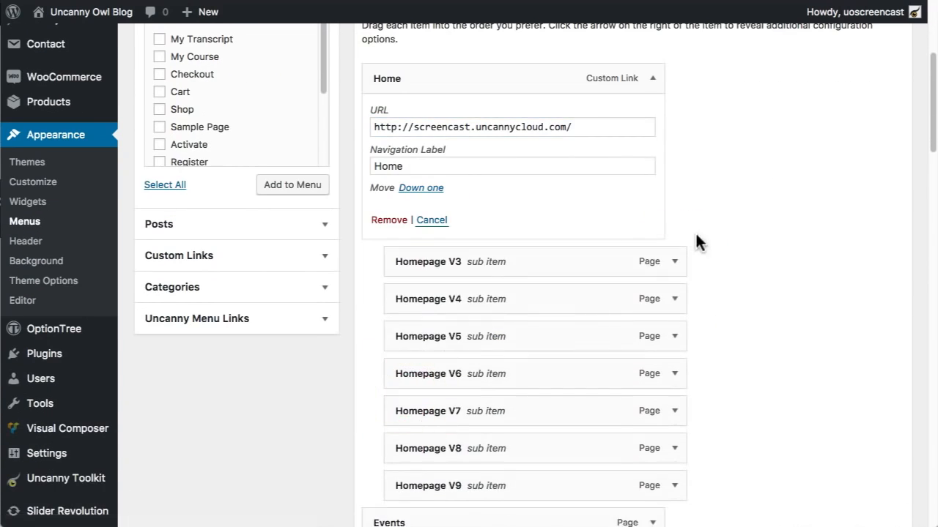
click(675, 261)
click(409, 393)
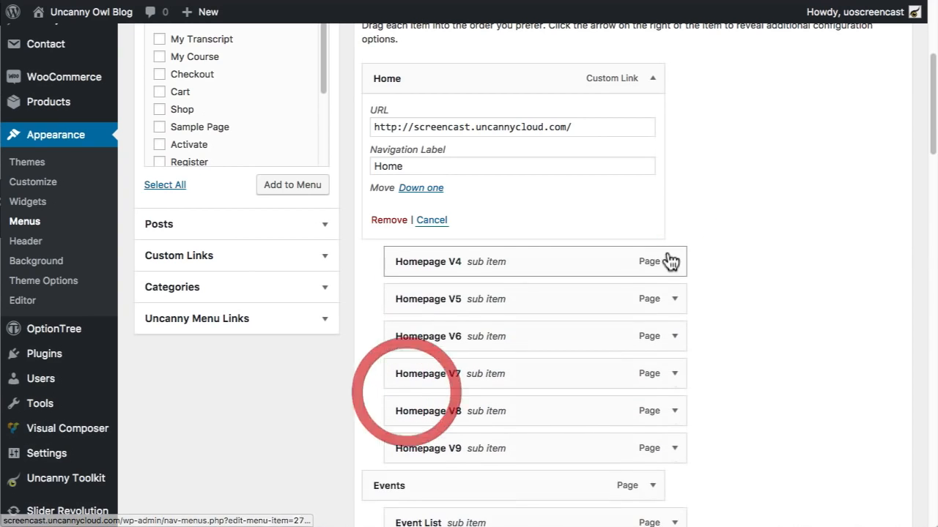
click(673, 262)
click(410, 391)
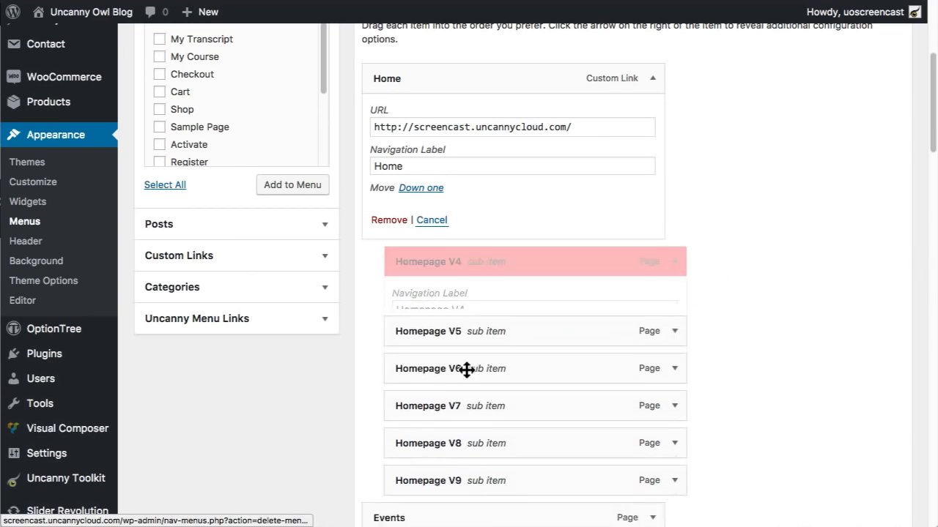
- Remove the Homepage V5, V6, V7, V8 and V9 sub items under Home from the Main Navigation menu
click(675, 262)
click(410, 392)
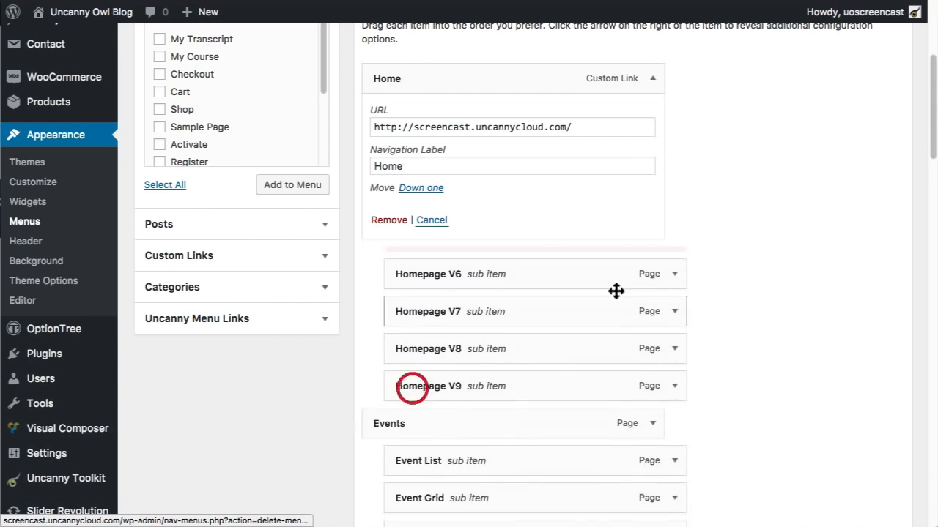
click(675, 261)
click(410, 392)
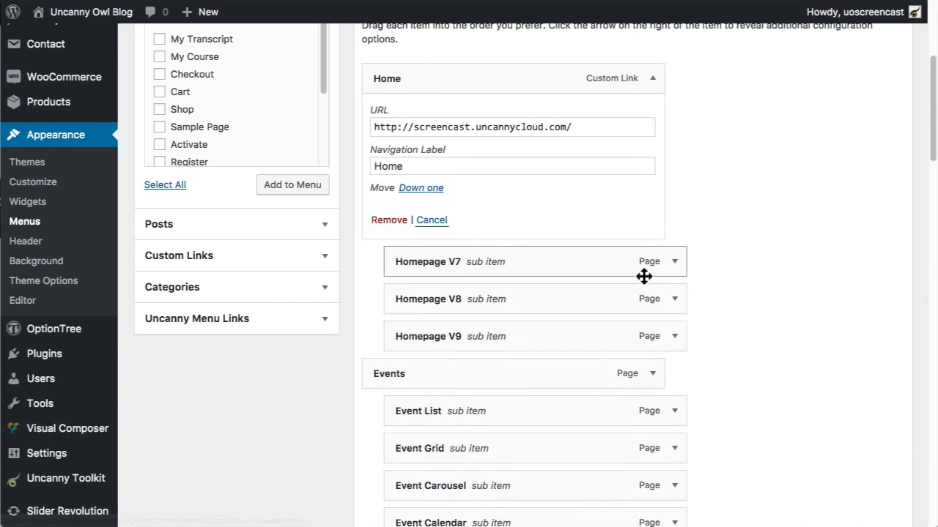
click(674, 262)
click(399, 393)
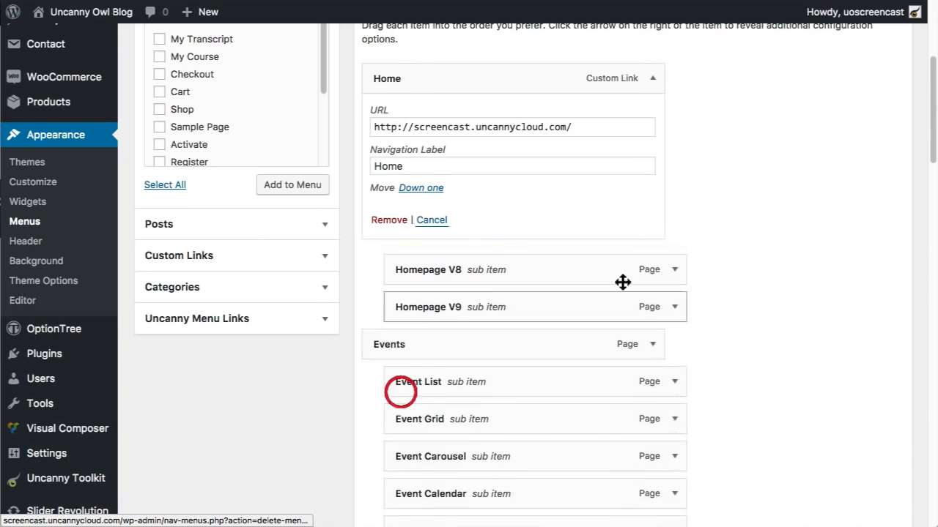
click(675, 262)
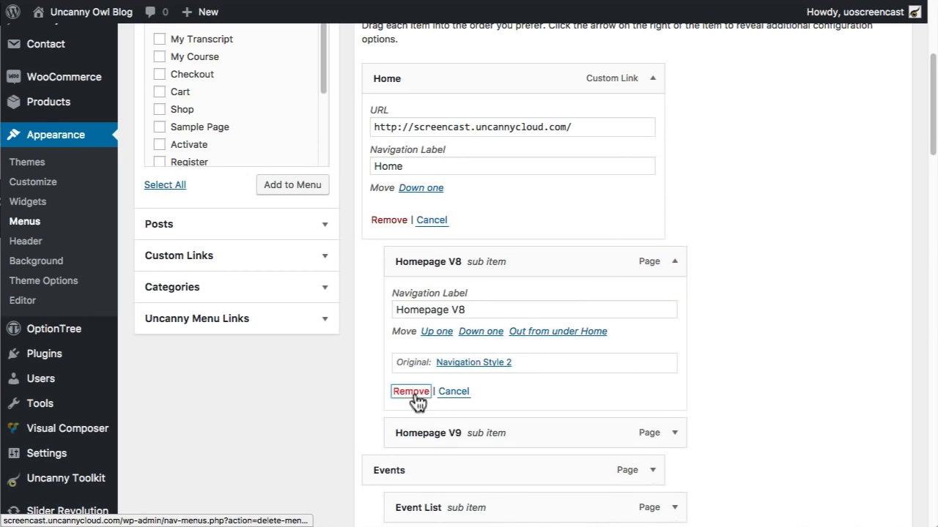
click(410, 392)
click(675, 262)
click(411, 391)
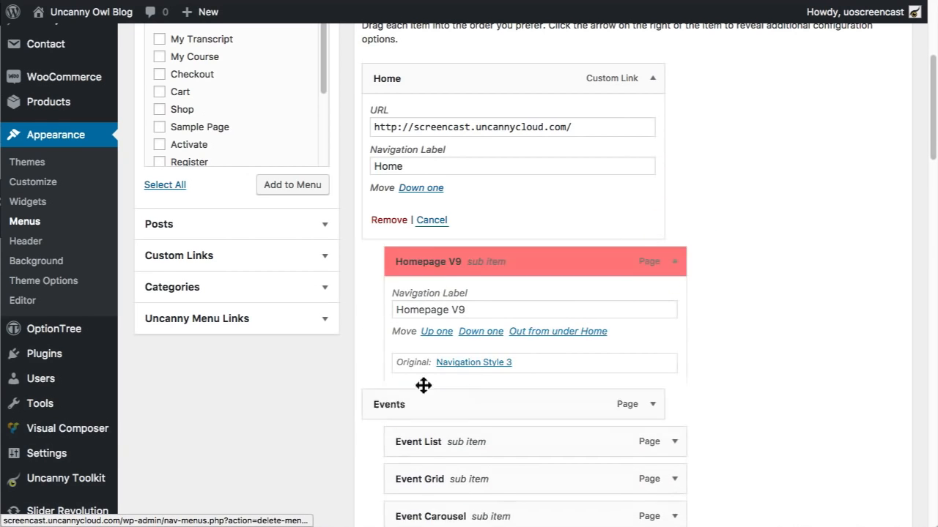
- Remove Events and its sub items Event List, Event Grid, Event Carousel, Event Calendar and Single Event V1 from the menu
click(653, 262)
click(396, 392)
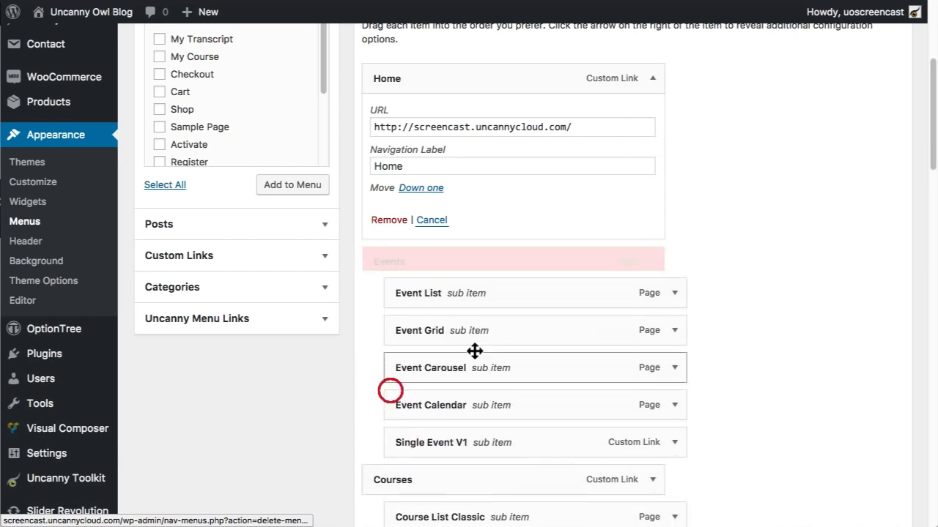
click(644, 270)
click(388, 391)
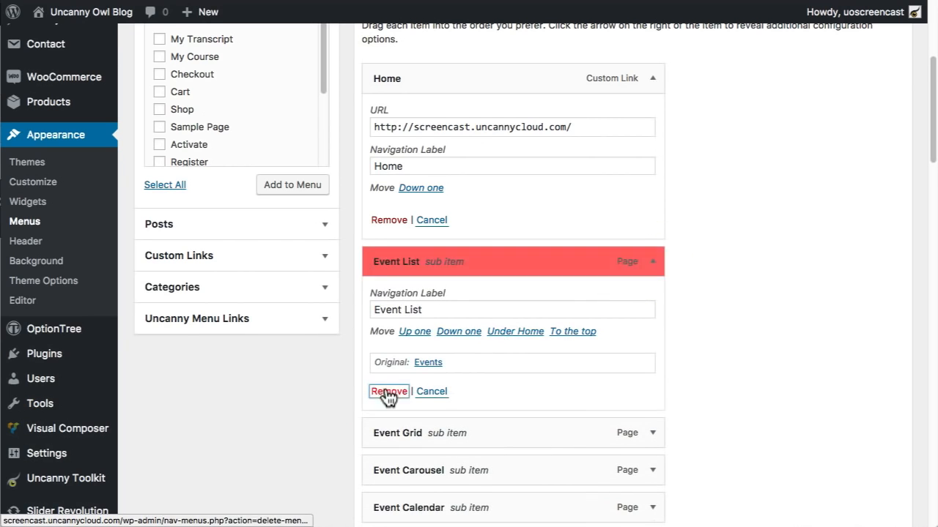
click(651, 261)
click(394, 391)
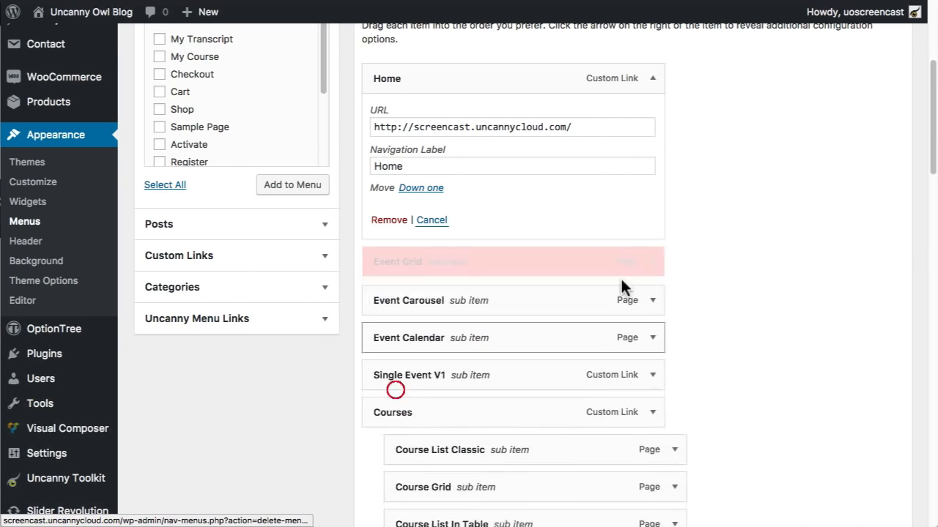
click(653, 261)
click(388, 392)
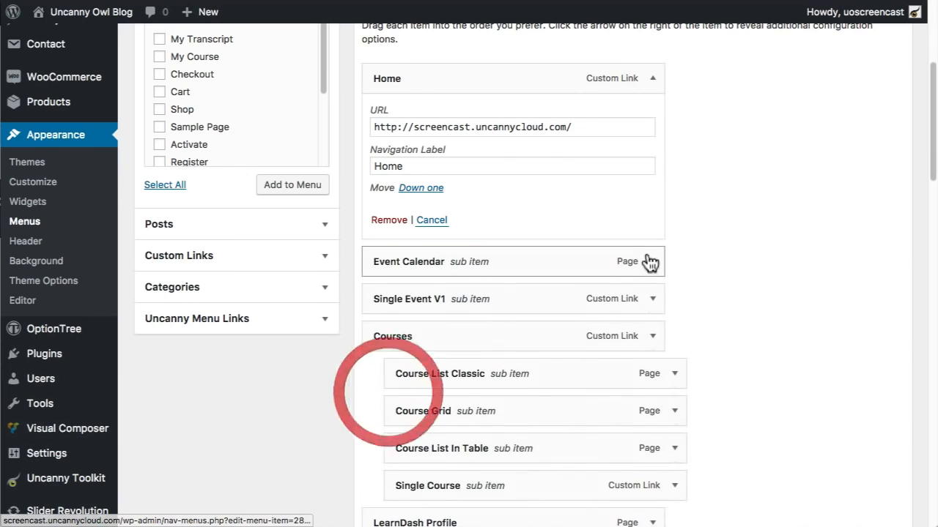
click(653, 262)
click(387, 392)
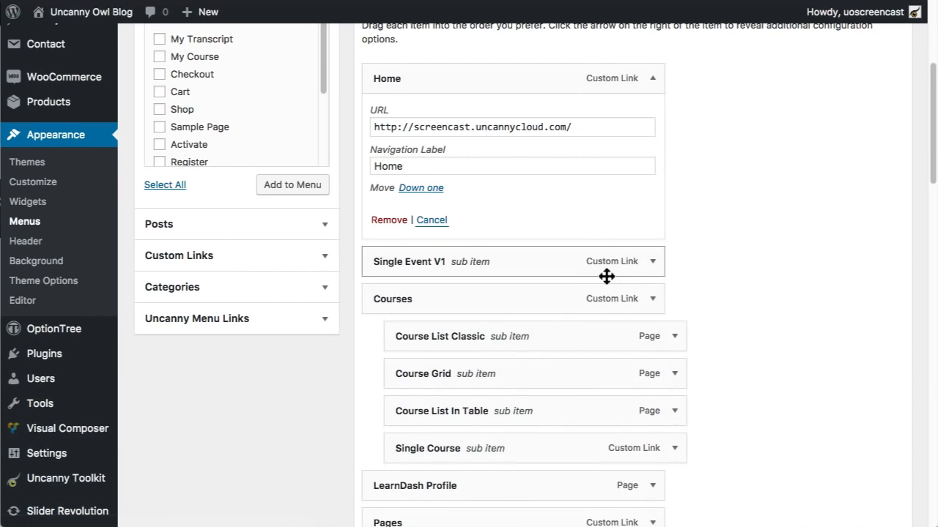
click(651, 265)
click(392, 403)
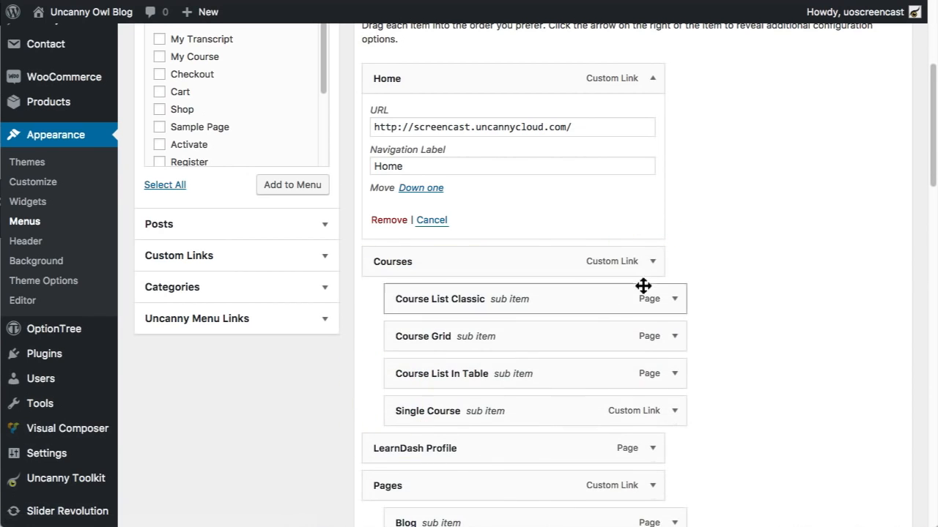
- Remove Courses and its sub items Course List Classic, Course Grid, Course List In Table and Single Course from the menu
click(653, 264)
click(389, 403)
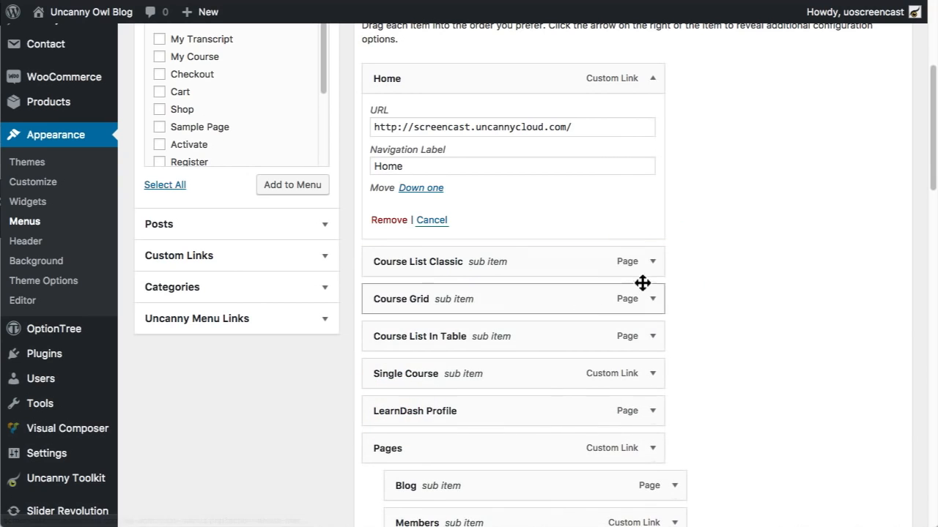
click(652, 264)
click(388, 389)
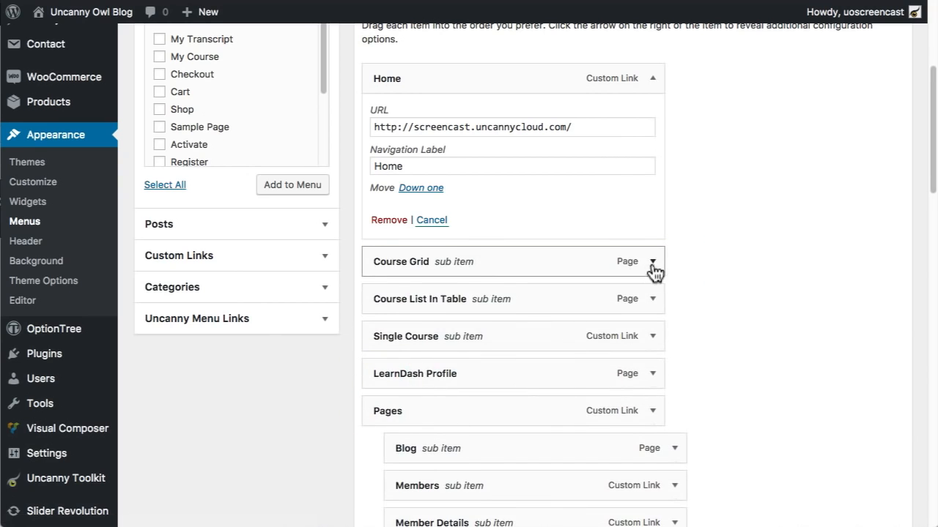
click(653, 263)
click(393, 392)
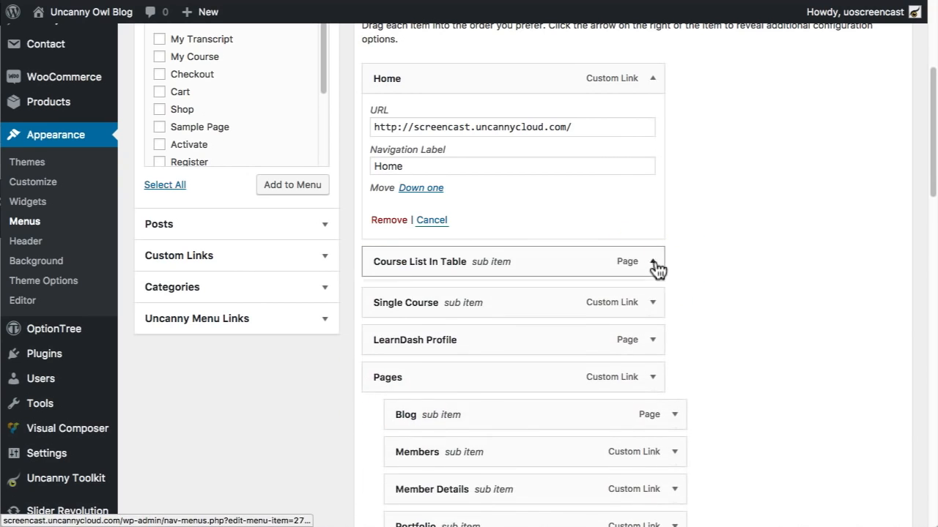
click(653, 264)
click(388, 390)
click(652, 262)
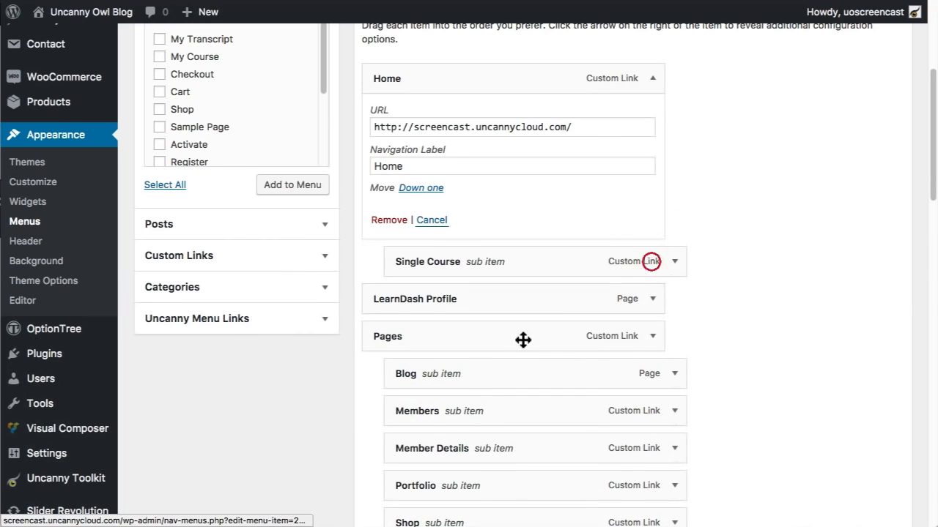
click(674, 263)
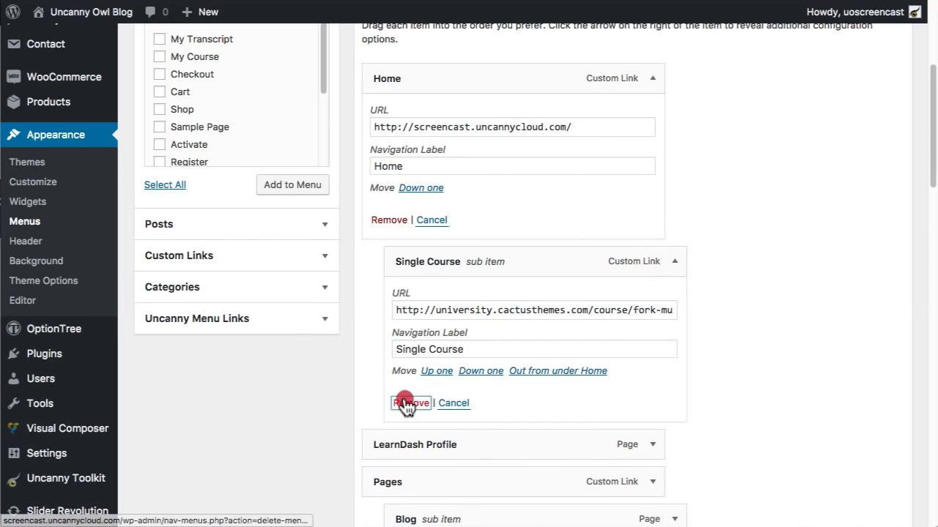
click(407, 402)
- Remove the LearnDash Profile page and the Pages custom link from the Main Navigation menu
click(655, 263)
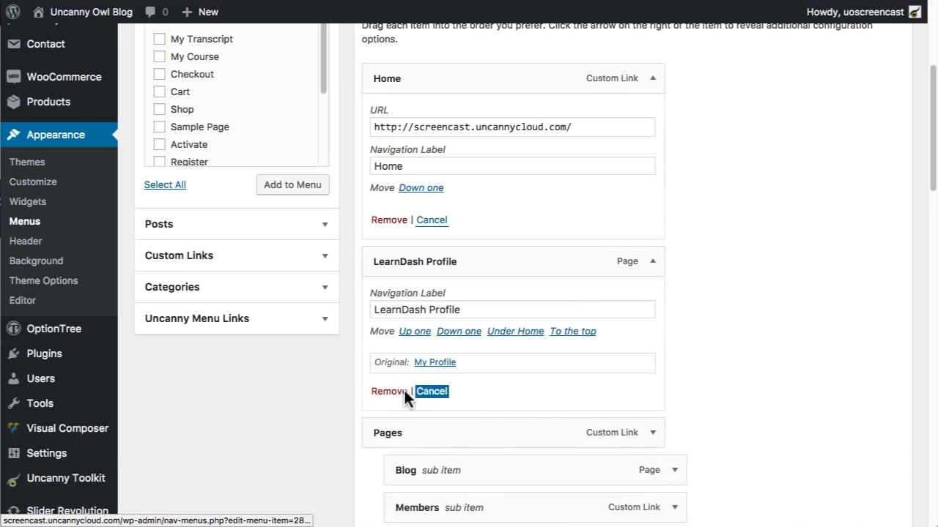
click(396, 396)
click(653, 262)
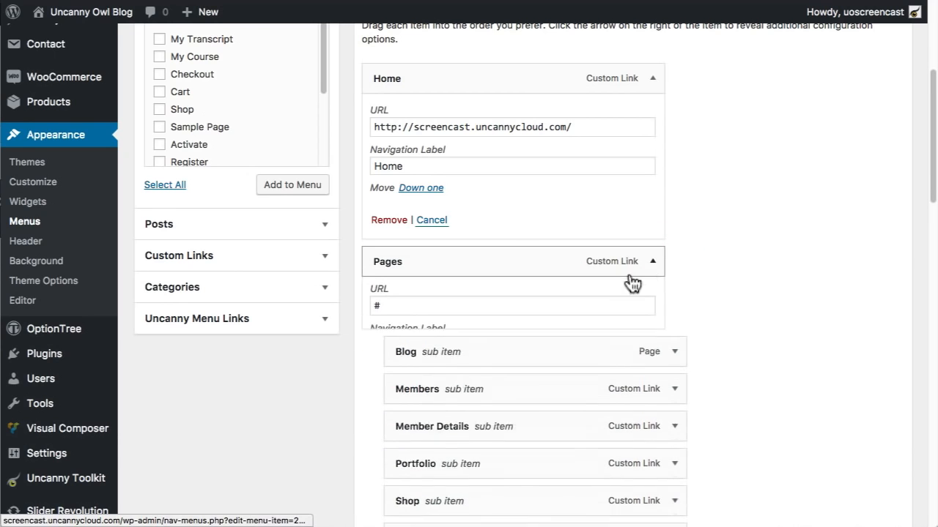
click(389, 403)
- Remove all remaining demo items from Blog and Members through Shortcodes, keeping only Home and Contact Us, and collapse the Home item's settings
scroll(665, 274, down, 10)
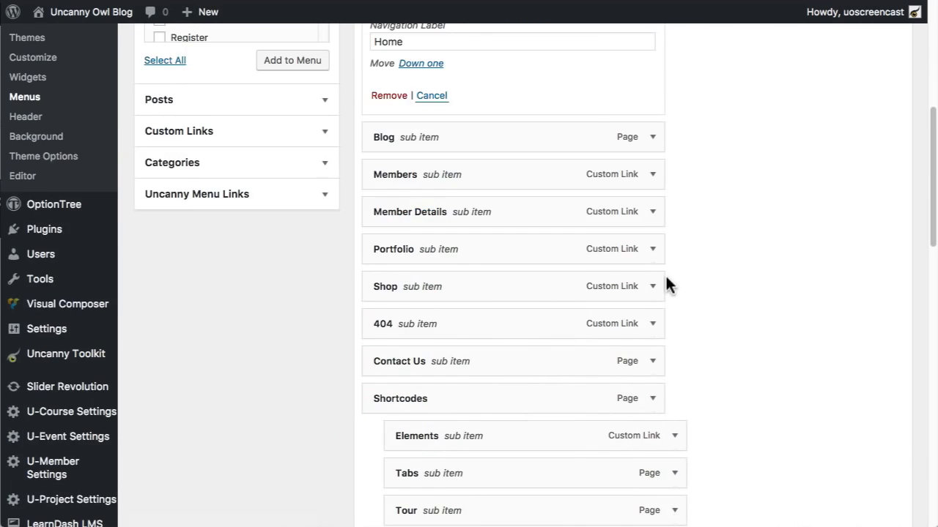
scroll(688, 289, down, 8)
scroll(720, 315, up, 12)
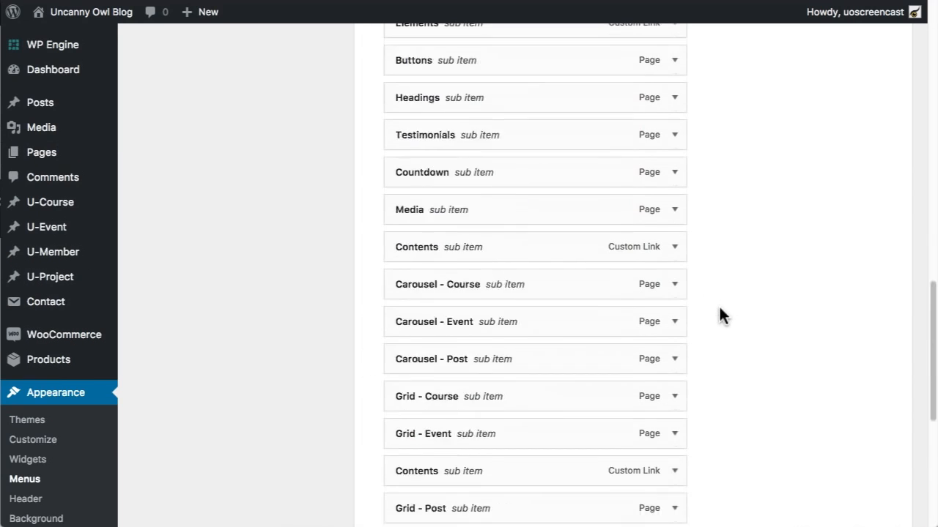
scroll(719, 305, up, 3)
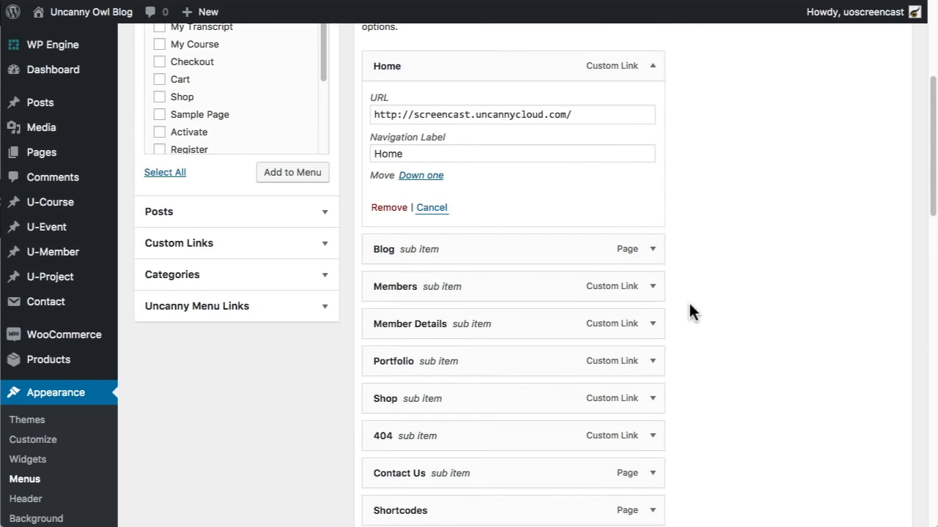
click(653, 249)
click(387, 379)
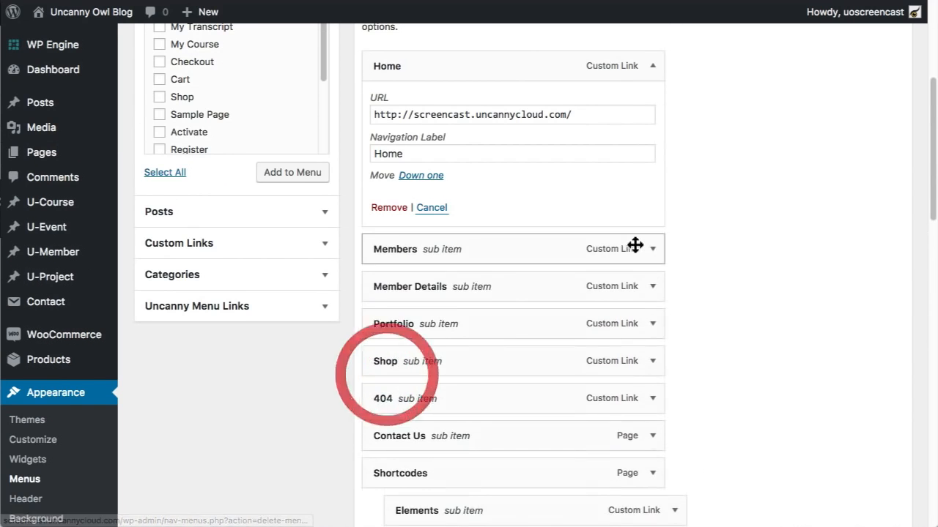
click(653, 246)
click(387, 330)
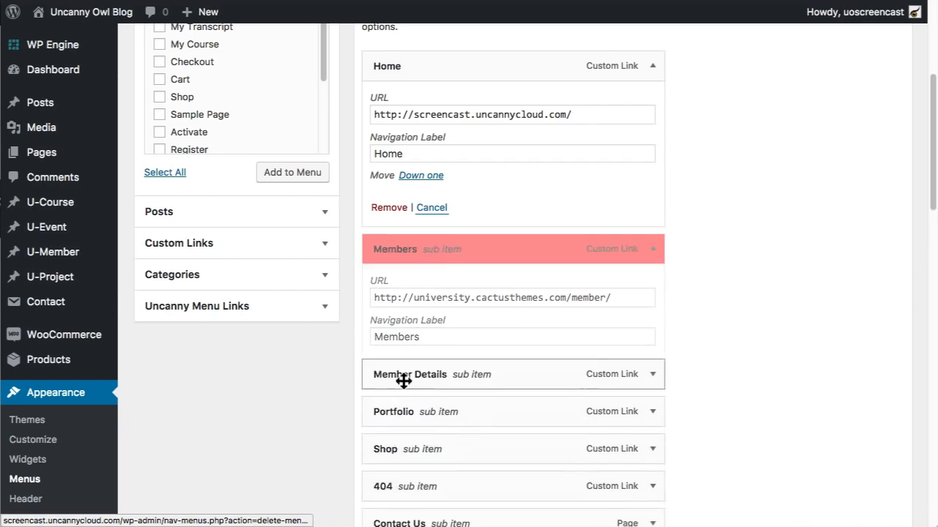
click(652, 253)
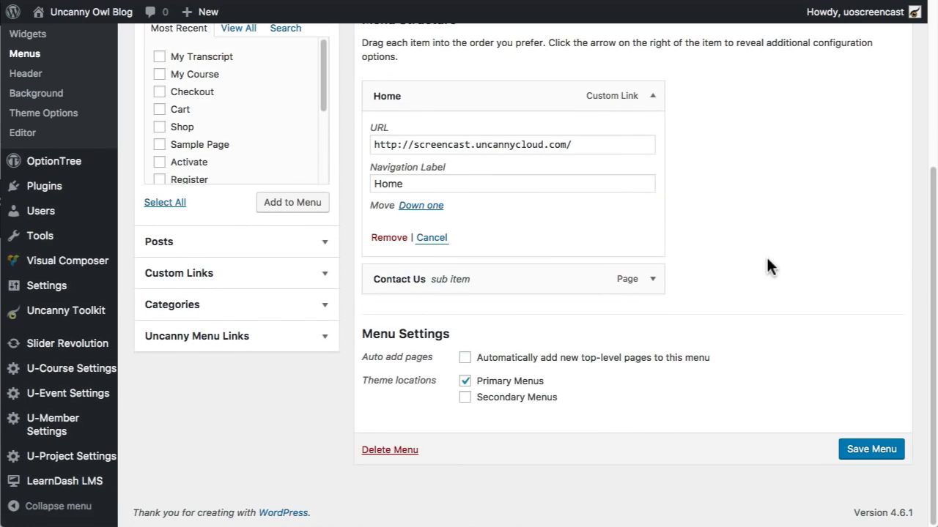
scroll(767, 256, up, 2)
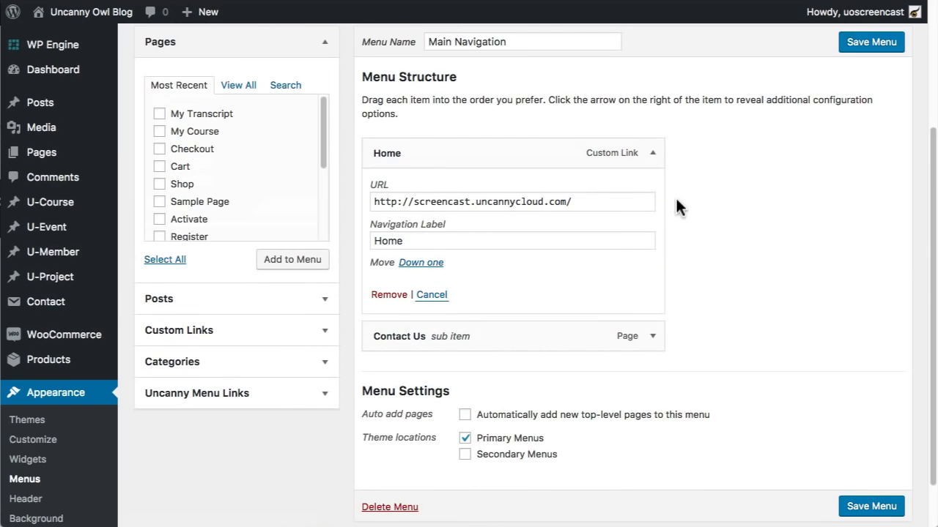
click(654, 154)
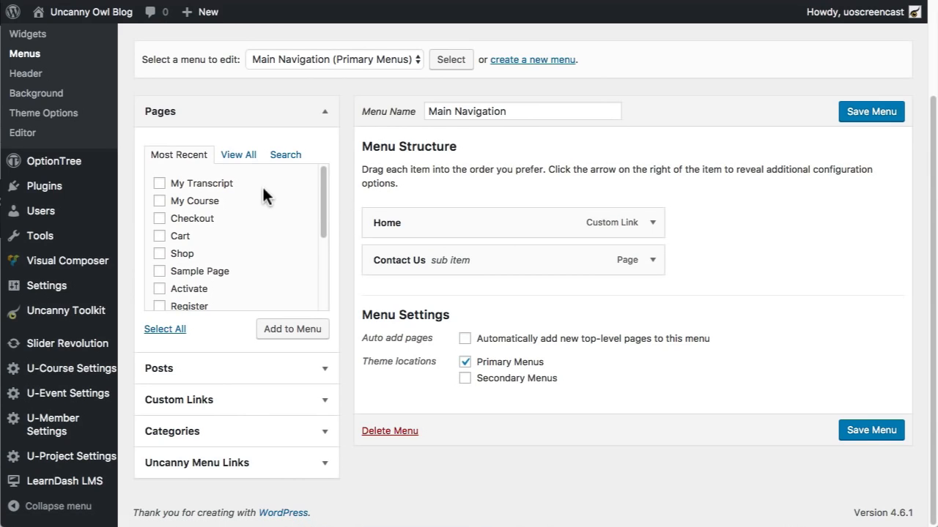
- Add the Uncanny Log In / Log Out link and the My Transcript and My Course pages to the Main Navigation menu
click(313, 463)
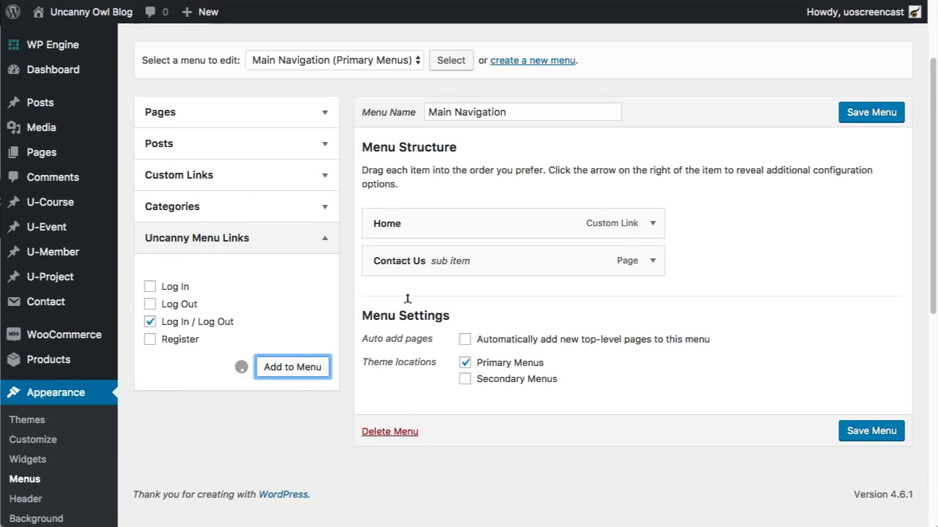
scroll(240, 329, up, 3)
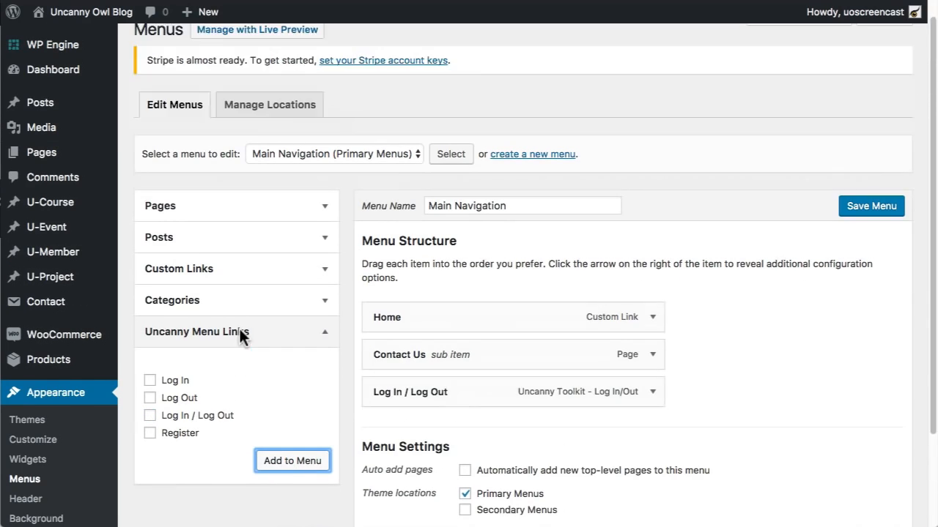
click(325, 209)
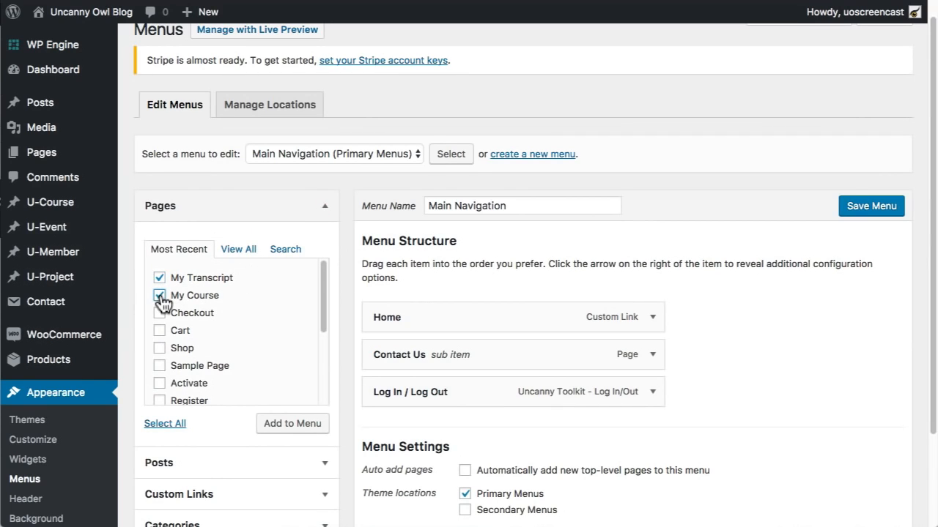
click(301, 424)
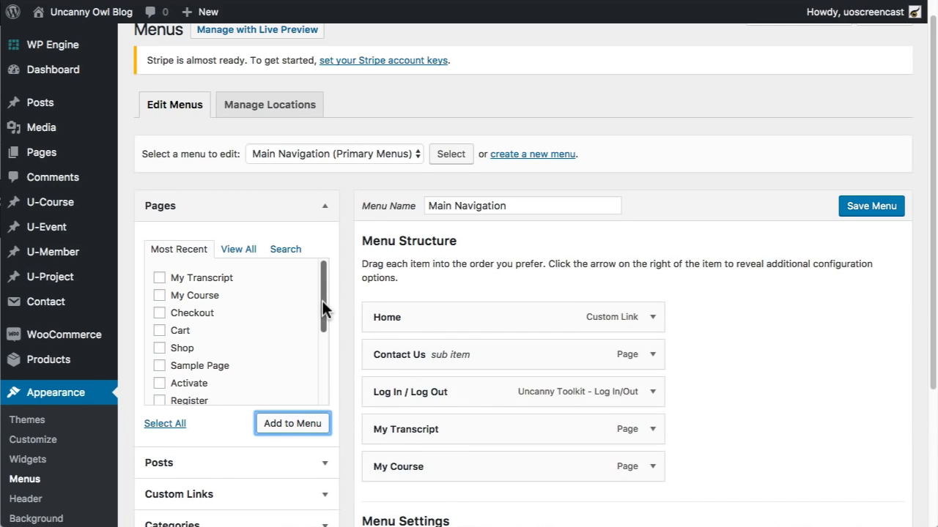
- Find the My Account page by searching the pages for "account" and add it to the Main Navigation menu
drag(323, 292, 253, 278)
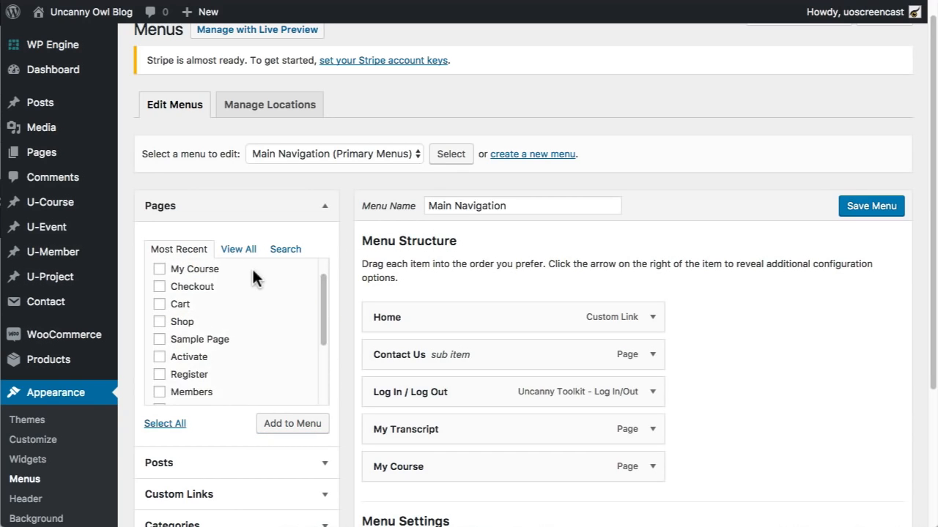
click(247, 249)
click(274, 250)
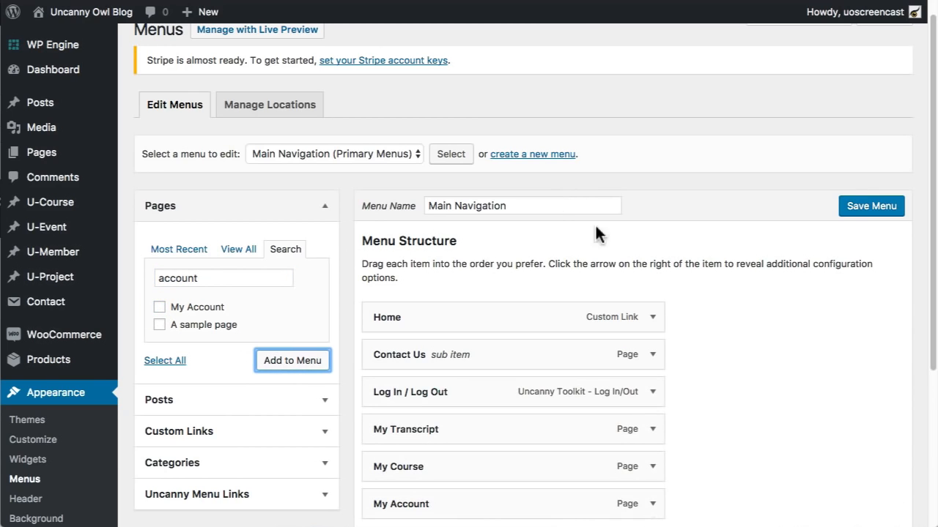
- Move My Course, My Transcript and My Account, in that order, between Home and Contact Us, and save the menu
scroll(730, 315, down, 3)
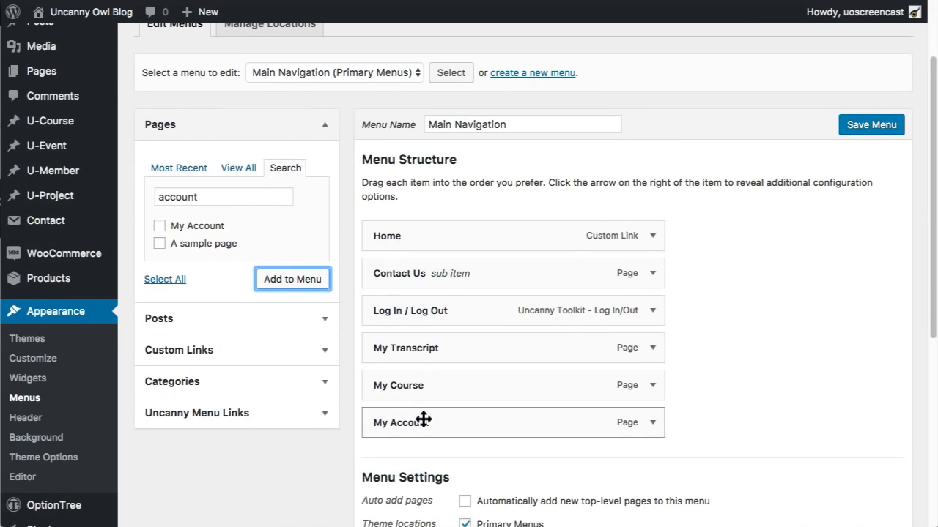
drag(398, 385, 391, 289)
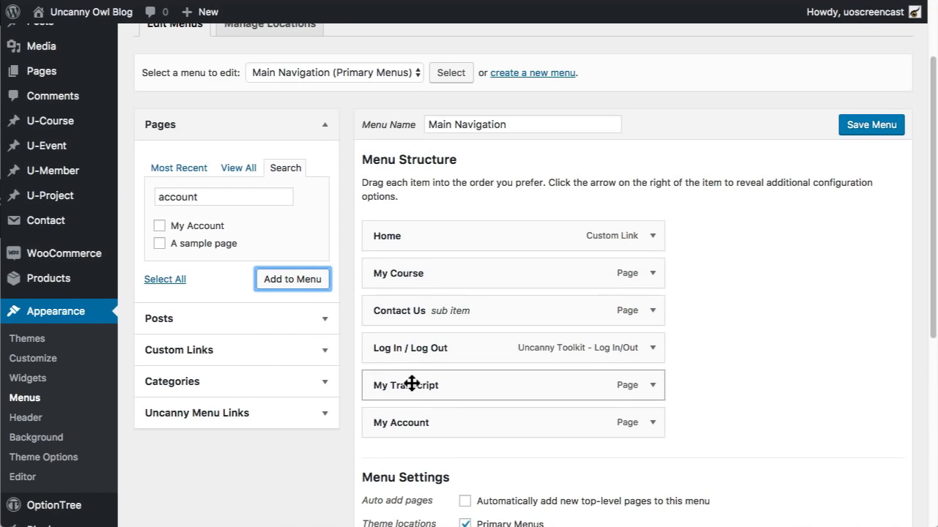
drag(412, 384, 443, 315)
drag(440, 426, 426, 357)
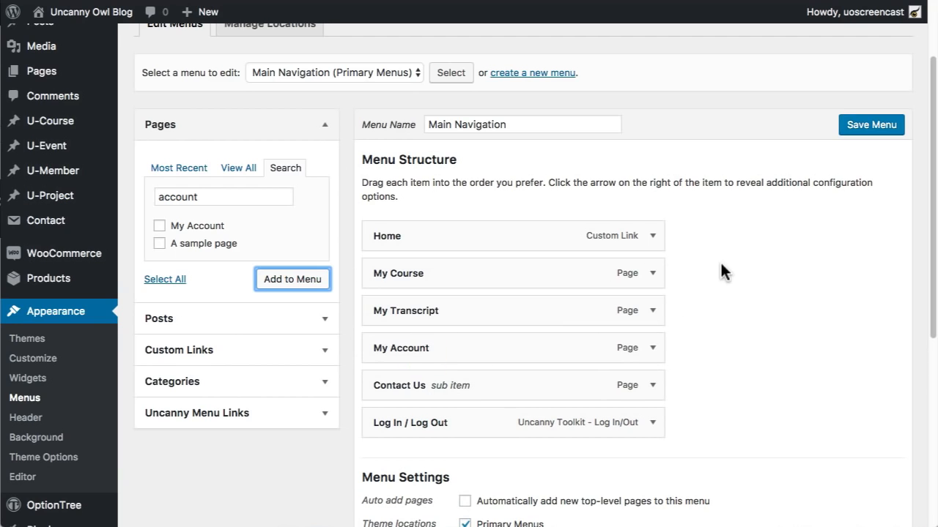
click(653, 272)
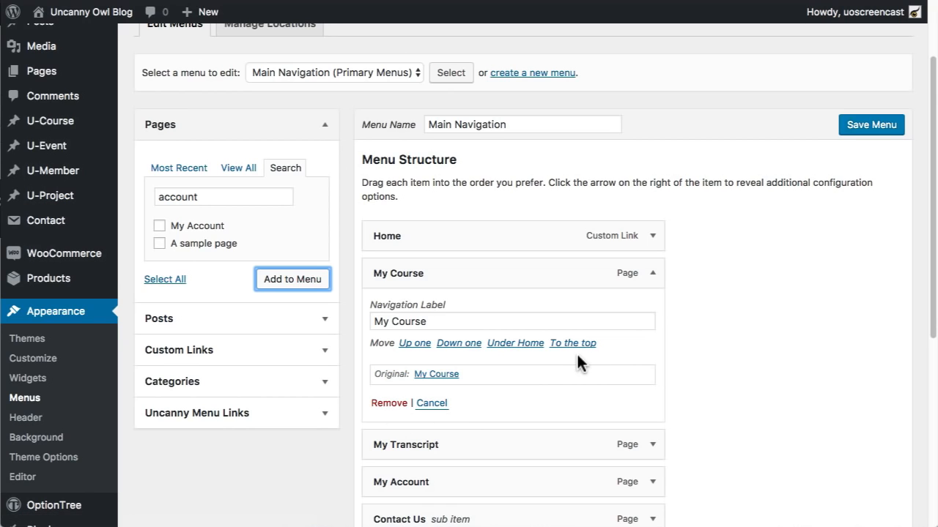
click(653, 273)
click(888, 129)
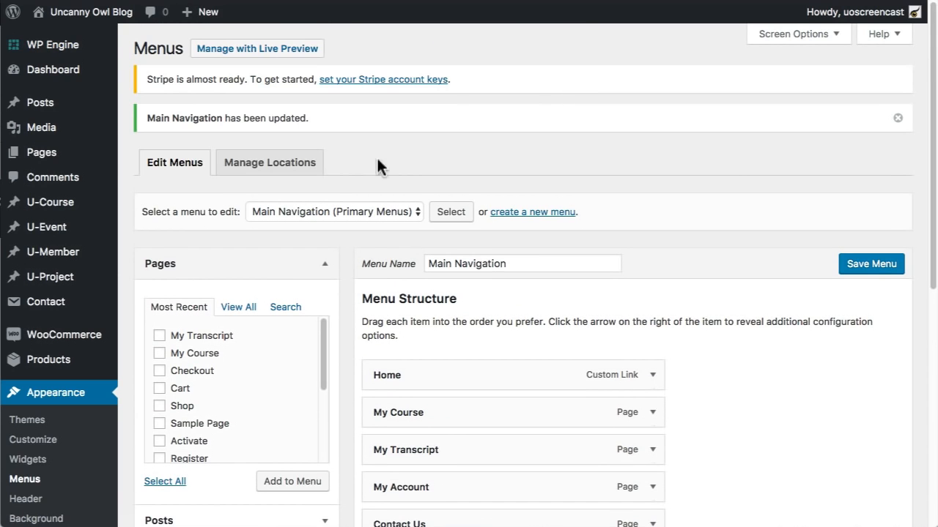
- Turn on the Menu Item Visibility module in the Uncanny Toolkit
scroll(60, 405, down, 6)
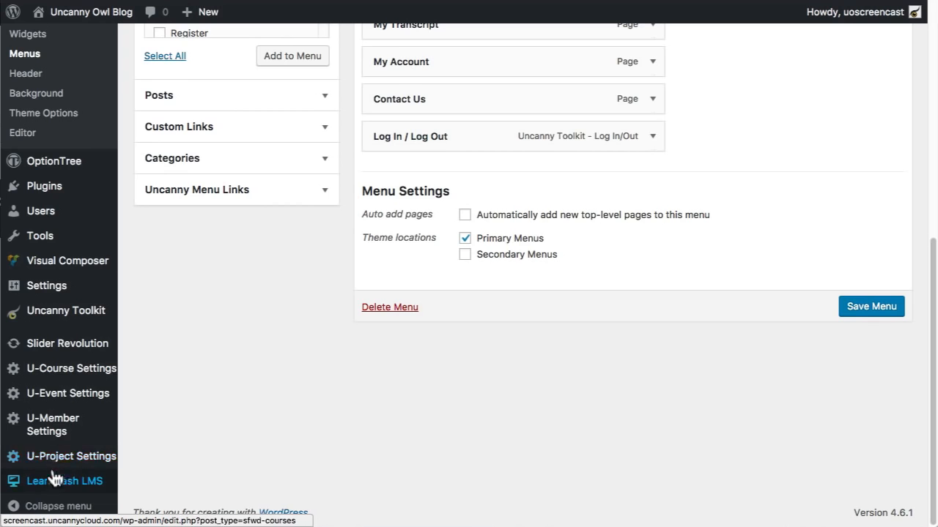
mouse_move(66, 312)
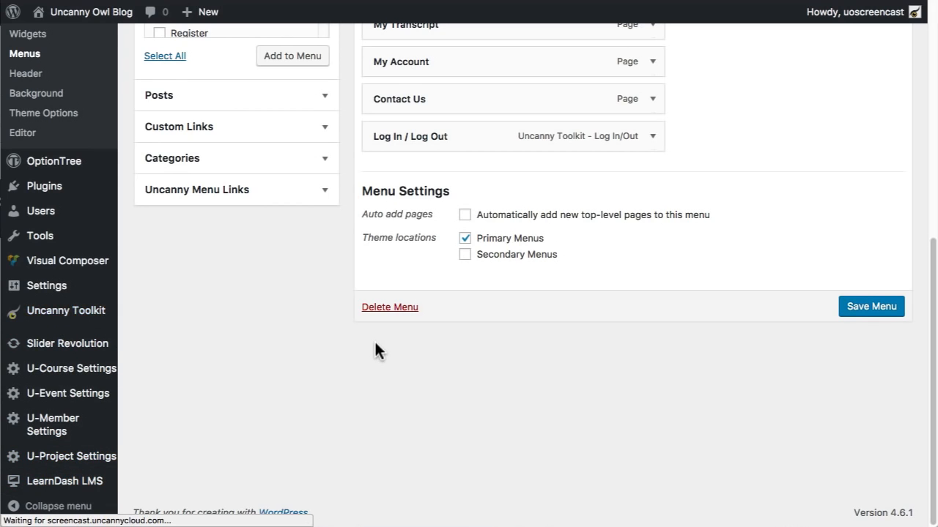
scroll(781, 213, down, 3)
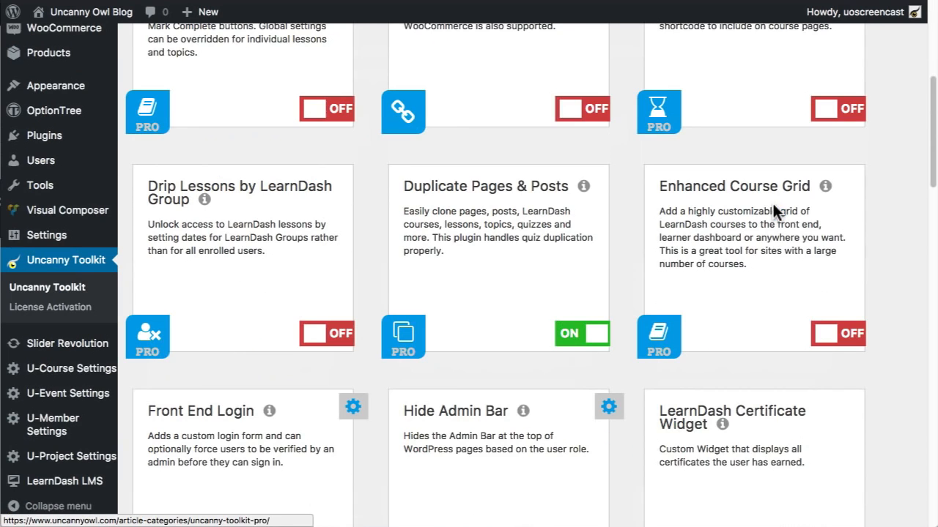
scroll(758, 277, down, 9)
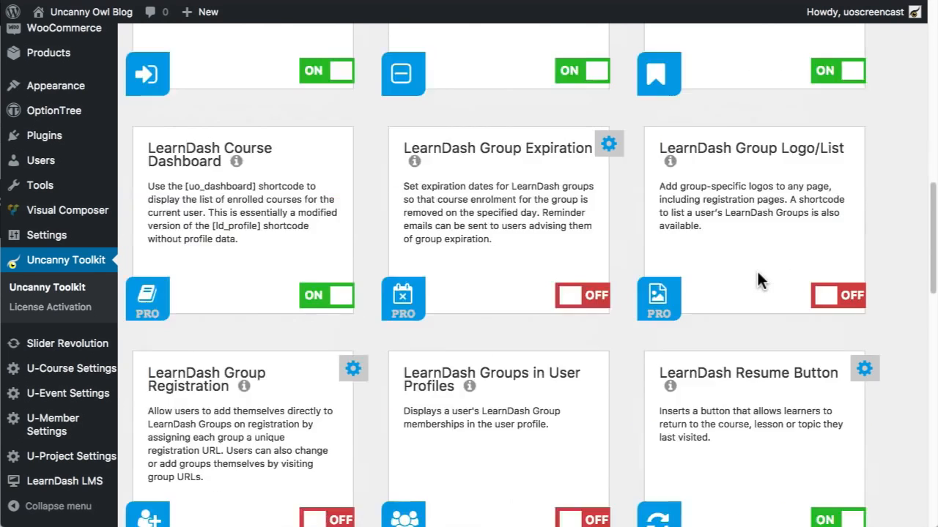
scroll(757, 269, down, 5)
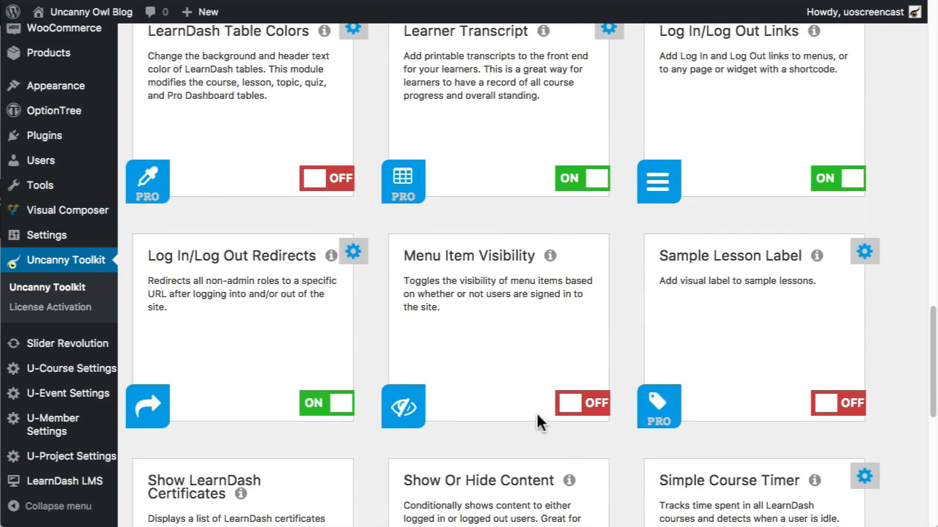
scroll(599, 414, down, 7)
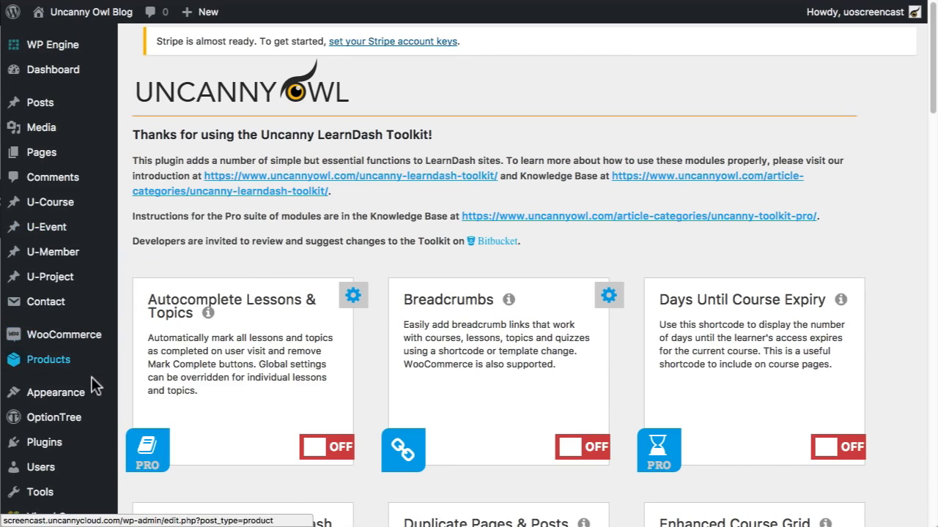
- Set the display mode of My Course, My Transcript and My Account to Logged In Users in the Main Navigation menu and save it
mouse_move(83, 400)
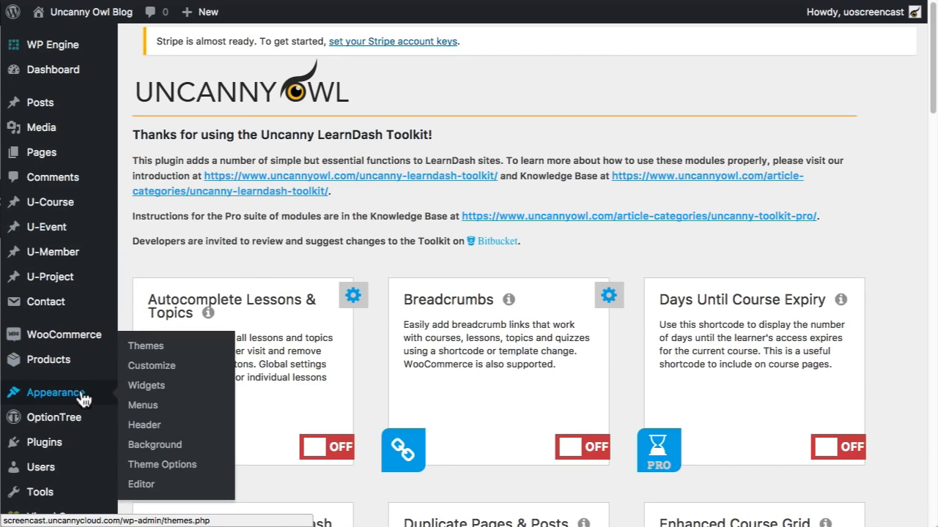
click(143, 406)
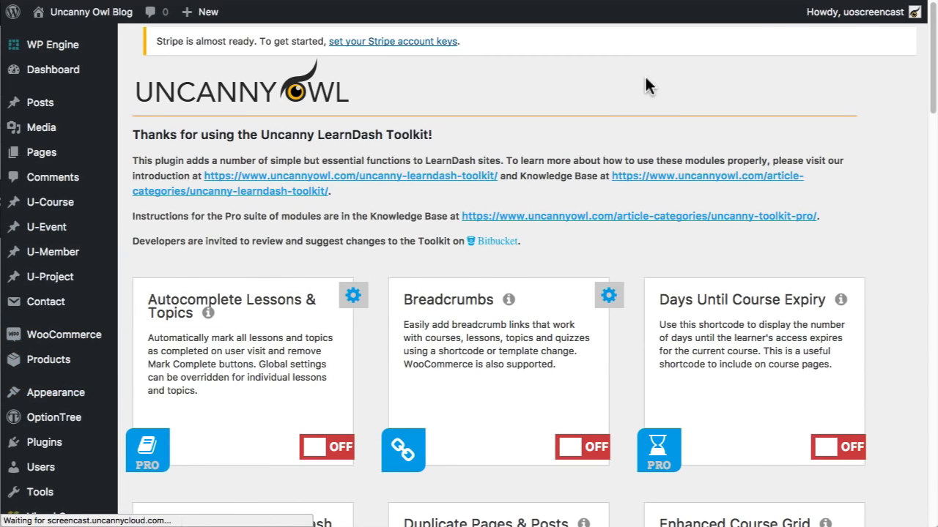
scroll(703, 282, down, 3)
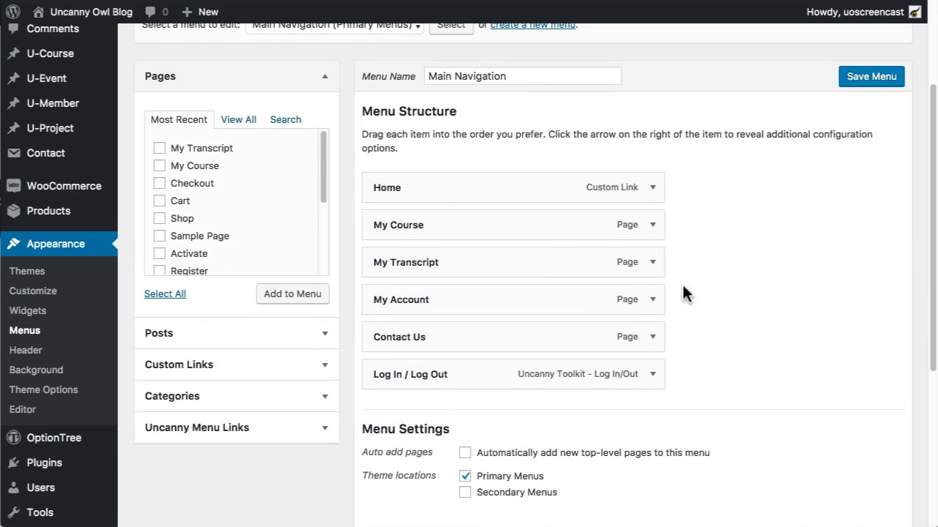
click(653, 225)
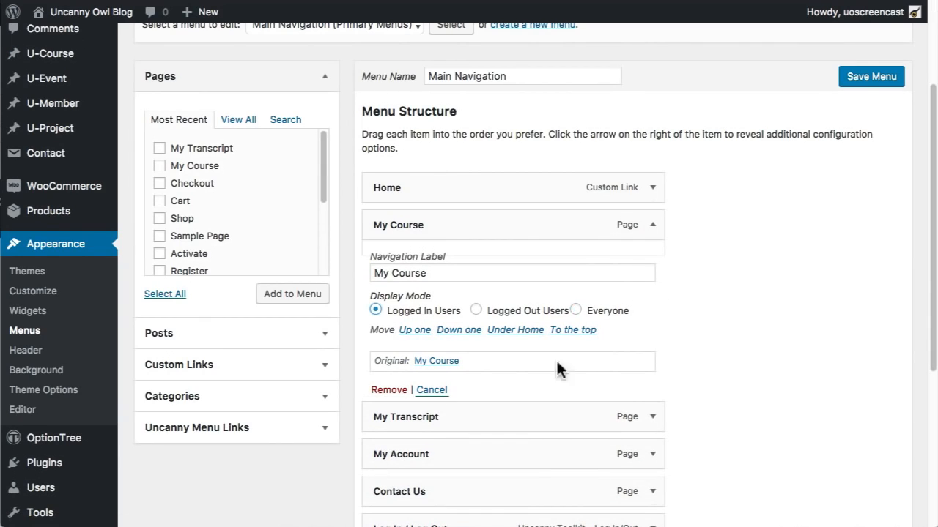
click(651, 417)
scroll(478, 396, down, 3)
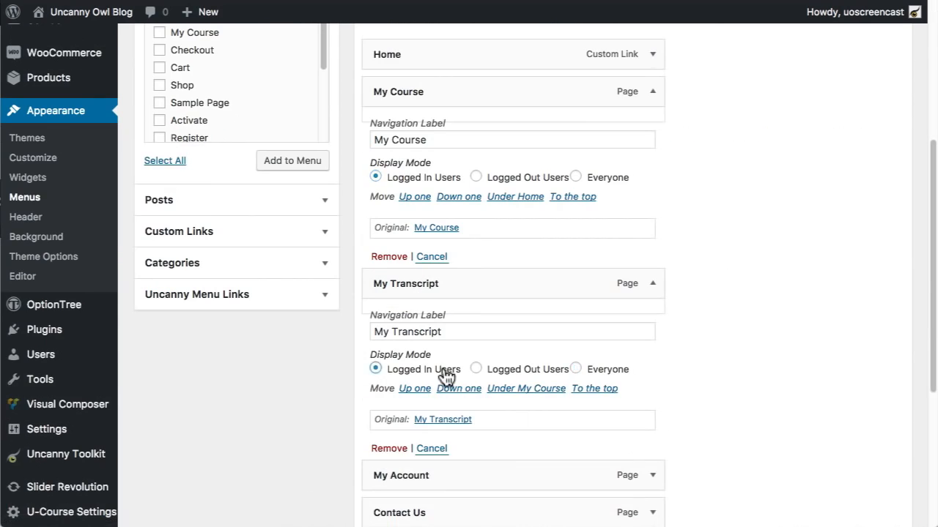
scroll(447, 376, down, 3)
click(655, 324)
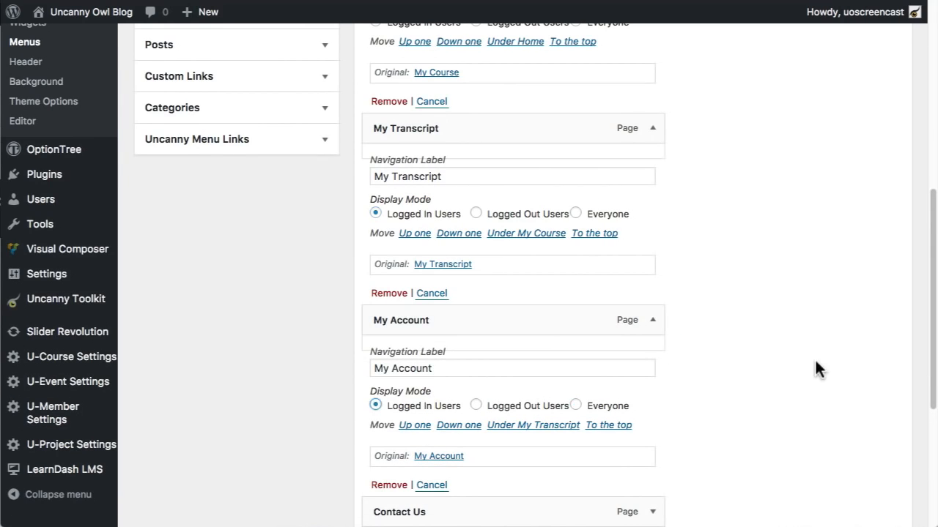
scroll(815, 361, down, 5)
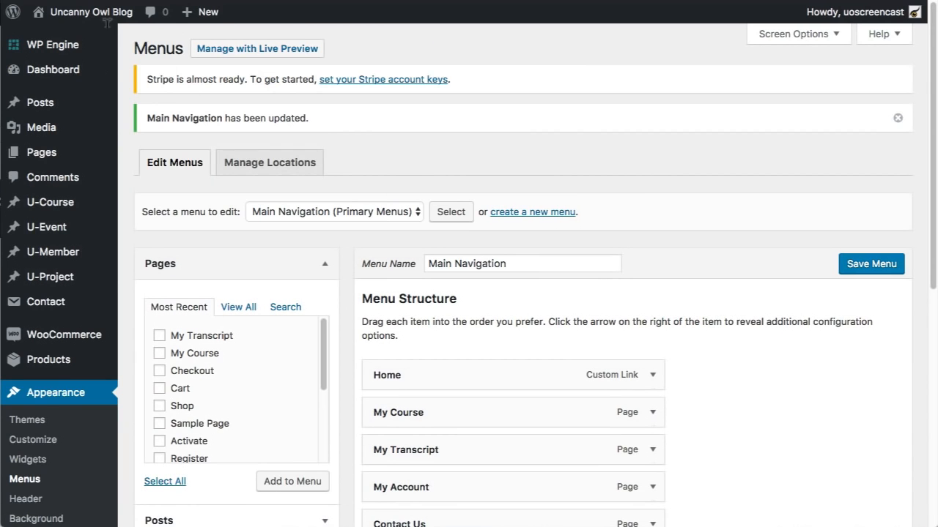
- Visit the site's front end and examine the My Transcript page's course table, summary bar and certificates widget
click(96, 11)
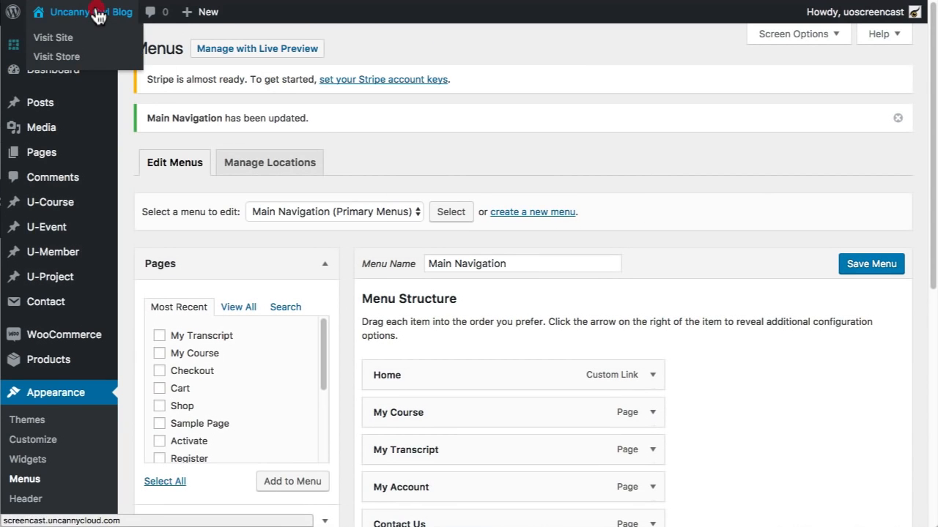
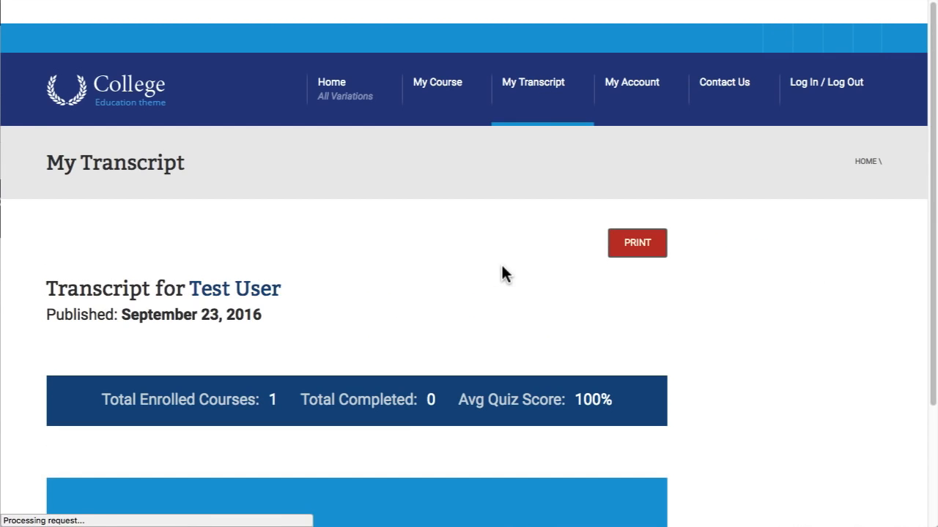
scroll(565, 268, down, 5)
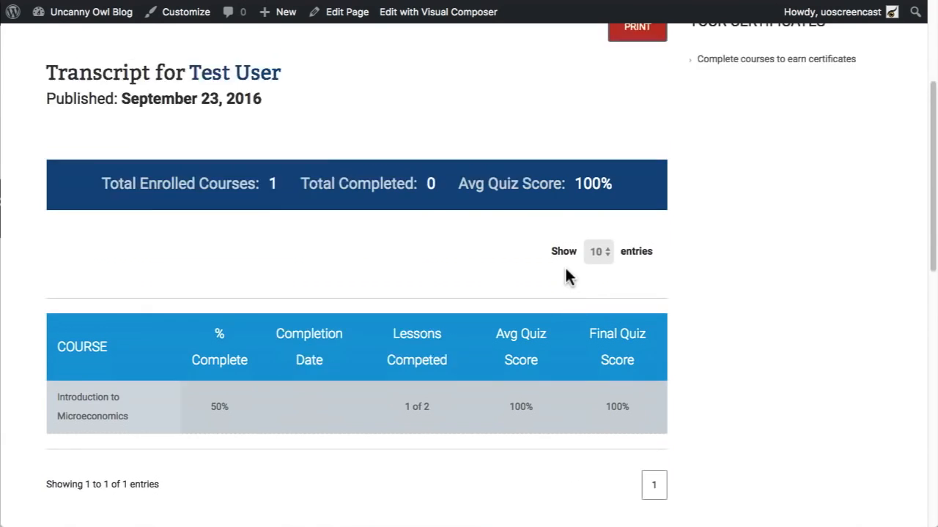
scroll(561, 300, up, 3)
scroll(571, 285, down, 3)
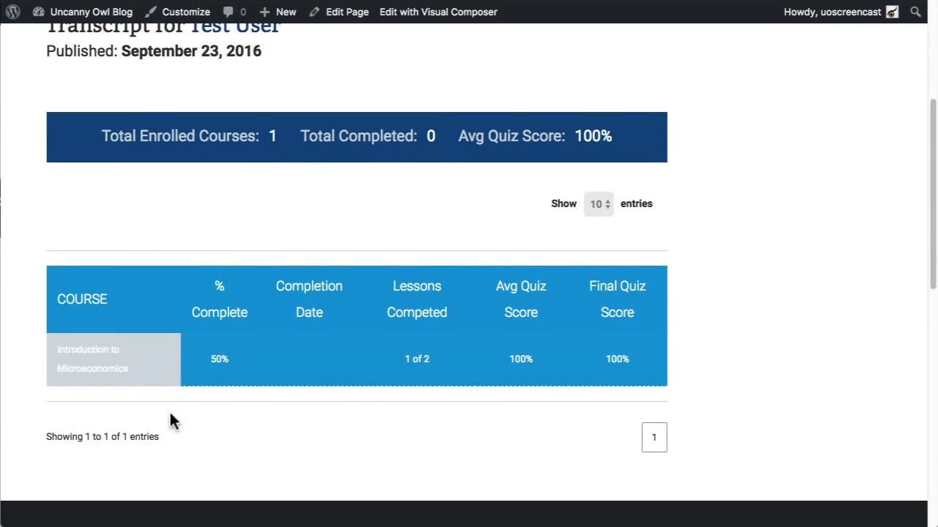
scroll(421, 425, up, 2)
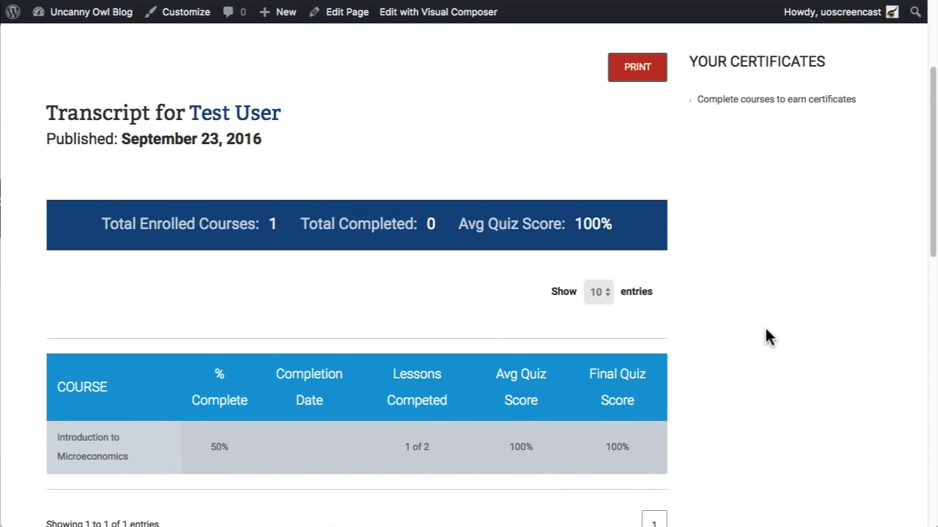
scroll(766, 336, down, 2)
scroll(841, 364, up, 4)
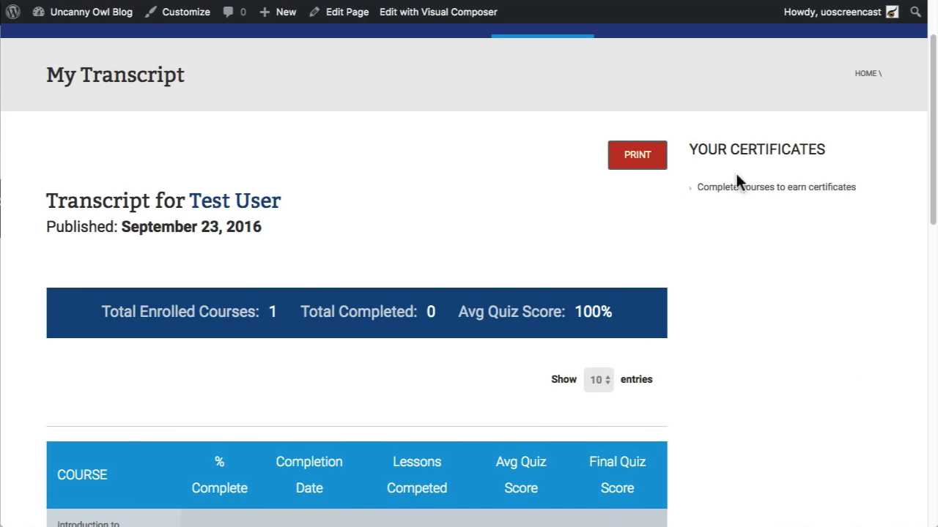
scroll(789, 219, up, 2)
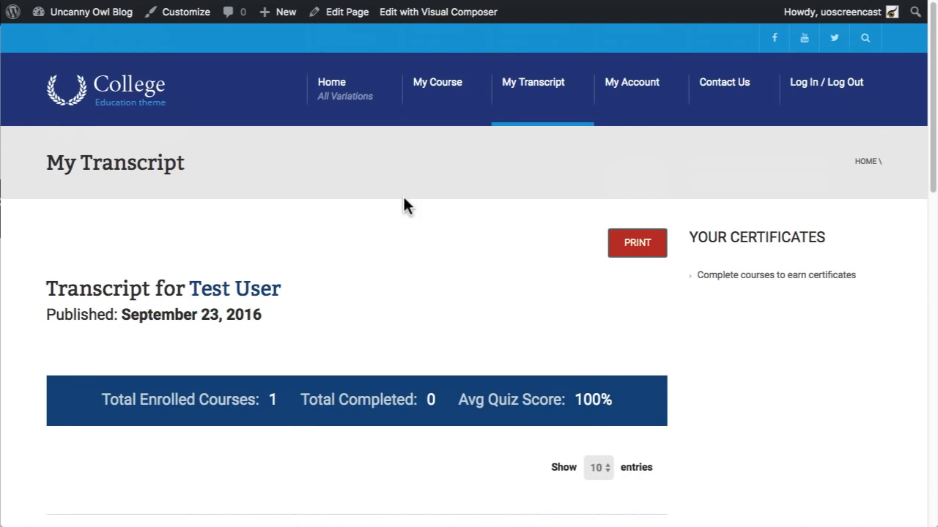
- Check the My Account page and its form for editing the password and account details
click(619, 110)
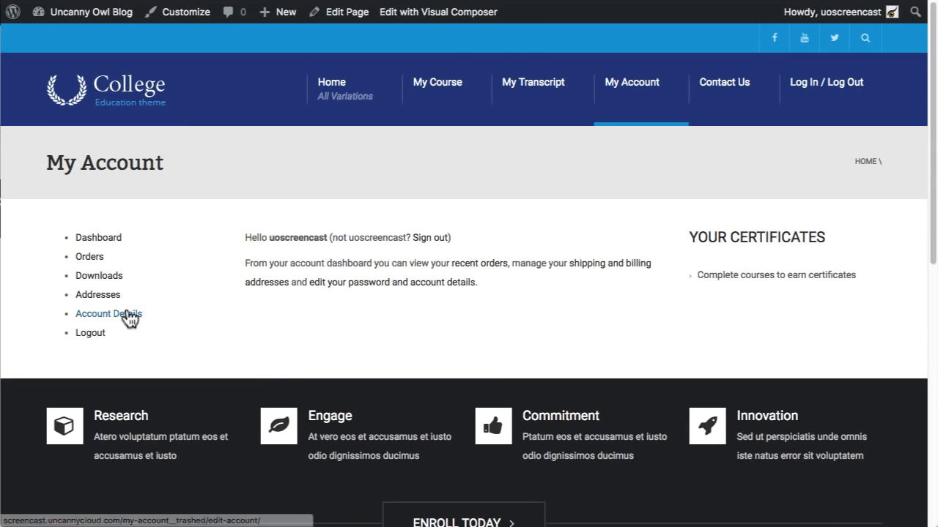
click(456, 284)
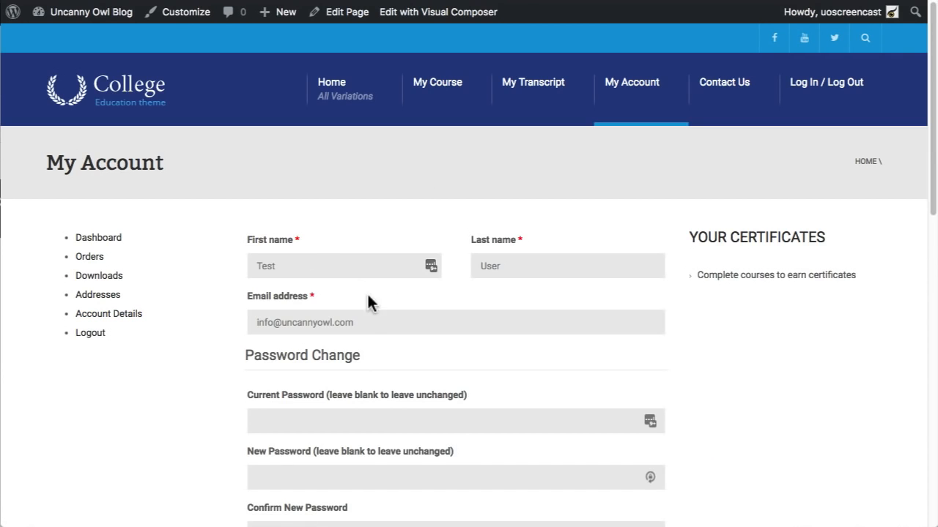
scroll(213, 366, down, 2)
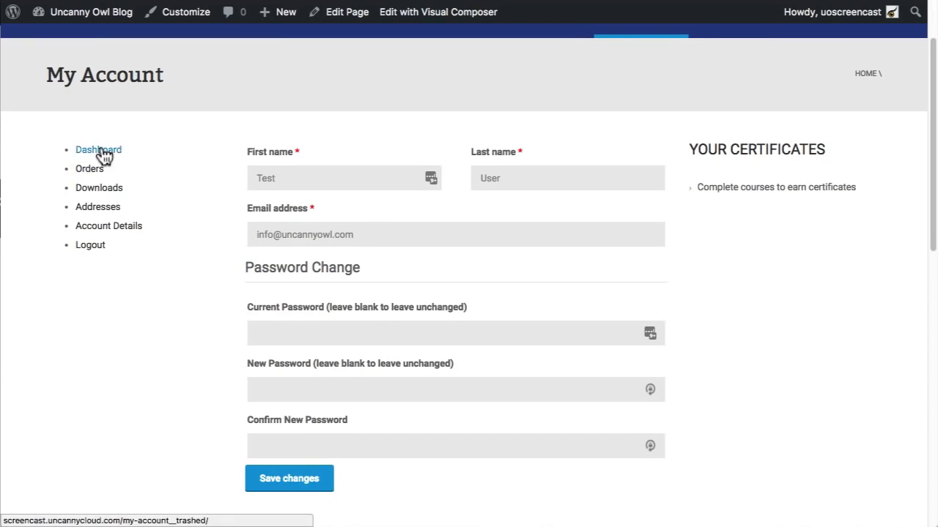
scroll(198, 249, up, 2)
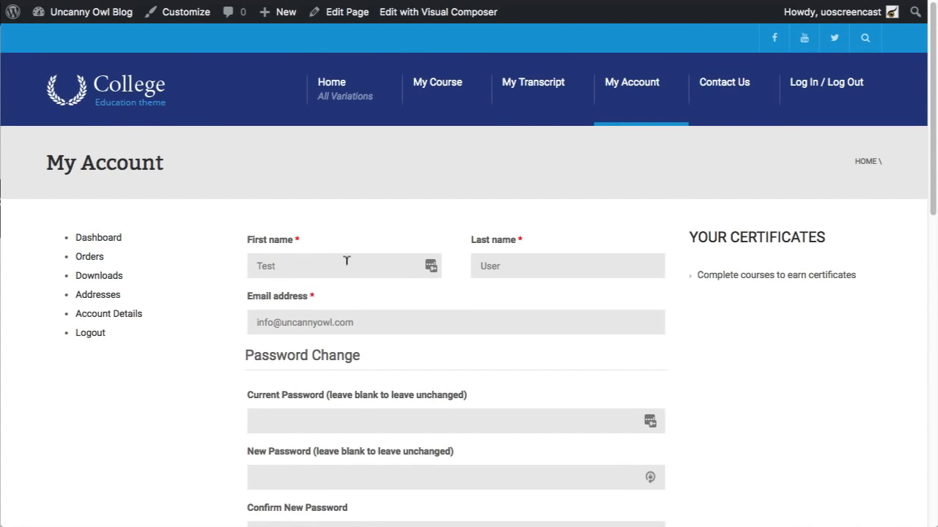
- Check the Contact Us page's form, map and footer on the front end
click(720, 104)
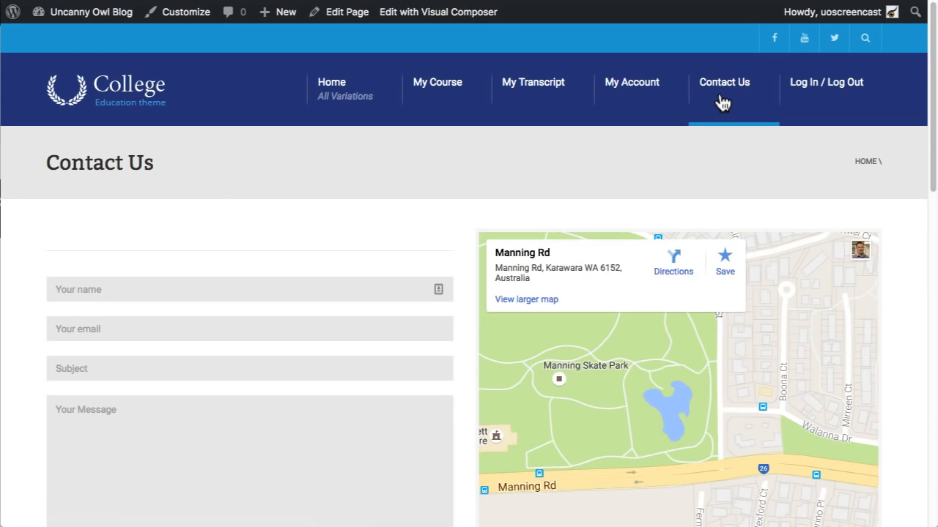
scroll(256, 236, down, 6)
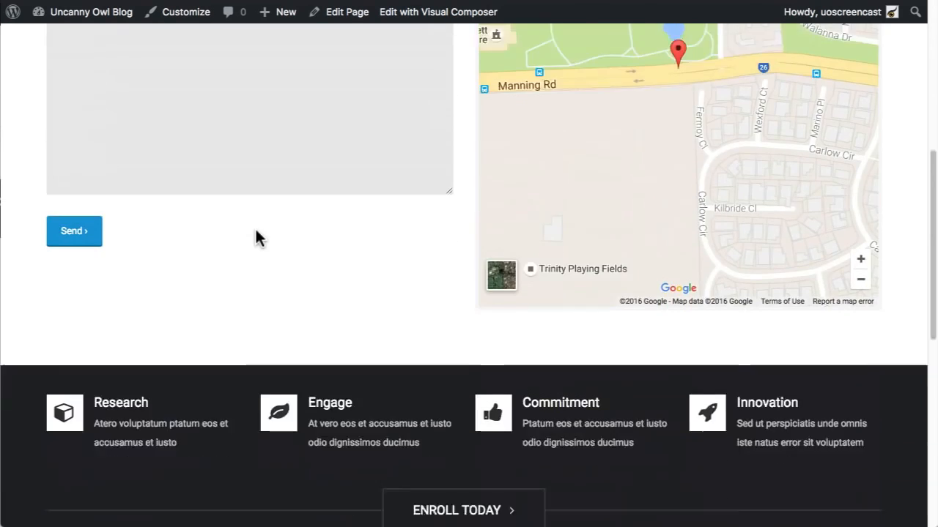
scroll(258, 243, up, 6)
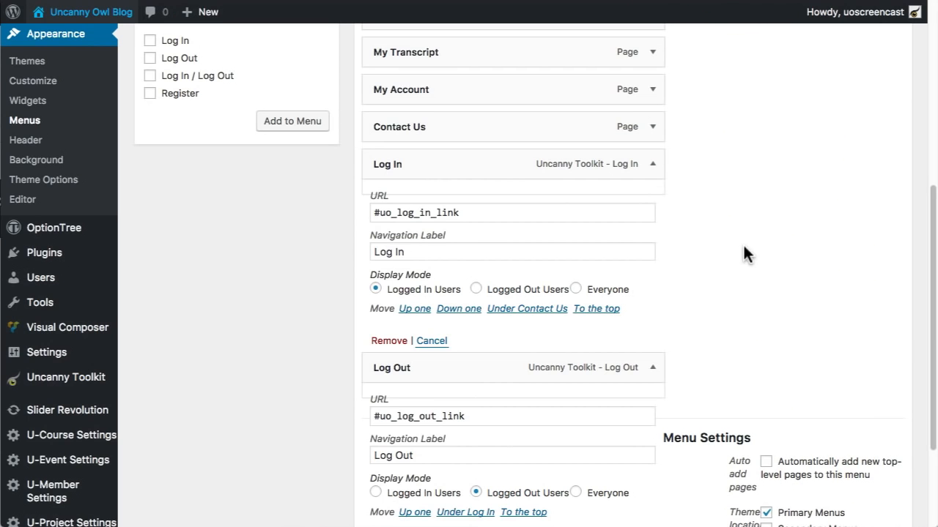
- Set the Log In item's display mode to Logged Out Users and the Log Out item's to Logged In Users, and save the menu
scroll(743, 244, up, 1)
scroll(302, 191, up, 1)
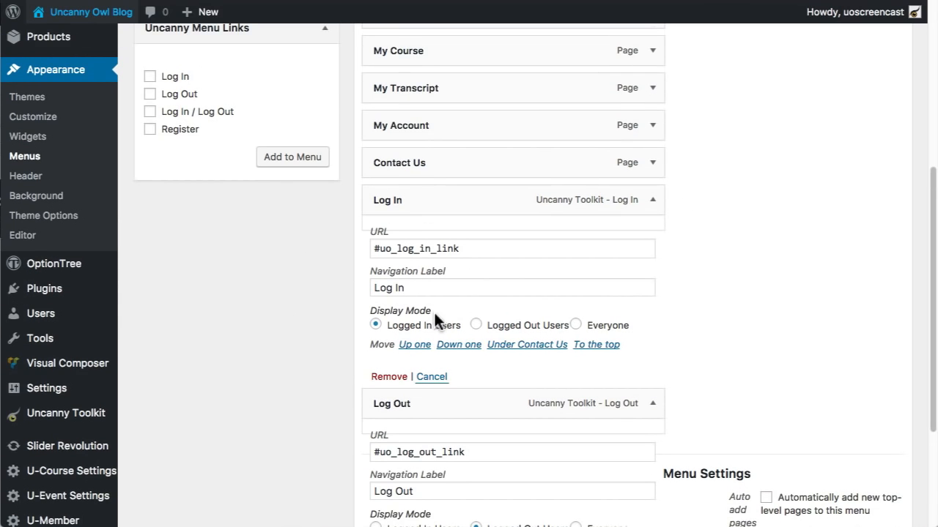
scroll(656, 338, down, 3)
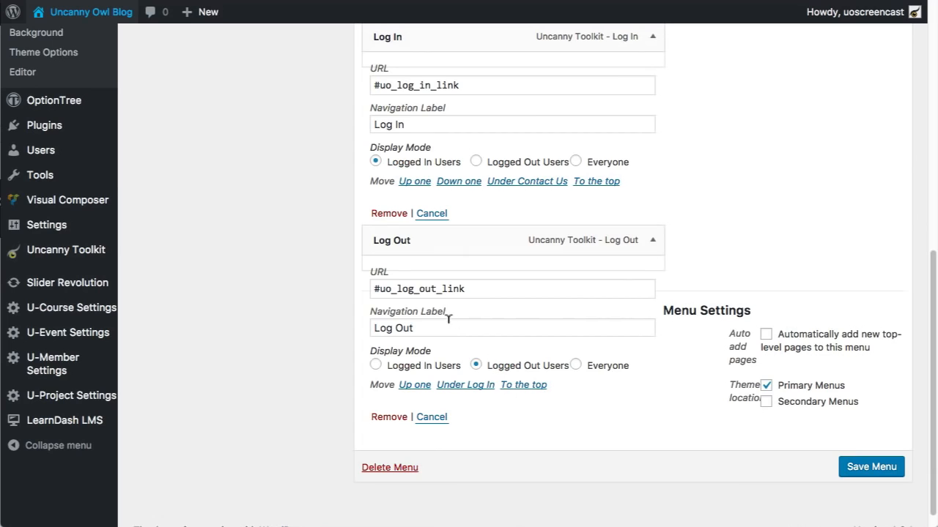
scroll(630, 439, up, 1)
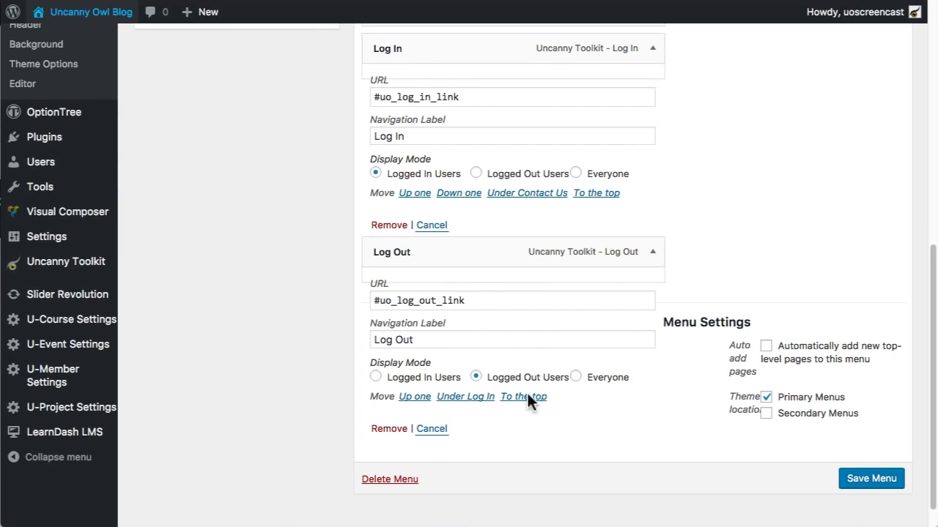
click(426, 379)
click(480, 174)
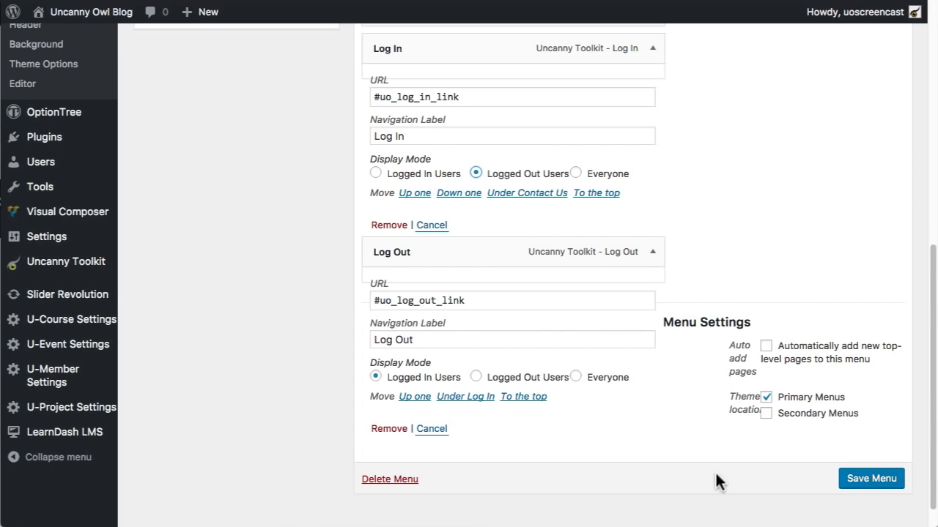
click(868, 480)
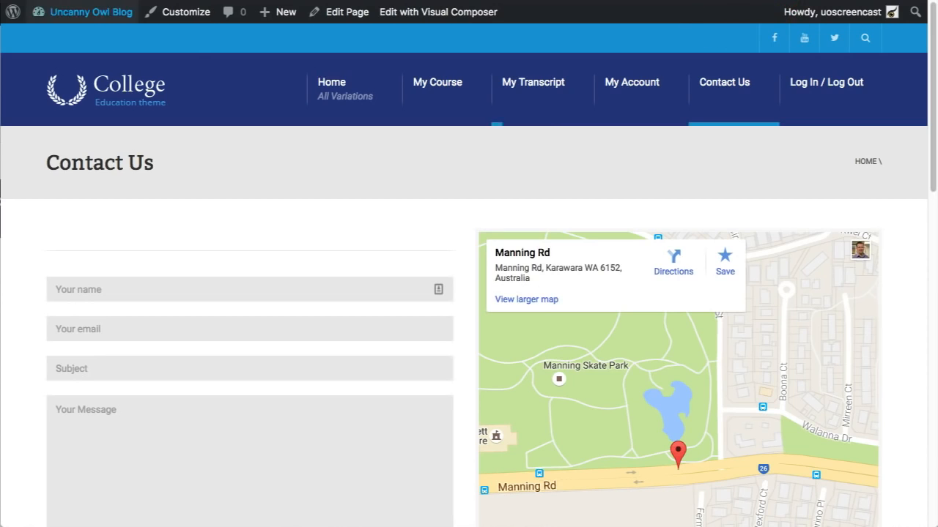
- Check the site's home page, return to the admin dashboard and open the form for uploading a new plugin
click(56, 0)
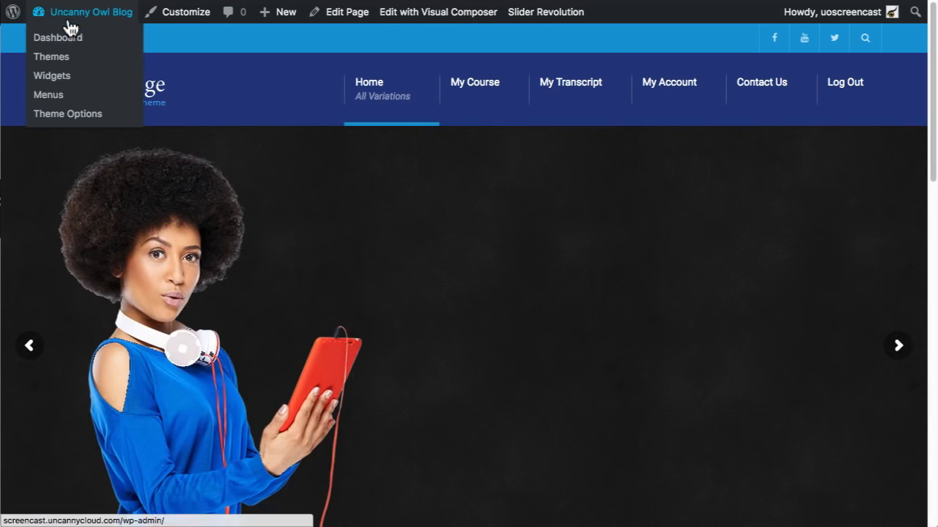
click(76, 23)
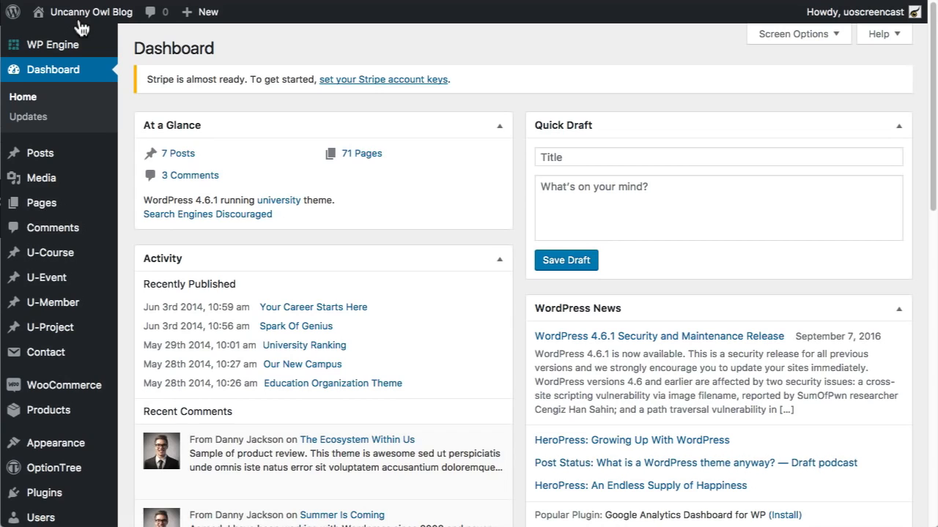
mouse_move(92, 370)
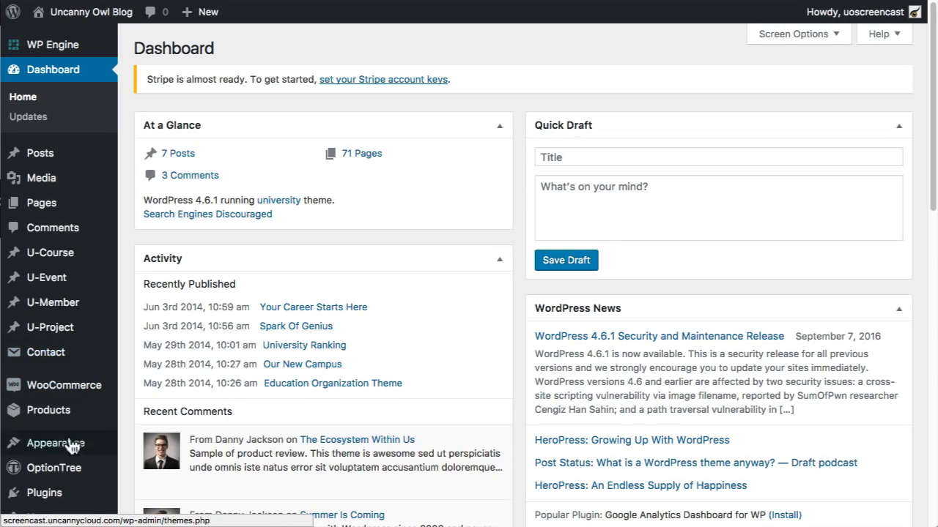
mouse_move(58, 495)
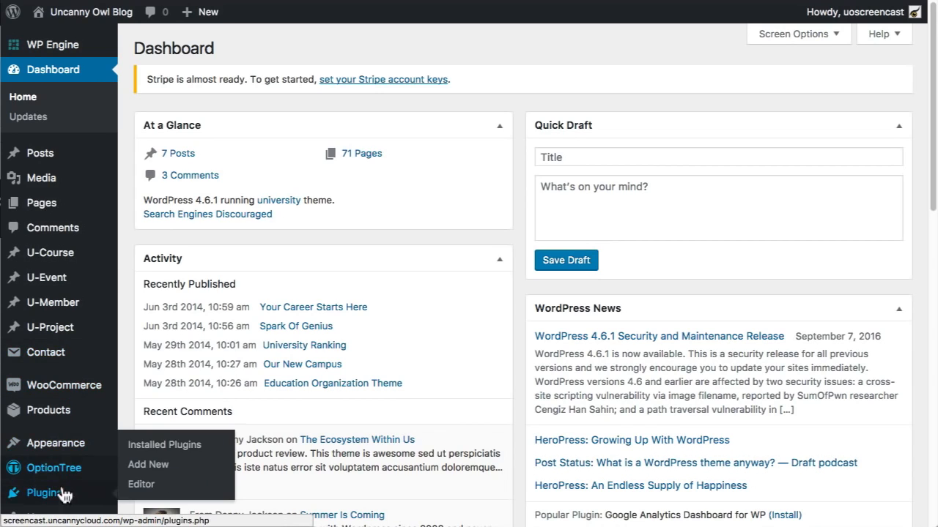
click(157, 466)
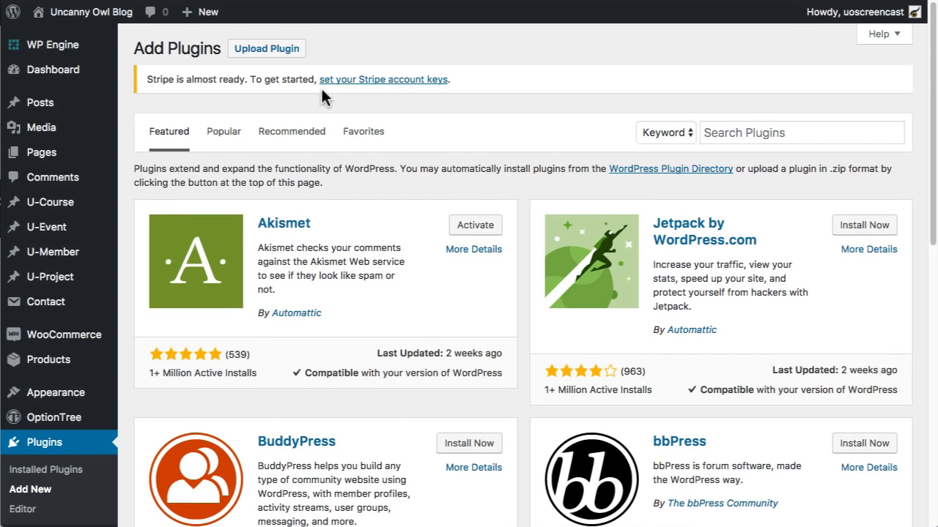
click(272, 47)
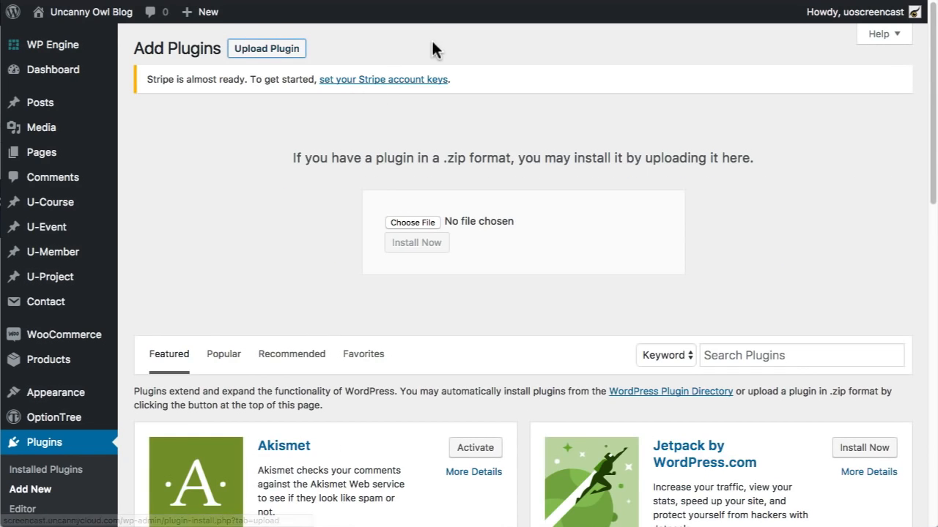
- Upload learndash_woocommerce-v1.2.zip from the Screencast folder, and install and activate the plugin
click(415, 222)
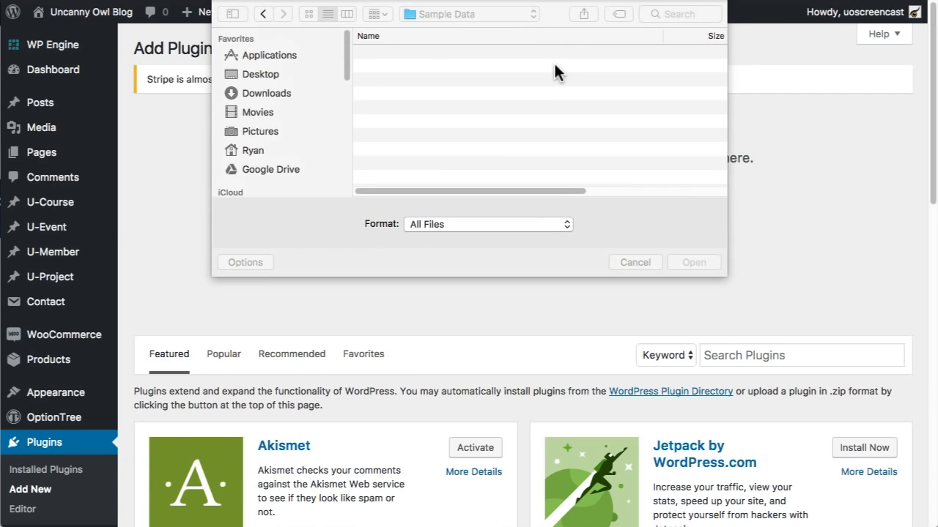
click(462, 11)
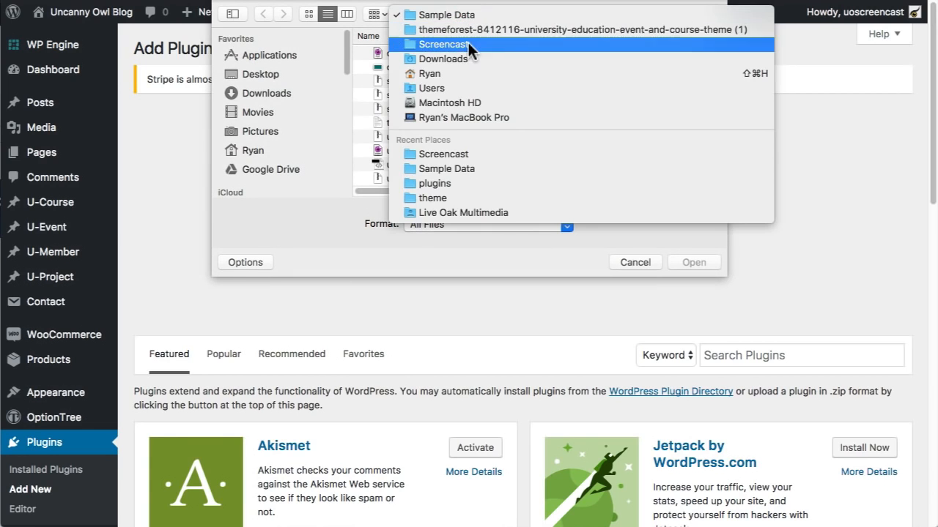
click(455, 41)
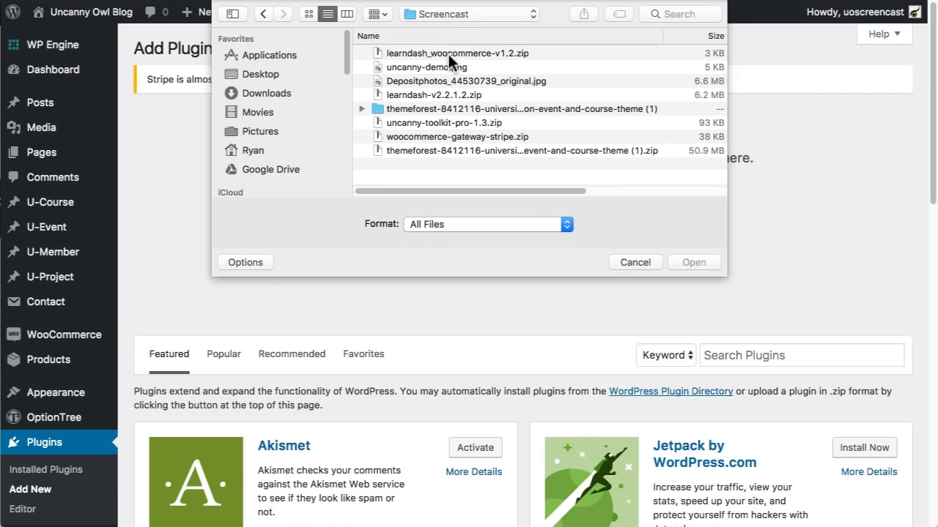
click(442, 52)
click(691, 262)
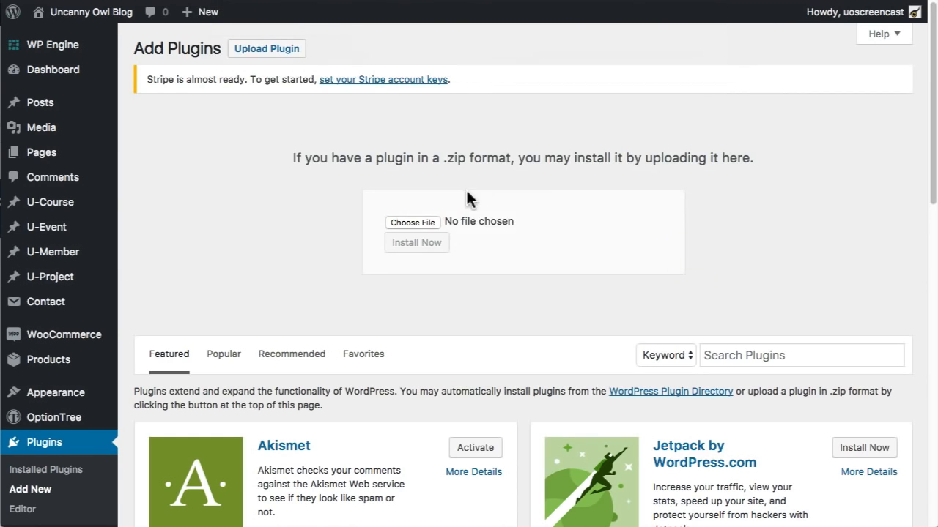
click(423, 245)
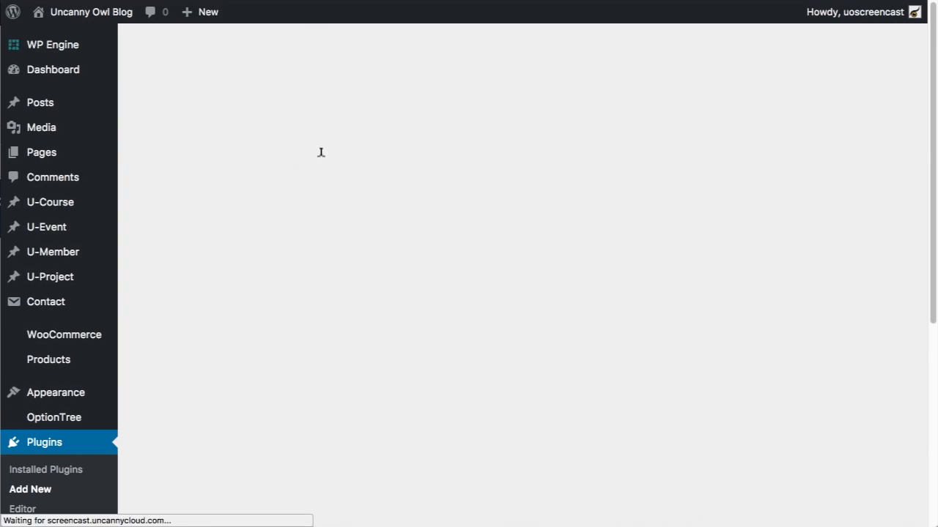
click(156, 189)
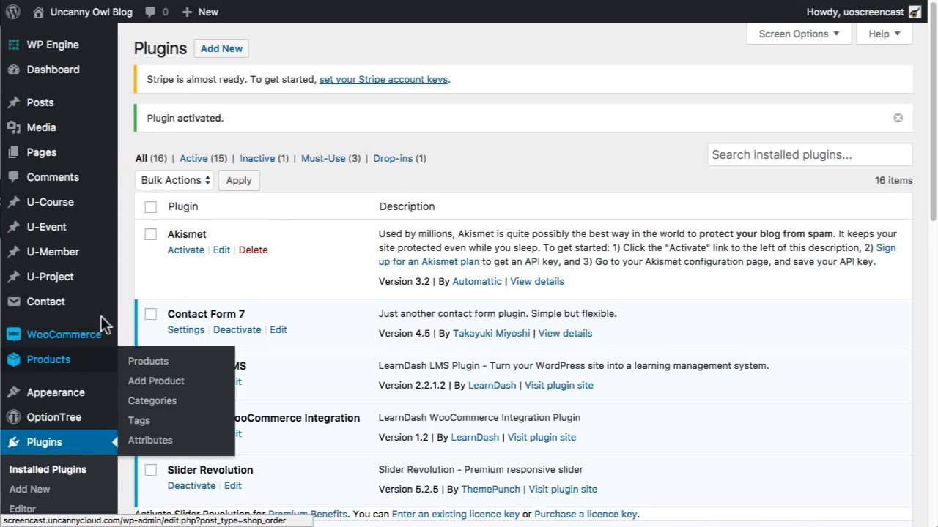
- Start a new WooCommerce product named "Intro to Microeconomics"
click(156, 382)
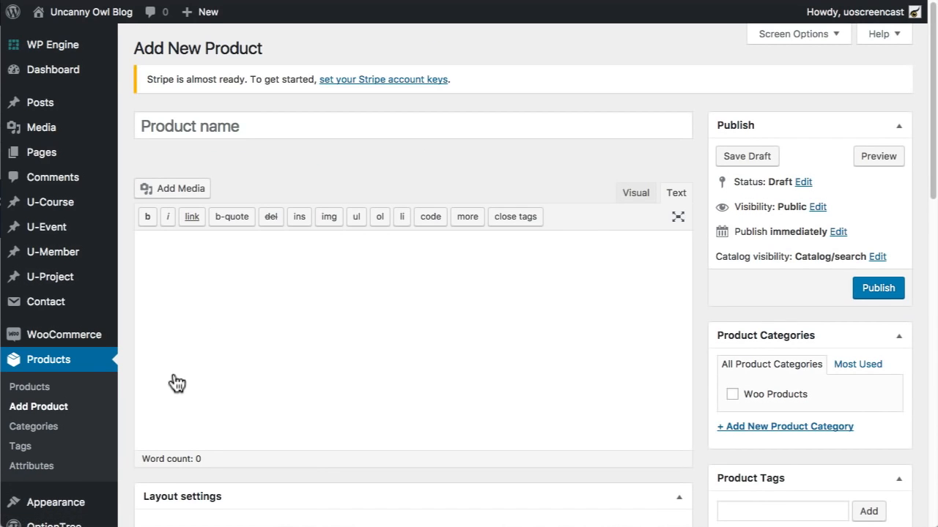
click(236, 119)
text(I)
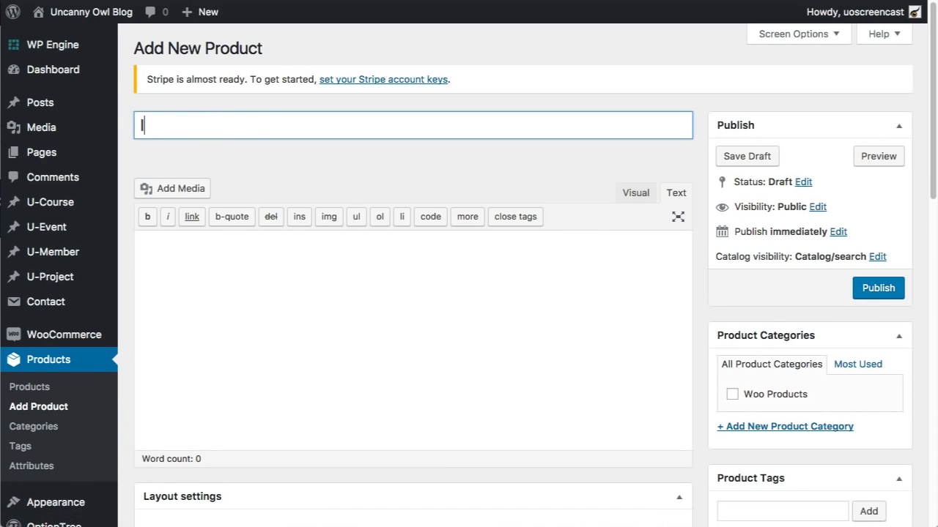
text(ntro to Microecoo)
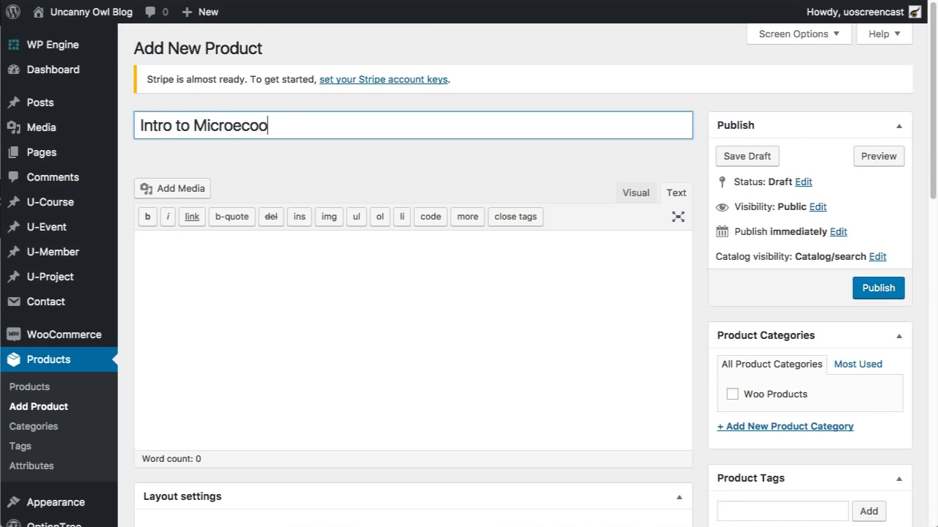
key(BackSpace)
text(nomics)
key(BackSpace)
key(BackSpace)
key(BackSpace)
key(BackSpace)
text(mics)
- Write the product's main description as "This is where information about the course would go."
click(307, 245)
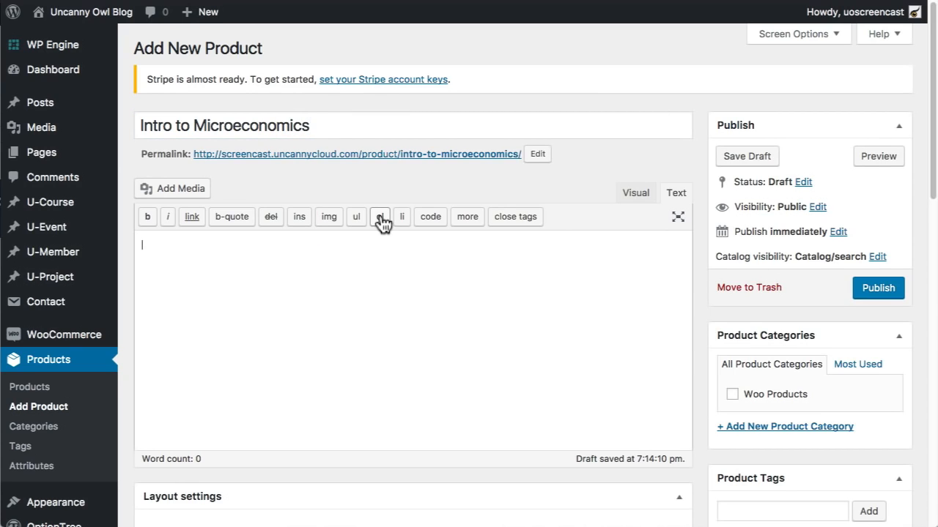
text(This is where info)
key(BackSpace)
text(formation )
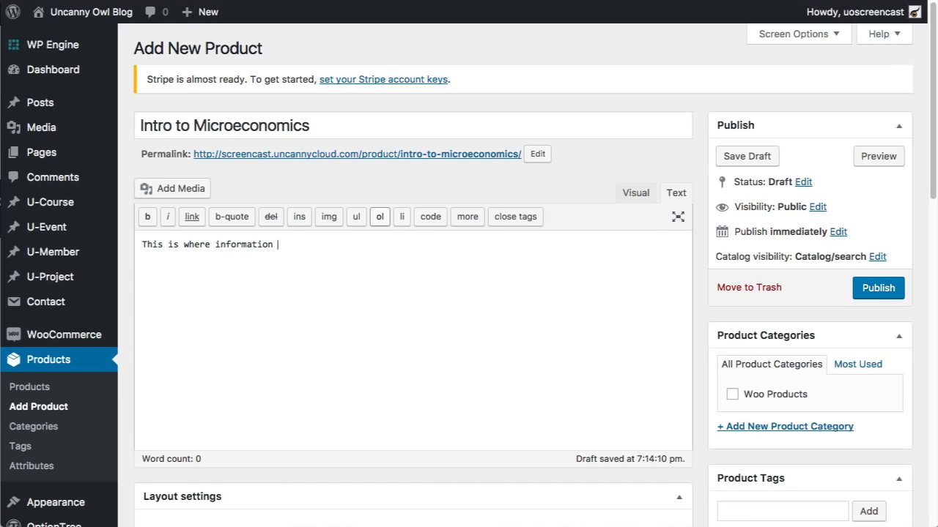
text(about the course would go.)
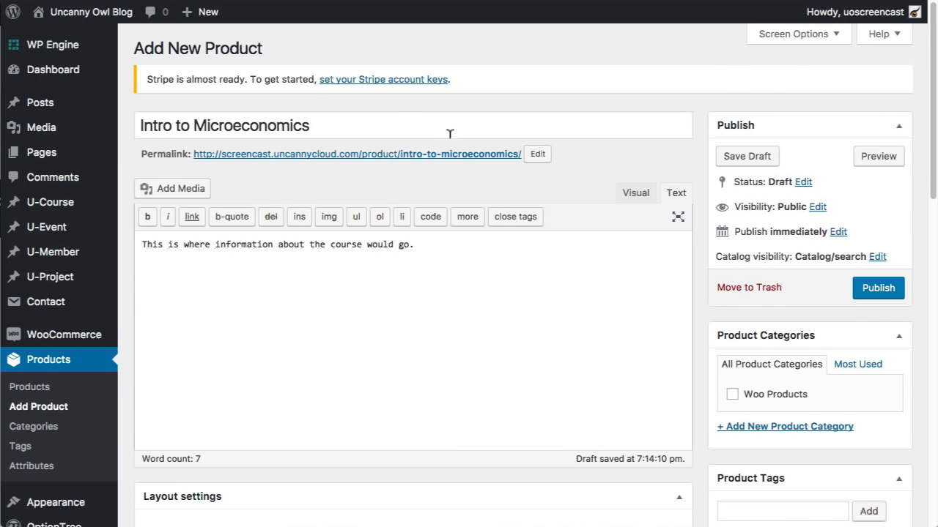
- Hide the Revolution Slider Options, Product Categories and Product Gallery boxes on the product editing screen
scroll(538, 220, down, 3)
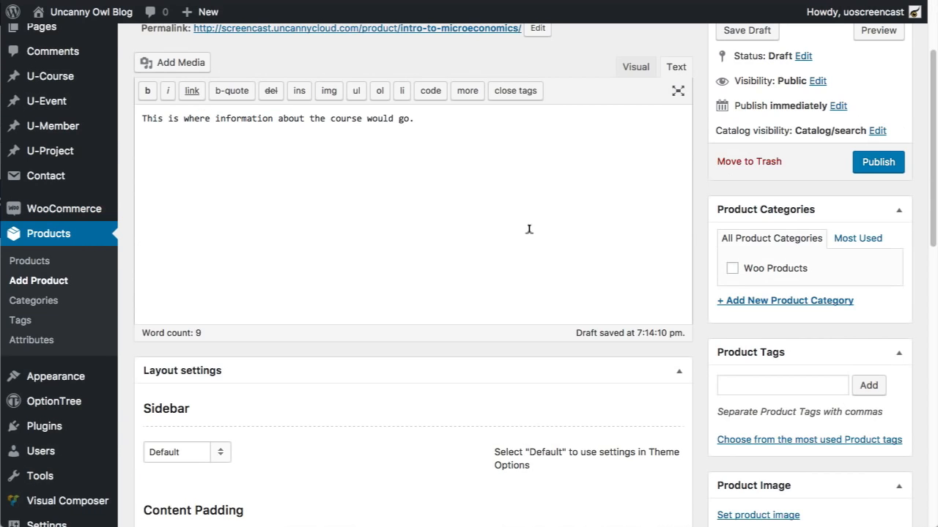
scroll(538, 240, down, 3)
scroll(477, 377, down, 3)
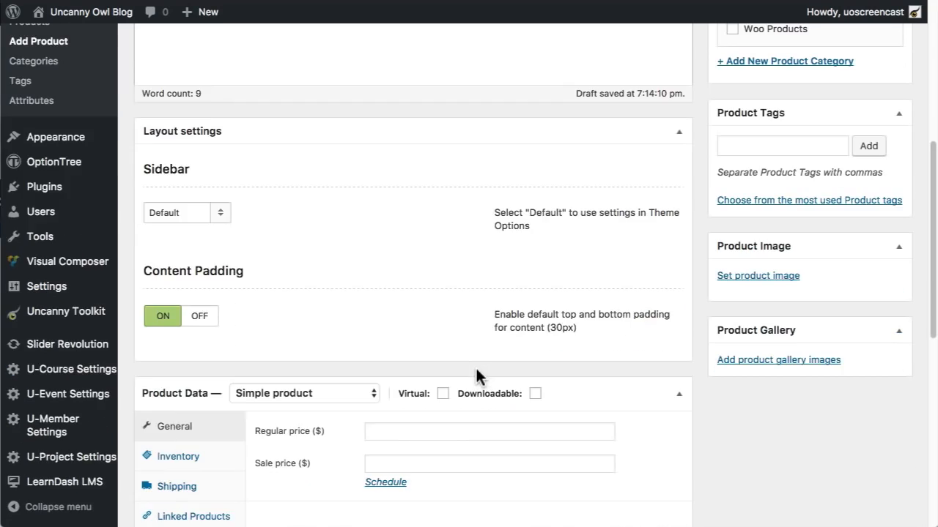
scroll(477, 377, up, 9)
click(806, 36)
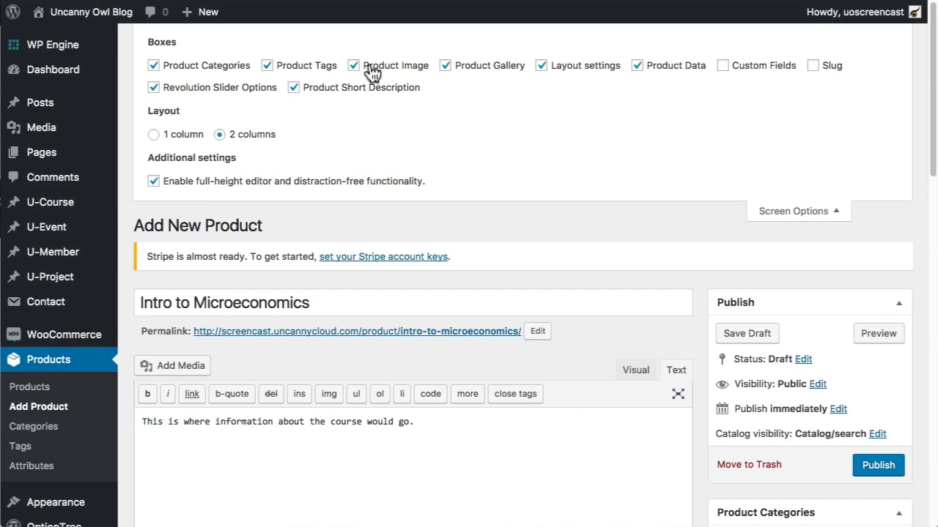
click(227, 88)
click(231, 71)
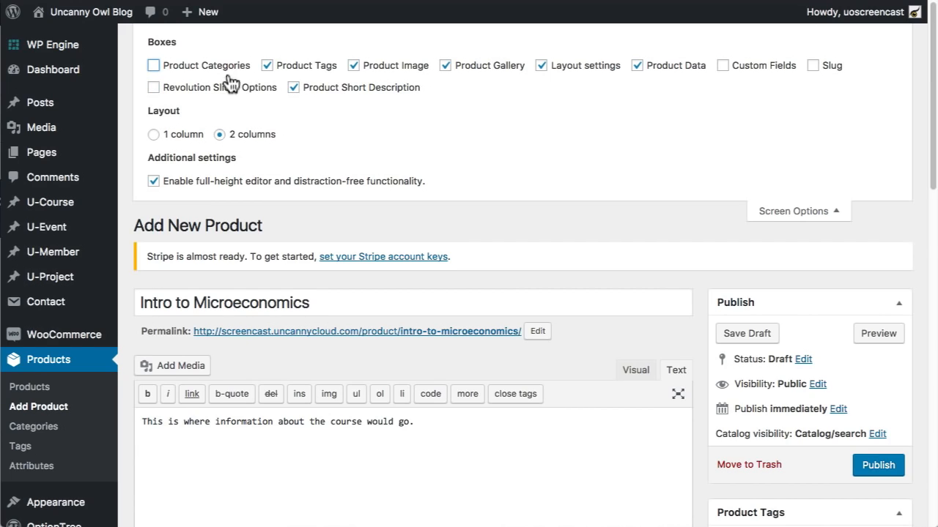
click(504, 68)
click(813, 211)
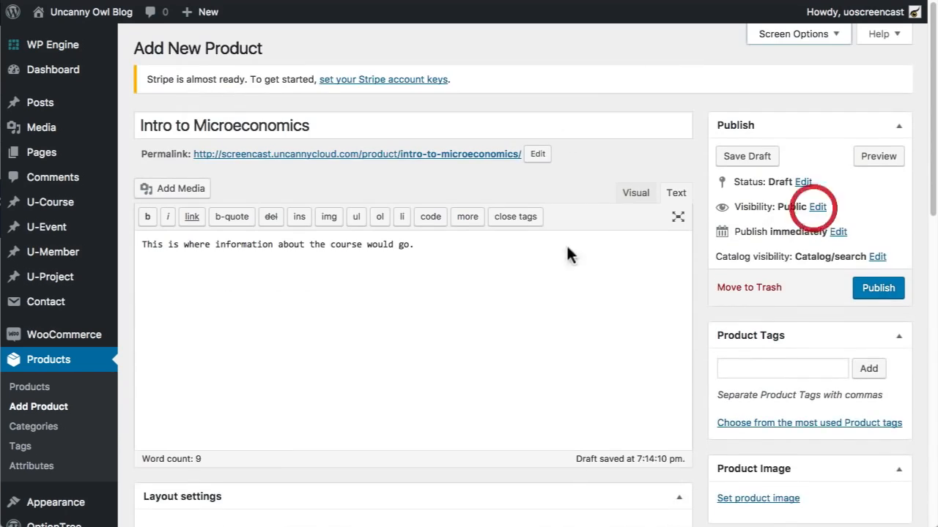
- Write the product's short description as "This is where information about the product at a summary level would go."
scroll(568, 253, down, 3)
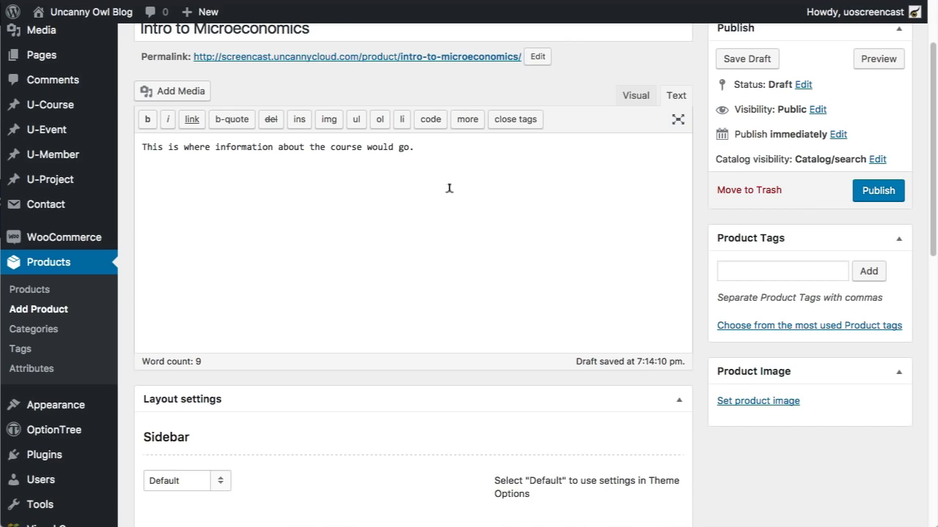
scroll(454, 198, down, 2)
click(277, 100)
drag(278, 100, 245, 80)
scroll(451, 315, down, 5)
scroll(451, 313, down, 10)
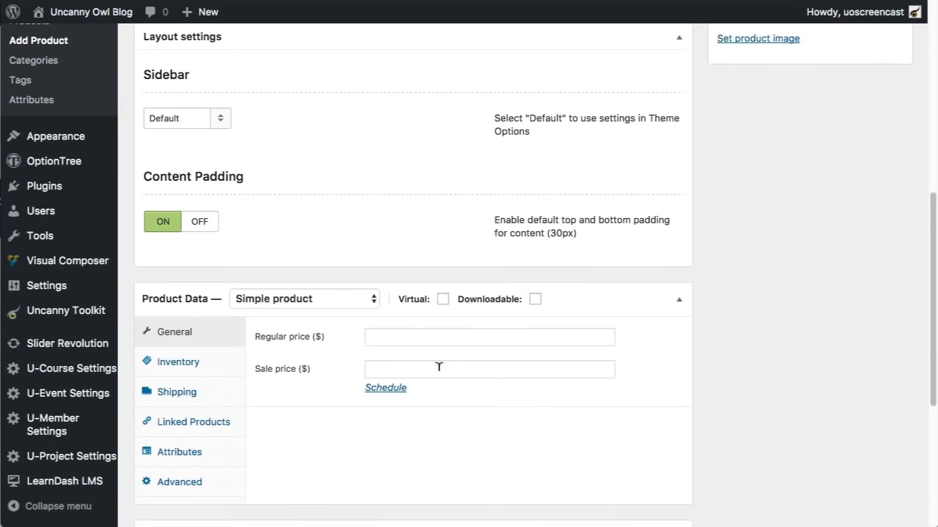
click(295, 435)
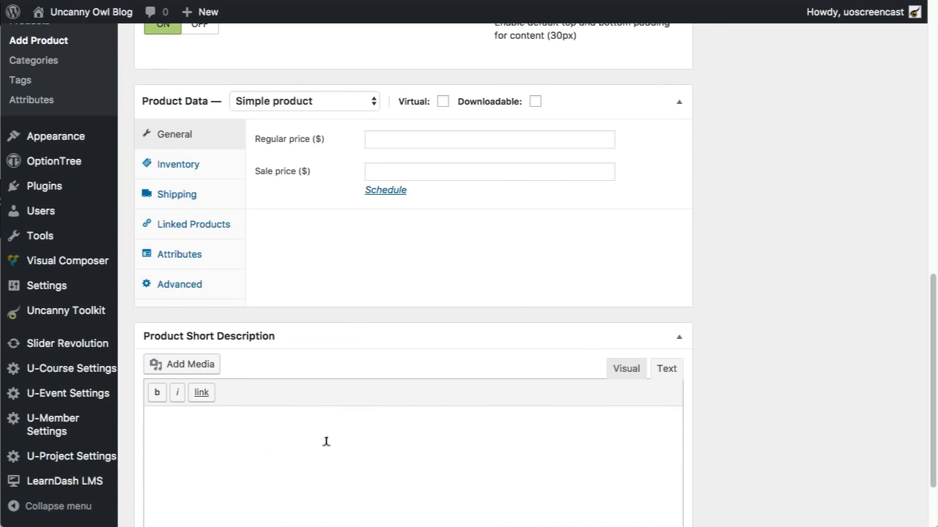
text(This is where more informatio)
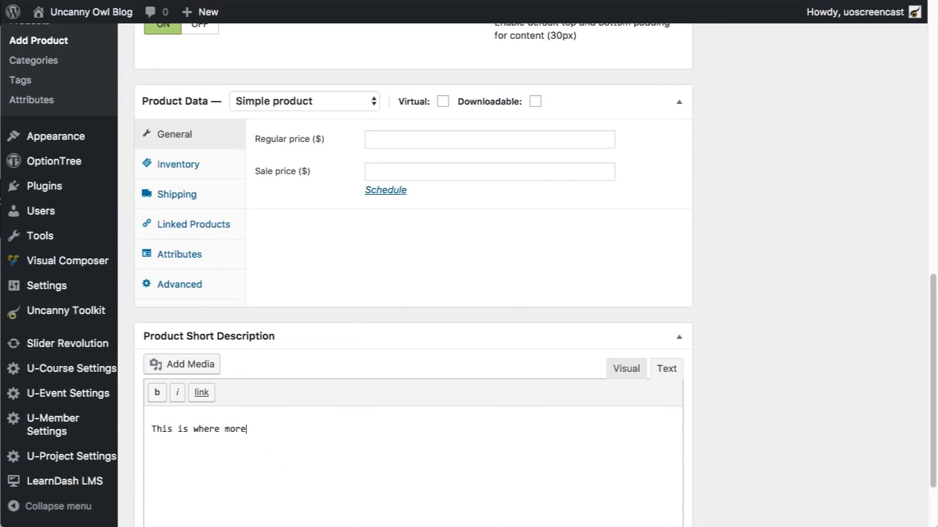
key(BackSpace)
key(BackSpace)
key(BackSpace)
key(BackSpace)
key(BackSpace)
key(BackSpace)
key(BackSpace)
key(BackSpace)
key(BackSpace)
key(BackSpace)
key(BackSpace)
key(BackSpace)
key(BackSpace)
key(BackSpace)
text(information about the produ)
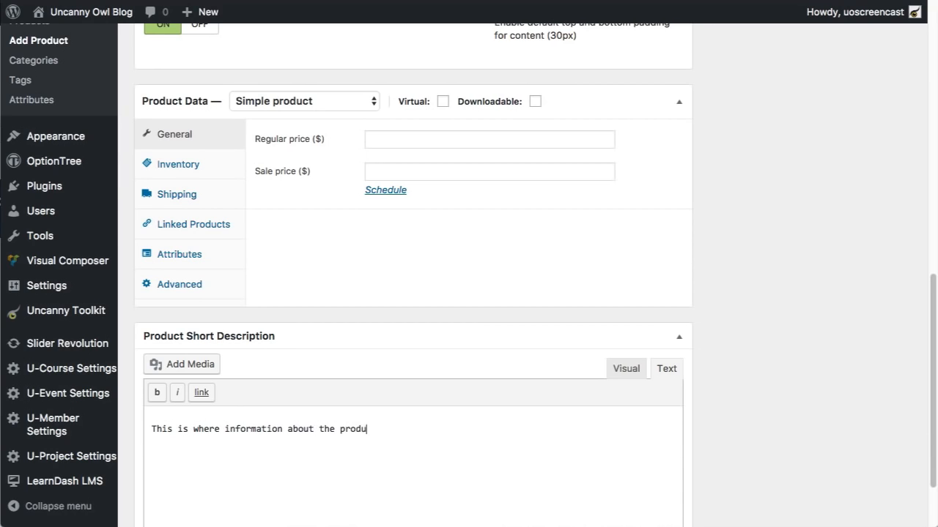
text(ct at a summary level would go.)
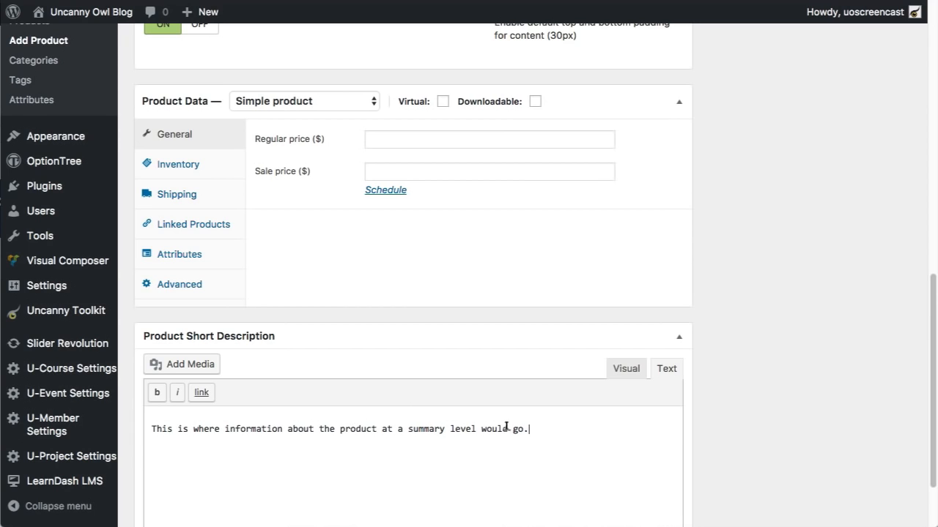
scroll(502, 427, up, 5)
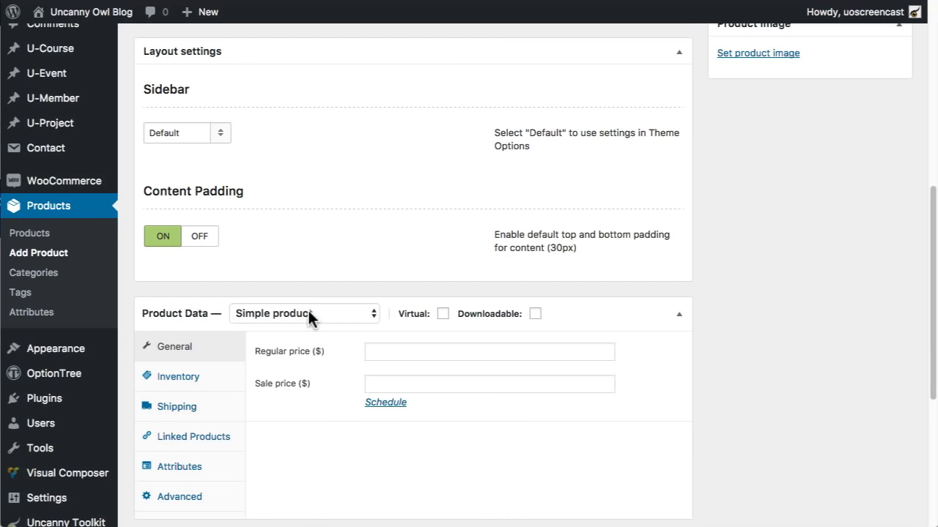
- Make the product a Course type, relate it to Introduction to Microeconomics, and set its regular price to $99
click(308, 314)
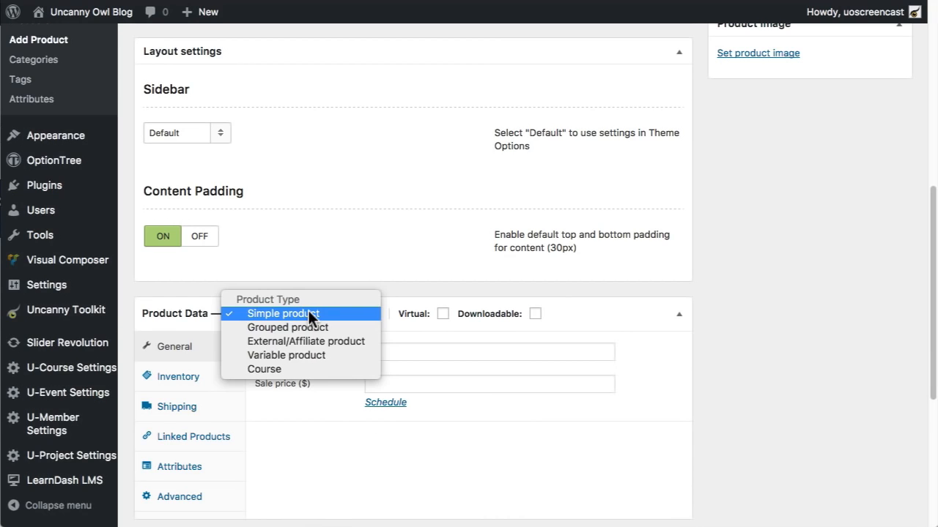
click(321, 368)
click(480, 444)
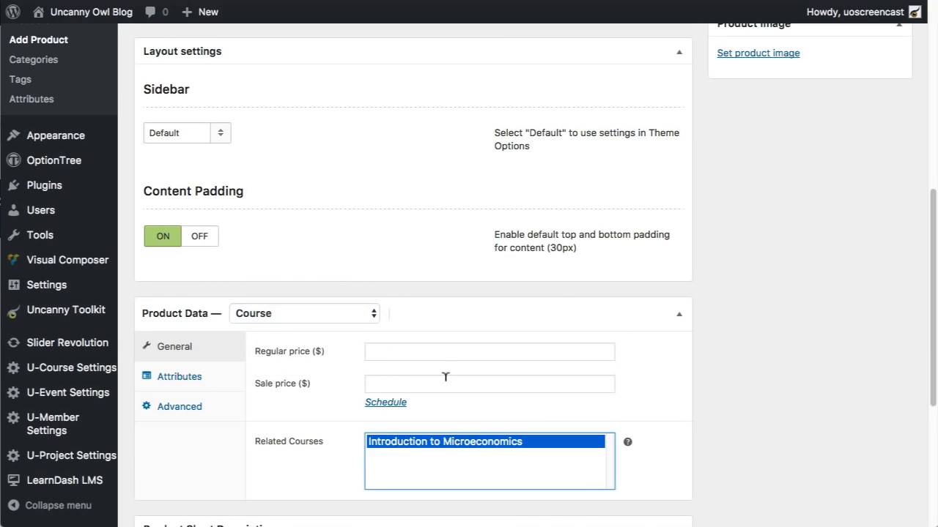
click(412, 351)
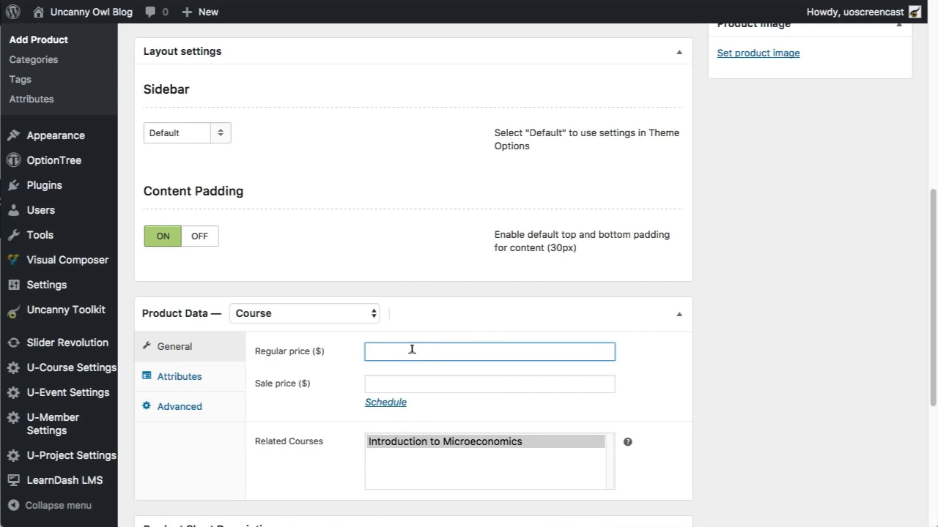
text(99)
click(747, 326)
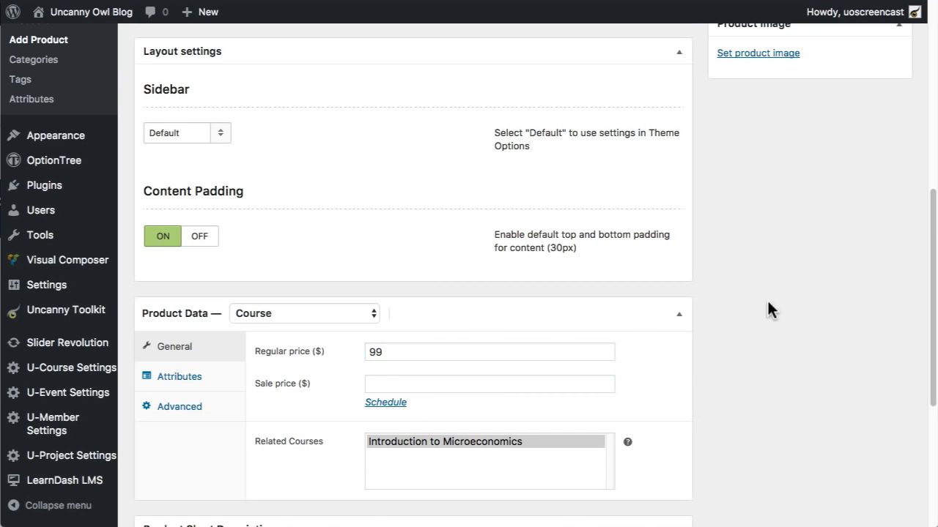
- Set the Supply versus demand picture from the media library as the product image and publish the product
scroll(714, 416, up, 5)
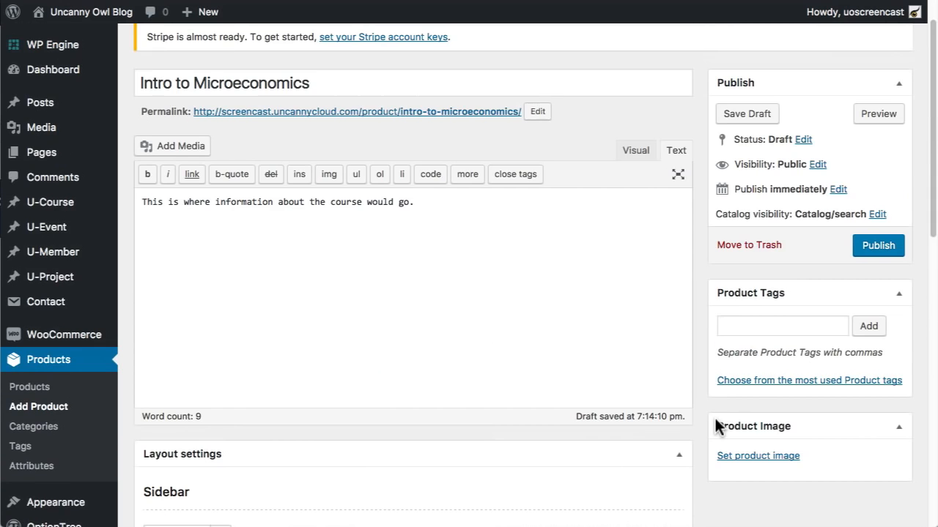
click(757, 456)
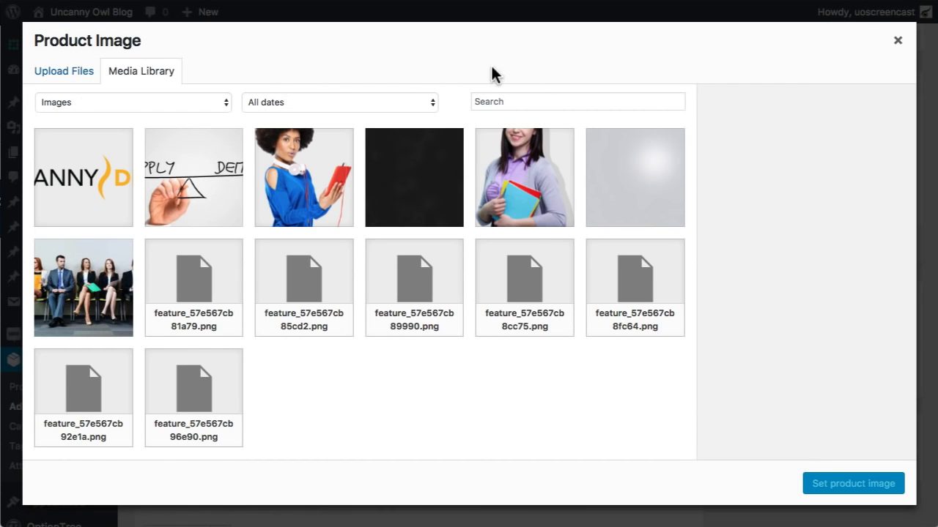
click(182, 170)
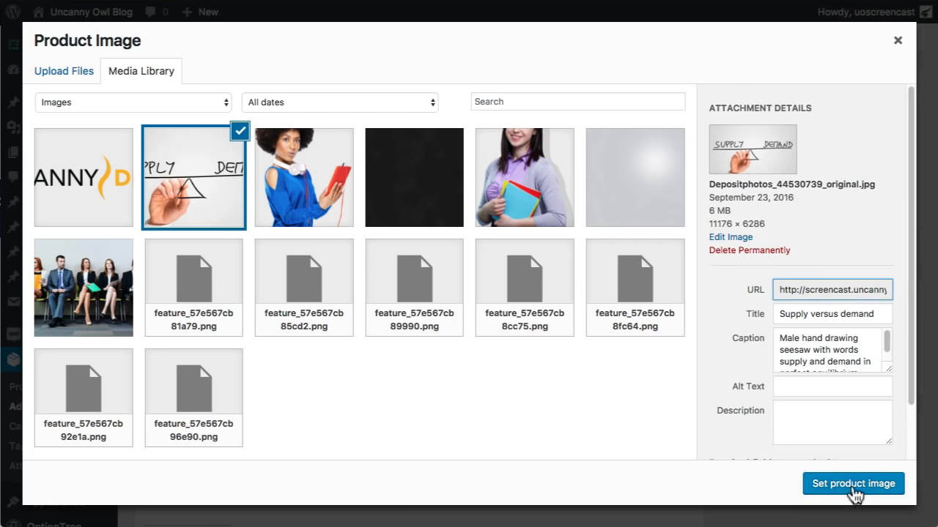
click(854, 485)
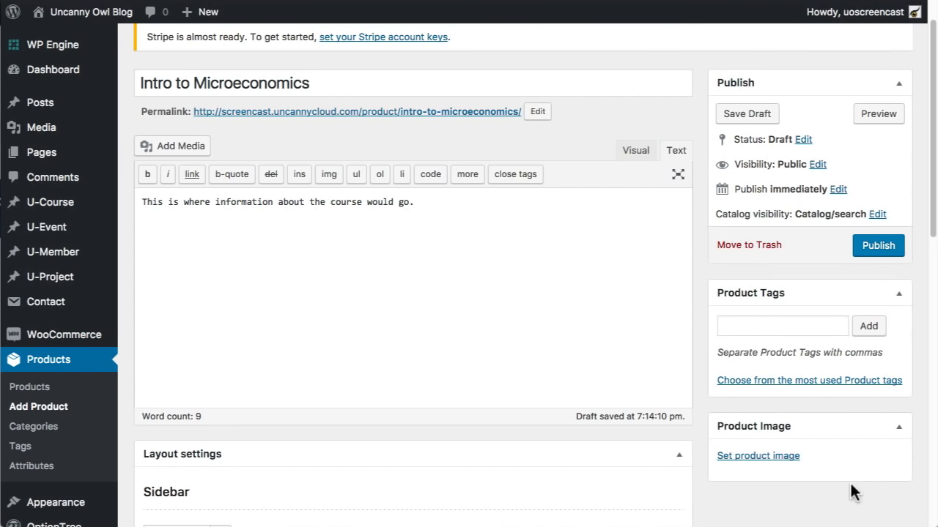
click(877, 250)
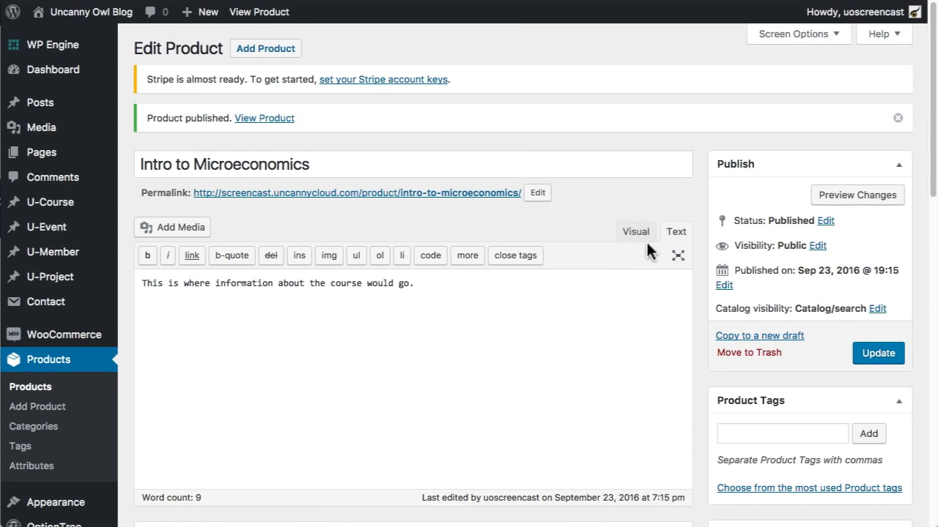
- Copy the ID of the Intro to Microeconomics product from the WooCommerce product list
scroll(379, 306, down, 3)
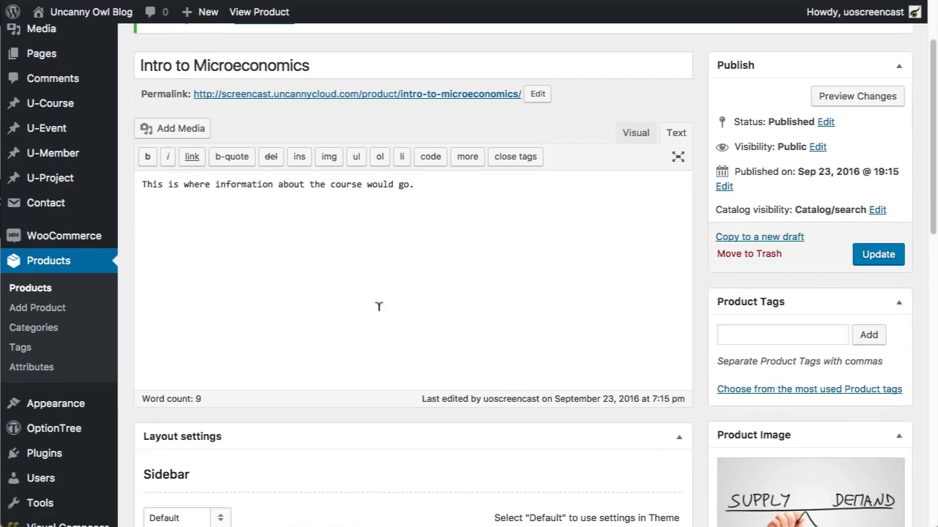
scroll(378, 304, up, 2)
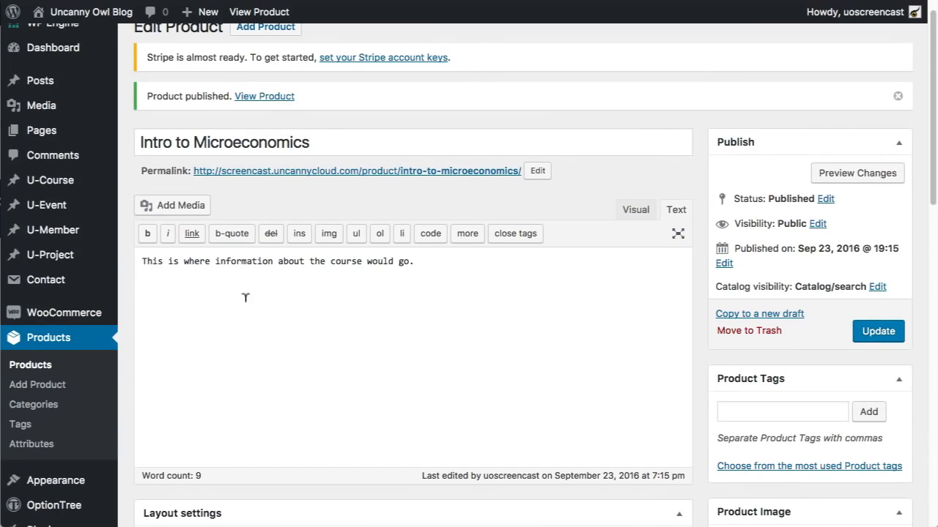
click(42, 365)
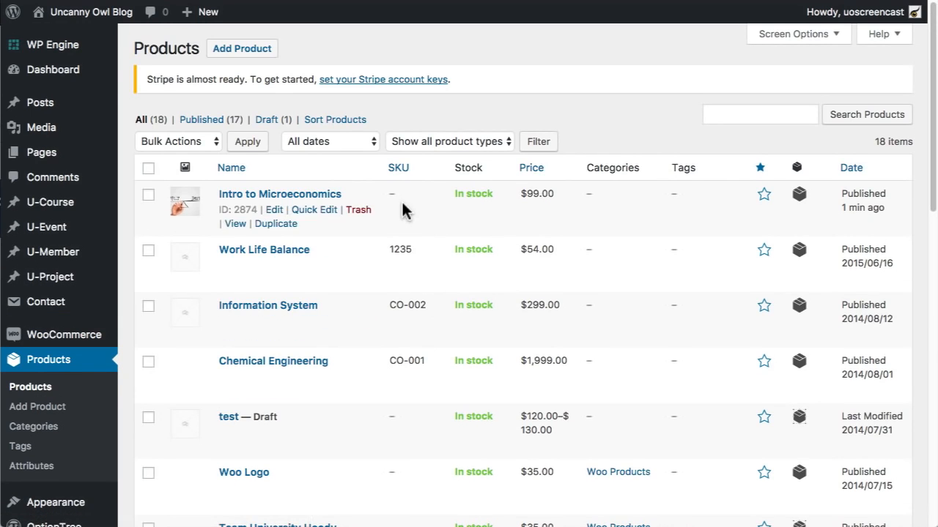
scroll(415, 408, down, 3)
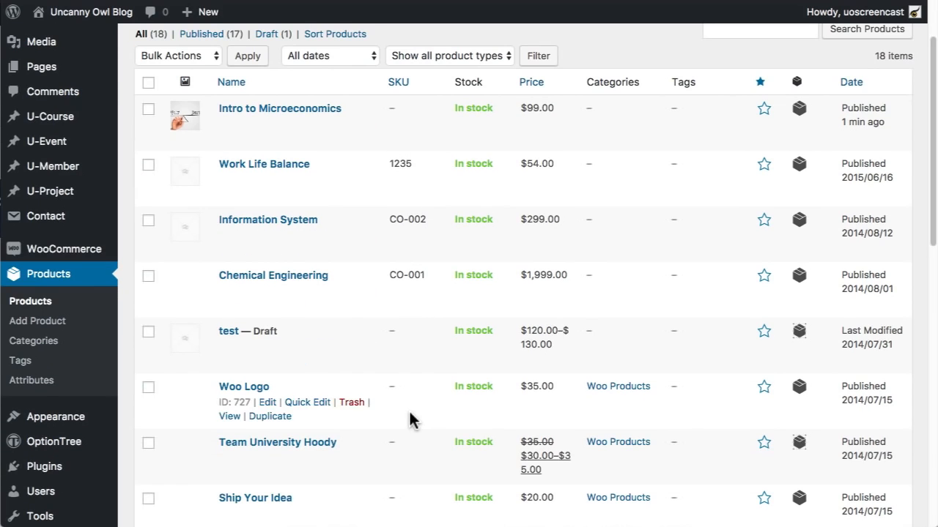
scroll(409, 410, up, 2)
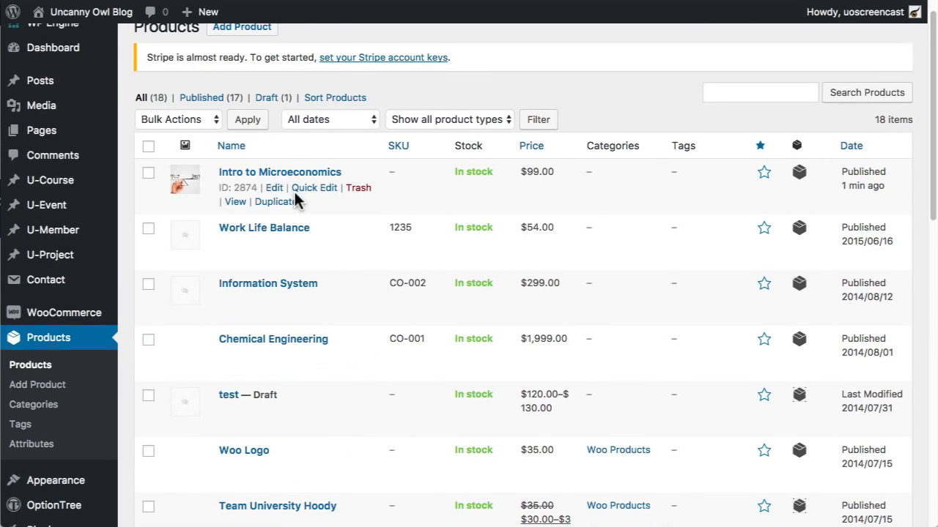
double_click(246, 188)
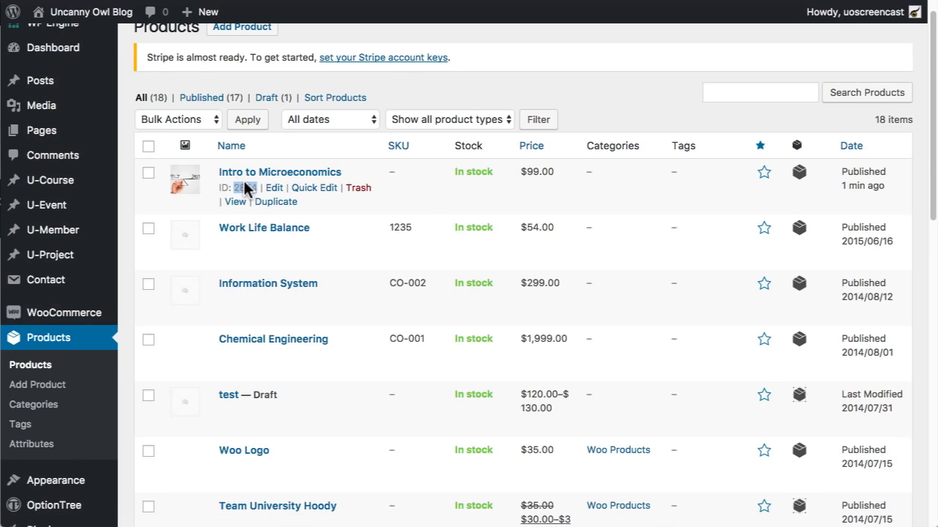
right_click(246, 187)
click(315, 212)
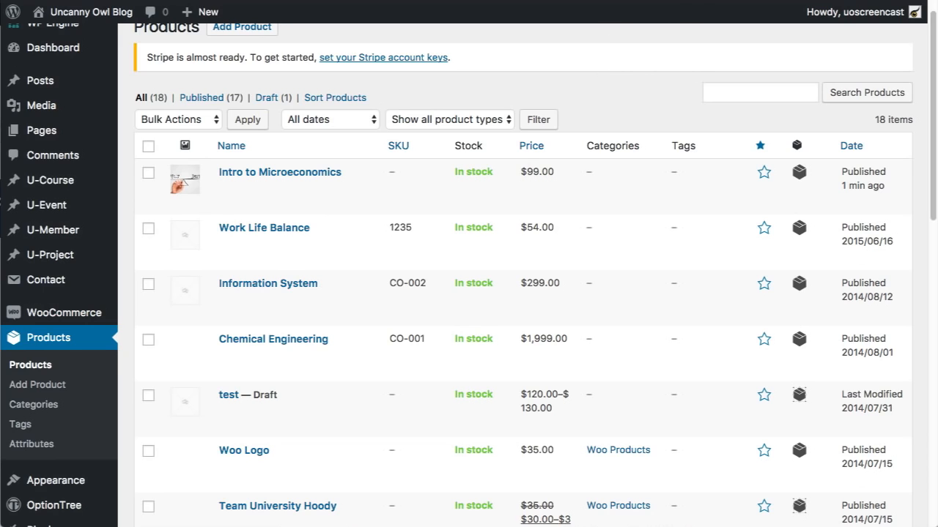
- Open the LearnDash course Introduction to Microeconomics for editing and go to its price settings
scroll(40, 392, down, 6)
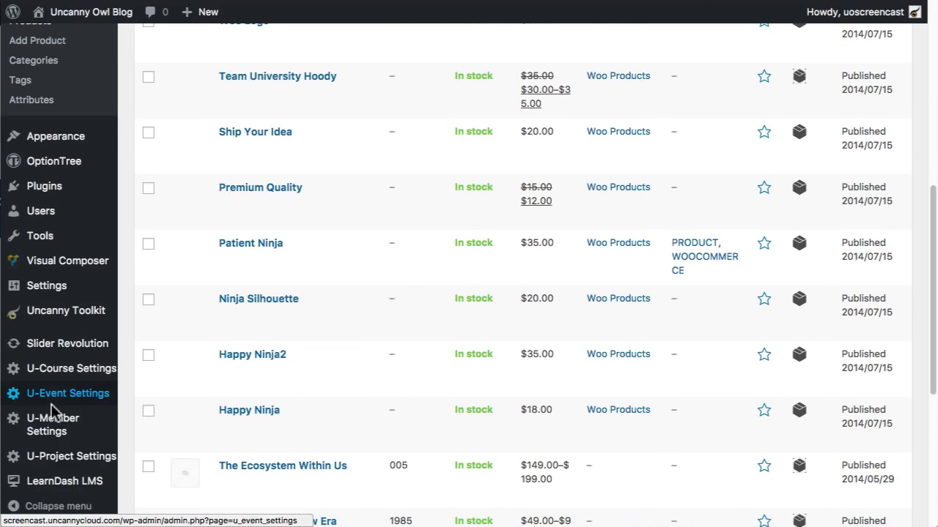
mouse_move(33, 488)
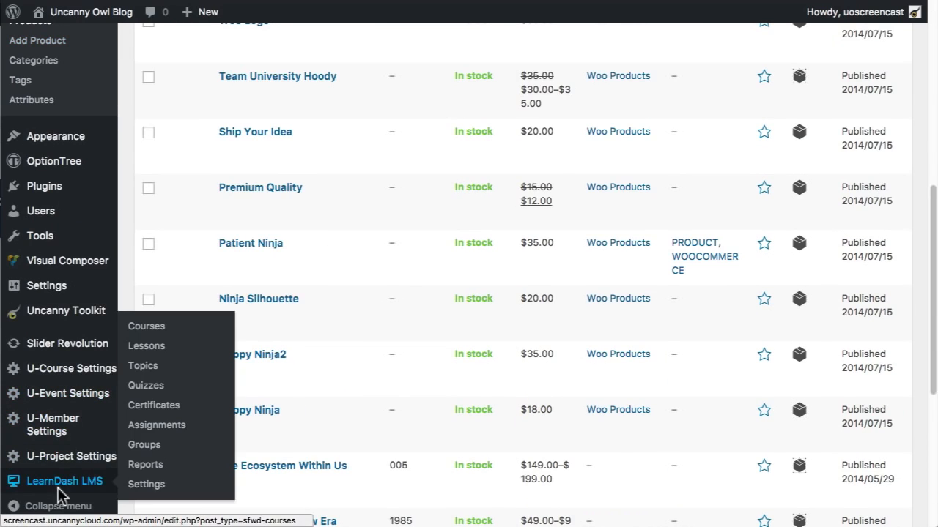
click(160, 331)
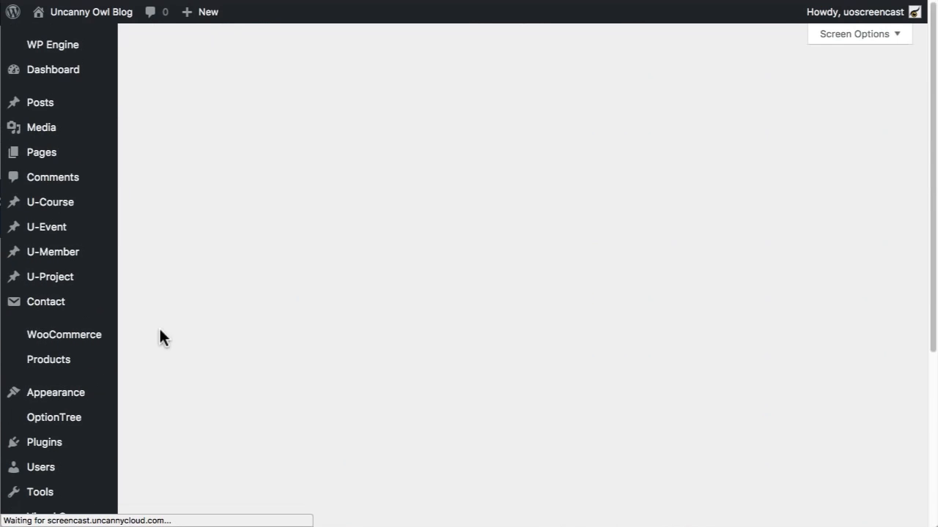
click(175, 245)
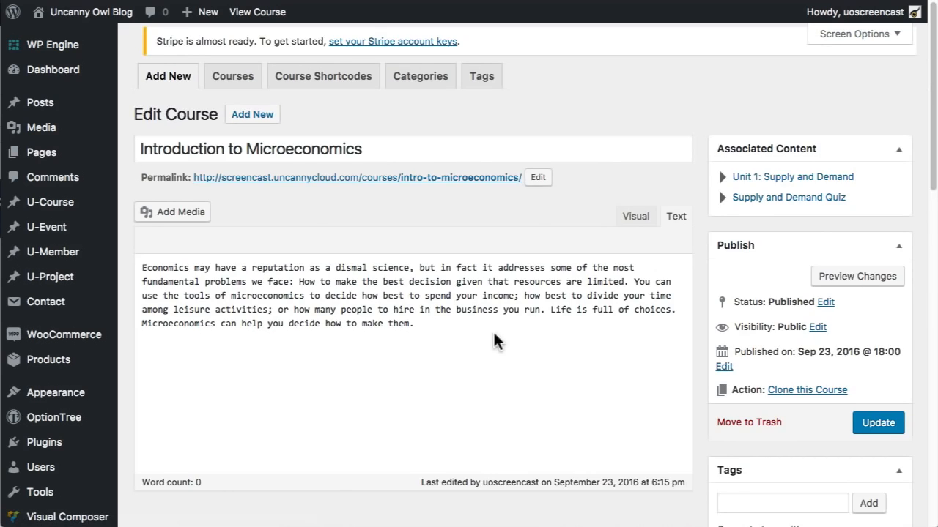
scroll(494, 337, down, 15)
scroll(503, 299, up, 1)
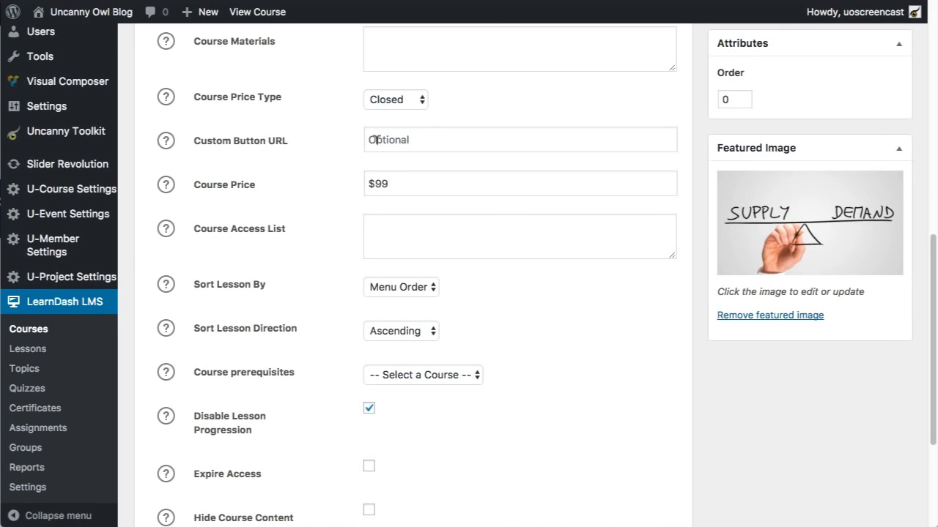
click(383, 139)
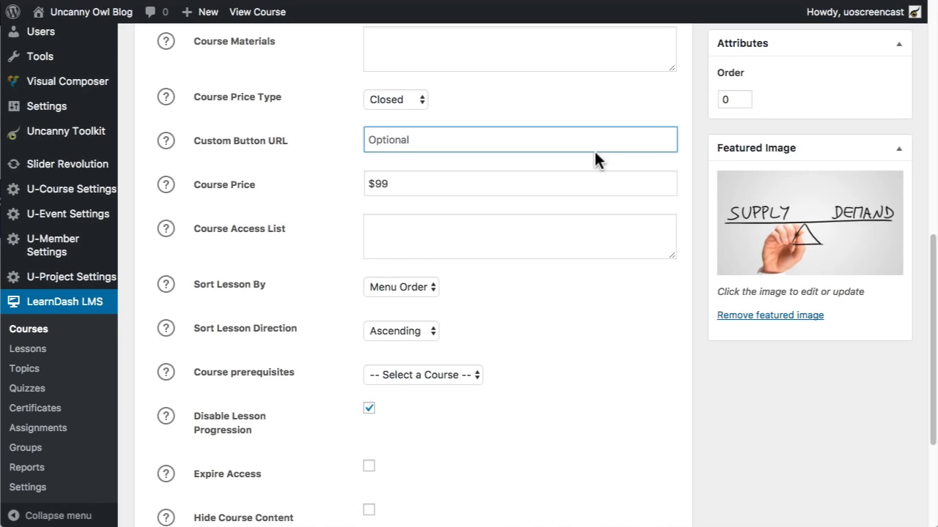
text(http://screencast)
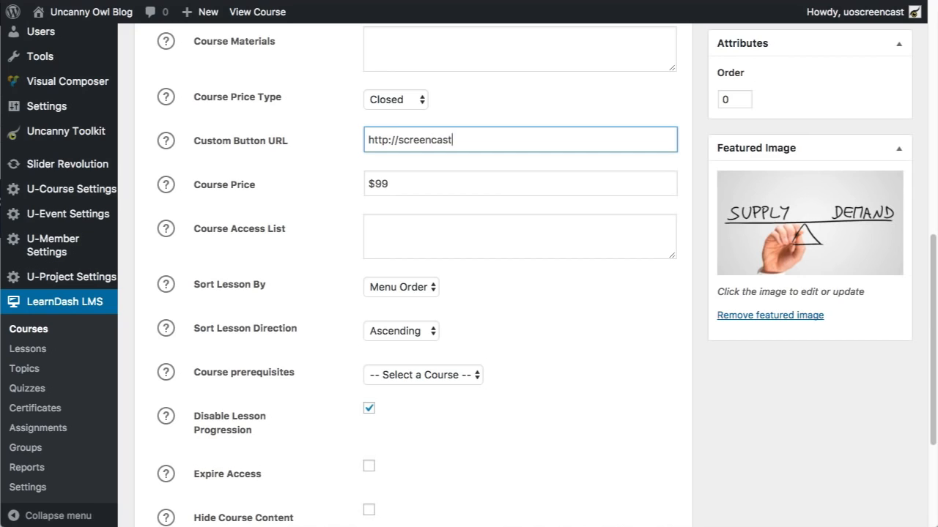
text(.uncannycloud.com/cart?)
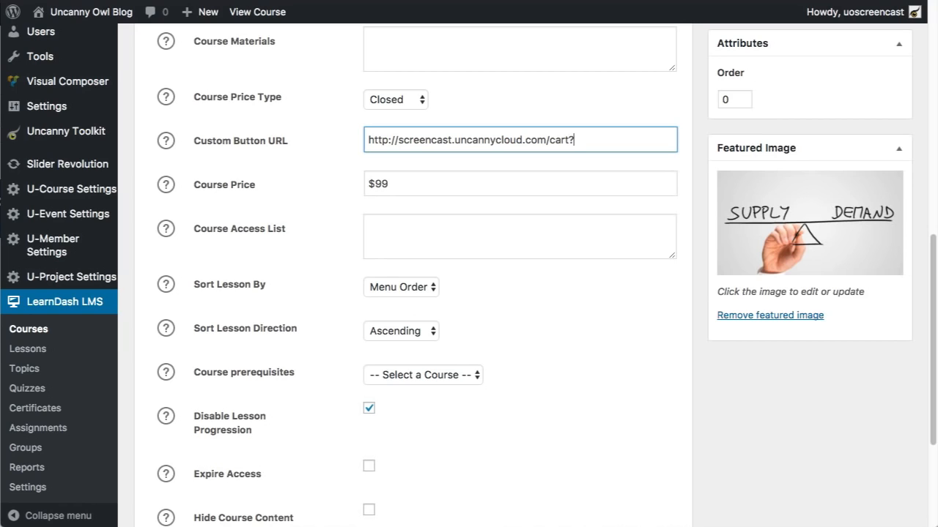
text(add-to-cart=)
key(super+v)
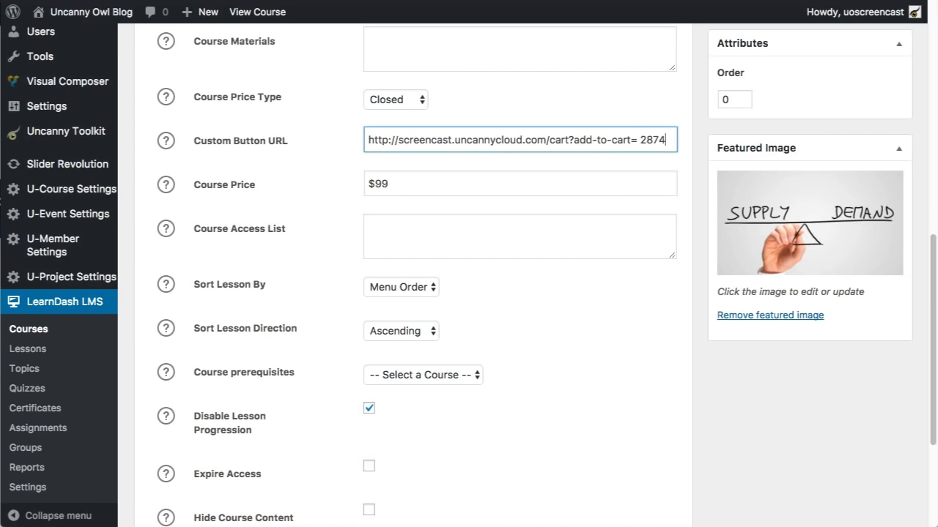
click(640, 140)
key(BackSpace)
drag(666, 140, 366, 139)
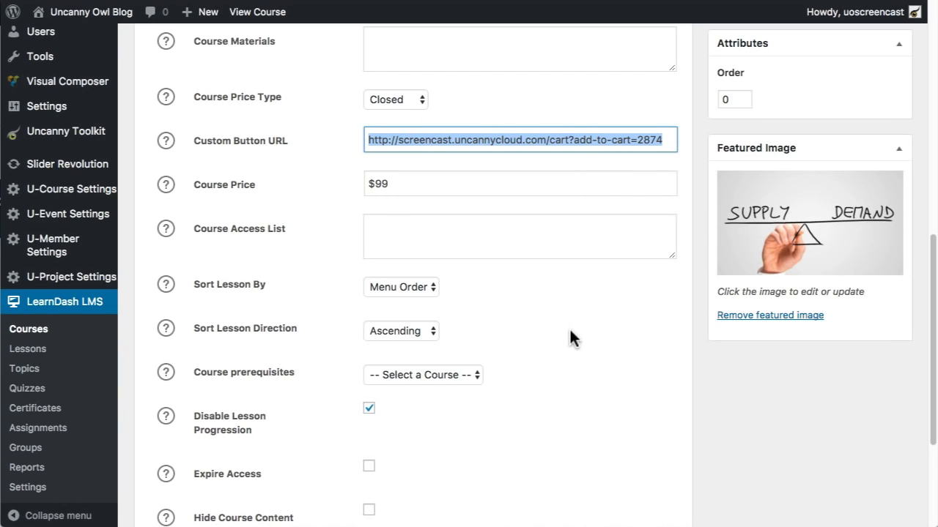
scroll(577, 338, up, 7)
click(880, 388)
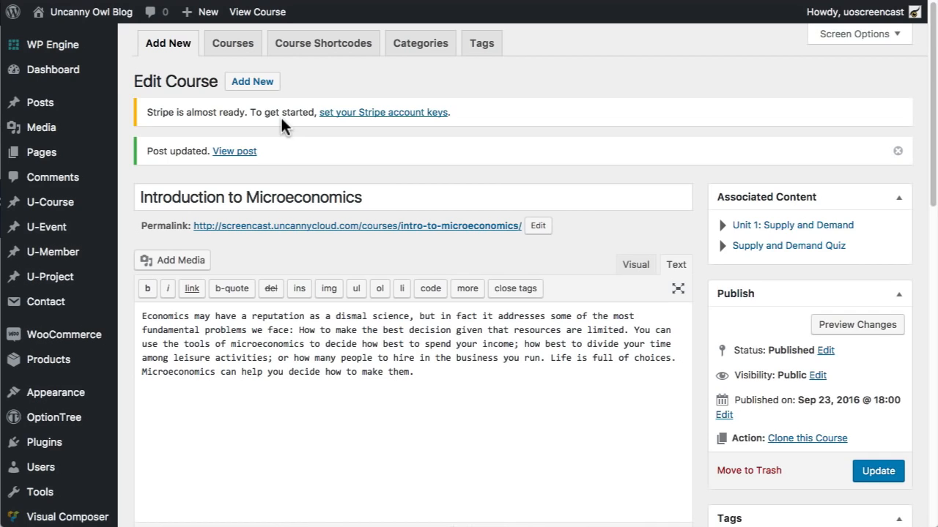
- Open the course's permalink in an incognito window and close the Career Toolbox checkout window covering it
mouse_move(103, 22)
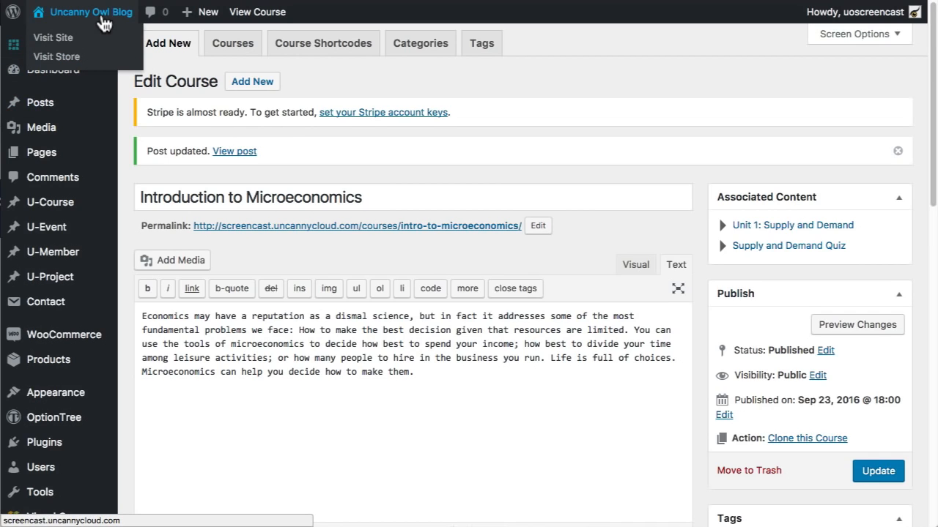
right_click(307, 227)
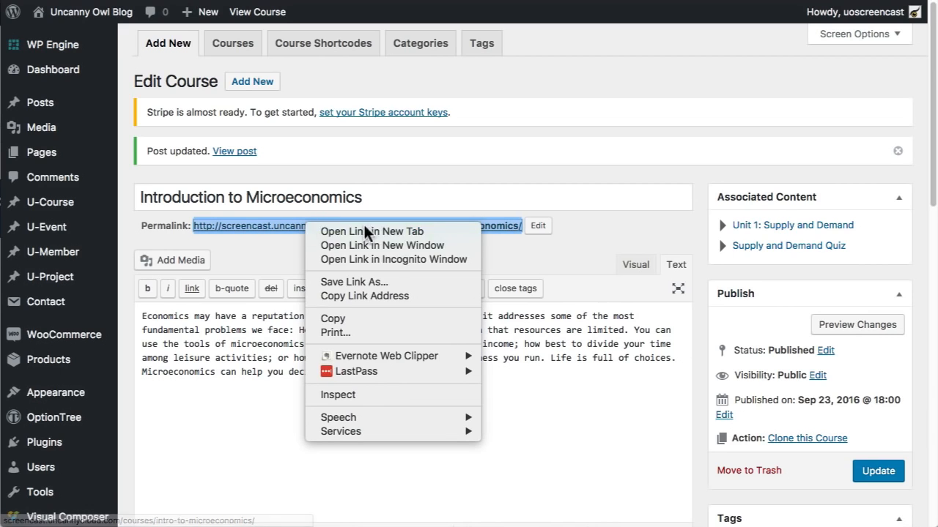
click(387, 259)
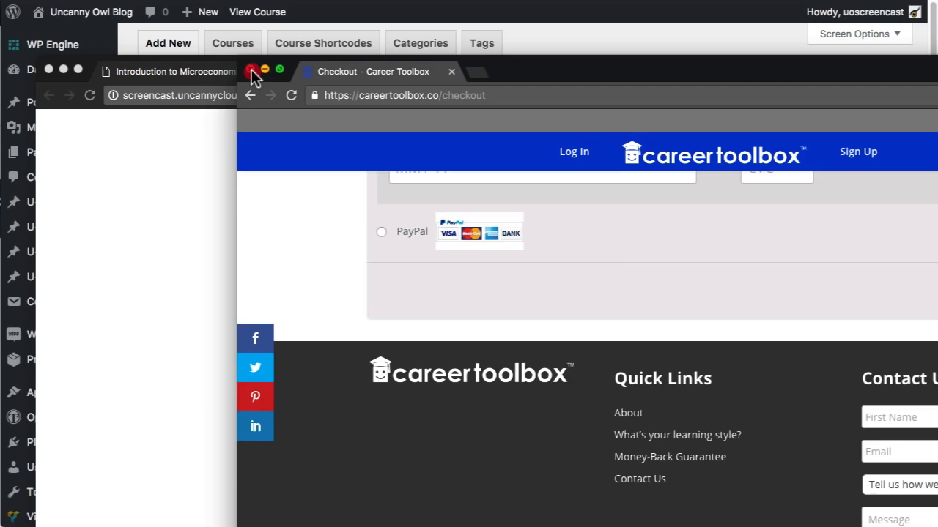
click(253, 72)
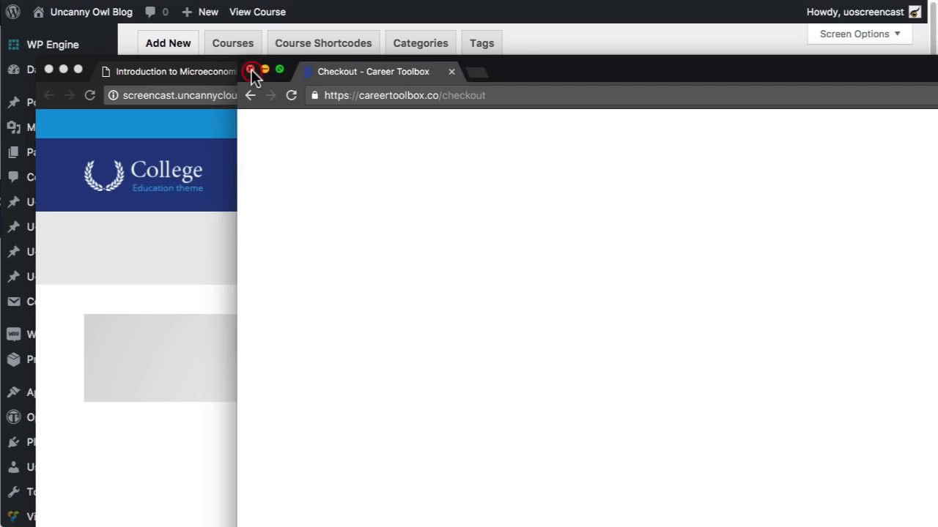
drag(549, 69, 536, 12)
- Review the public course page and use its Take This Course option to put the course in the cart
scroll(523, 241, down, 7)
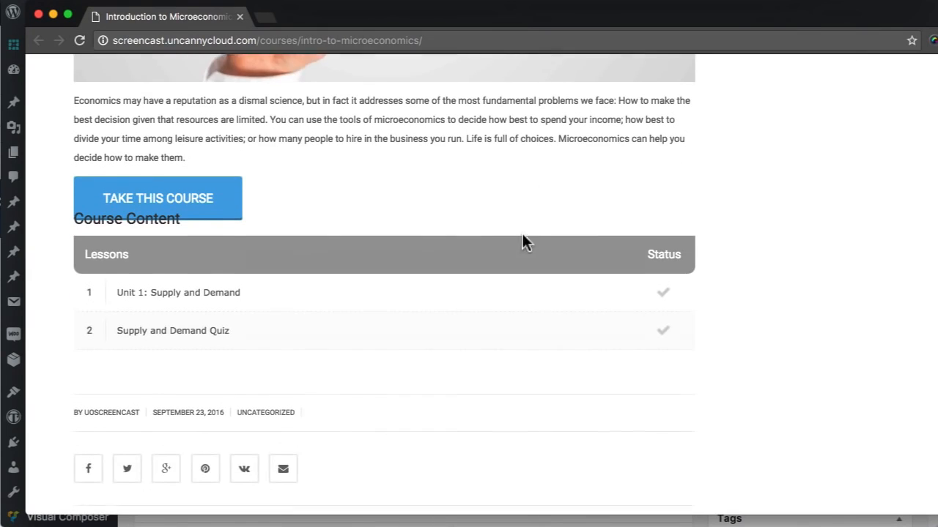
scroll(452, 320, up, 2)
scroll(259, 325, down, 3)
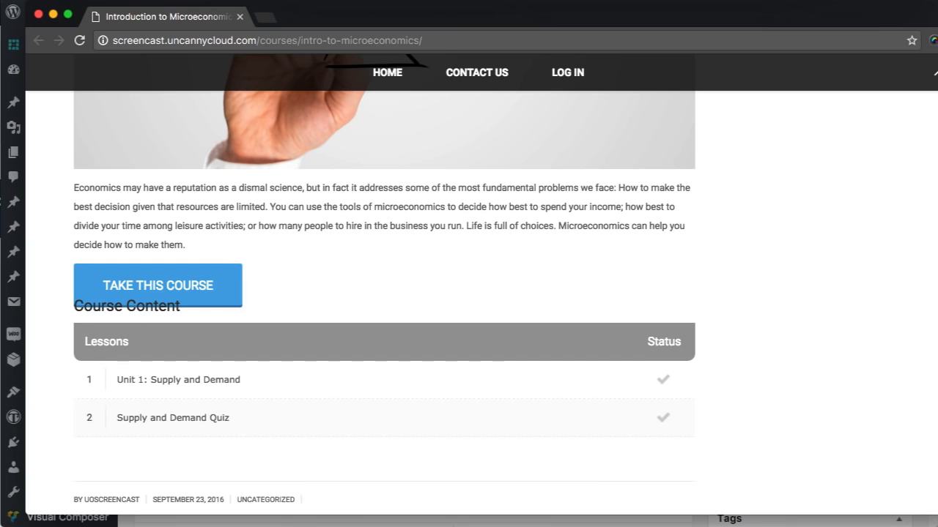
drag(937, 352, 932, 352)
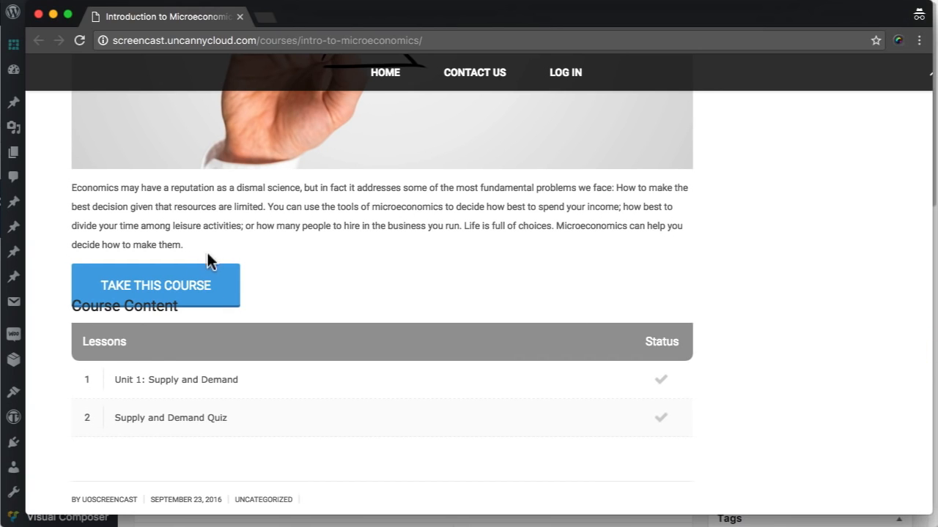
click(188, 287)
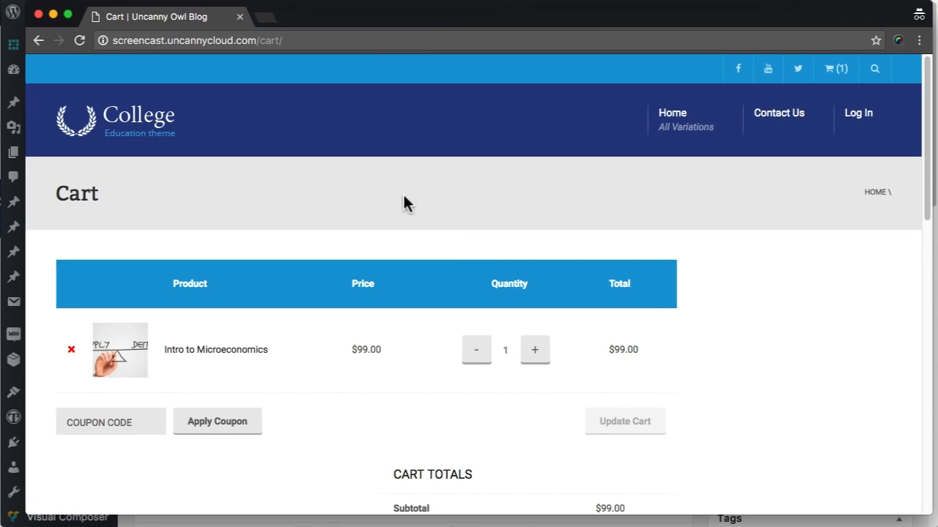
- Review the cart with the Intro to Microeconomics product and proceed to checkout
scroll(403, 212, down, 3)
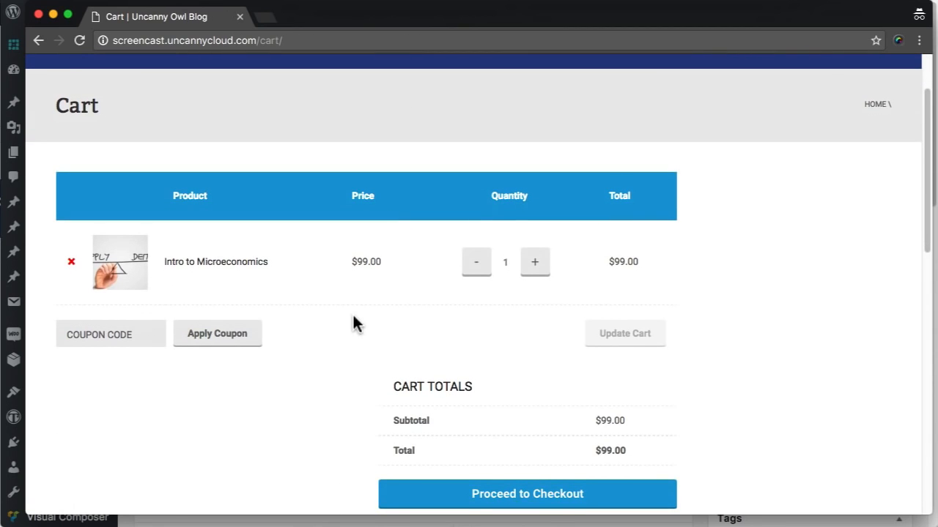
scroll(328, 335, down, 3)
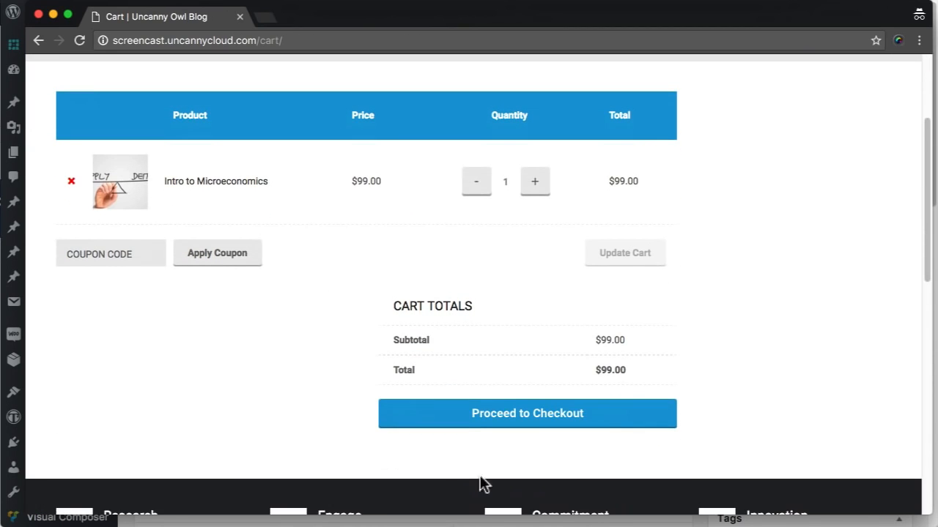
click(523, 425)
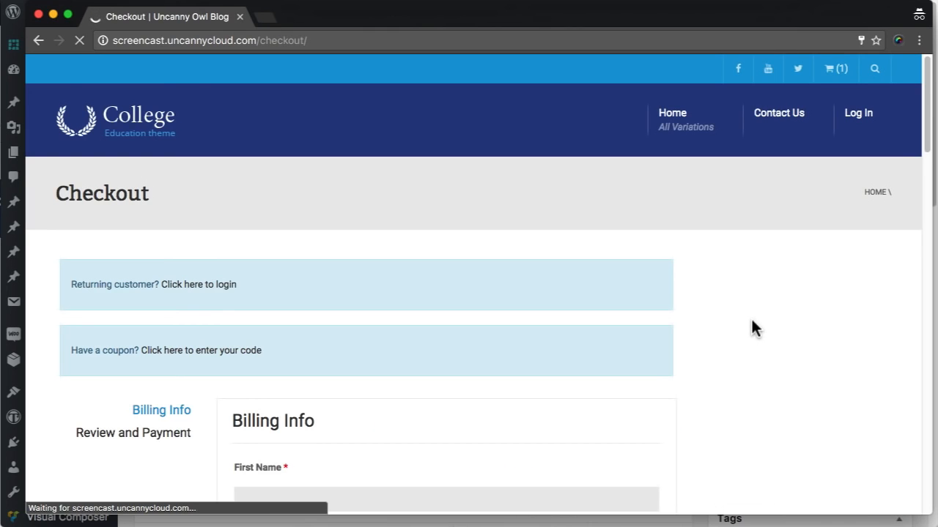
- Examine the checkout's Billing Info form, from the returning customer and coupon options to the Account password field
scroll(764, 305, down, 10)
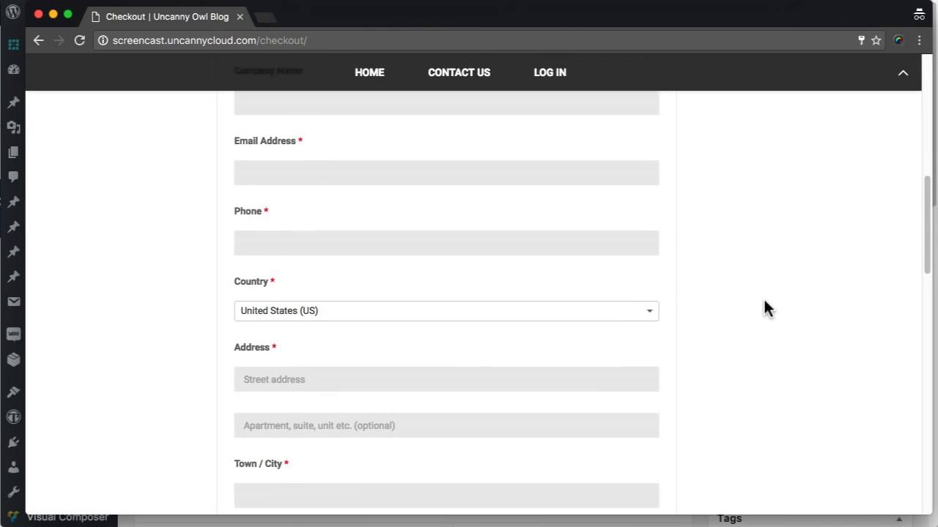
scroll(765, 308, down, 5)
scroll(764, 311, up, 5)
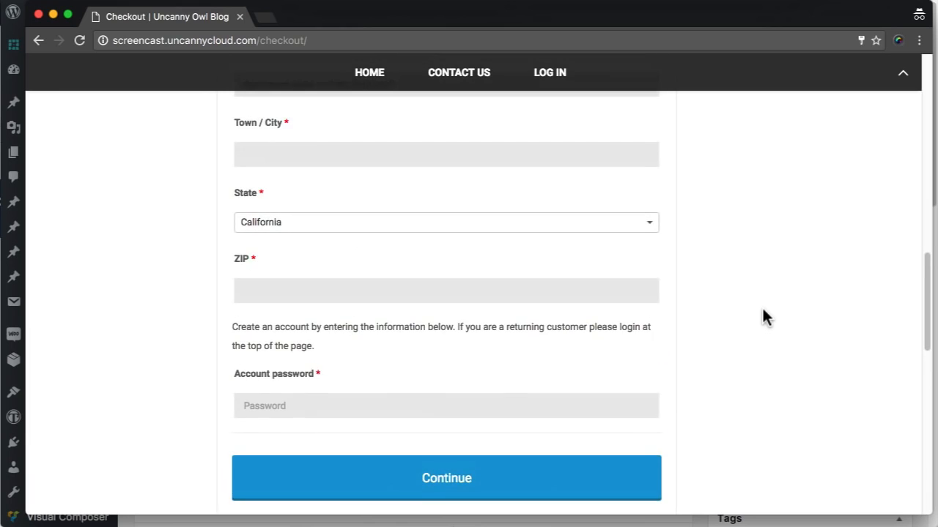
scroll(764, 319, up, 10)
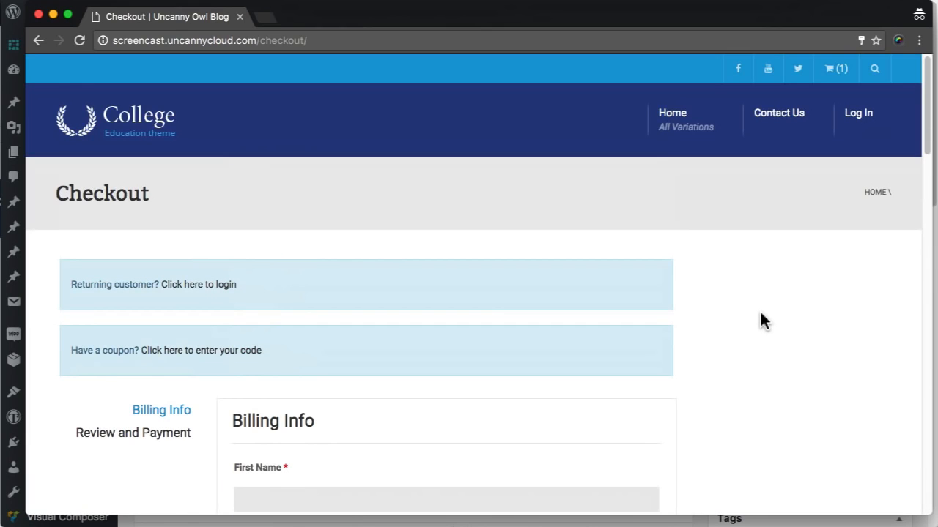
scroll(758, 322, down, 8)
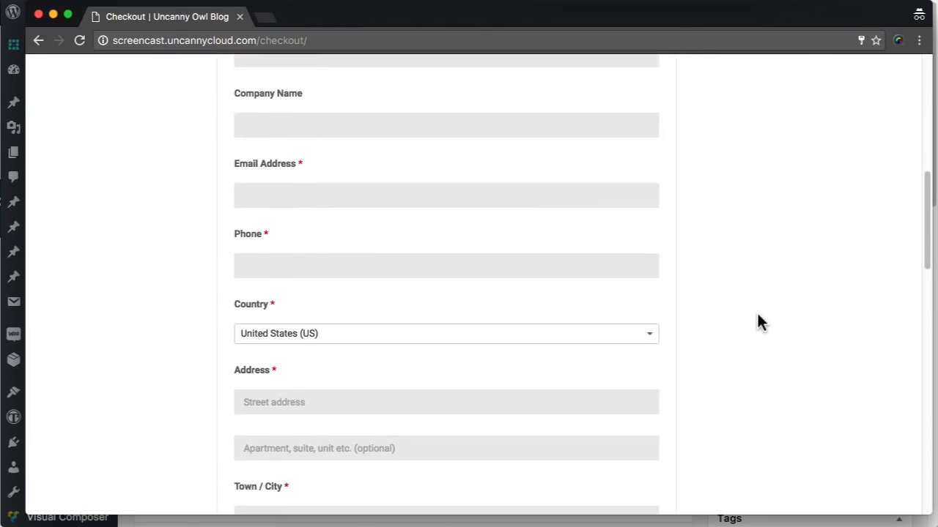
scroll(758, 322, down, 5)
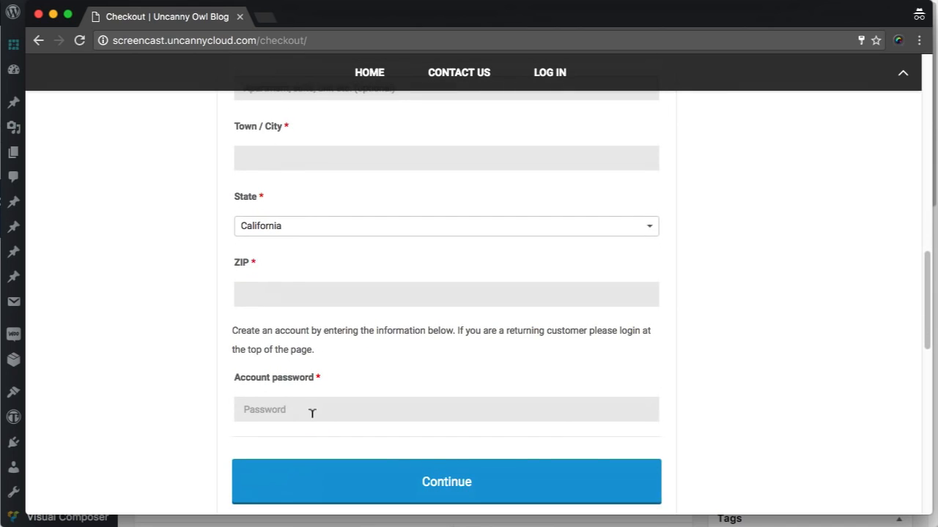
click(312, 413)
click(792, 369)
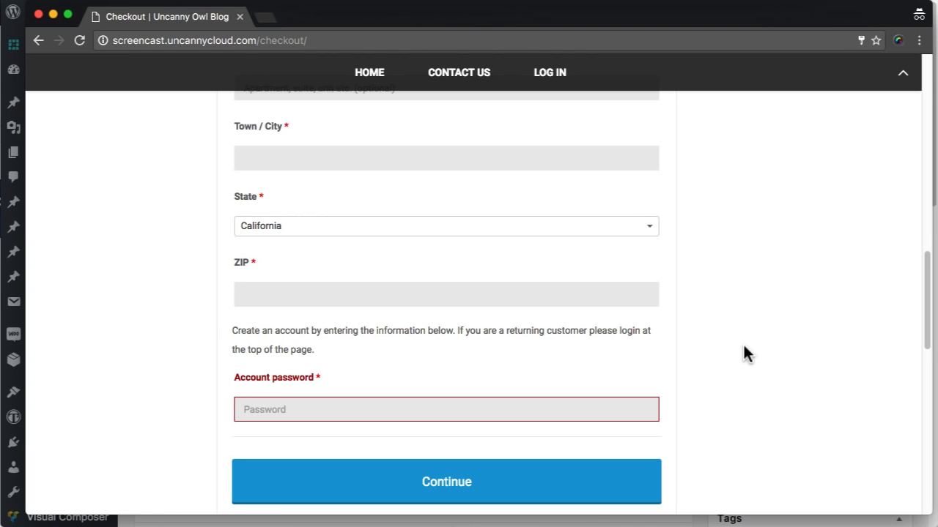
scroll(727, 339, up, 12)
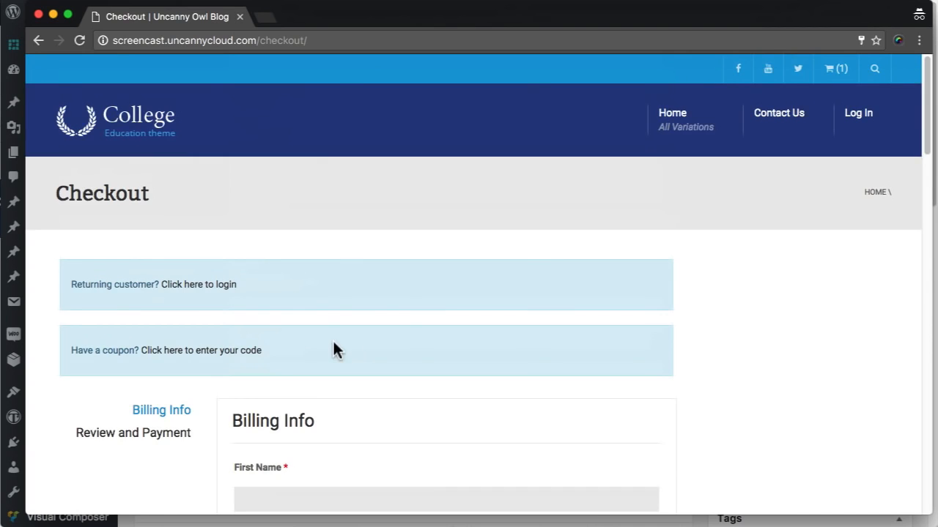
- Examine the checkout's Review and Payment section, including the order details and the payment methods notice
scroll(333, 341, down, 5)
click(129, 83)
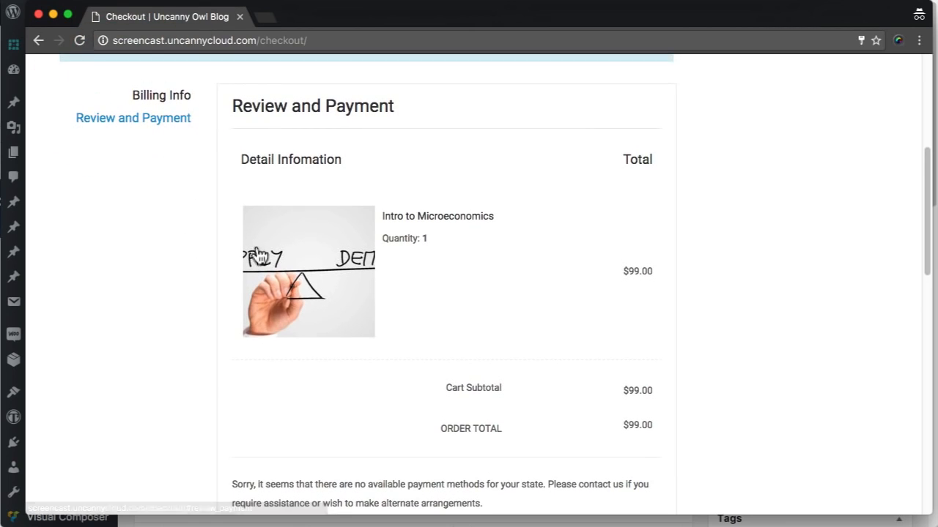
scroll(535, 256, down, 4)
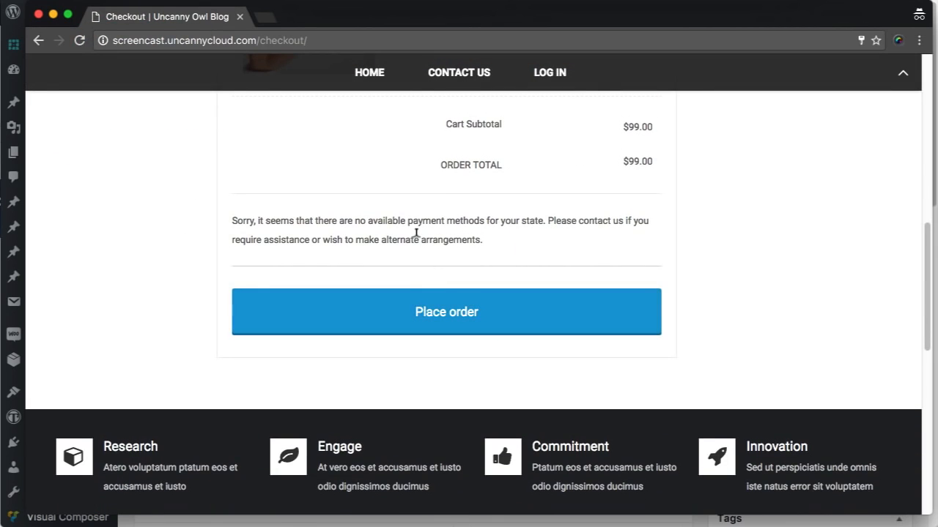
click(504, 239)
drag(504, 239, 235, 209)
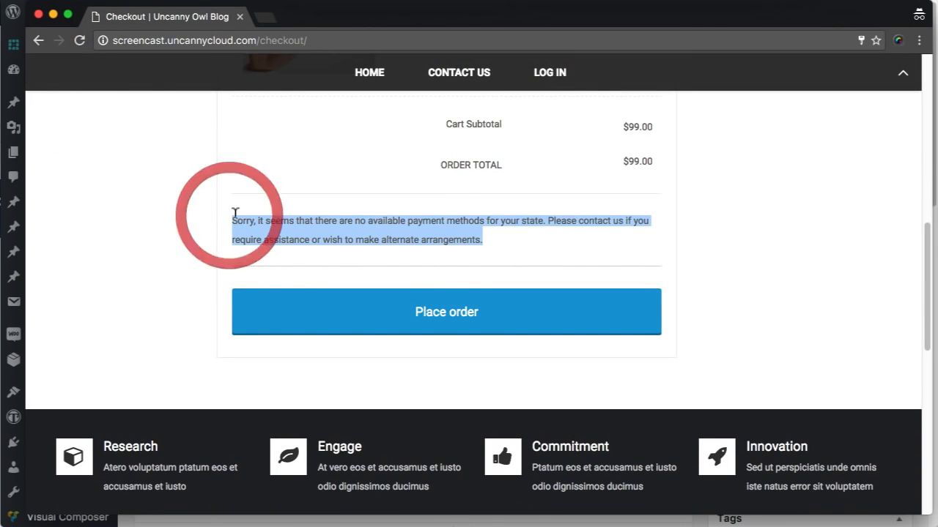
scroll(312, 263, up, 3)
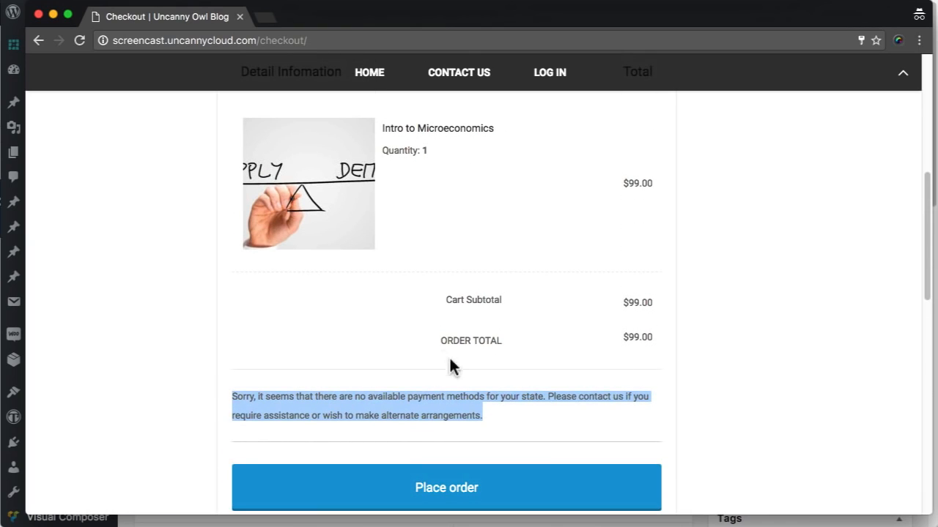
scroll(423, 386, up, 7)
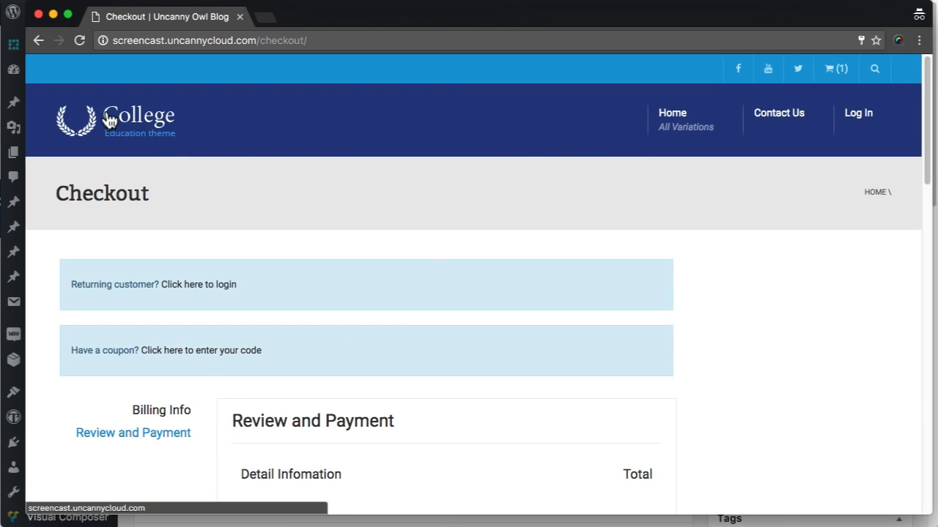
- Go to the site's home page as a visitor, open the Log In page and check its login form
click(163, 129)
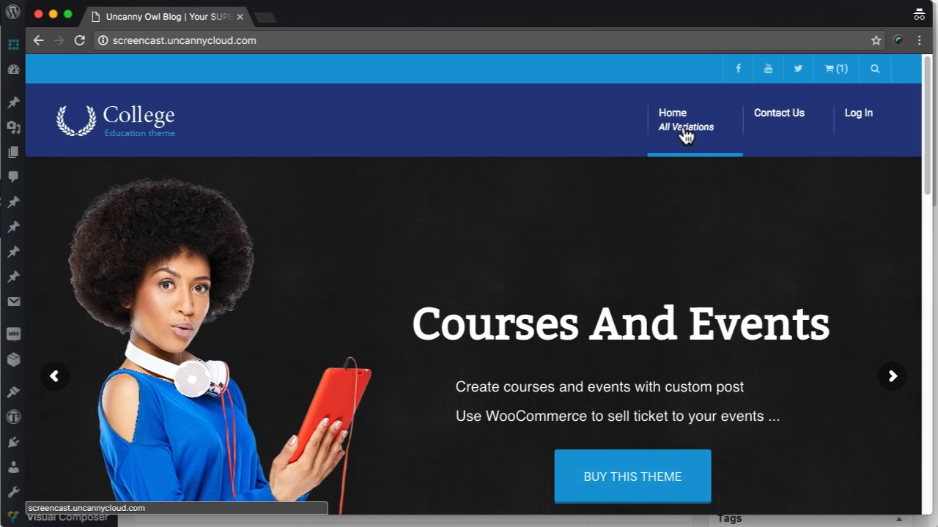
click(863, 118)
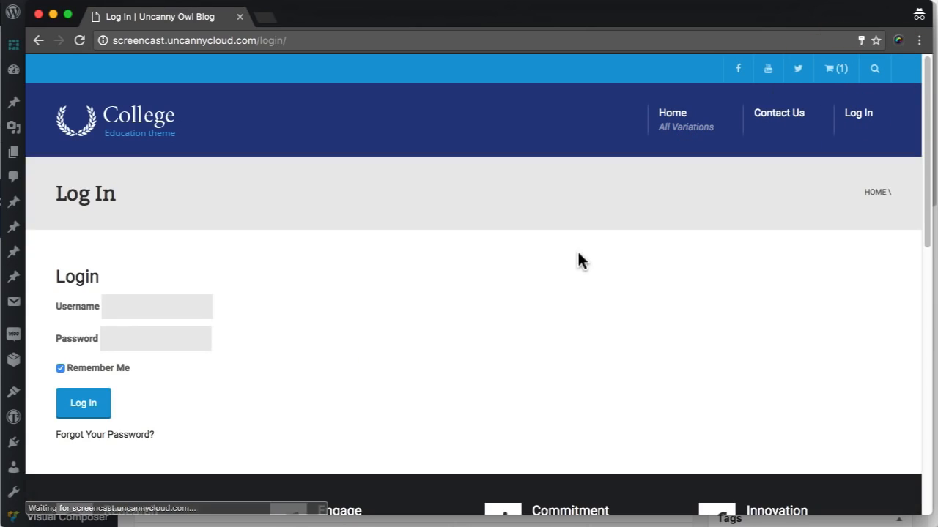
click(163, 299)
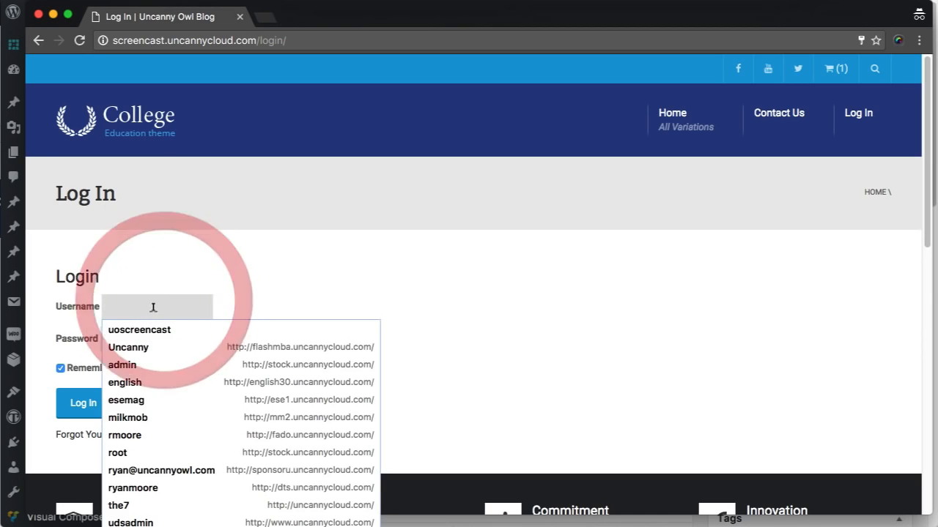
click(402, 266)
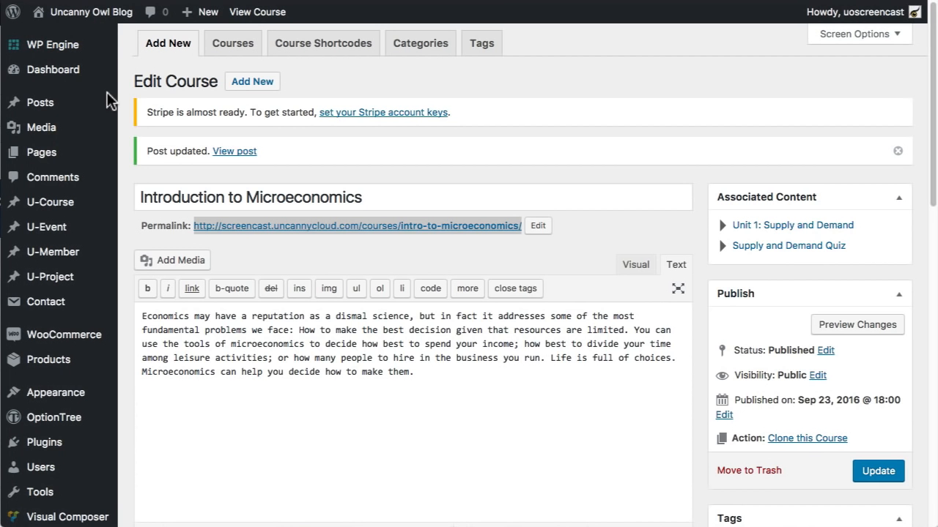
- Switch to the logged-in admin window, open the site's home page and examine the Economics Training slider with its buttons
click(89, 16)
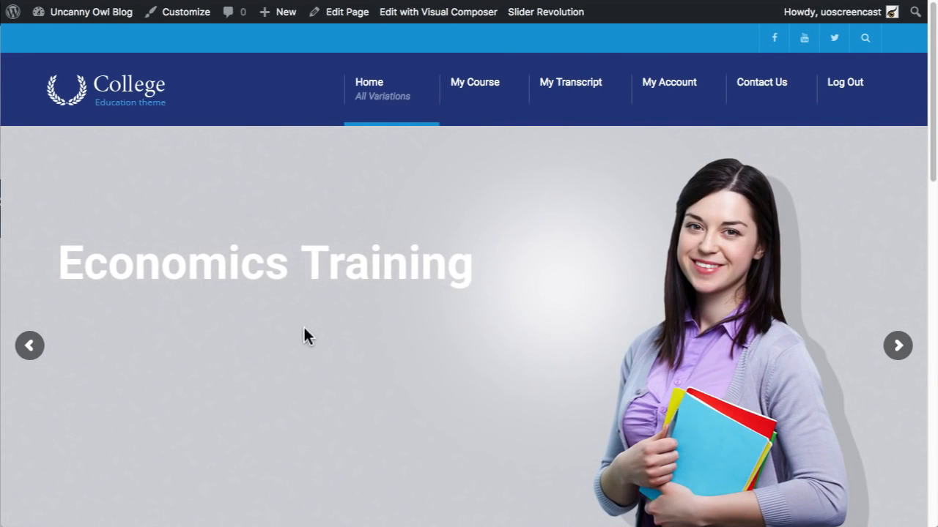
scroll(269, 272, down, 3)
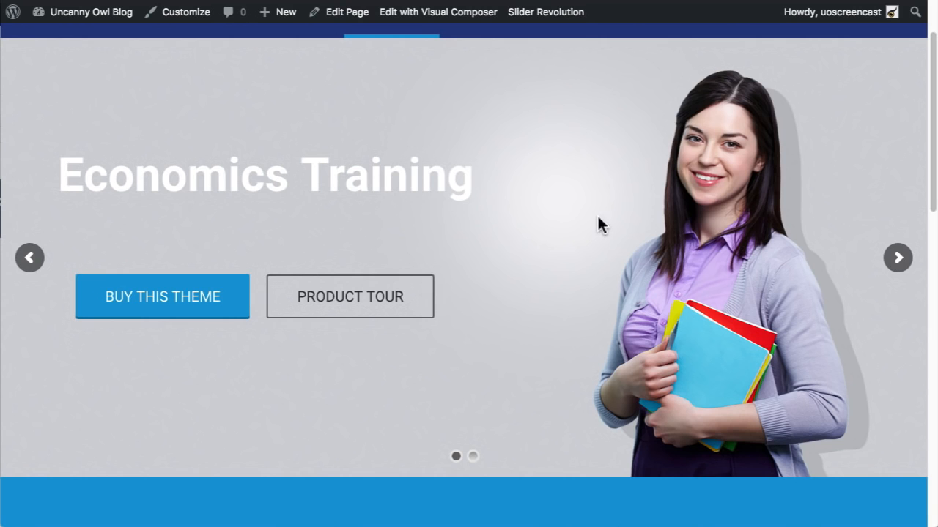
scroll(597, 214, up, 3)
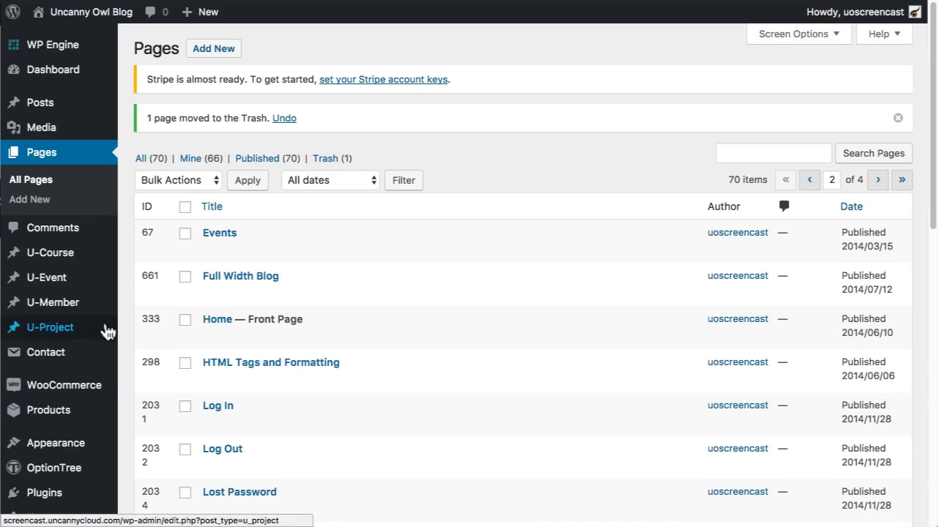
- Open the University Revo Slider's slides for editing in Slider Revolution
scroll(110, 331, down, 5)
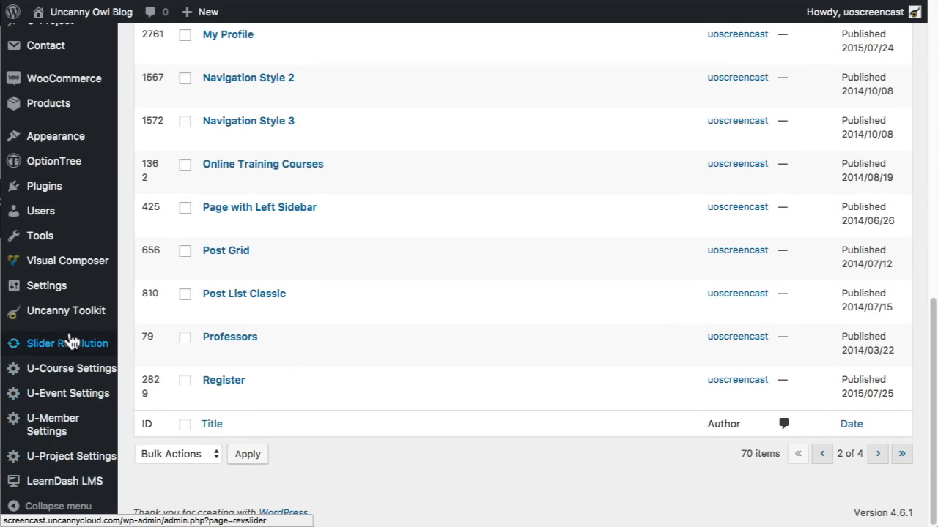
click(169, 346)
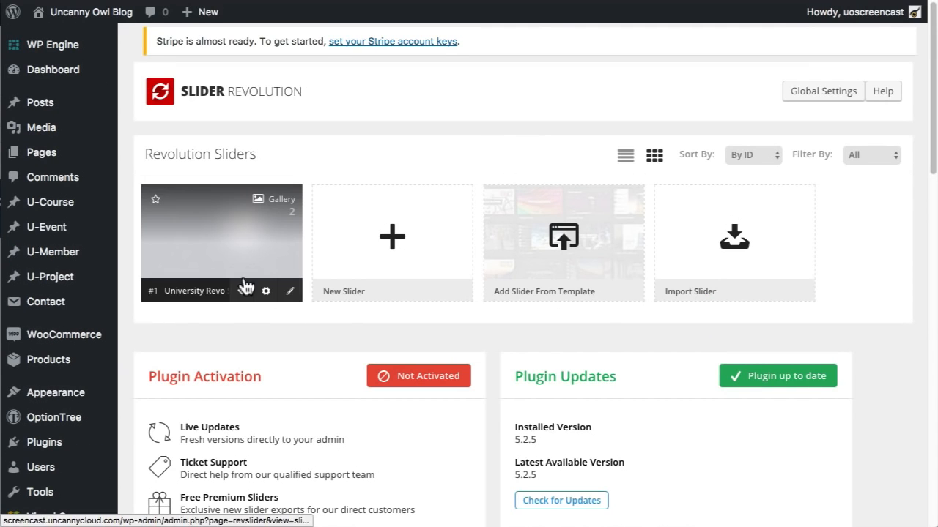
click(266, 293)
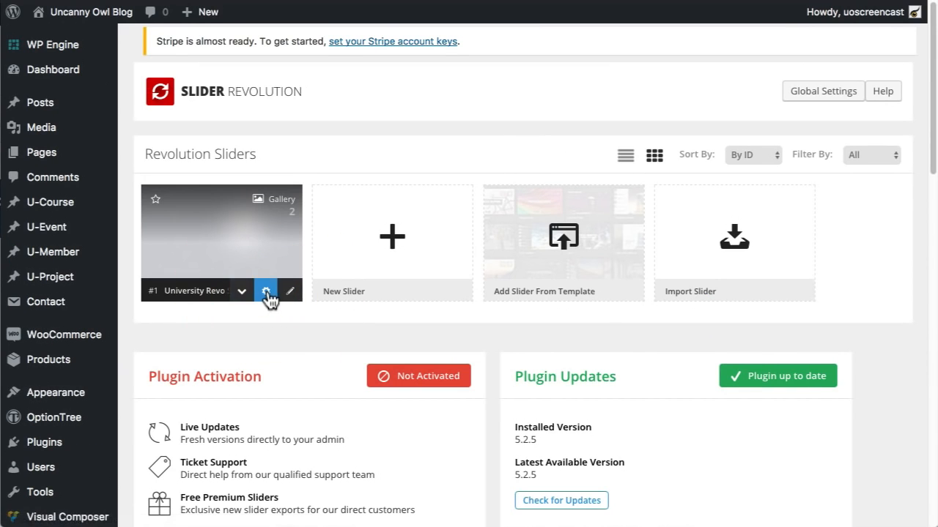
click(289, 293)
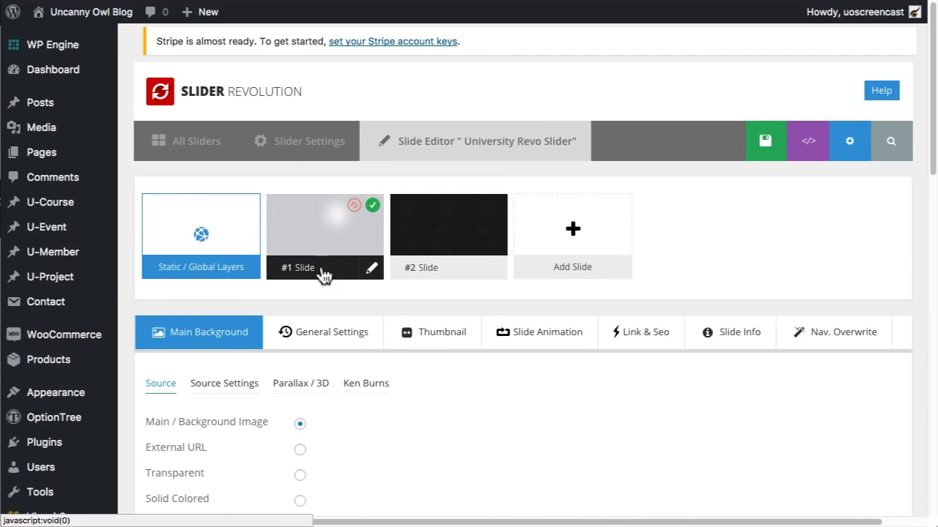
scroll(762, 278, down, 5)
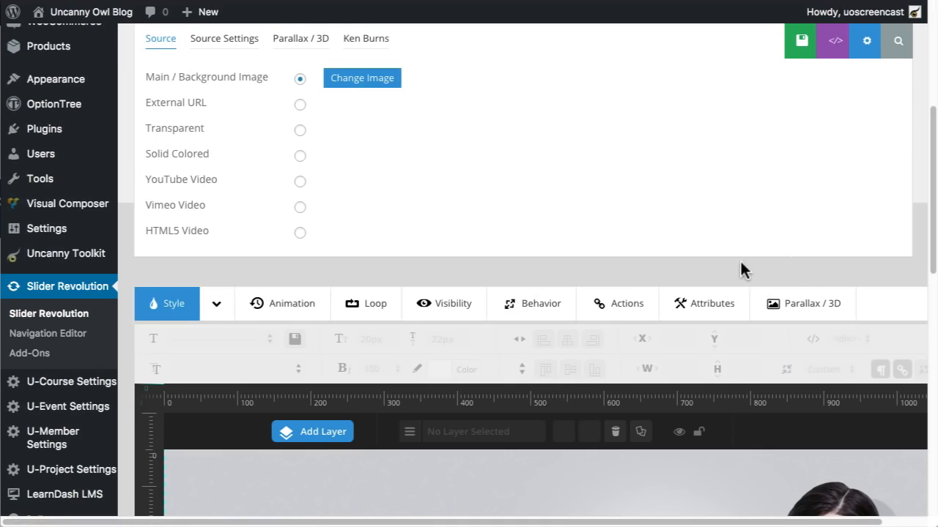
scroll(730, 266, down, 4)
click(273, 403)
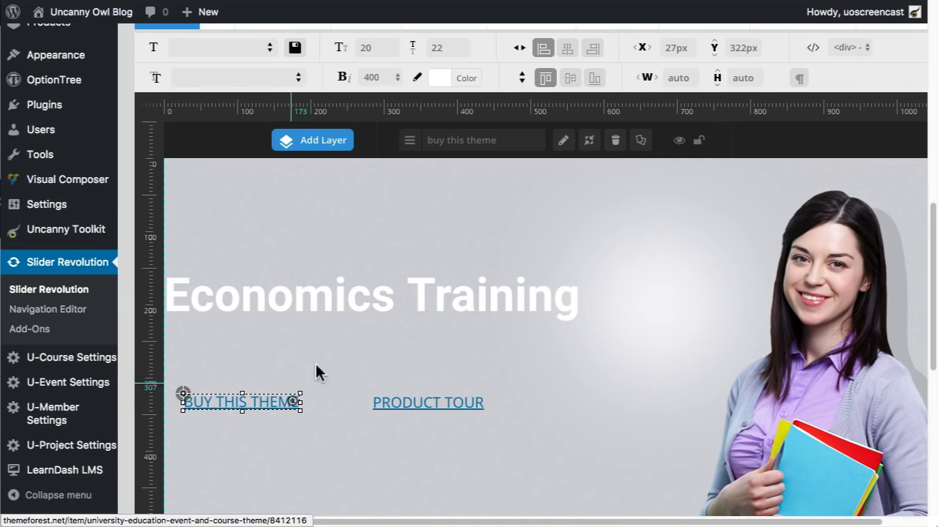
click(564, 143)
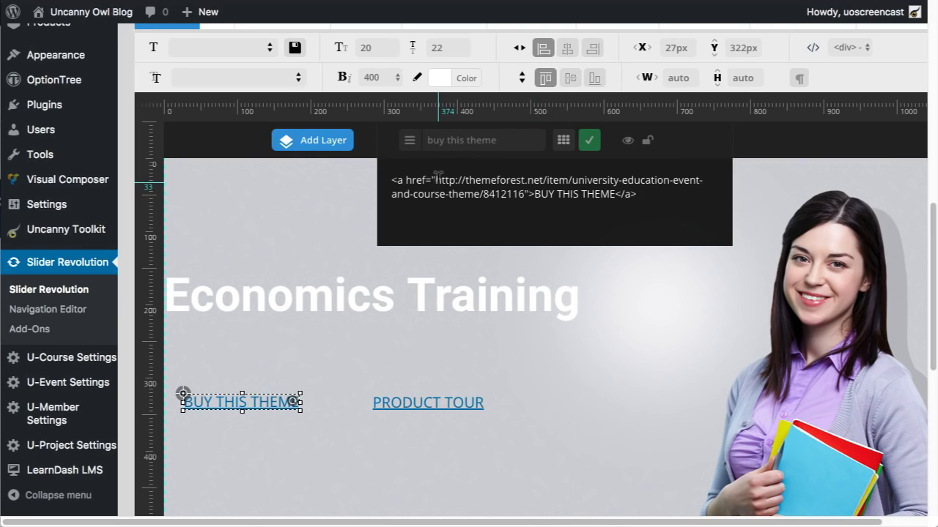
drag(439, 180, 525, 194)
text(http://)
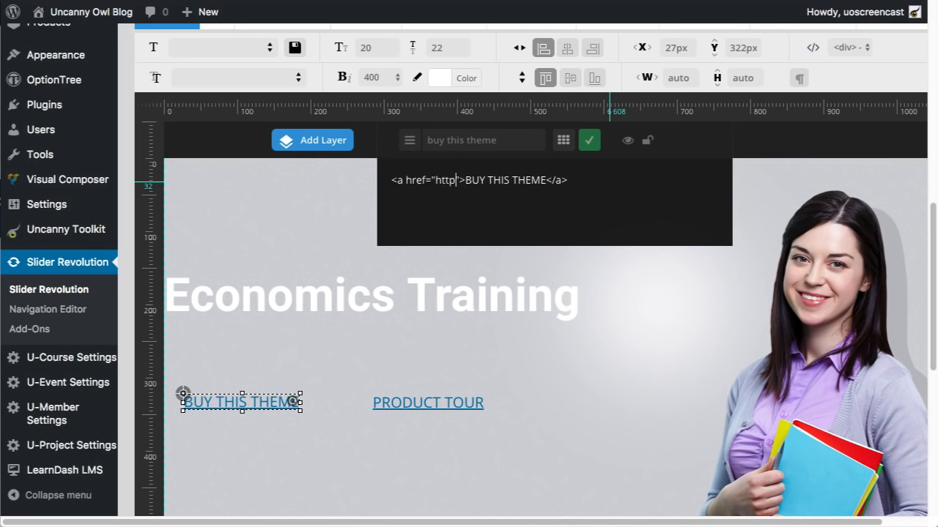
text(screencast.)
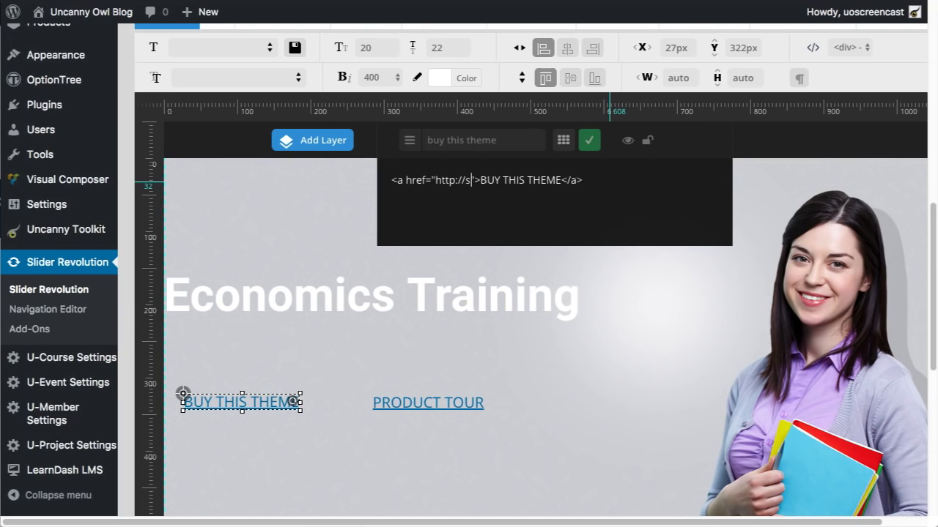
text(uncannycloud.com)
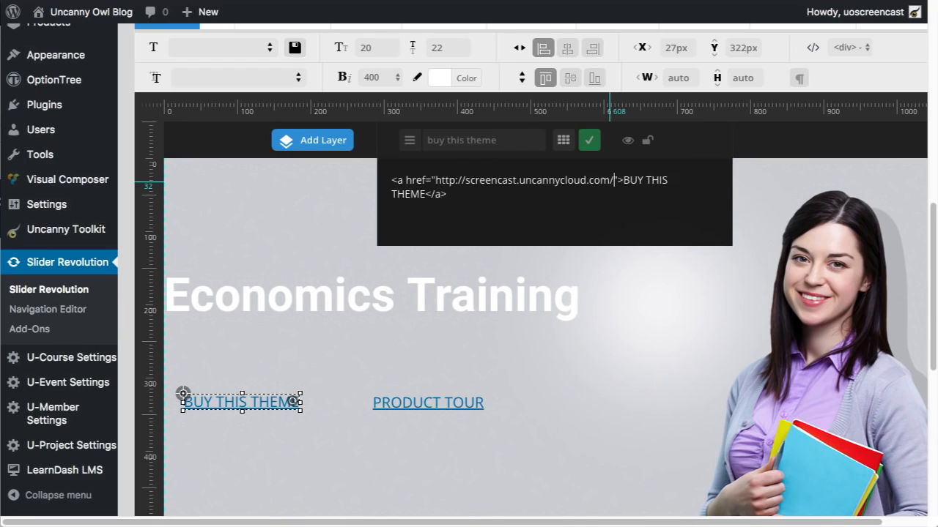
text(/cart)
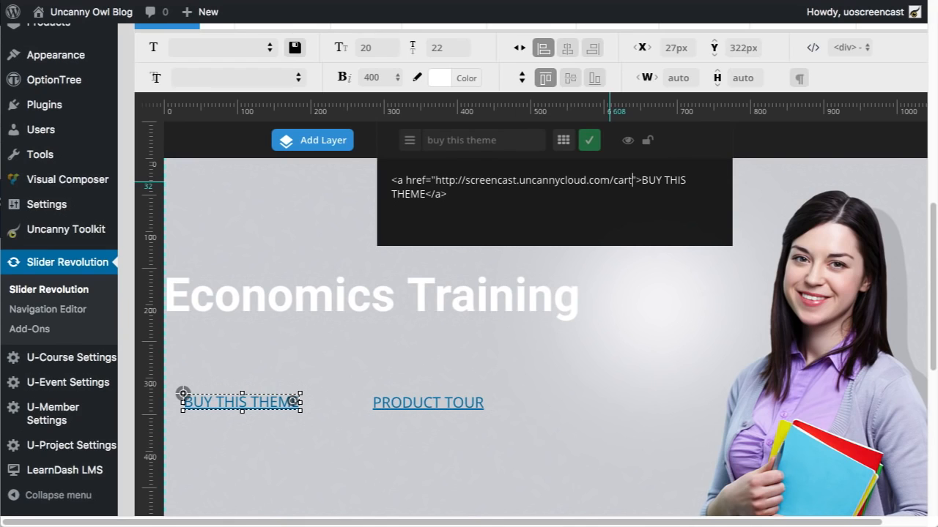
text(?add-)
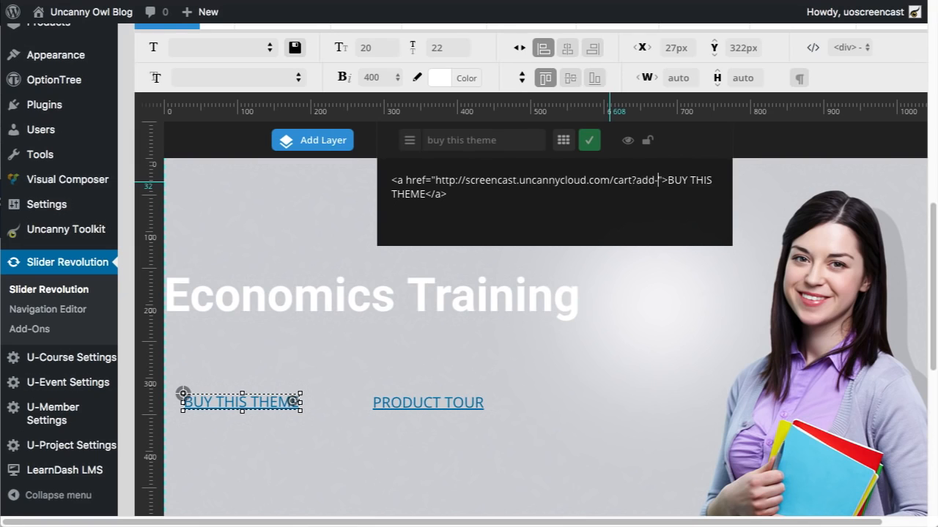
text(to-cart=)
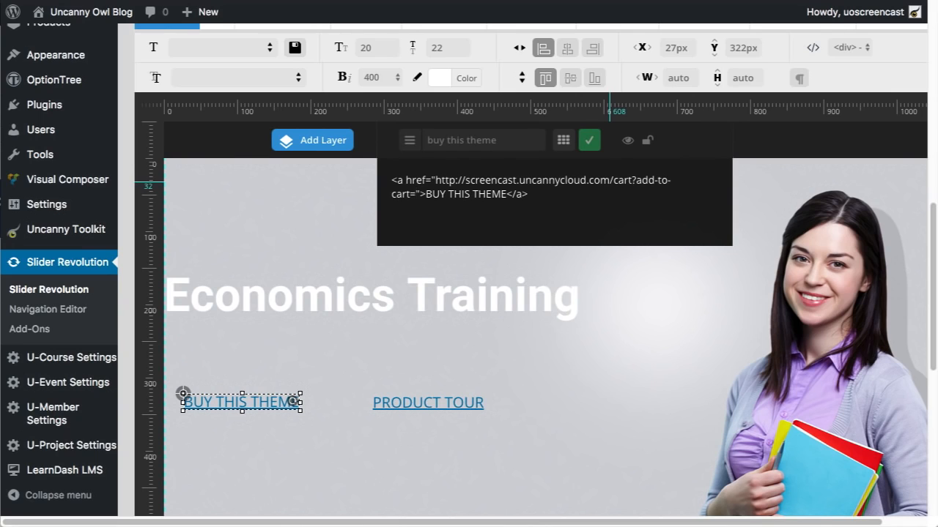
text(2648)
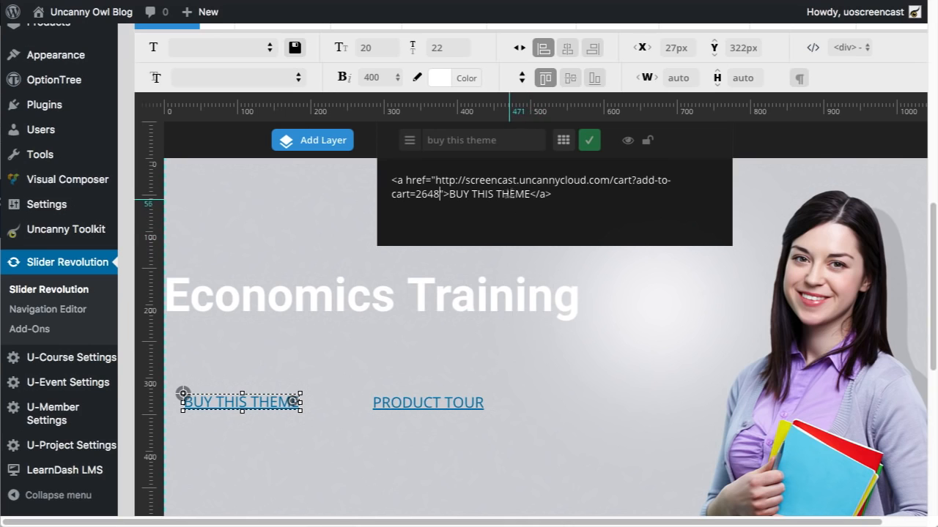
- Change the linked button's text to BUY THIS COURSE and save the slide
double_click(510, 193)
text(COURSE)
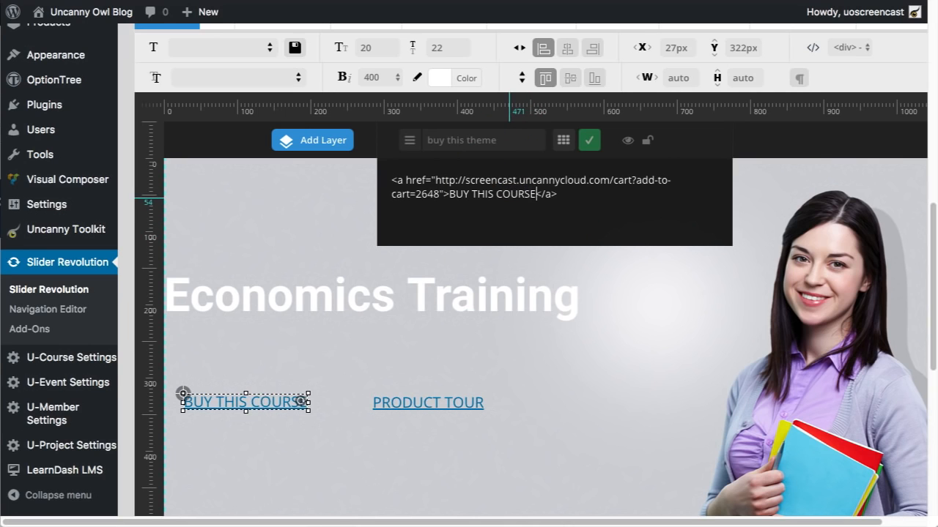
click(534, 326)
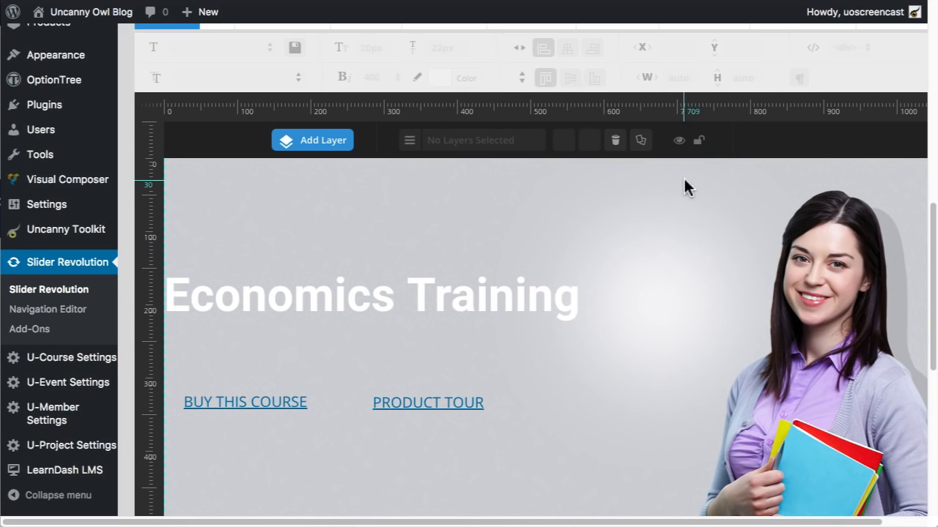
scroll(806, 110, up, 6)
click(815, 38)
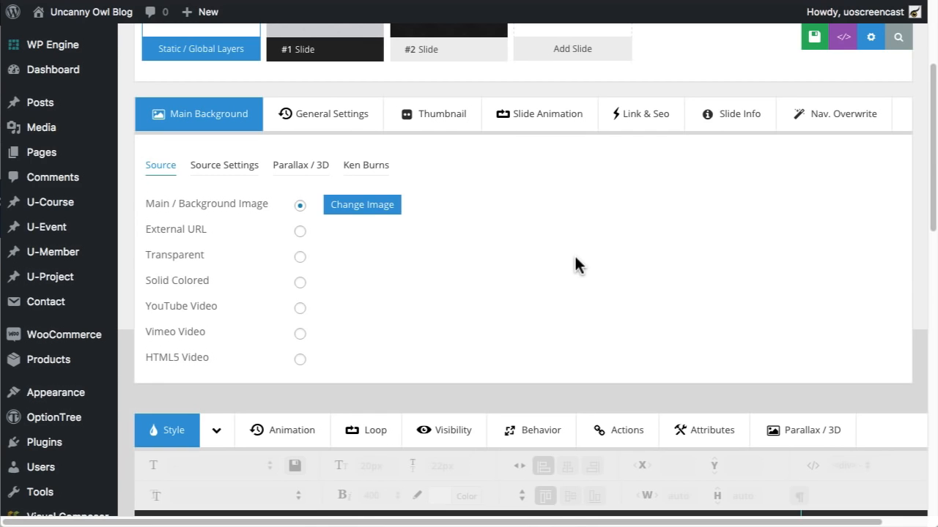
- Open the site's home page from the slide editor and examine it from the slider down to the footer
scroll(536, 246, down, 3)
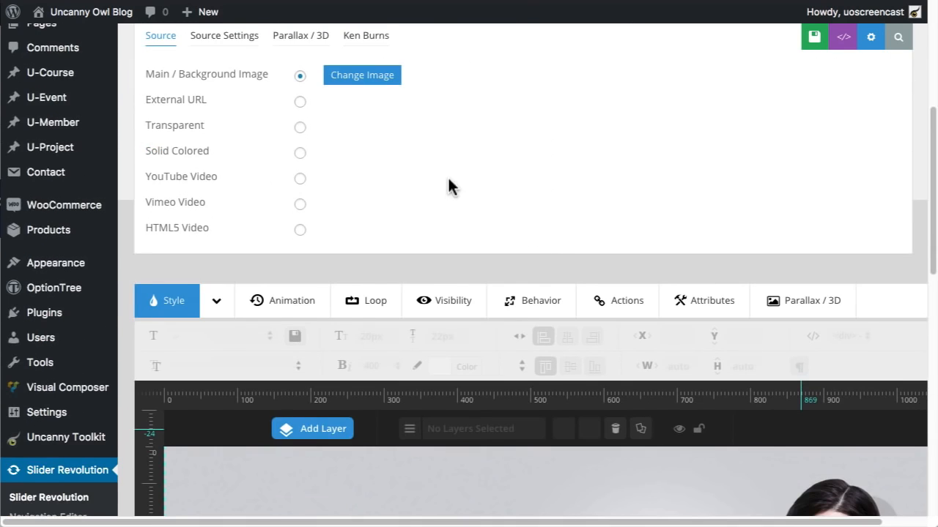
scroll(440, 278, down, 10)
scroll(399, 440, down, 3)
scroll(410, 432, up, 12)
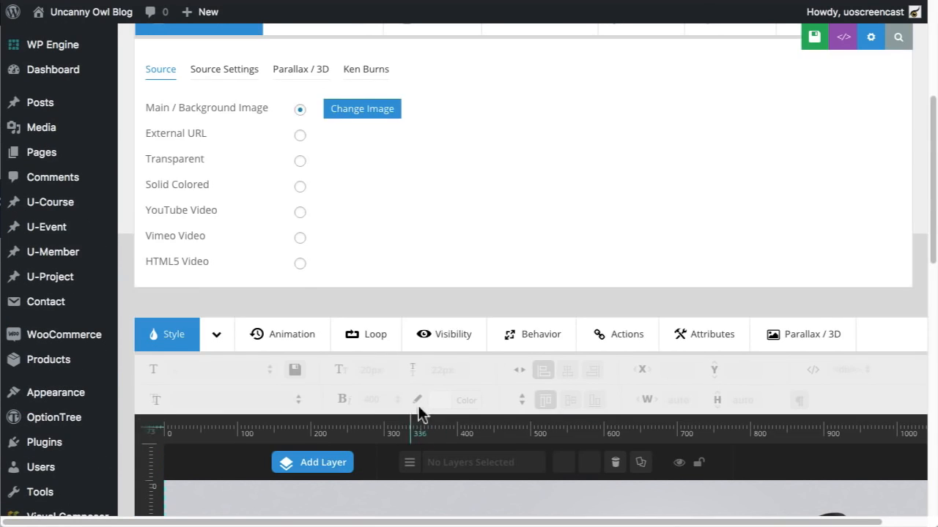
scroll(367, 125, up, 5)
click(101, 14)
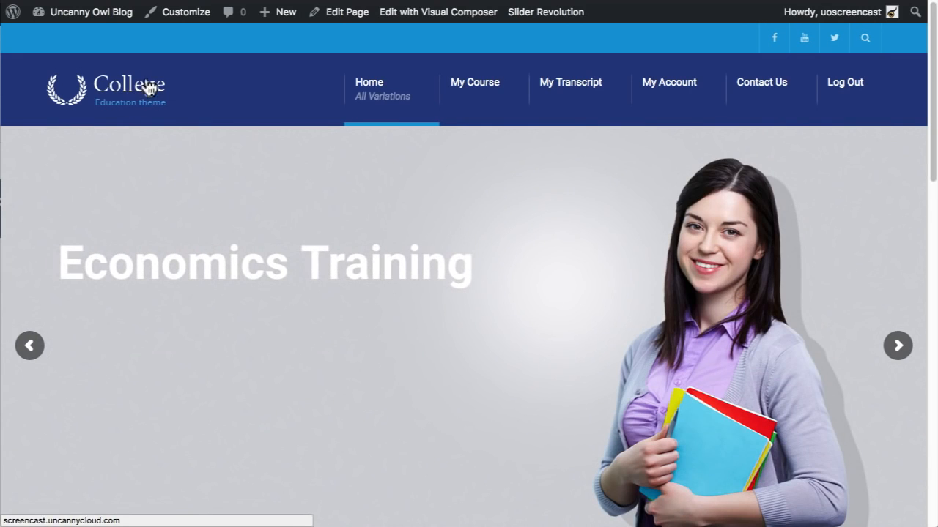
scroll(457, 327, down, 10)
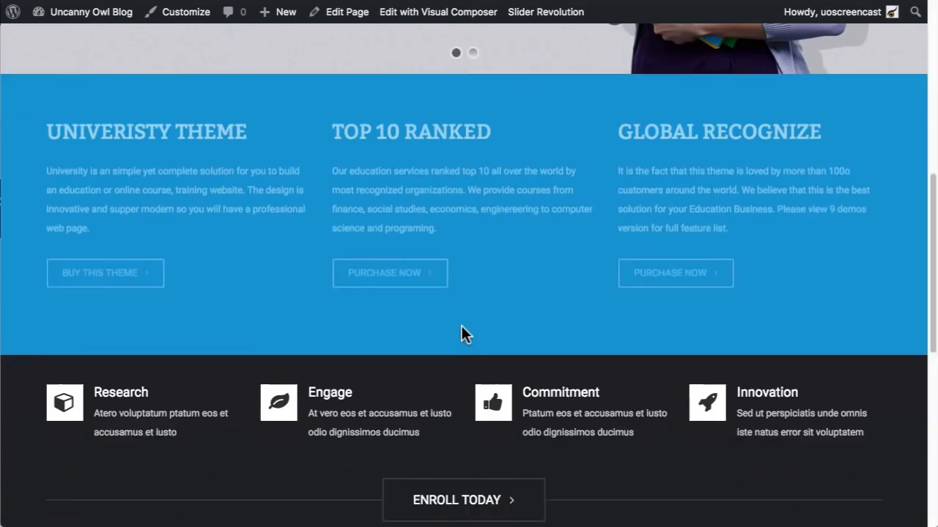
scroll(440, 369, down, 5)
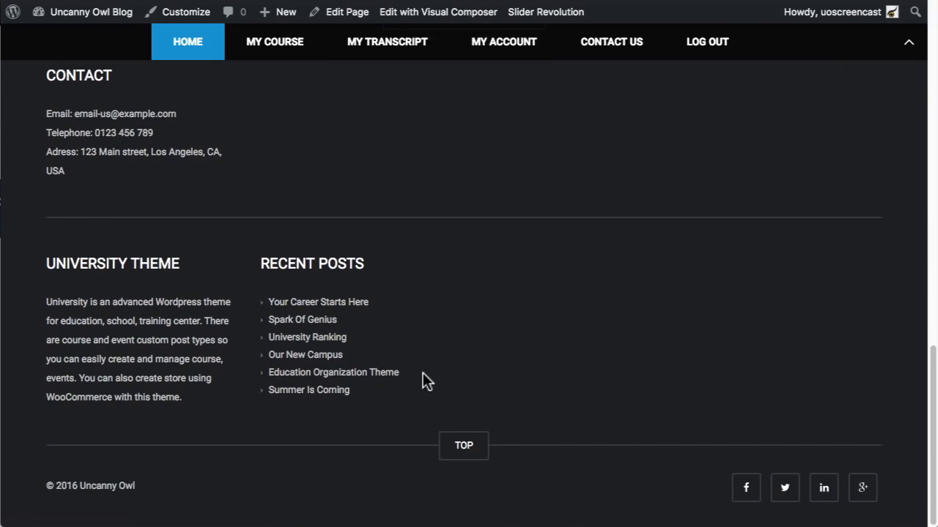
scroll(422, 374, up, 15)
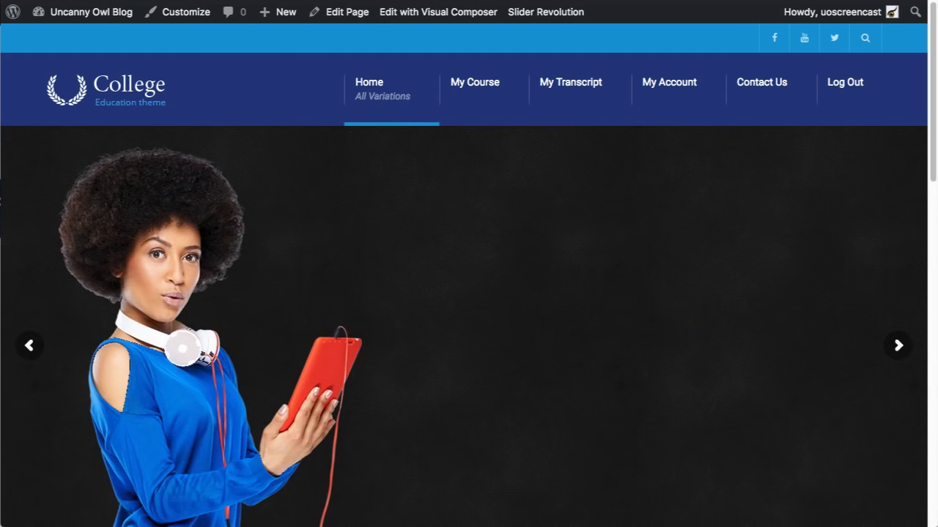
- Return to the admin dashboard and open the University theme's Theme Options
click(84, 16)
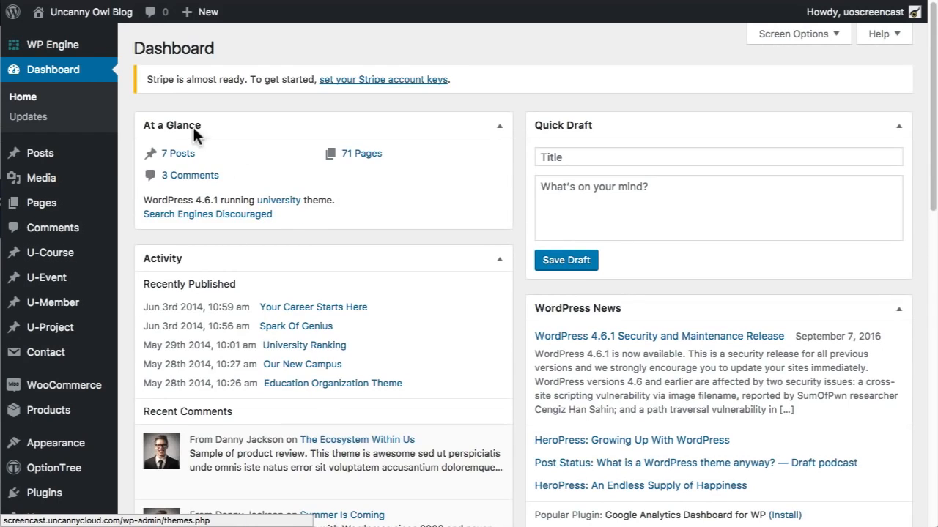
scroll(29, 366, down, 3)
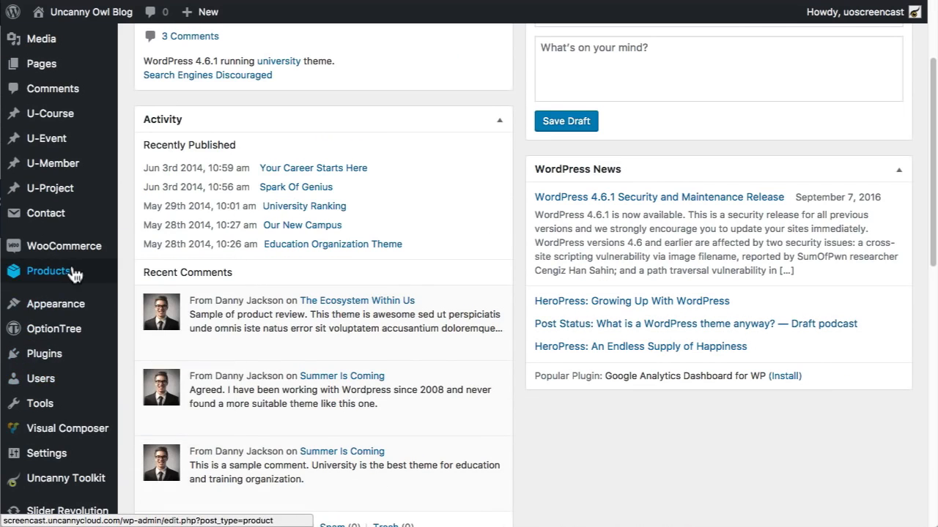
mouse_move(79, 277)
mouse_move(66, 307)
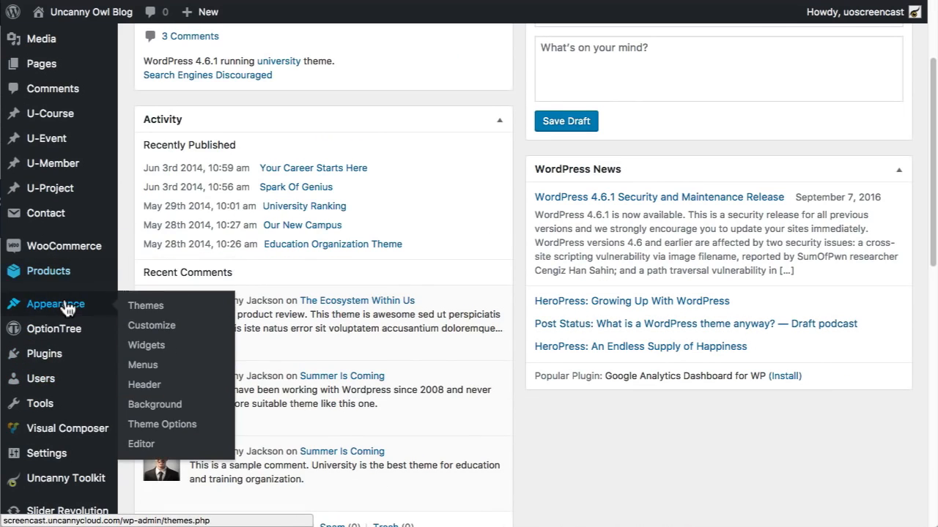
click(157, 432)
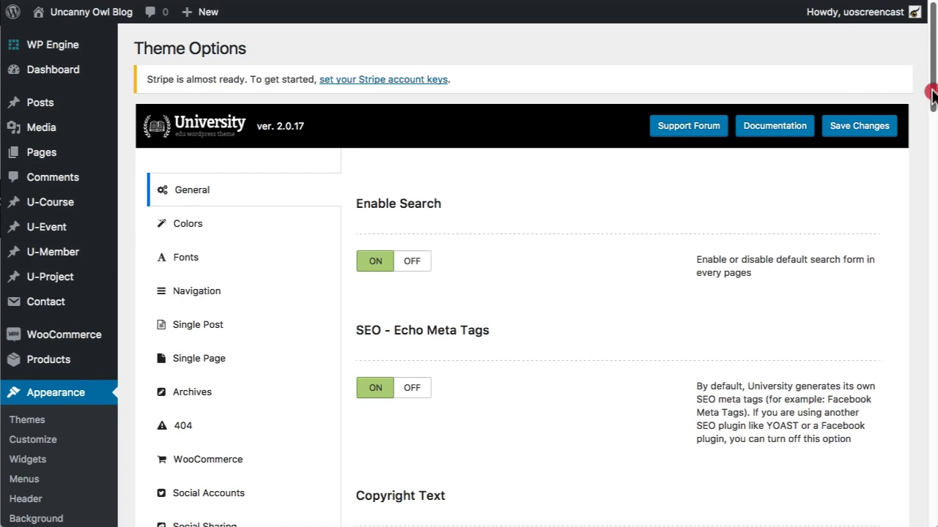
- Upload uncanny-demo-white.png as the theme's Logo Image and save the theme options
drag(933, 92, 928, 322)
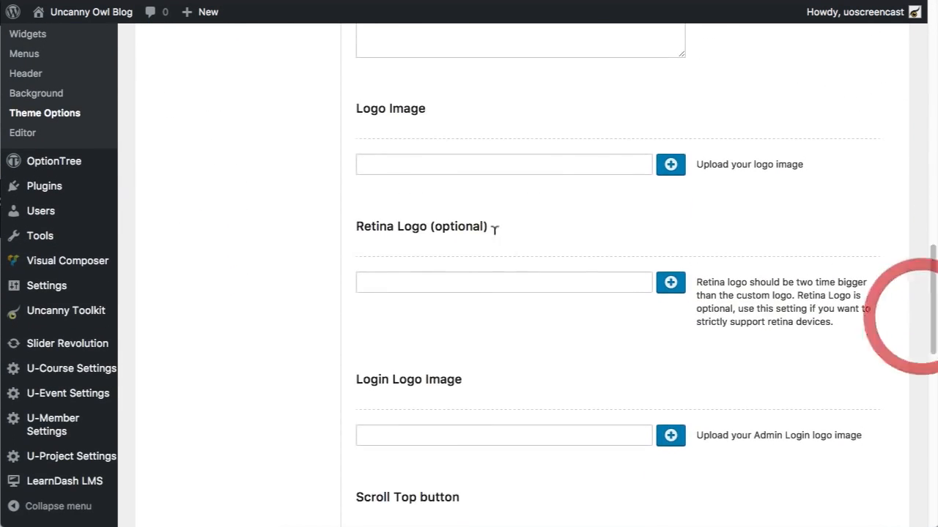
click(674, 165)
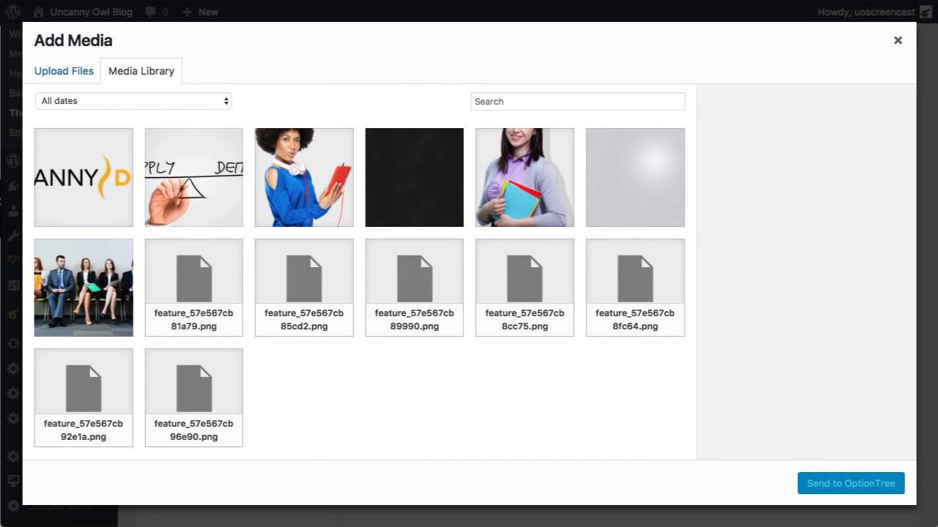
key(super+Tab)
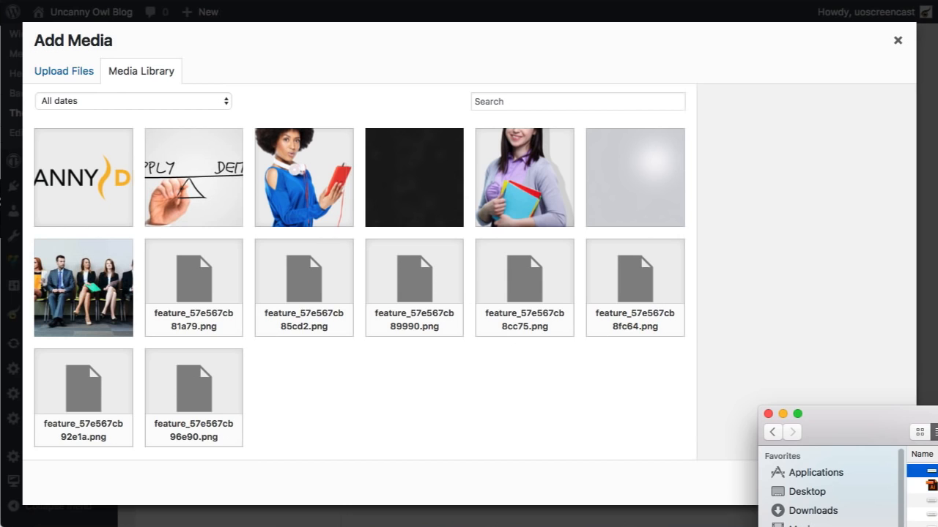
drag(831, 427, 388, 357)
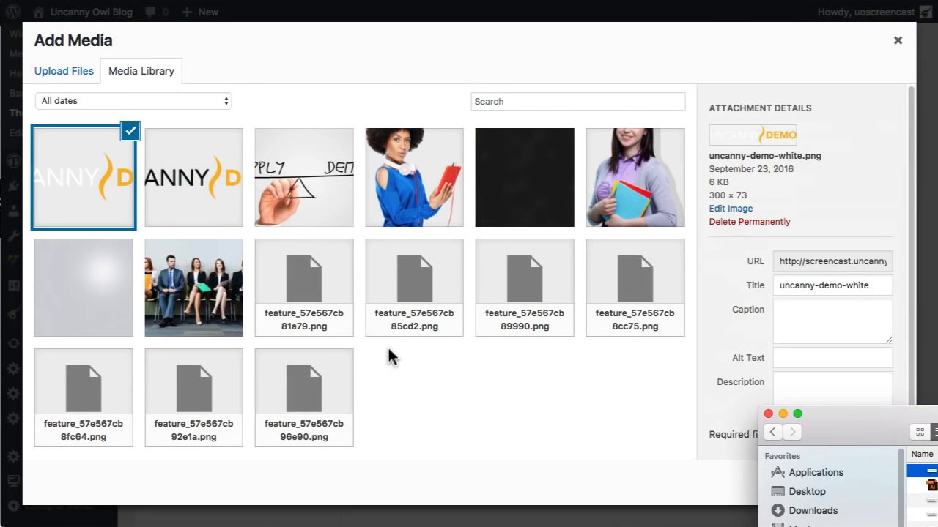
click(483, 367)
click(823, 492)
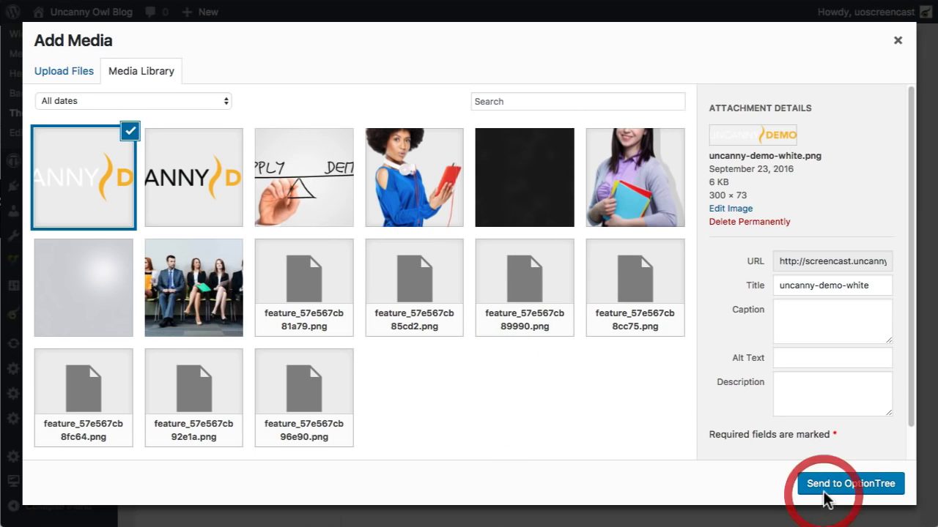
scroll(839, 307, down, 5)
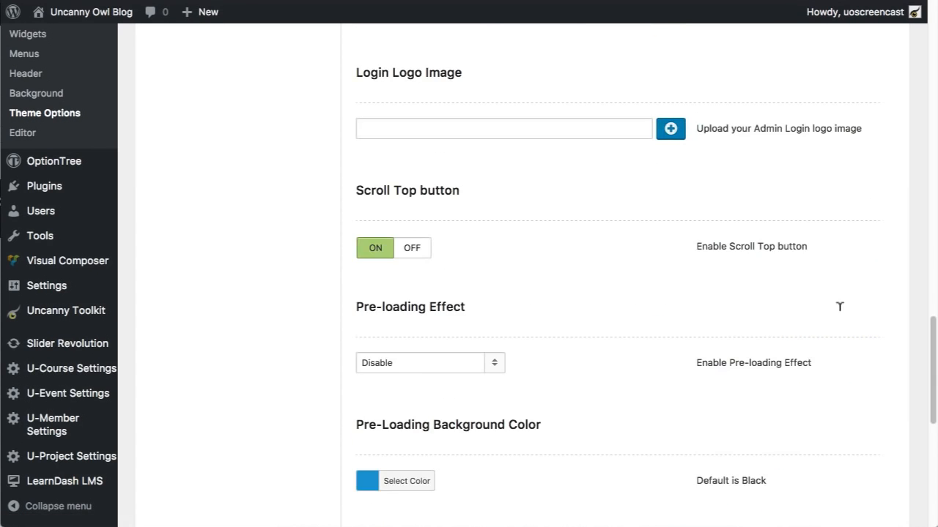
scroll(839, 307, down, 8)
click(850, 437)
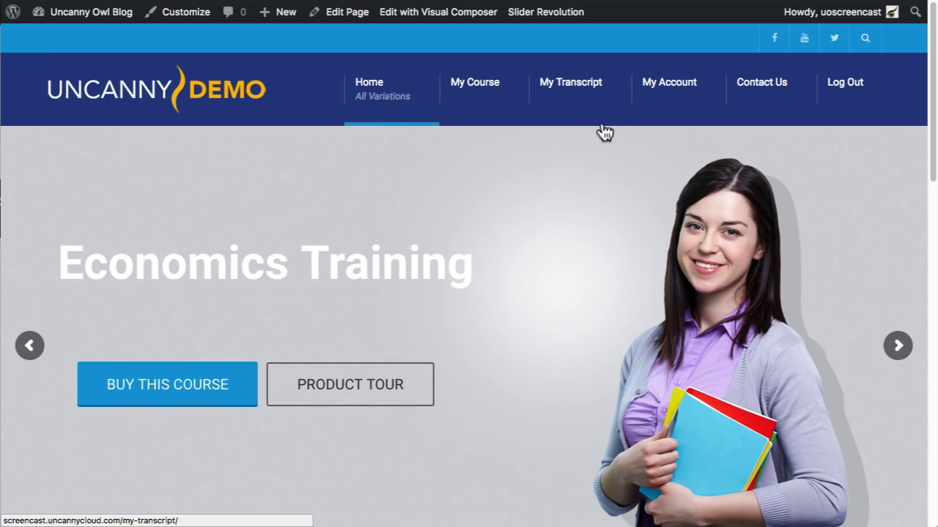
- Check the home page's slider buttons and its remaining sections down to the footer
scroll(583, 282, down, 3)
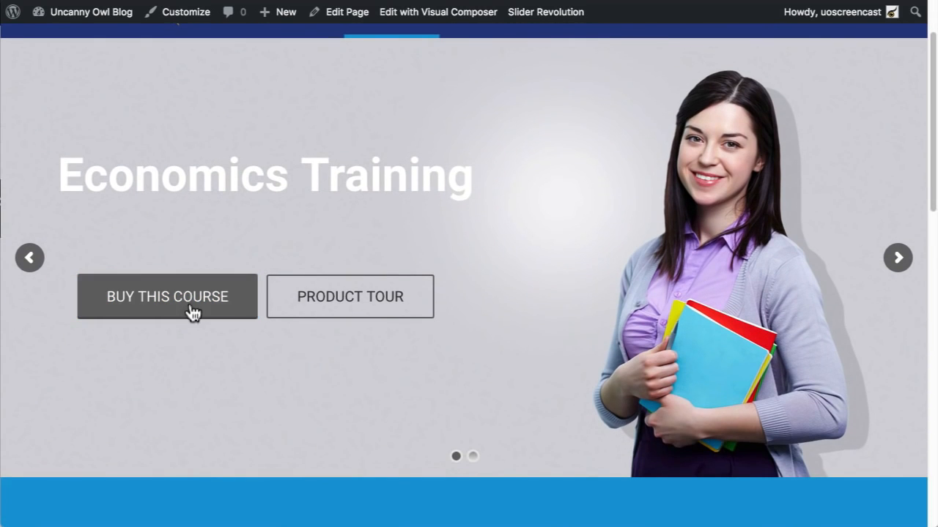
scroll(547, 341, down, 10)
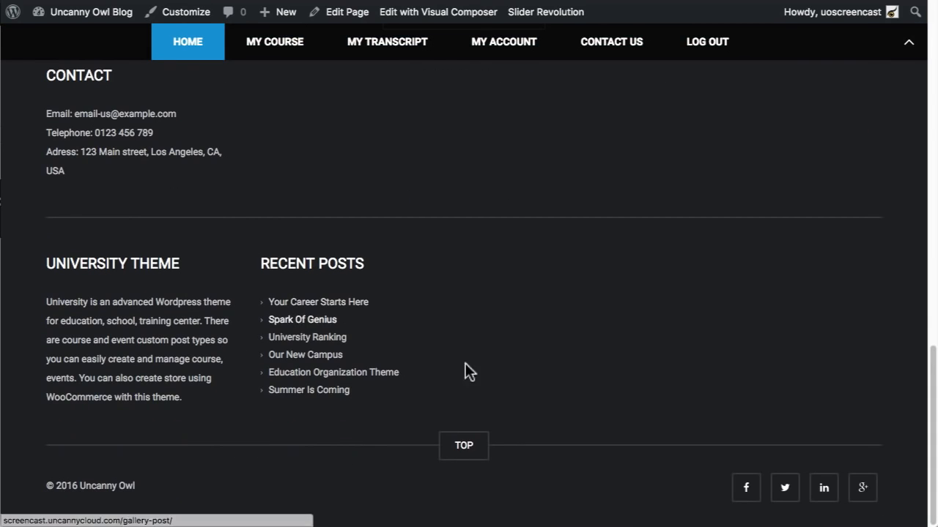
scroll(502, 373, up, 15)
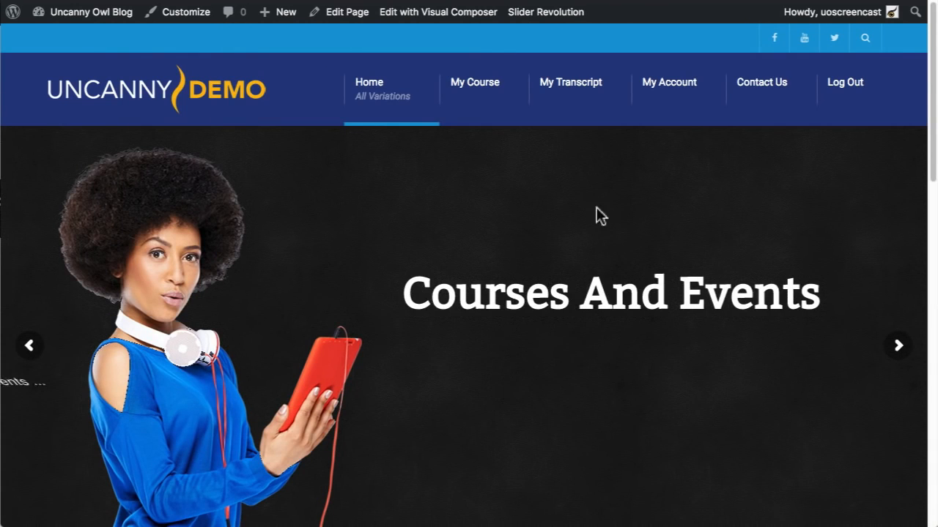
- View the My Course and My Transcript pages, and return to the home page
click(491, 90)
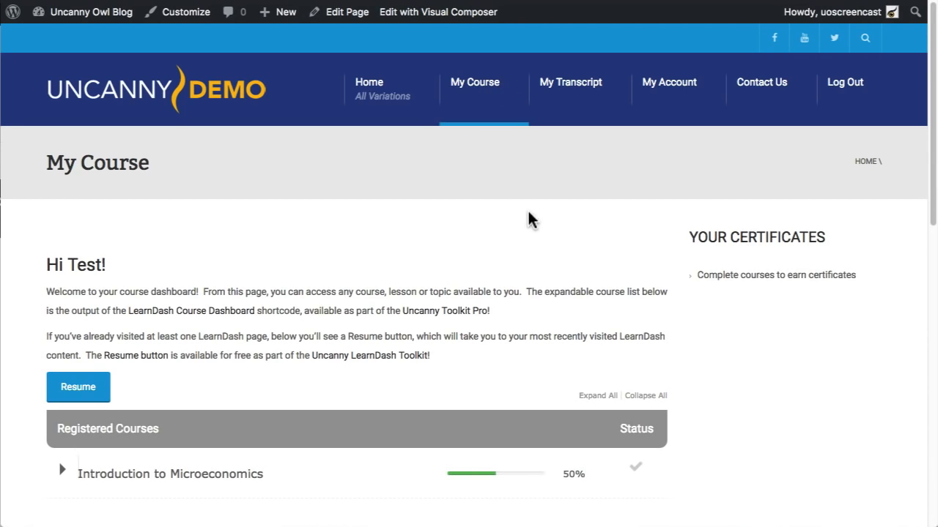
click(567, 98)
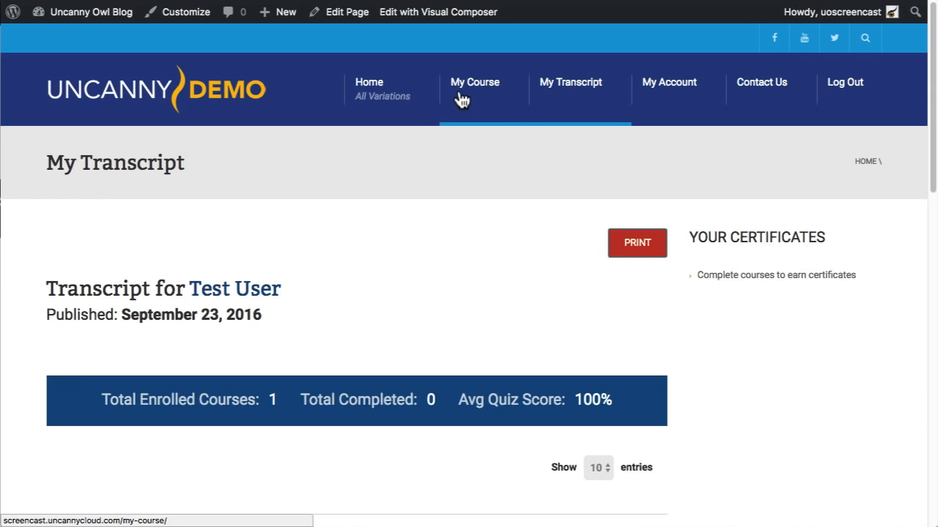
click(381, 103)
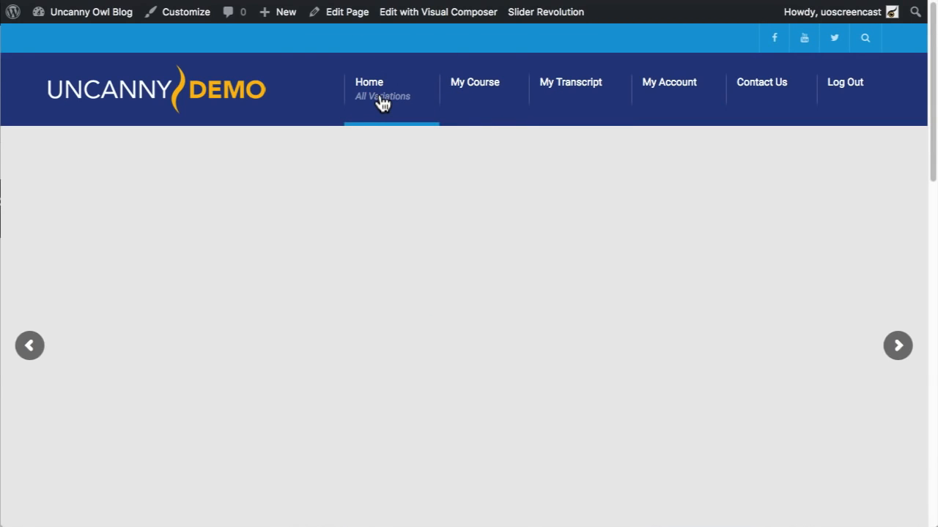